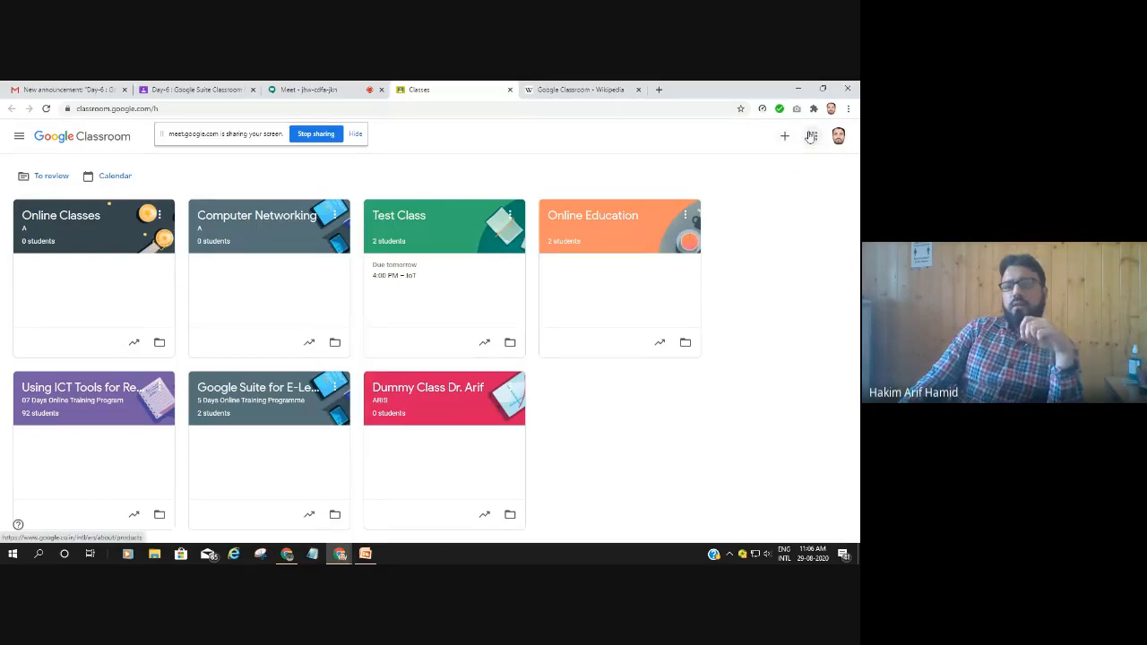
click(812, 137)
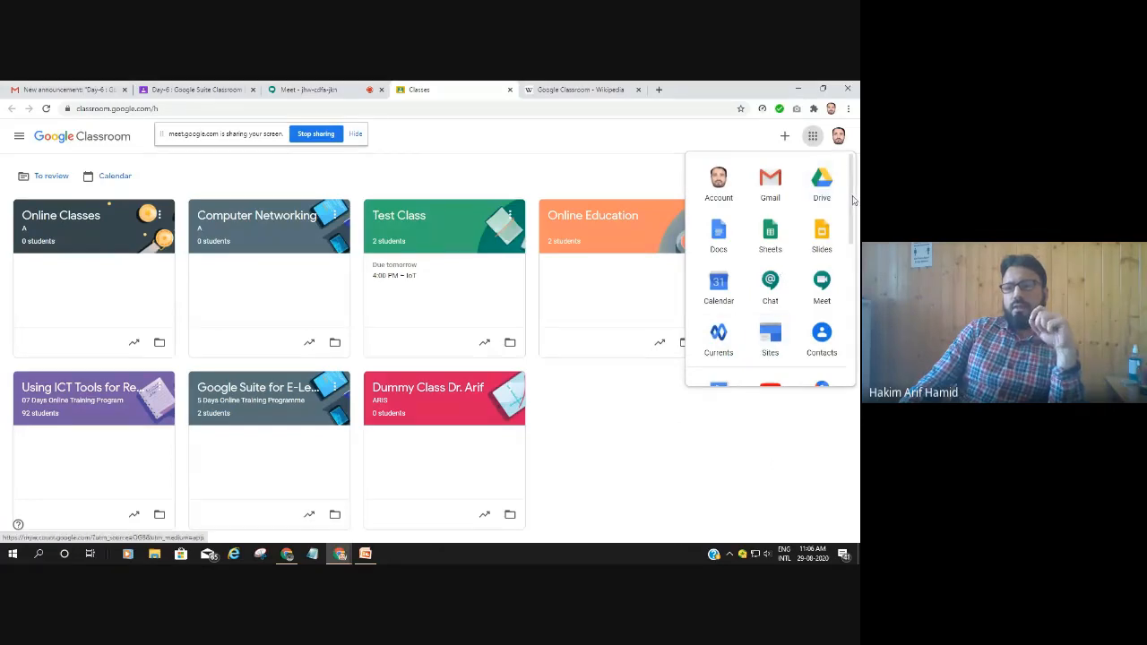
mouse_move(855, 195)
mouse_down()
mouse_move(856, 320)
mouse_move(852, 186)
mouse_up()
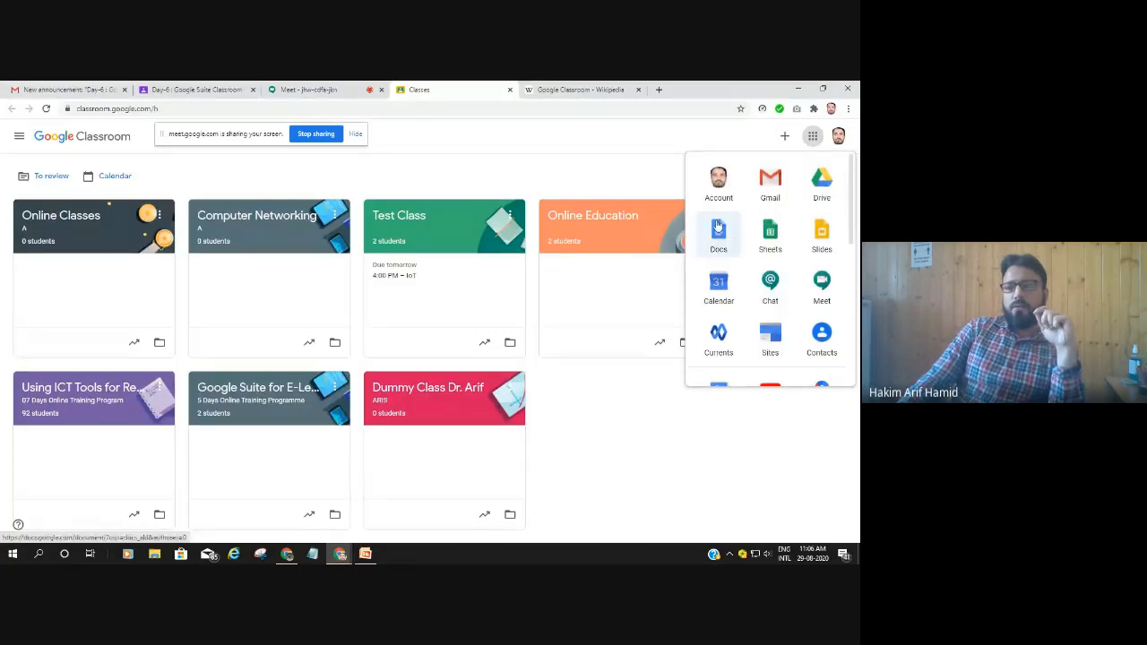
drag(853, 233, 848, 381)
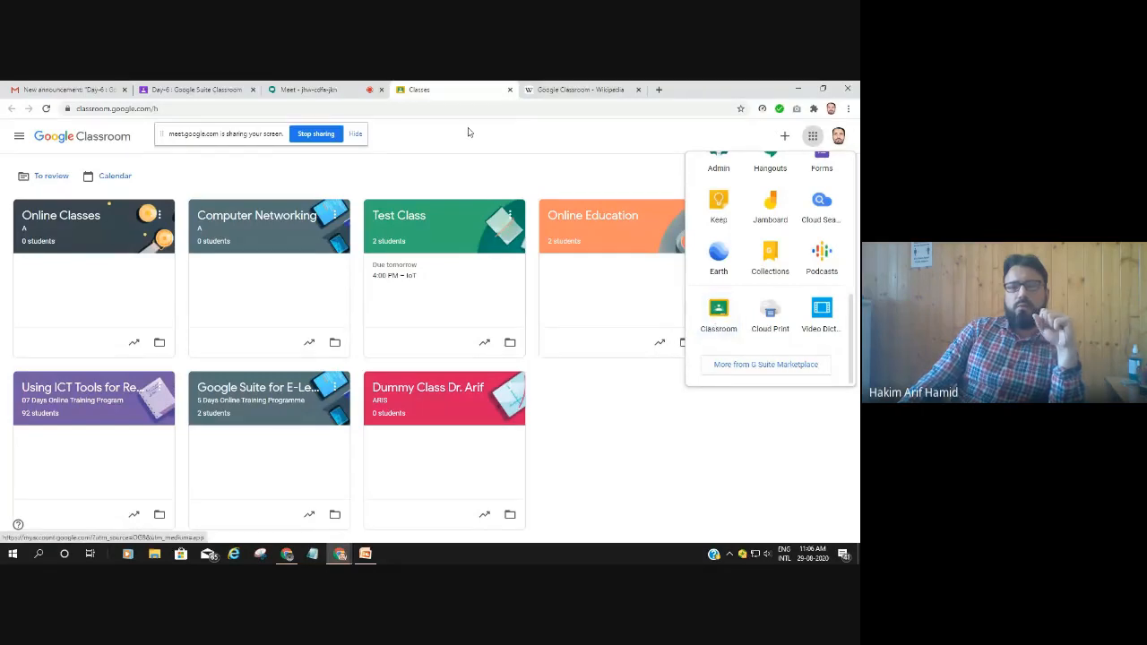
click(640, 141)
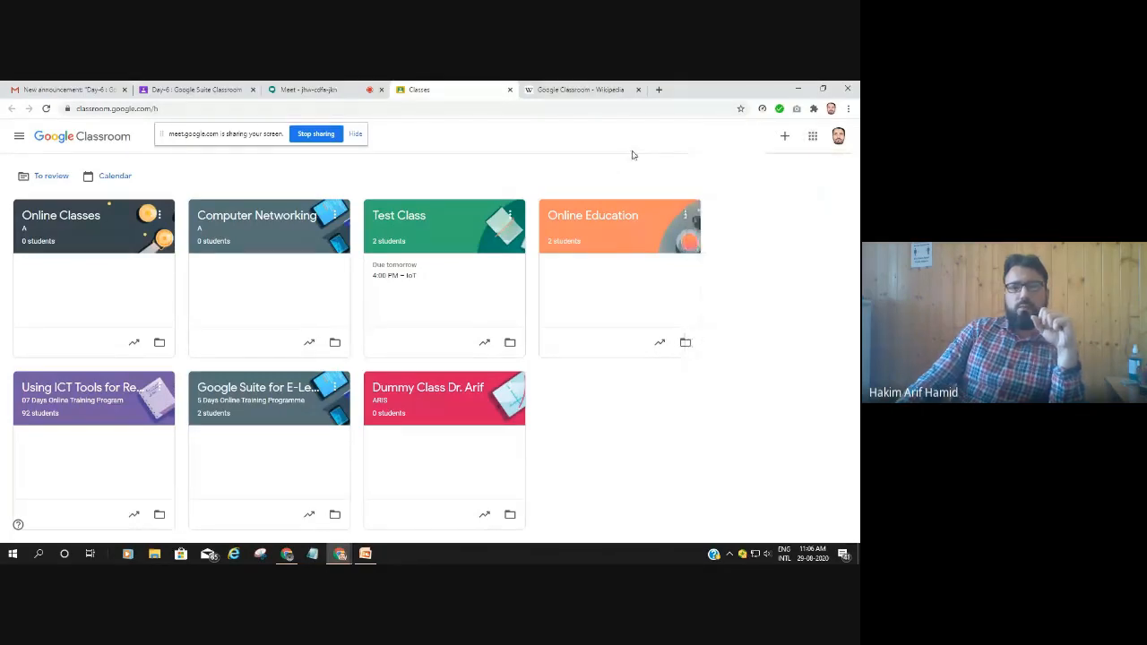
Start creating a new class and enter "Computer Fundaments" as the class name
click(785, 138)
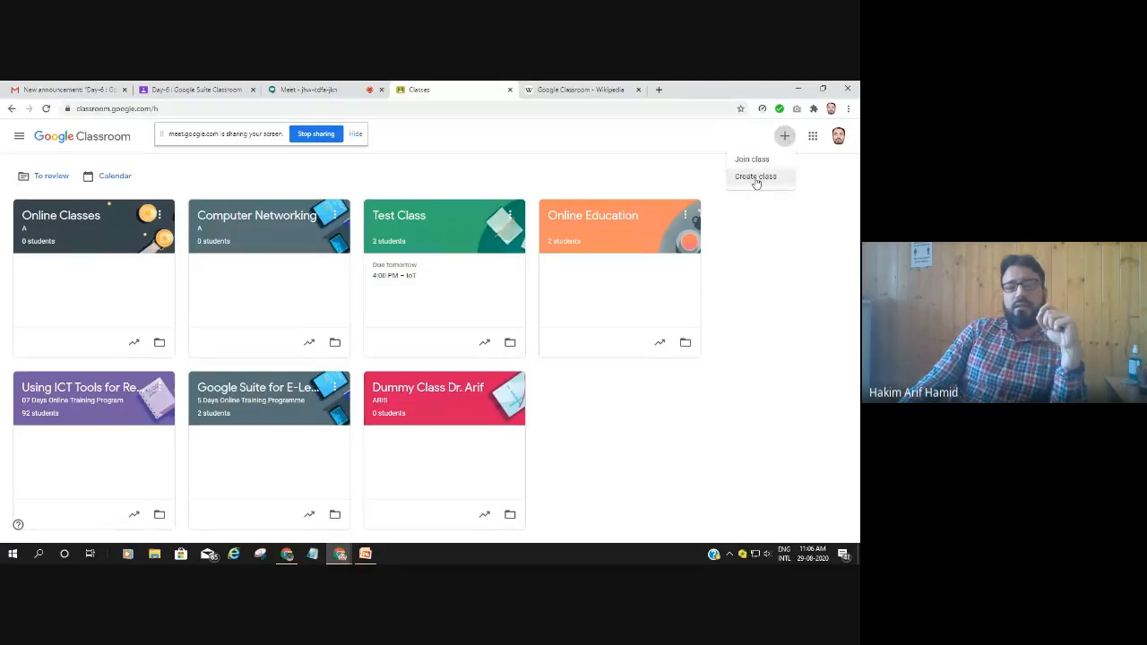
click(755, 178)
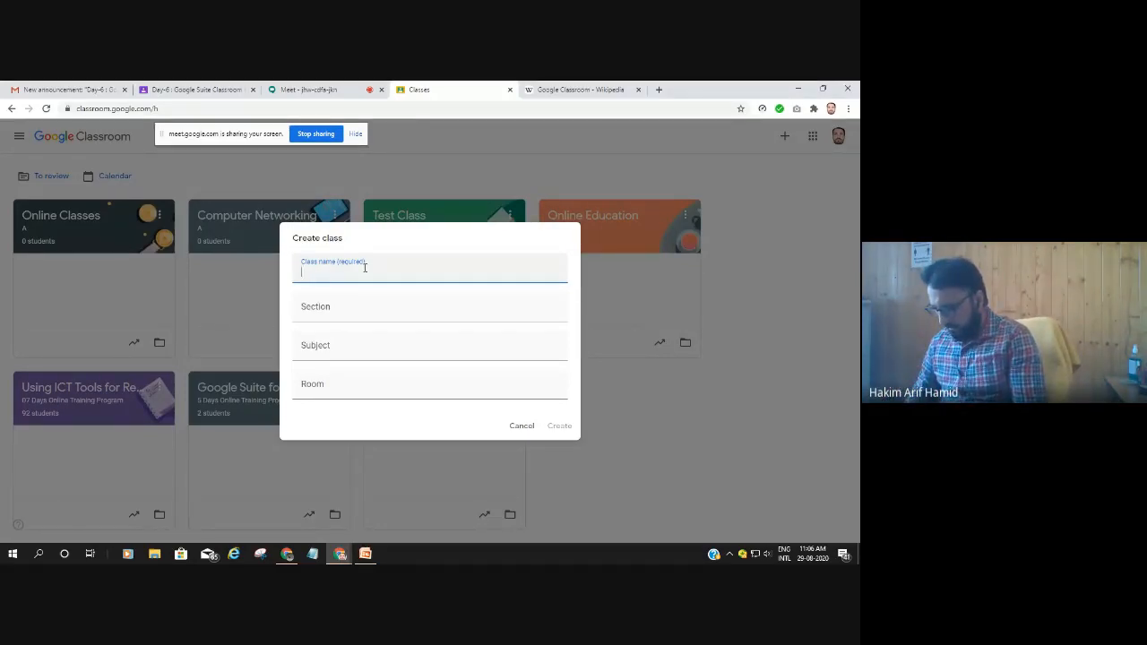
text(Co)
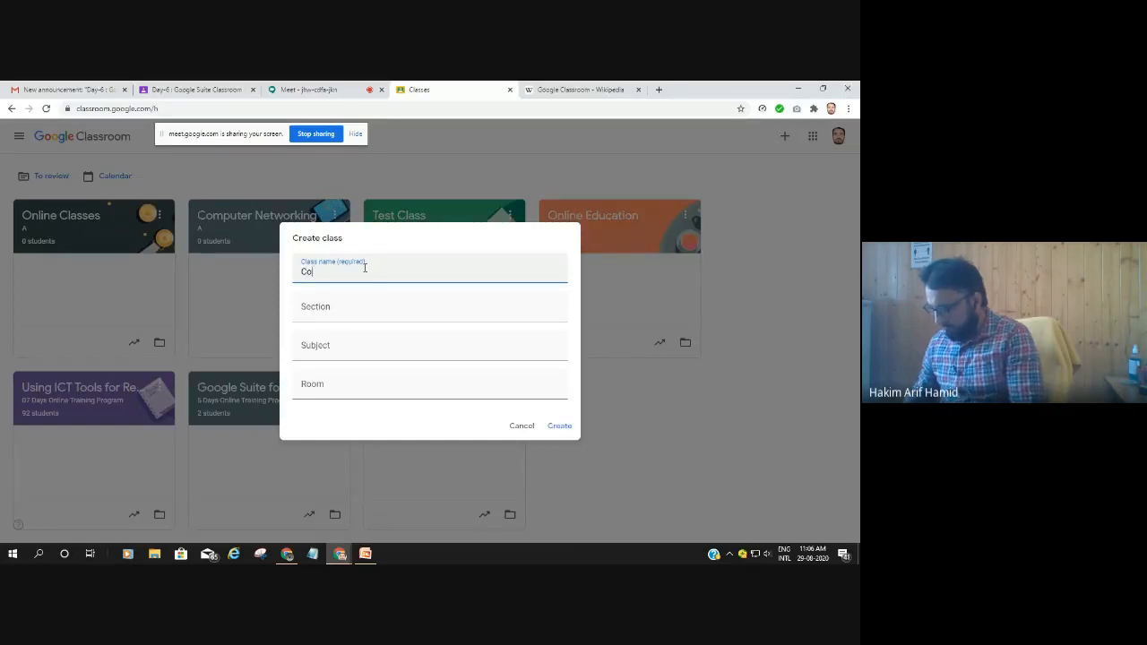
text(mputer)
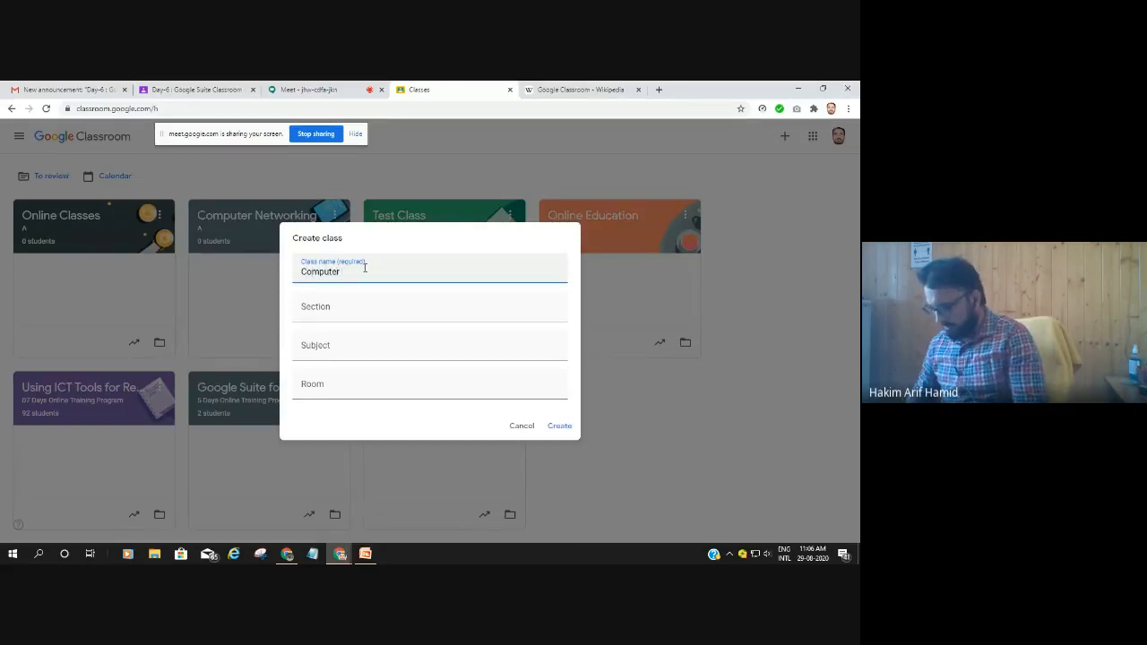
text( Fu)
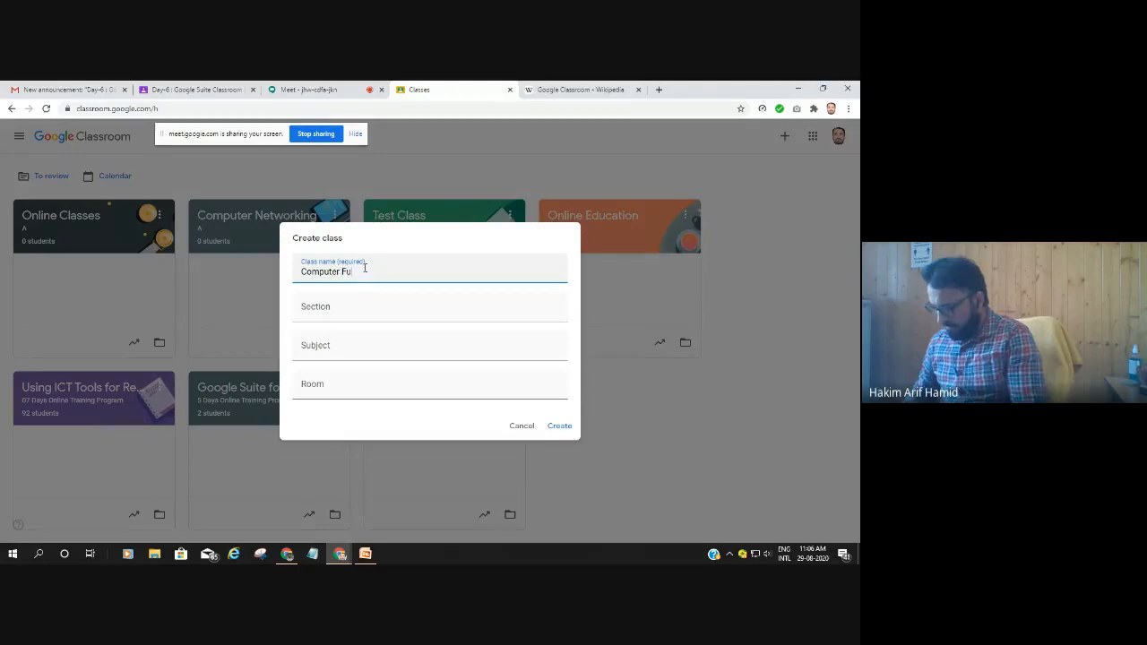
text(ndaments)
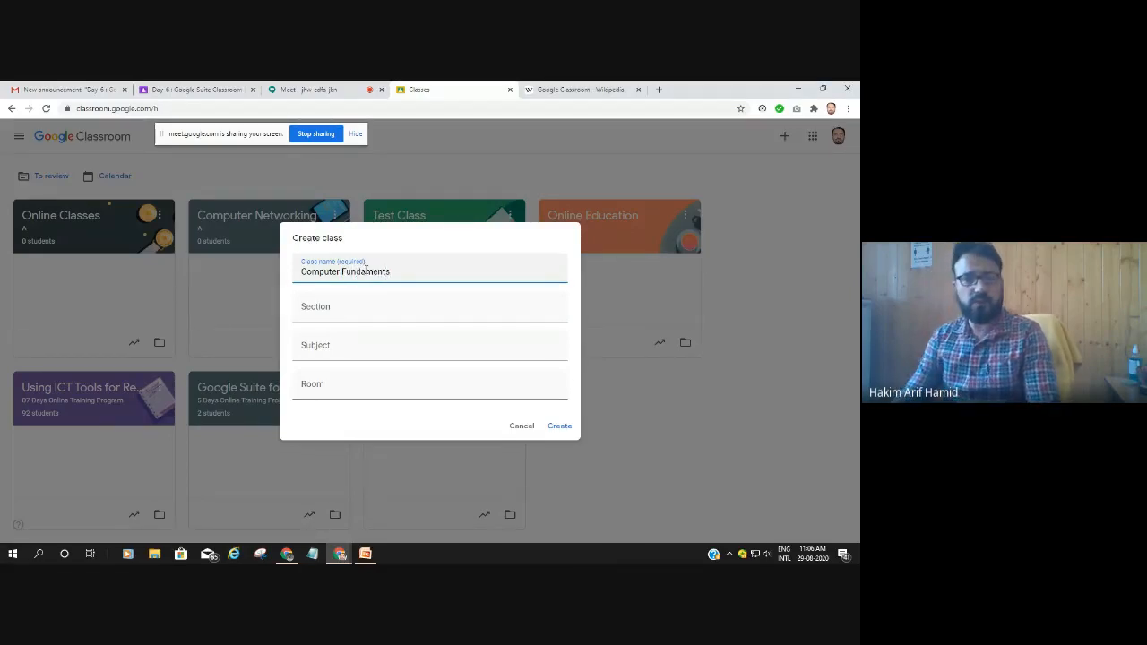
Set the new class's section to A and subject to "Computer basic", leave the room empty, and create the class
click(321, 305)
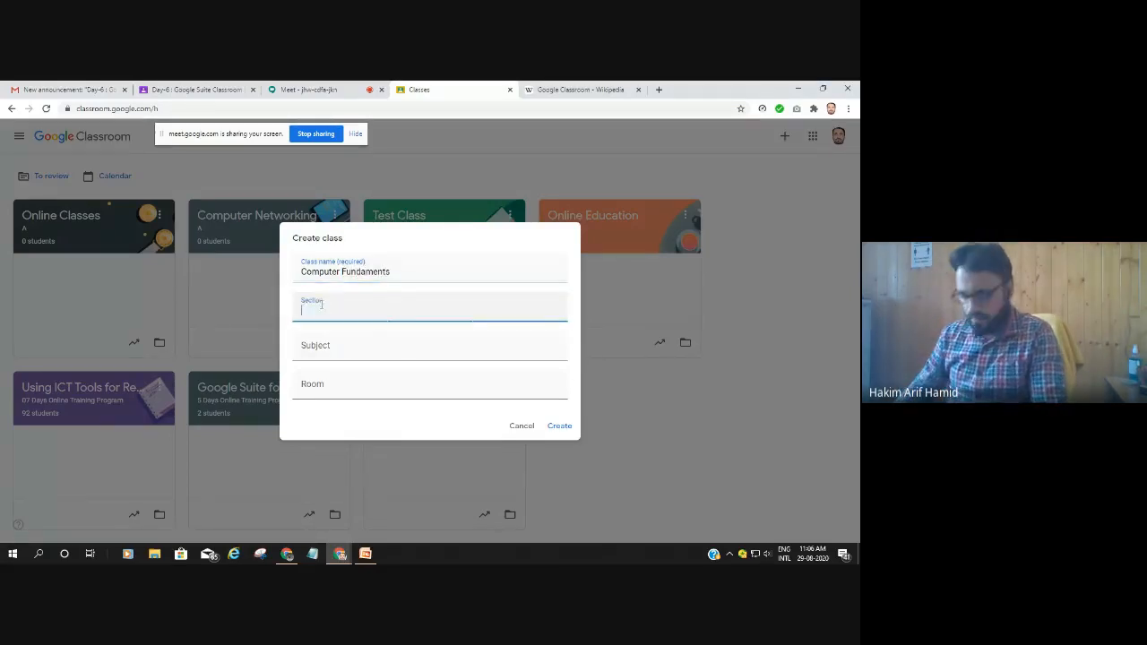
click(330, 351)
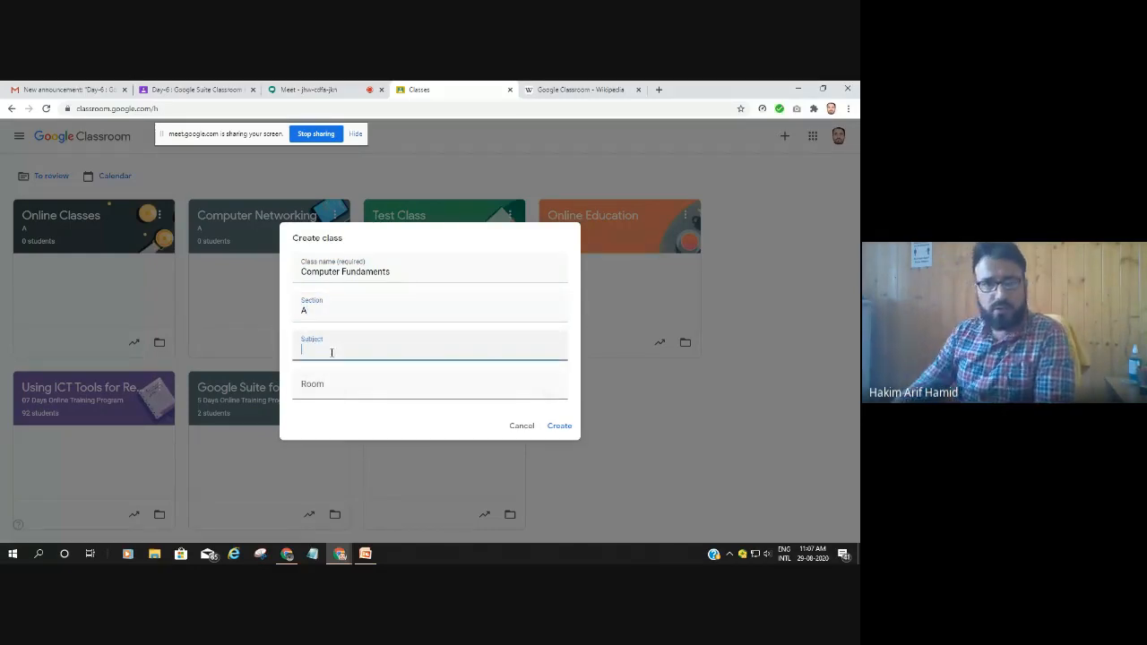
click(302, 271)
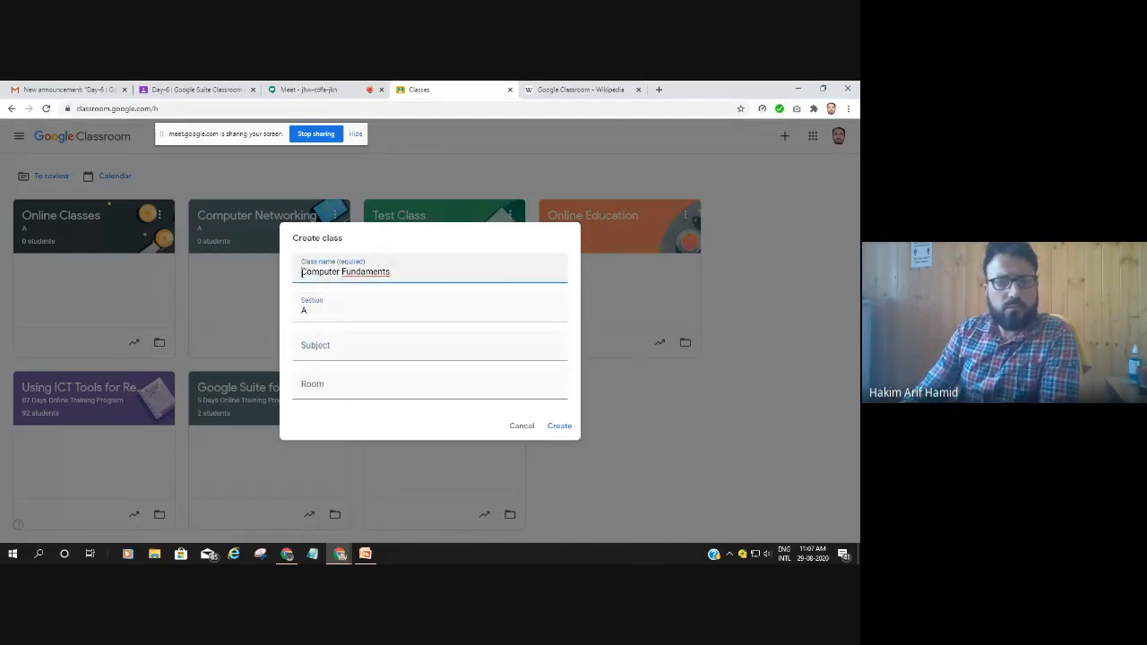
click(313, 344)
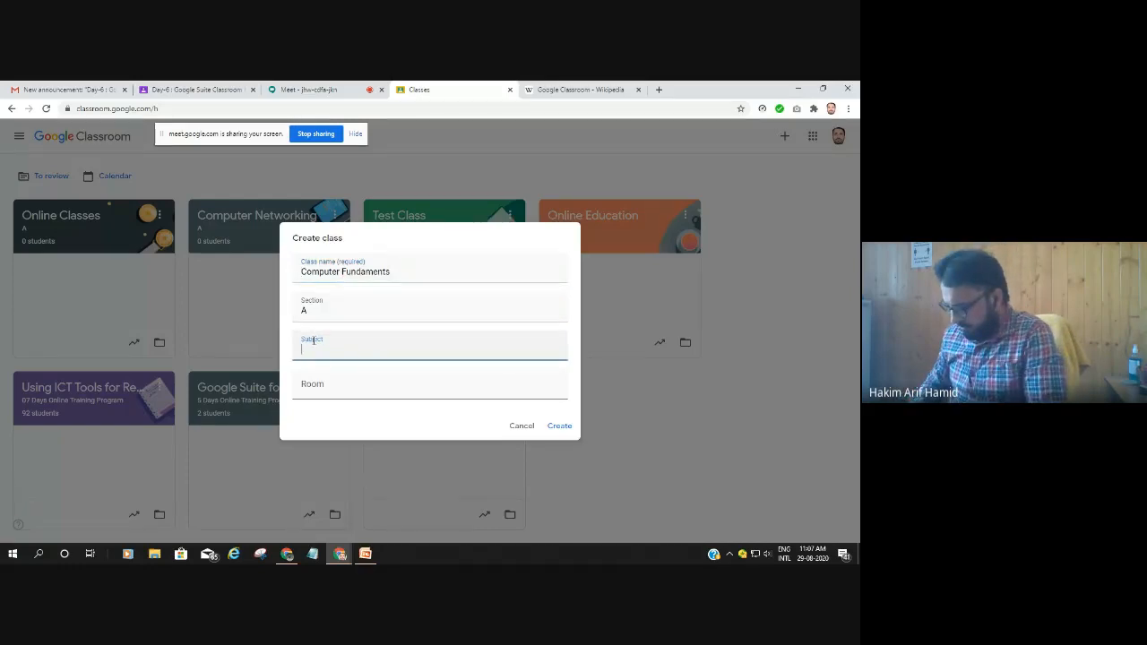
text(Compute)
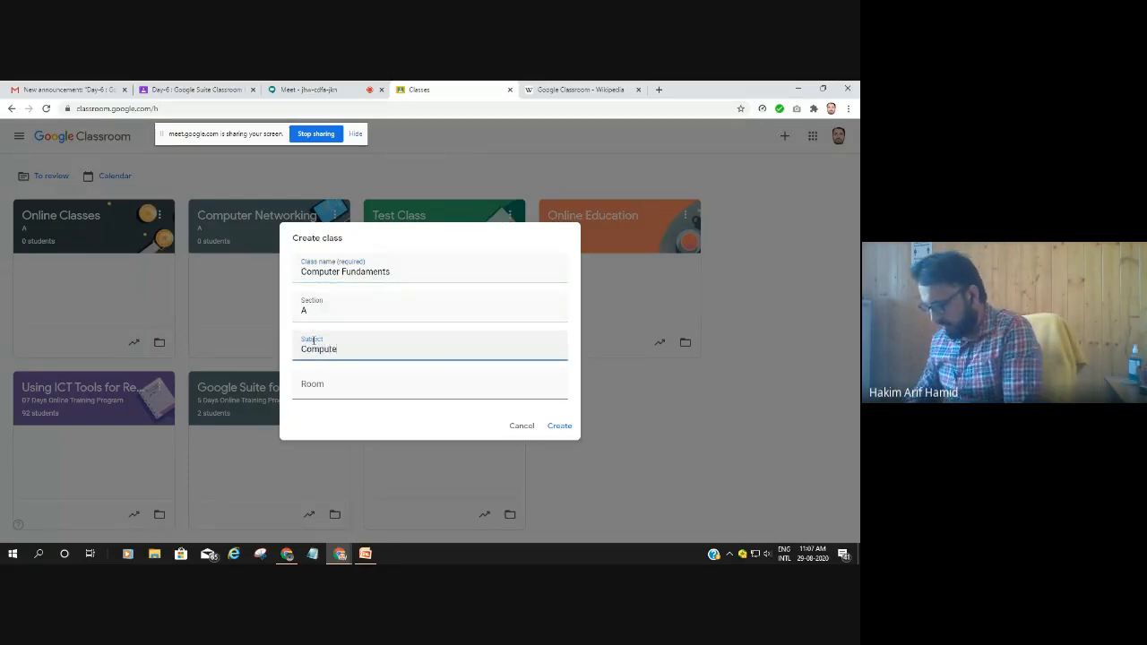
text(r basic)
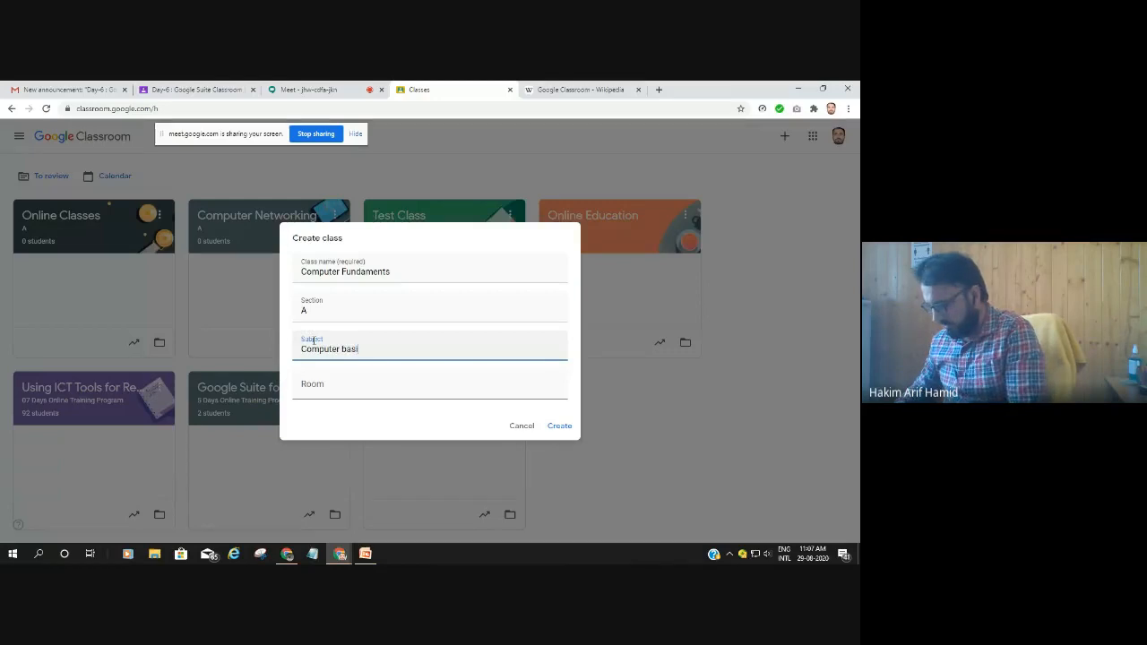
click(326, 383)
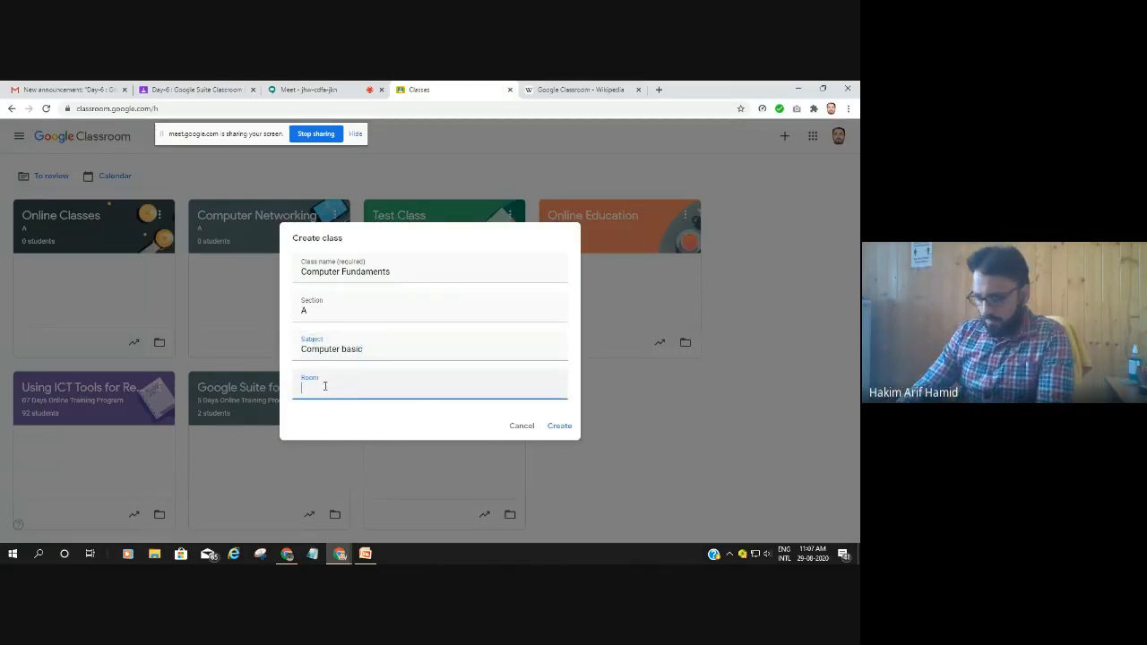
click(556, 429)
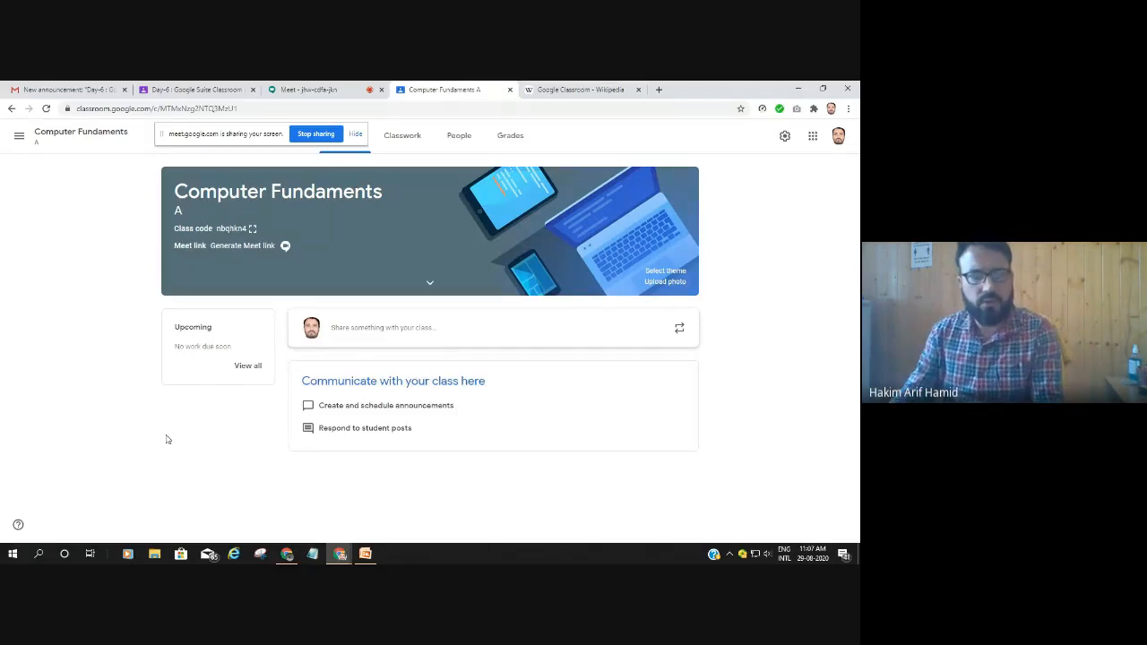
Move the screen-sharing notice off the class navigation into the empty area beneath the Upcoming card
click(242, 137)
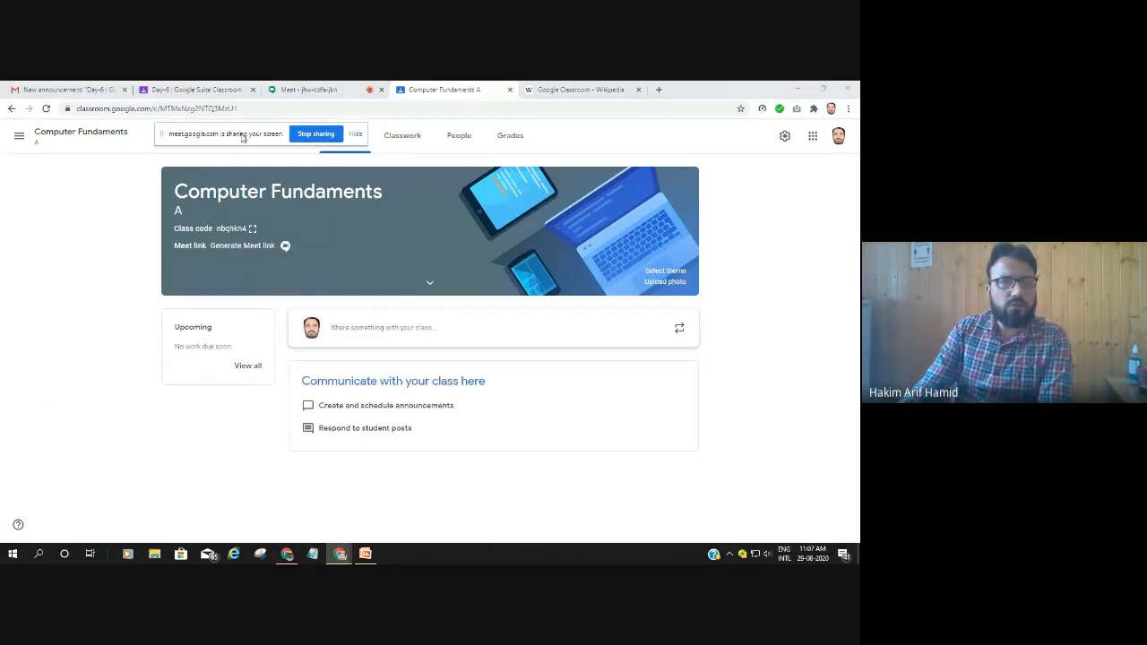
drag(242, 137, 70, 166)
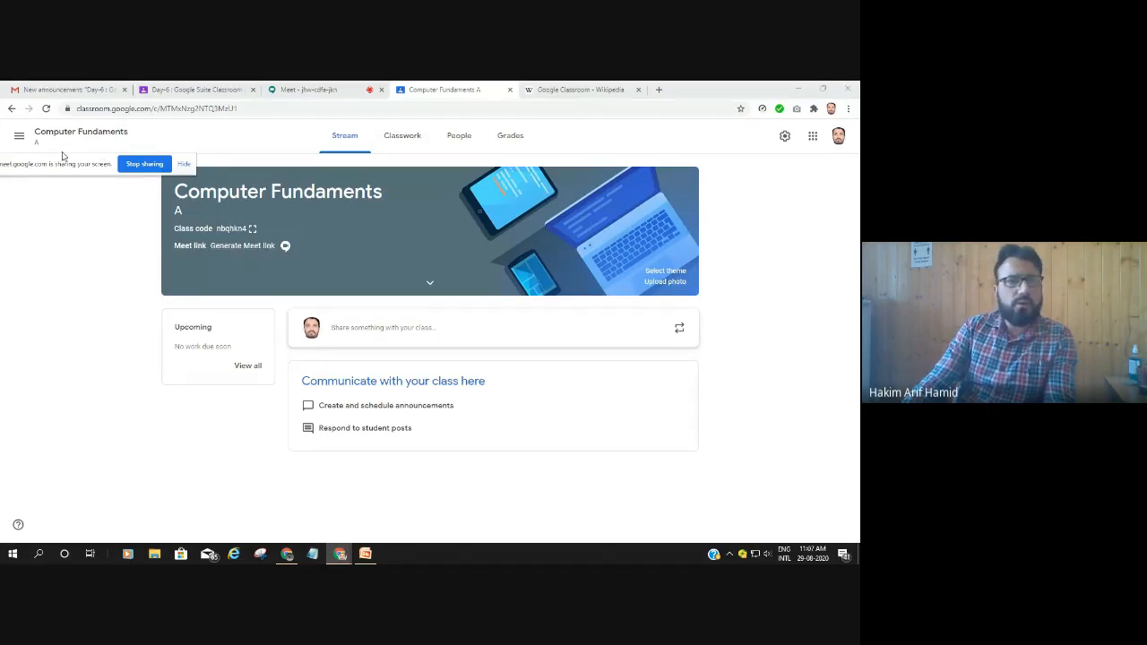
drag(59, 167, 63, 448)
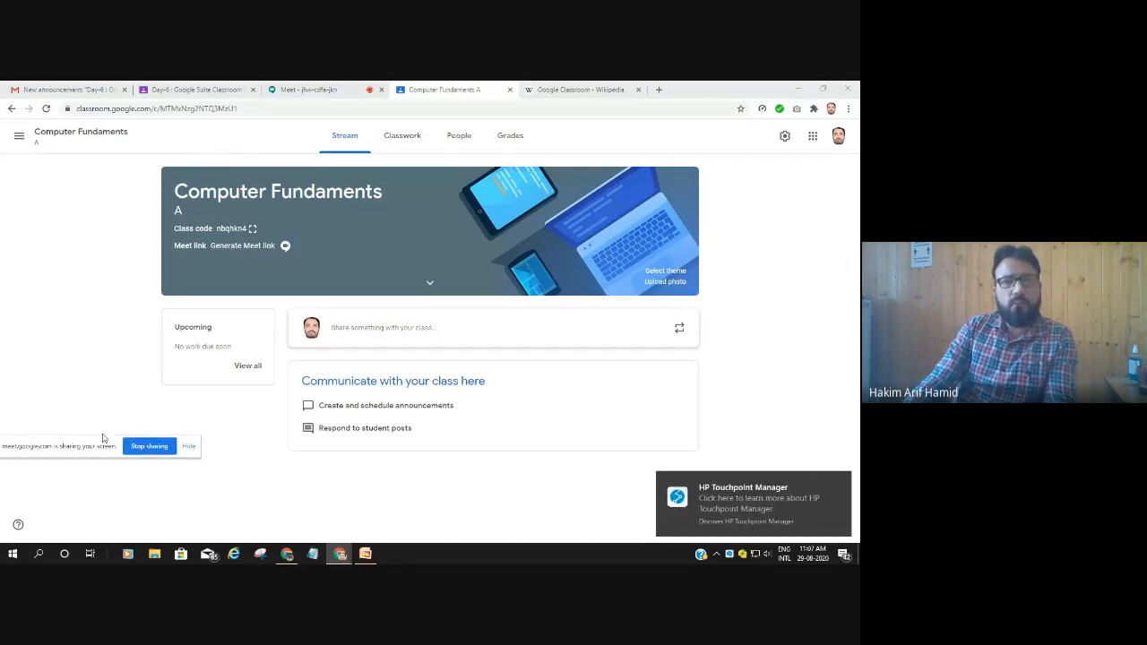
Invite a colleague as co-teacher of the class, selecting their institutional account from the search suggestions
click(459, 143)
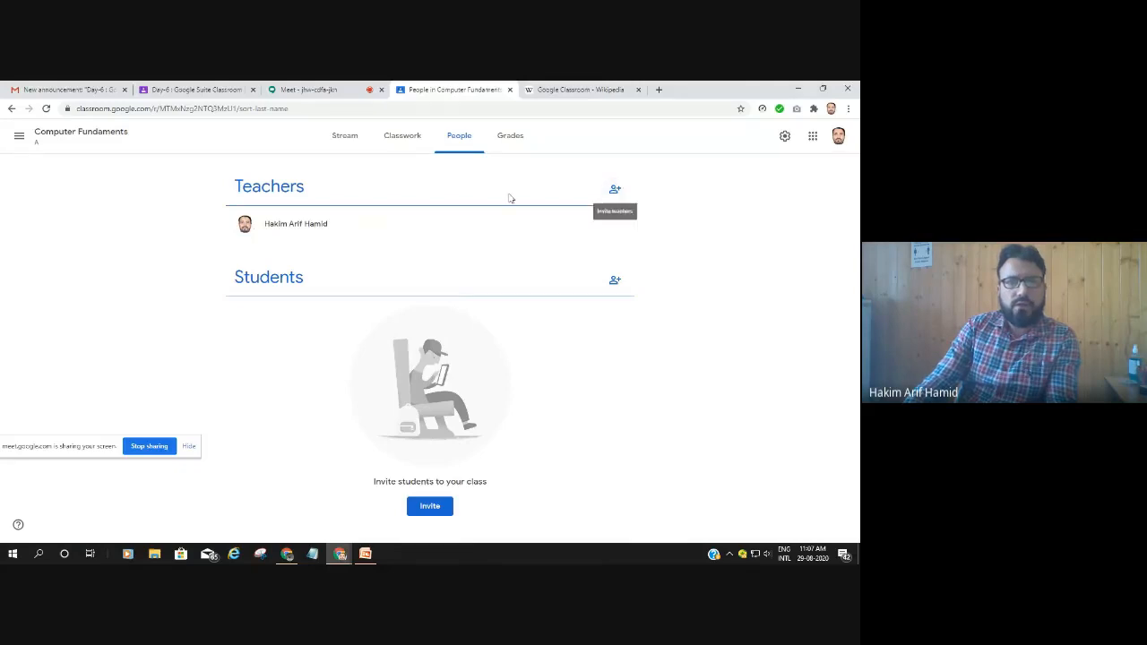
click(614, 190)
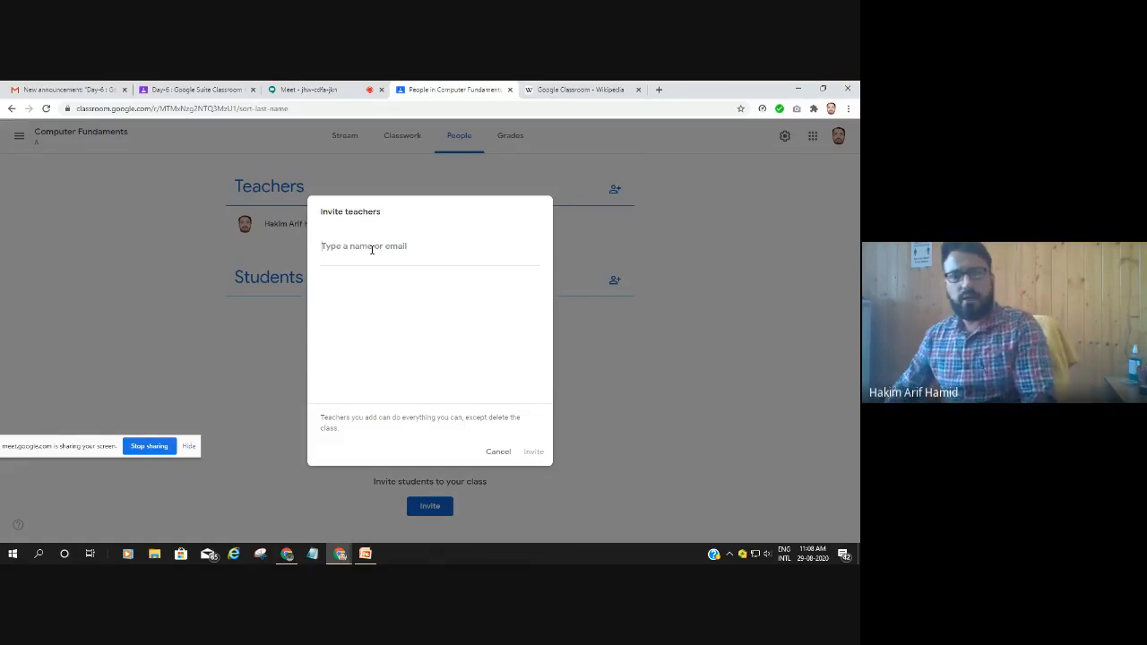
text(mm)
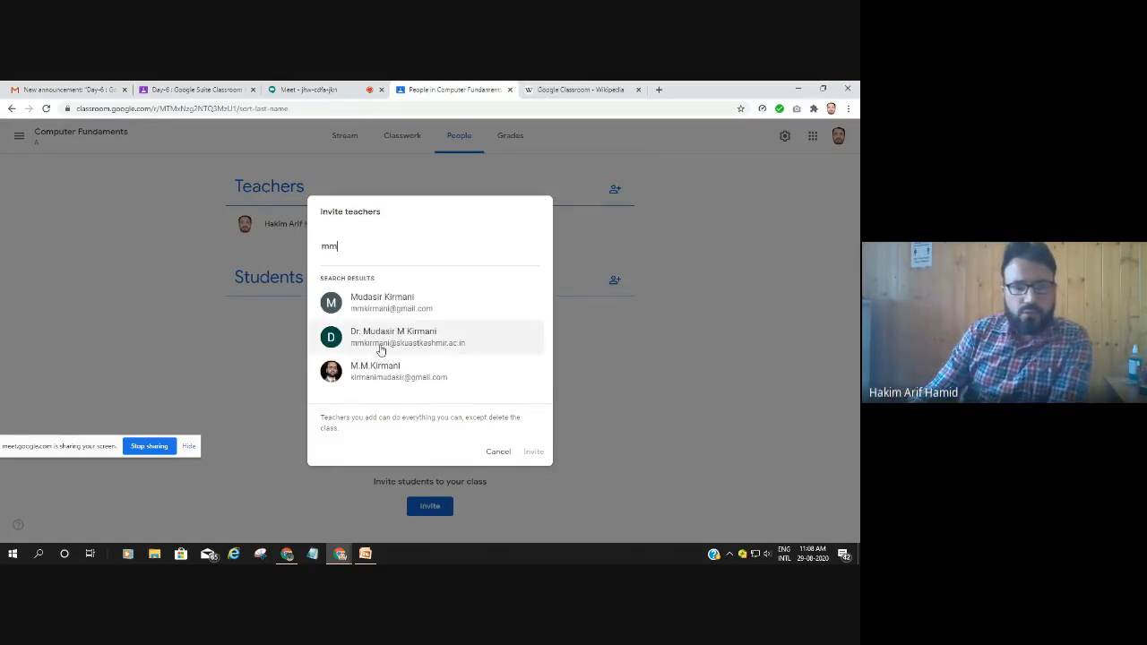
click(382, 342)
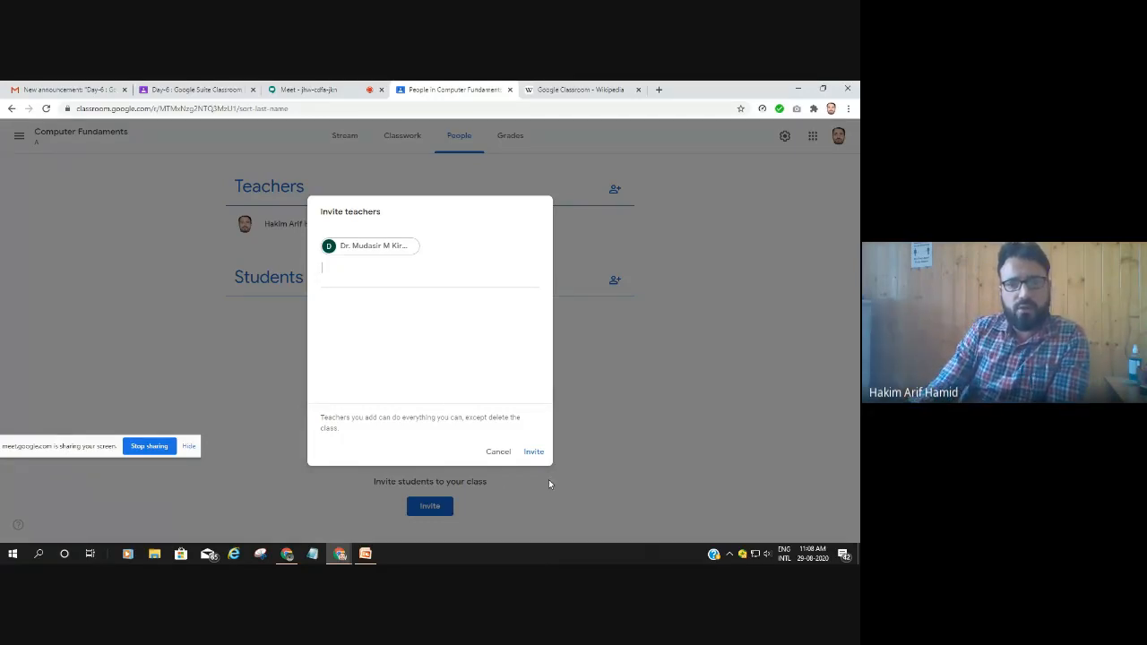
click(534, 453)
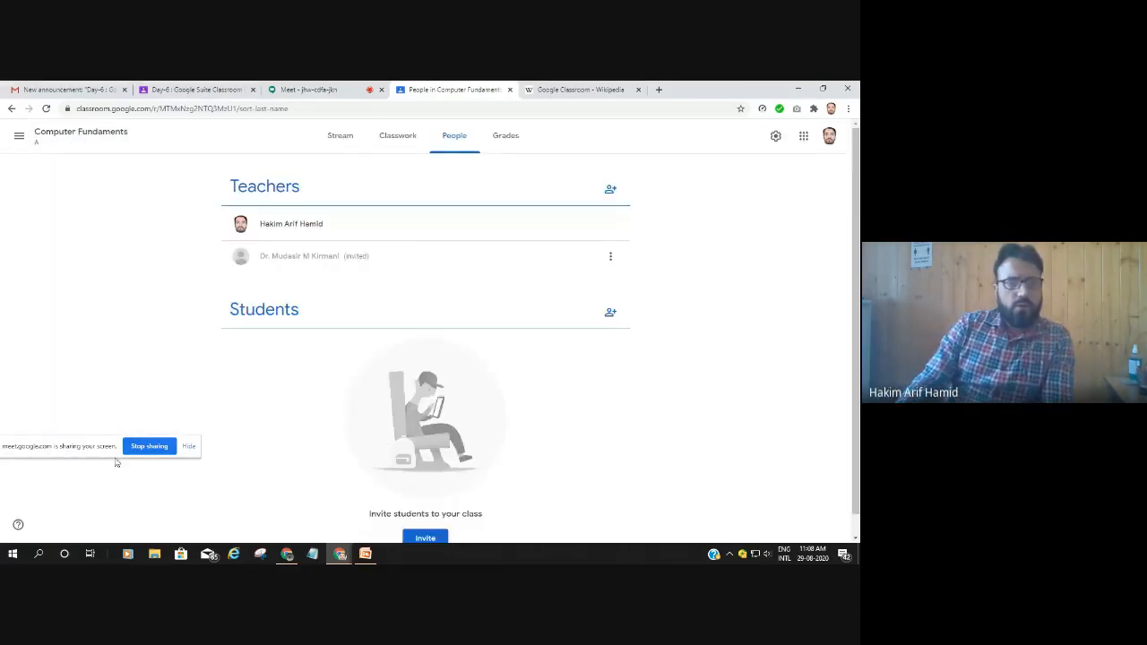
Invite two students to the class using their suggested institutional accounts, and return to the class stream
click(610, 315)
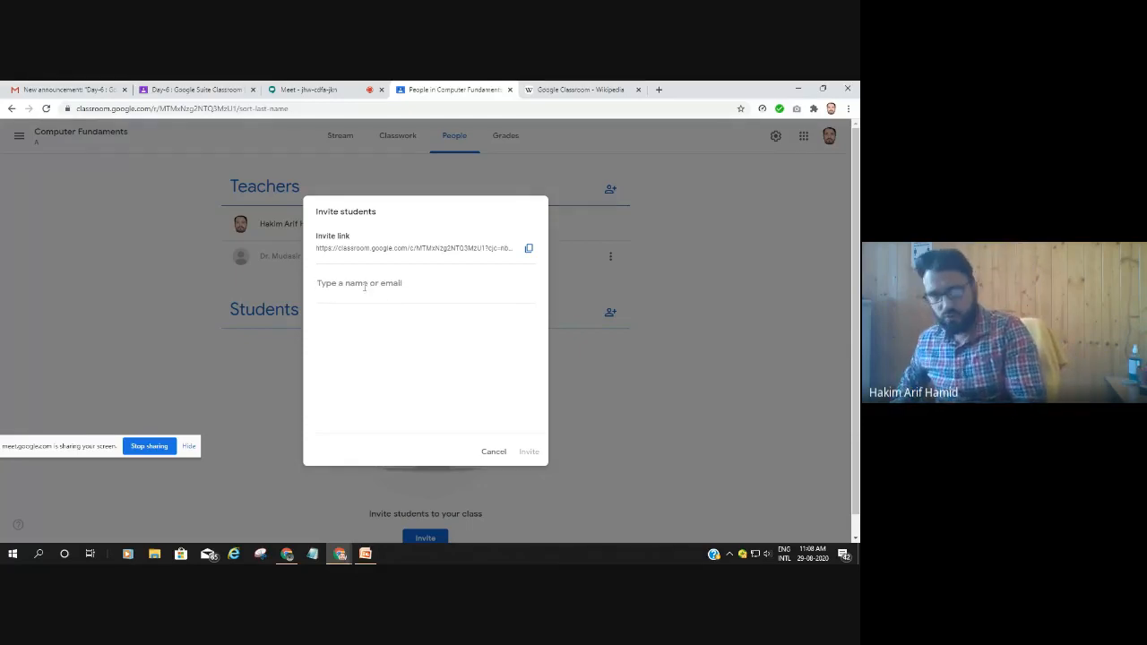
text(zub)
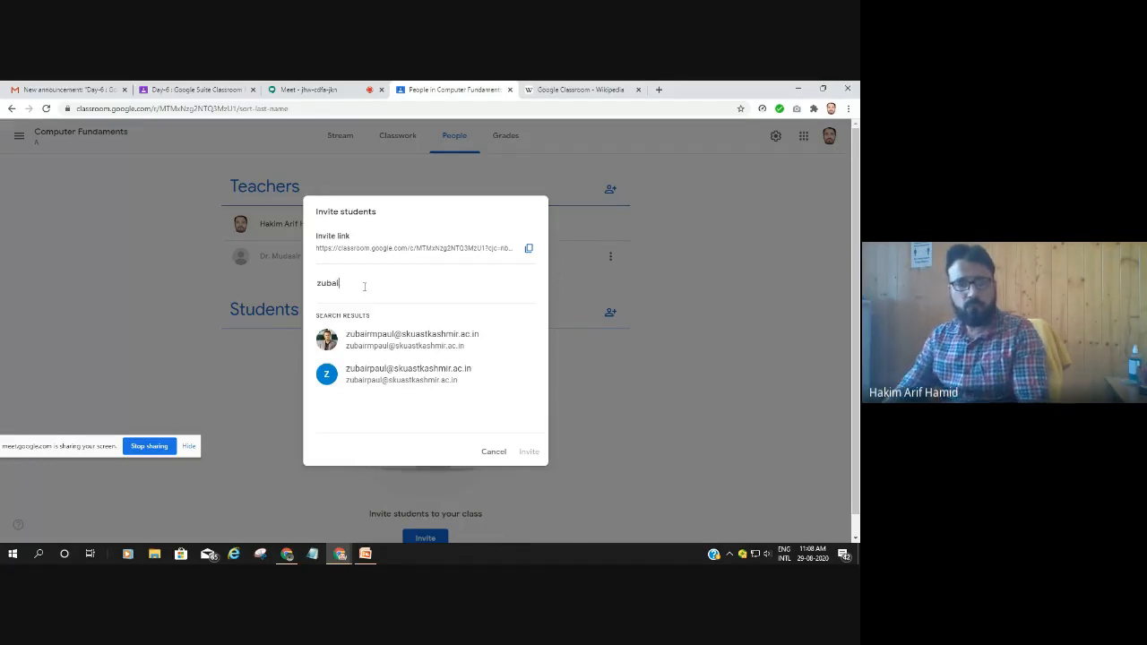
text(ai)
click(392, 340)
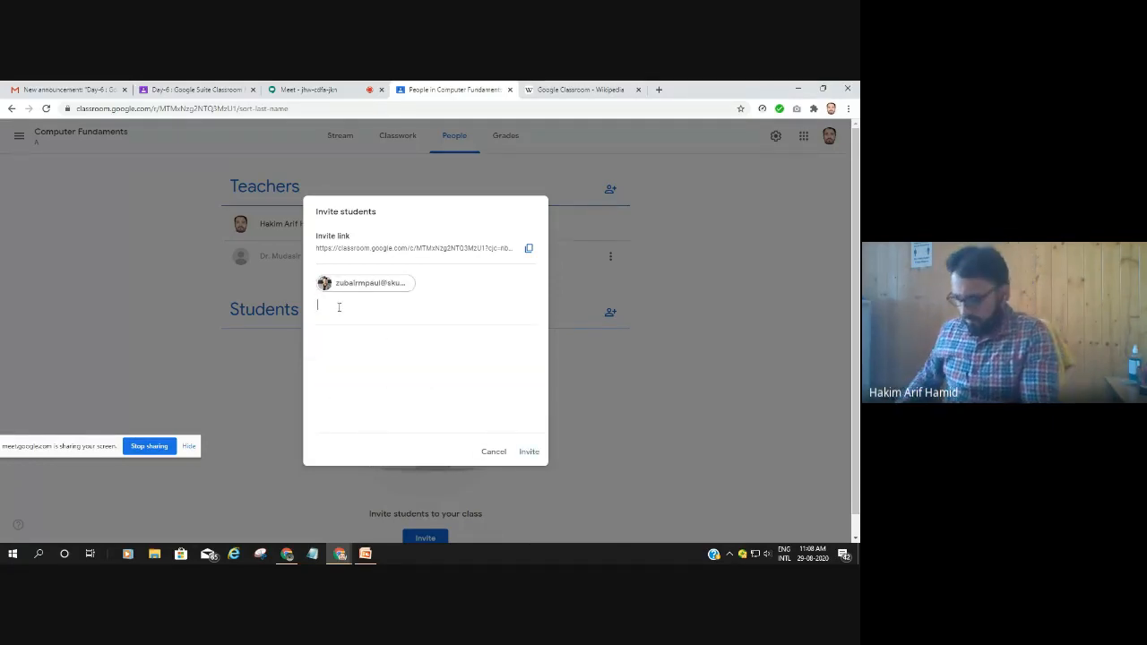
text(sul)
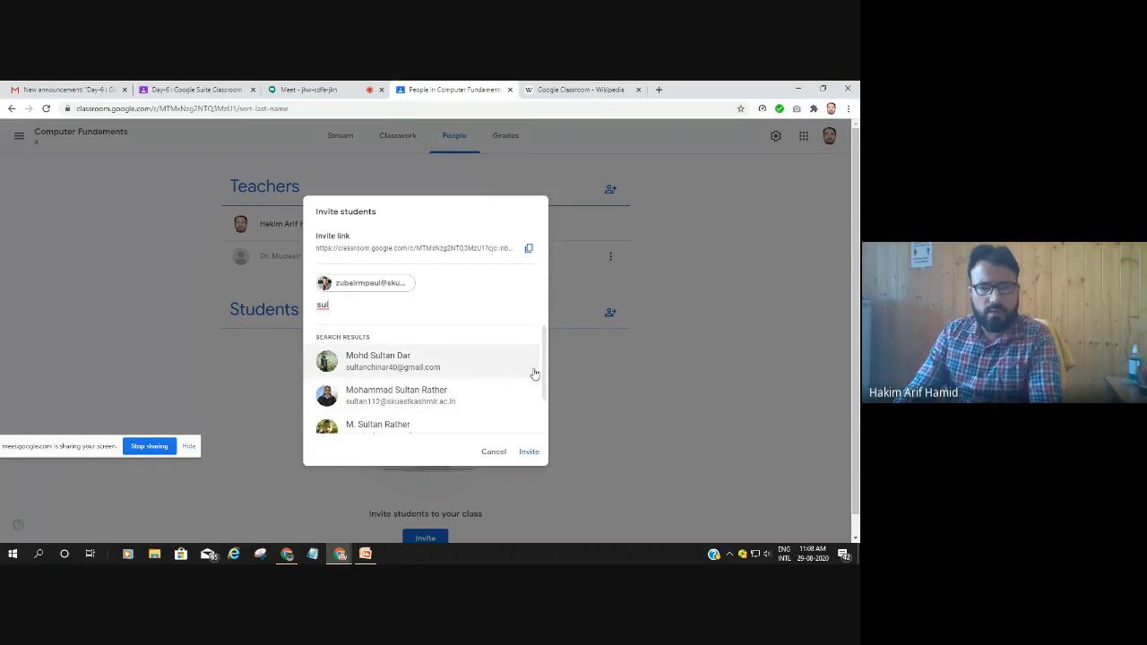
scroll(534, 373, down, 1)
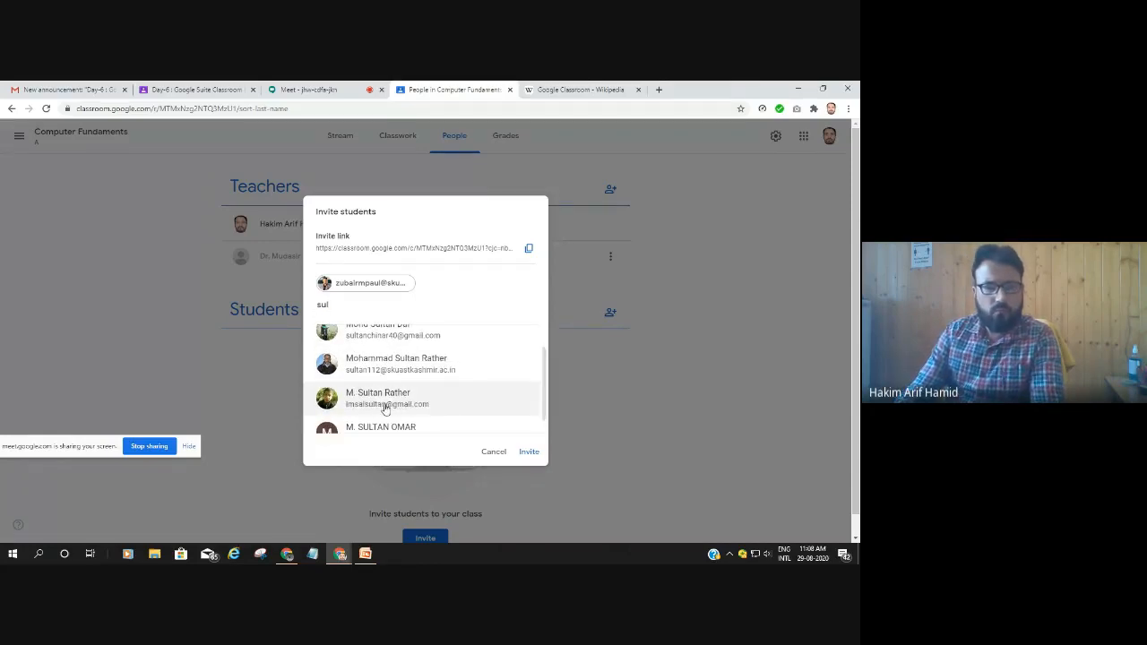
scroll(383, 410, down, 1)
scroll(383, 392, up, 3)
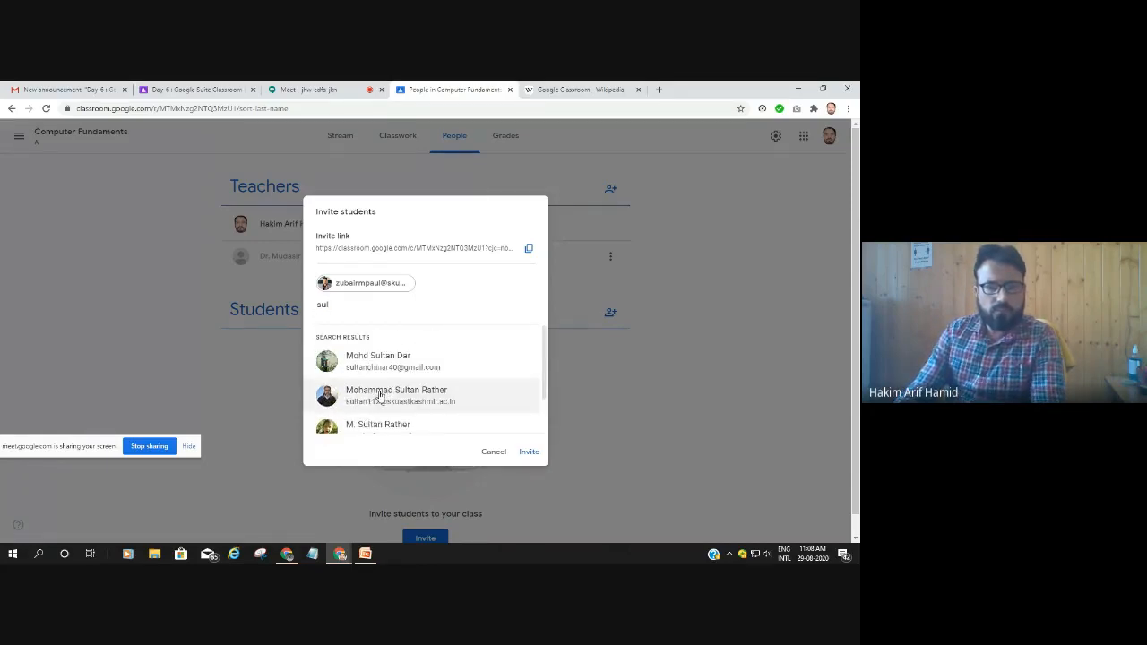
click(384, 394)
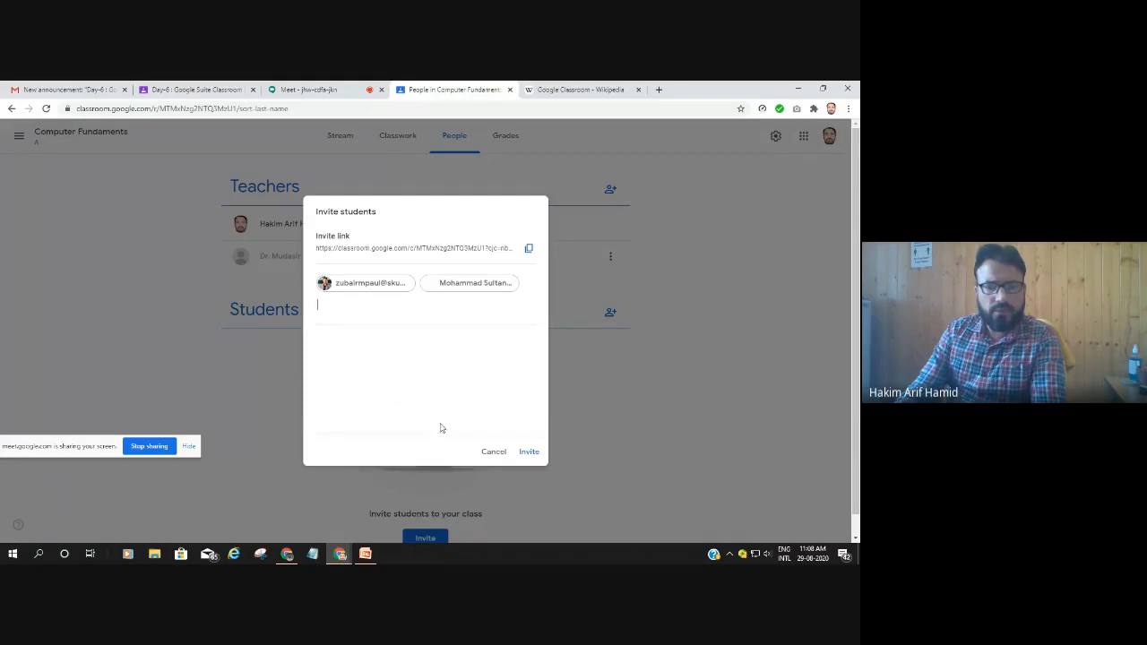
click(529, 452)
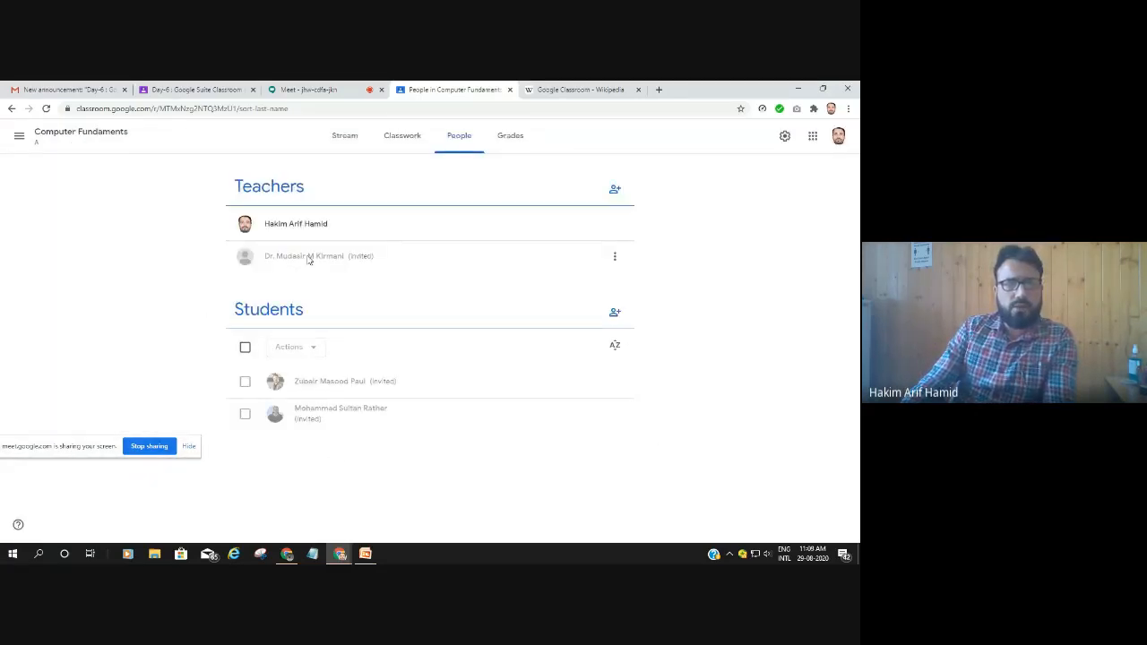
click(341, 135)
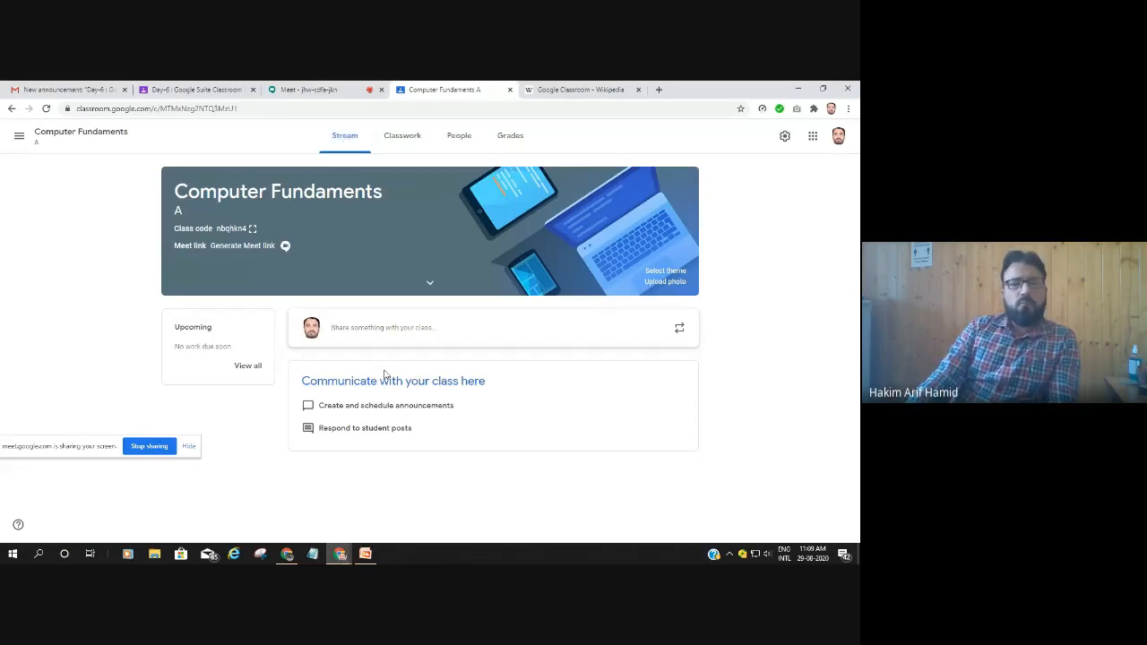
Start a new announcement to the class in the stream with the text "Hello friendws"
click(365, 329)
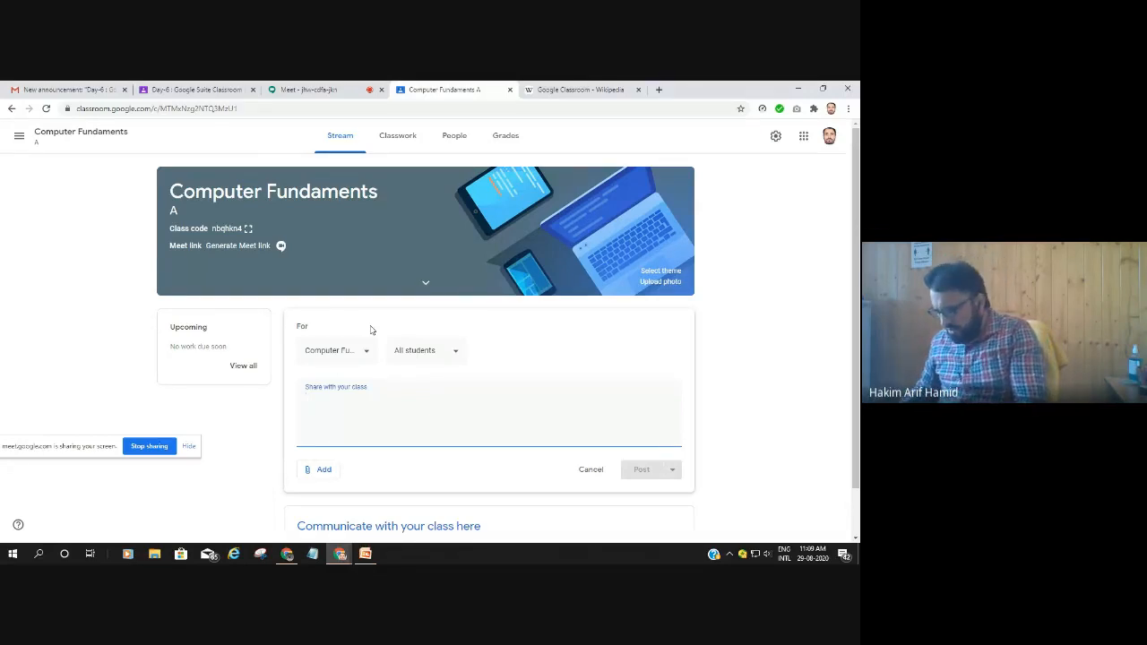
text(Hello)
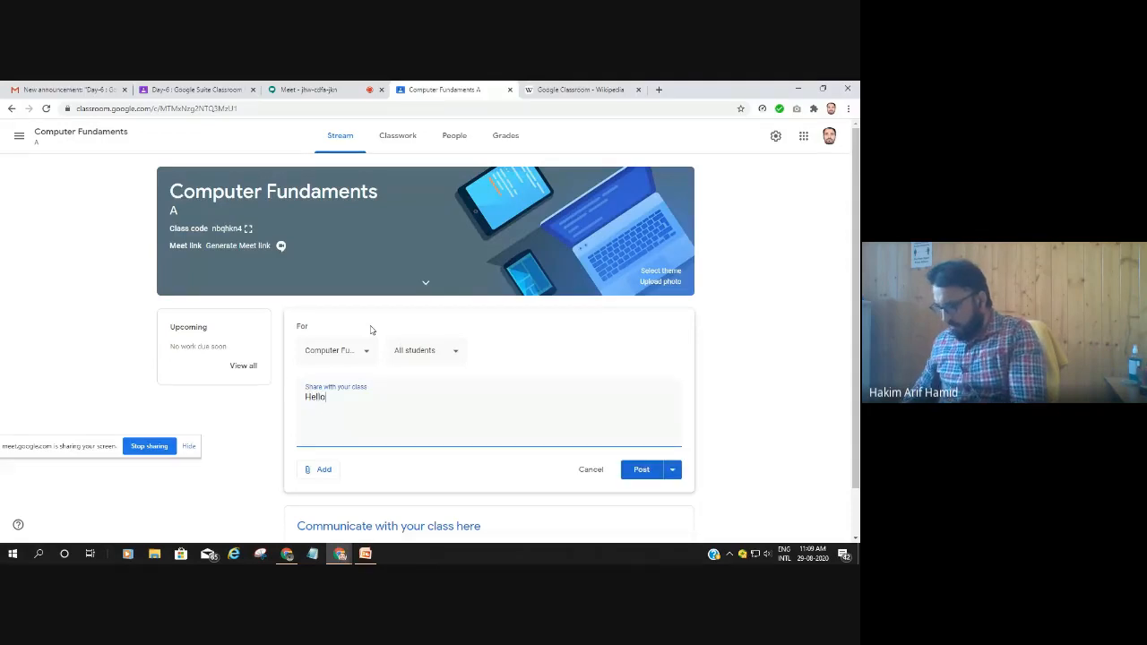
text( frien)
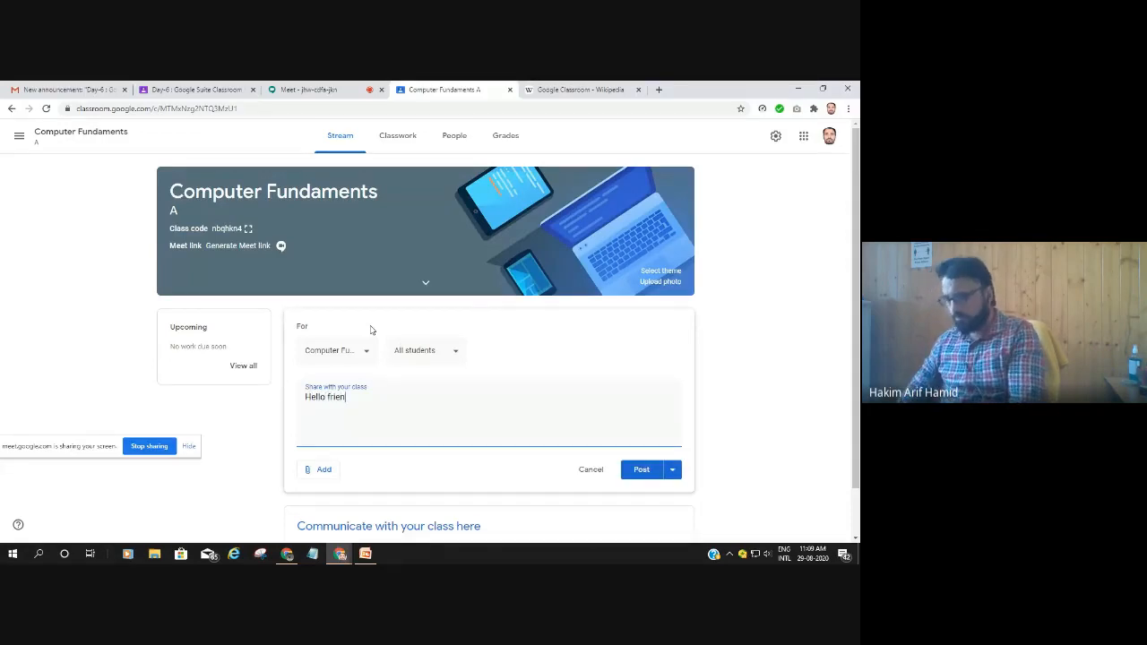
text(dws)
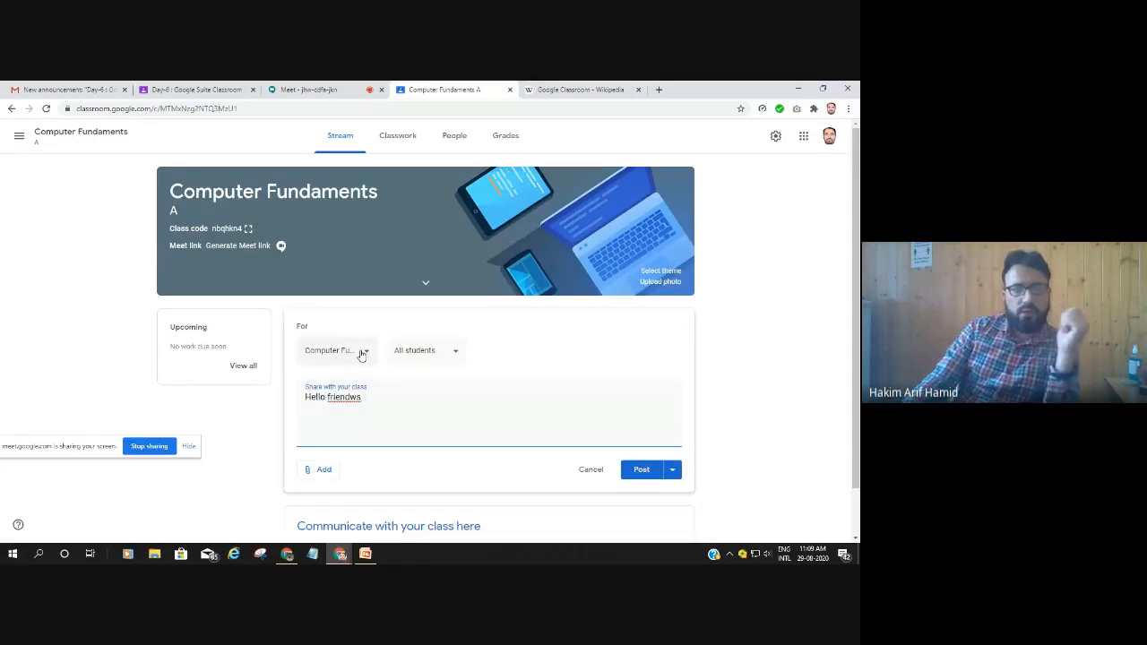
Examine which other classes and which students the announcement can be addressed to, keeping the current audience
click(365, 351)
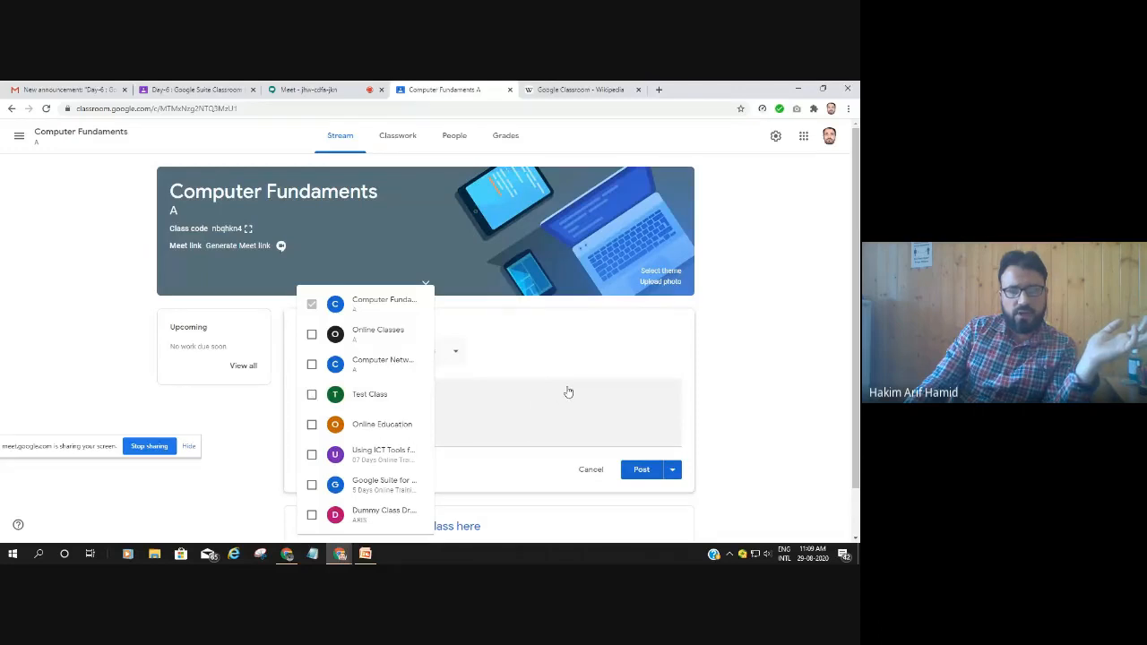
click(629, 362)
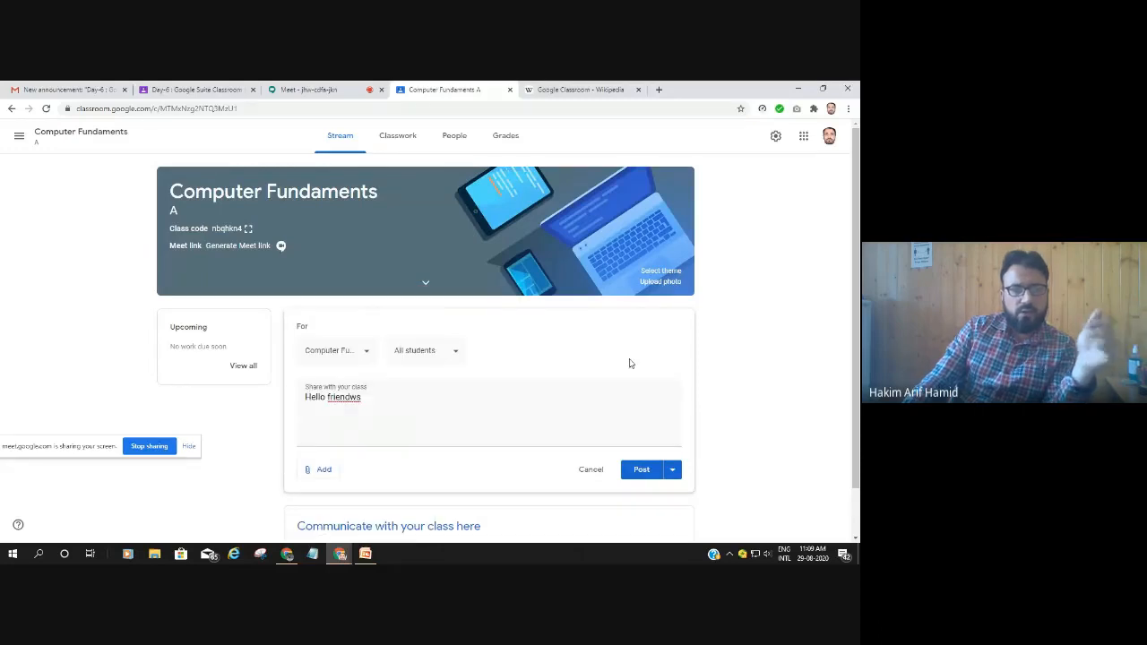
click(365, 351)
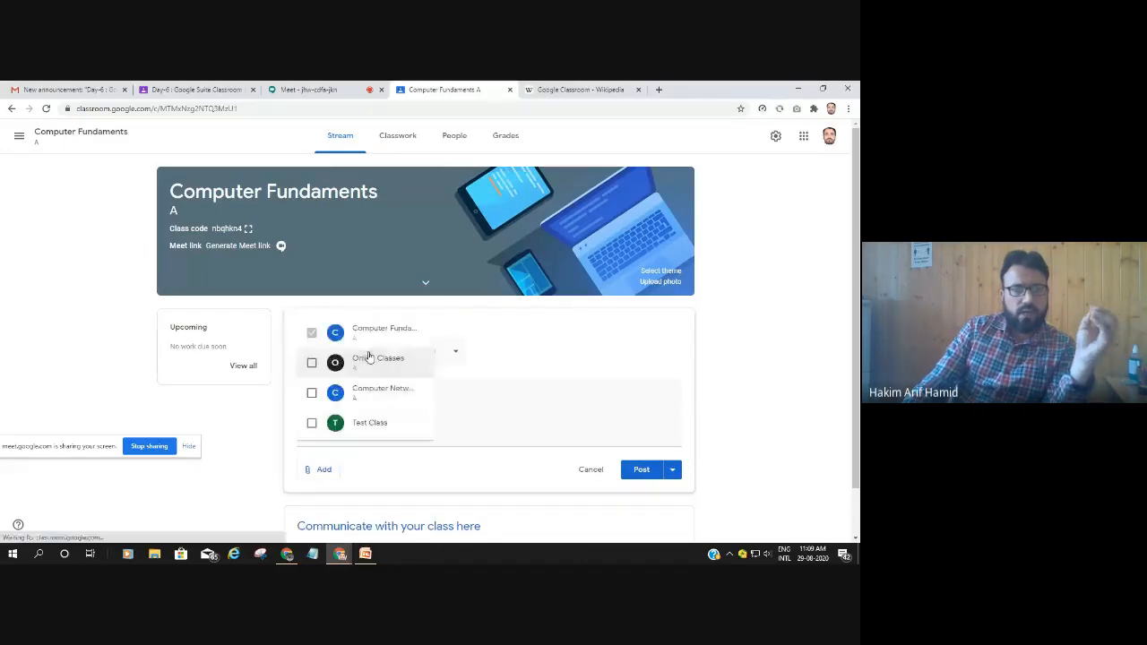
click(253, 413)
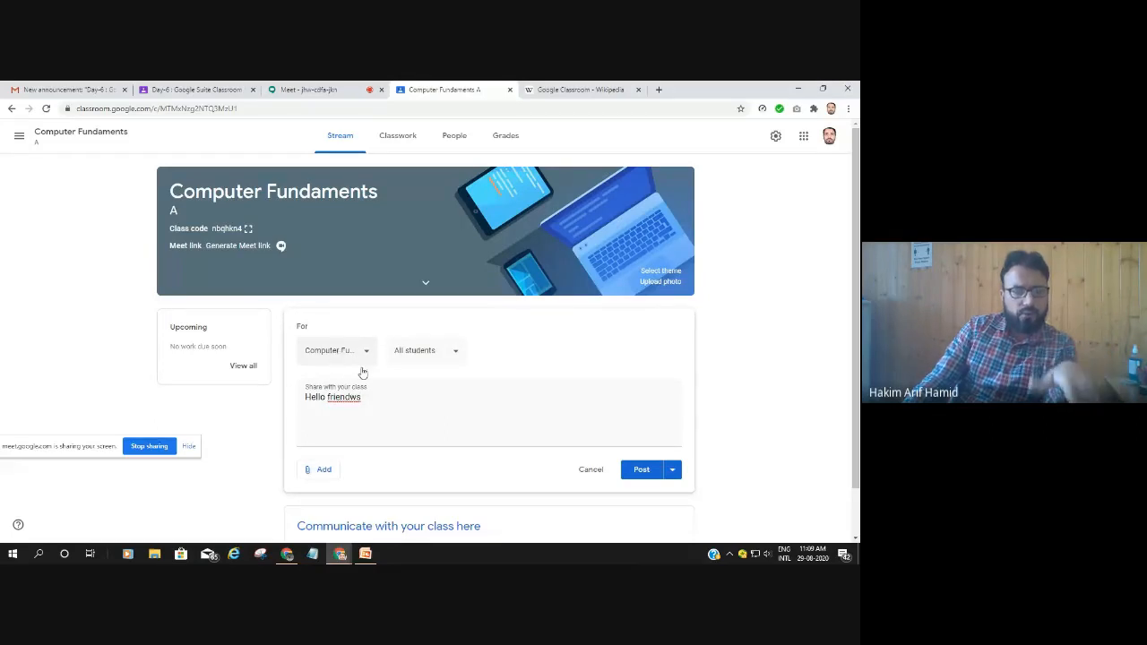
click(459, 353)
click(456, 352)
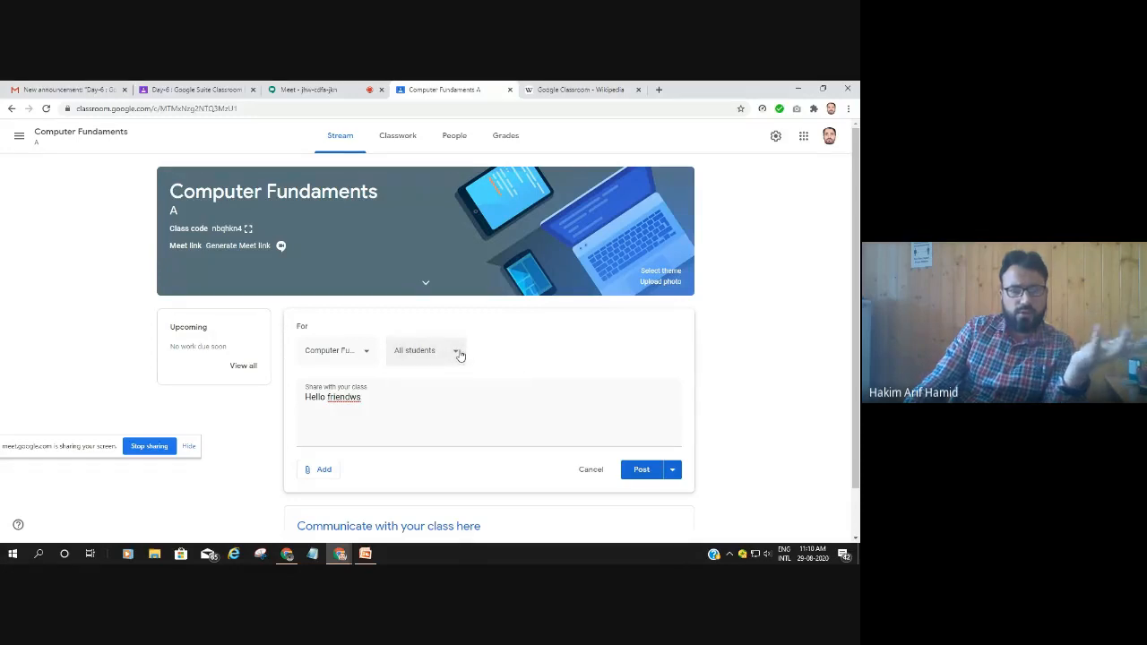
Reword the announcement to "Hello guys" and post it to all students of the class
click(366, 402)
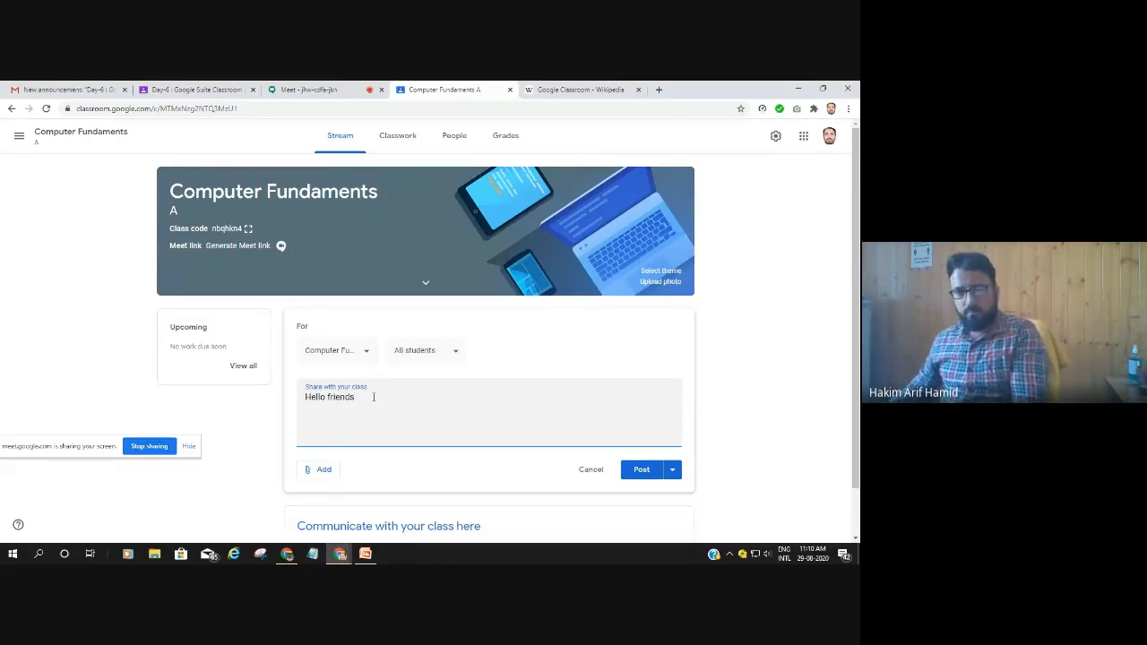
key(BackSpace)
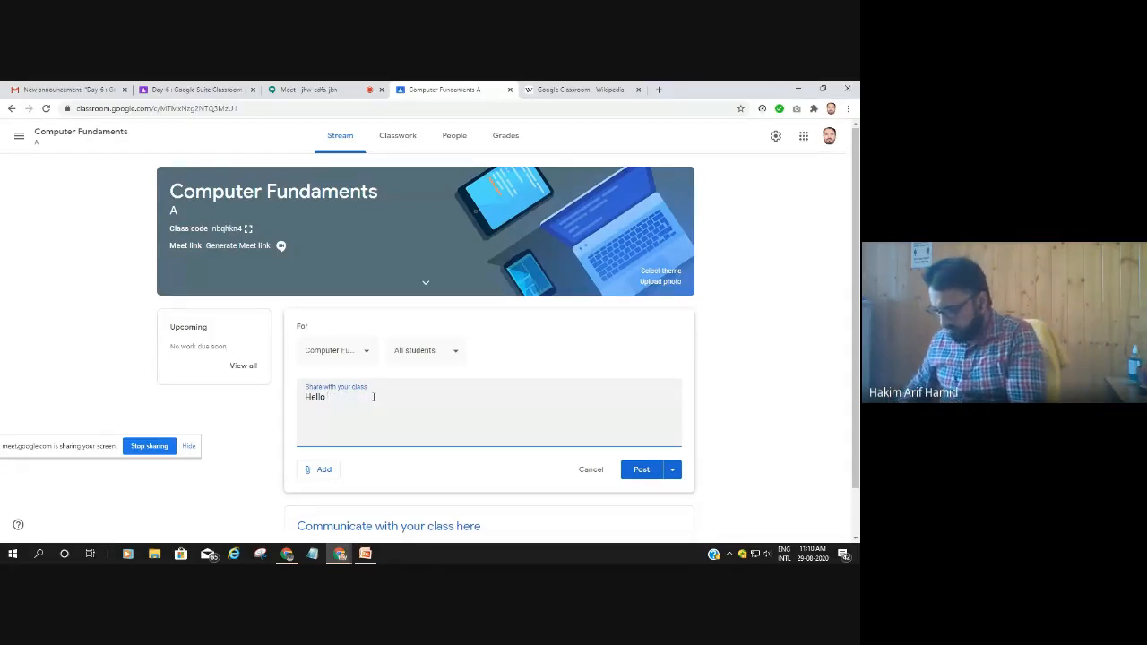
text(guys)
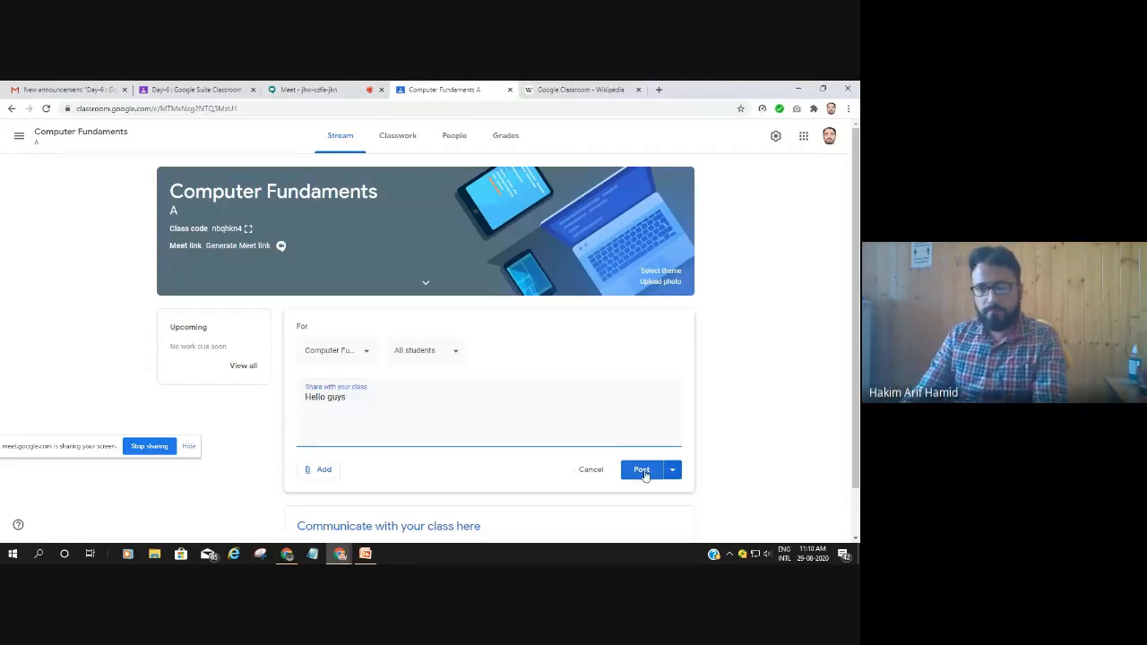
click(642, 471)
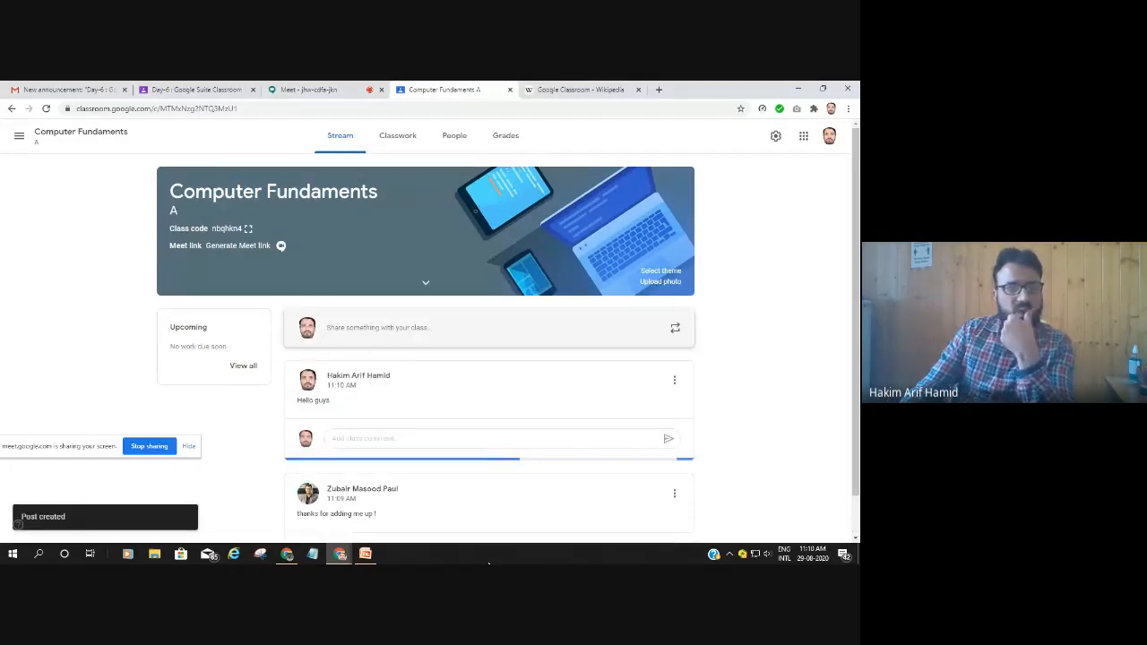
Review the posts in the stream and the class's list of teachers and students, and return to the stream
scroll(446, 507, down, 1)
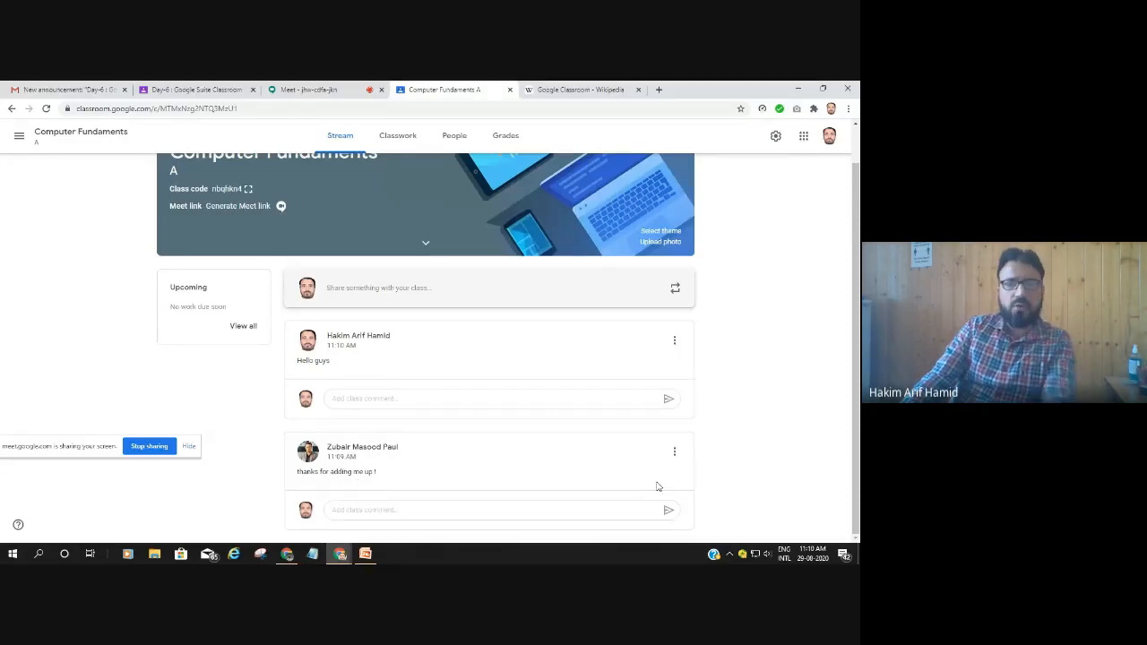
scroll(520, 520, up, 1)
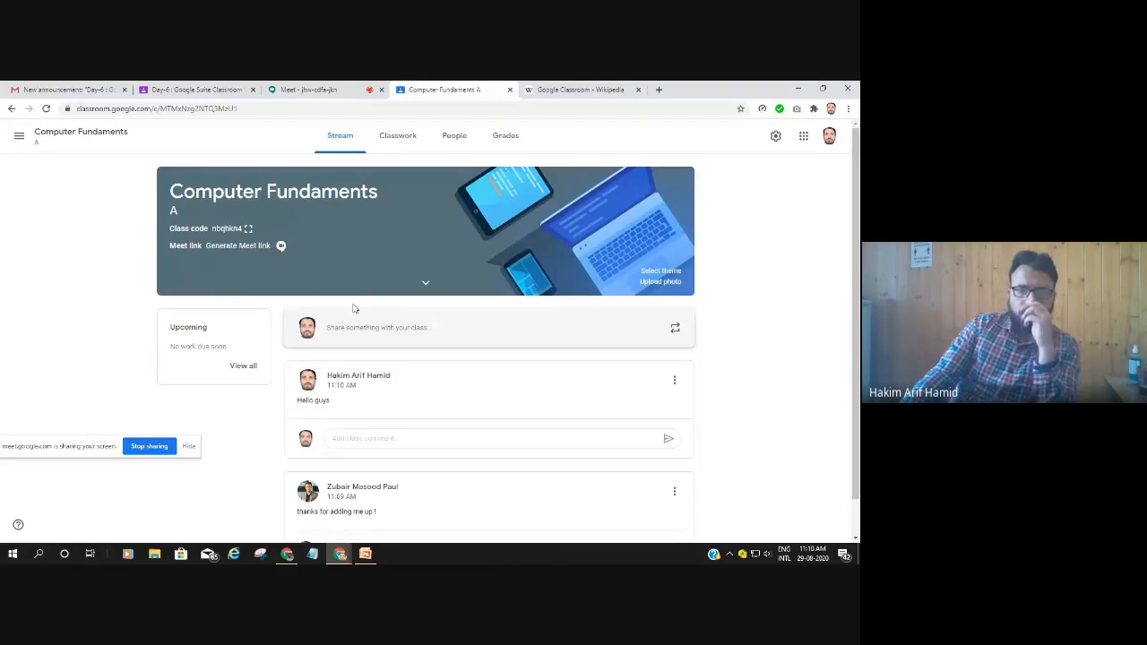
click(458, 137)
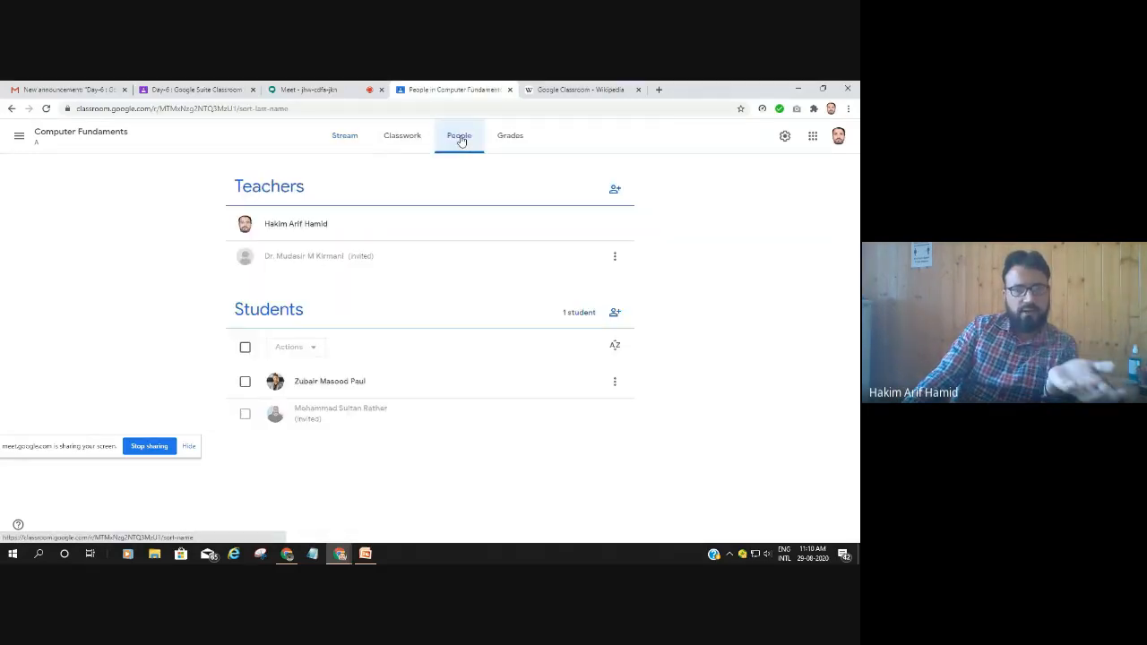
click(345, 137)
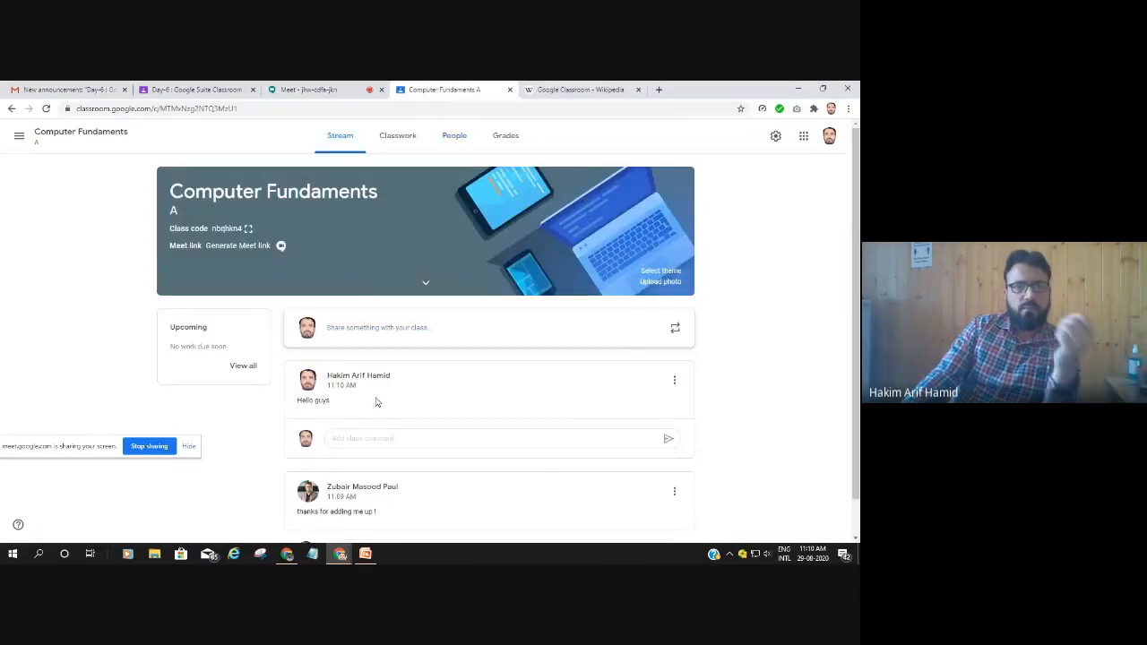
Open the class's Google Calendar from its classwork page and open the August 30, 2020 IoT assignment event for editing
click(399, 139)
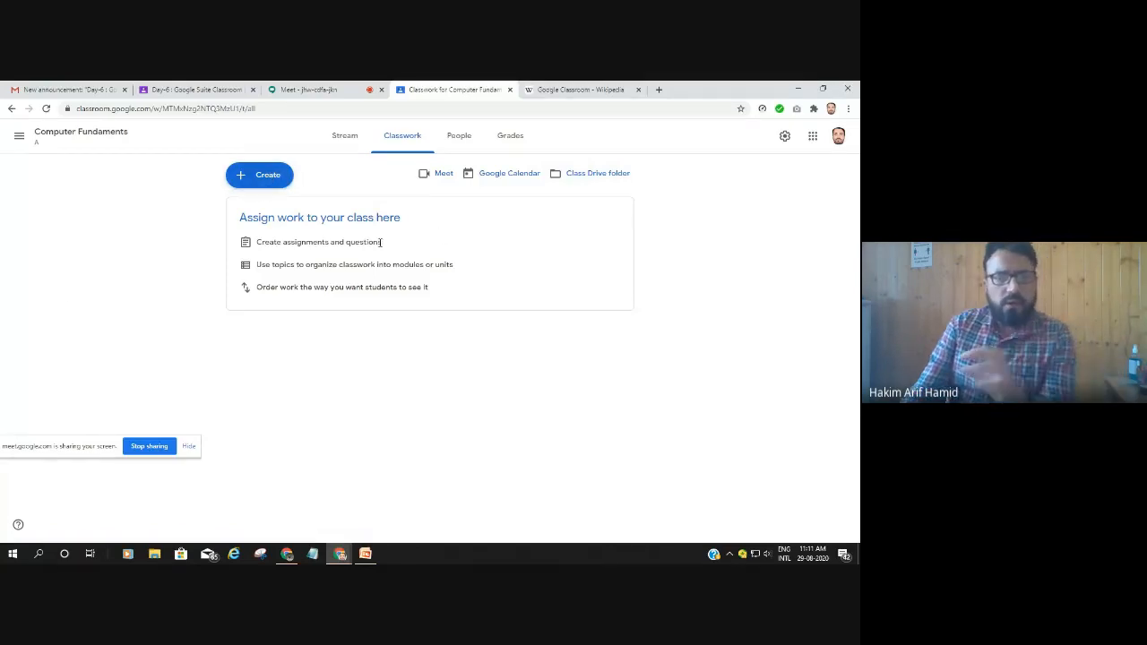
click(502, 180)
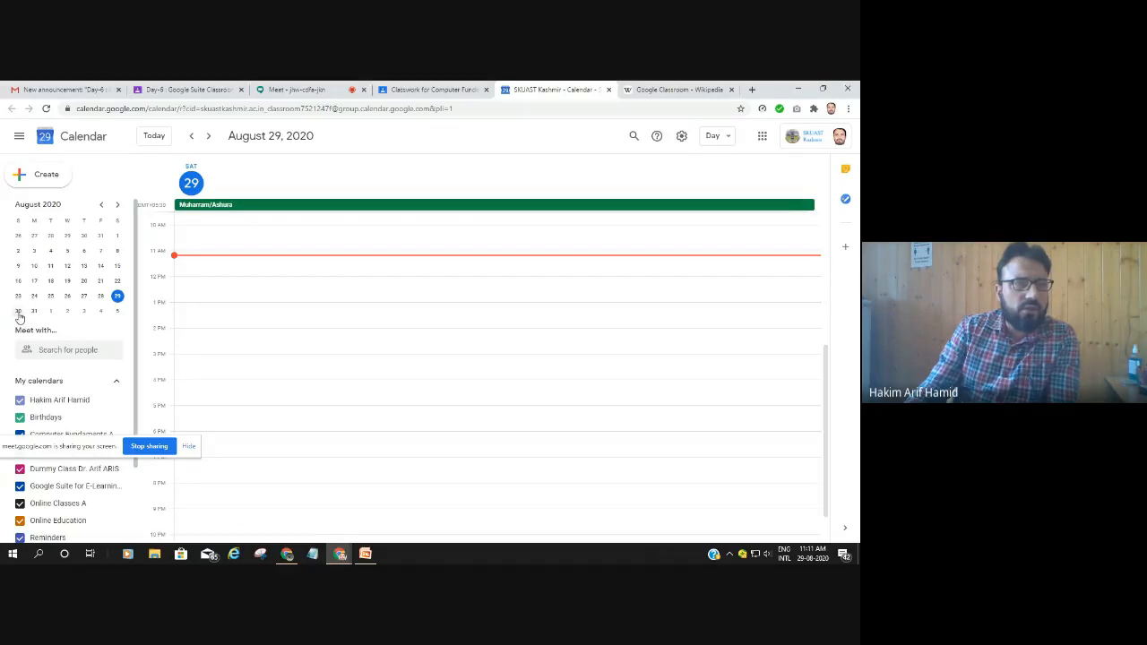
click(18, 311)
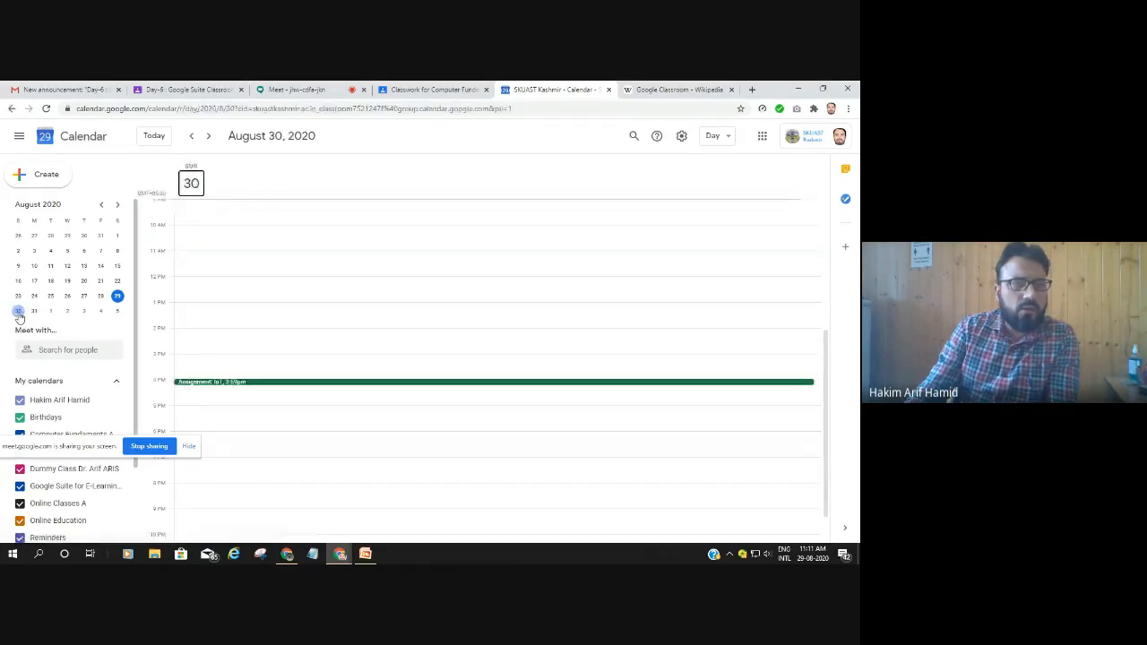
double_click(258, 385)
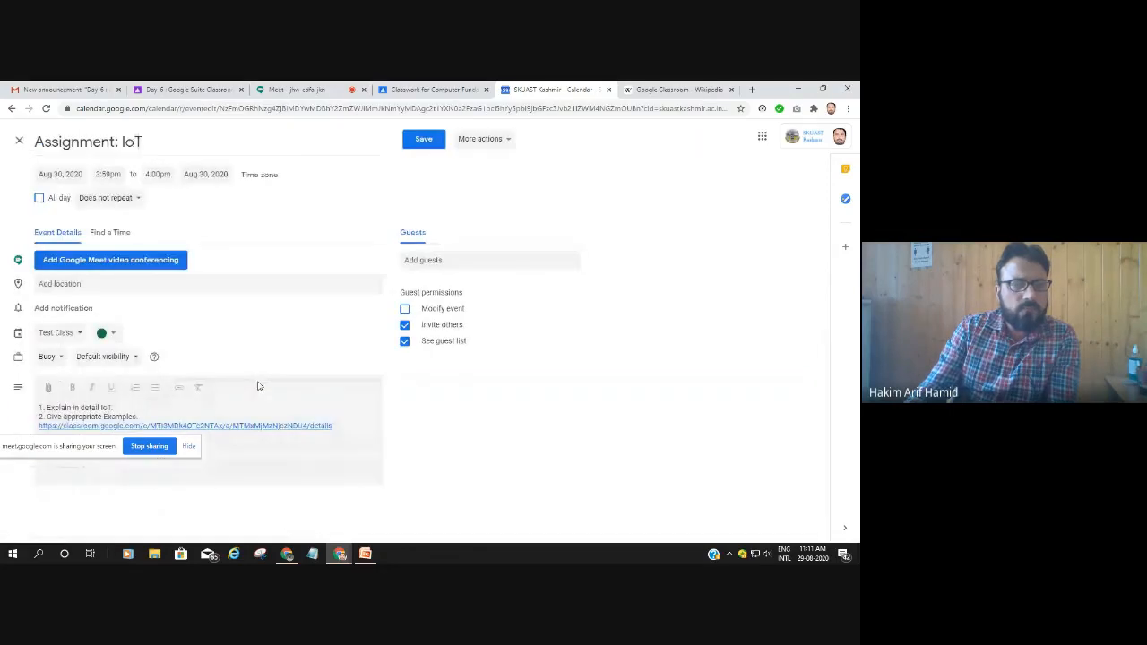
Replace the calendar event's title with "Online class 1"
click(172, 145)
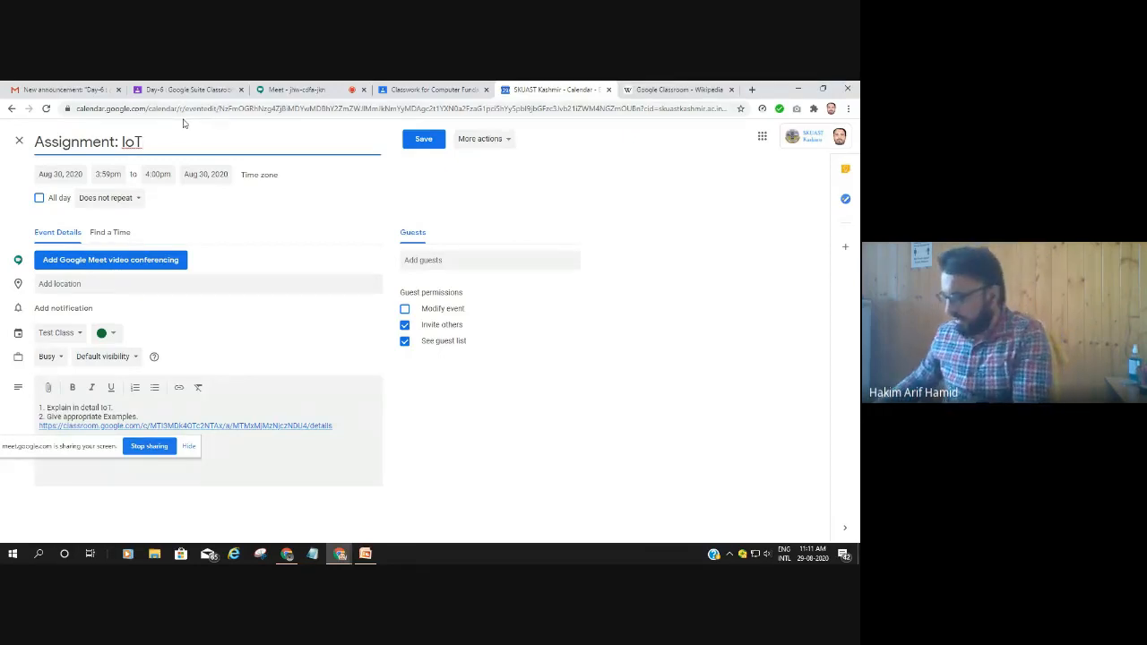
key(BackSpace)
key(BackSpace)
key(BackSpace)
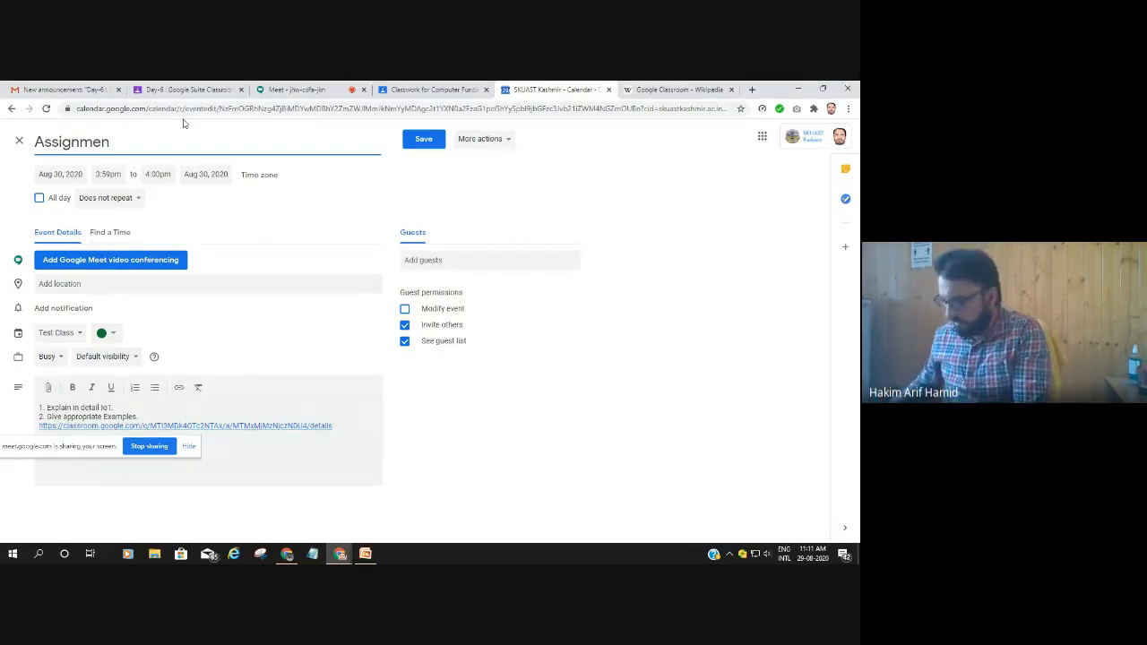
key(BackSpace)
key(BackSpace)
key(BackSpace)
key(BackSpace)
key(BackSpace)
key(BackSpace)
key(BackSpace)
key(BackSpace)
key(BackSpace)
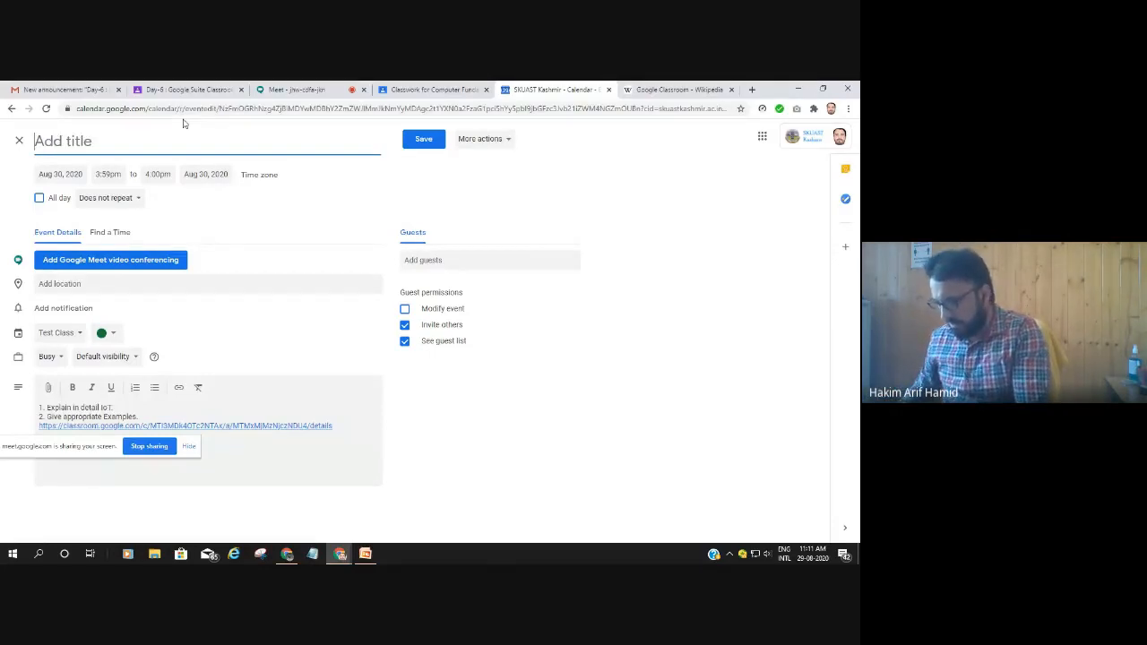
text(Onli)
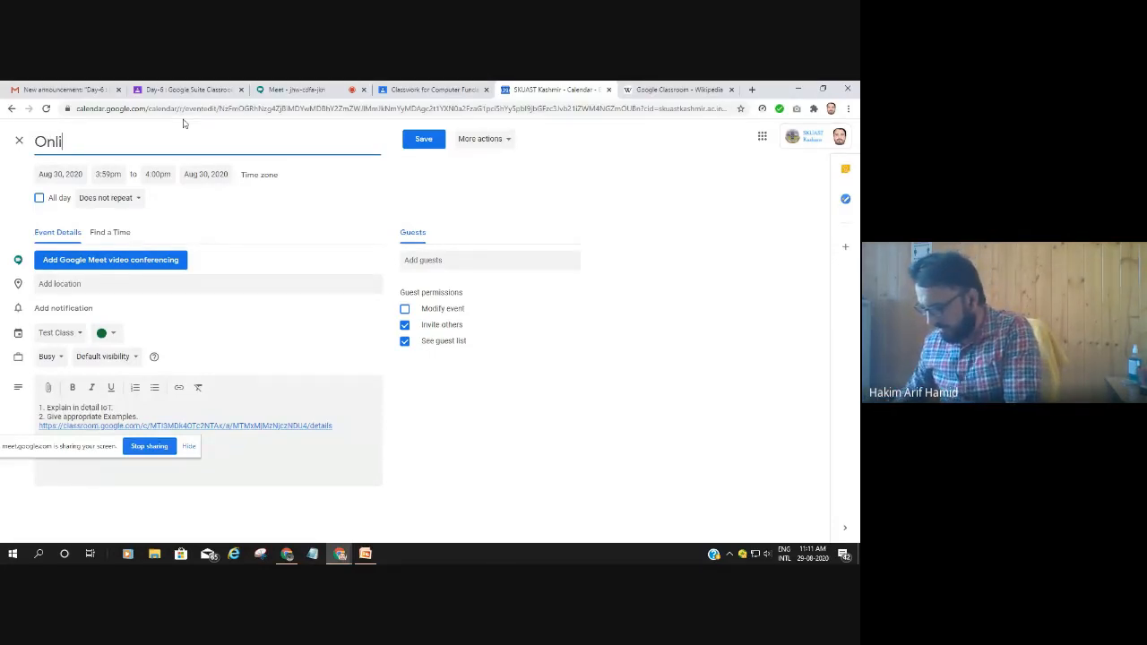
text(ne class 1)
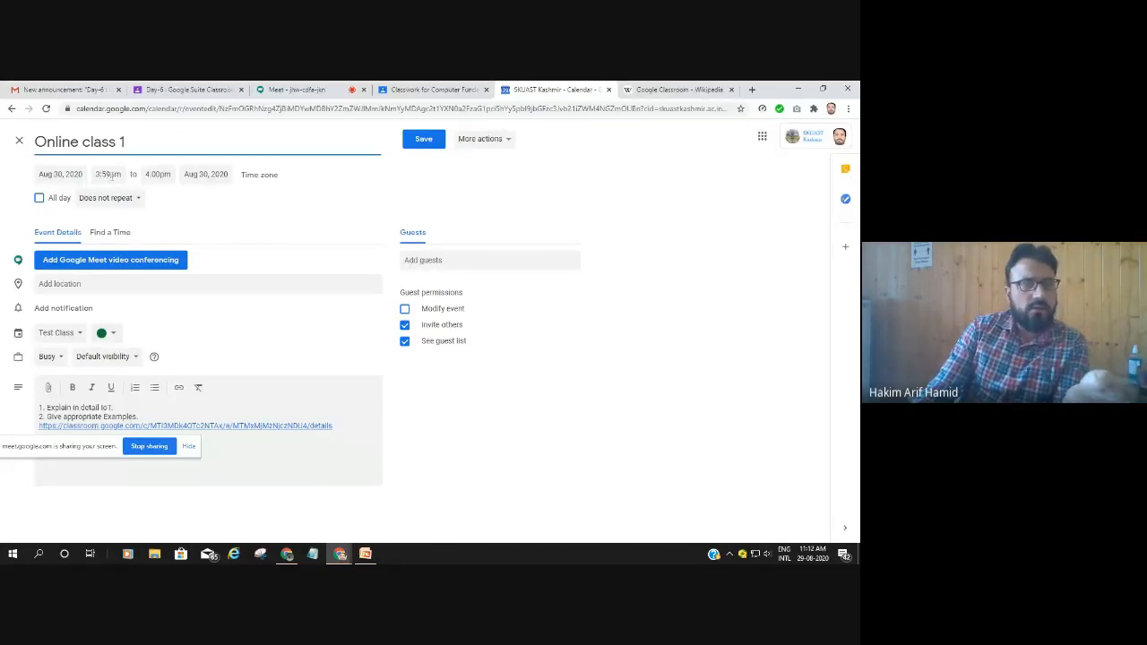
Set the event's time on August 30, 2020 to run from 2:00pm to 3:00pm
click(109, 175)
scroll(107, 224, up, 3)
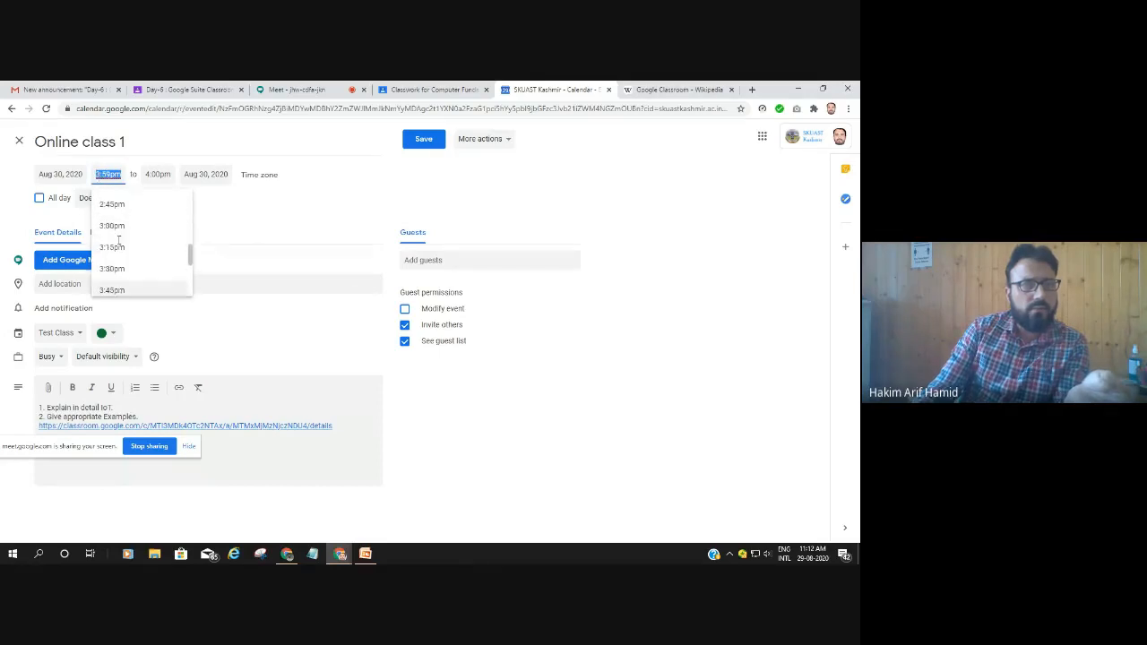
scroll(107, 212, up, 2)
click(109, 201)
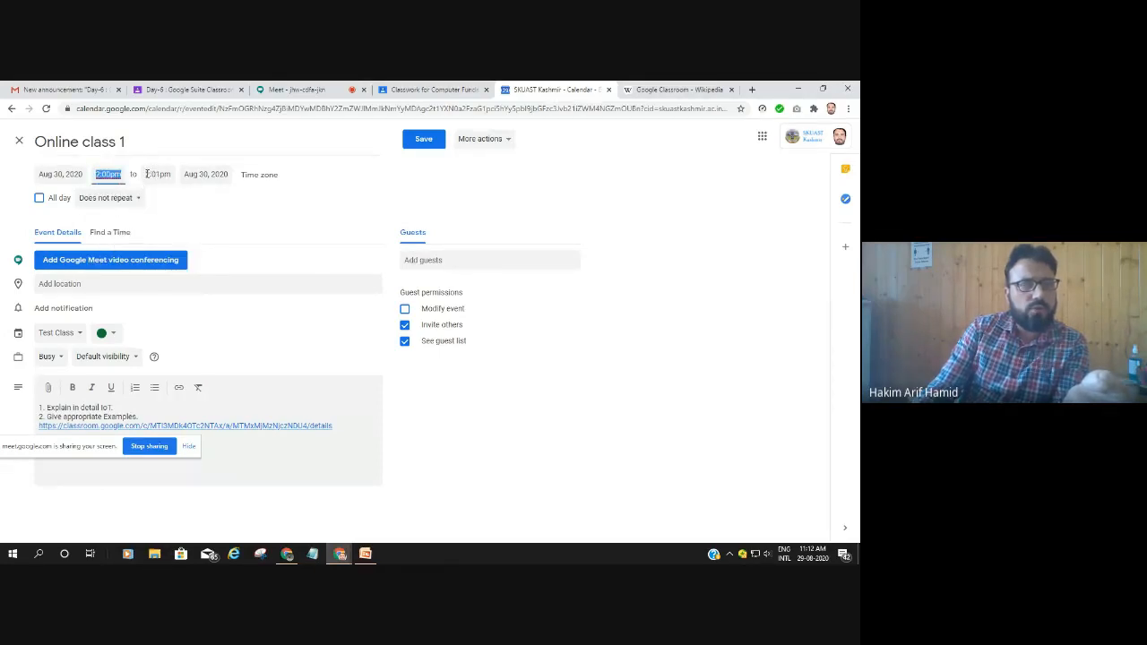
click(146, 174)
scroll(179, 258, down, 2)
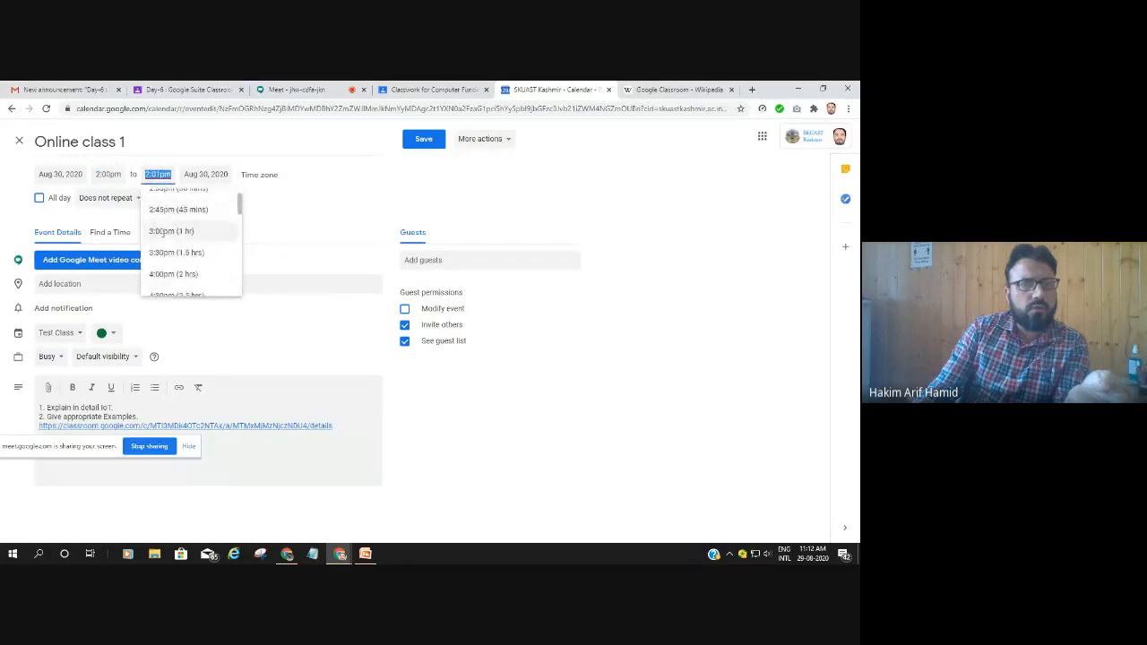
click(163, 234)
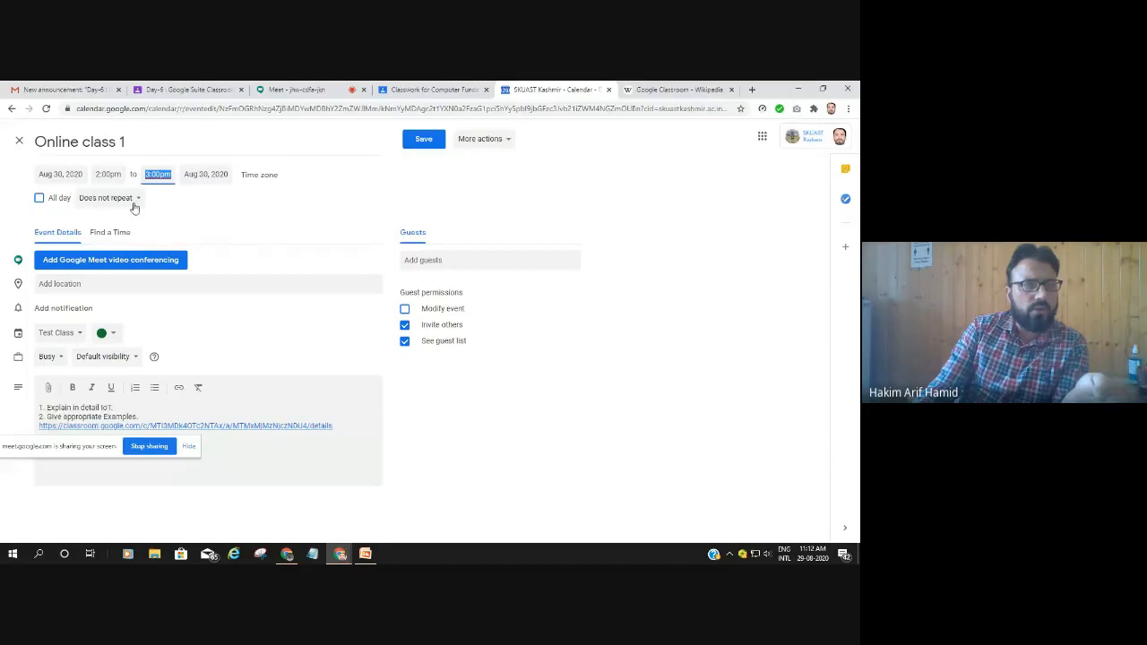
Set the event's location to "Shalimar" and assign the event to the Online Classes A calendar
click(72, 284)
text(S)
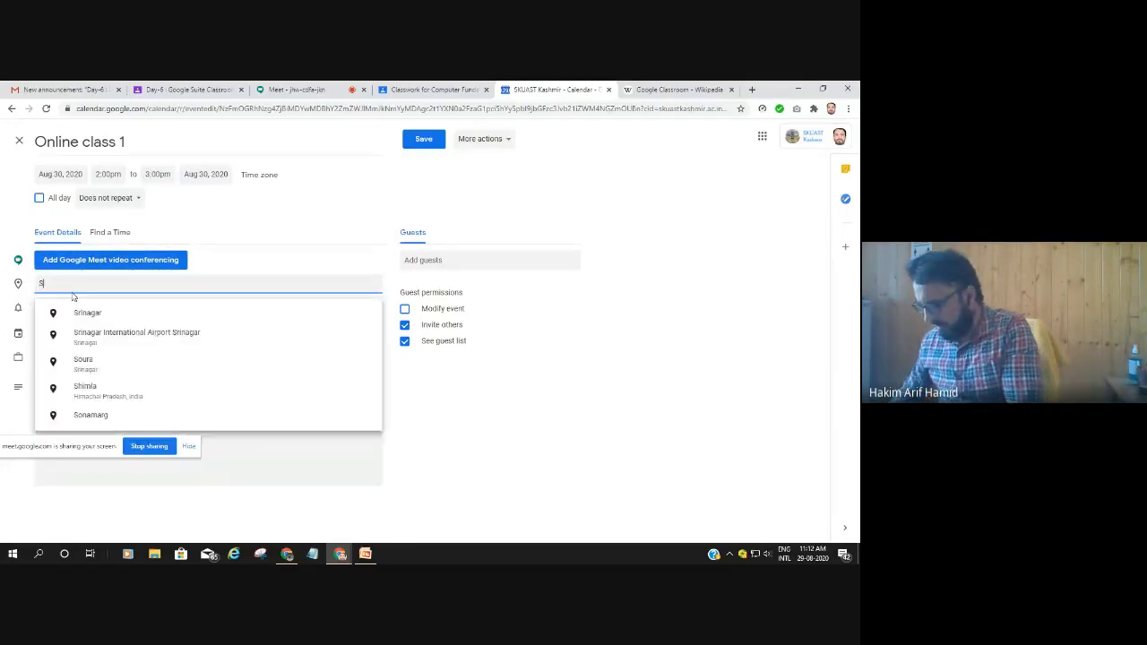
text(halimar)
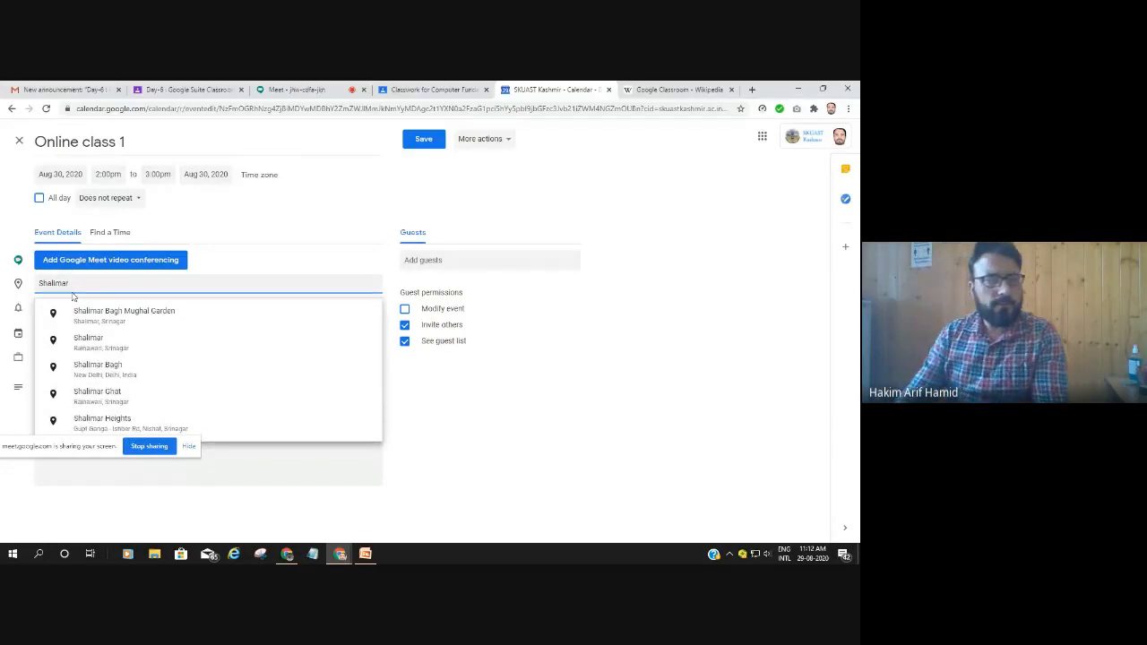
click(262, 235)
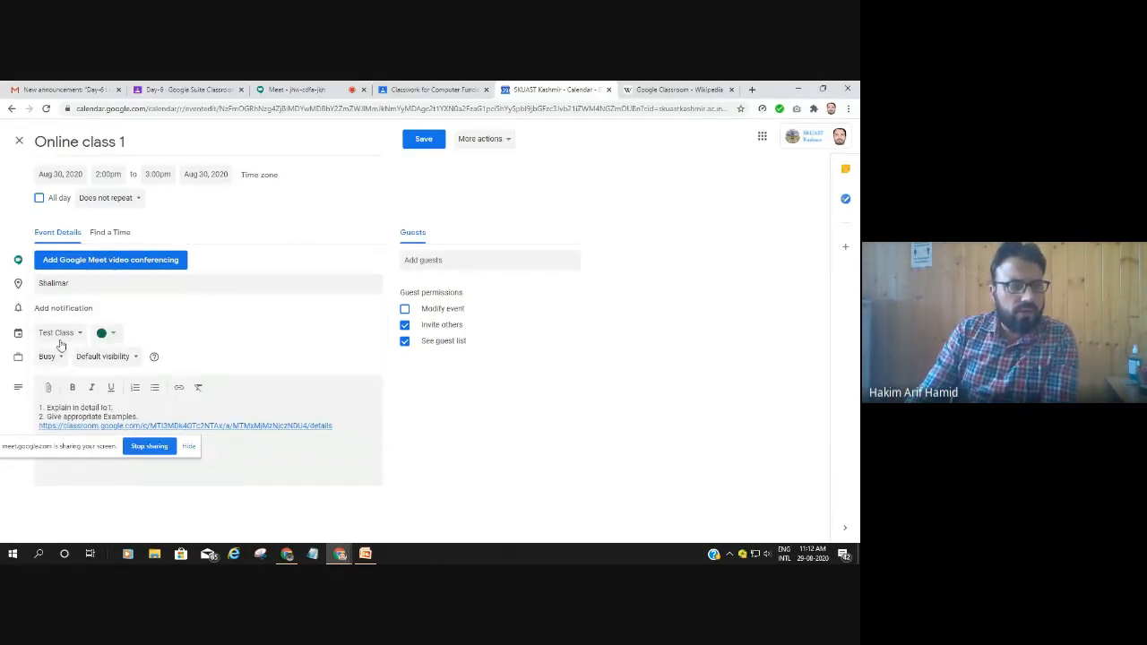
click(79, 335)
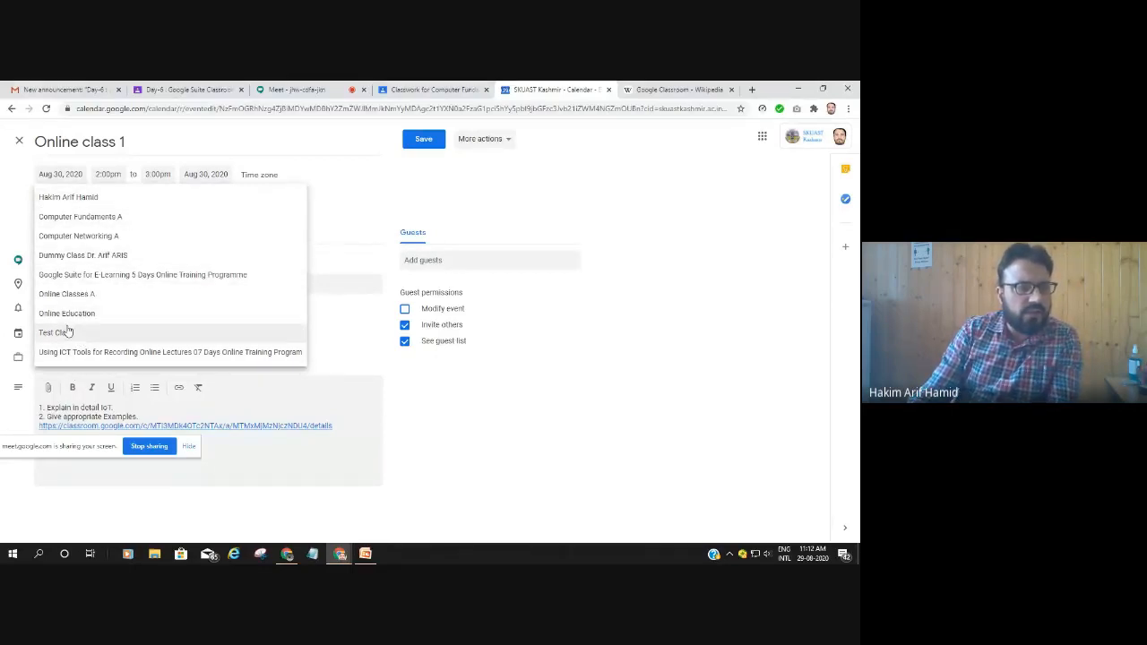
click(81, 296)
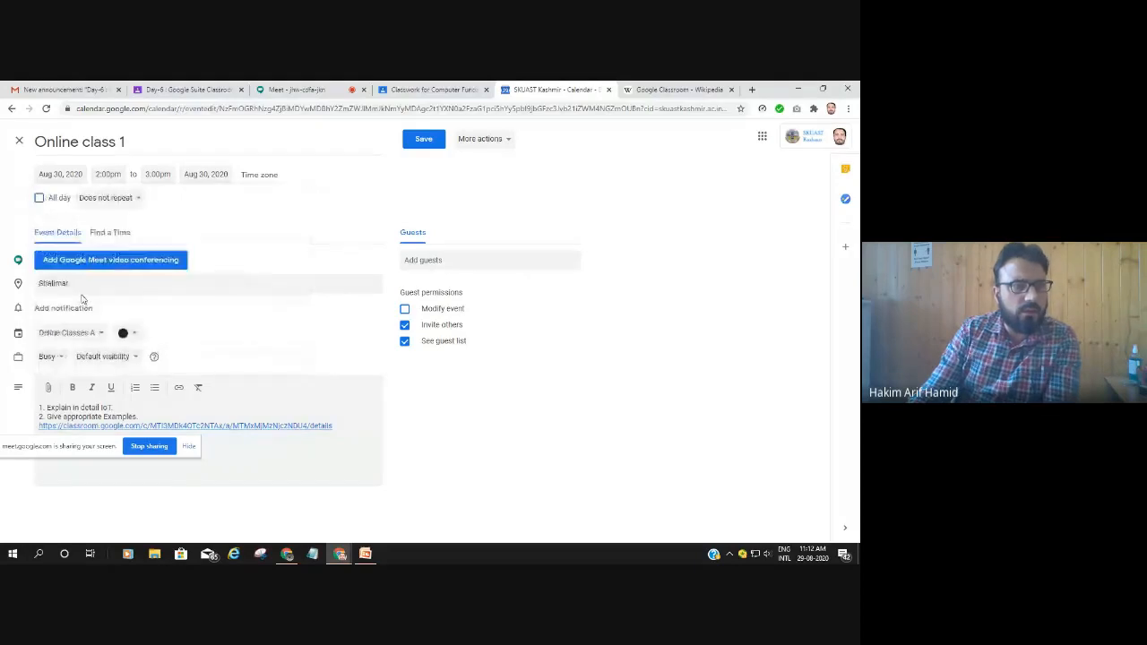
Reselect the Online Classes A calendar for the event and add two suggested colleagues as guests
click(97, 335)
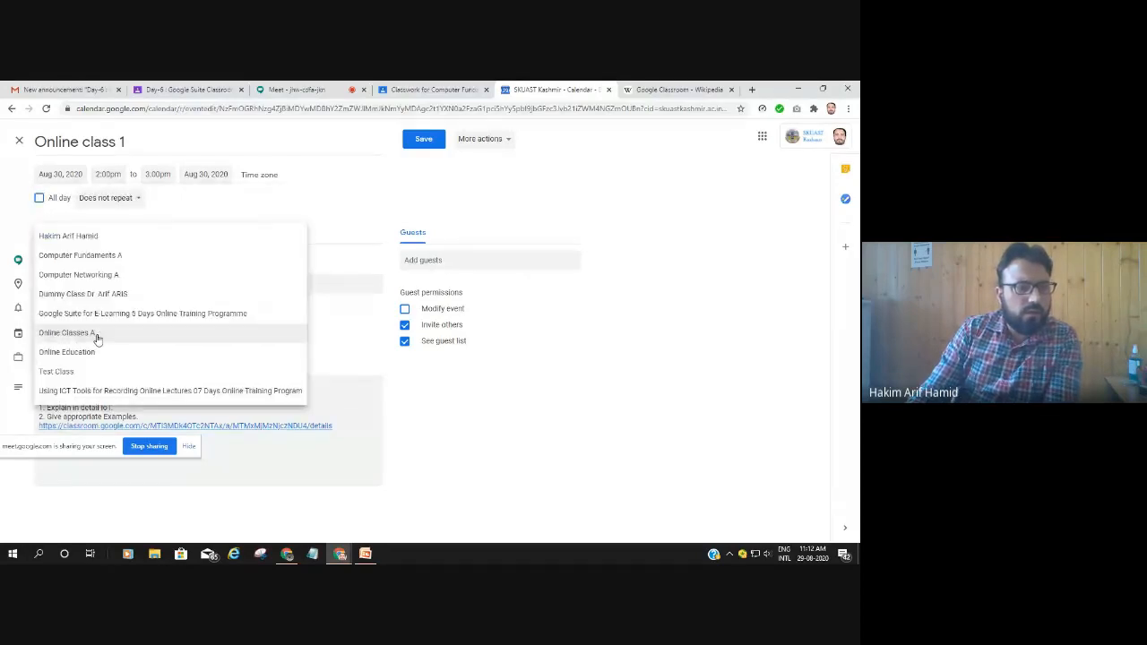
click(103, 334)
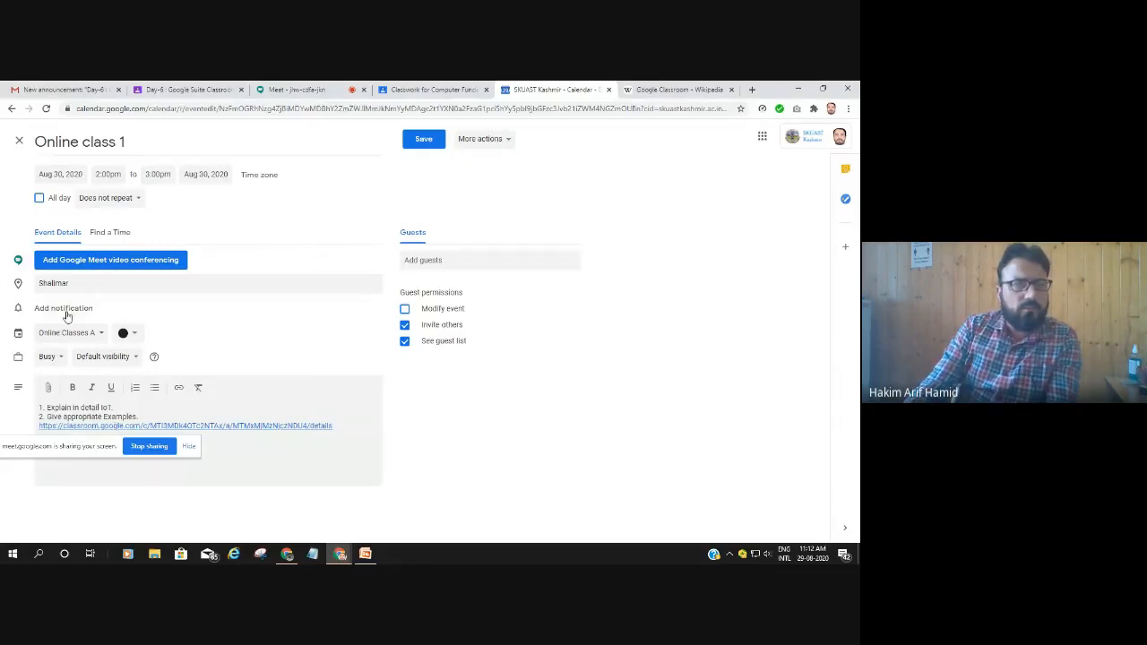
click(421, 260)
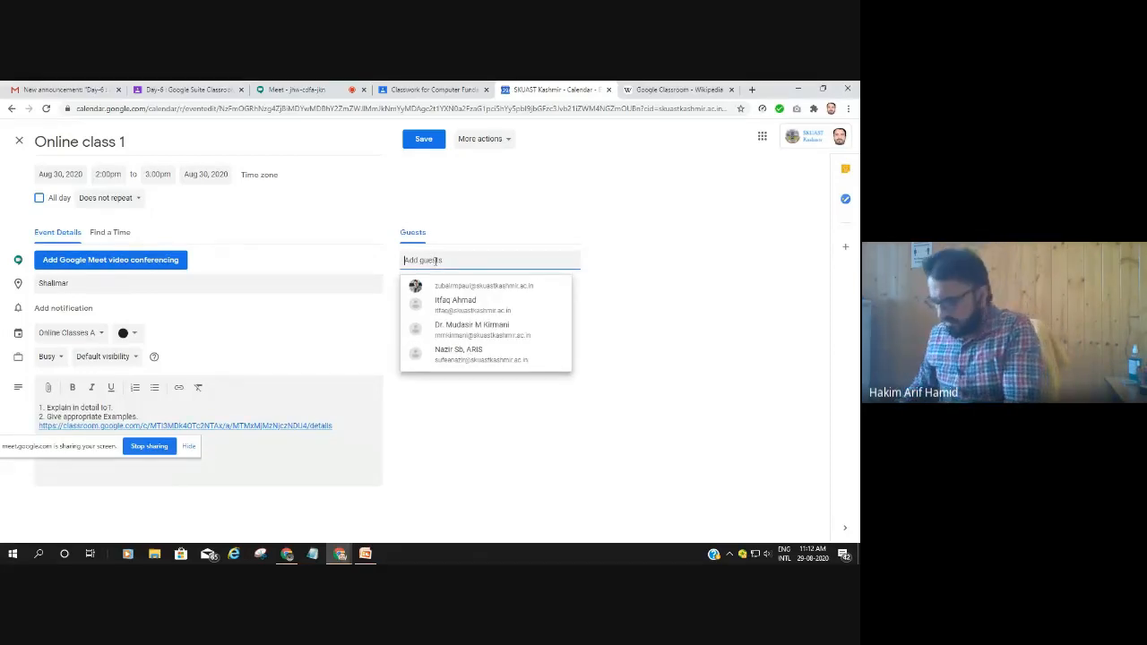
click(475, 331)
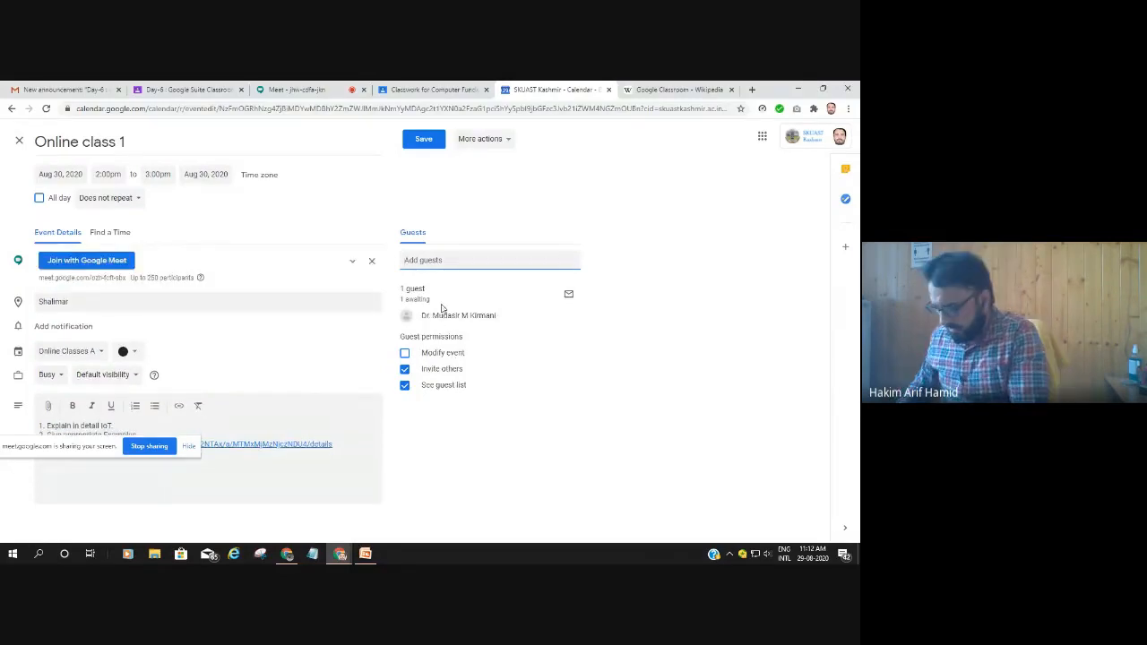
text(zubai)
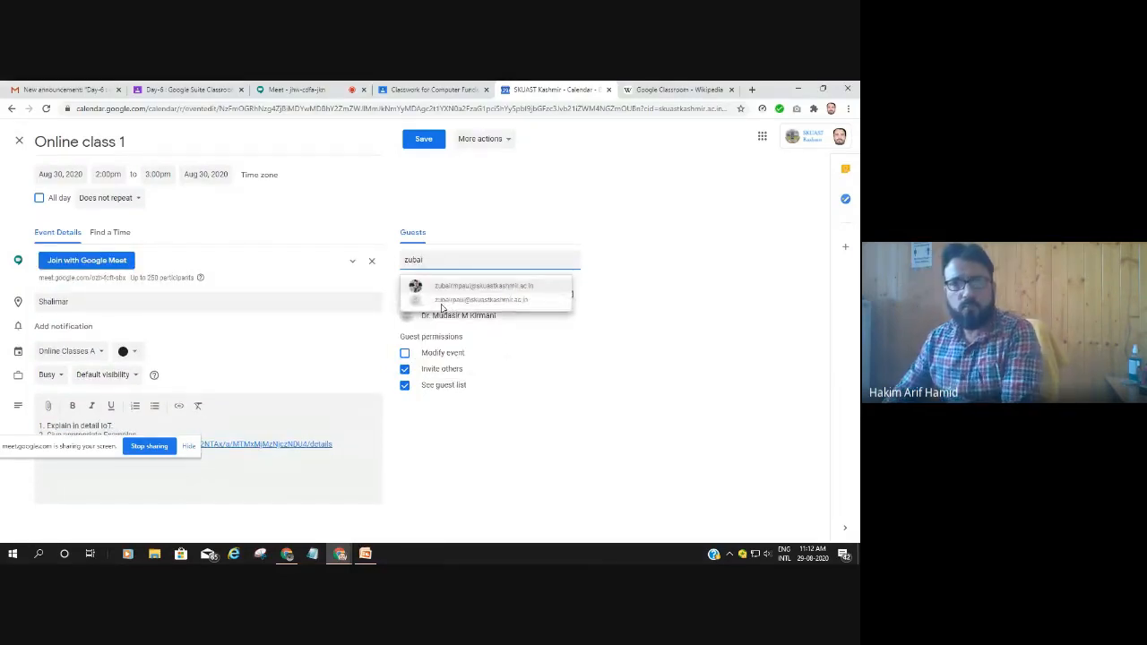
click(464, 286)
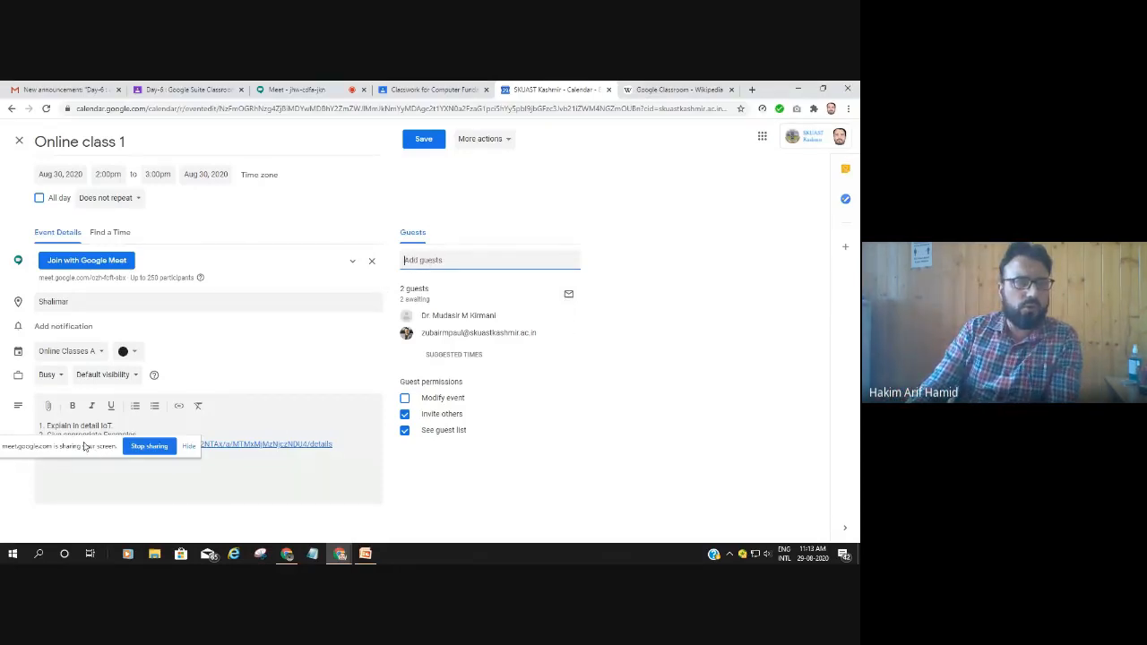
Save the event with invitation emails sent to its guests, and return to the Computer Fundaments classwork page
drag(94, 448, 131, 518)
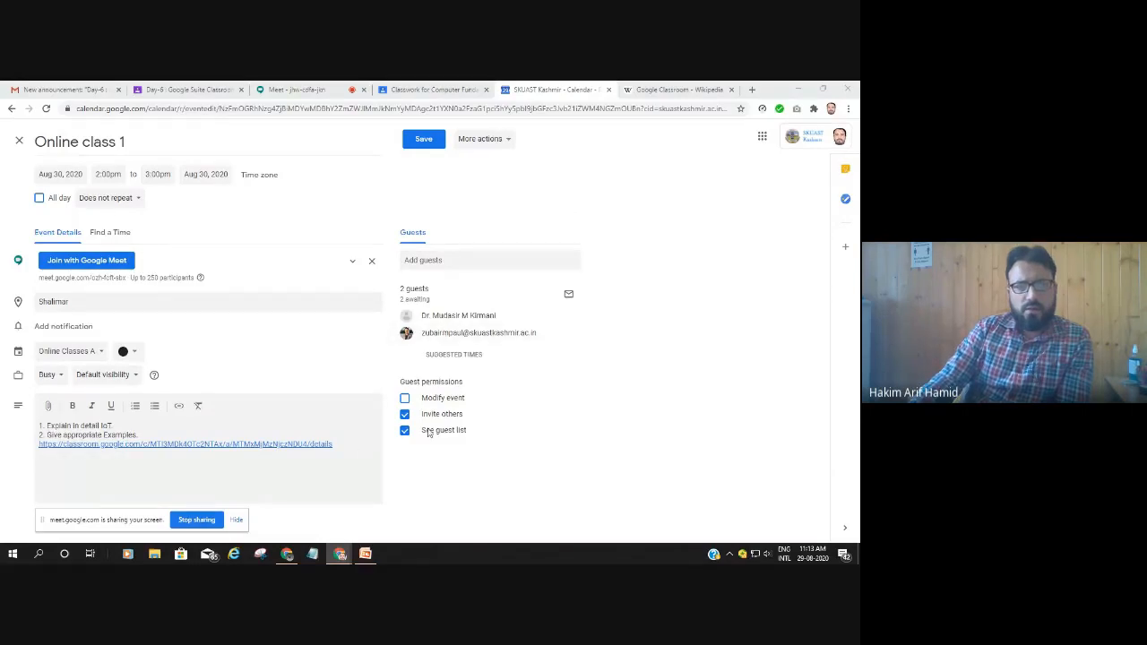
click(424, 141)
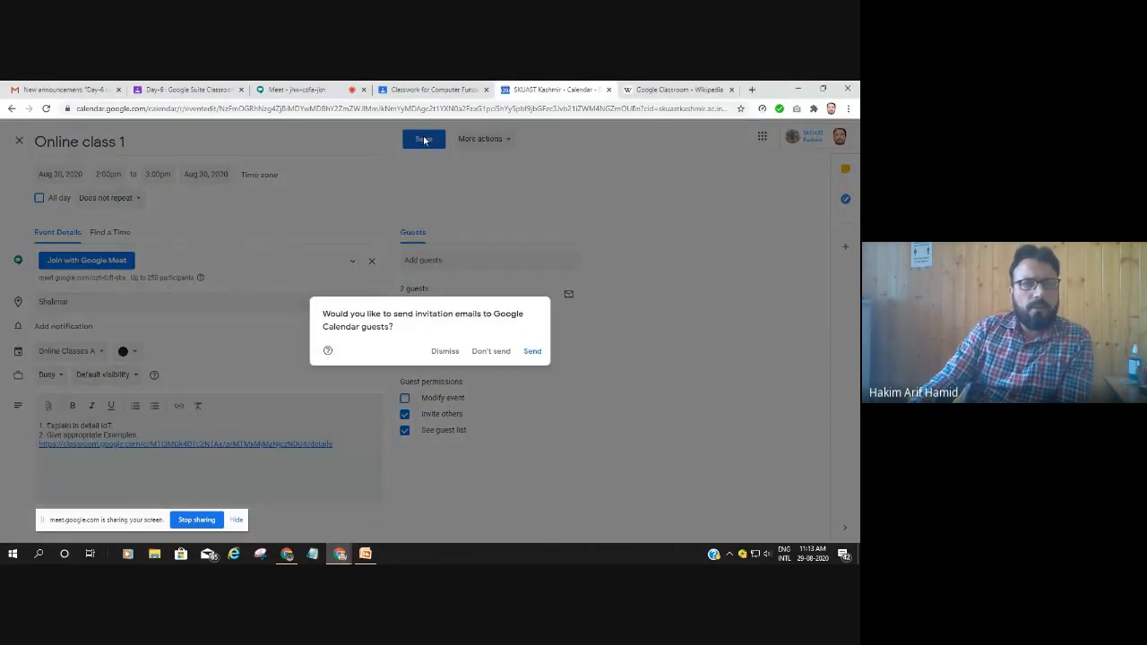
click(534, 352)
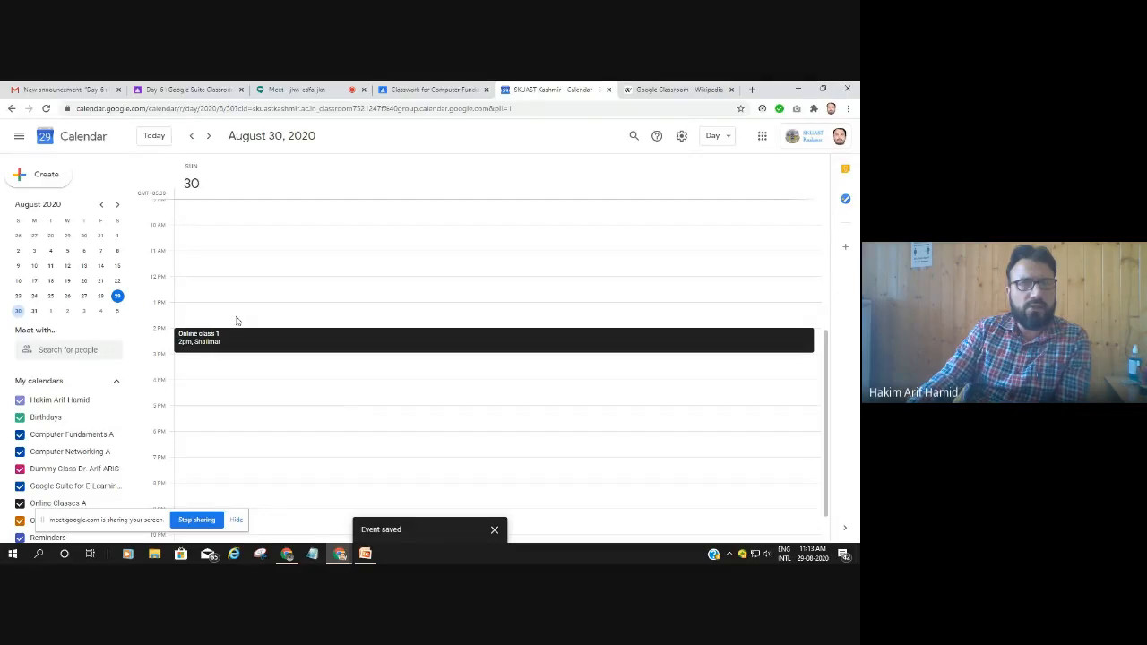
click(609, 91)
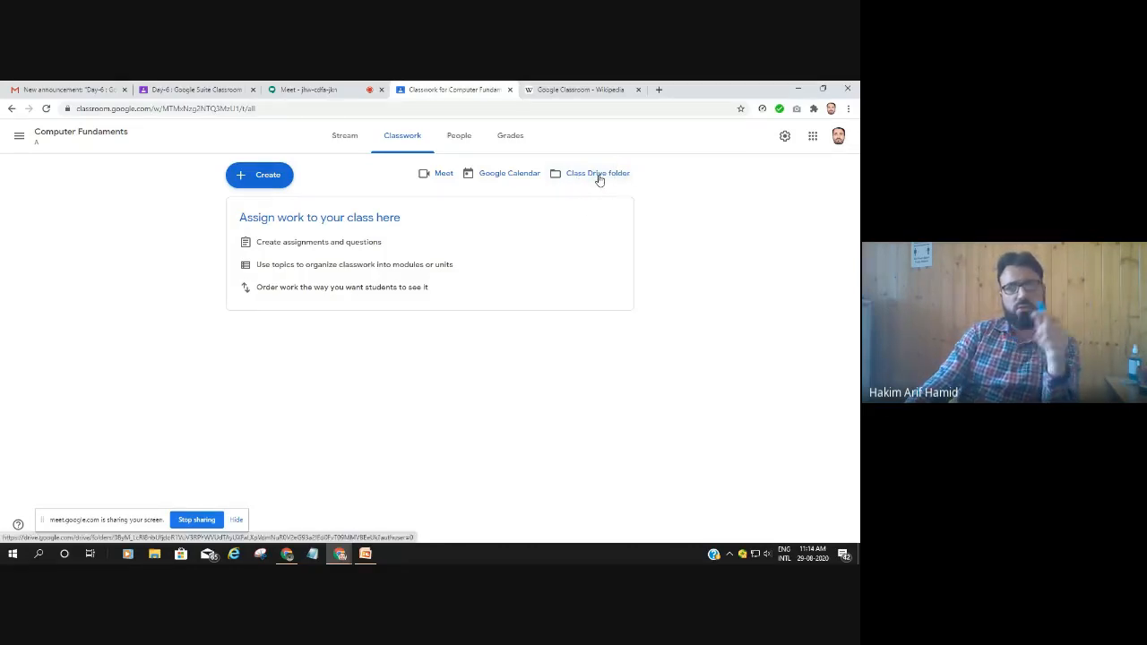
Add a topic named "Unit 1" to the Computer Fundaments classwork
click(267, 177)
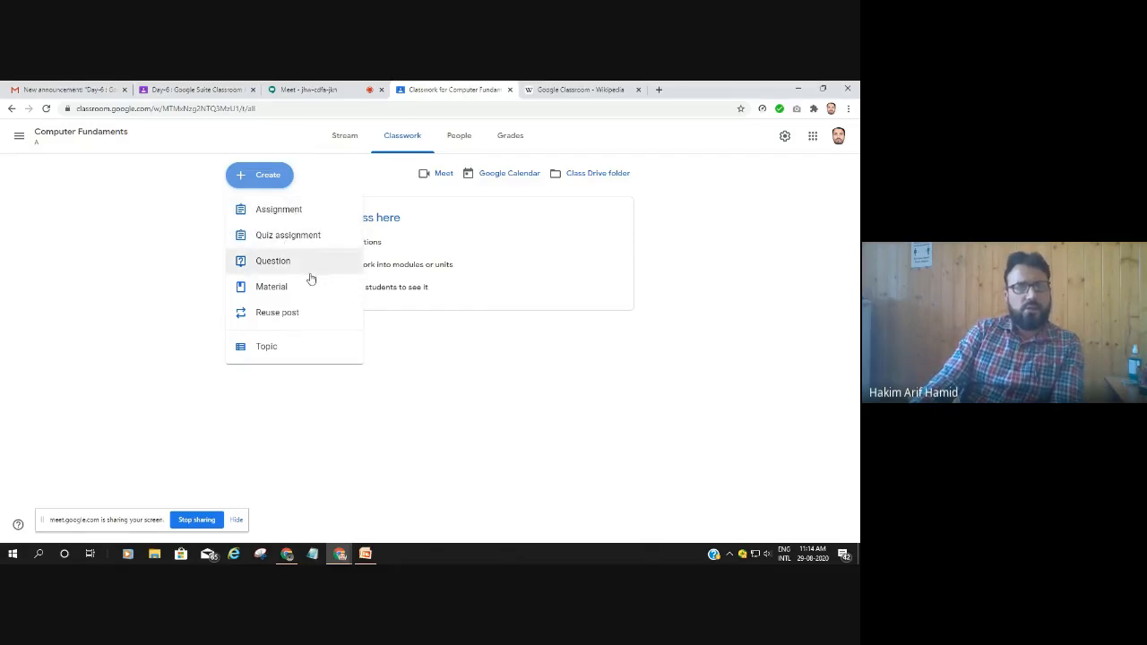
click(267, 348)
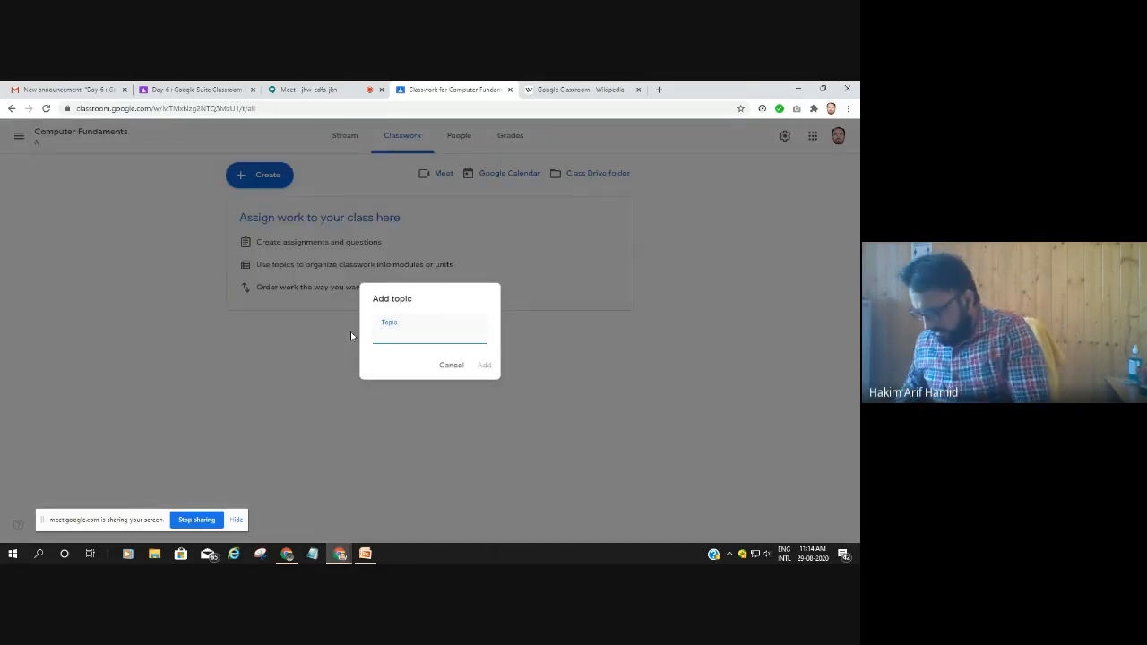
text(U)
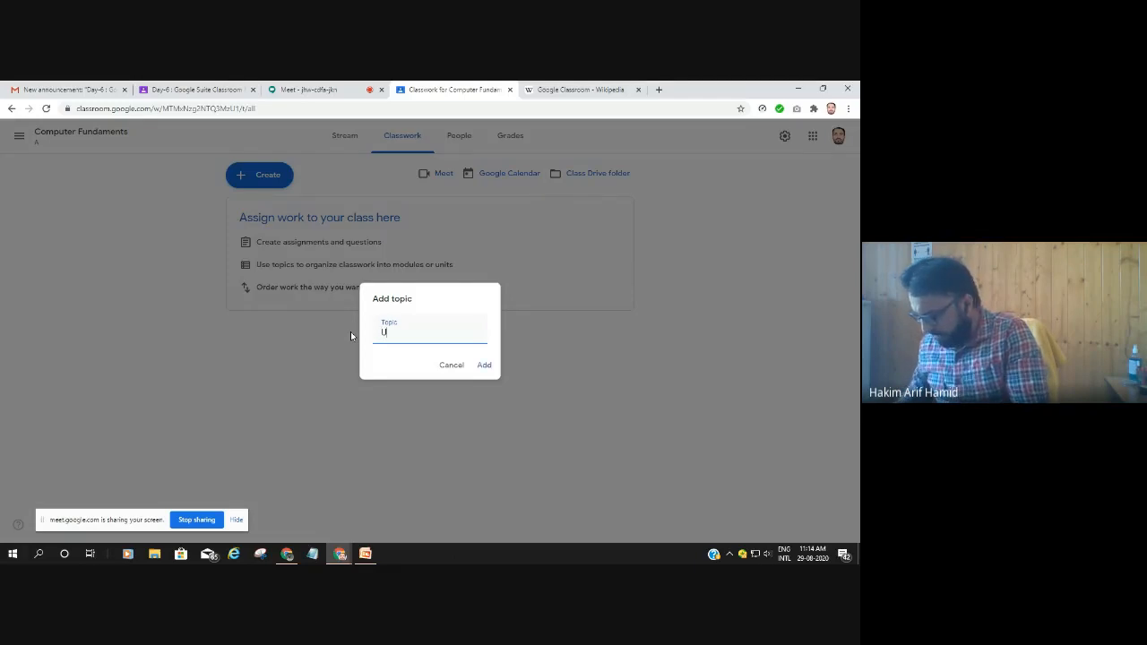
text(nit 1)
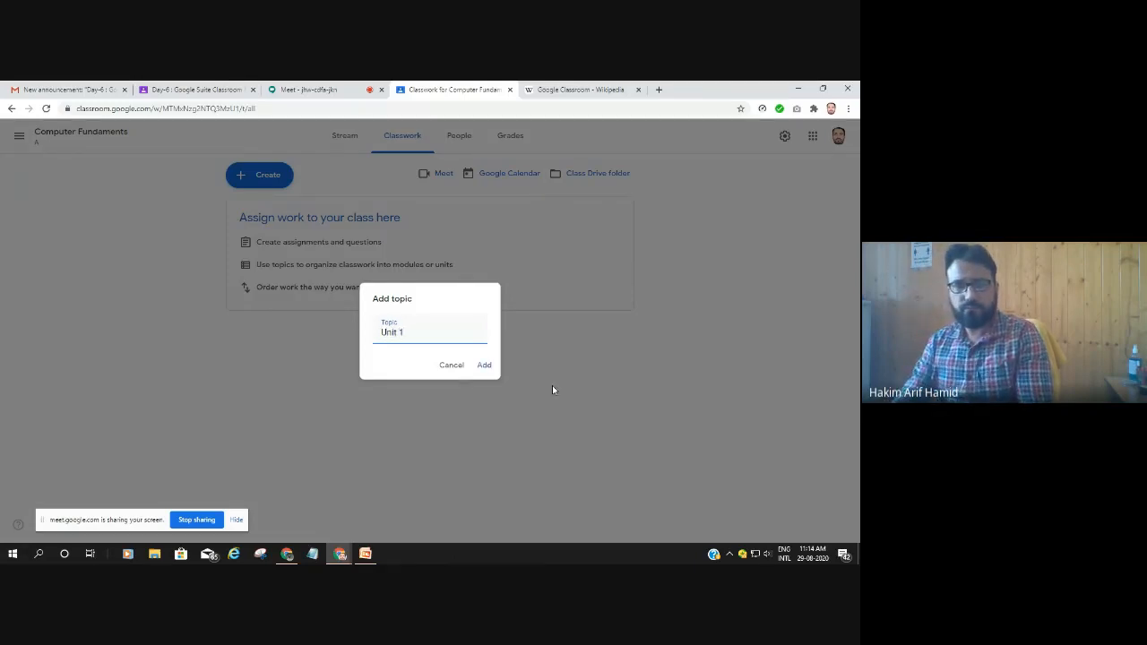
click(484, 366)
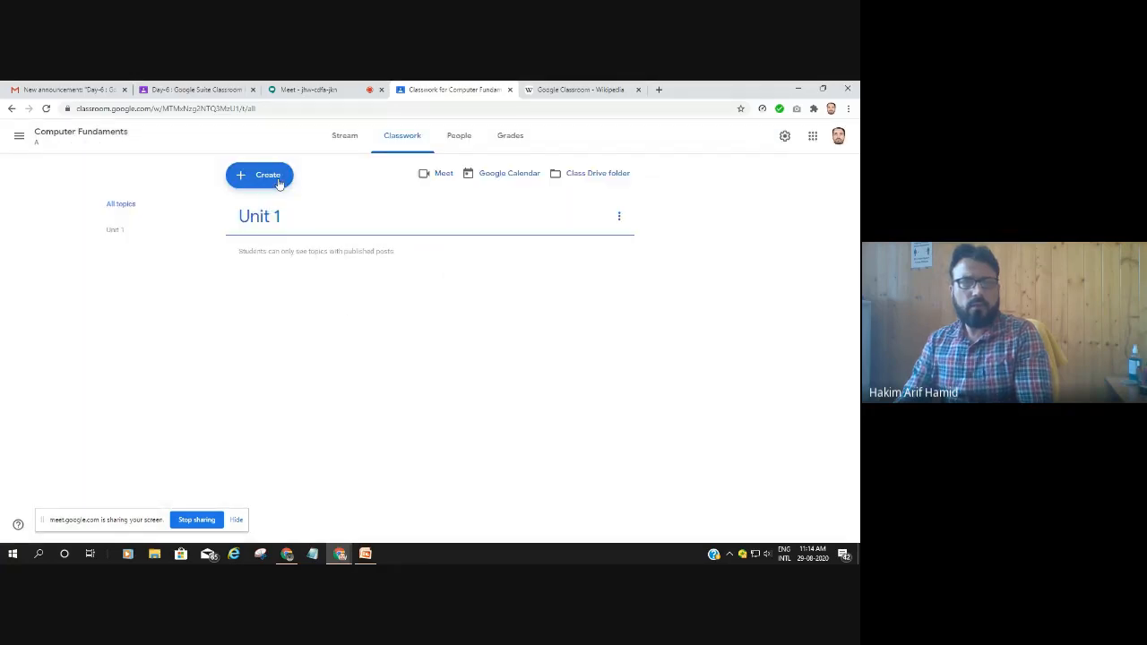
Add a second classwork topic named "Assignments"
click(271, 182)
click(274, 348)
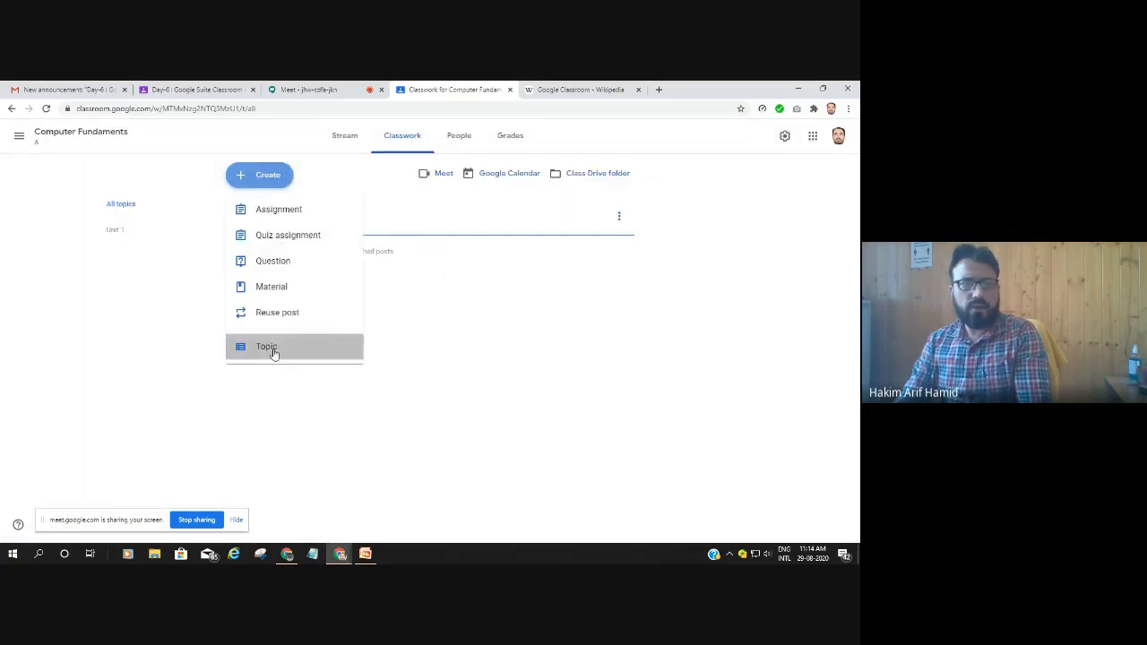
text(Ass)
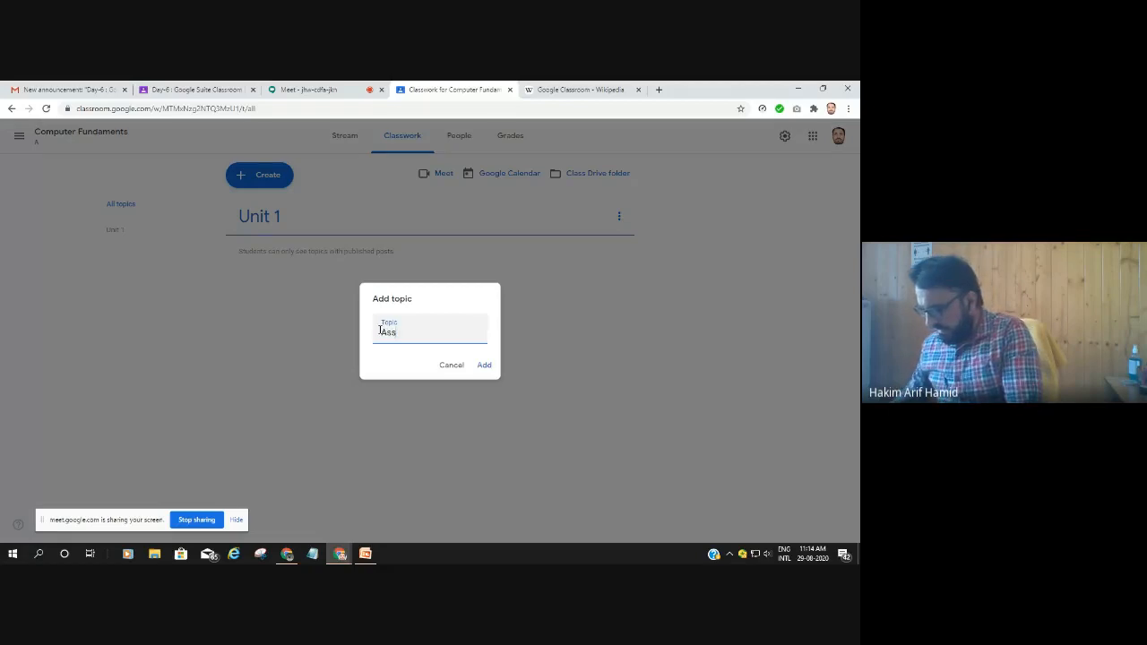
text(ignments)
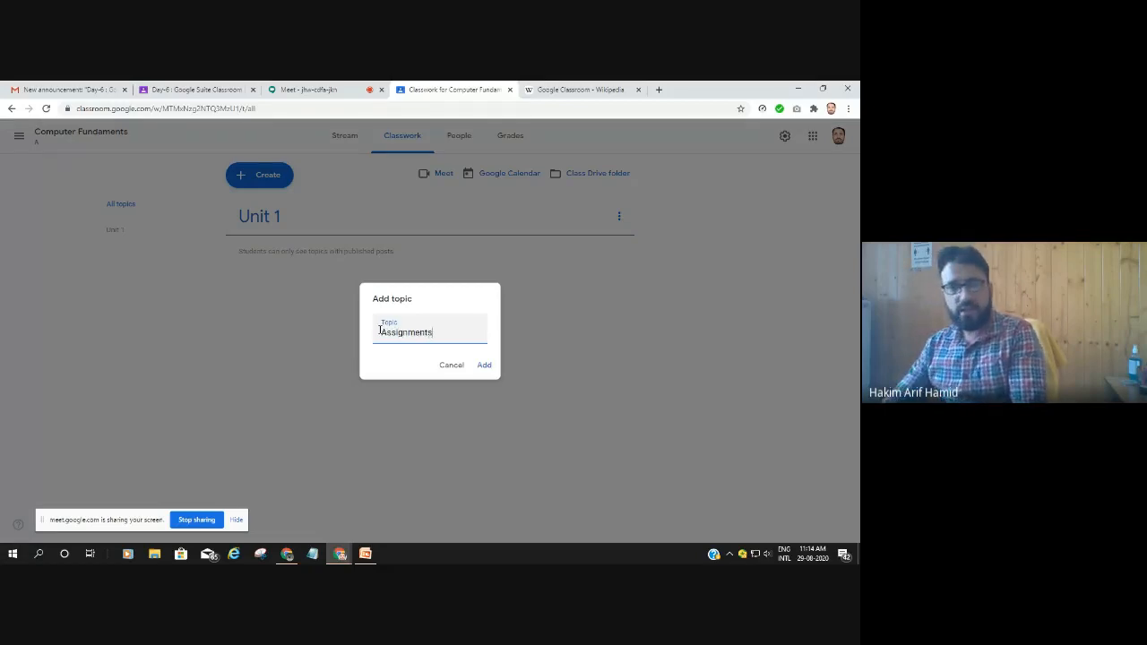
click(483, 365)
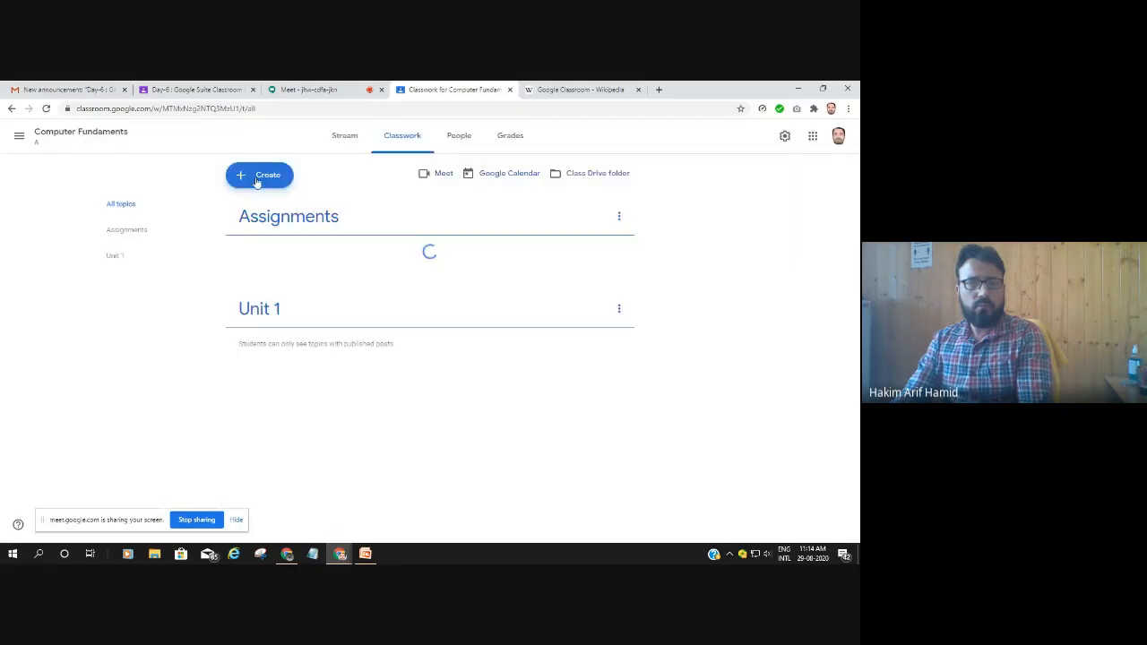
Add a classwork topic named "Quizzes" and reorder the topics as Unit 1, Assignments, Quizzes
click(256, 183)
click(286, 355)
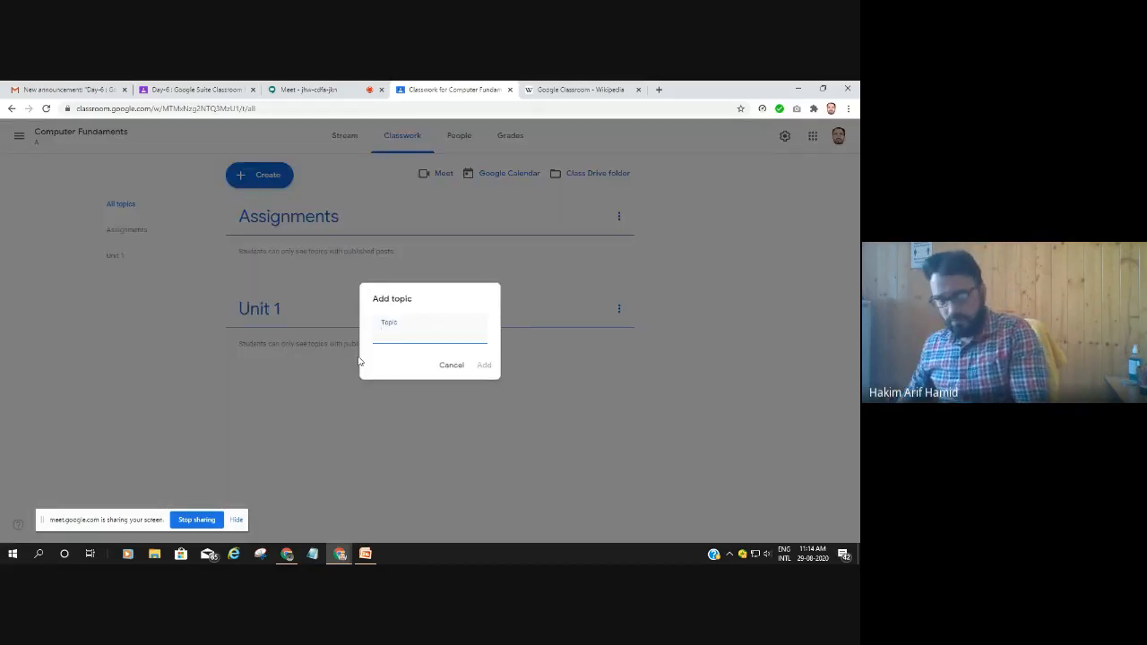
text(Quizzes)
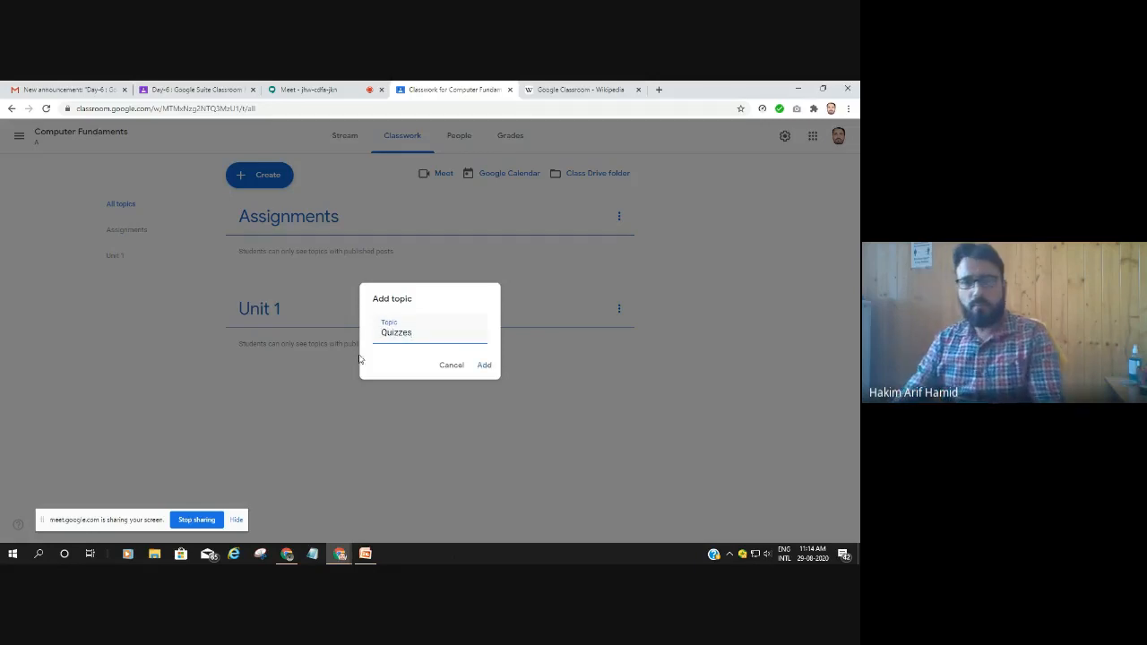
click(485, 366)
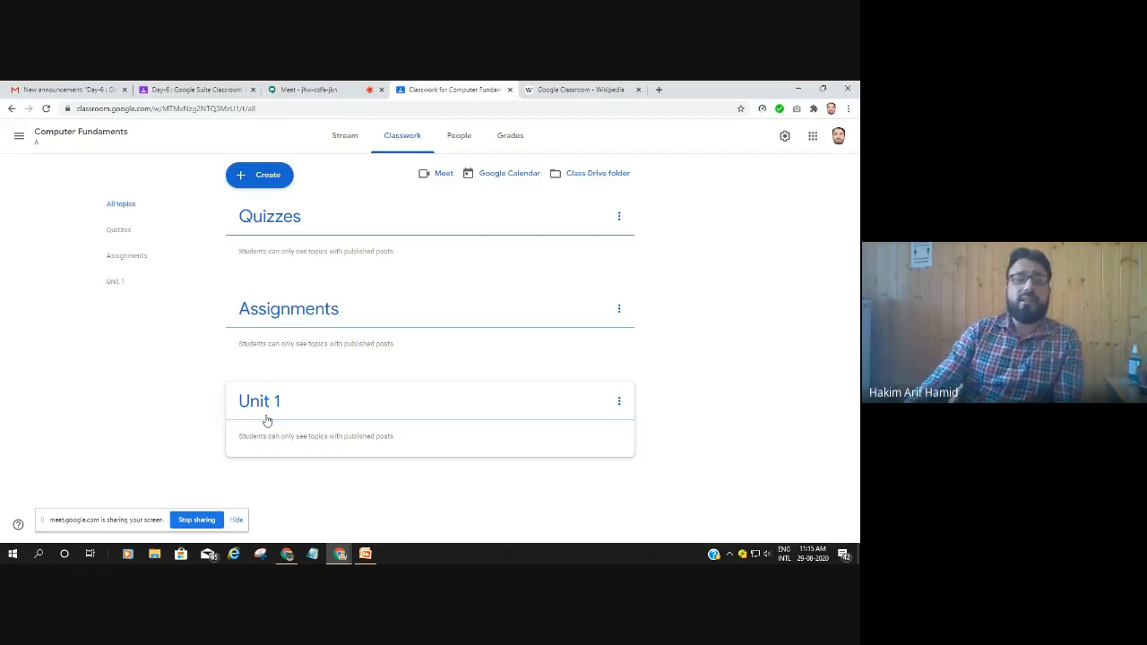
drag(261, 409, 299, 203)
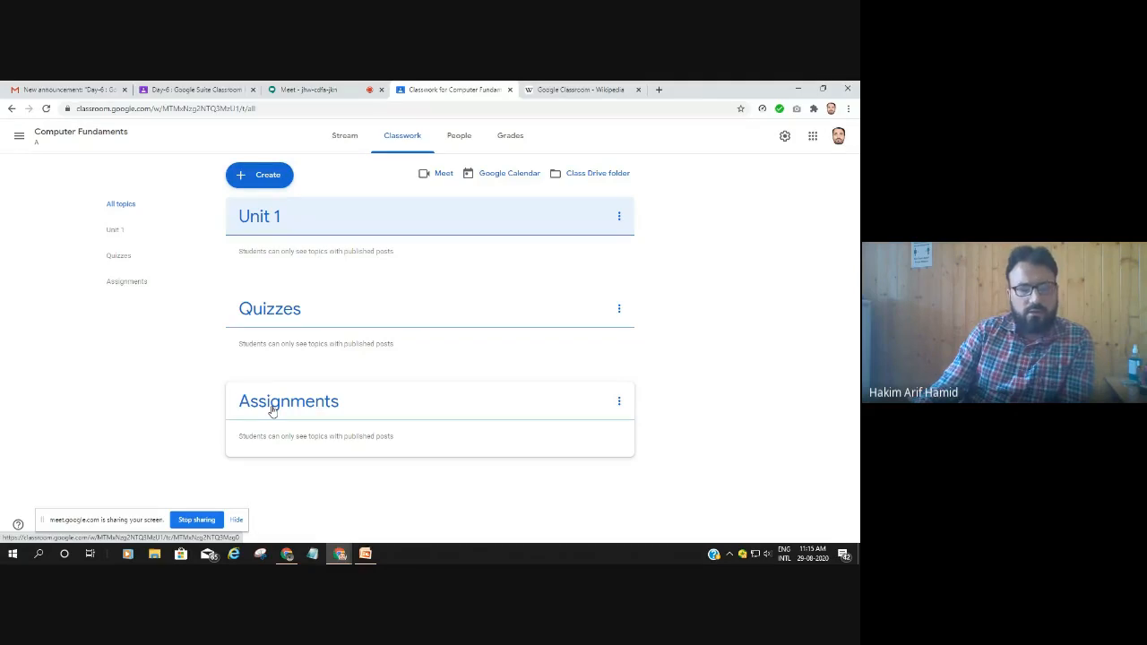
drag(272, 408, 302, 281)
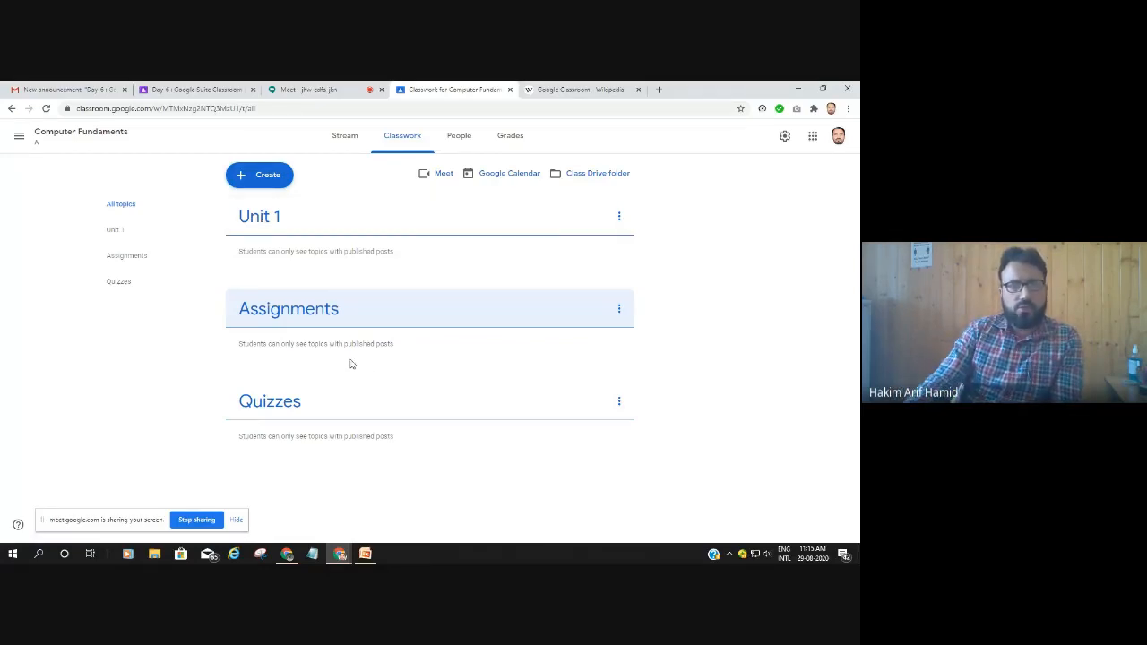
Create a new classwork material titled "Basics of computer science", leaving its description empty
click(265, 179)
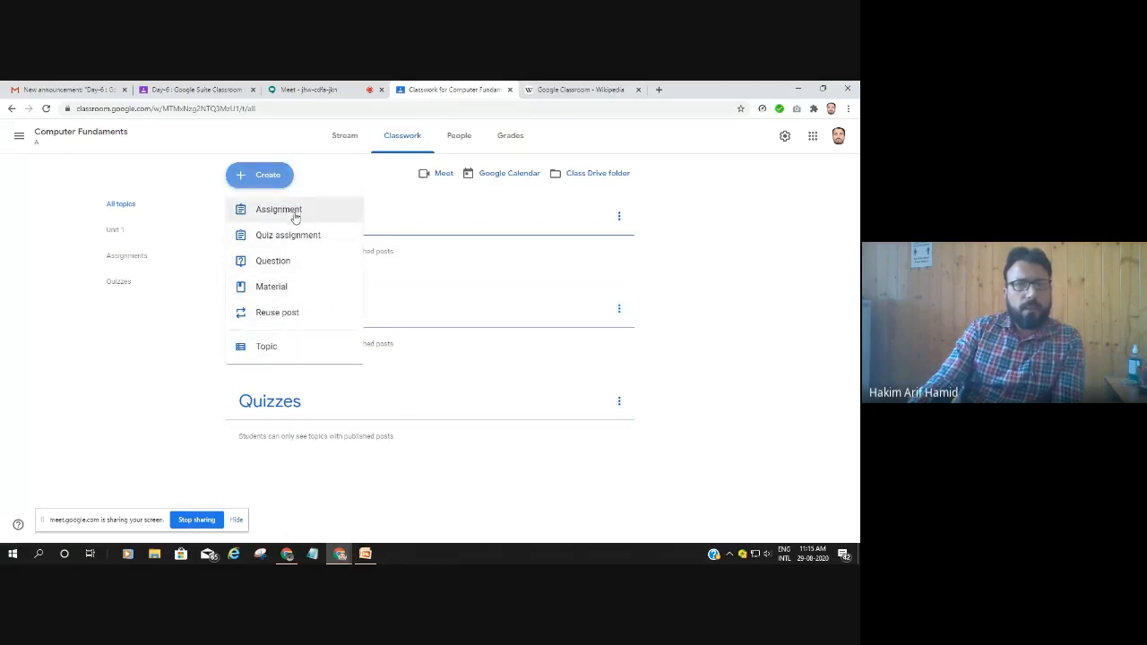
click(268, 289)
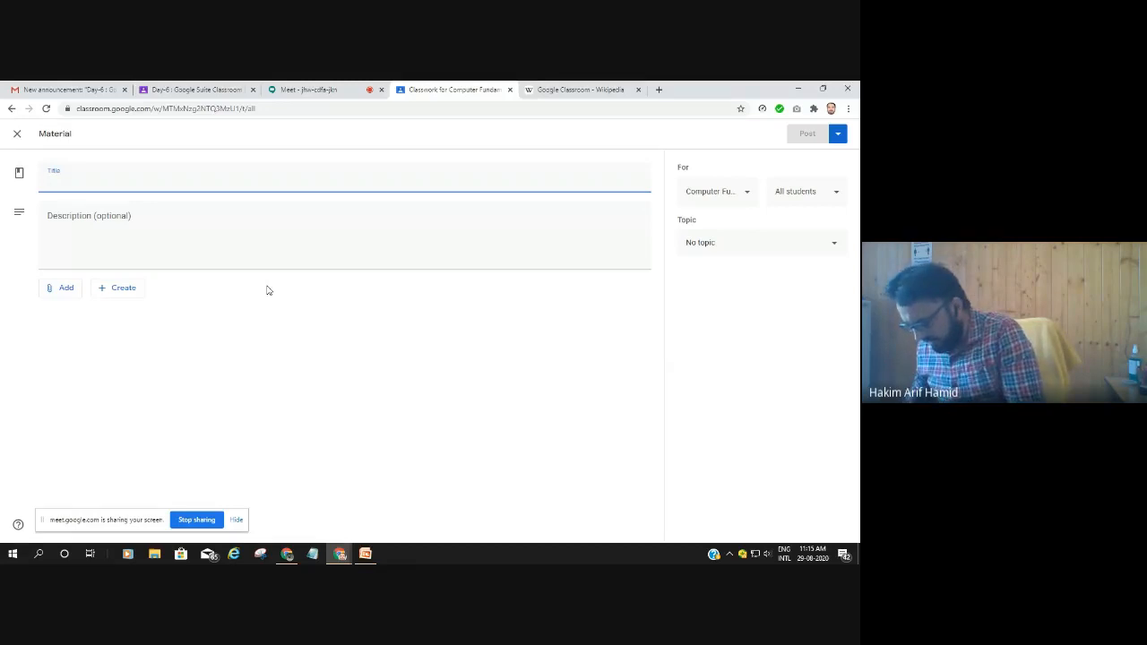
text(Ba)
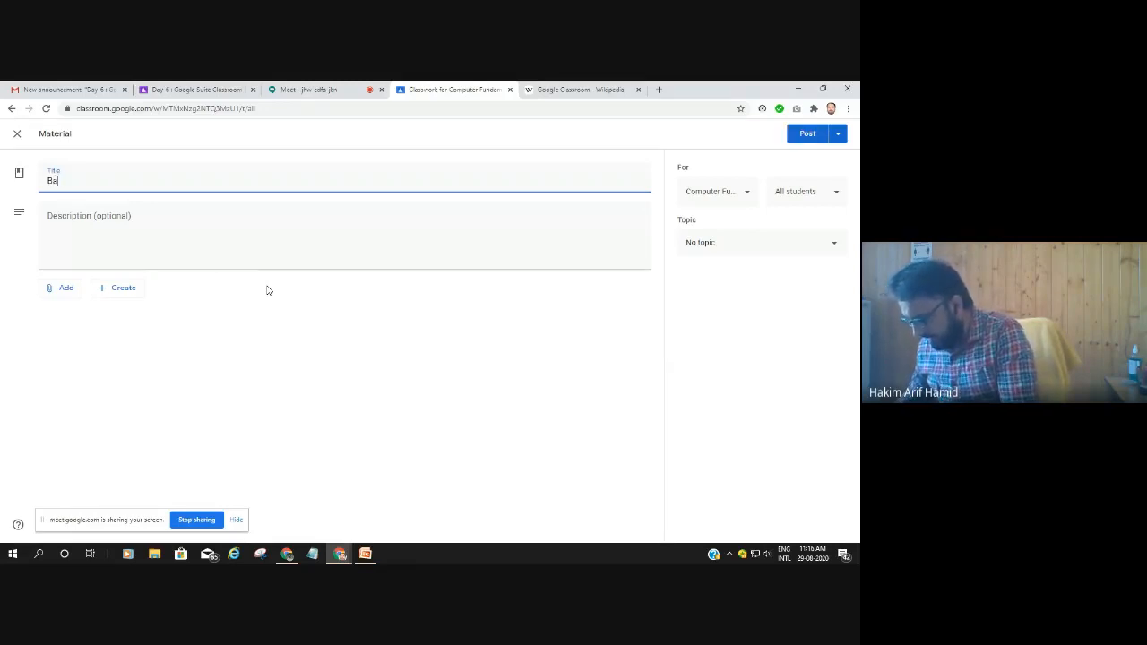
text(sics of )
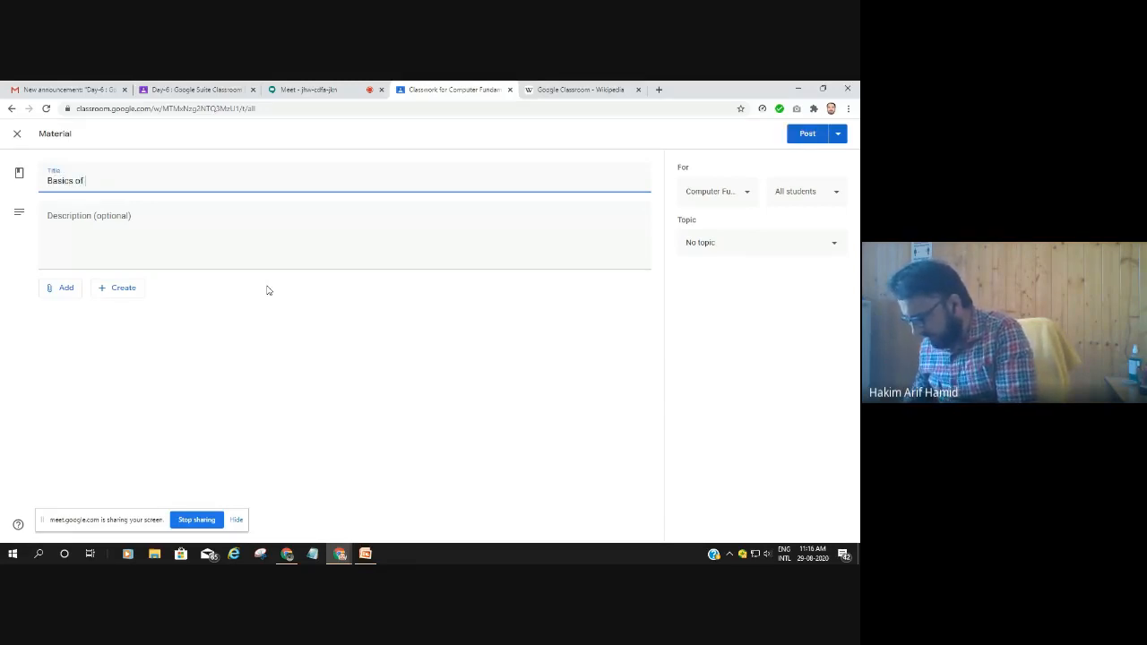
text(computer)
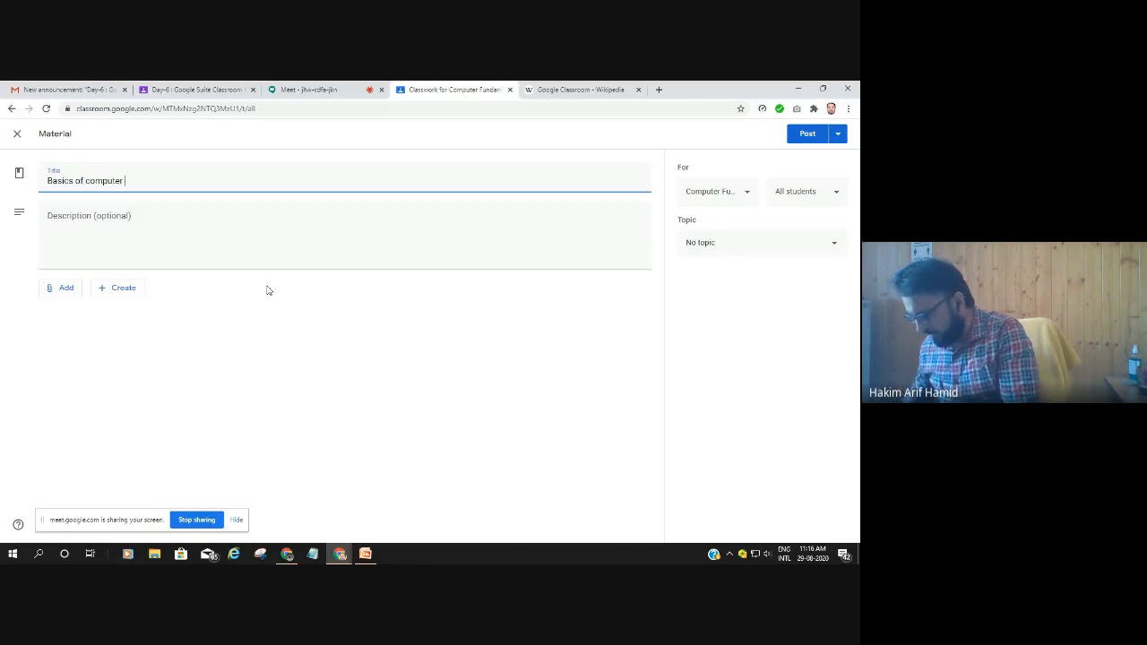
text(nce)
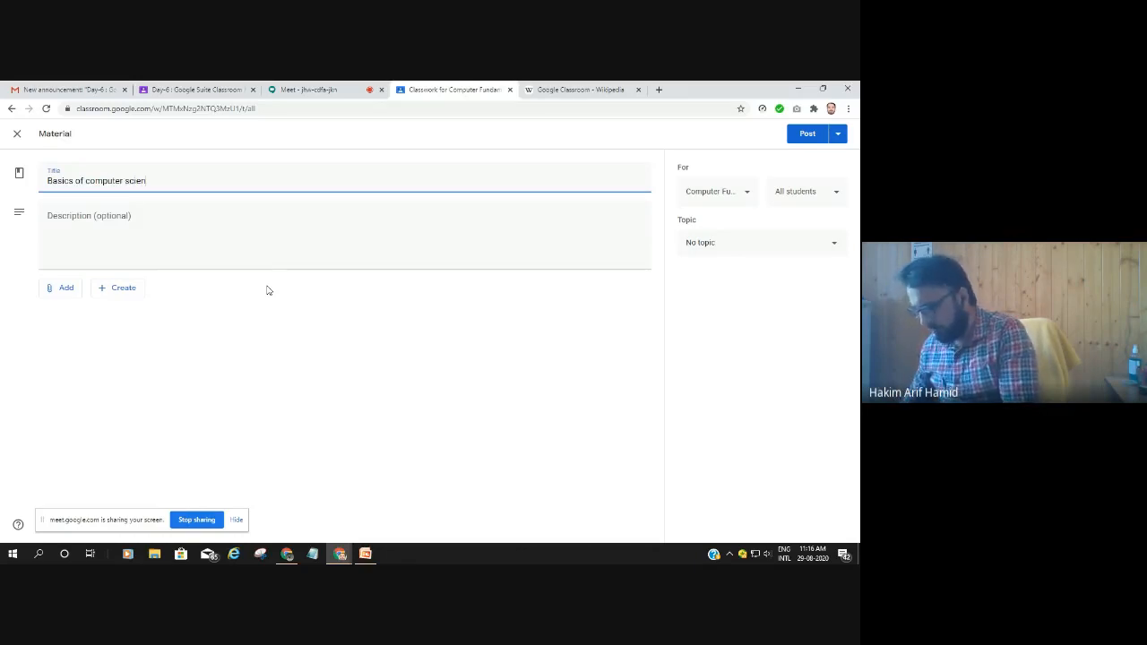
click(62, 219)
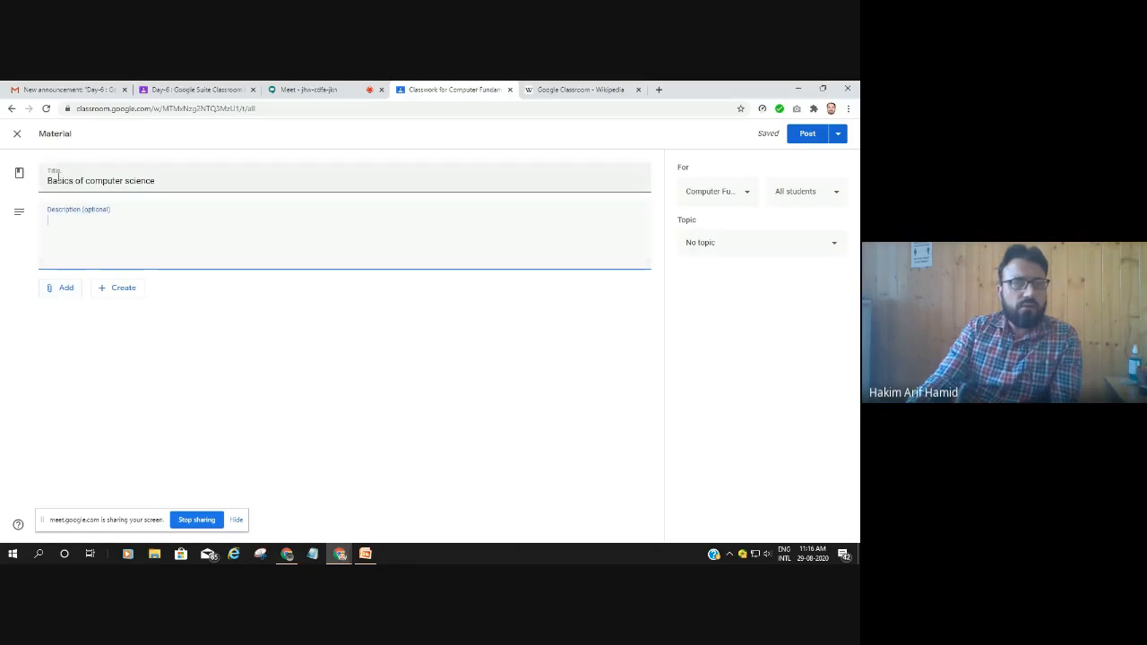
drag(49, 181, 73, 181)
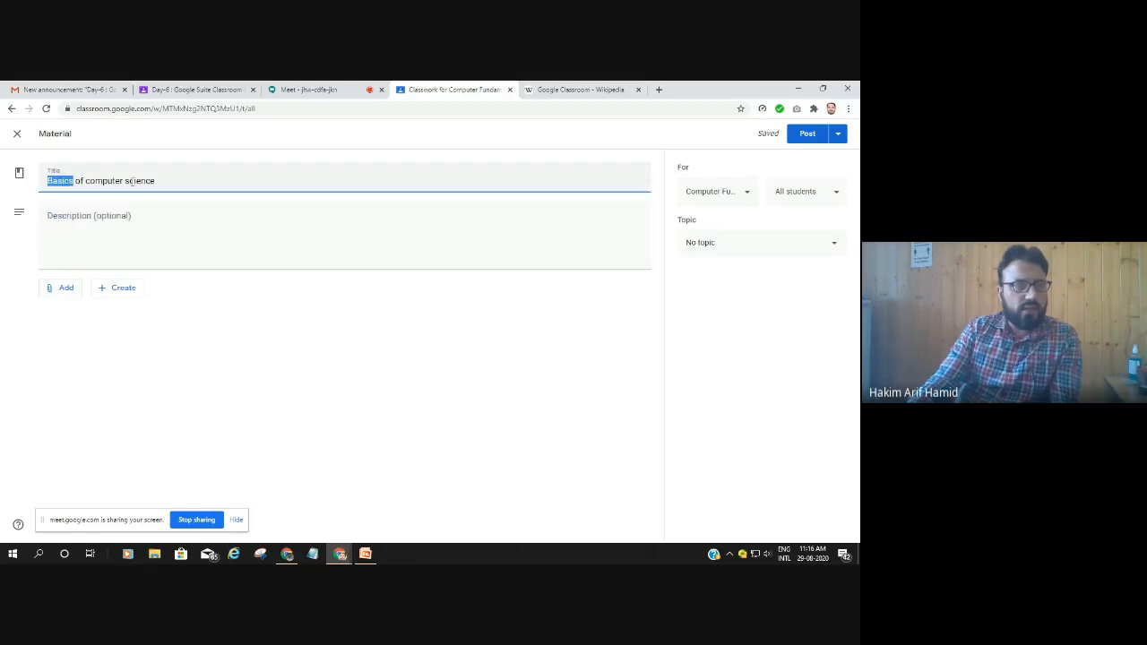
Upload the file Material.docx from the computer's Desktop and attach it to the "Basics of computer science" material
click(64, 292)
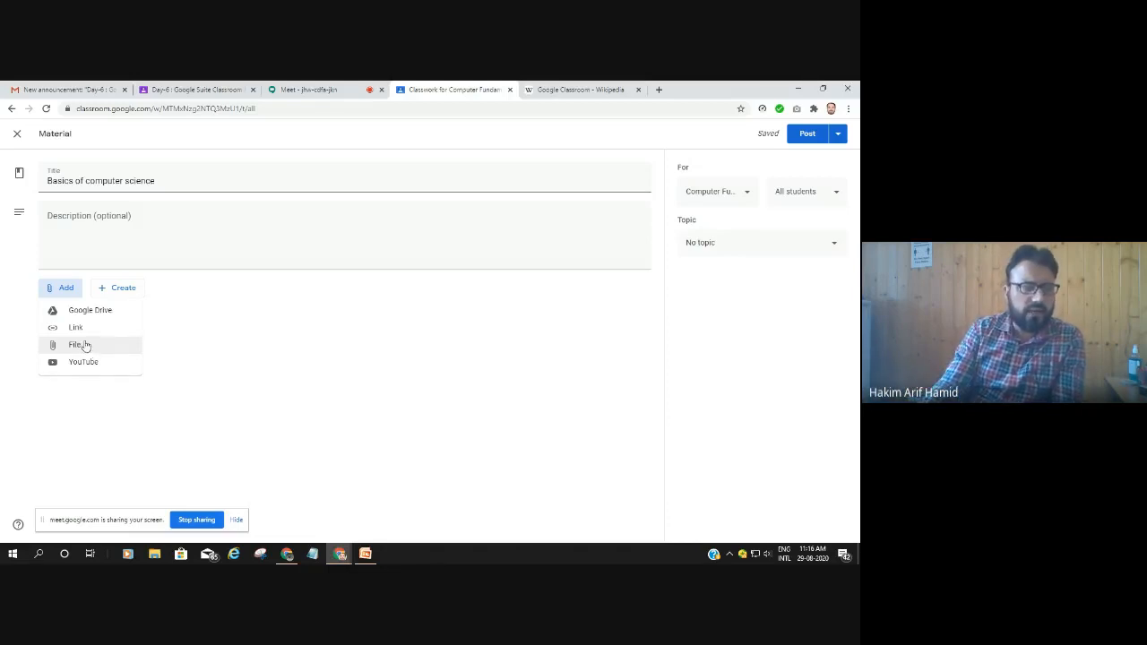
click(61, 289)
click(60, 288)
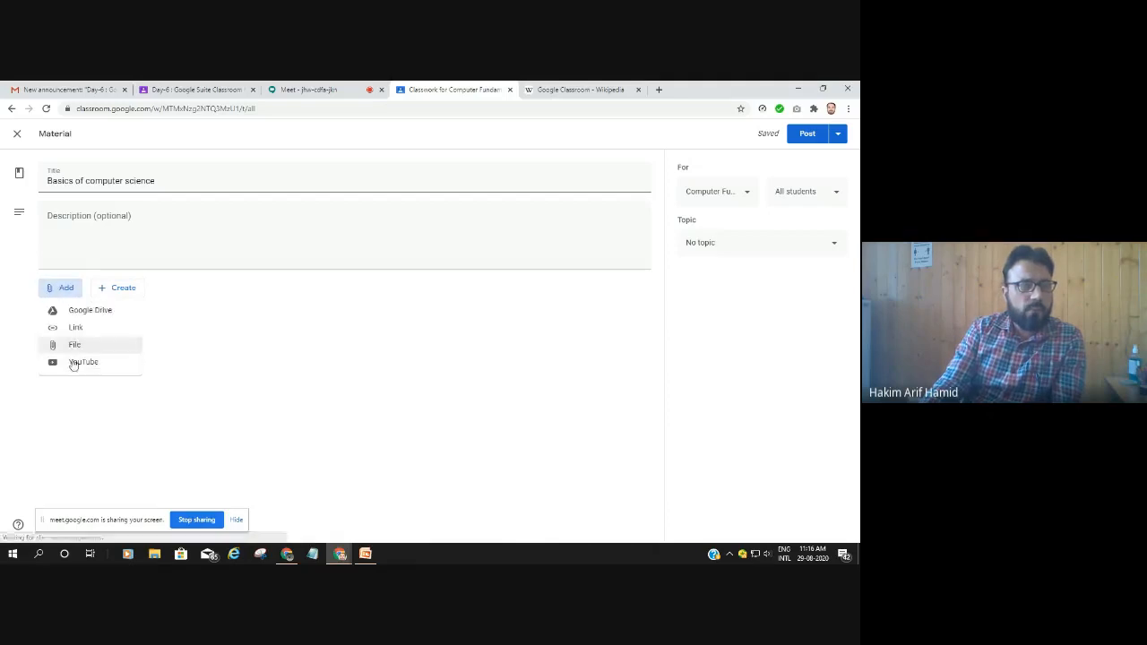
click(72, 344)
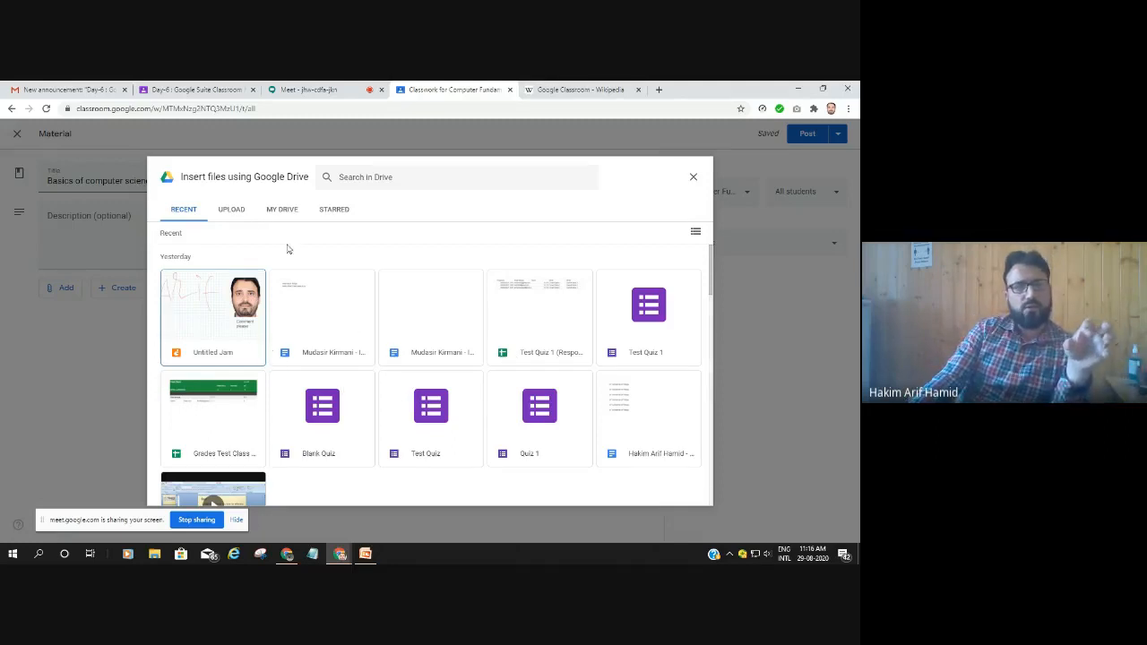
click(229, 212)
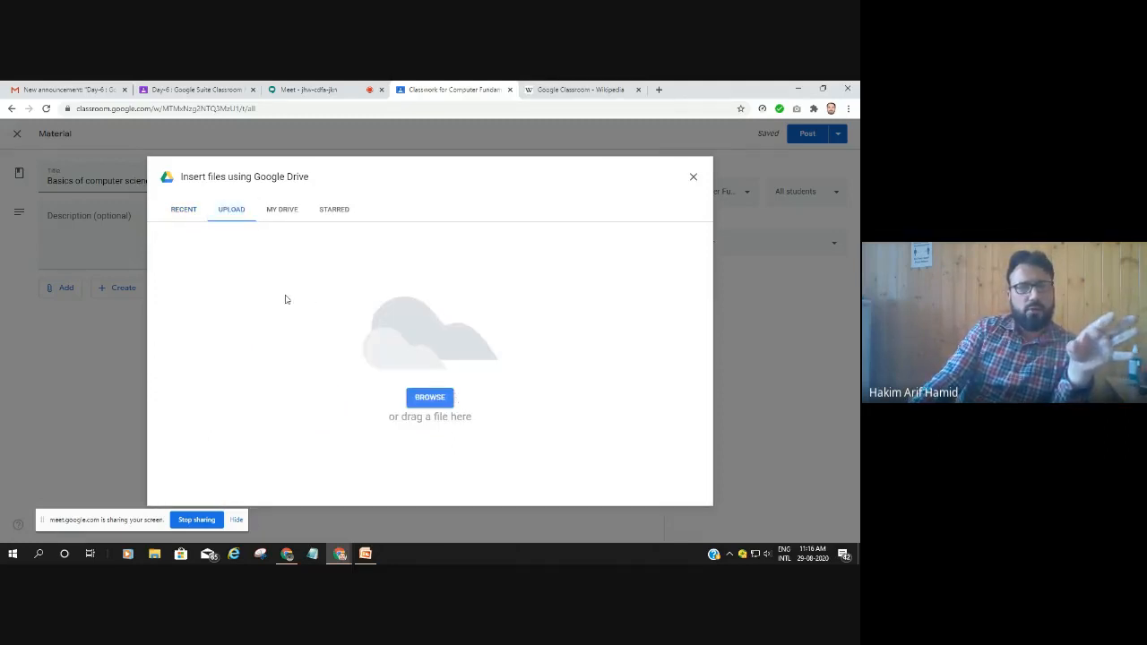
click(177, 209)
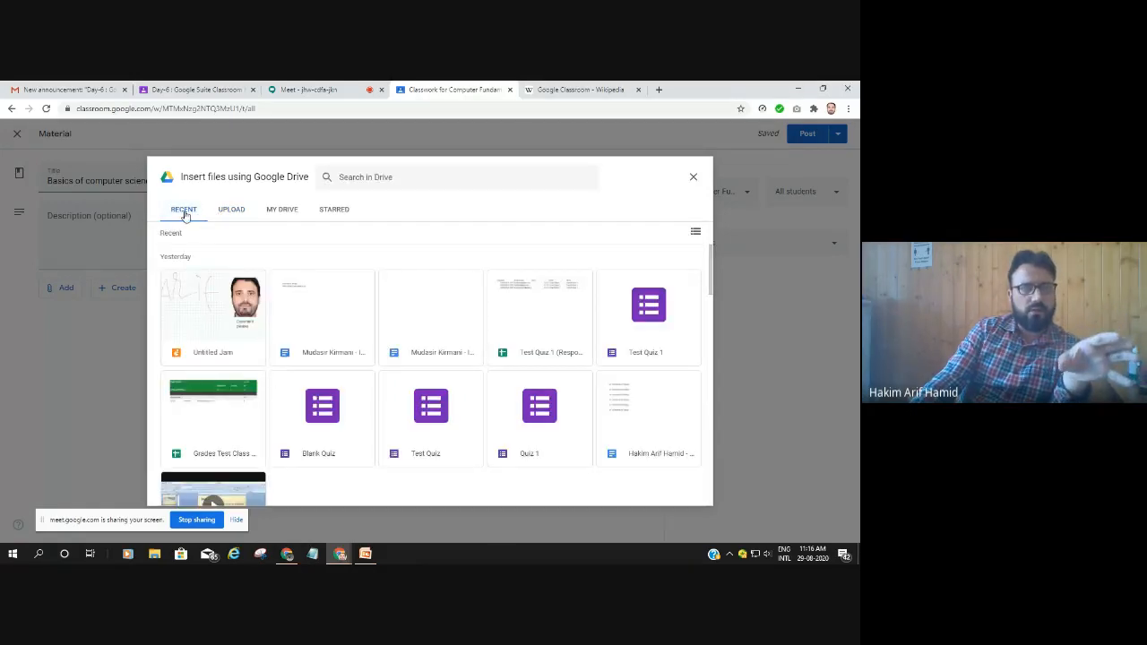
click(230, 211)
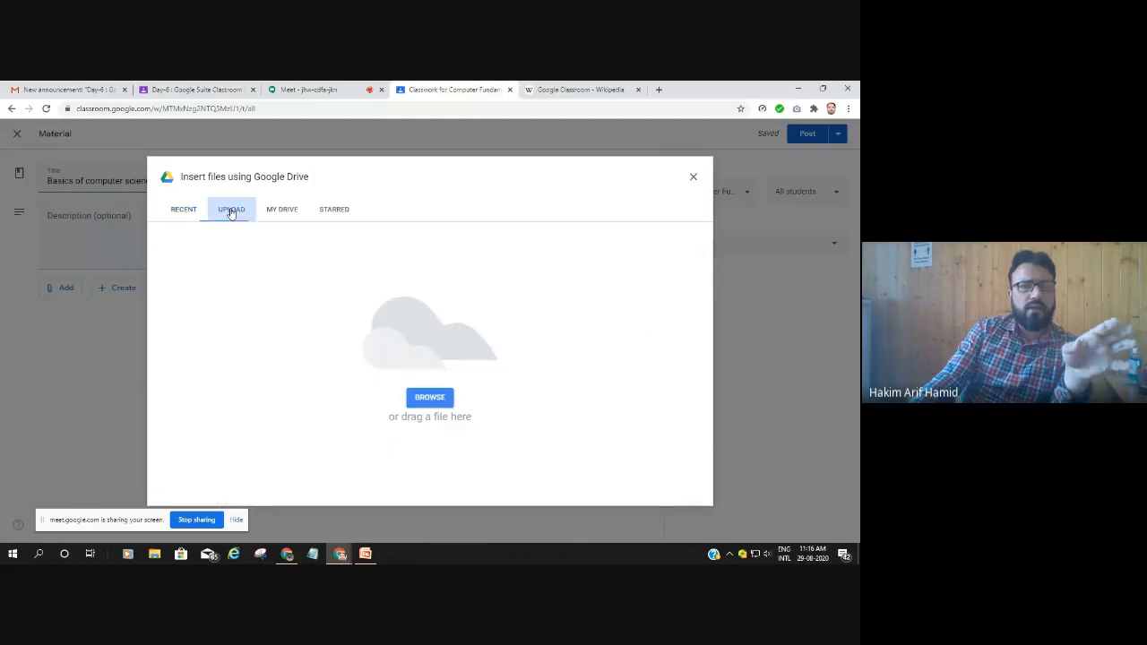
click(436, 398)
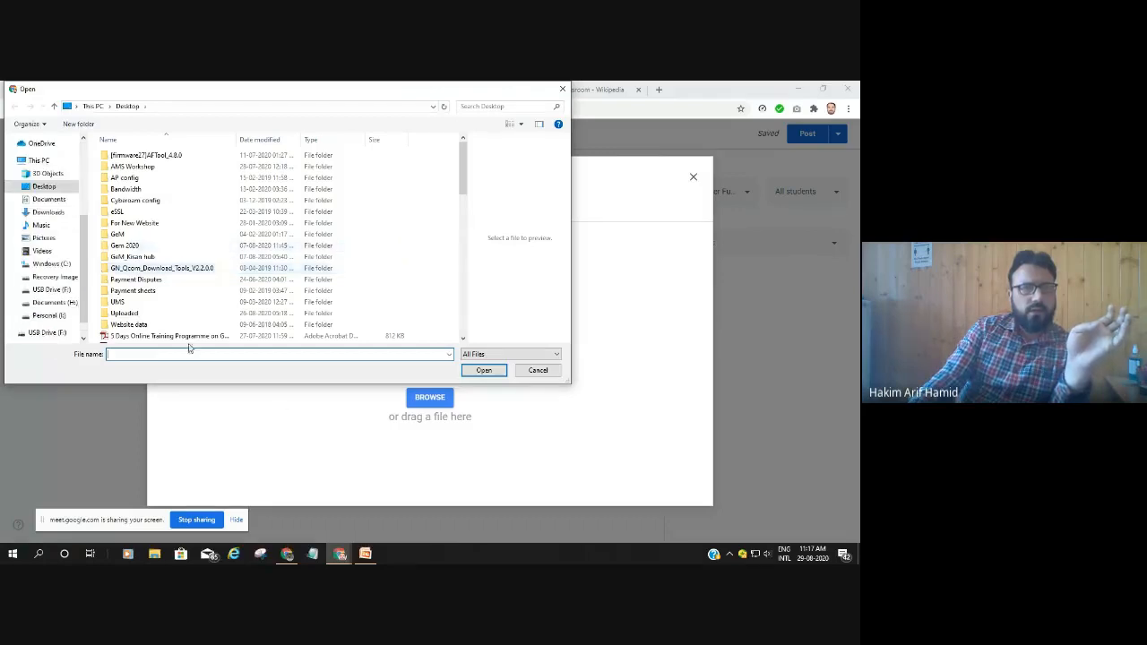
click(132, 291)
click(139, 352)
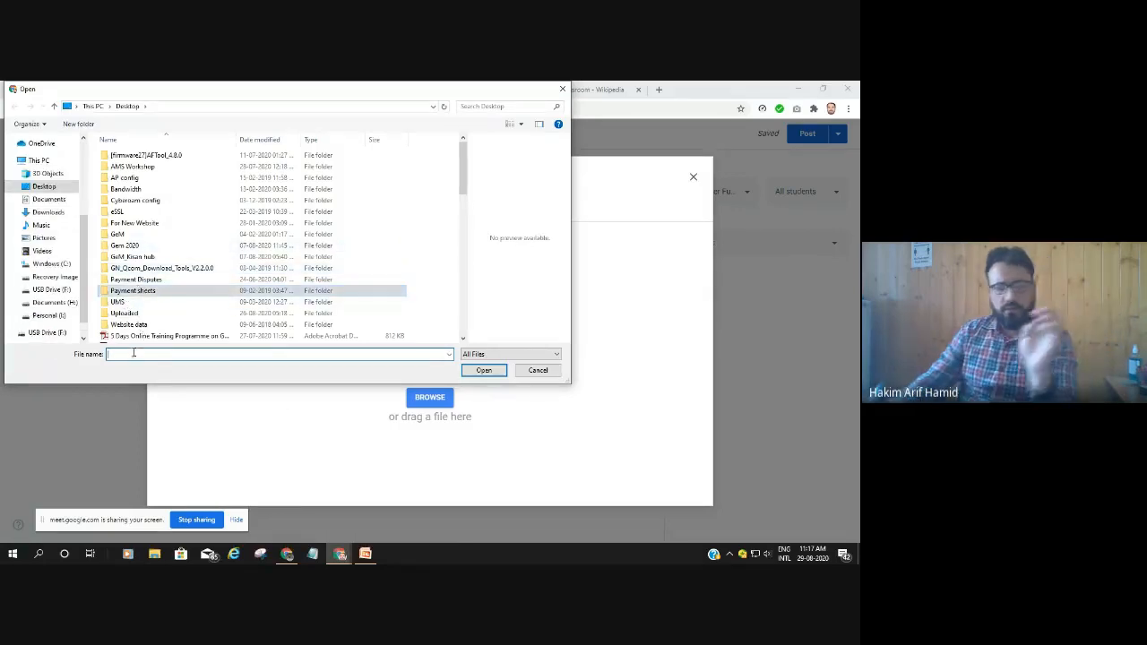
text(mater)
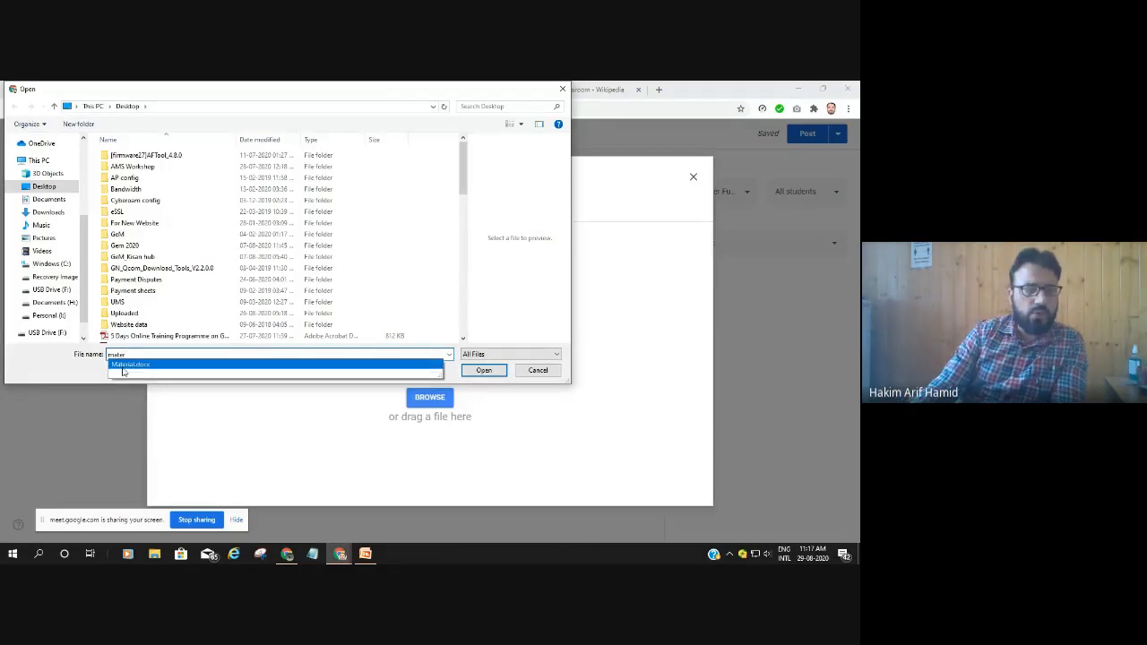
click(128, 364)
click(504, 374)
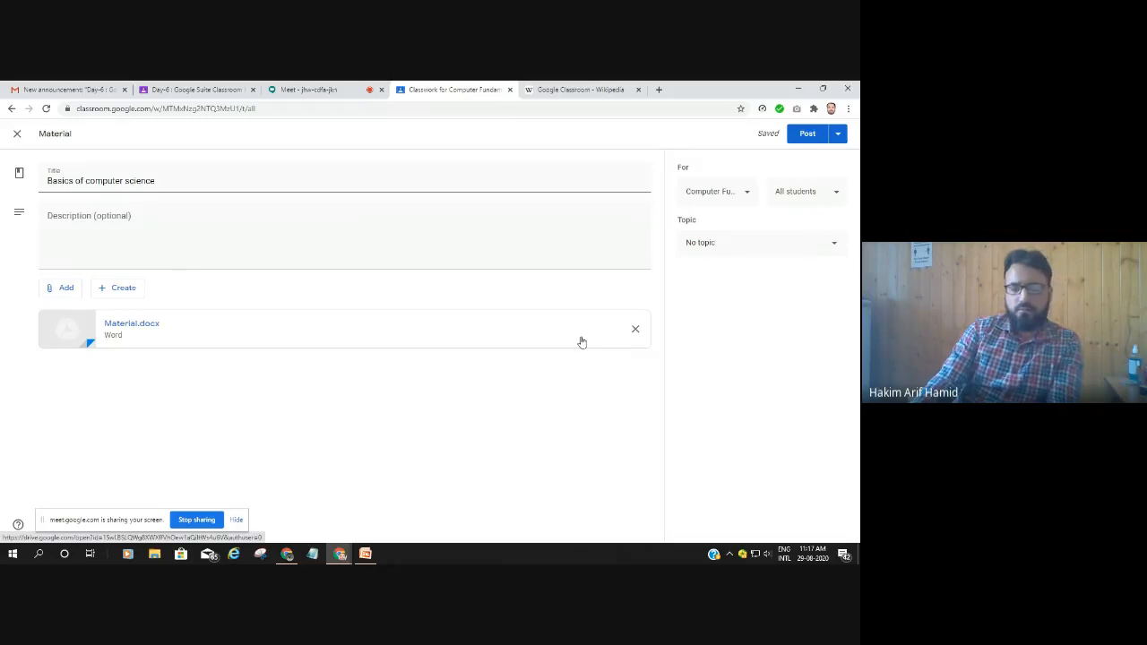
Create a Google Docs attachment for the material and enter two dummy lines followed by the copied Google Classroom history paragraphs
click(118, 290)
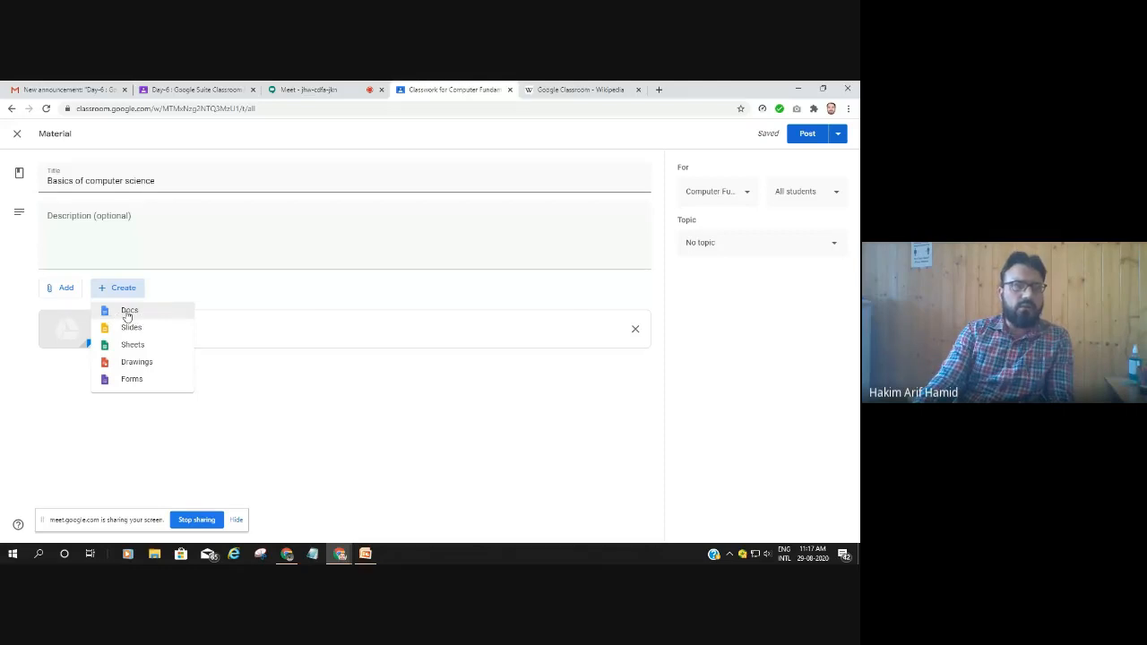
click(128, 315)
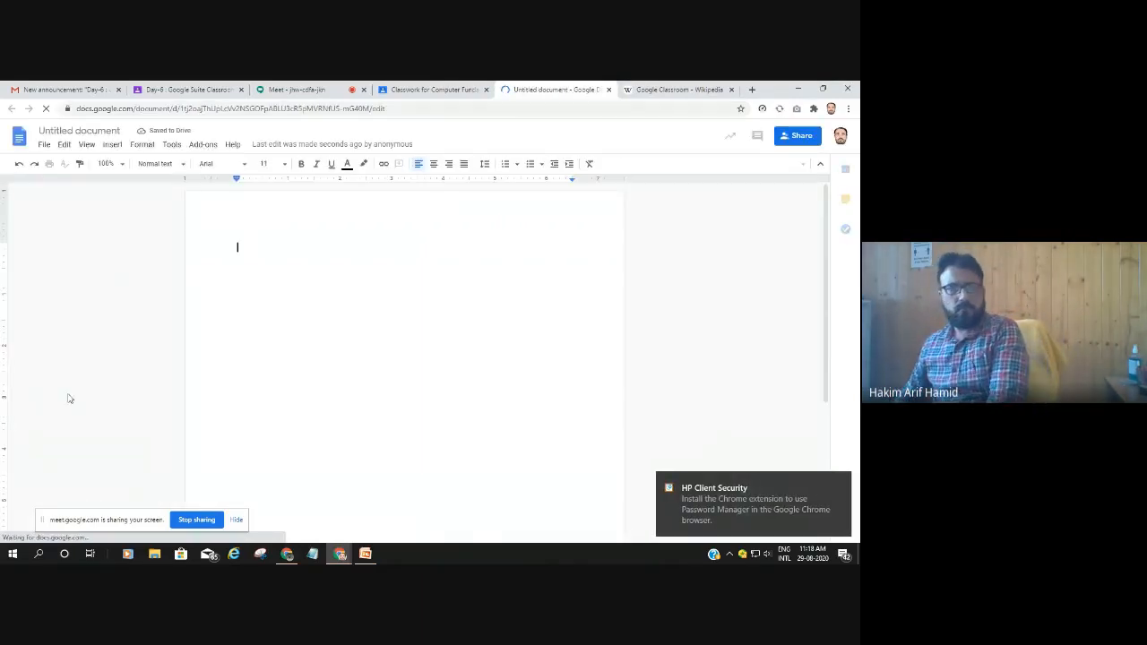
text(kjhdshlkhhsfhjdshflkjhkjdf)
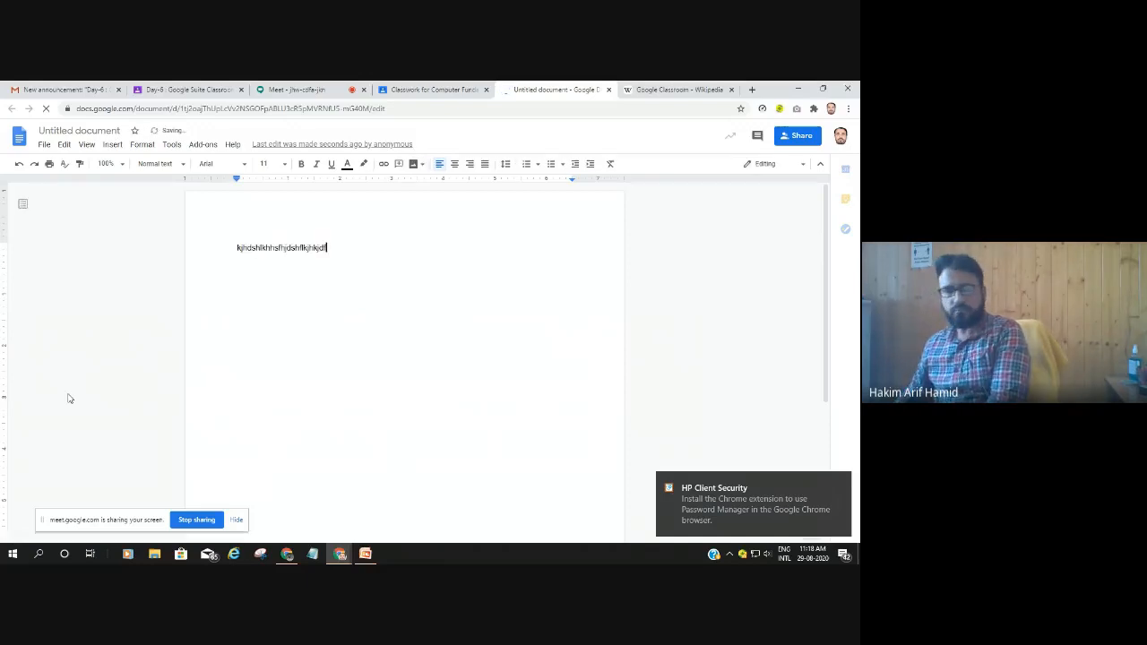
key(Return)
text(hkjhdf)
key(Return)
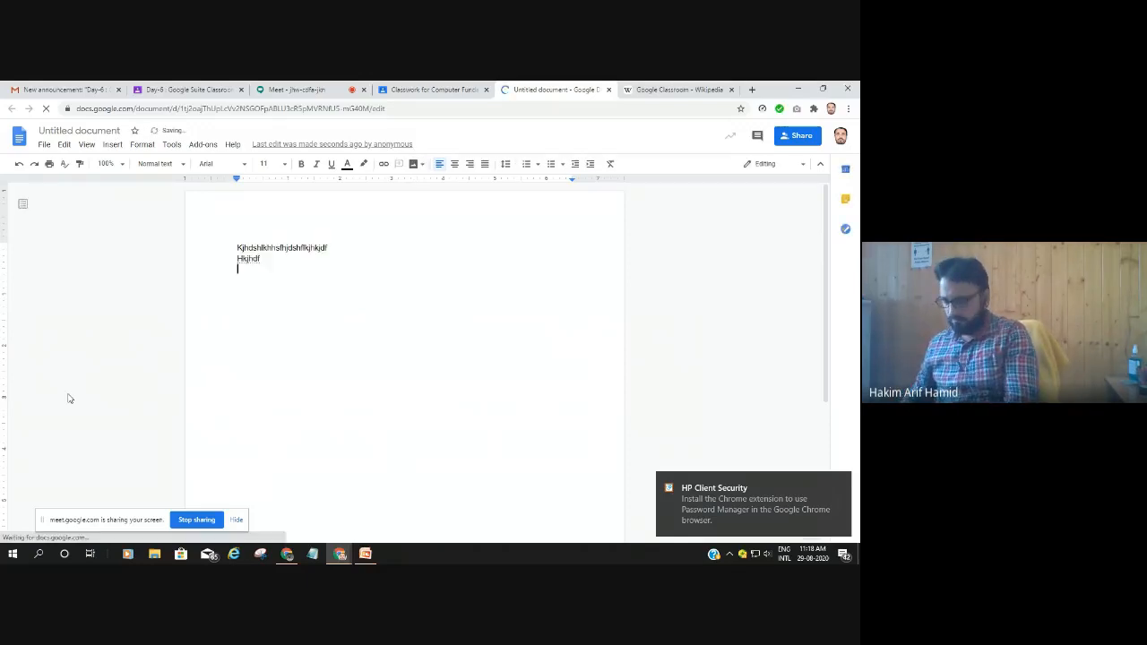
text(Google Classroom was announced on May 6, 2014, with a preview available for some members of Google's G Suite for Education program.[4][5] It was released publicly on August 12, 2014.[6][7] In 2015 Google announced a Classroom API and a share button for websites, allowing school administrators and developers to further engage with Google Classroom.[8] Also in 2015, Google integrated Google Calendar into Classroom for assignment due dates, field trips and class speakers.[9] In 2017, Google opened Classroom to allow any personal Google users to join classes without the requirement of having a G Suite for Education account,[10] and in April of the same year, it became possible for any personal Google user to create and teach a class.[11][12] In 2018, Google announced a Classroom refresh, adding a classwork section, improving the grading interface, allowing reuse of classwork from other classes, and adding features for teachers to organize content by topic.[13] In 2019, Google introduced 78 new illustrated themes and the option to drag and drop topics and assignments in the classwork section.[14] In 2020, Google added better integration with Google Meet, so teachers can have a unique meet link within each class)
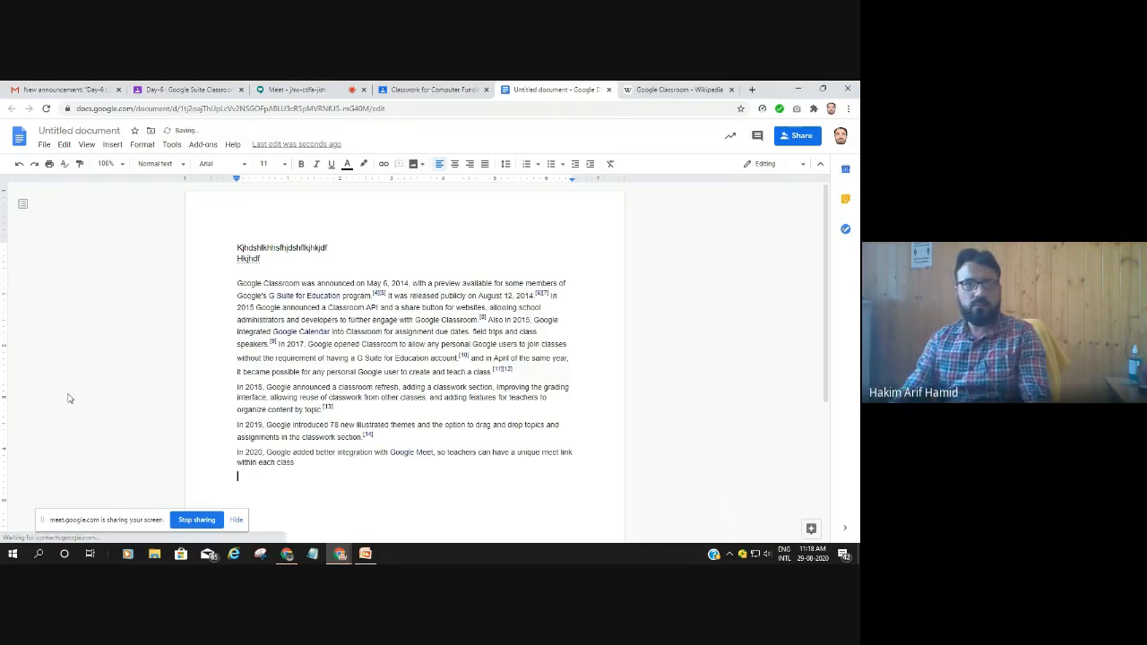
Delete the two dummy lines and the blank line above the history paragraphs, and close the document
drag(217, 250, 238, 267)
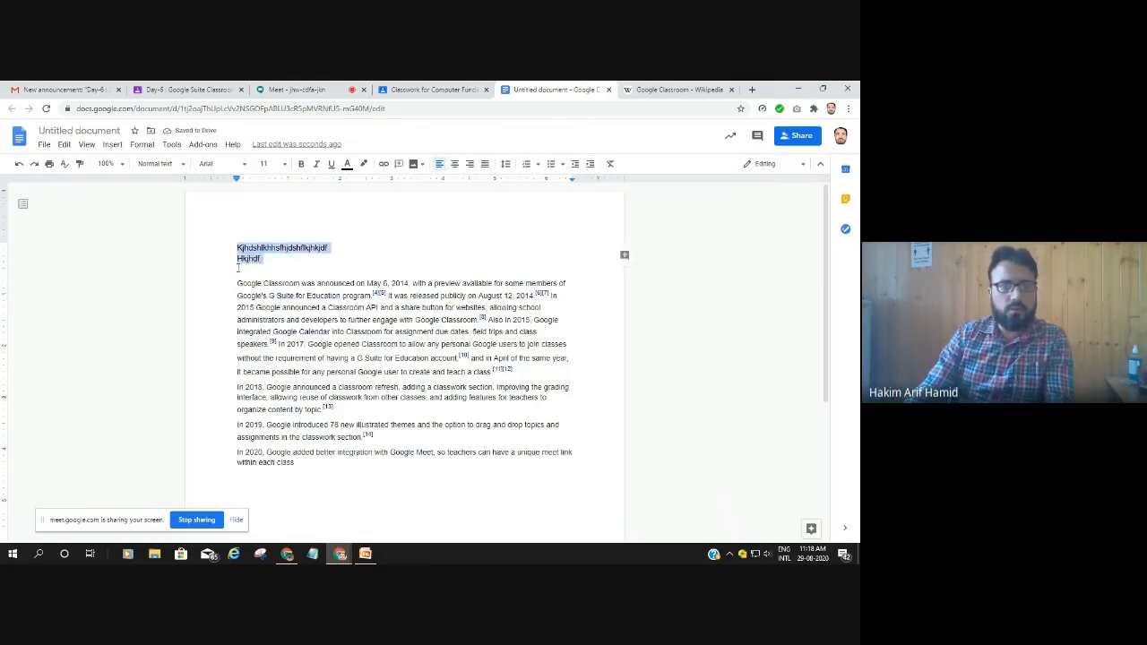
key(BackSpace)
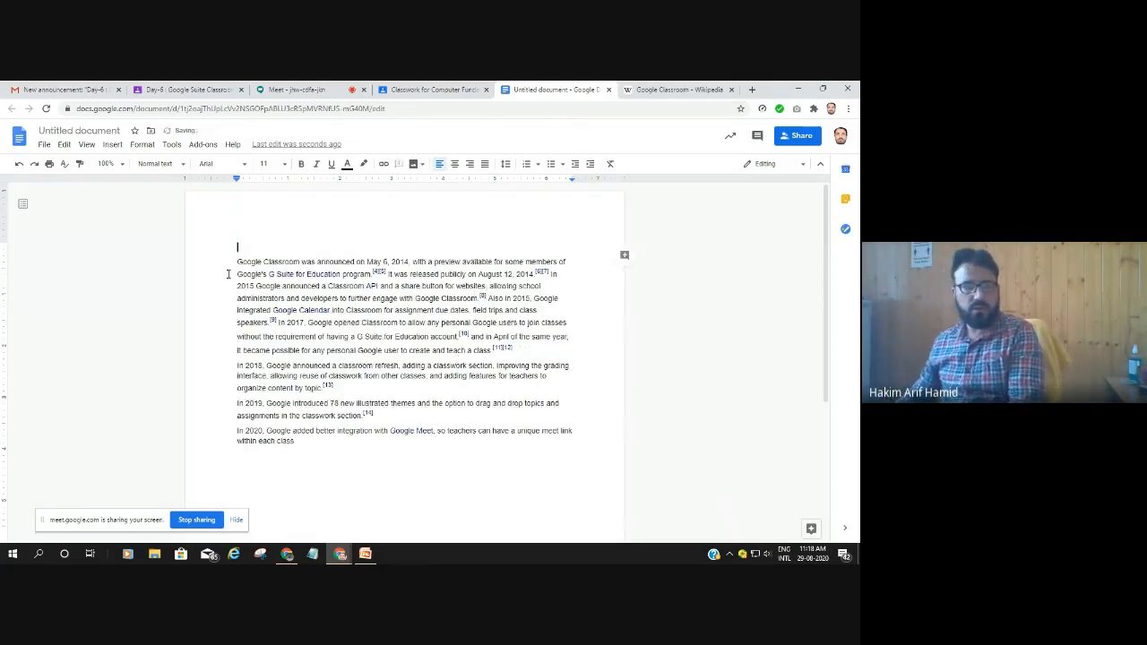
key(Delete)
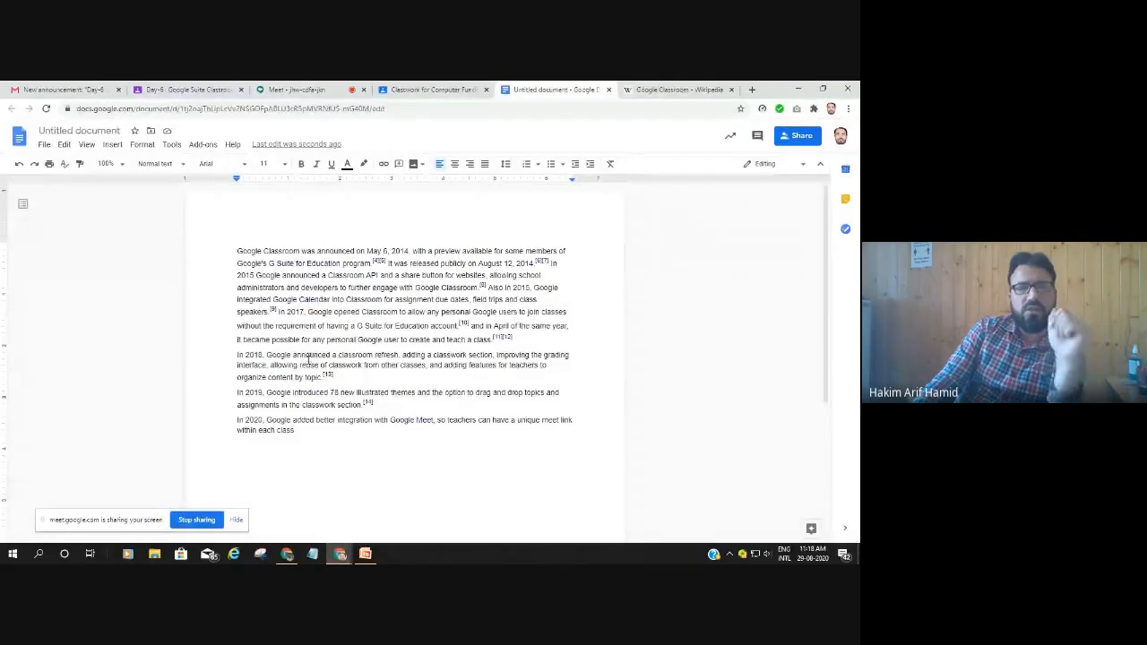
click(609, 91)
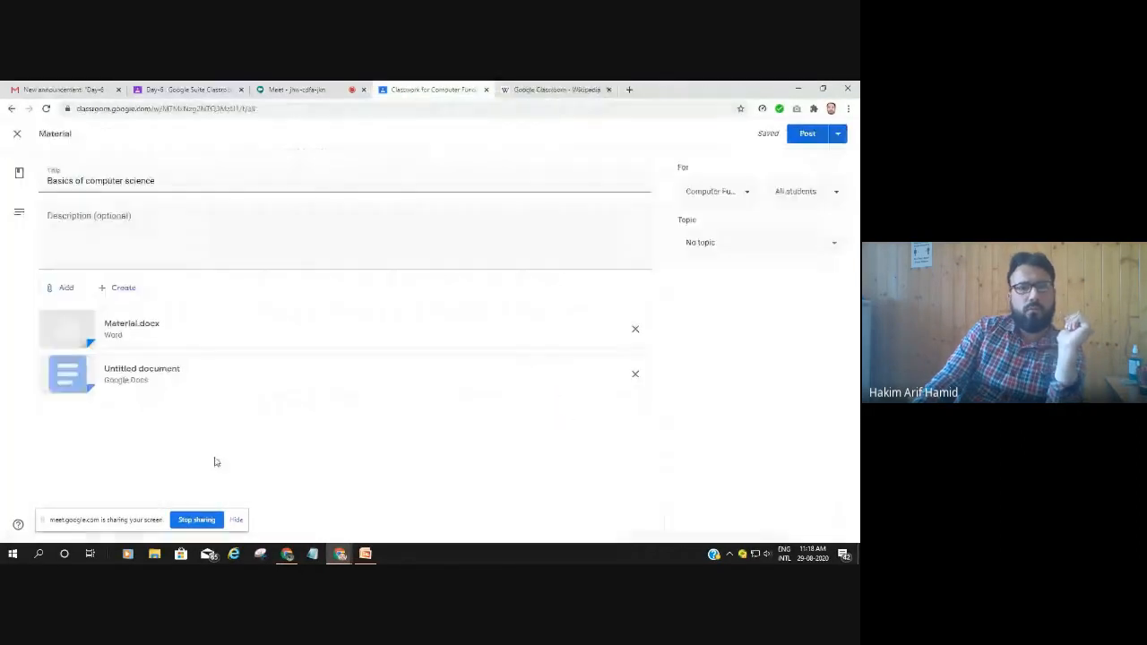
Open the attached untitled Google Docs document from the material and return to the material draft
click(123, 376)
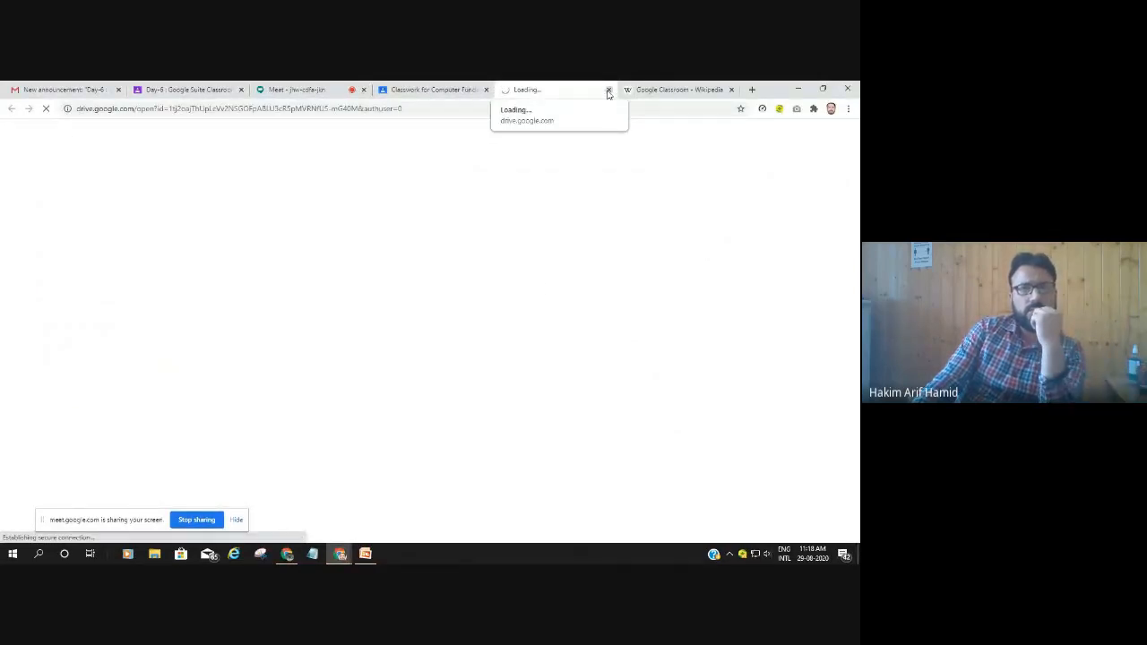
click(439, 90)
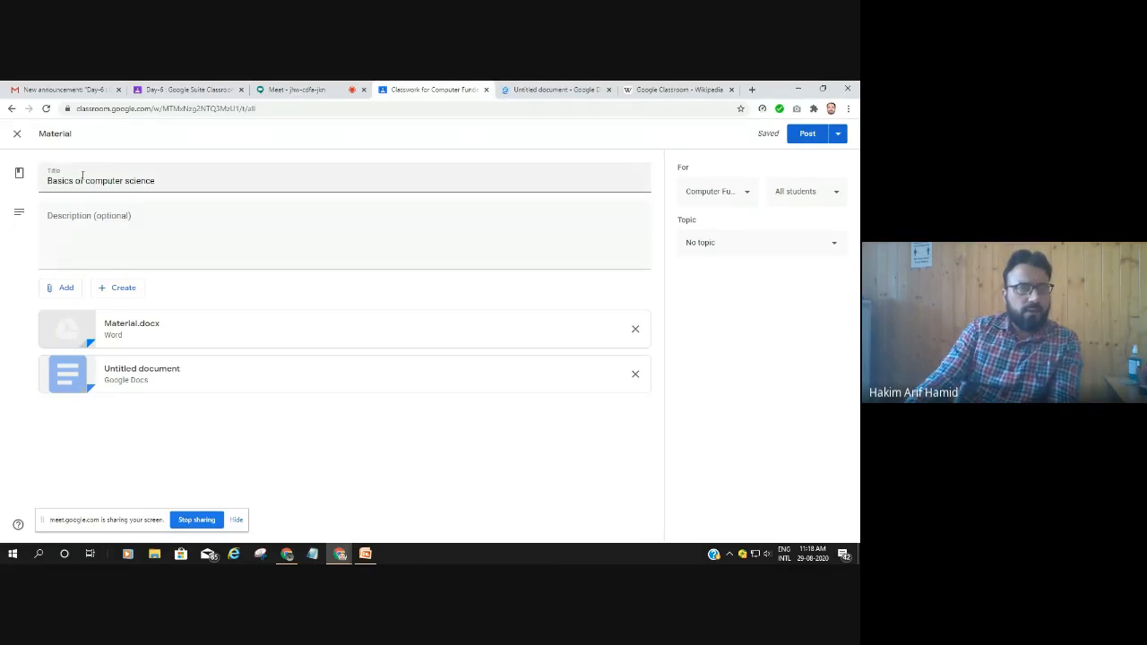
drag(51, 180, 148, 180)
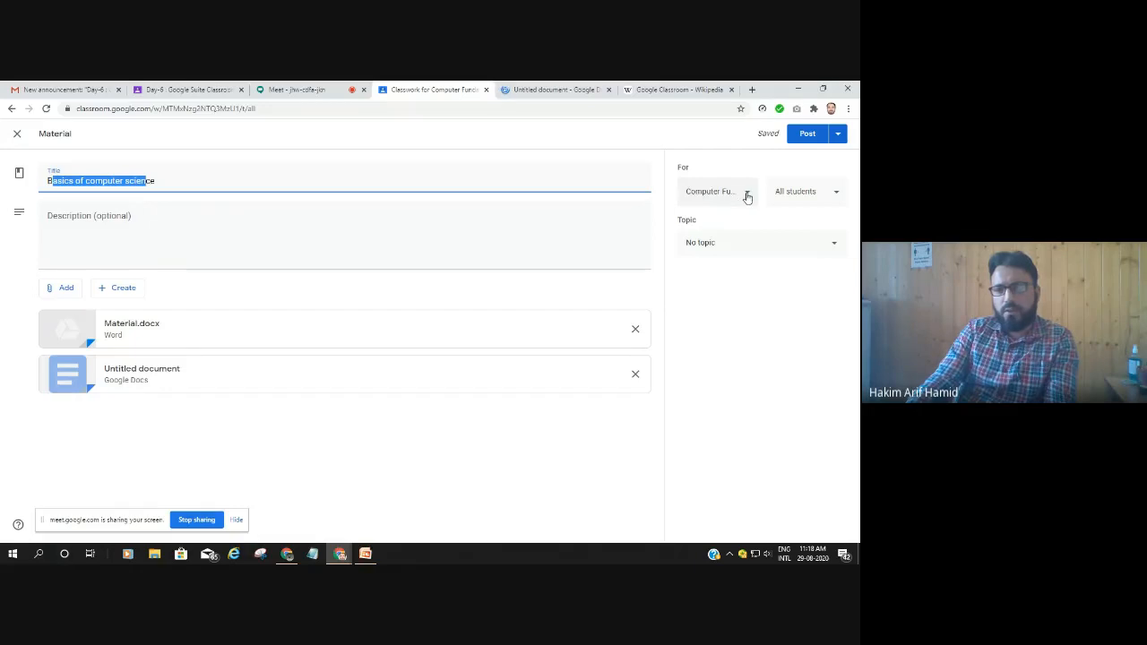
Assign the "Basics of computer science" material to the topic Unit 1
click(834, 247)
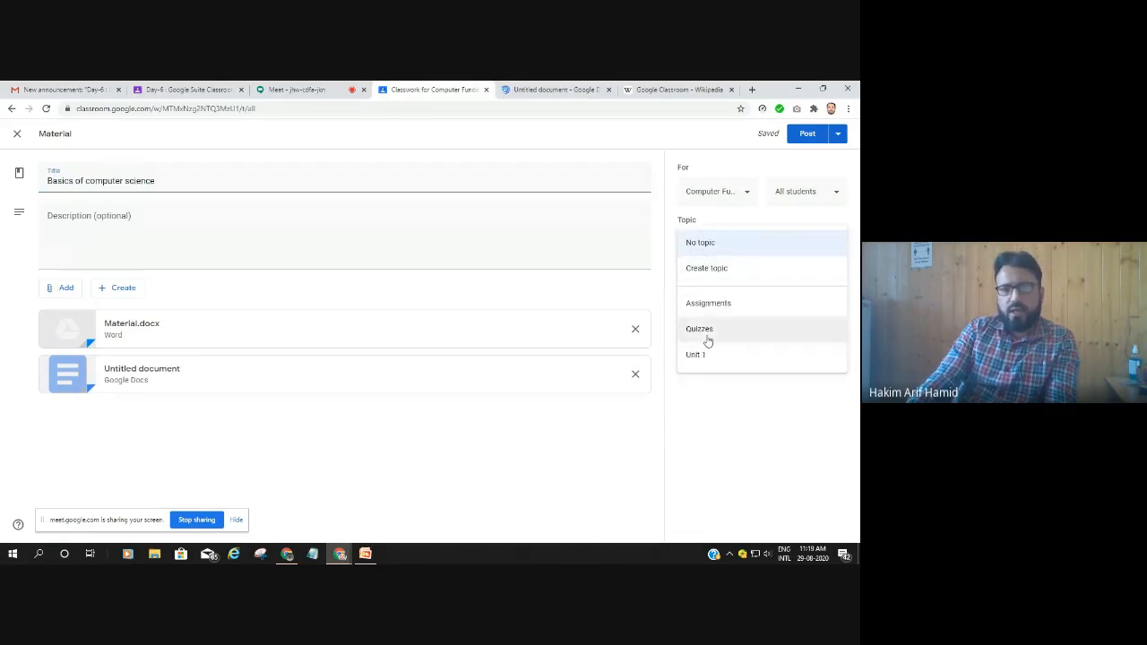
click(709, 304)
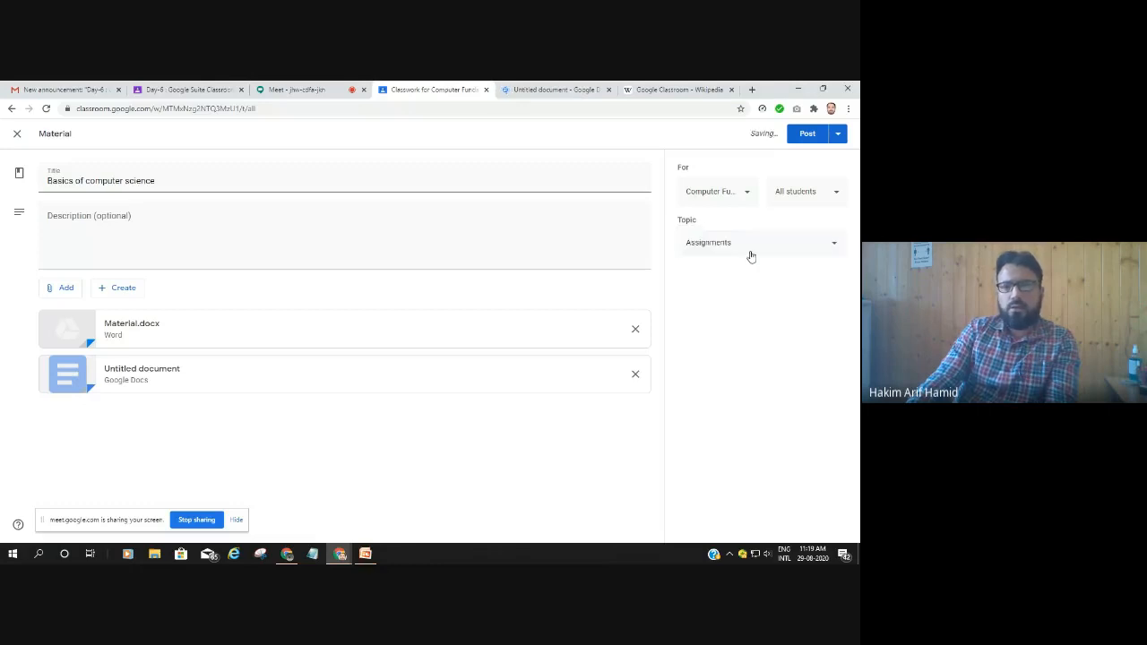
click(749, 252)
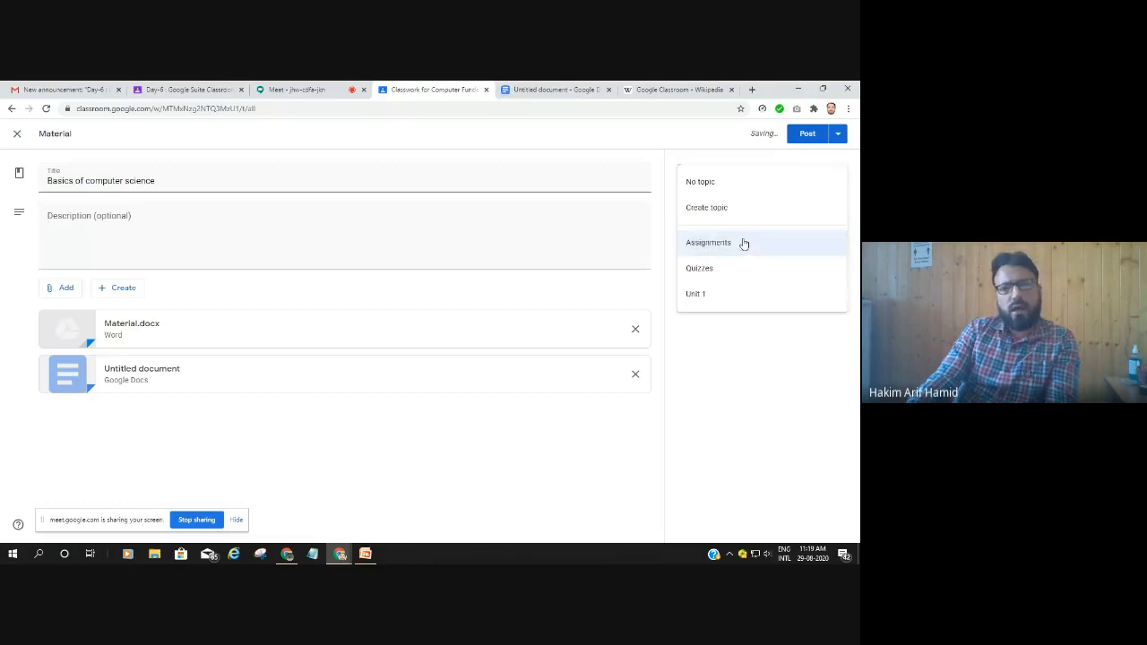
click(692, 295)
click(722, 242)
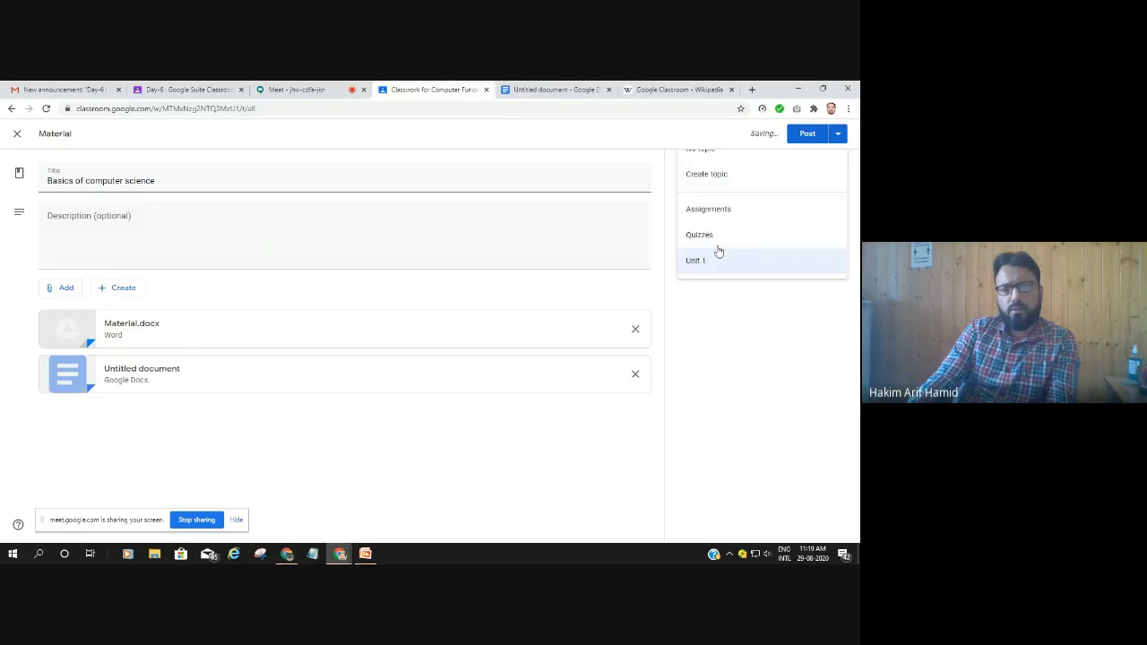
click(708, 261)
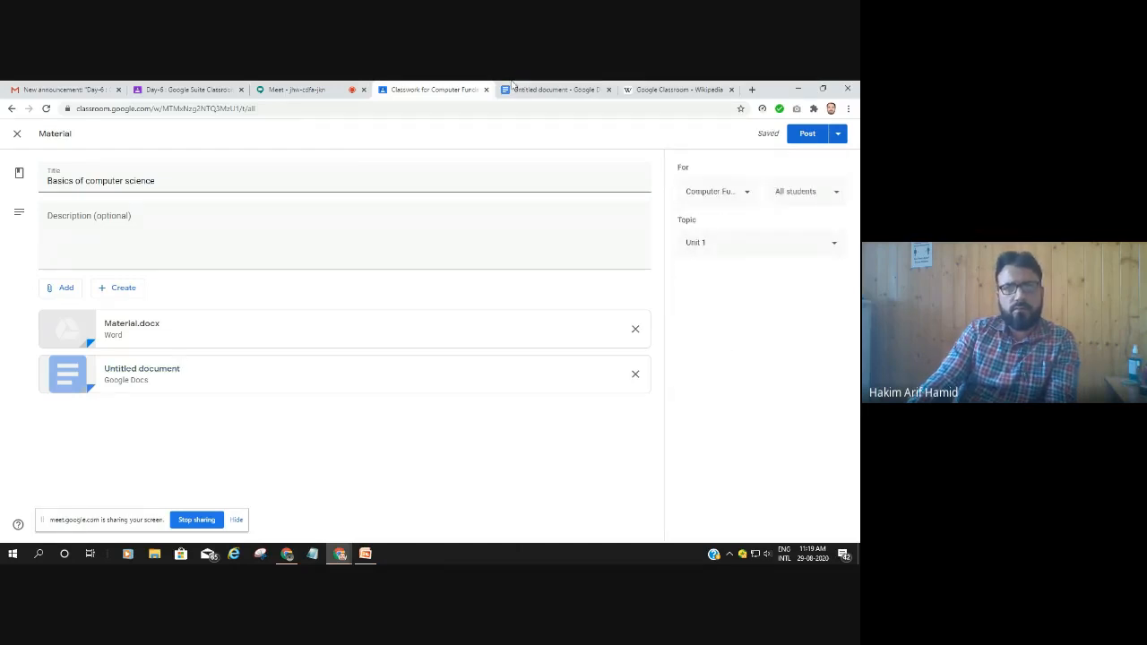
Review the untitled document's text, close it, and look over the file types that can be created as attachments
click(583, 93)
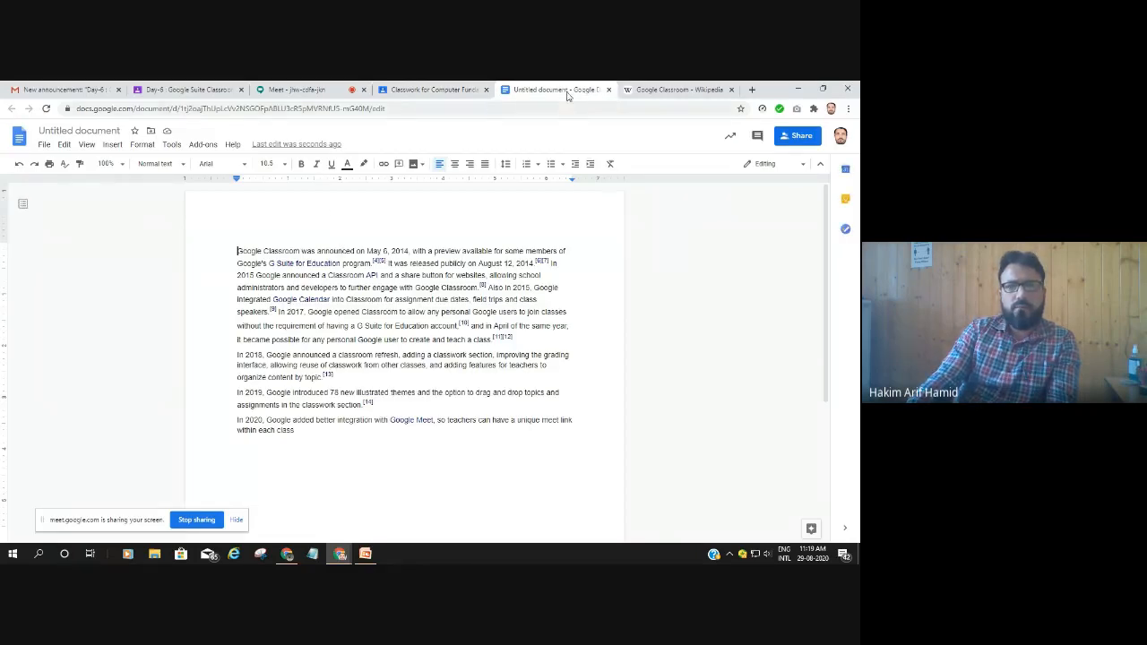
click(609, 90)
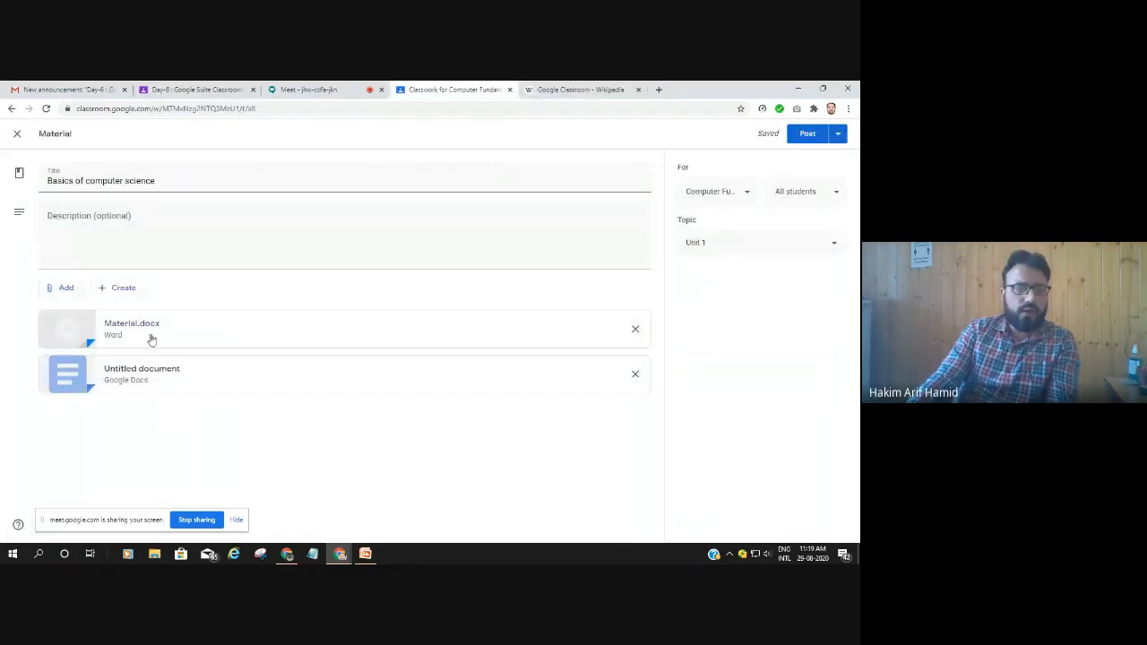
click(125, 291)
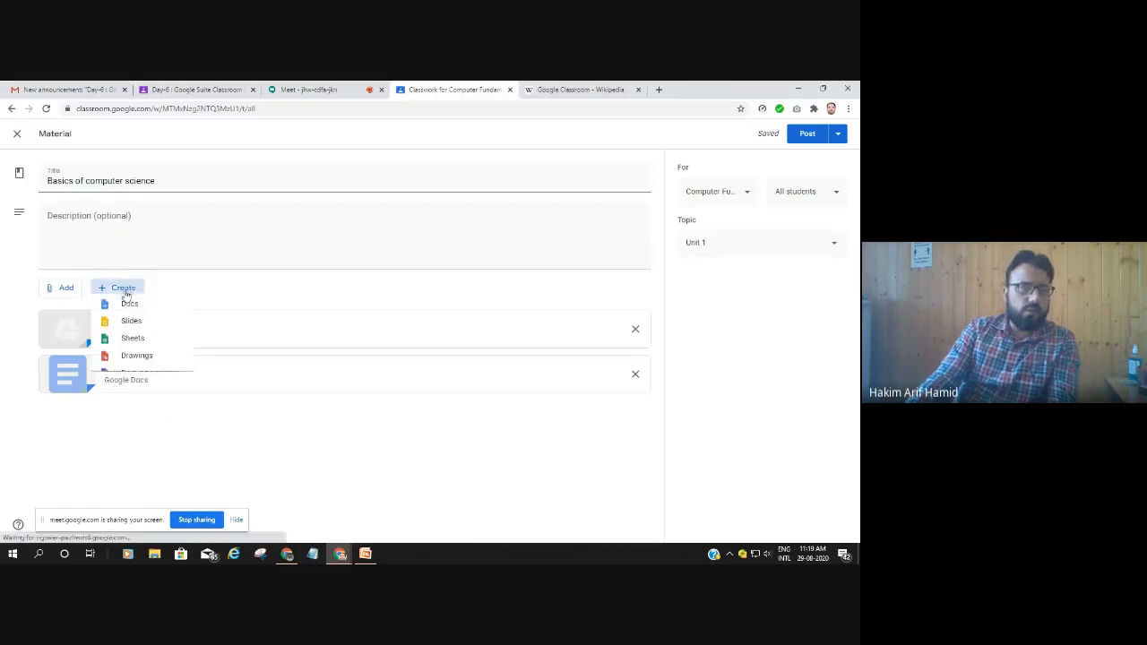
click(197, 438)
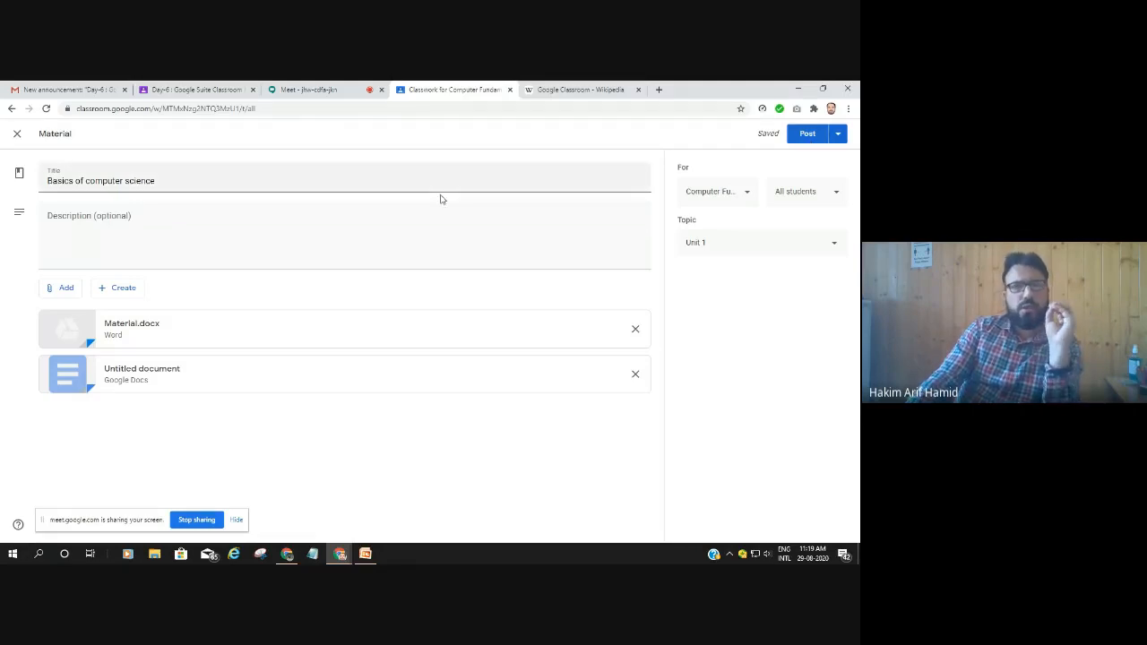
Leave the "Basics of computer science" material as a draft under Unit 1, reopen it for editing, and close it again
click(17, 135)
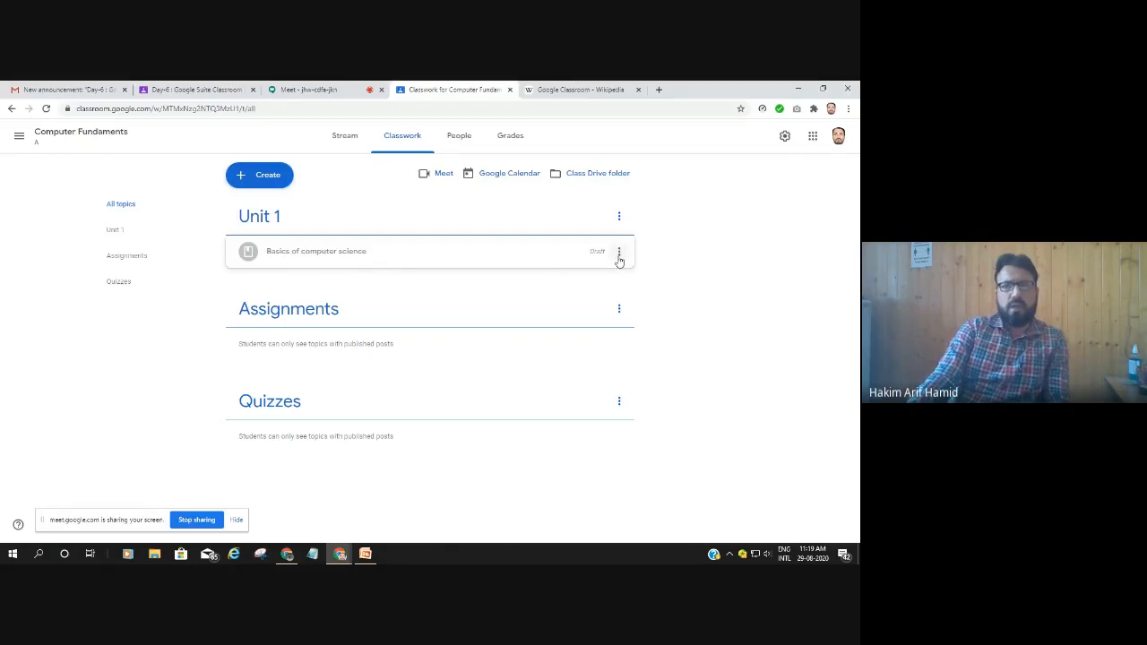
click(619, 254)
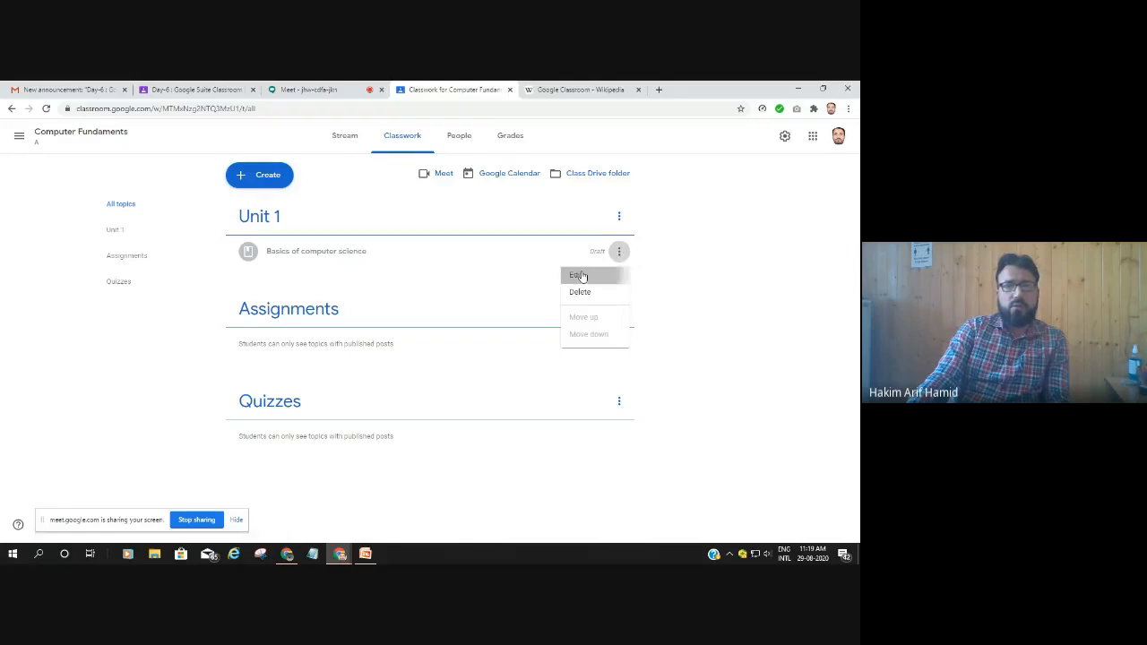
click(579, 275)
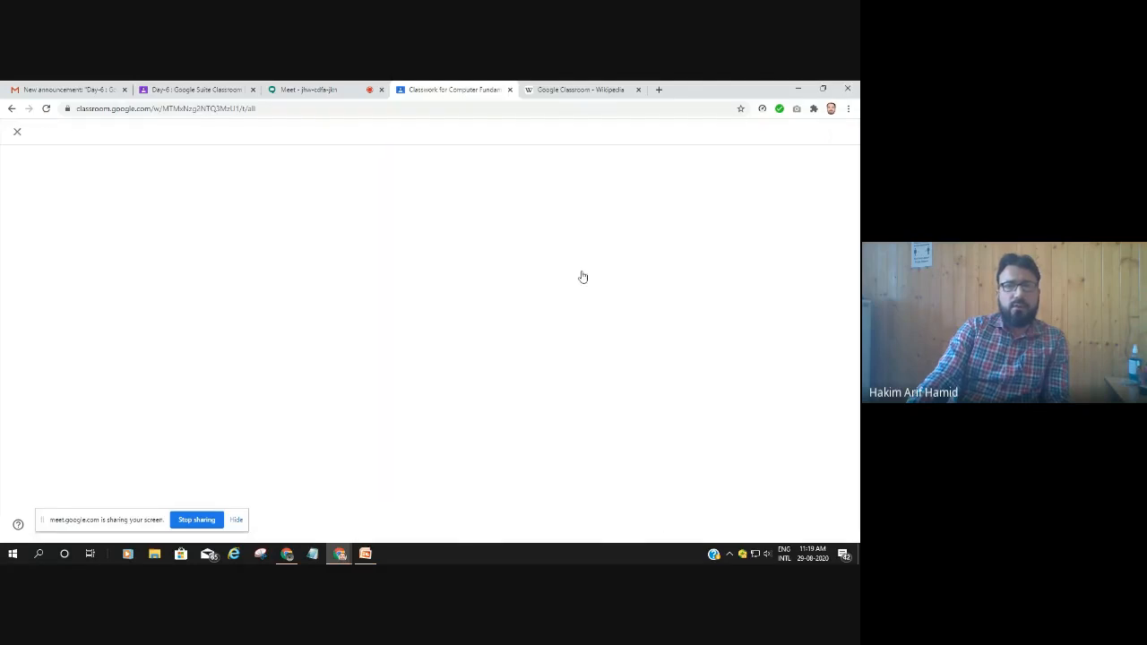
click(16, 133)
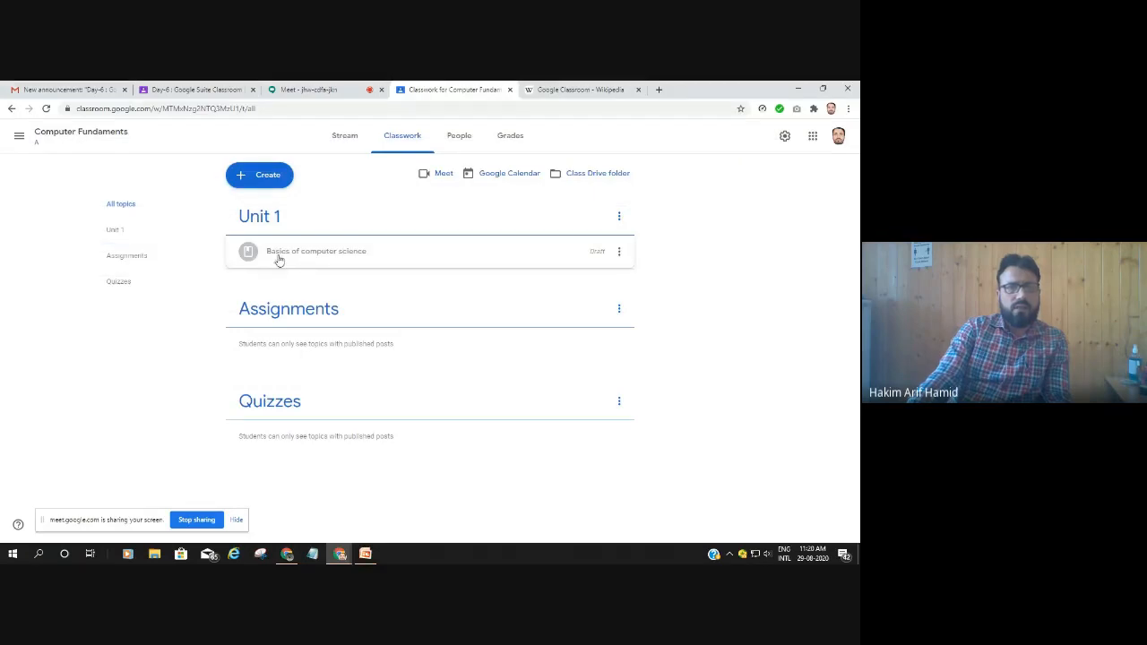
Reopen the draft "Basics of computer science" material under Unit 1 and post it to all students
click(619, 252)
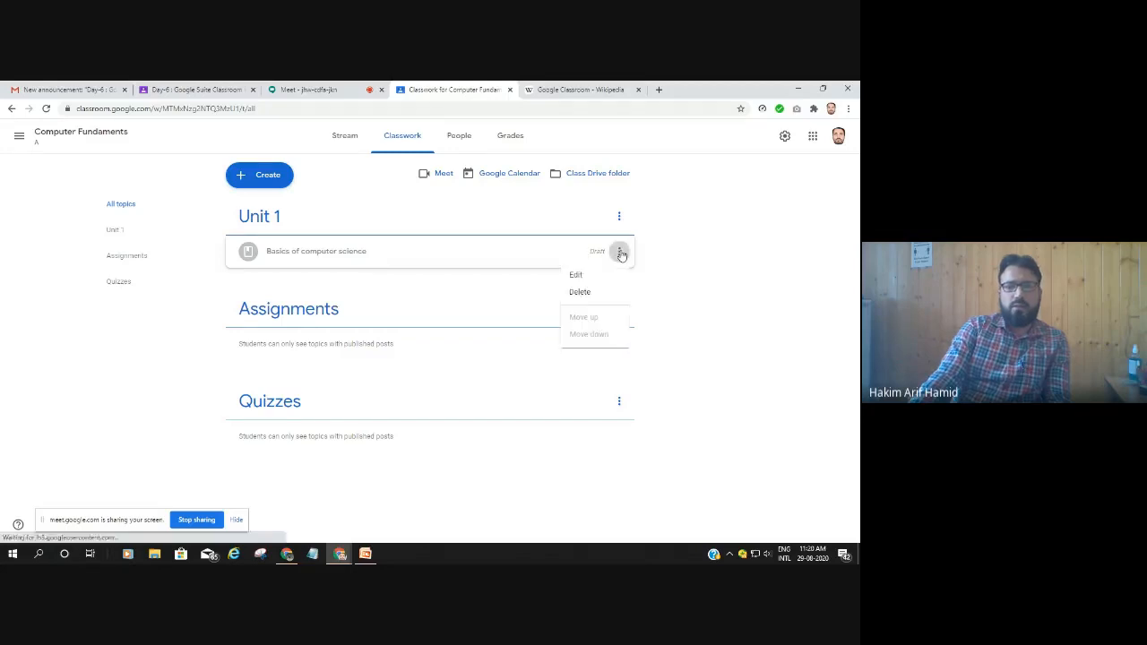
click(575, 277)
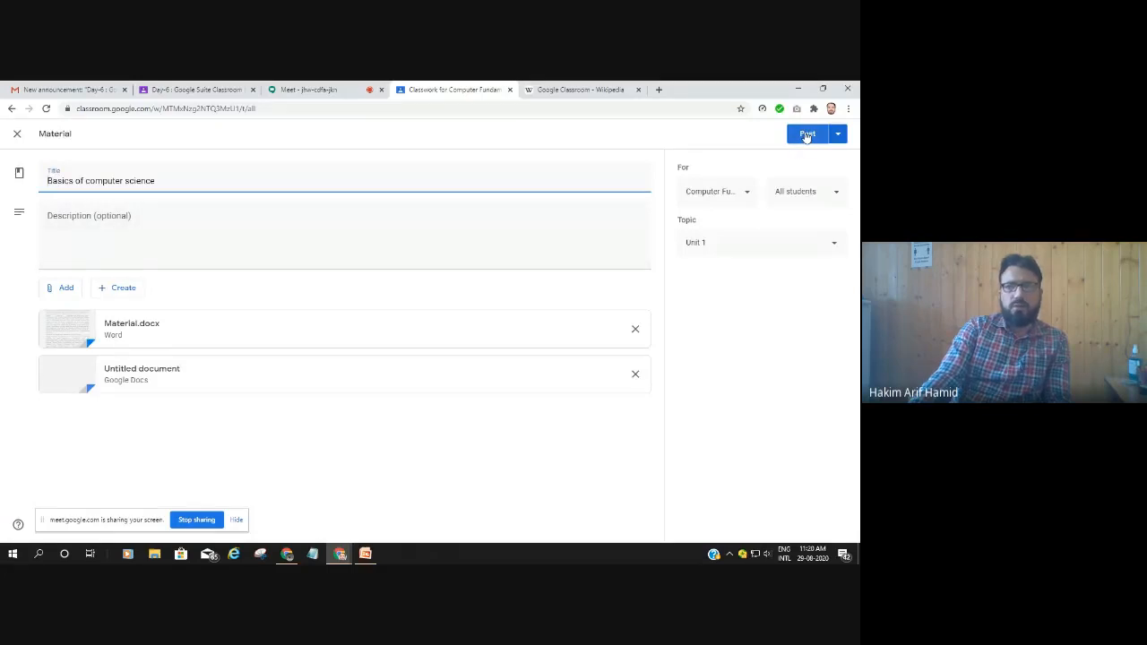
click(806, 135)
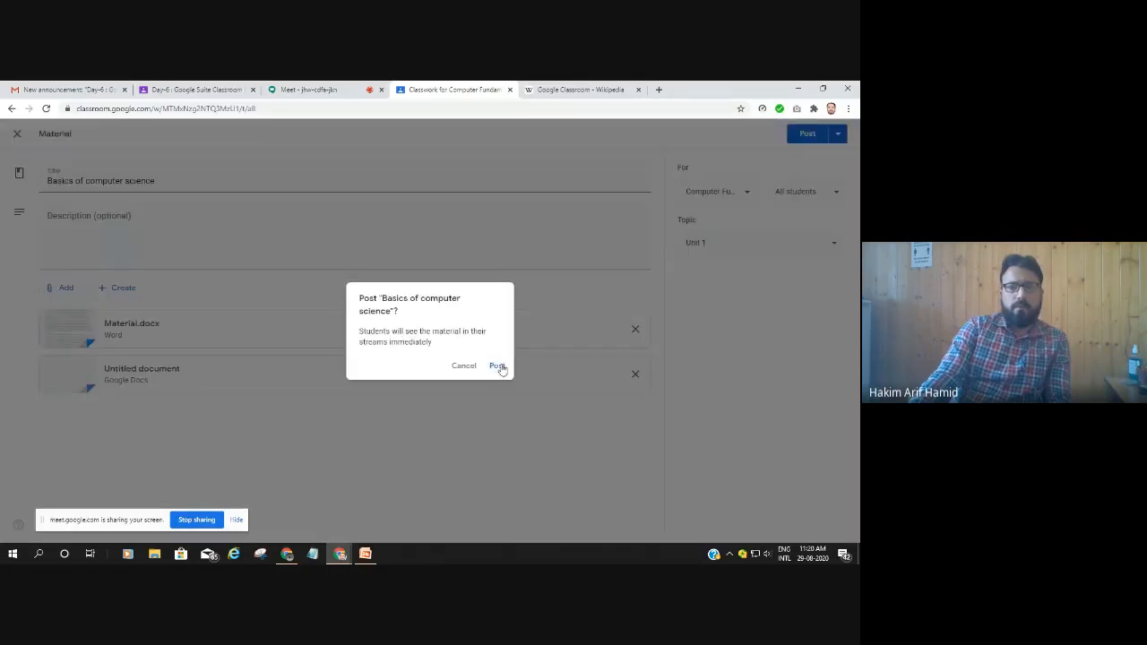
click(498, 366)
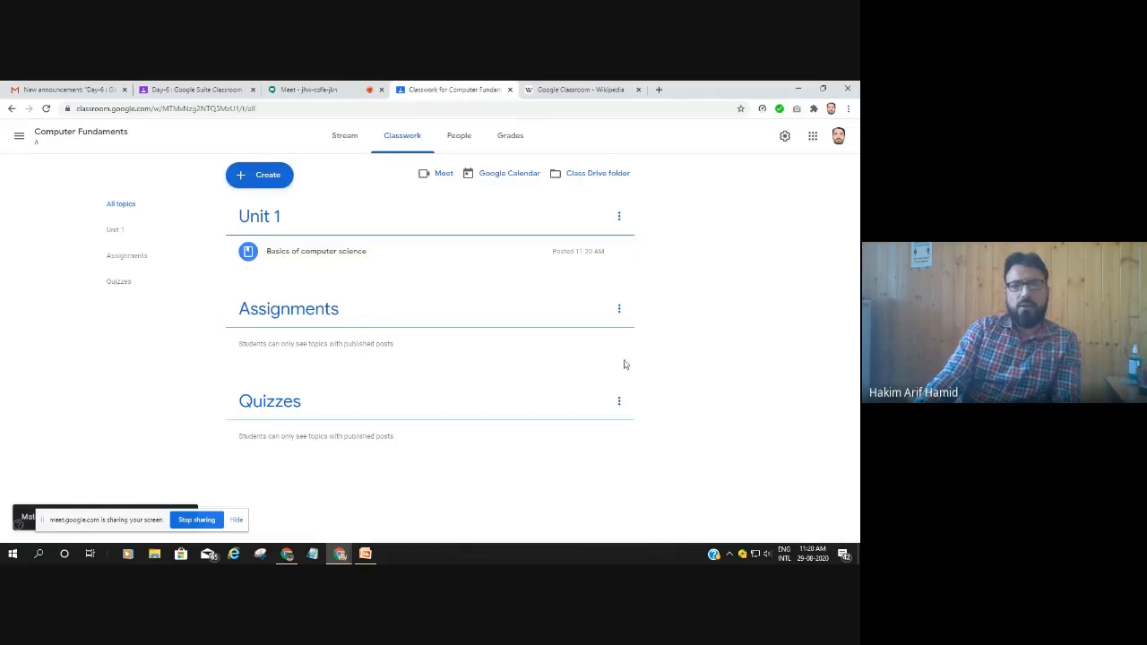
Create a new classwork assignment titled "Assignment 1", leaving its instructions empty
click(259, 175)
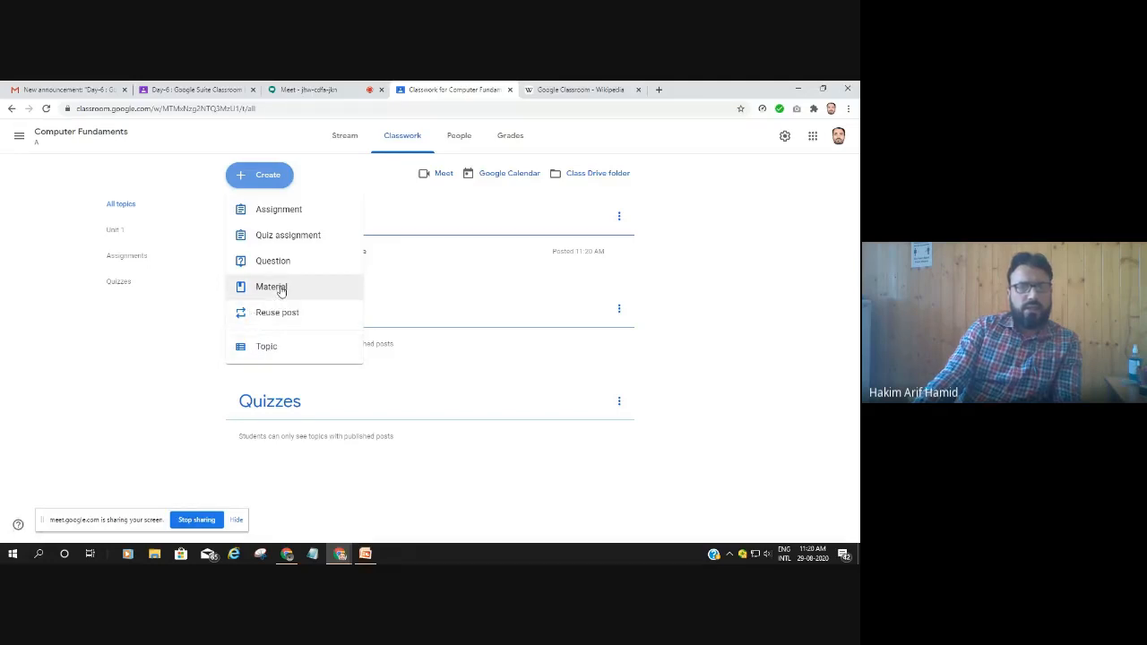
click(194, 402)
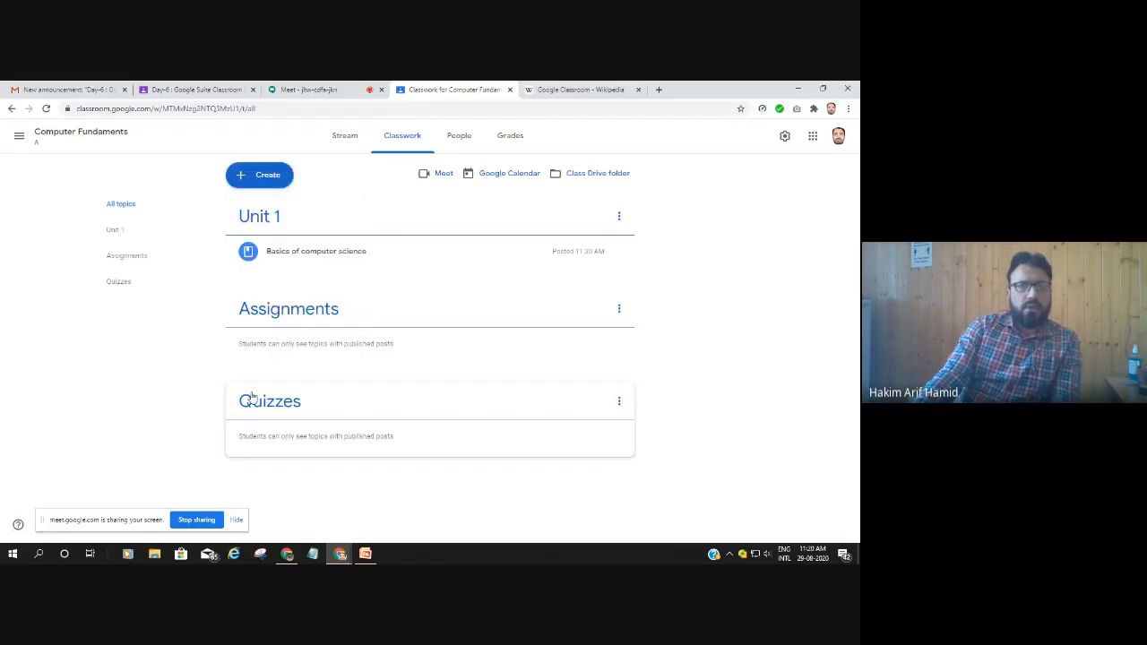
click(265, 176)
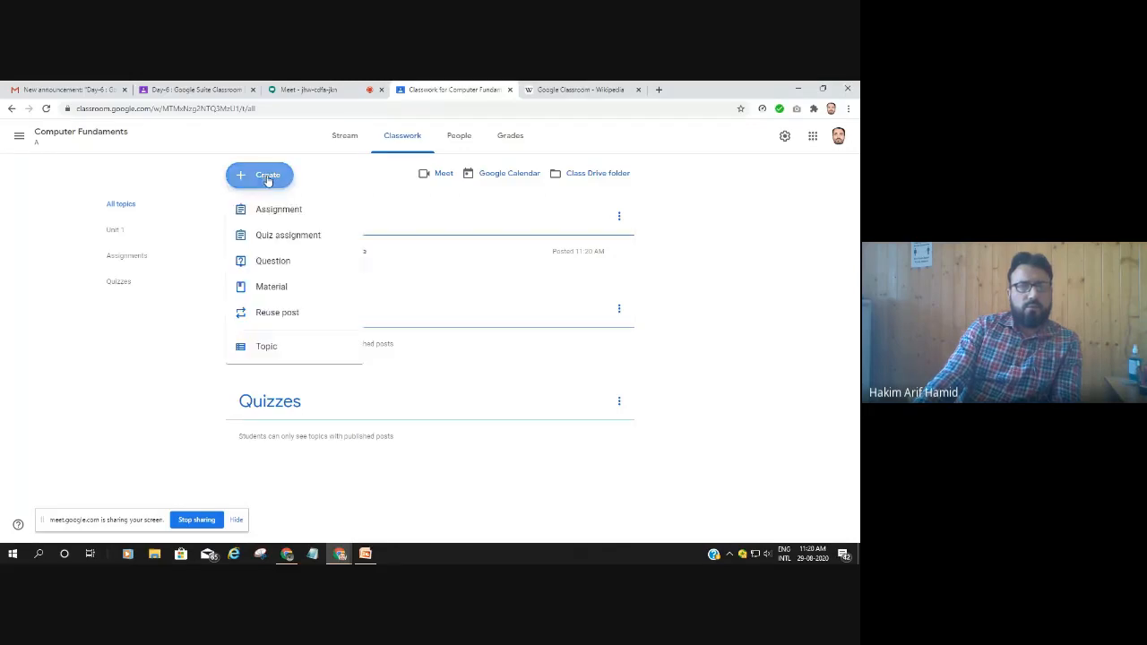
click(279, 210)
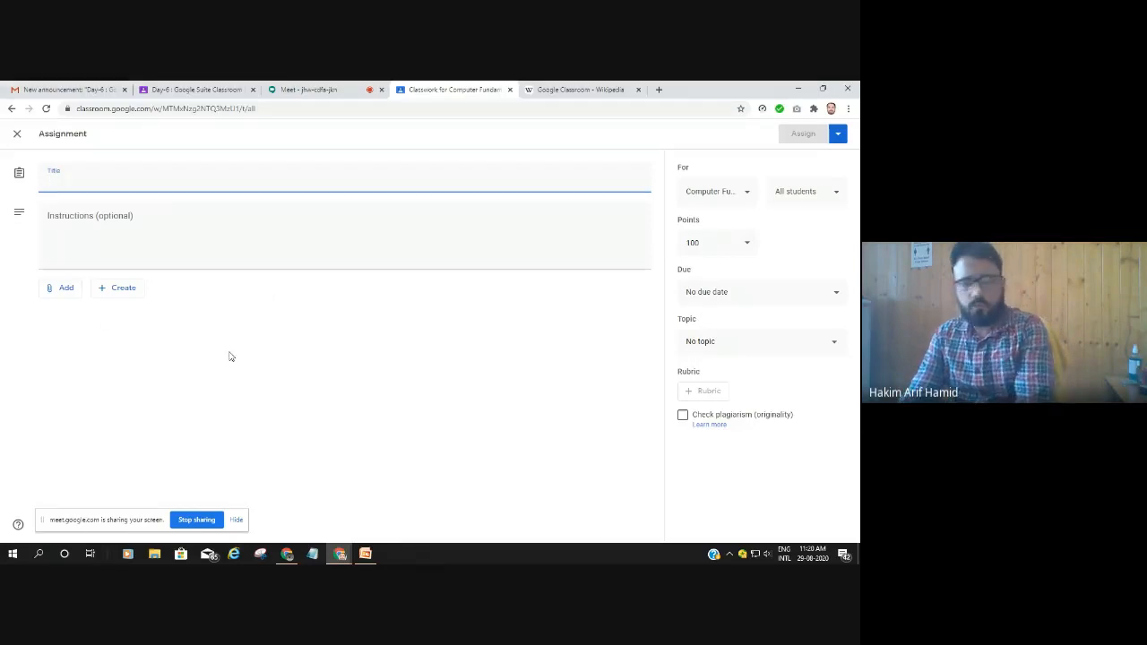
text(Assigb)
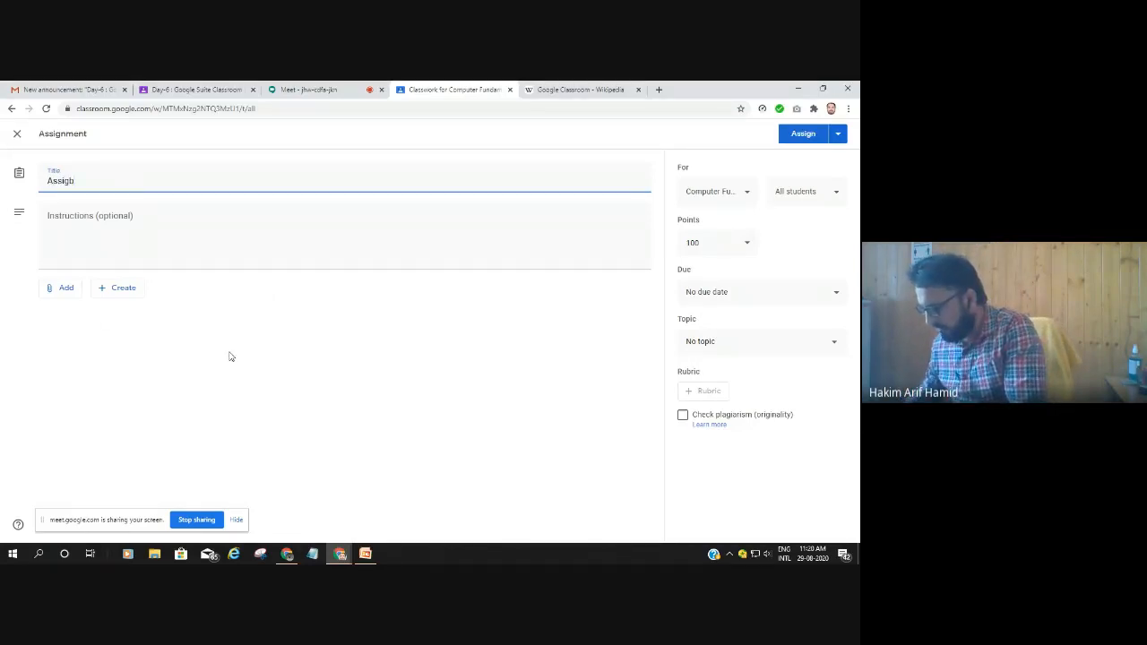
key(BackSpace)
text(nm)
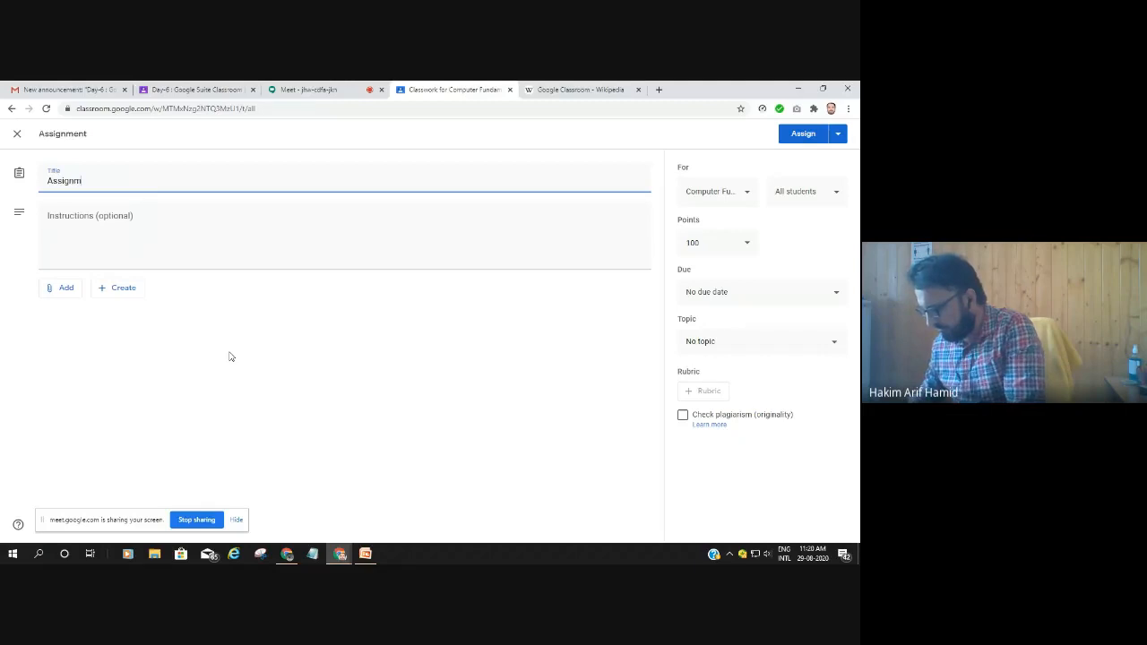
text(ent 1)
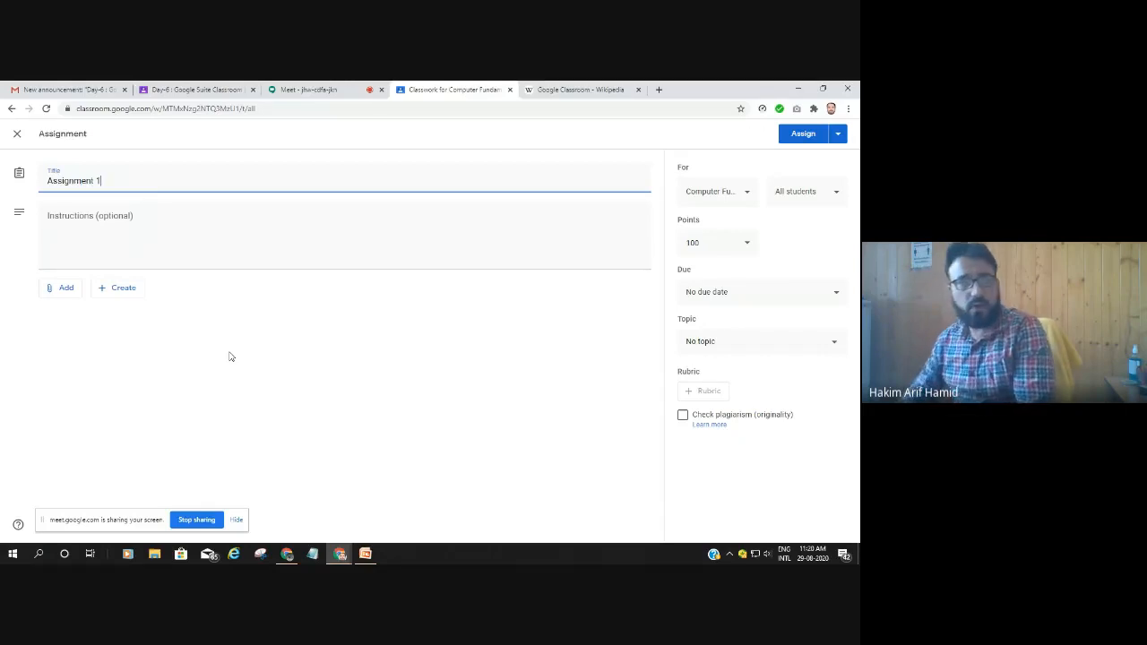
click(75, 222)
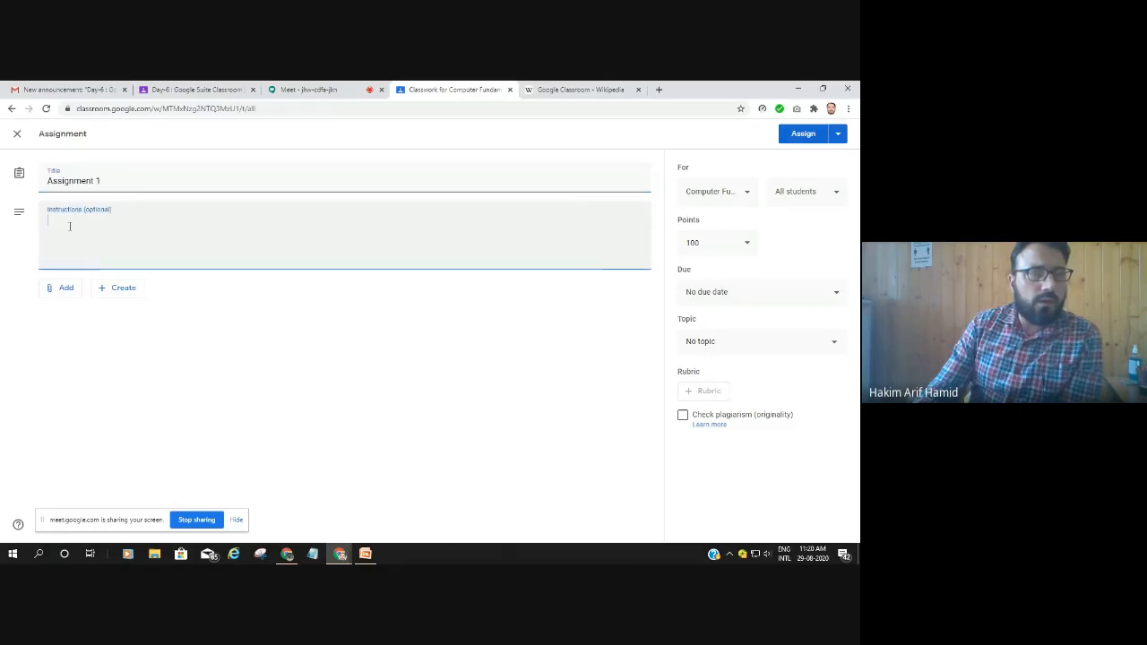
Attach the recent Google Docs file "Untitled document" from Google Drive to Assignment 1
click(65, 291)
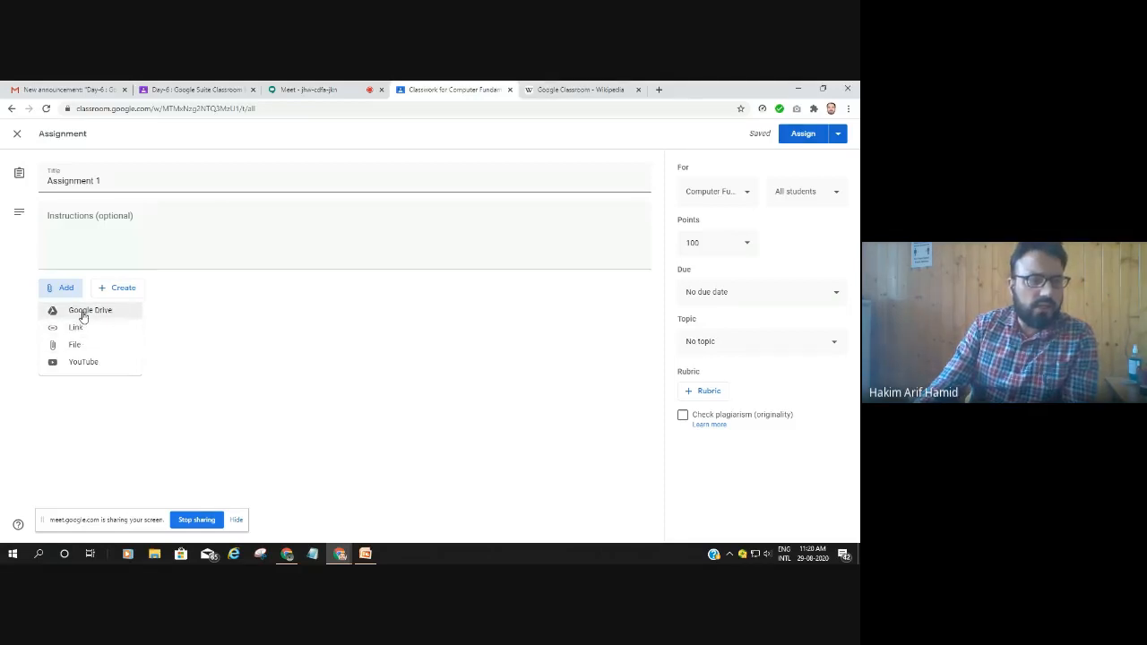
click(90, 310)
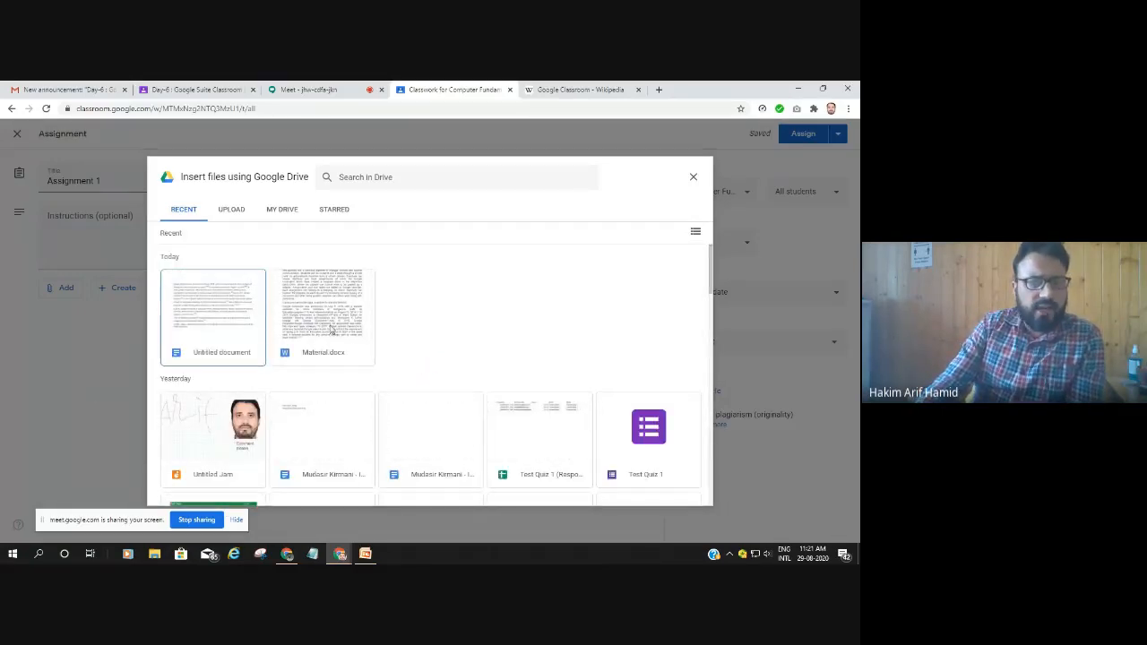
click(224, 329)
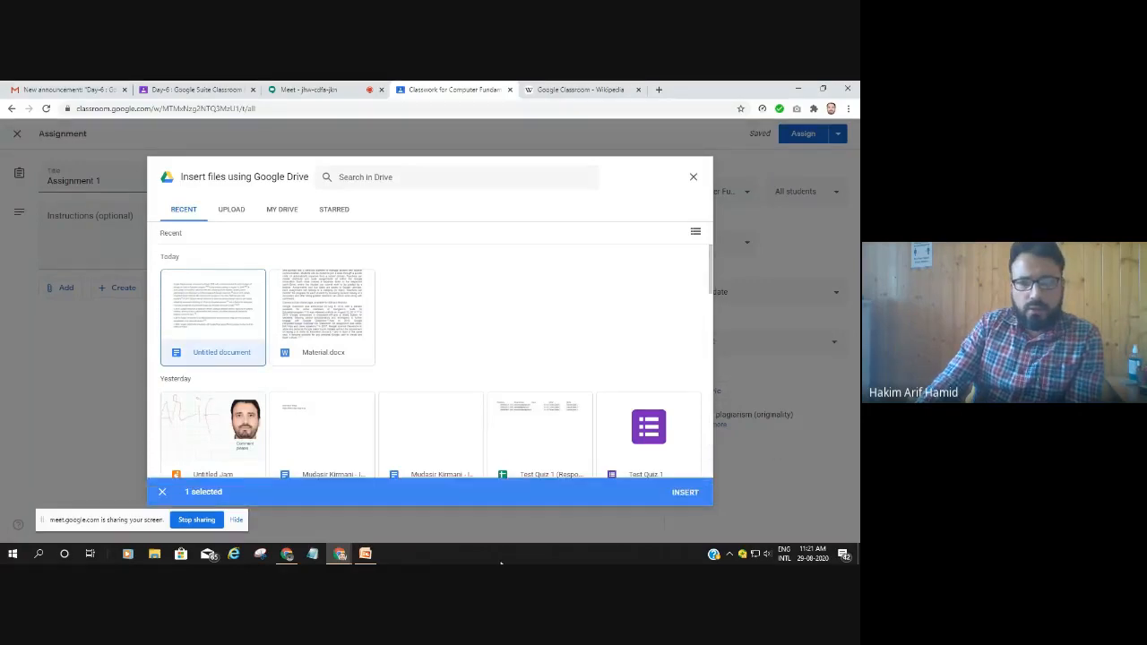
click(686, 492)
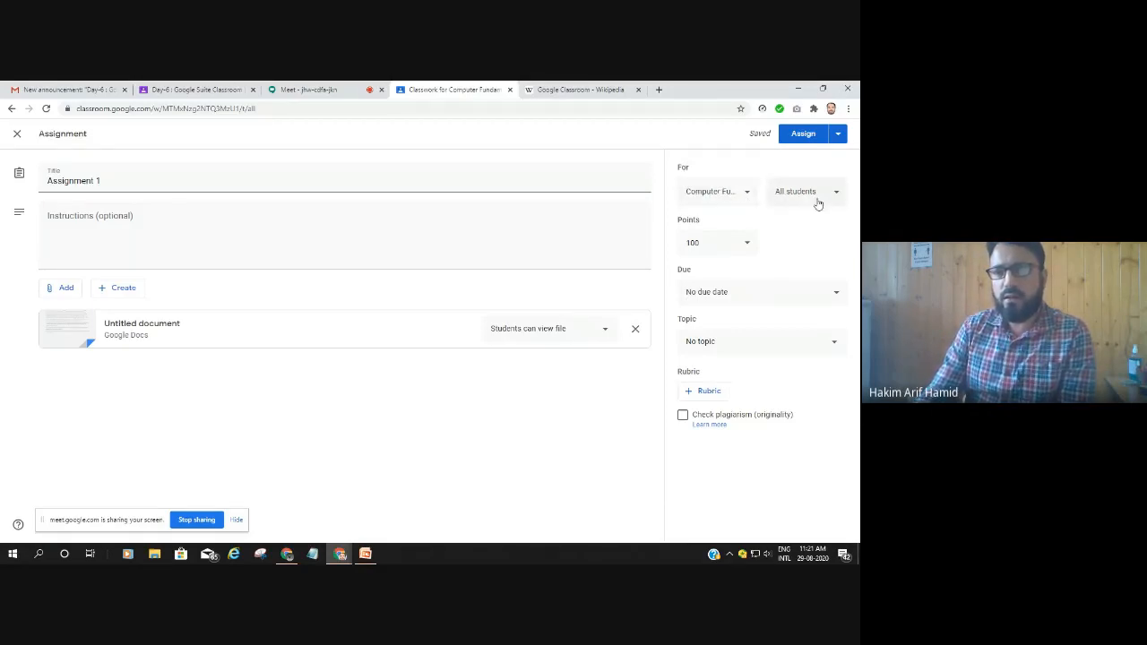
Set the points for Assignment 1 to 10
click(712, 244)
key(BackSpace)
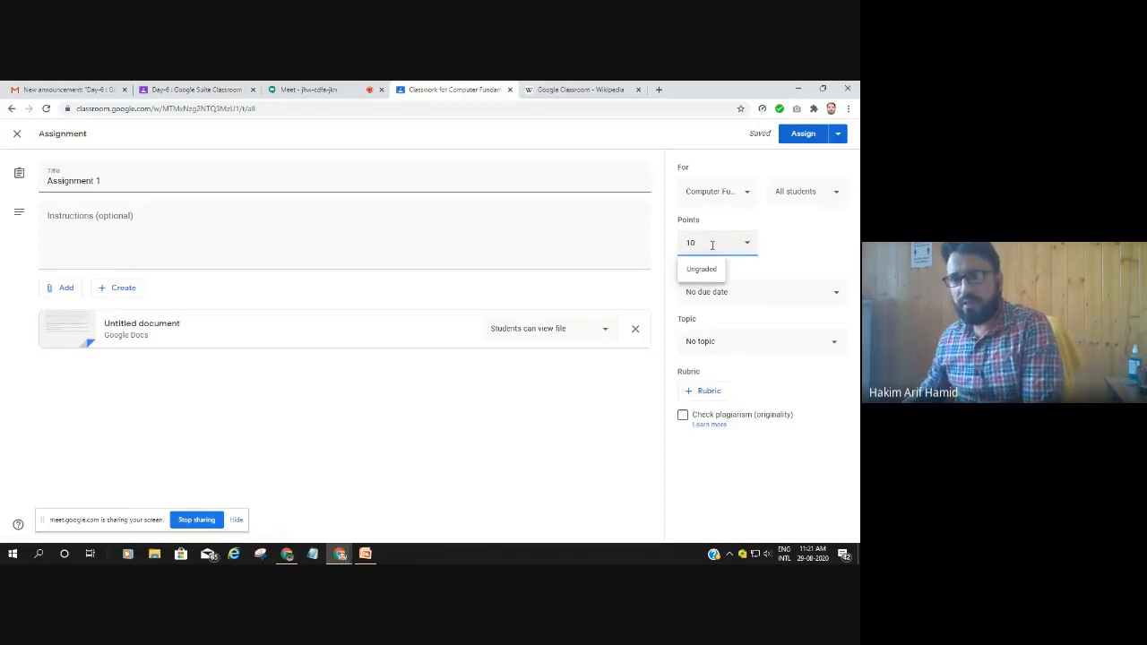
click(498, 454)
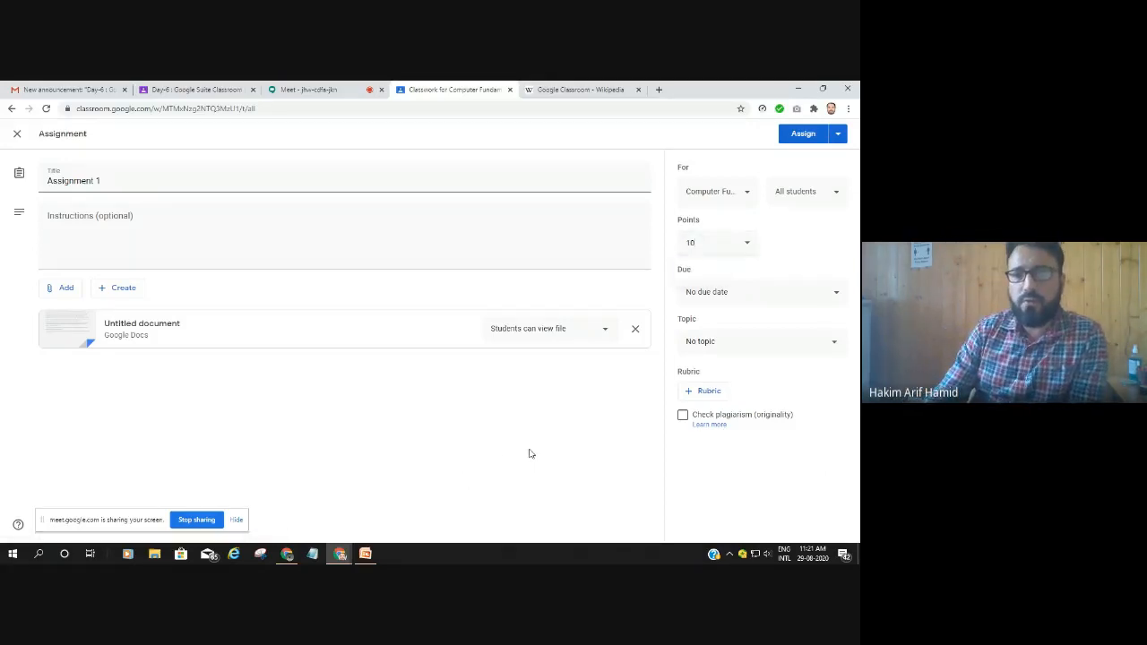
Set Assignment 1's due date to Aug 31, 2020 at 4:00 PM and its topic to Assignments
click(704, 294)
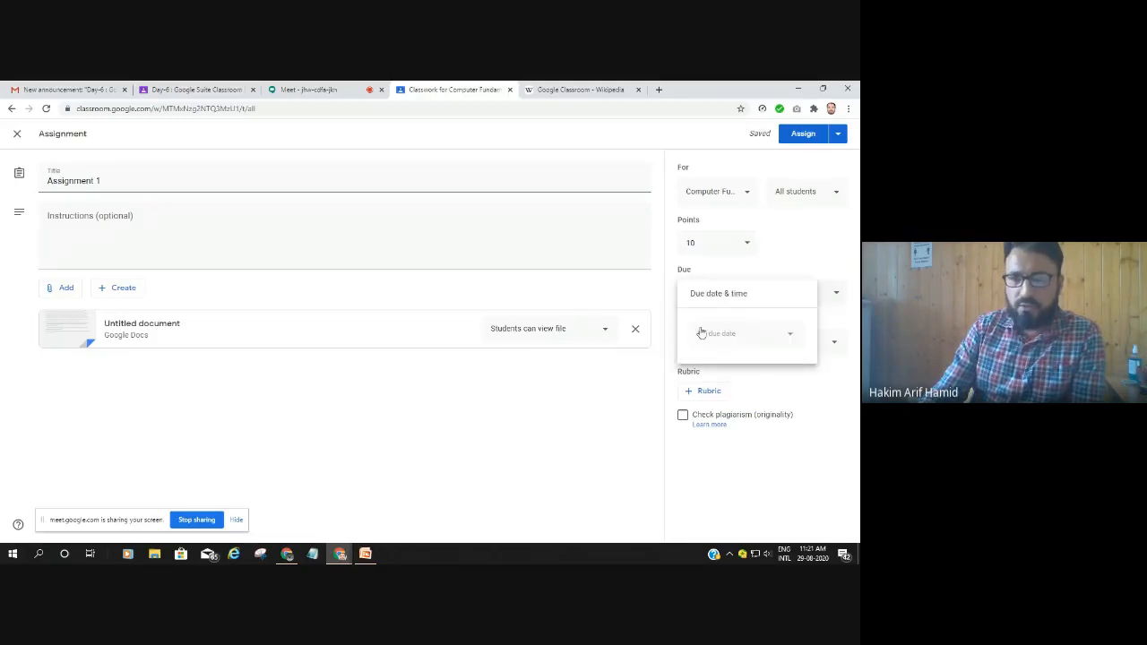
click(705, 339)
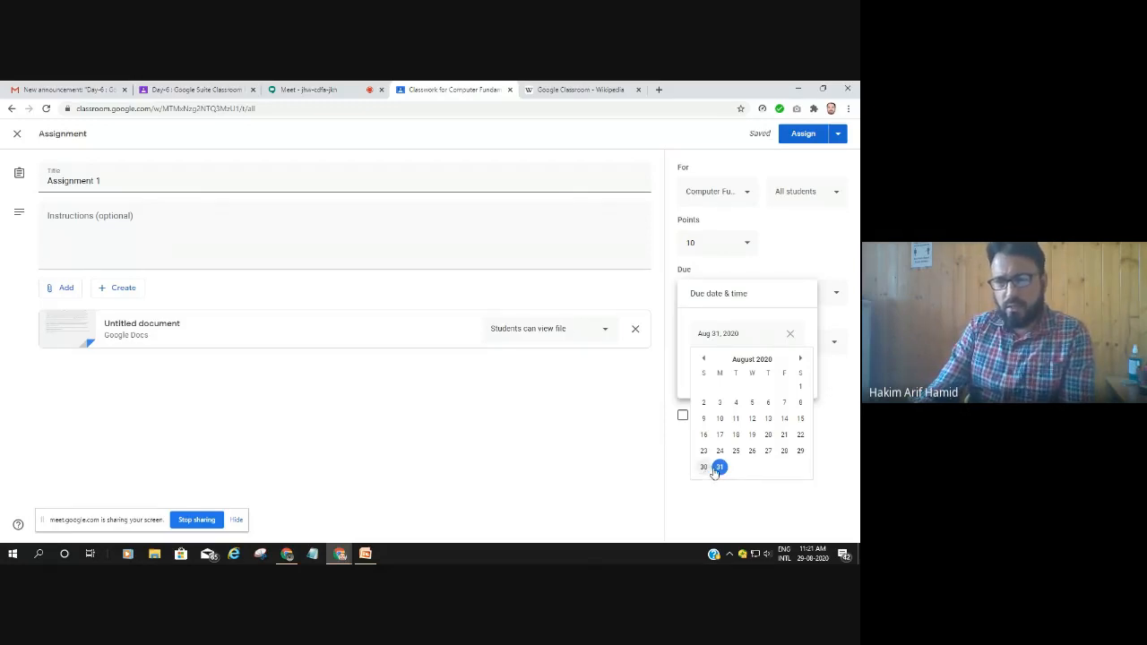
click(719, 468)
click(723, 366)
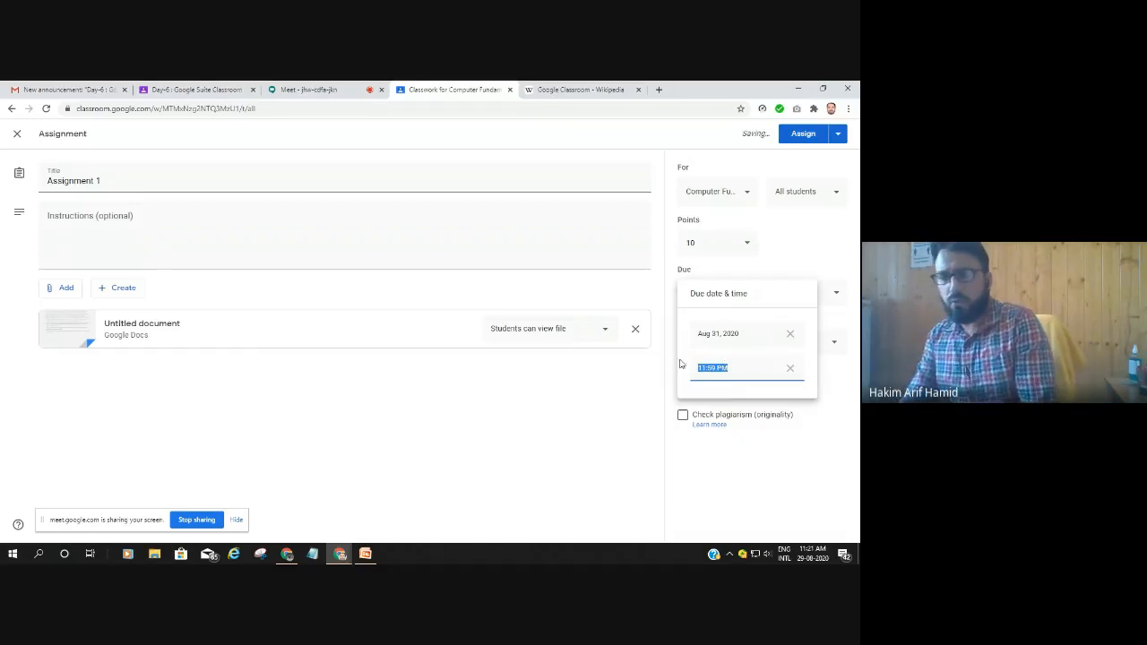
click(704, 368)
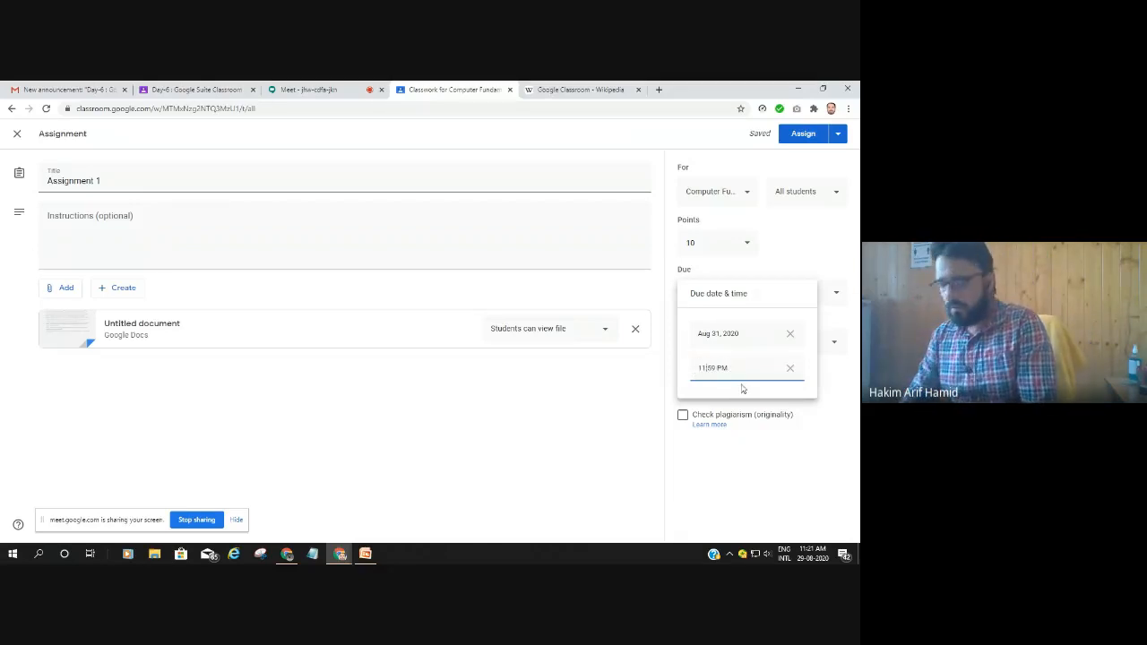
key(BackSpace)
key(BackSpace)
text(4)
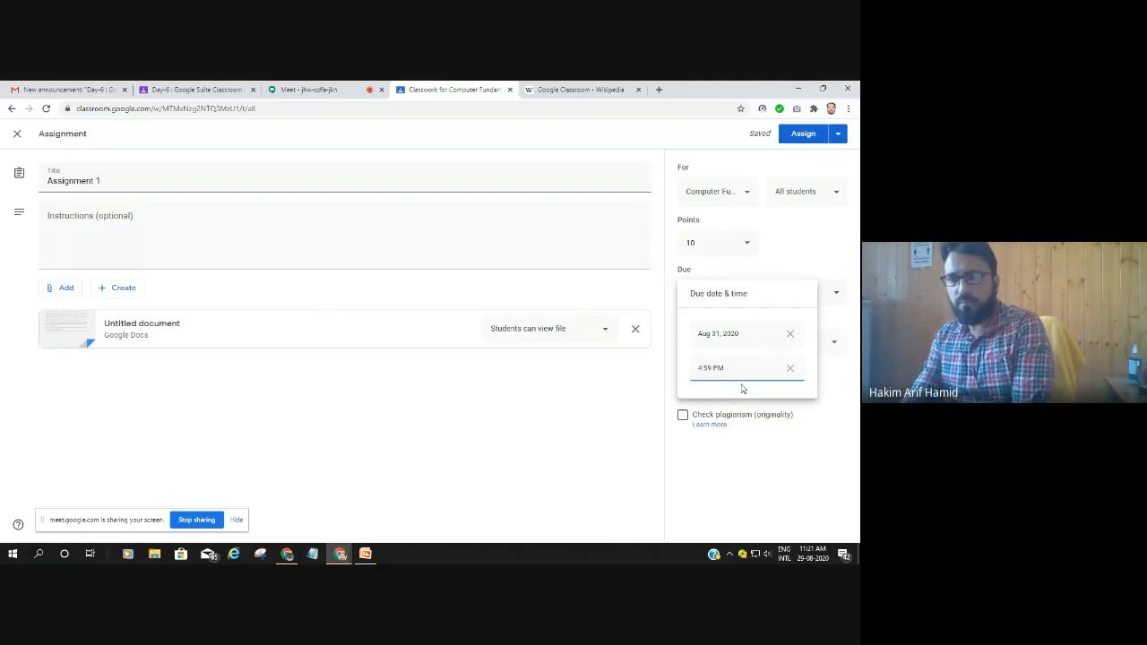
double_click(707, 368)
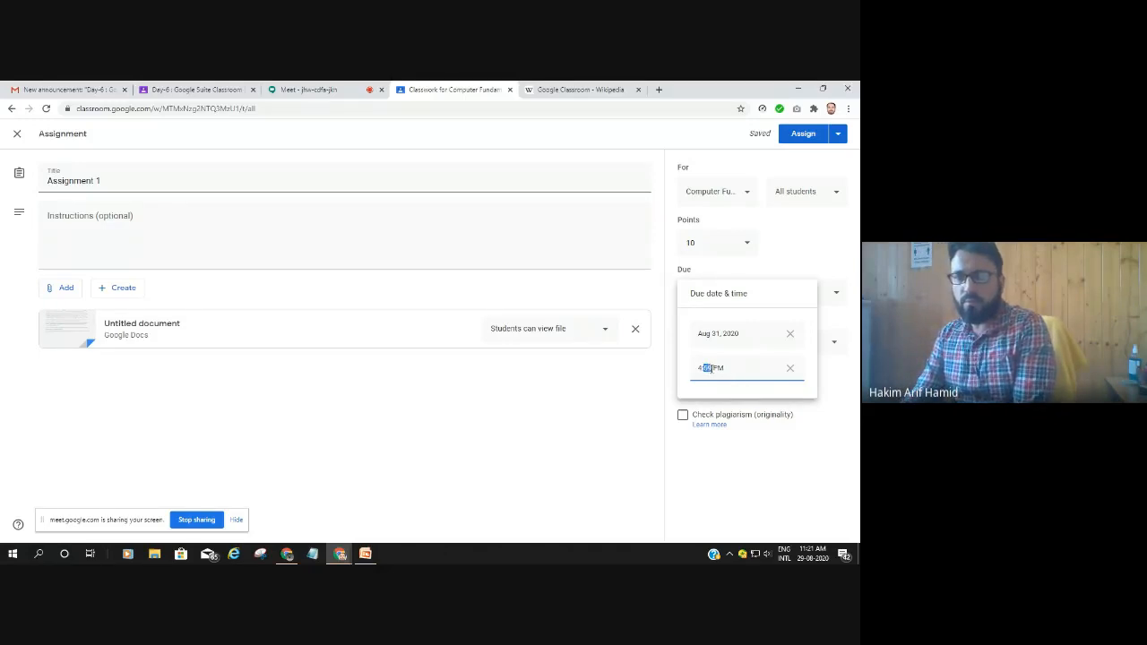
text(00)
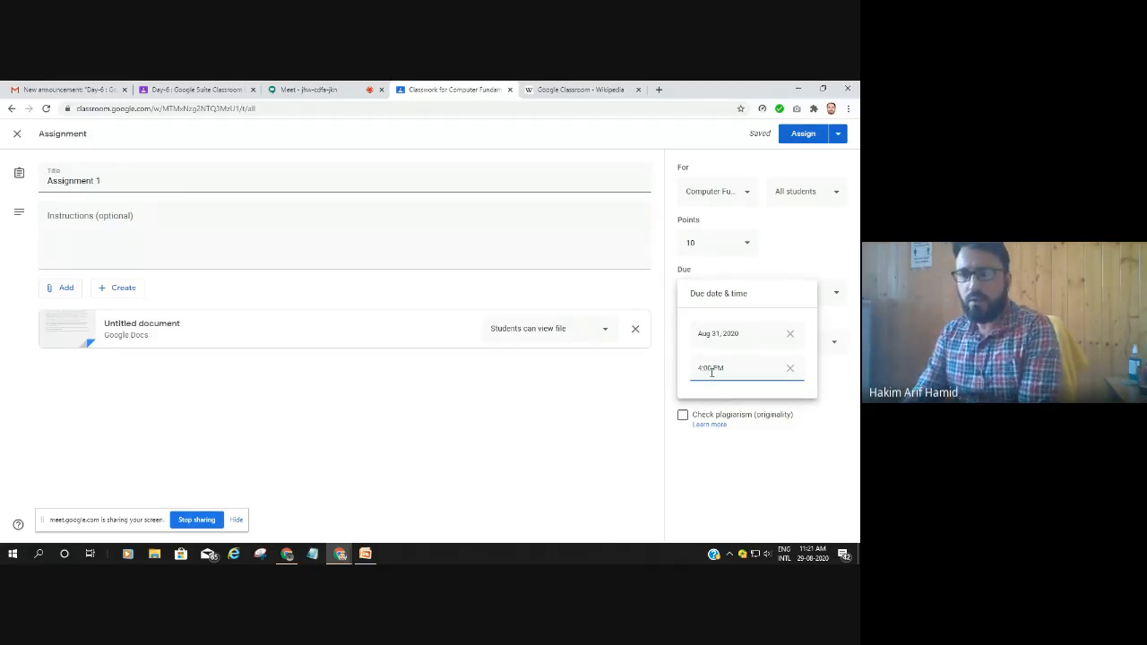
click(550, 453)
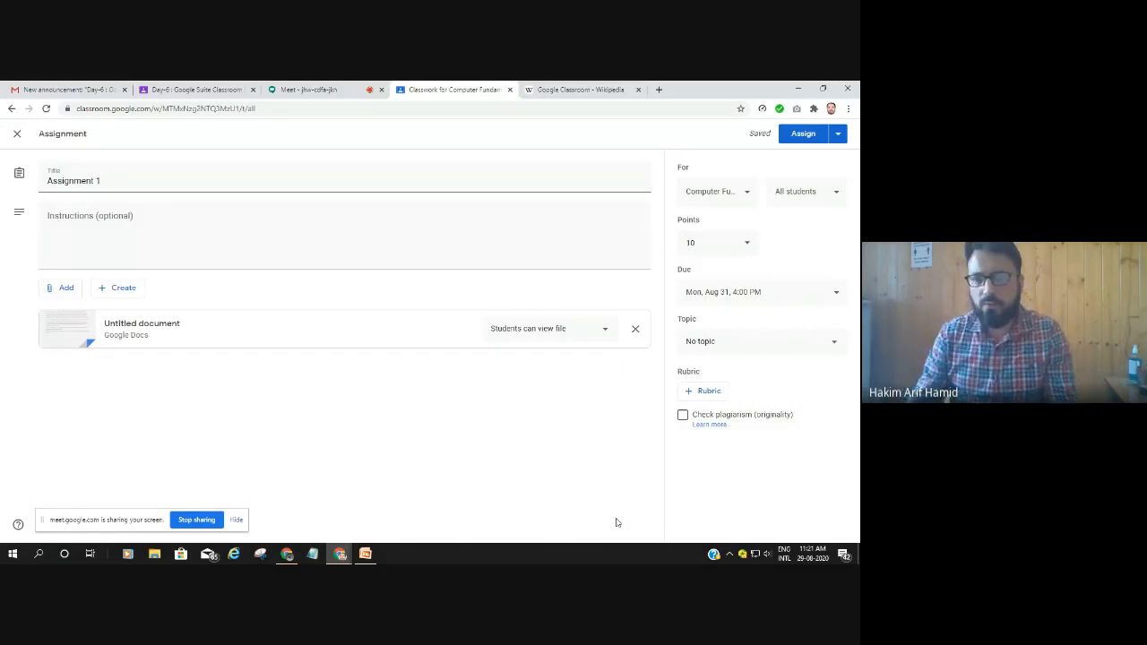
click(719, 347)
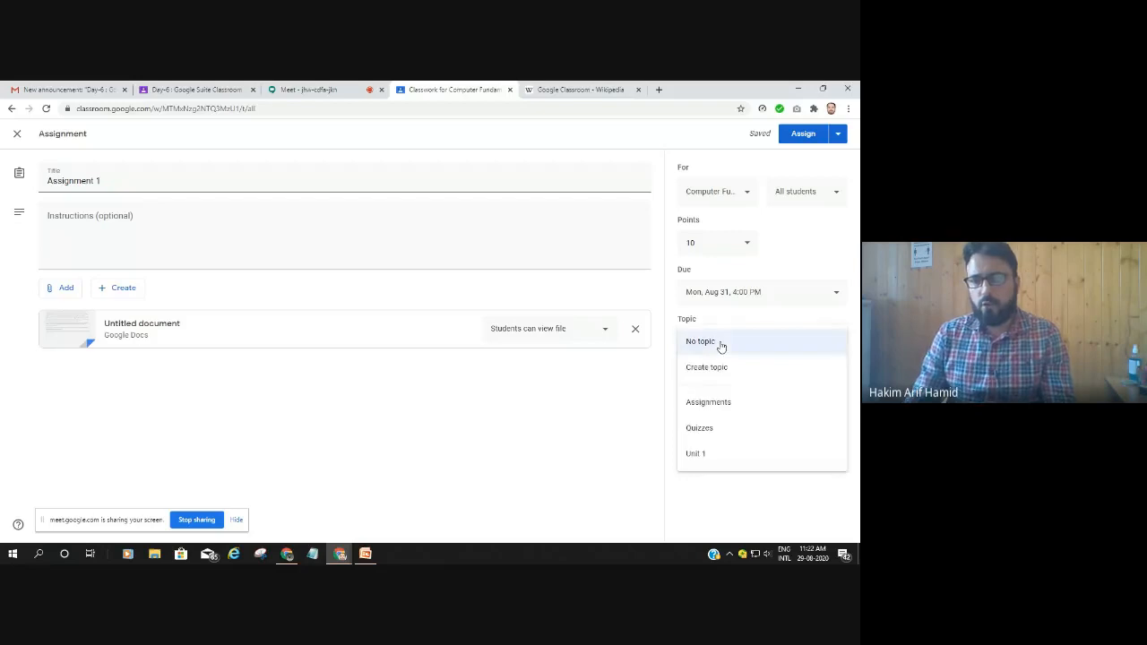
click(717, 402)
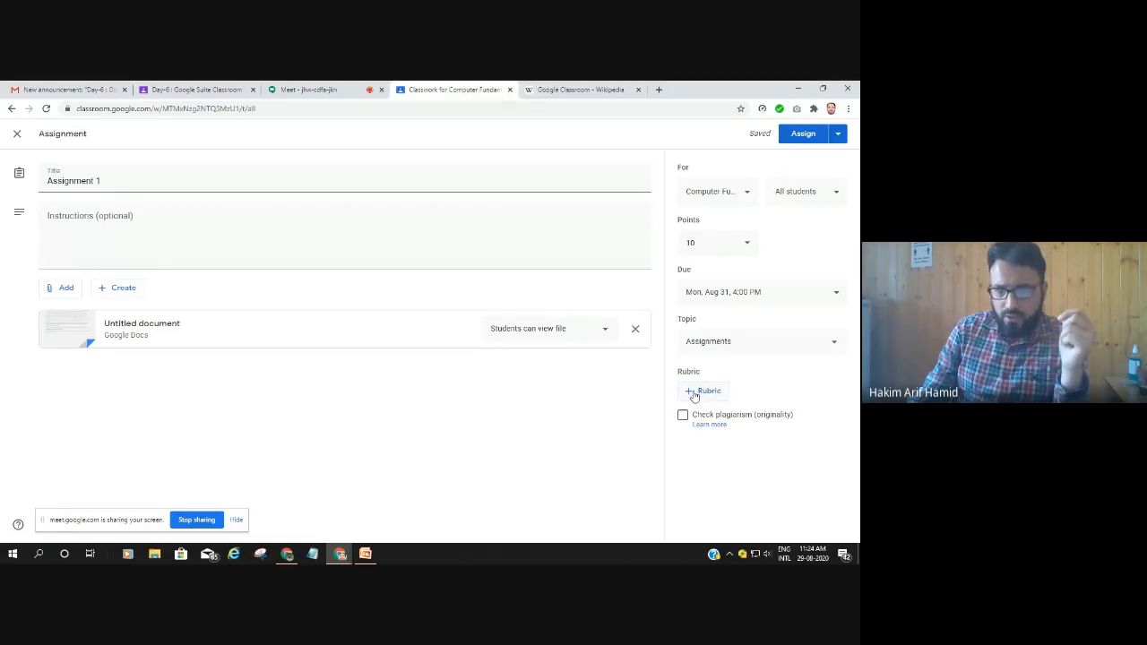
Create a rubric for Assignment 1 with the criterion title "Rubric 1", leaving the criterion description empty
click(693, 395)
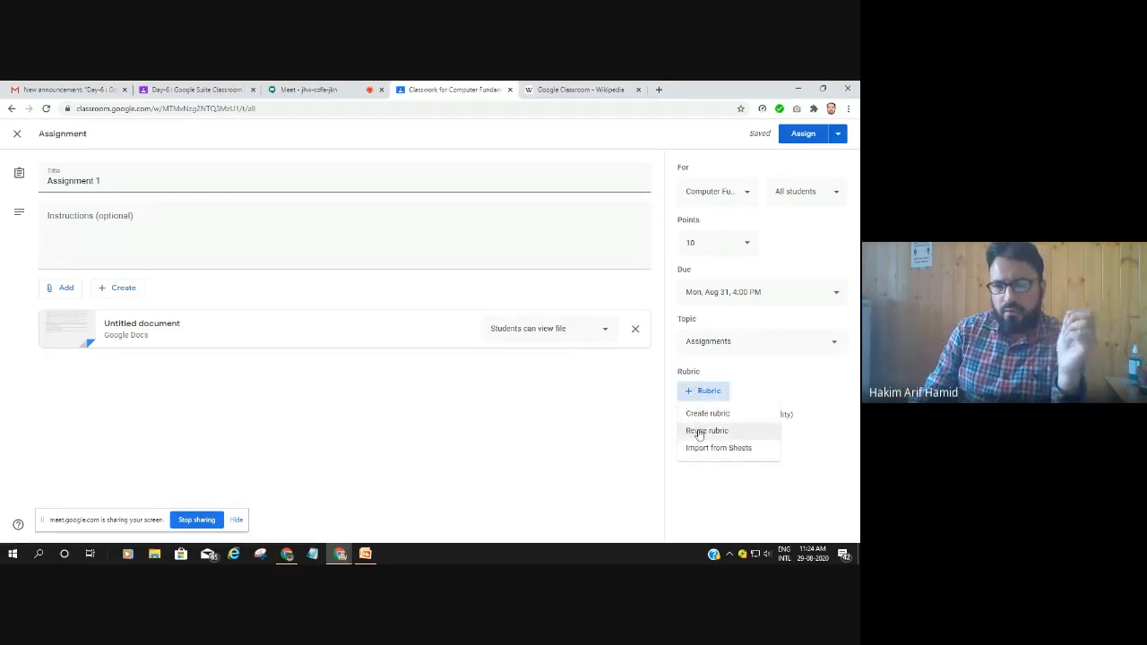
click(706, 415)
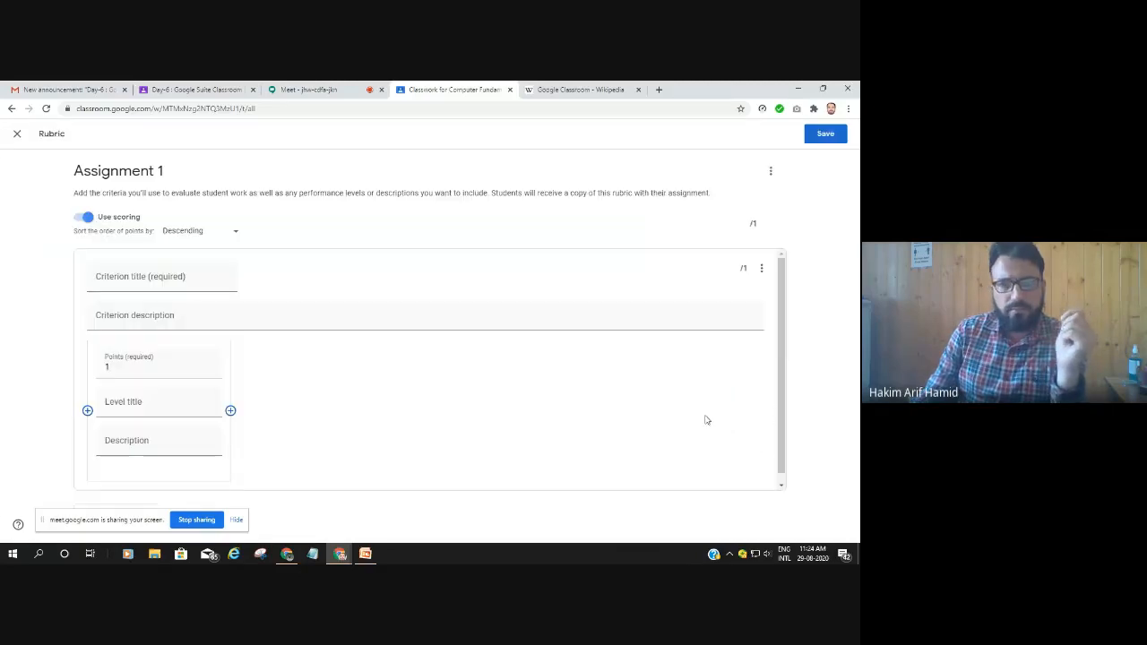
click(138, 279)
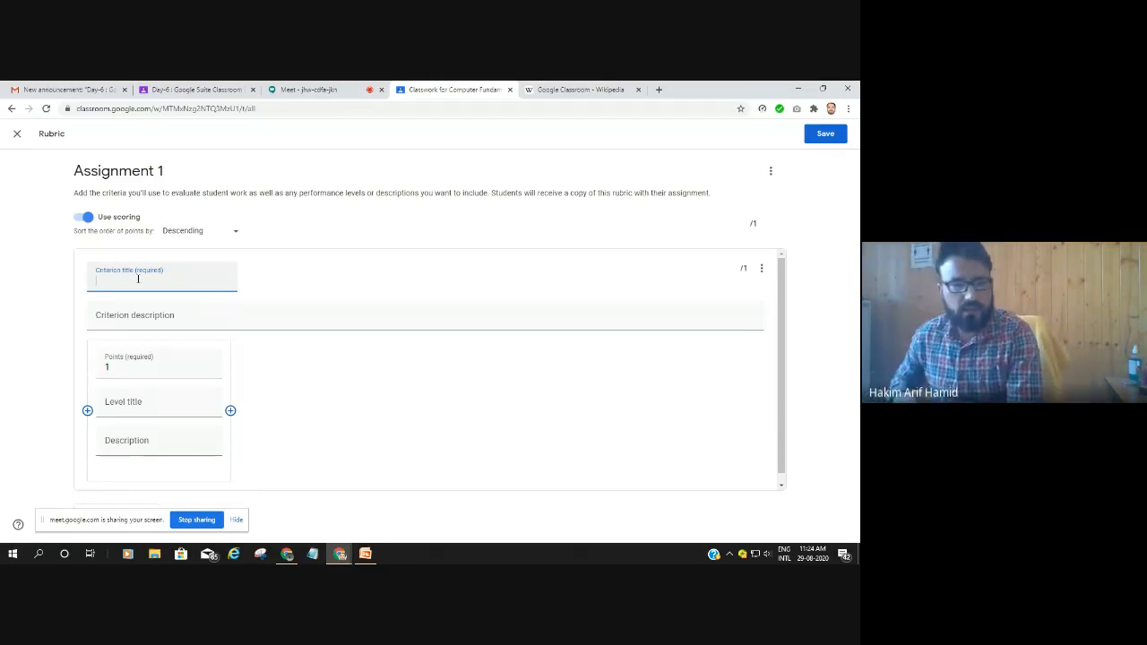
text(R)
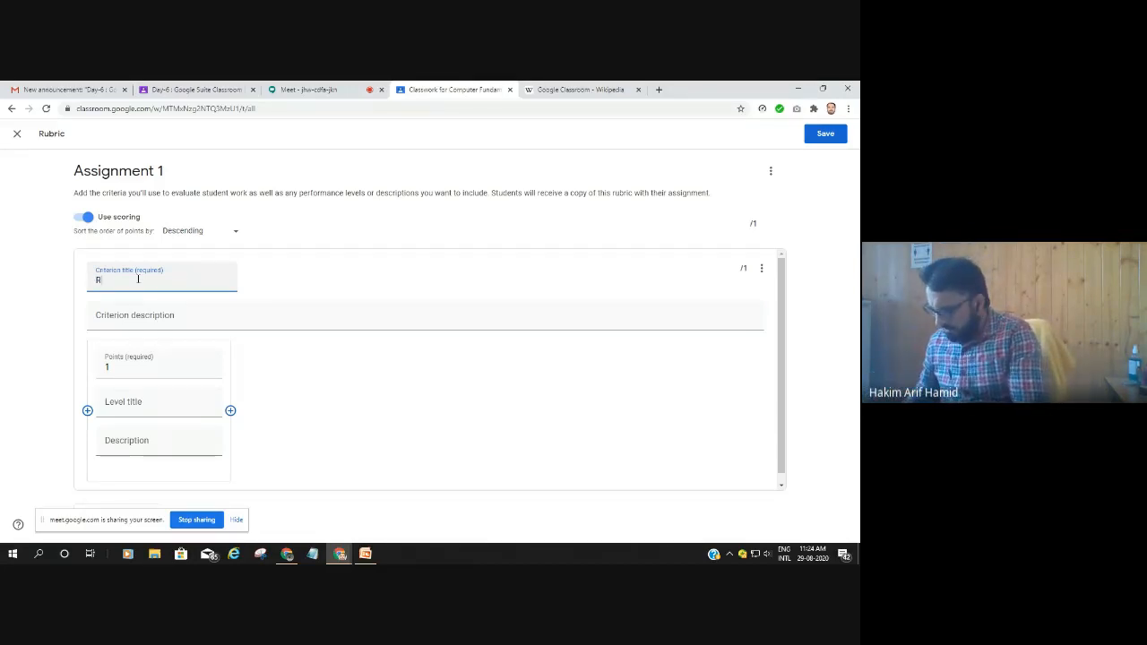
text(ubric 1)
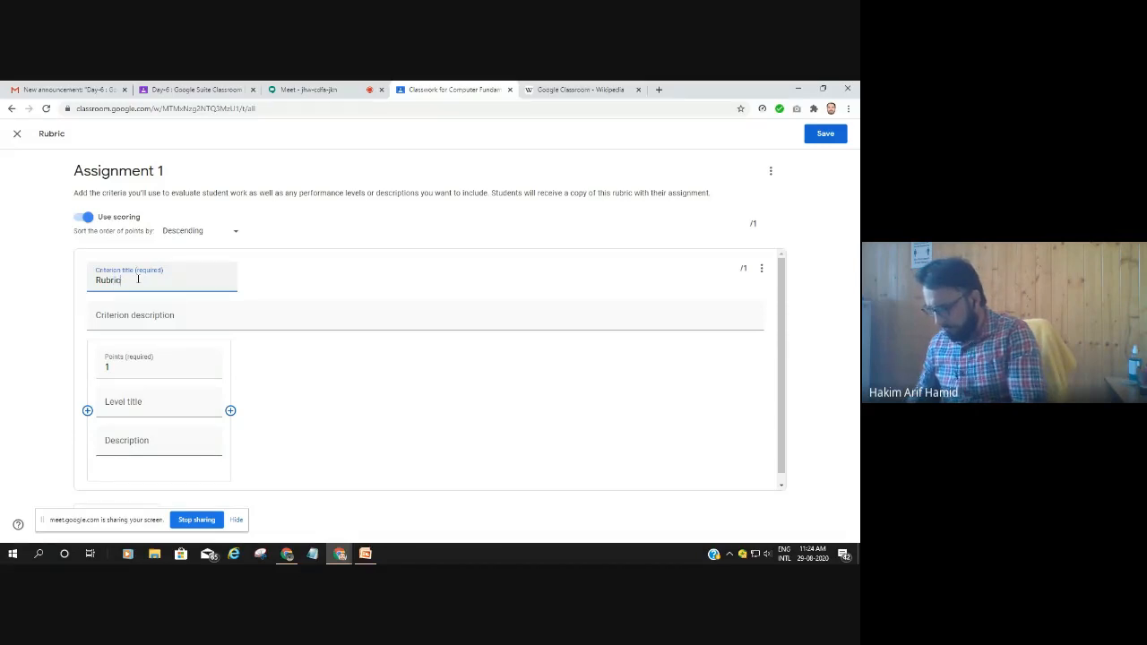
click(142, 305)
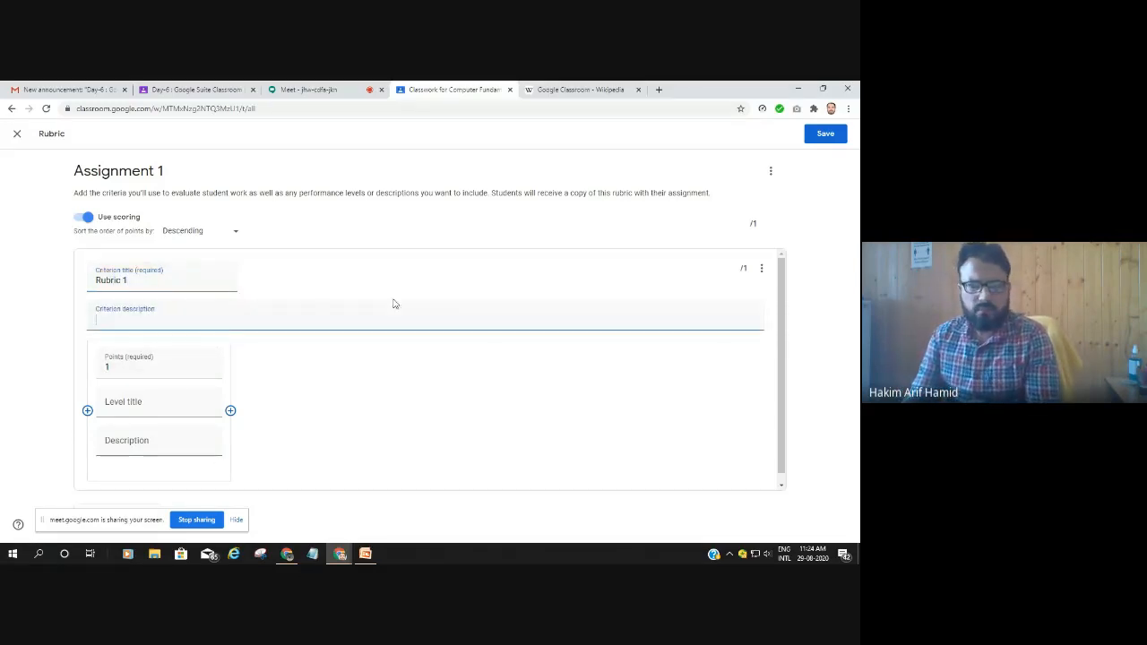
Set the first level of Rubric 1 to 10 points with the level title "Excellent"
click(136, 369)
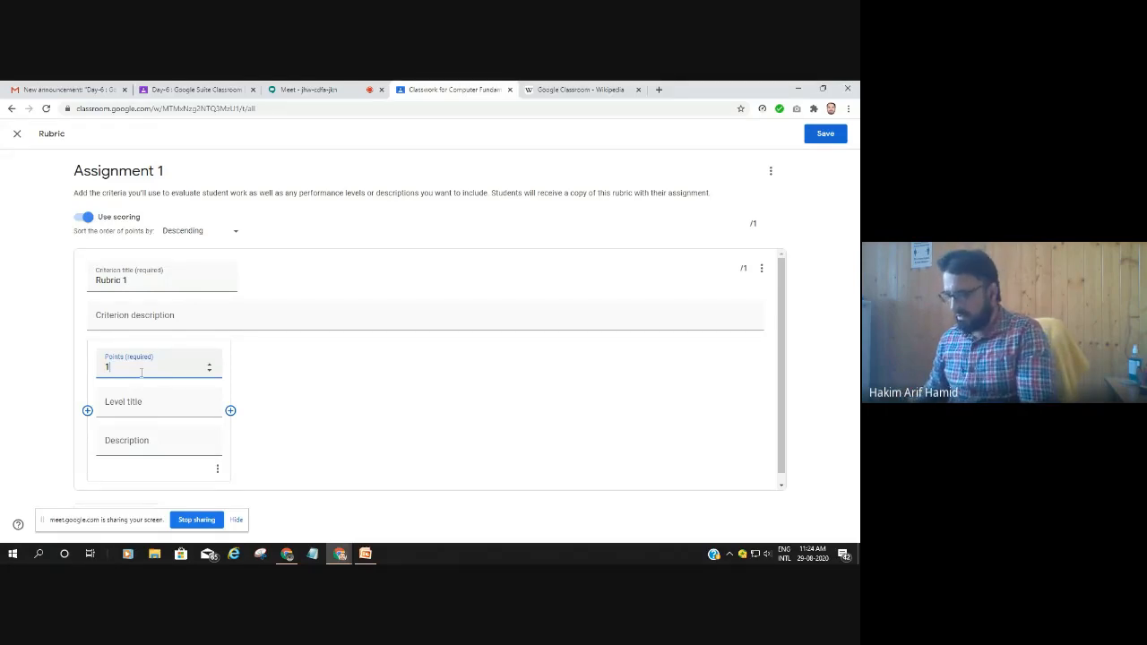
text(0)
click(130, 404)
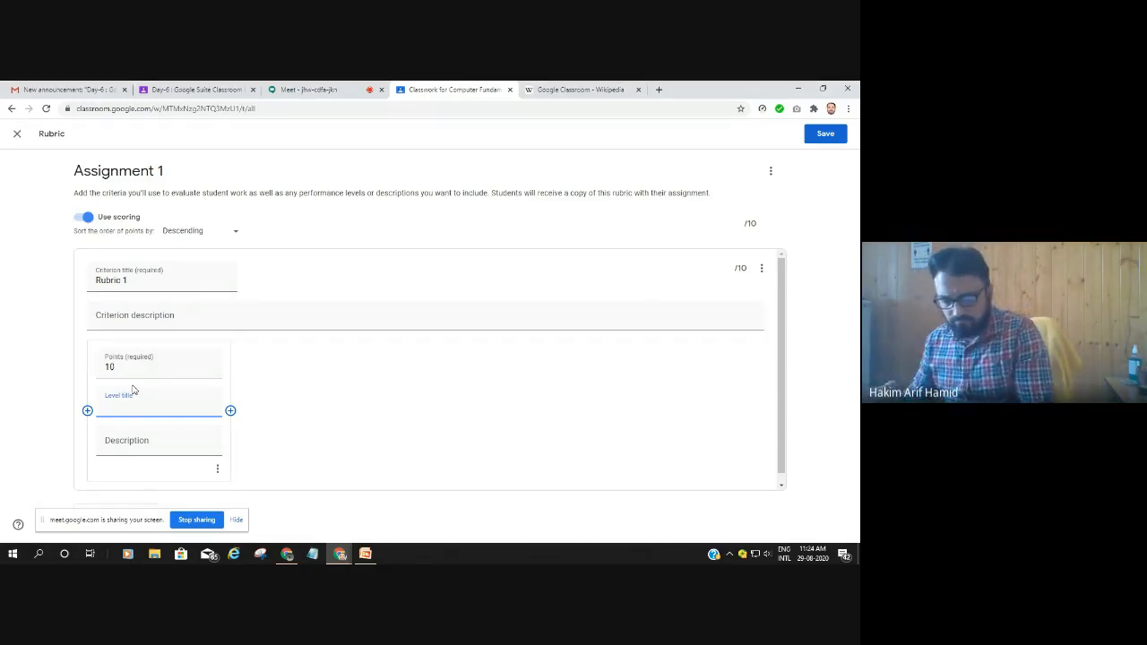
text(Exc)
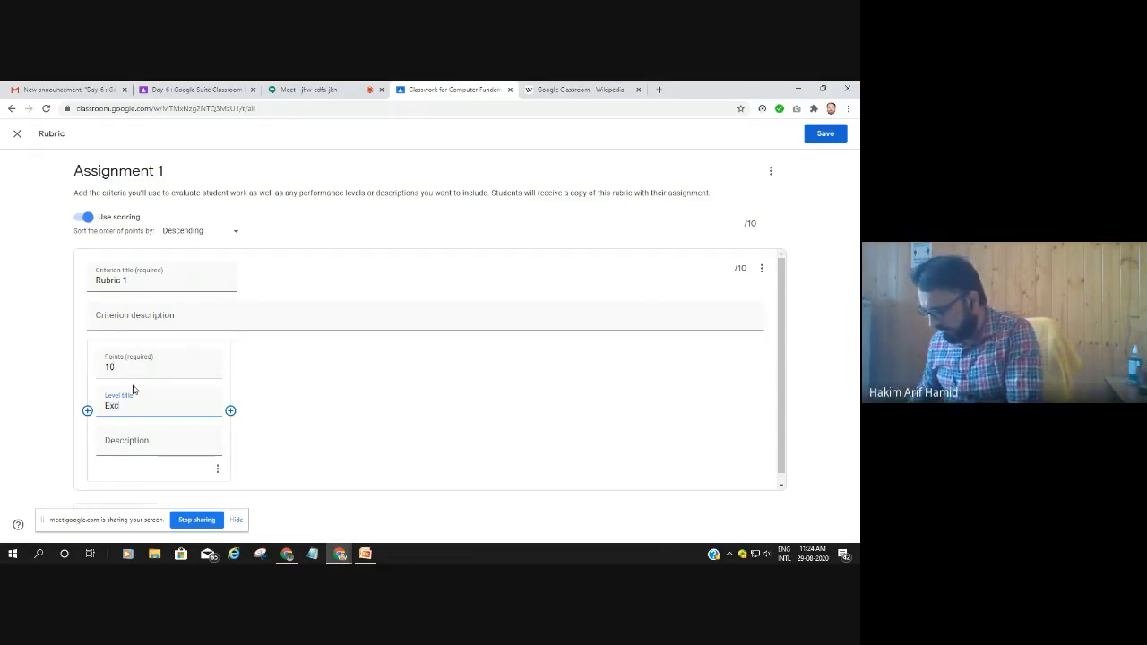
text(ellent)
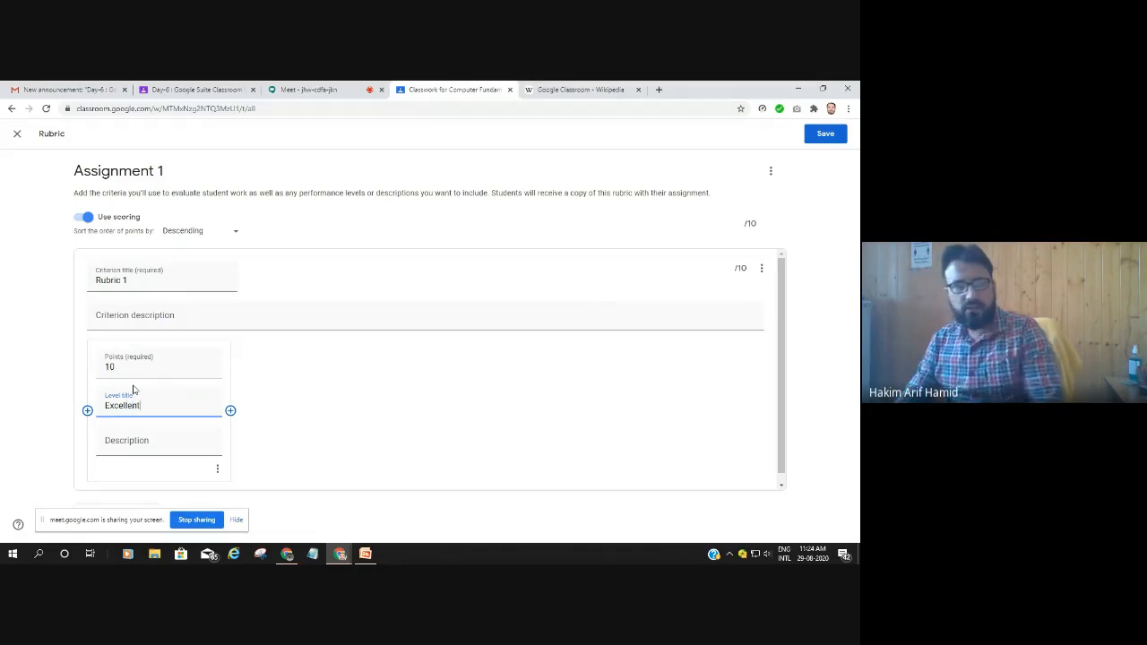
Describe the Excellent level as "All required expalnation done. Examples given."
click(146, 442)
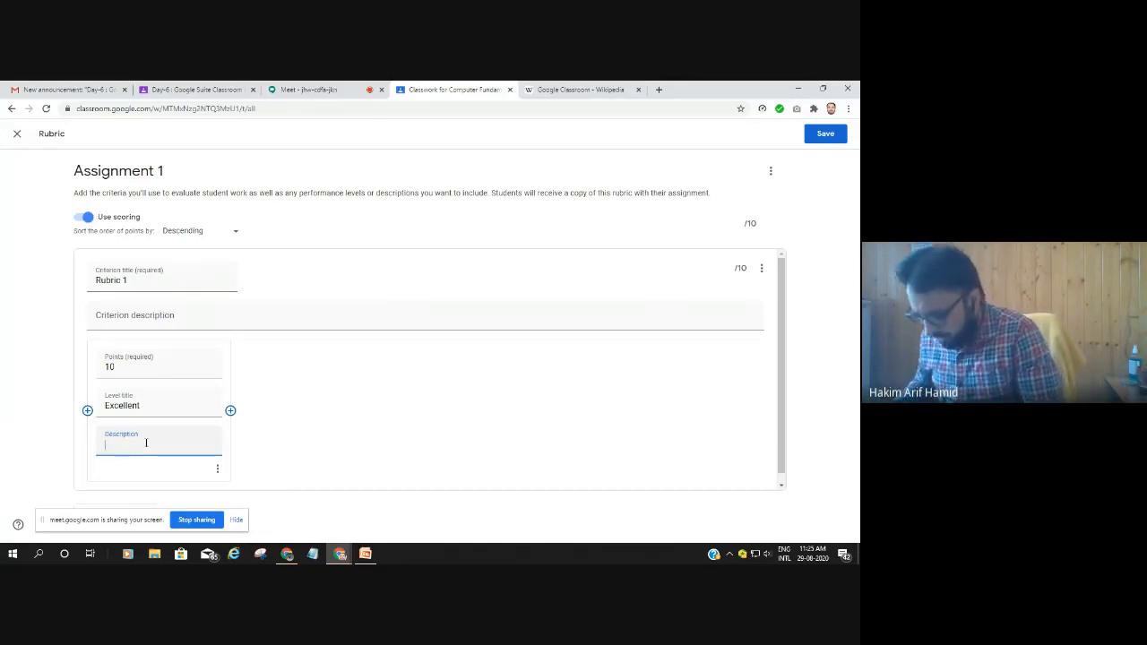
text(All re)
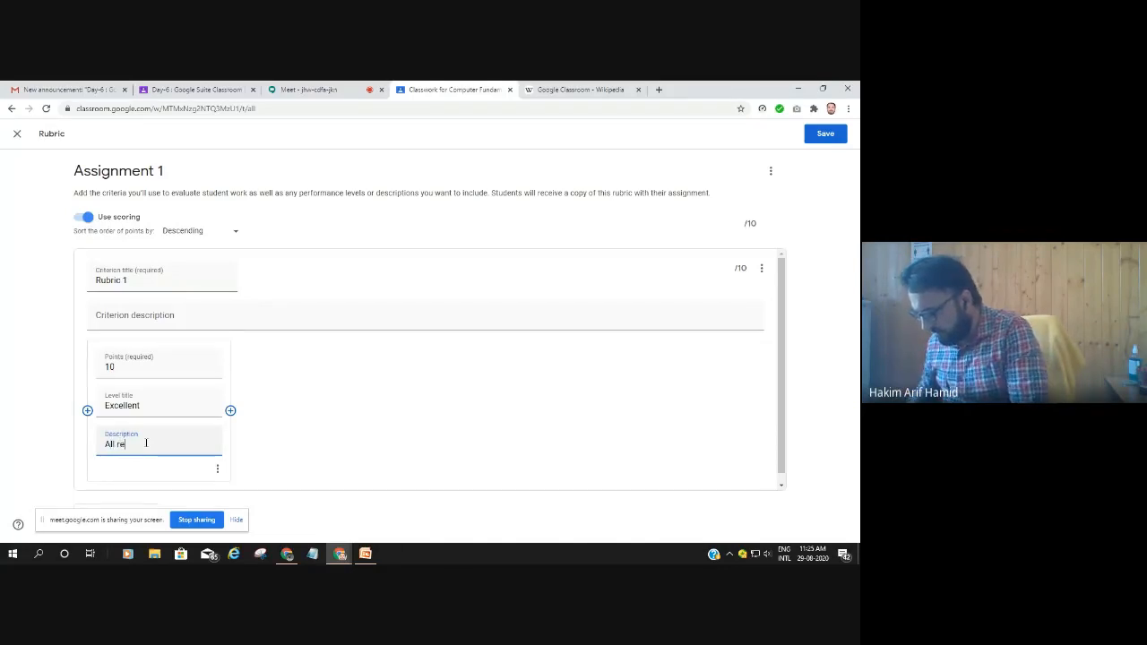
text(quire)
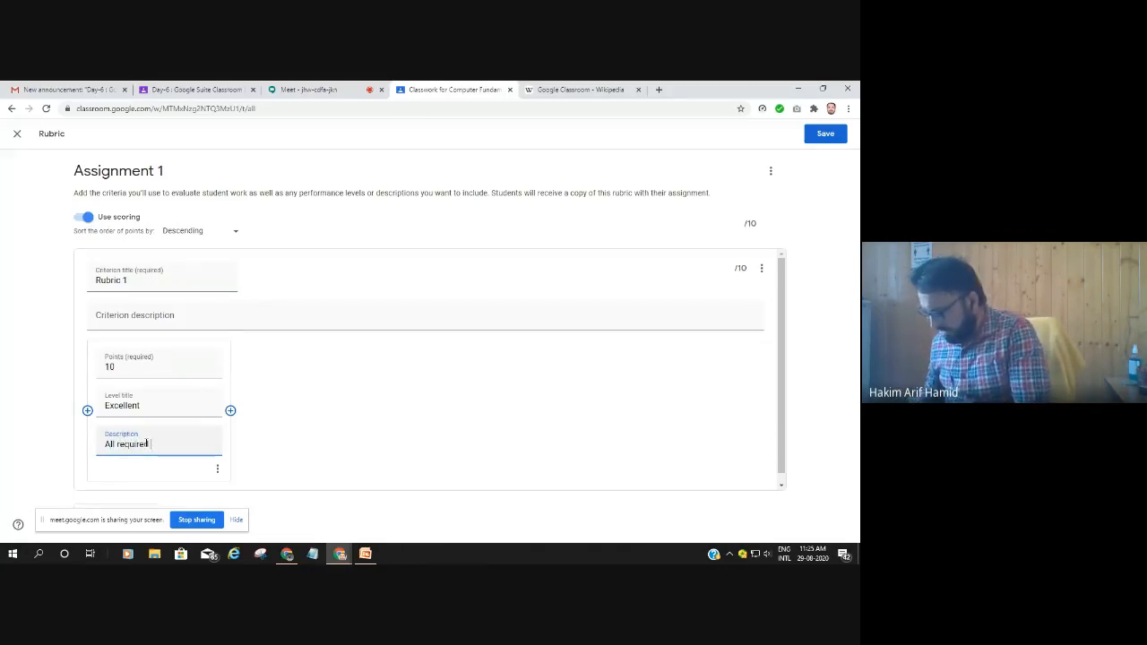
text(d expal)
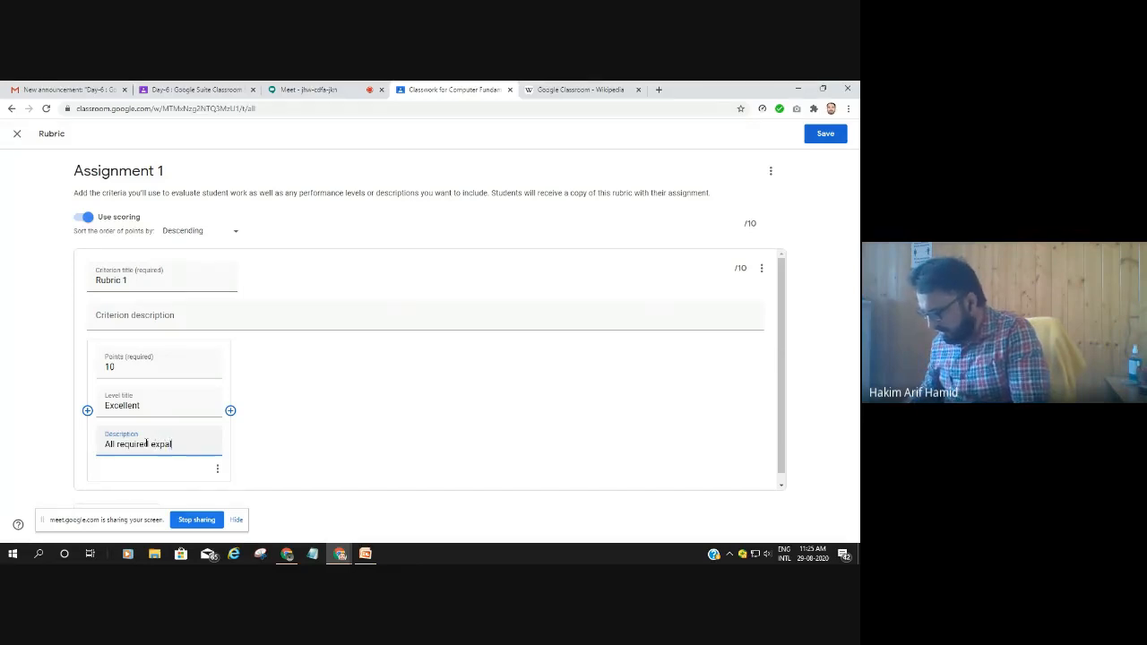
text(nation d)
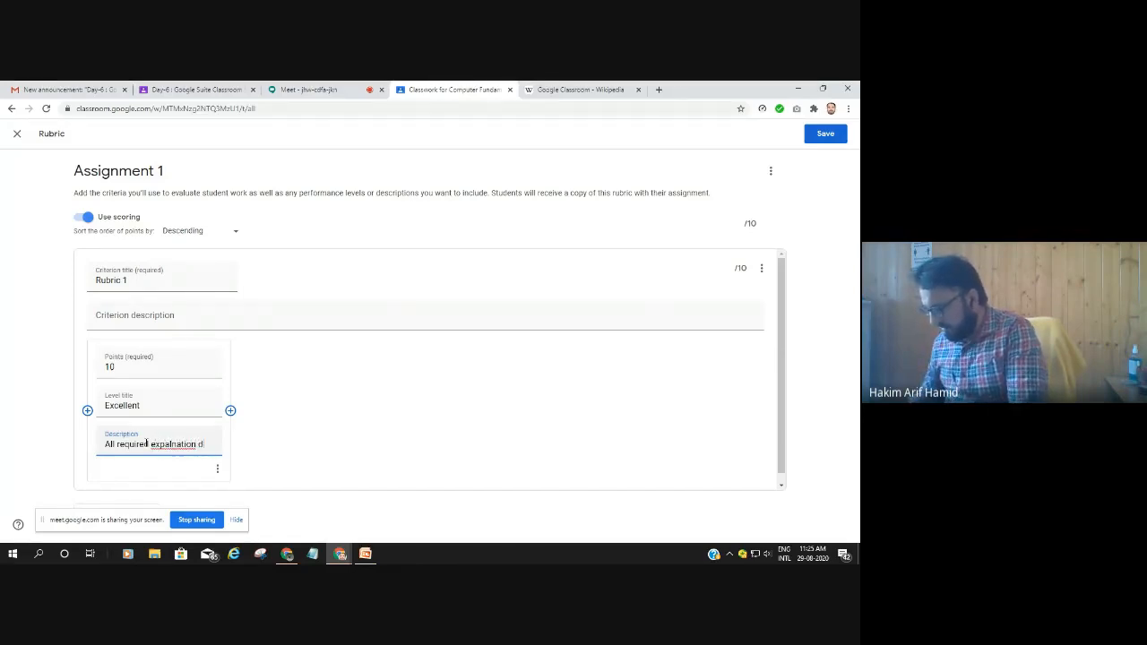
text(one. )
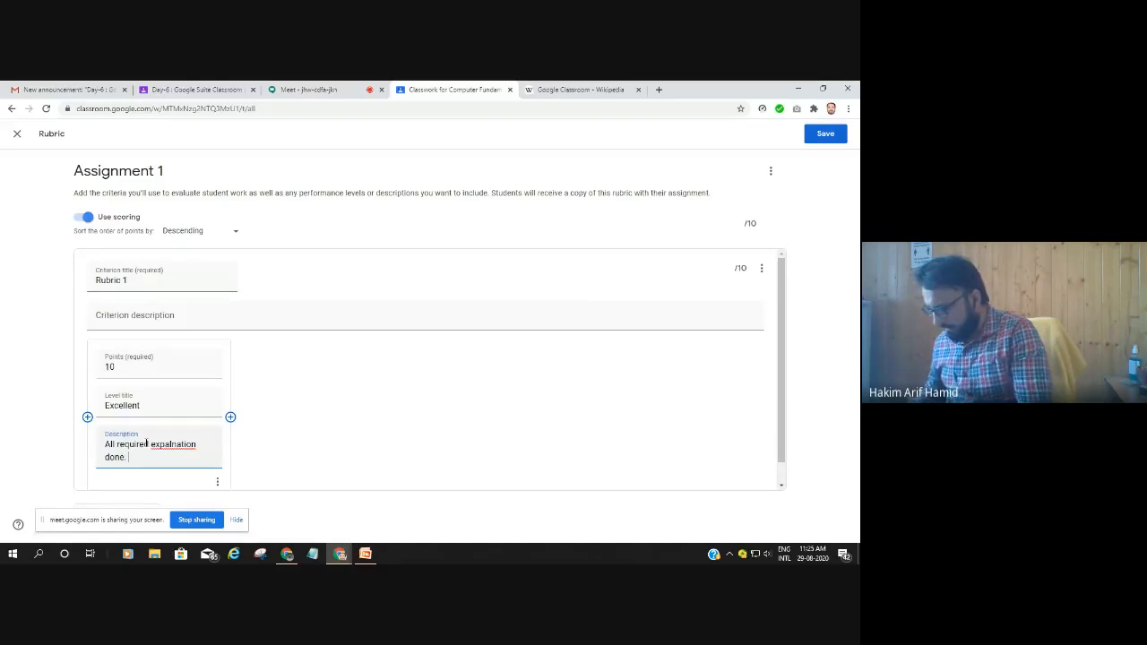
text(Examp)
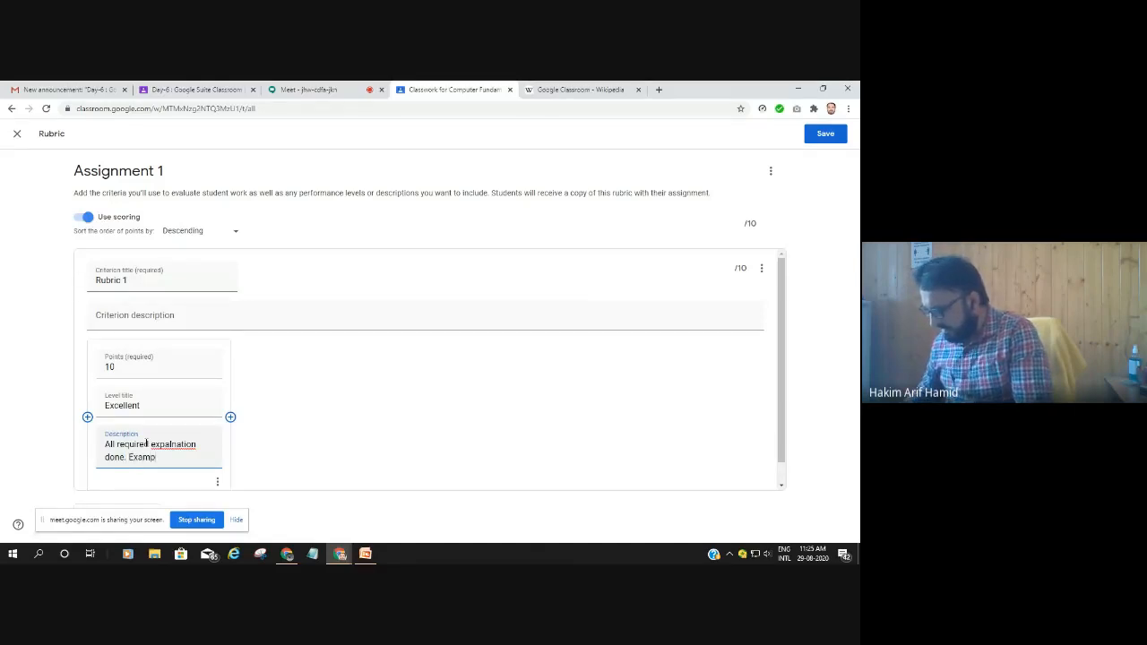
text(les given.)
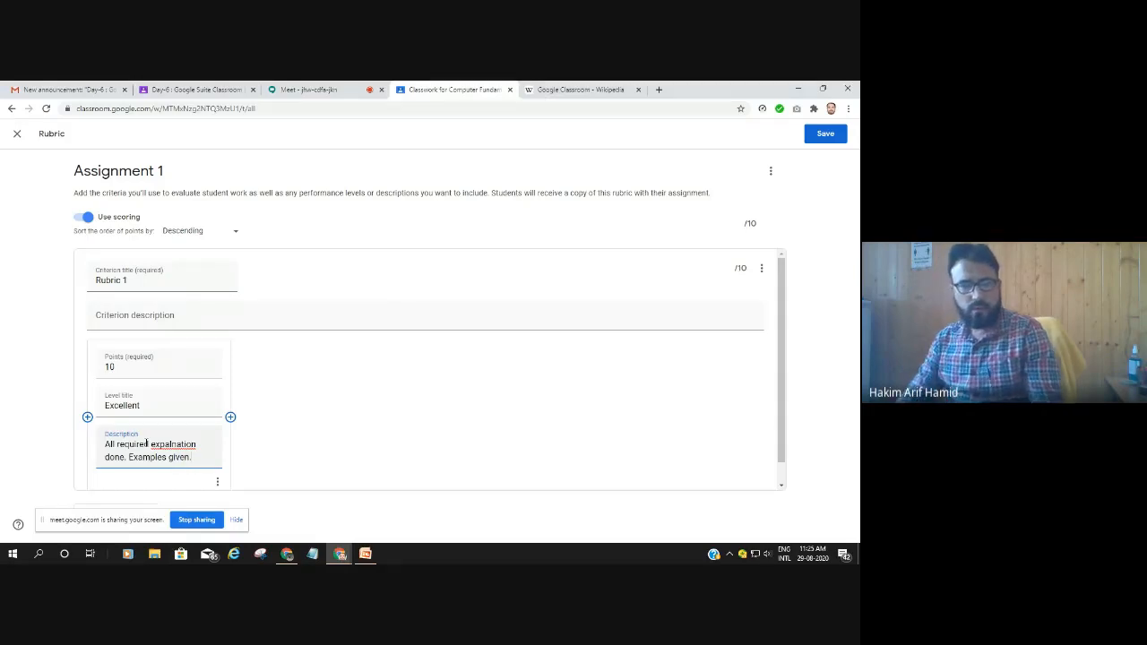
Add a second level after Excellent worth 8 points with the level title "Proficient"
click(230, 417)
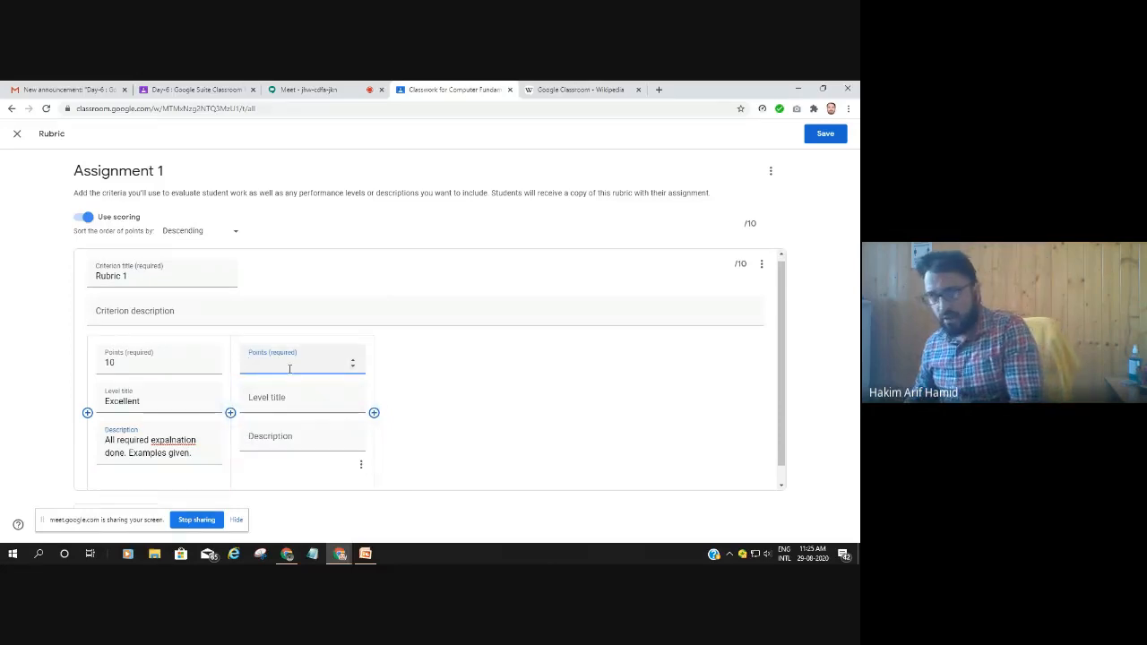
text(8)
click(289, 400)
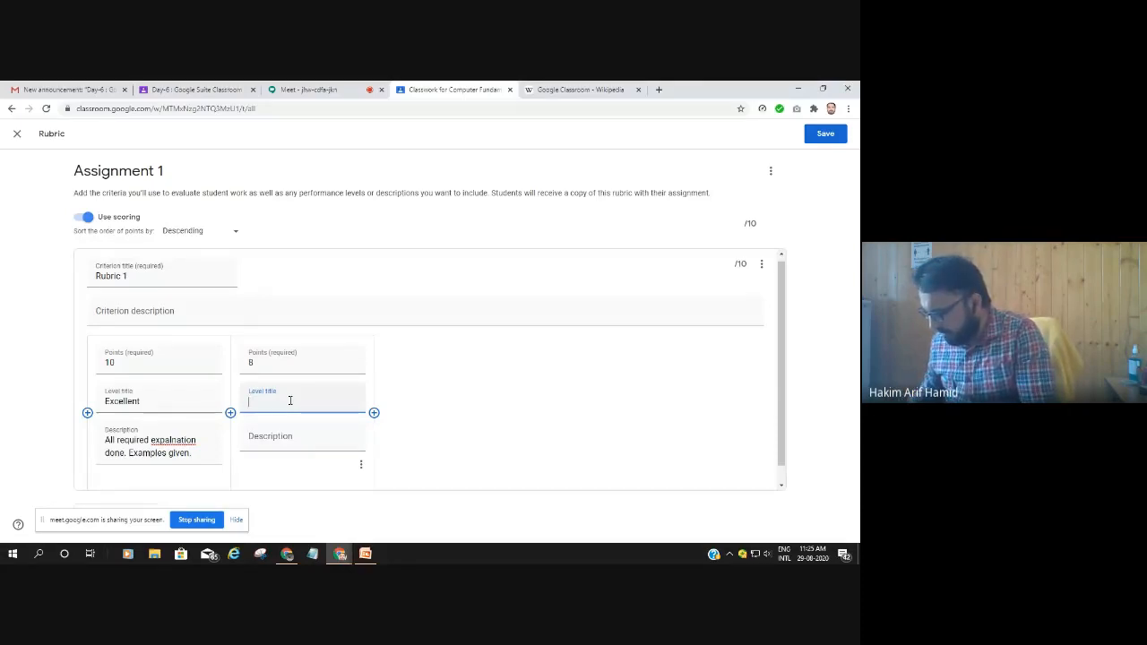
text(Profi)
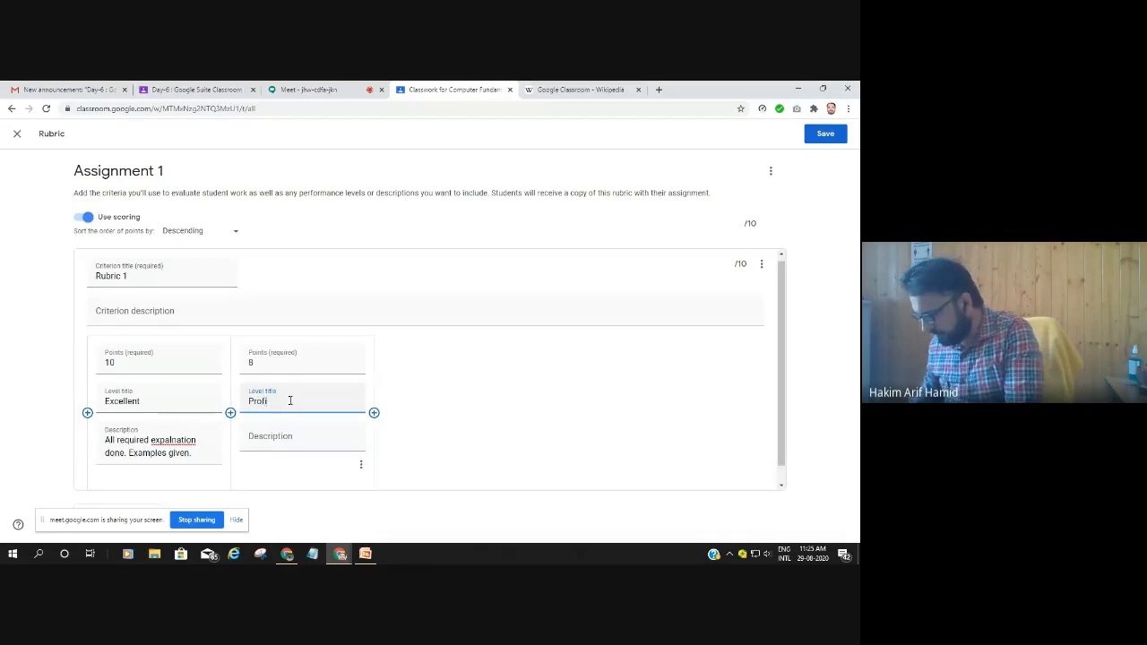
text(cient)
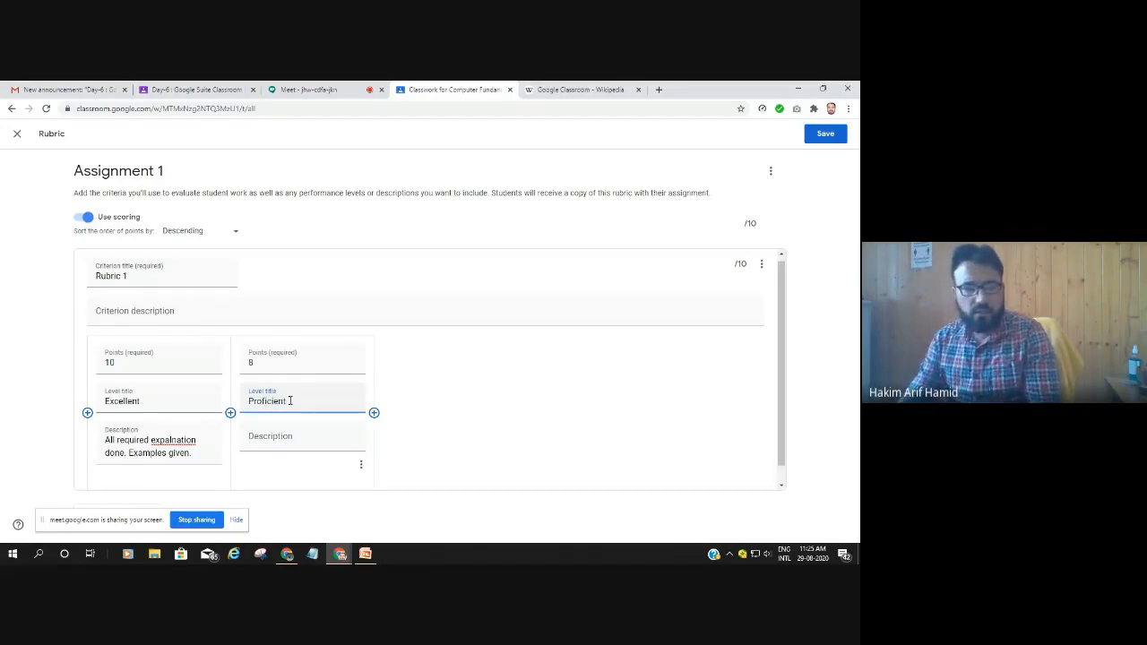
Fill the Proficient level's description with "All required expalnation done." copied from the Excellent level
click(292, 438)
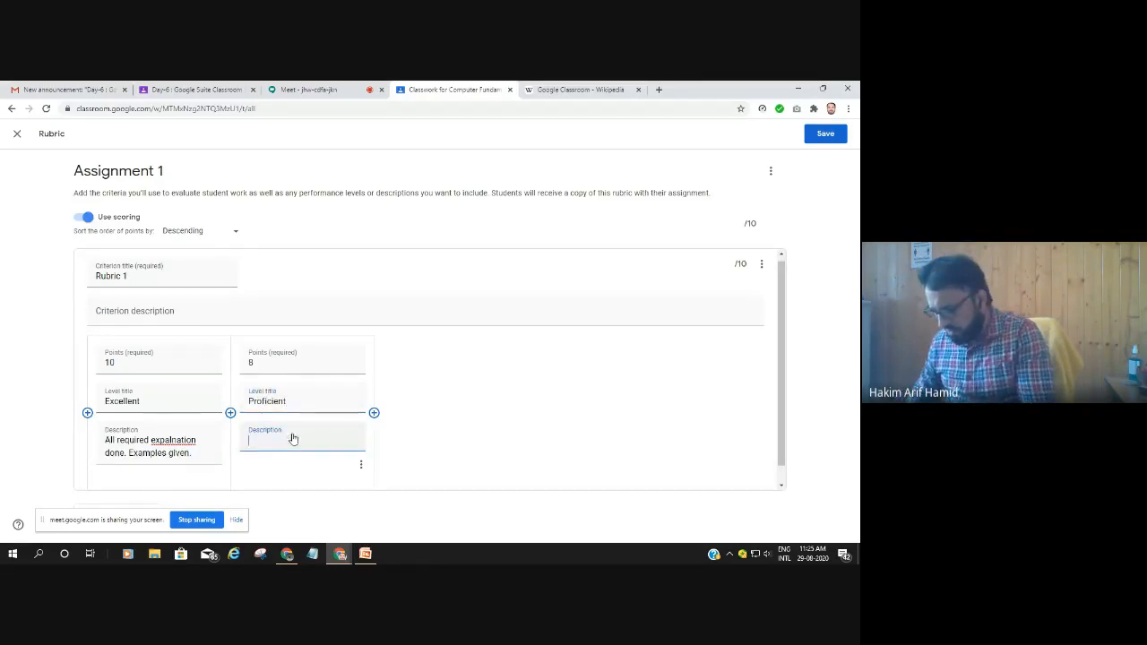
text(All re)
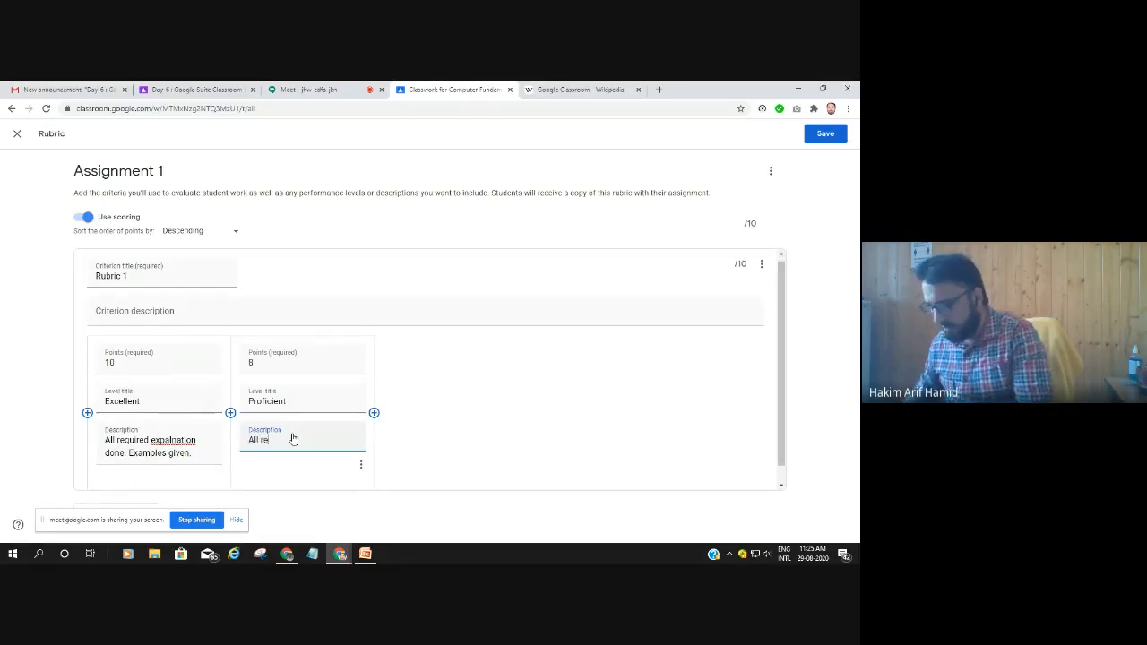
click(105, 438)
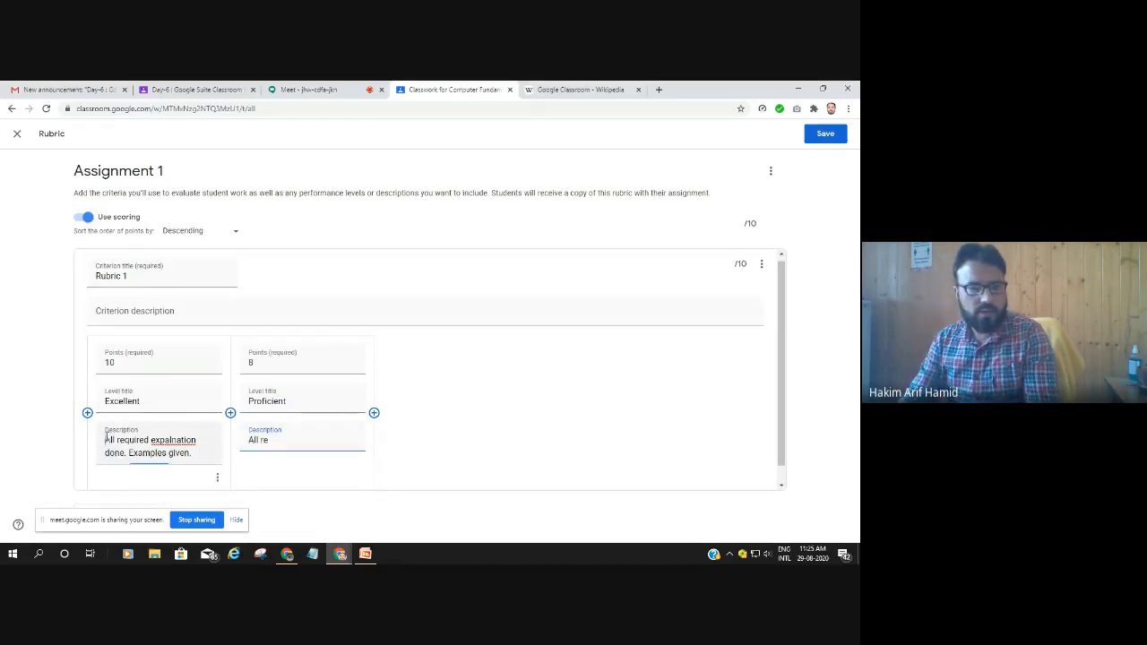
drag(106, 438, 130, 452)
key(ctrl+c)
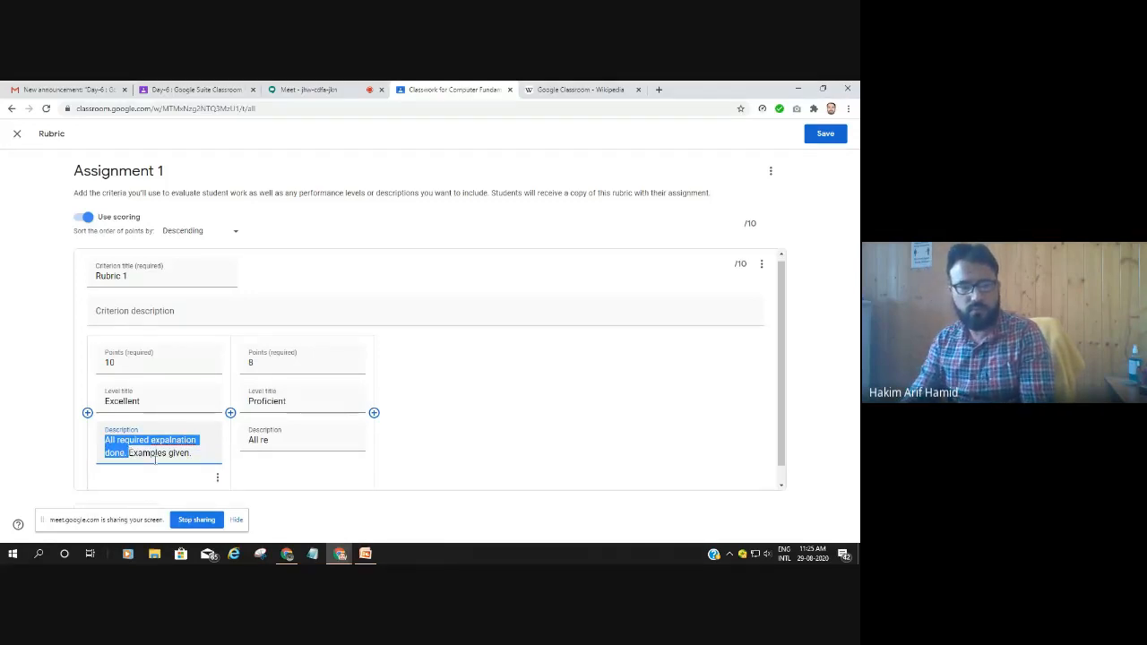
drag(265, 443, 224, 446)
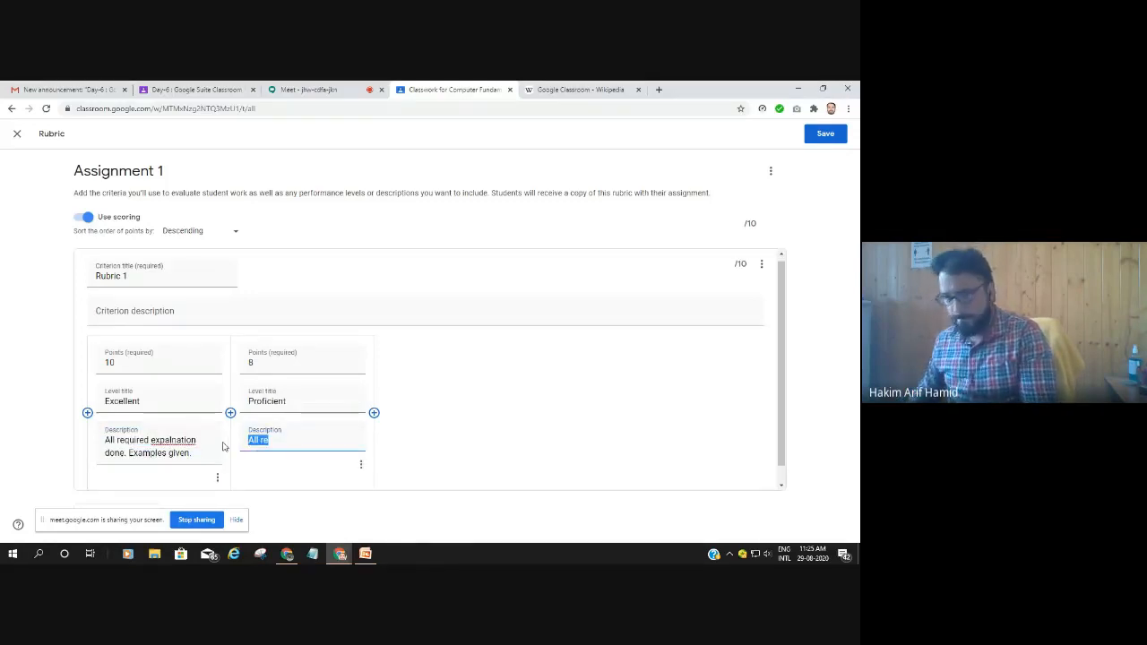
key(ctrl+v)
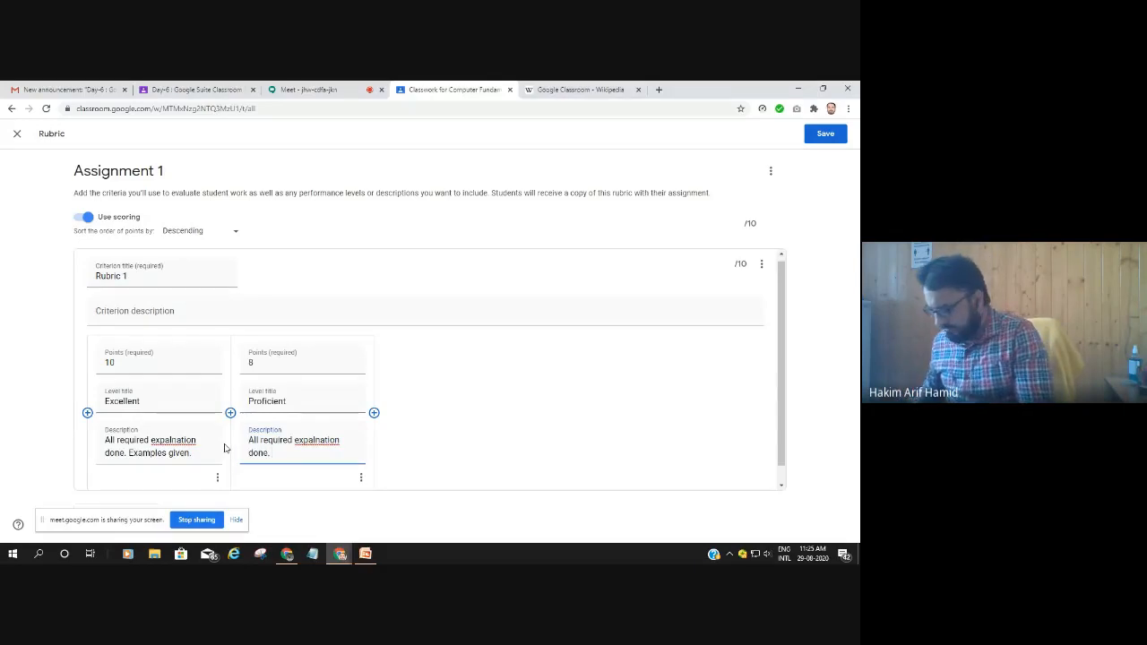
Append "But not given prope examples" to the Proficient level's description
text(But n)
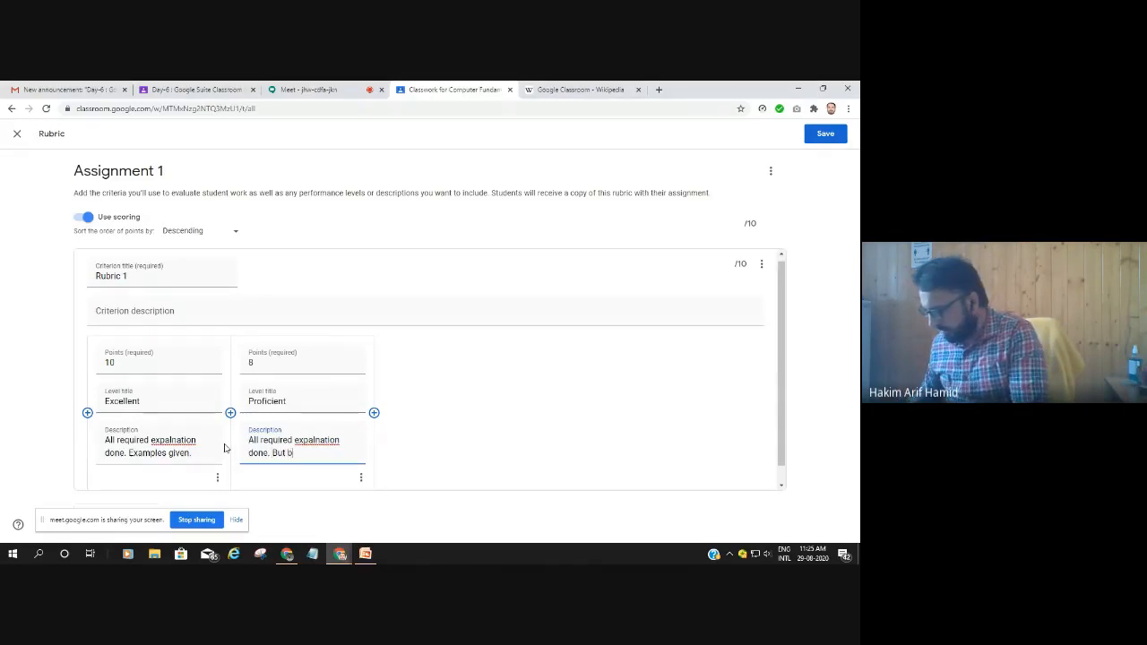
key(BackSpace)
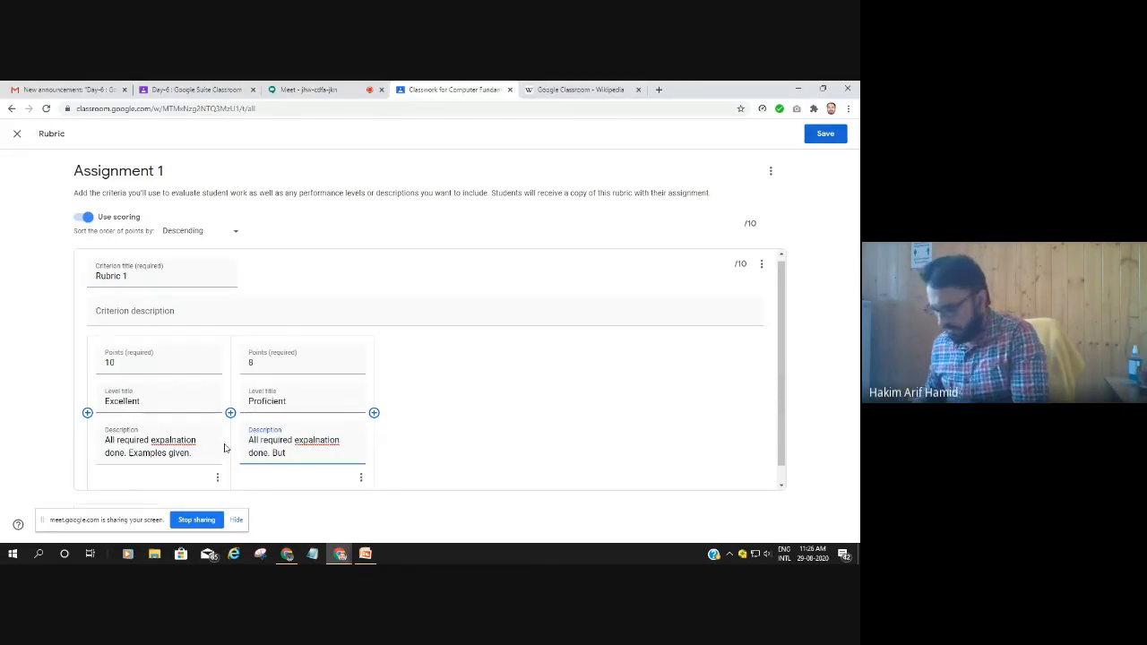
text(not gi)
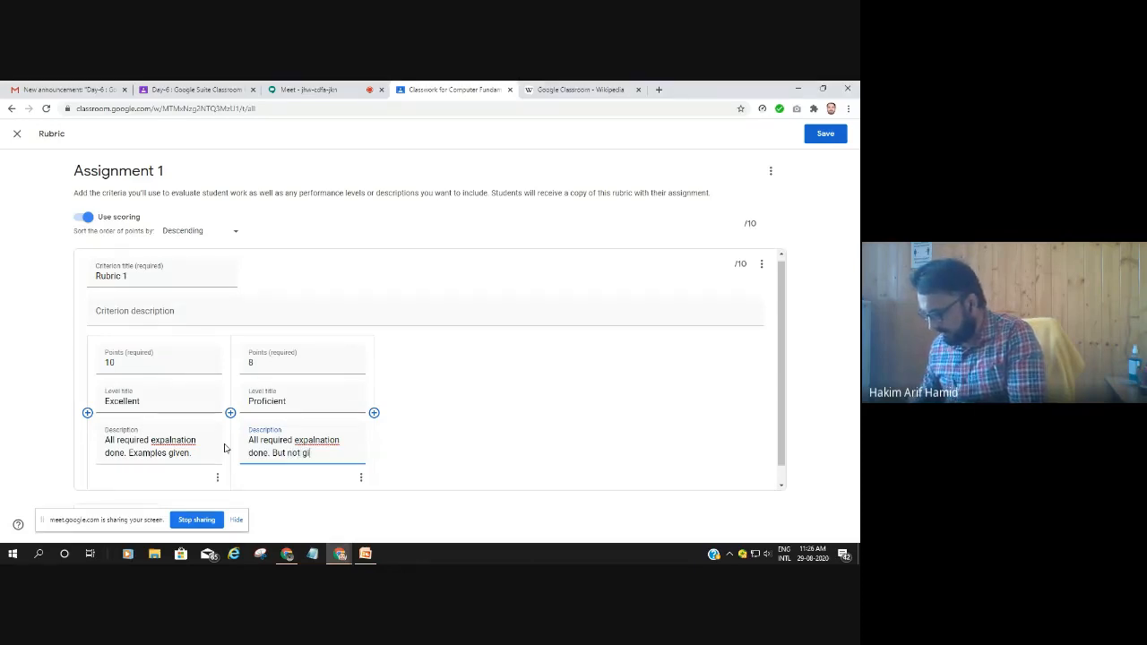
text(ven)
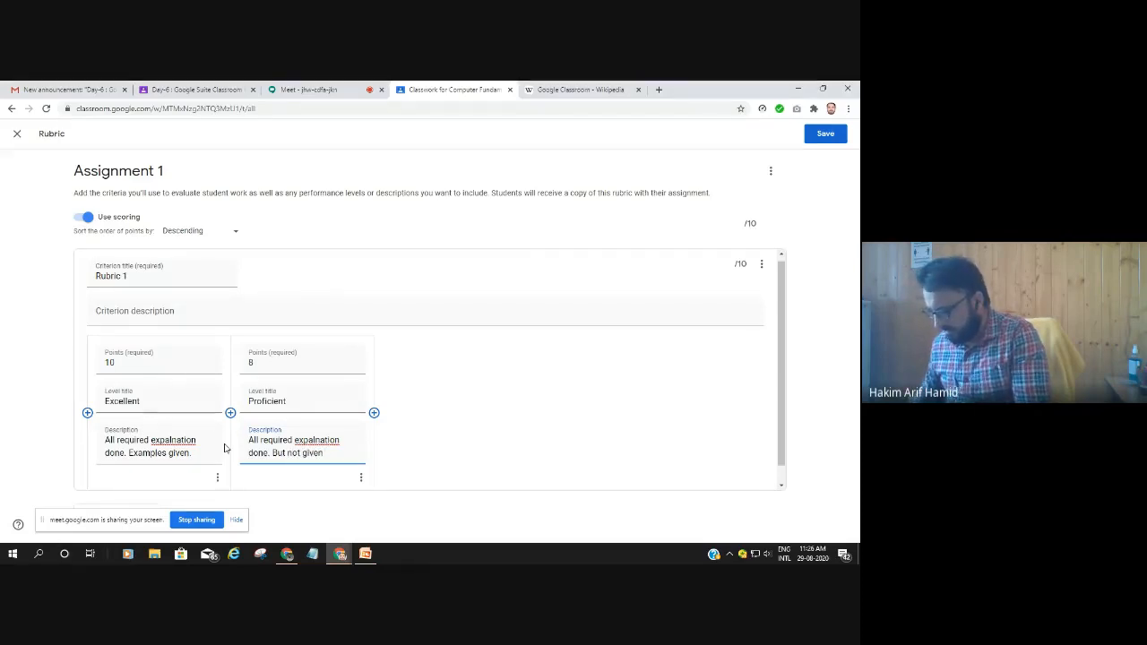
text( prop)
text(e)
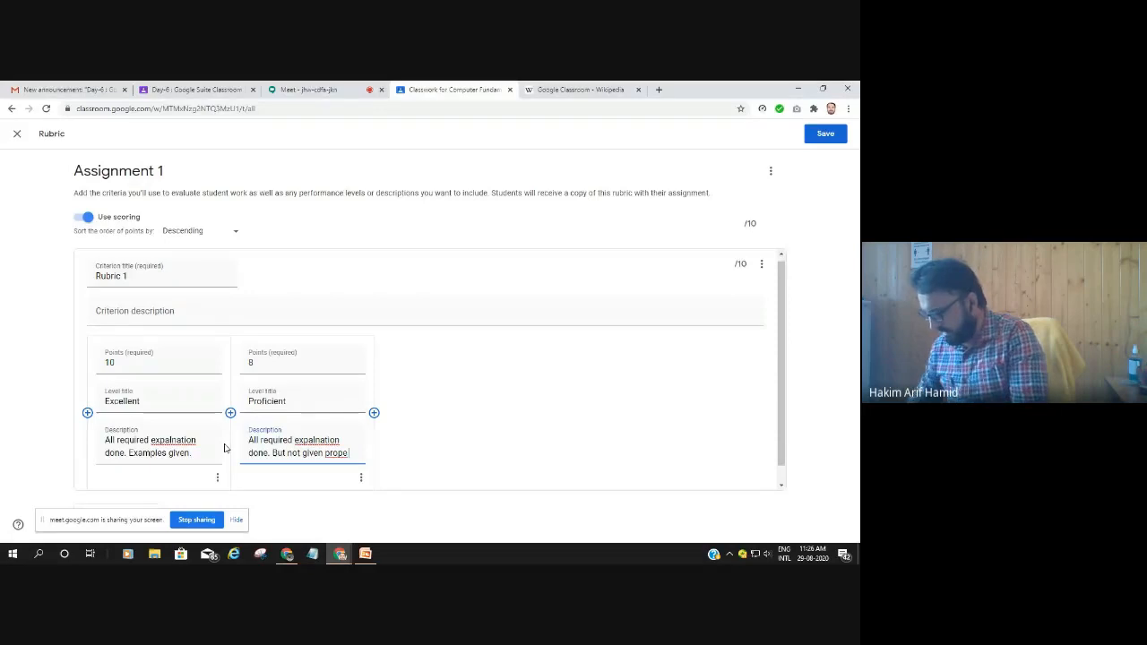
text(xamples)
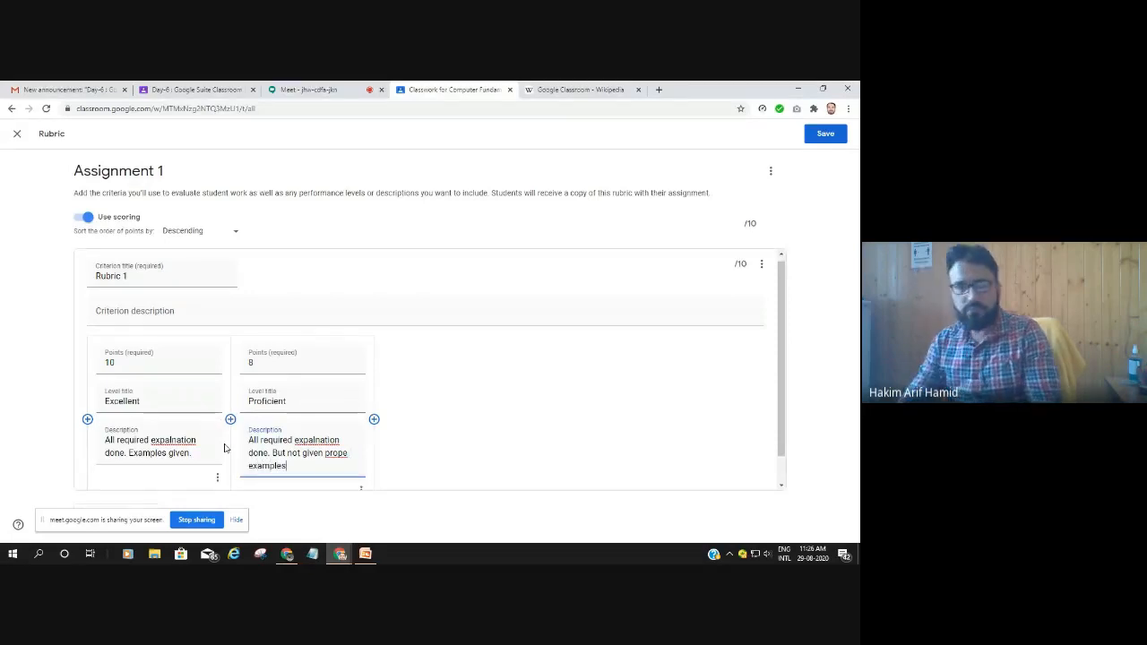
Add a third level after Proficient worth 6 points with the level title "Good"
click(375, 421)
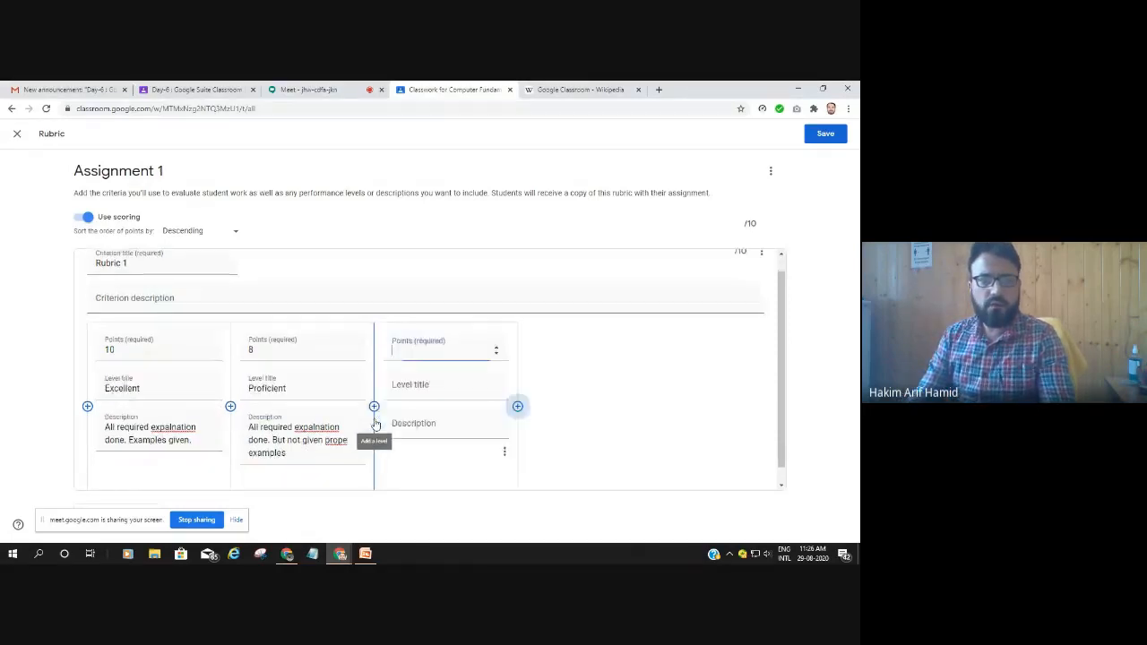
text(6)
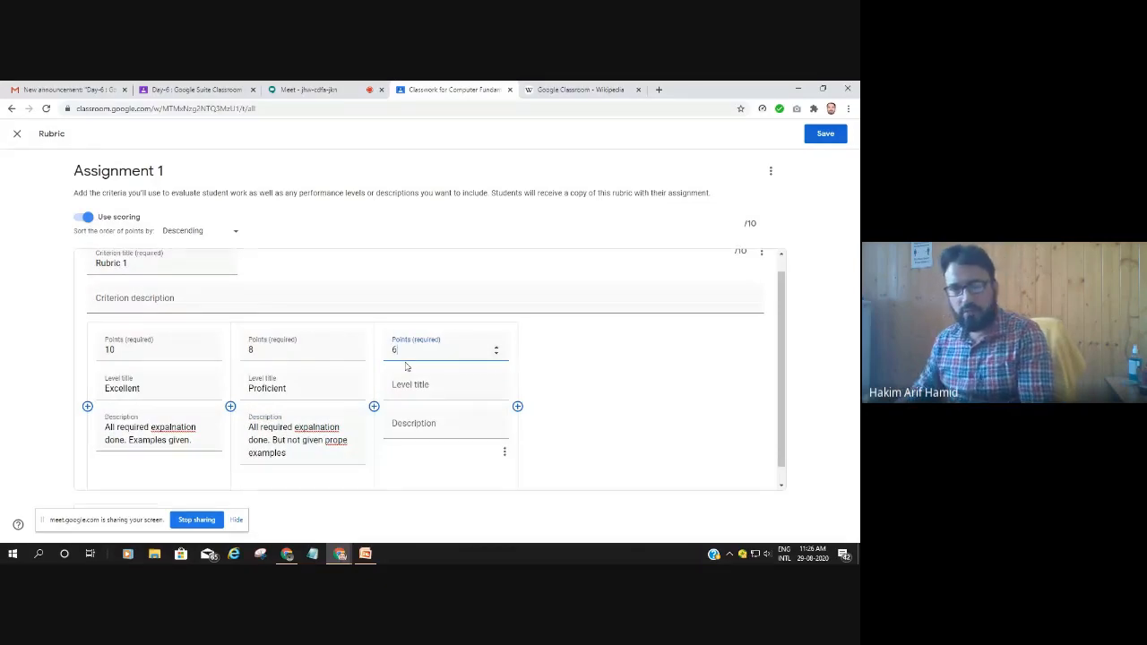
click(425, 384)
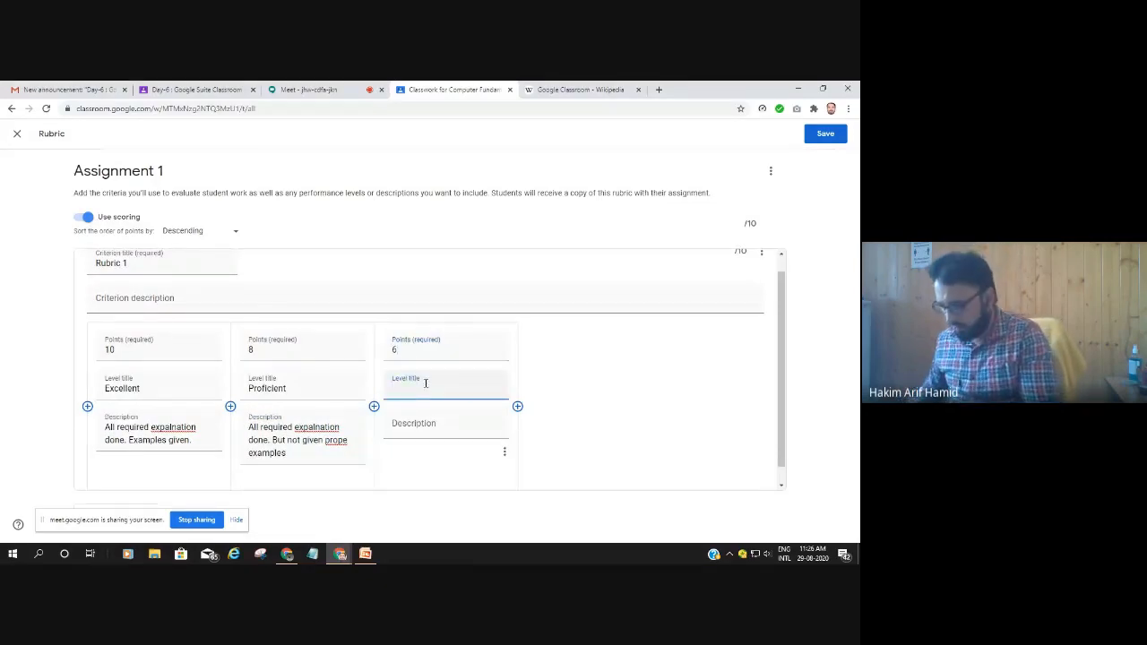
text(Good)
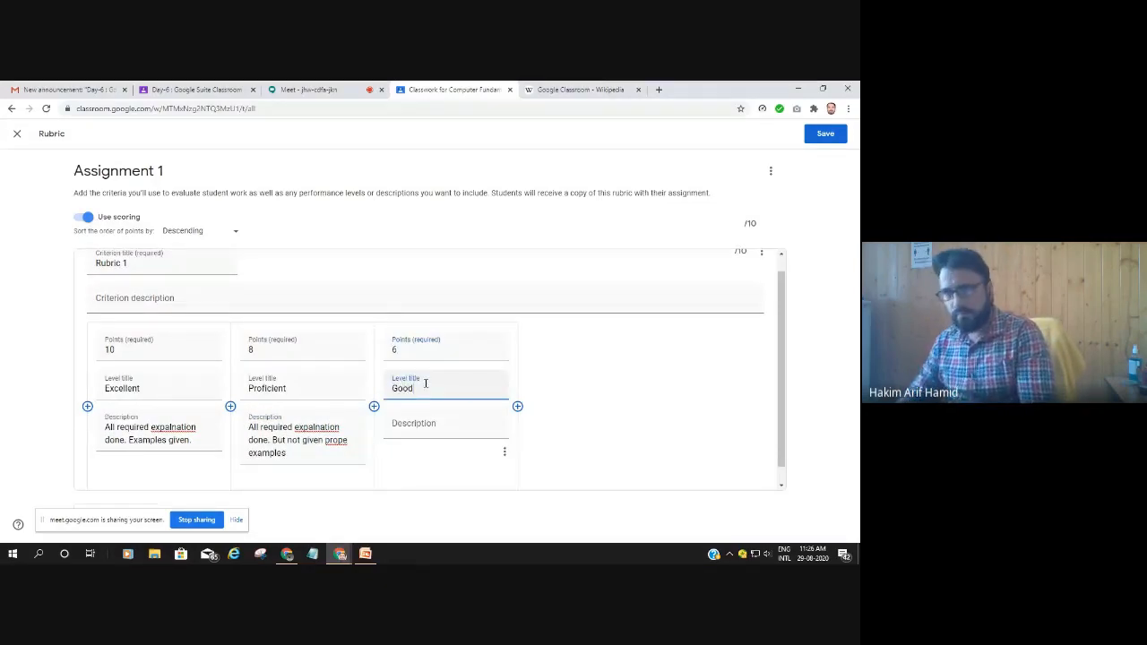
Describe the Good level as "All required expalnation done. No examples quoted", reusing the copied first sentence
click(417, 440)
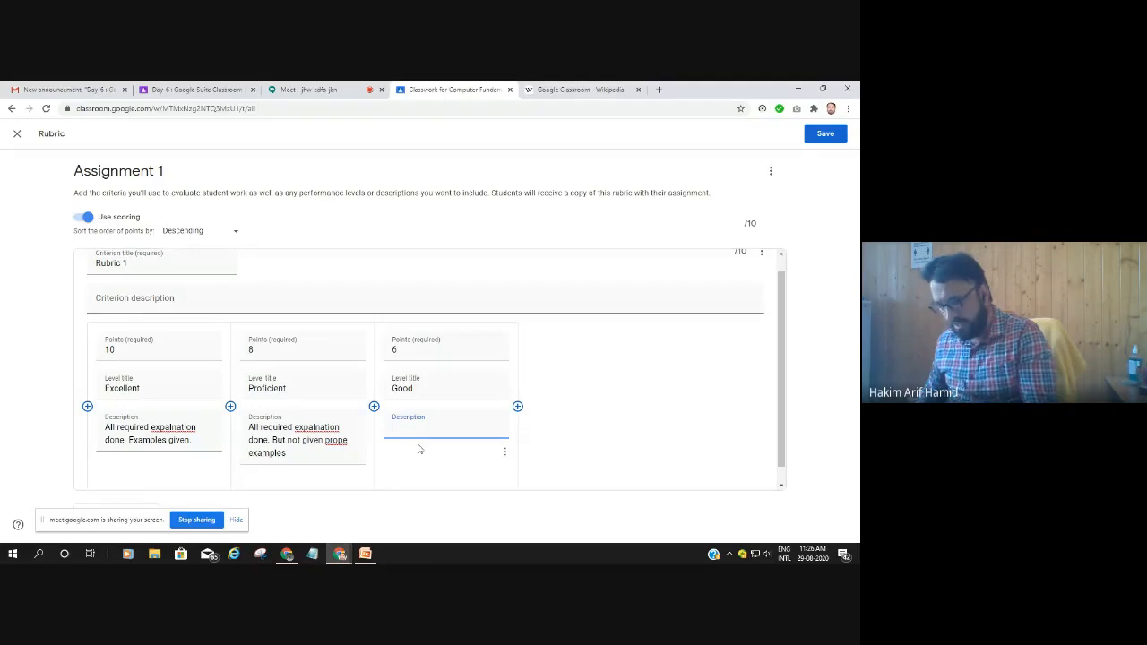
key(ctrl+v)
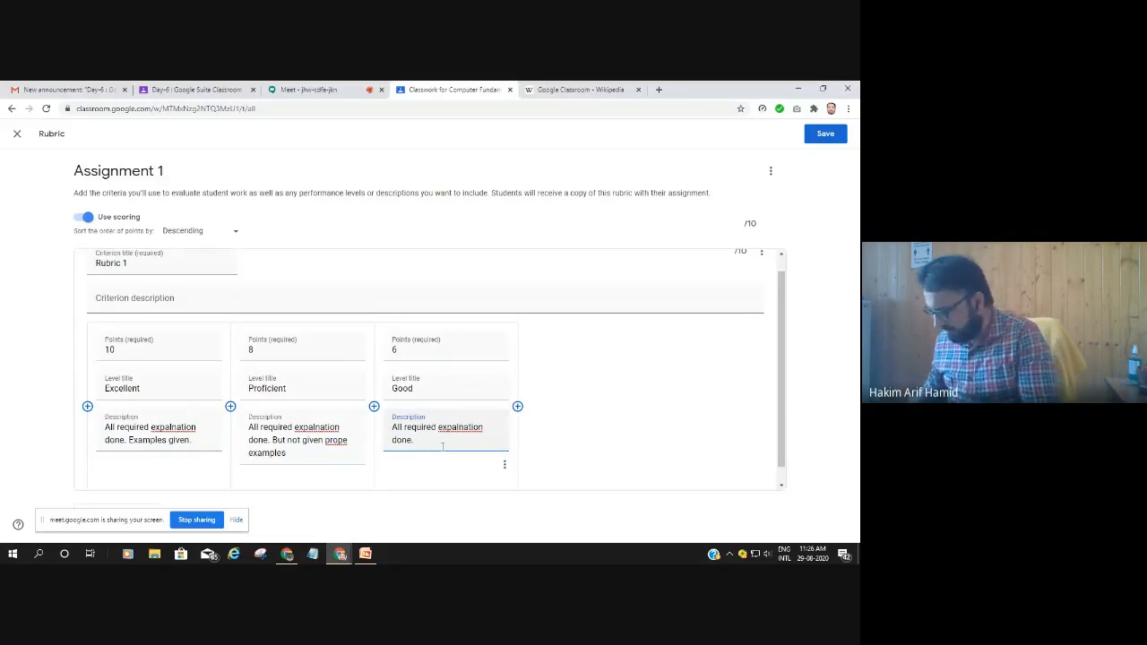
text(No exampl)
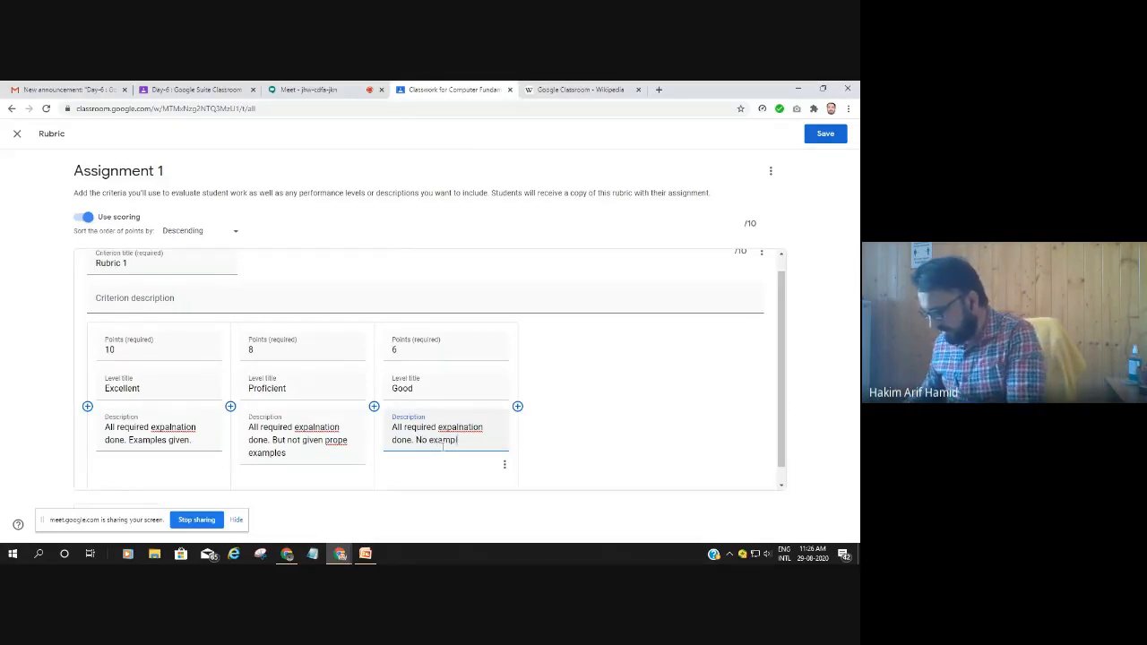
text(es quoted)
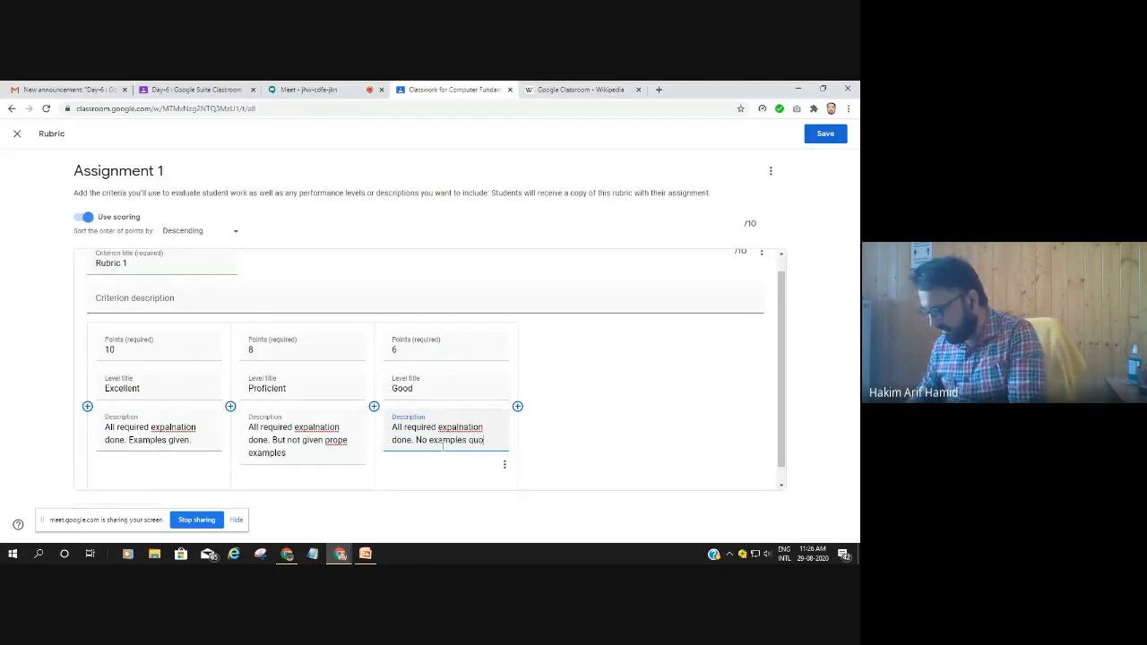
Add a fourth level after Good worth 4 points with the level title "Average"
click(517, 407)
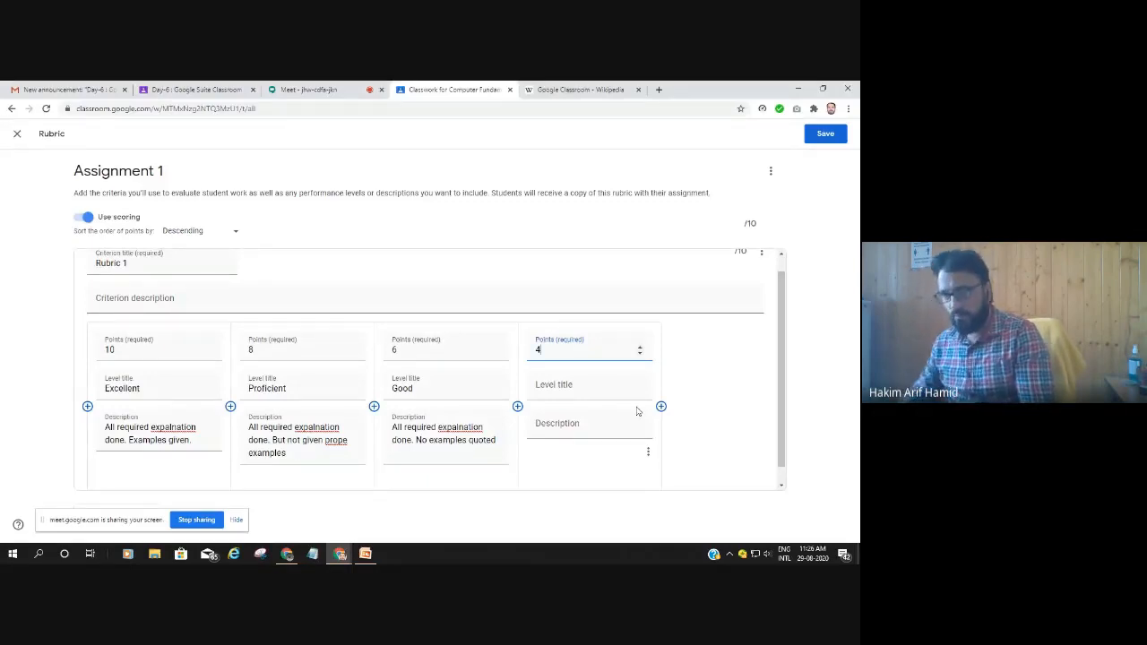
click(574, 386)
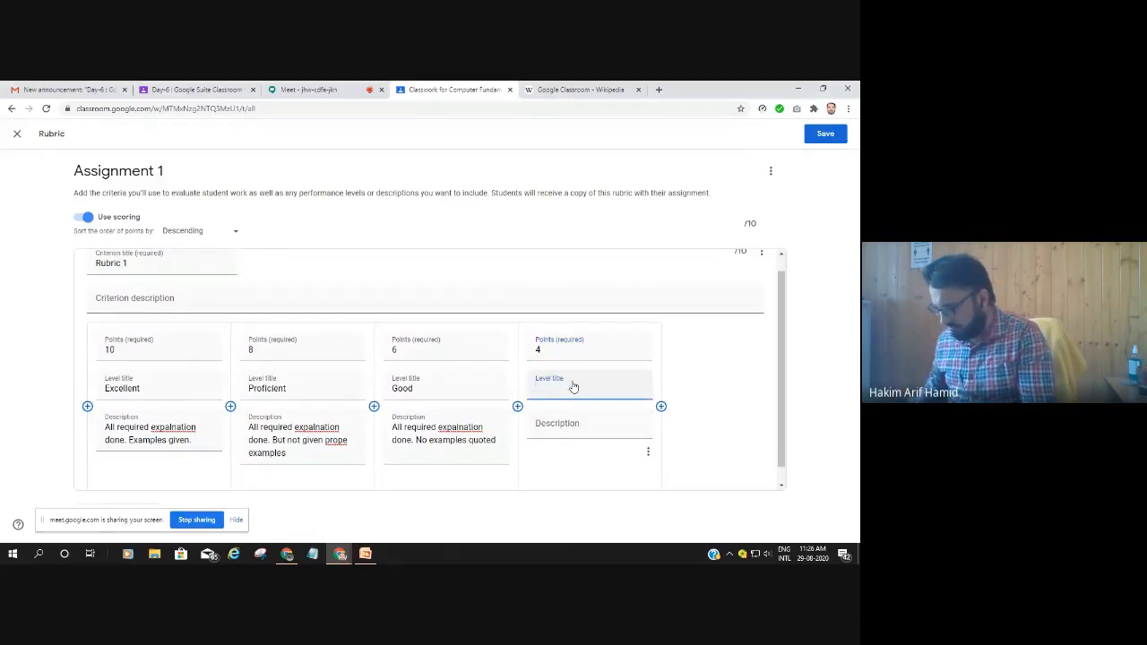
text(Average)
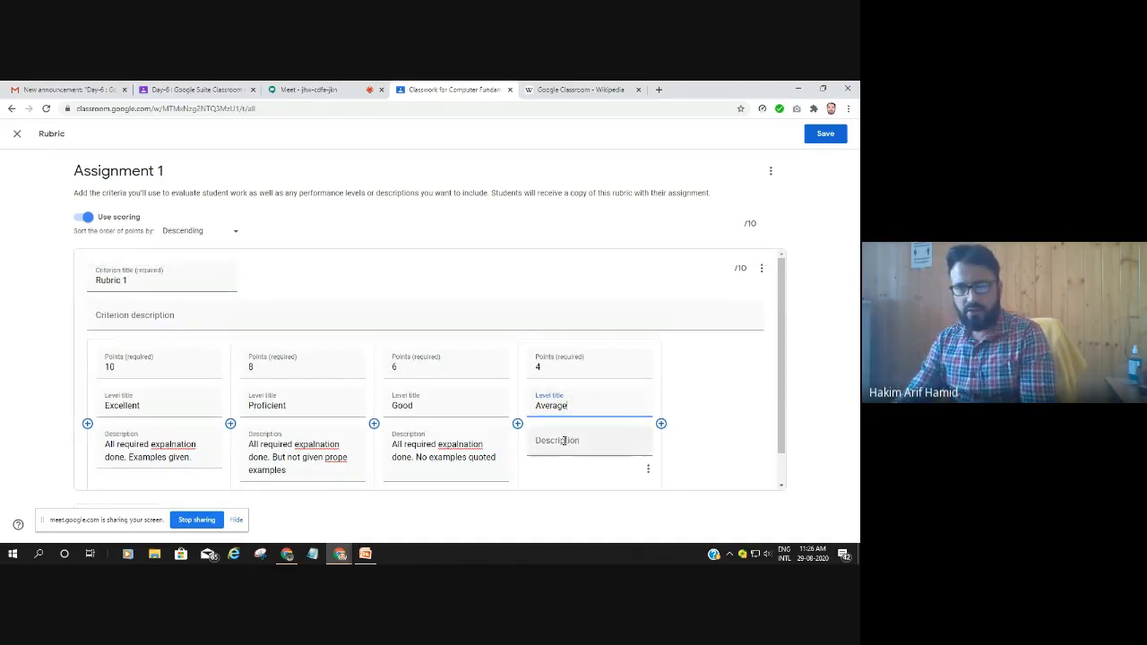
Describe the Average level as "Explanation not upto the mark"
click(564, 443)
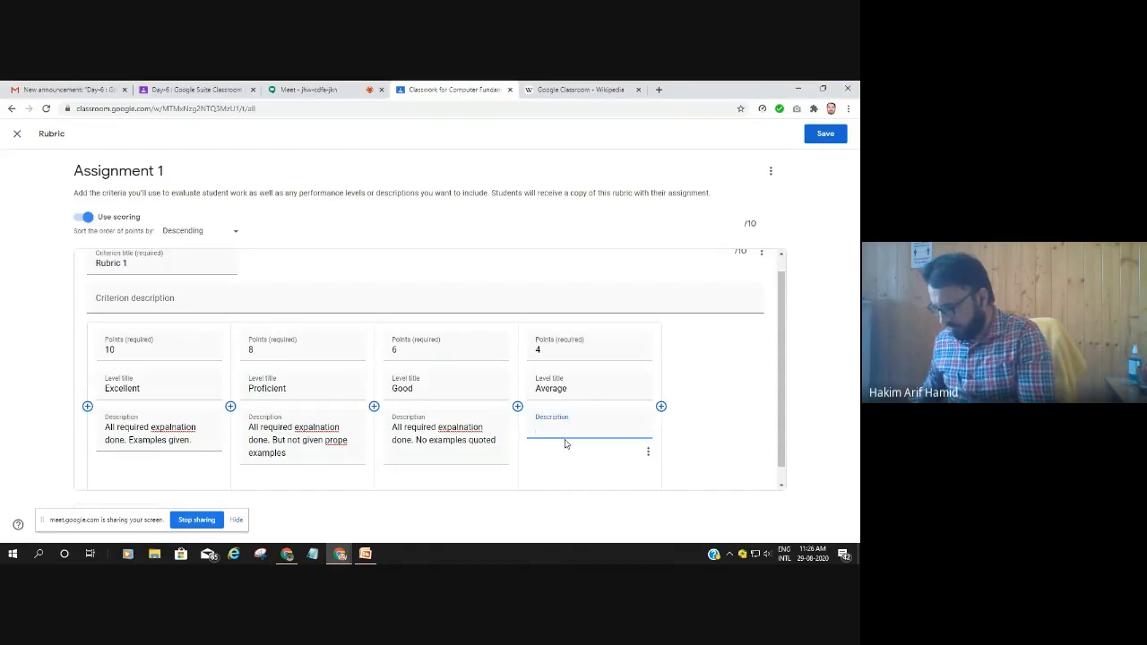
text(Explan)
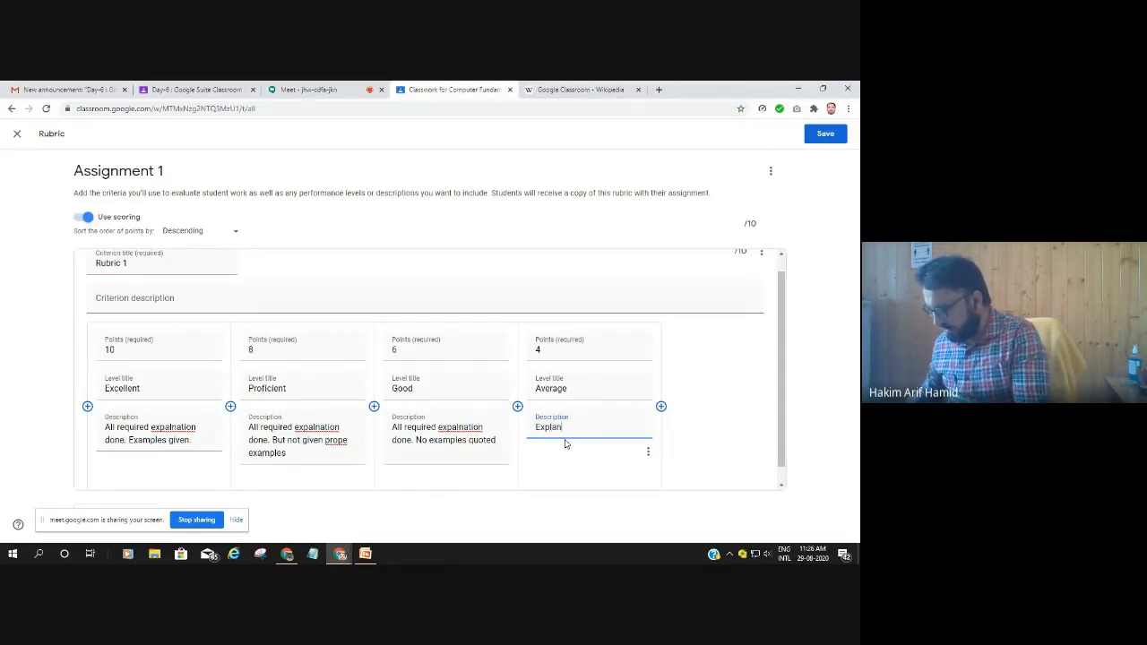
text(ation not)
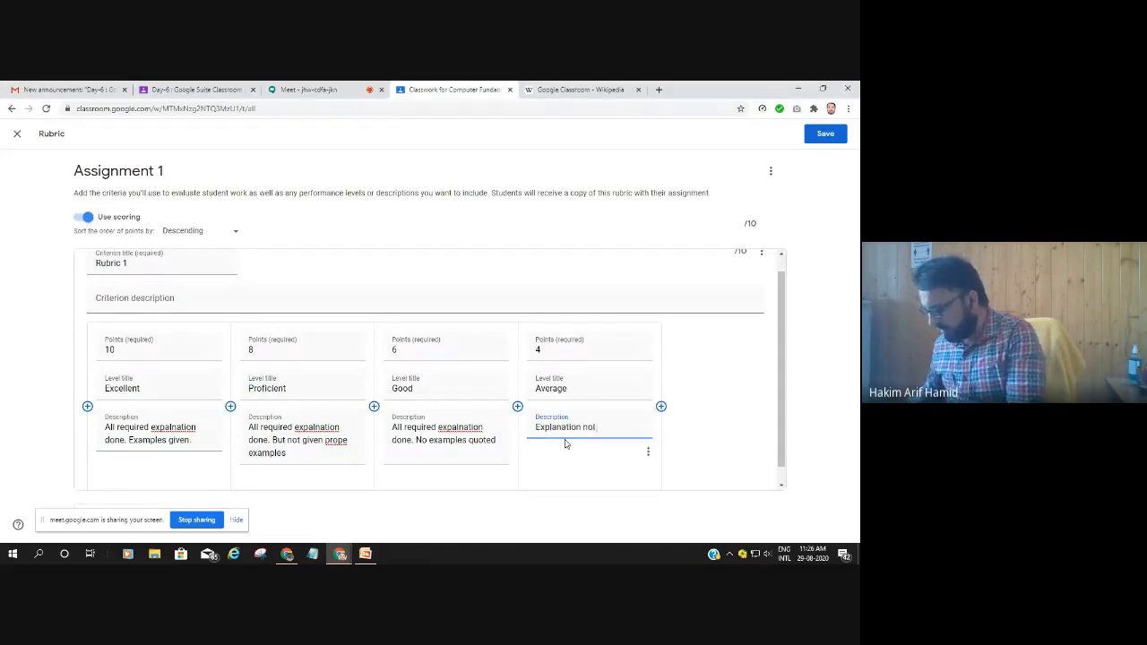
text( upto the)
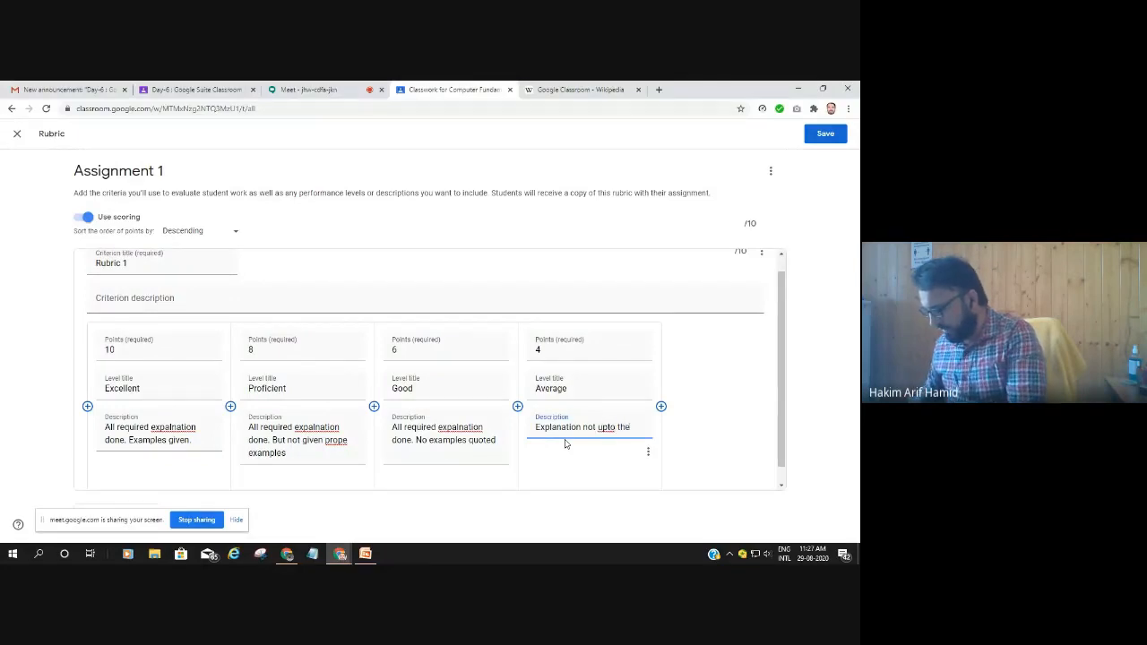
text( mark)
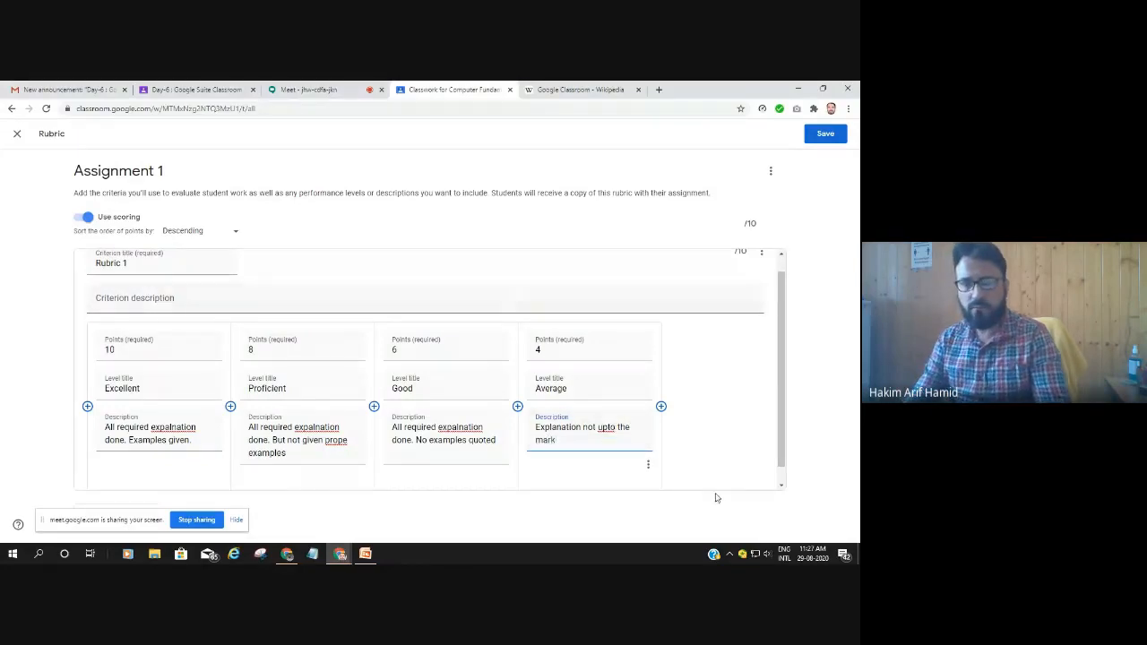
Add a fifth level after Average worth 2 points with the level title "Below average"
click(661, 406)
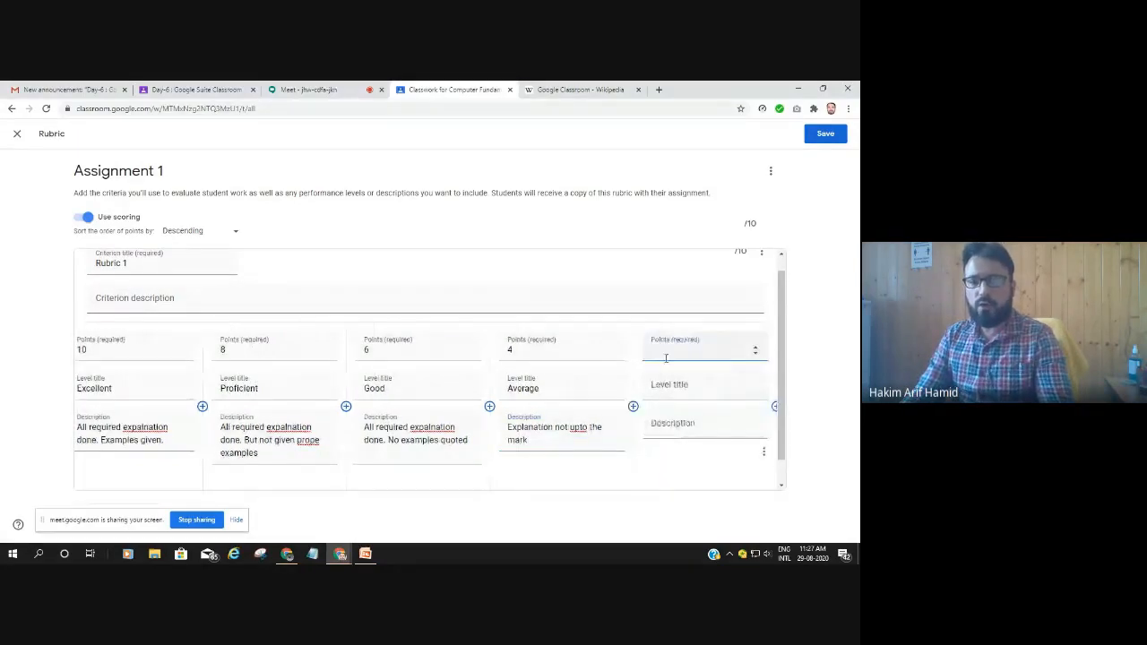
text(2)
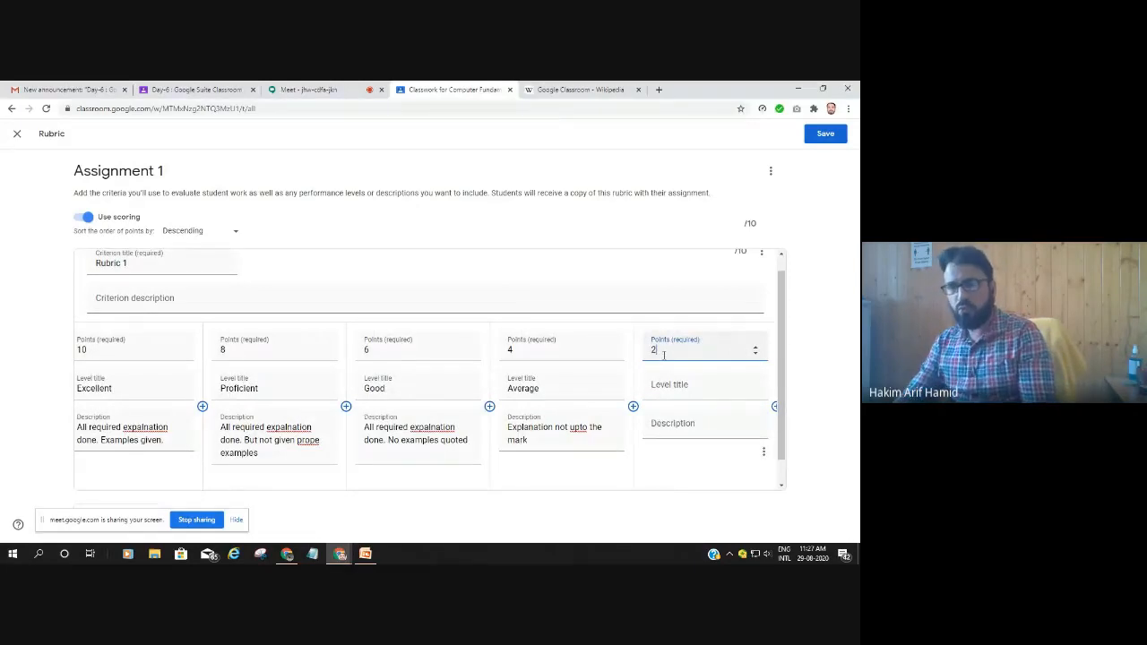
click(658, 383)
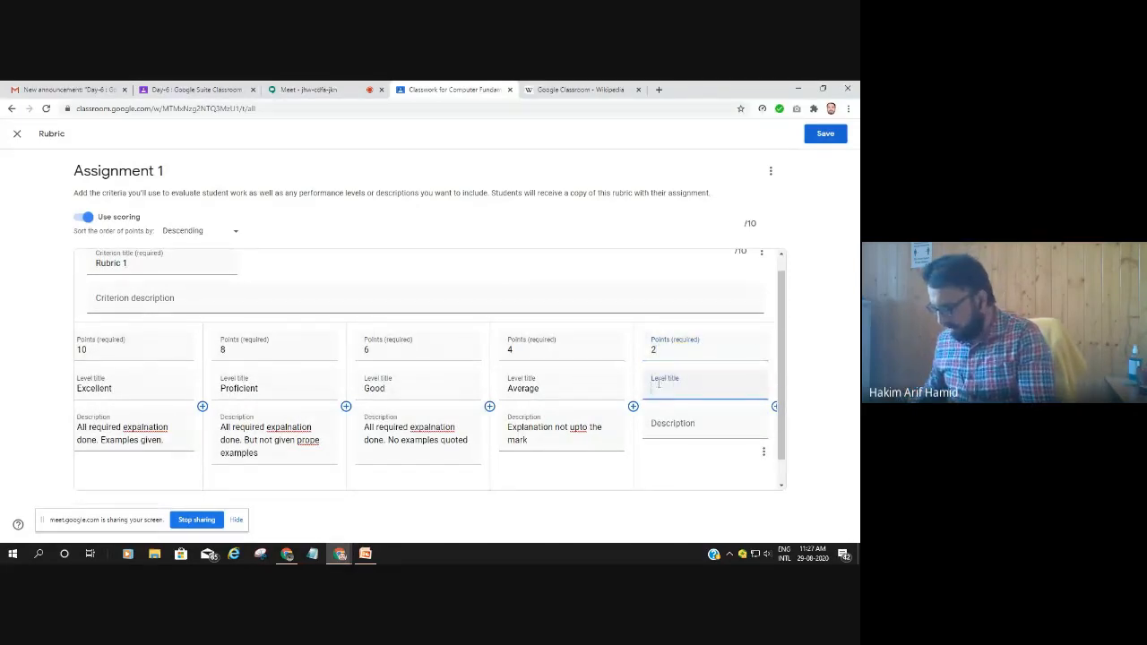
text(Belo)
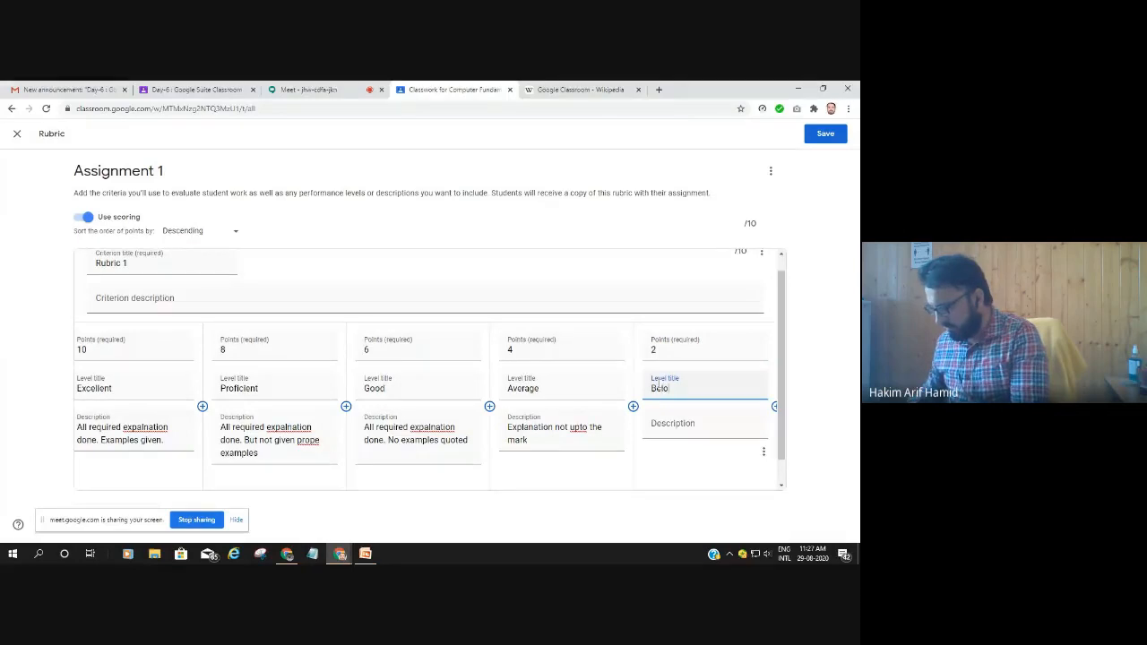
text(w average)
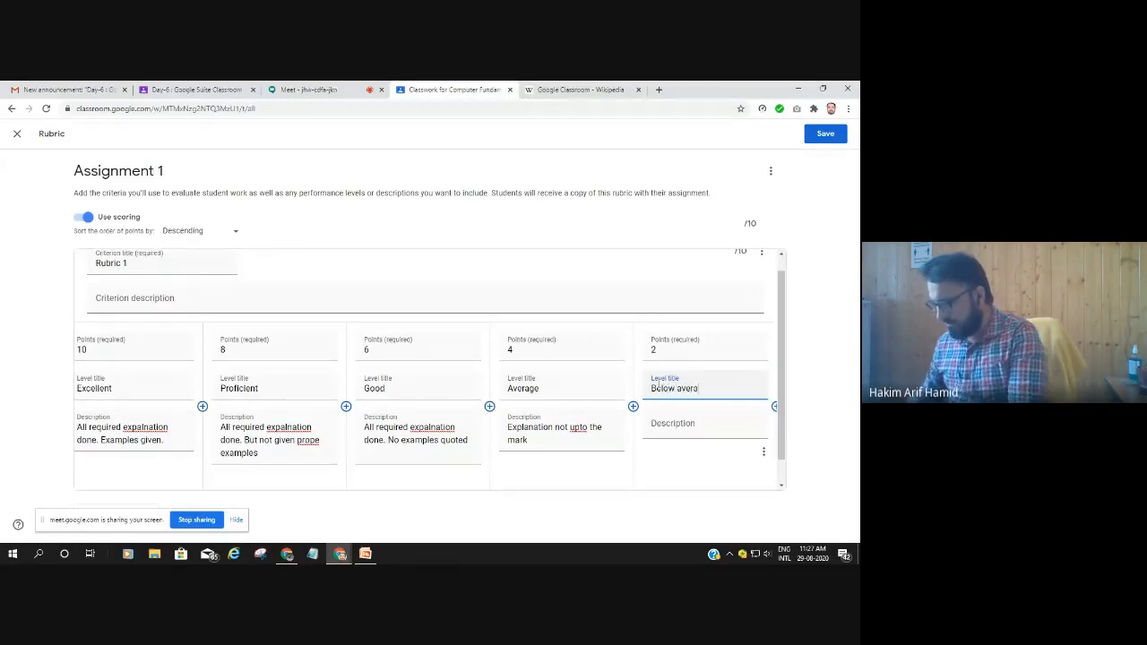
Describe the Below average level as "Very short answer"
click(668, 425)
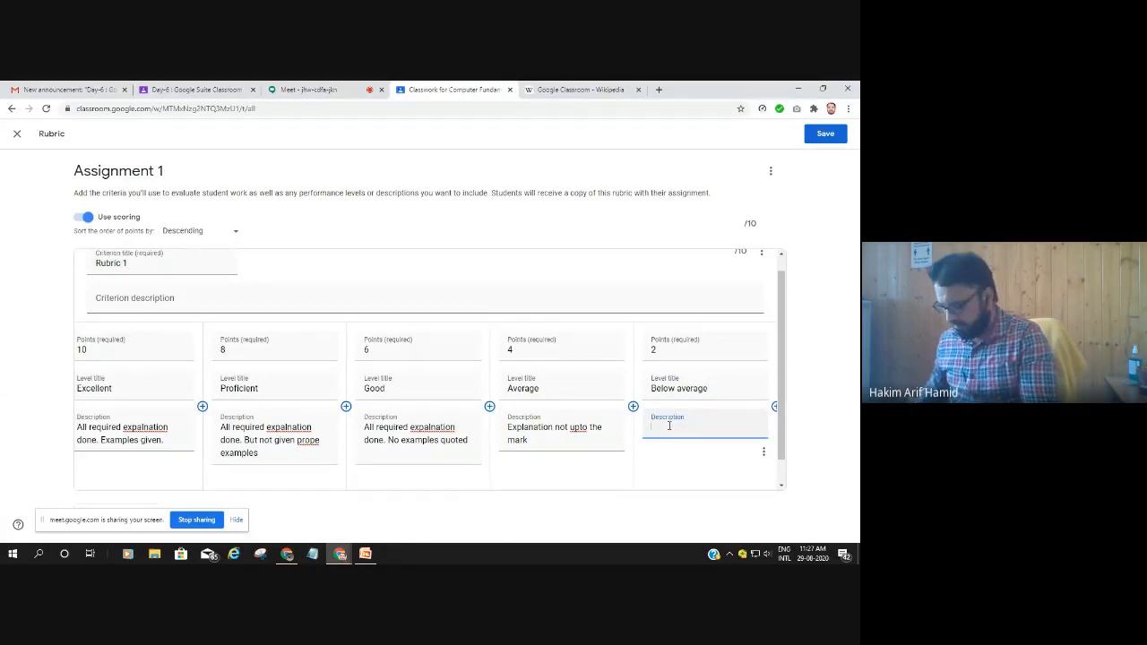
text(Very)
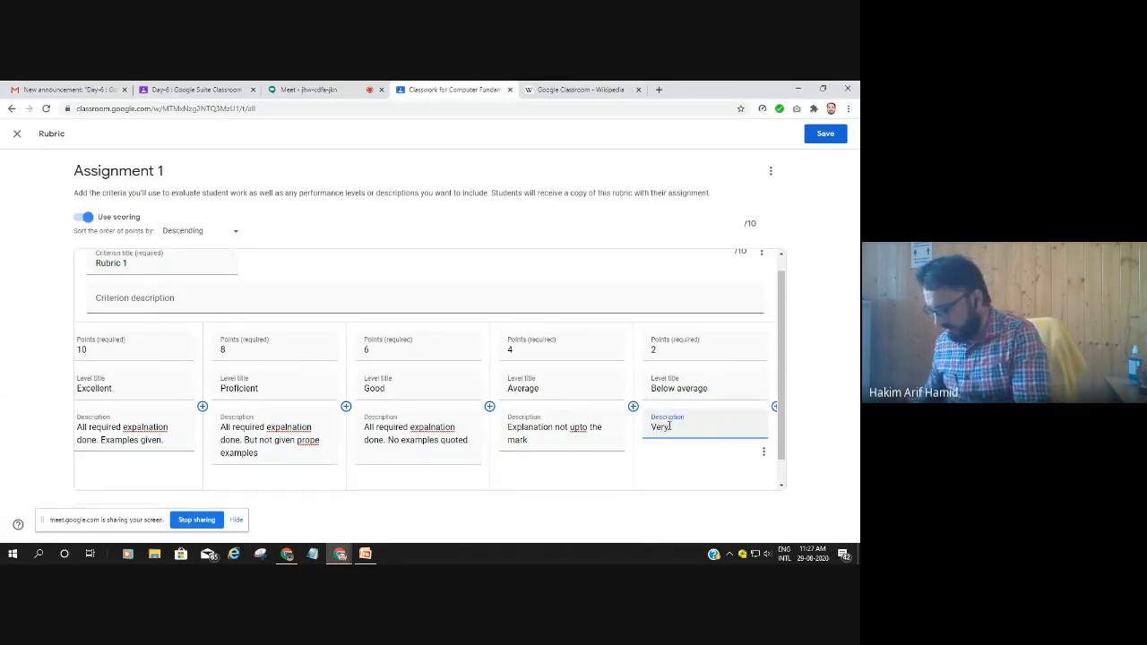
text( short answer)
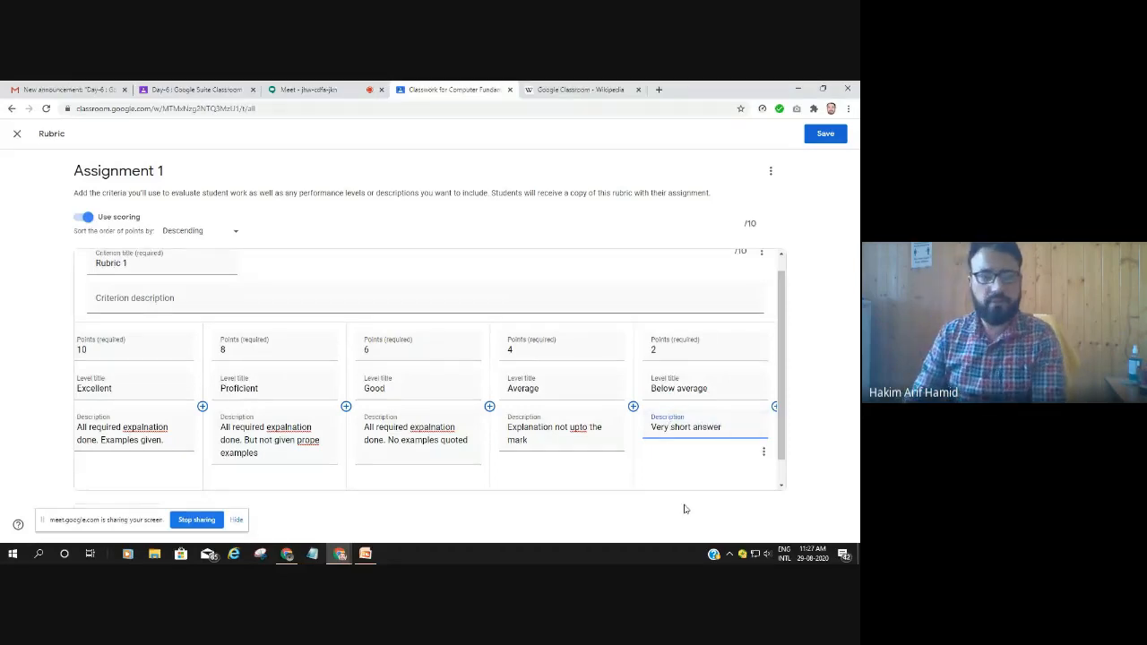
Review the five levels of the Rubric 1 criterion and save the rubric to Assignment 1
scroll(525, 399, down, 1)
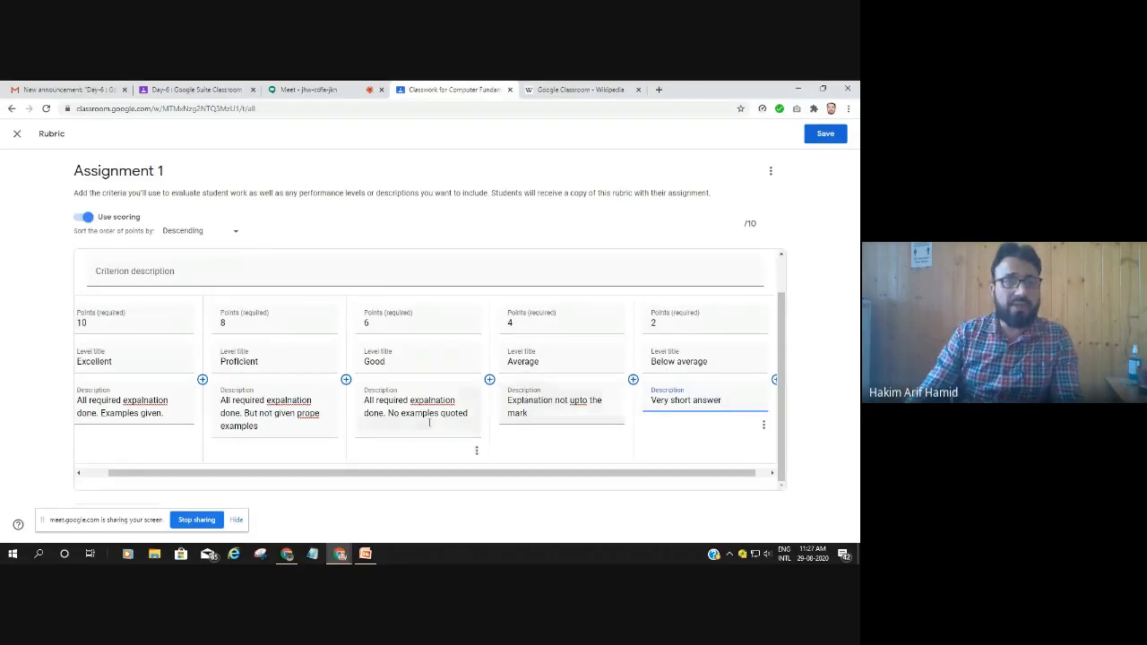
scroll(287, 371, up, 2)
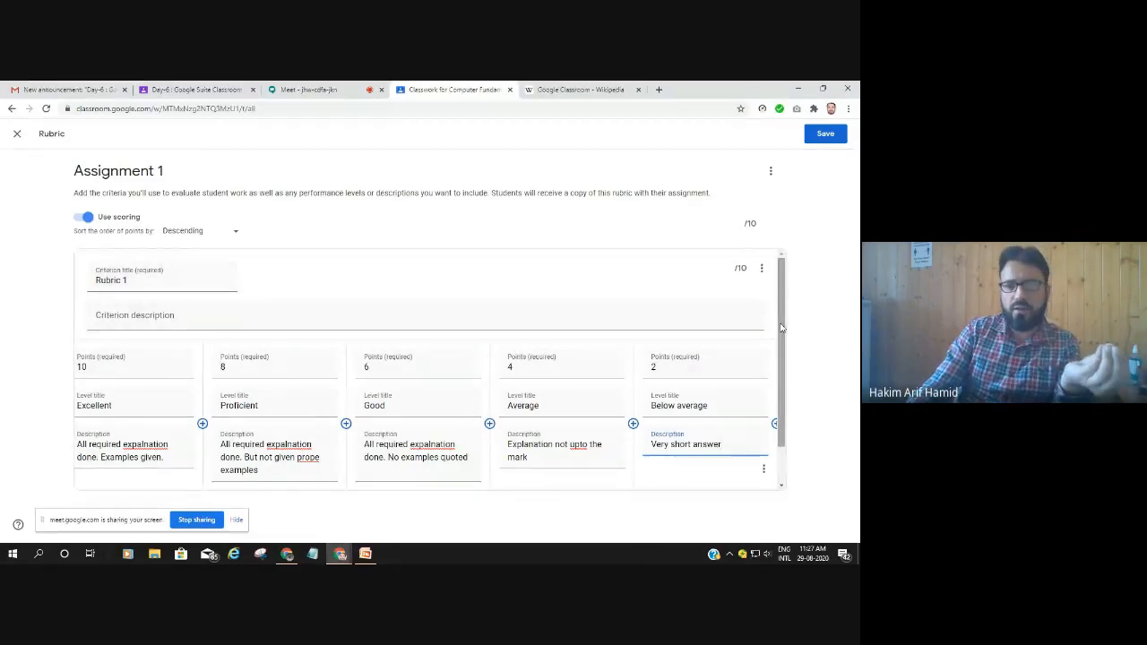
scroll(538, 404, down, 1)
drag(127, 527, 380, 173)
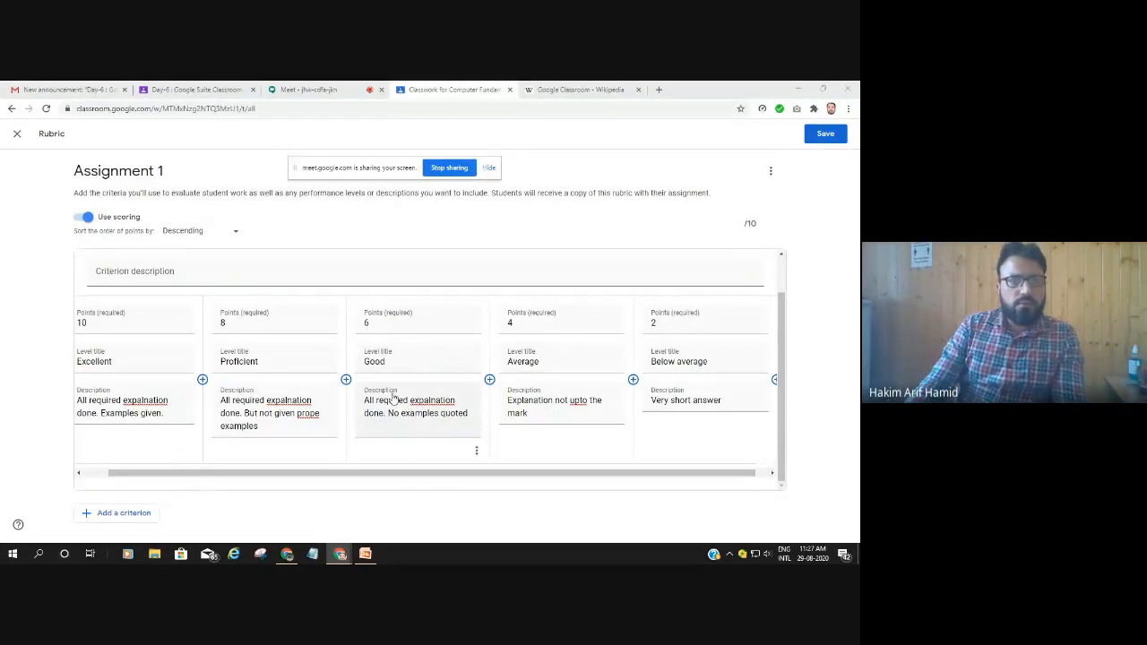
scroll(394, 397, up, 1)
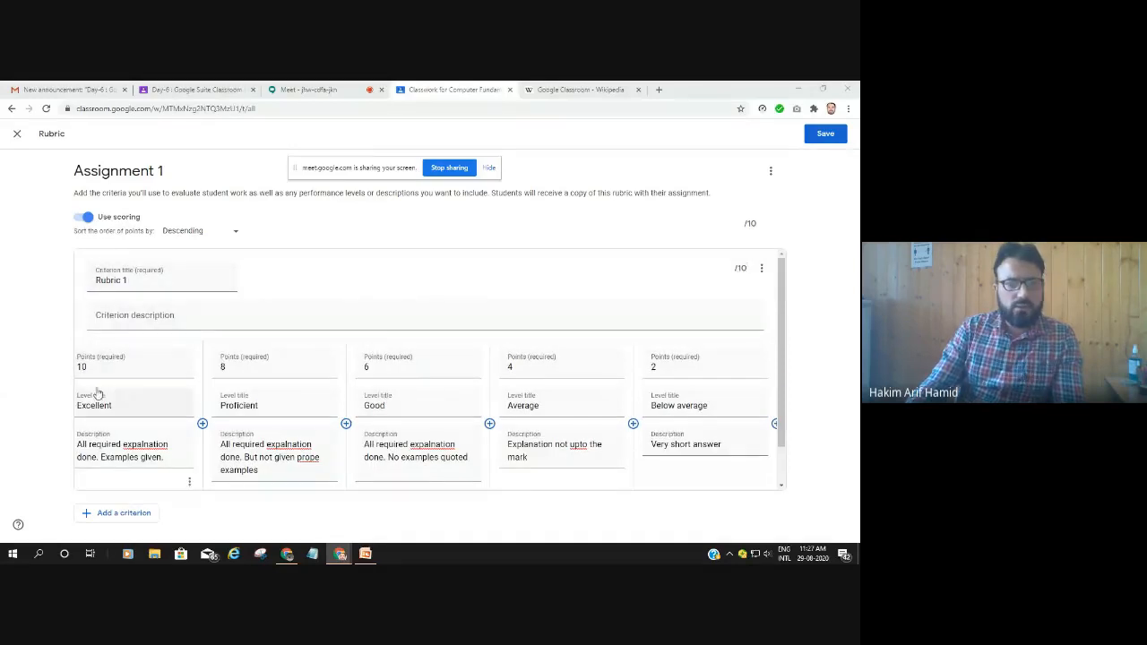
scroll(184, 475, down, 1)
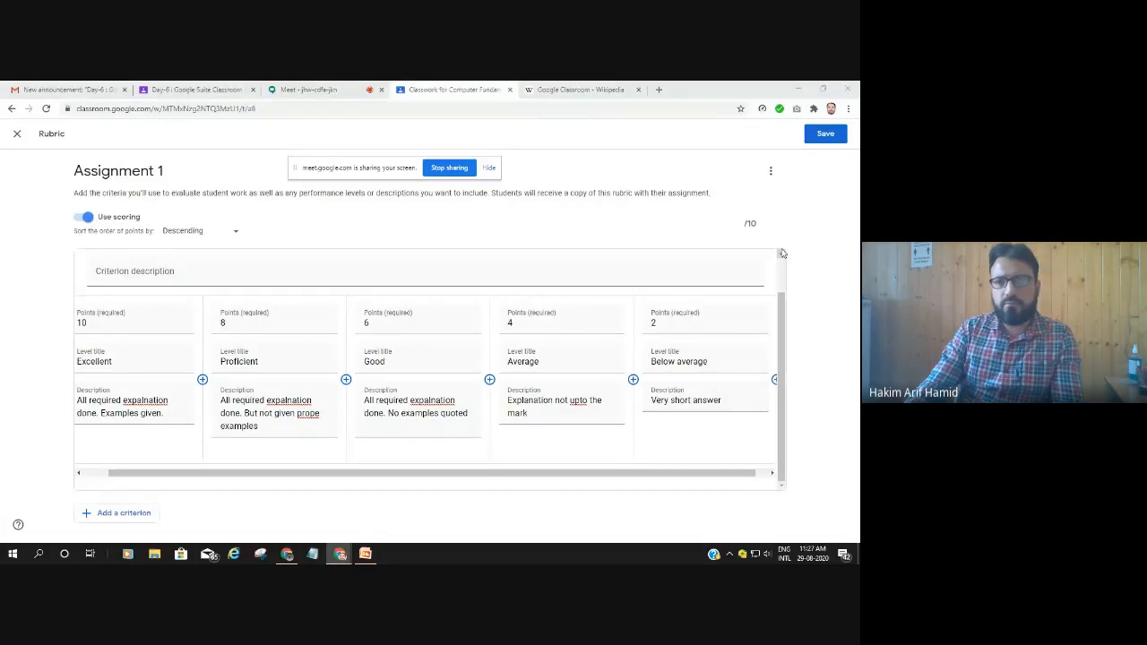
click(820, 137)
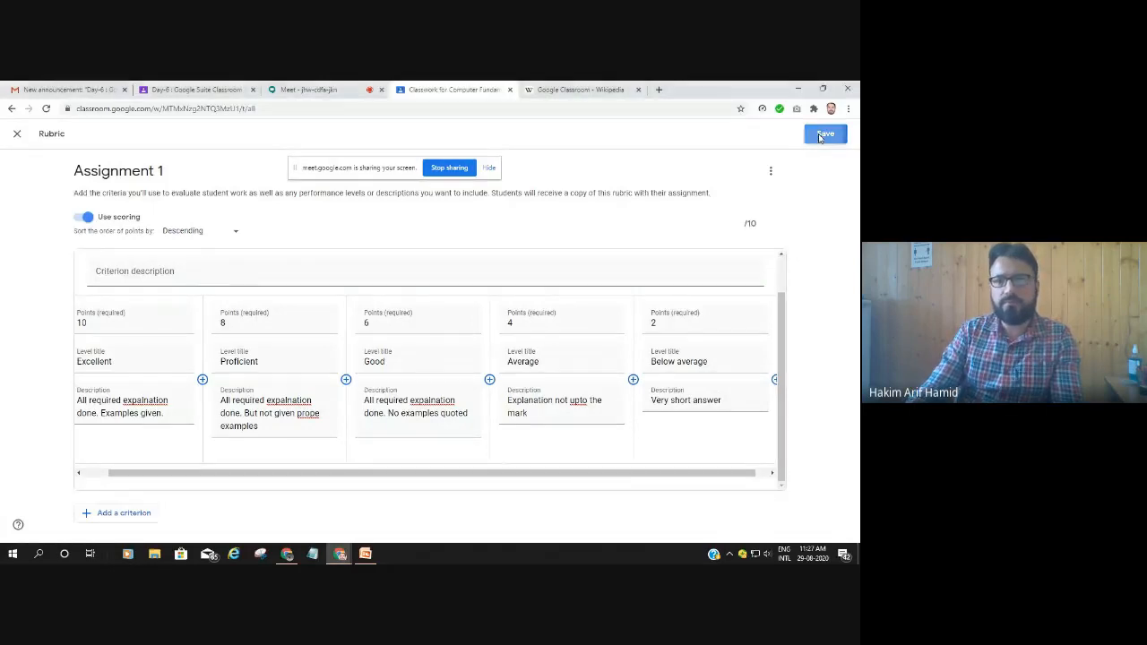
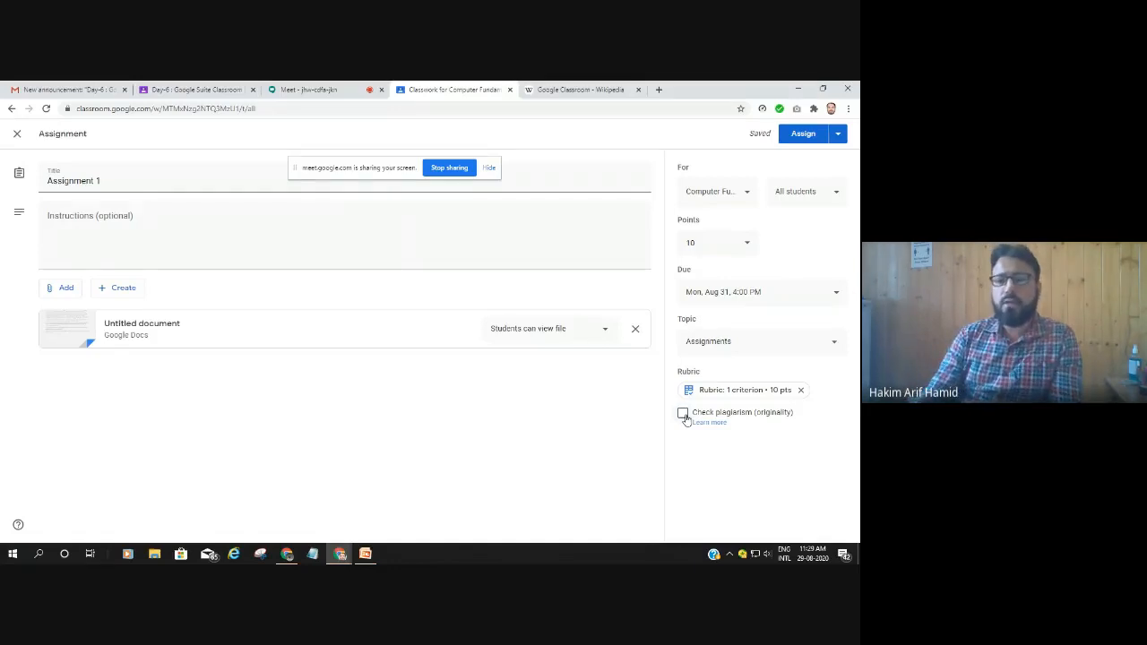
Request the plagiarism (originality) check for Assignment 1 and cancel it at the confirmation
click(683, 415)
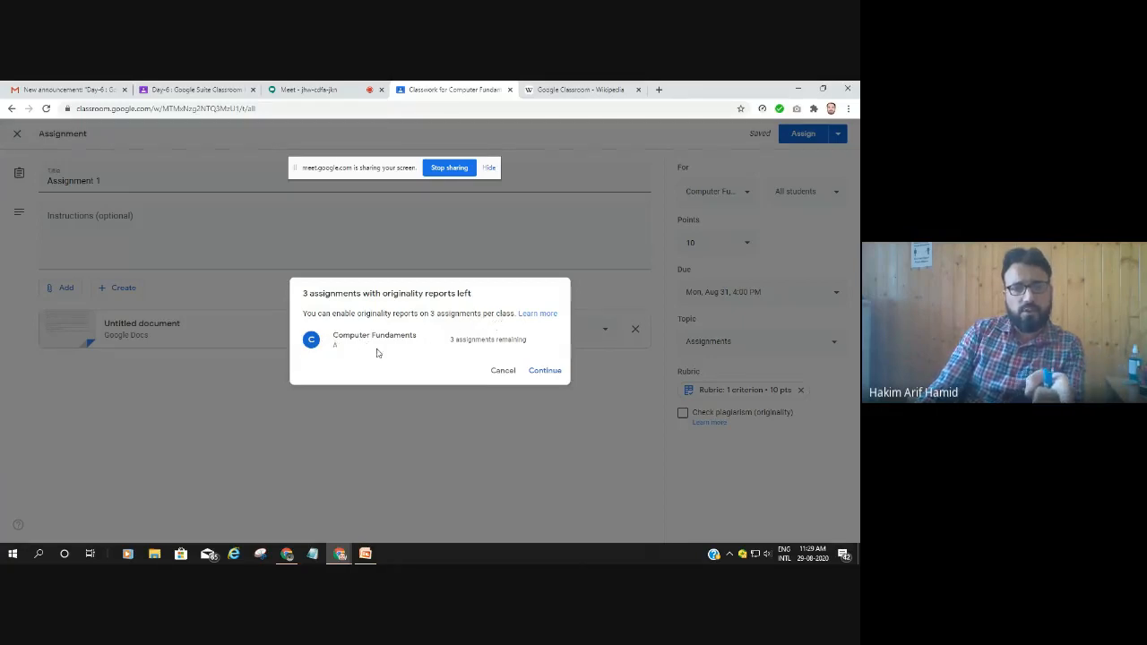
click(504, 373)
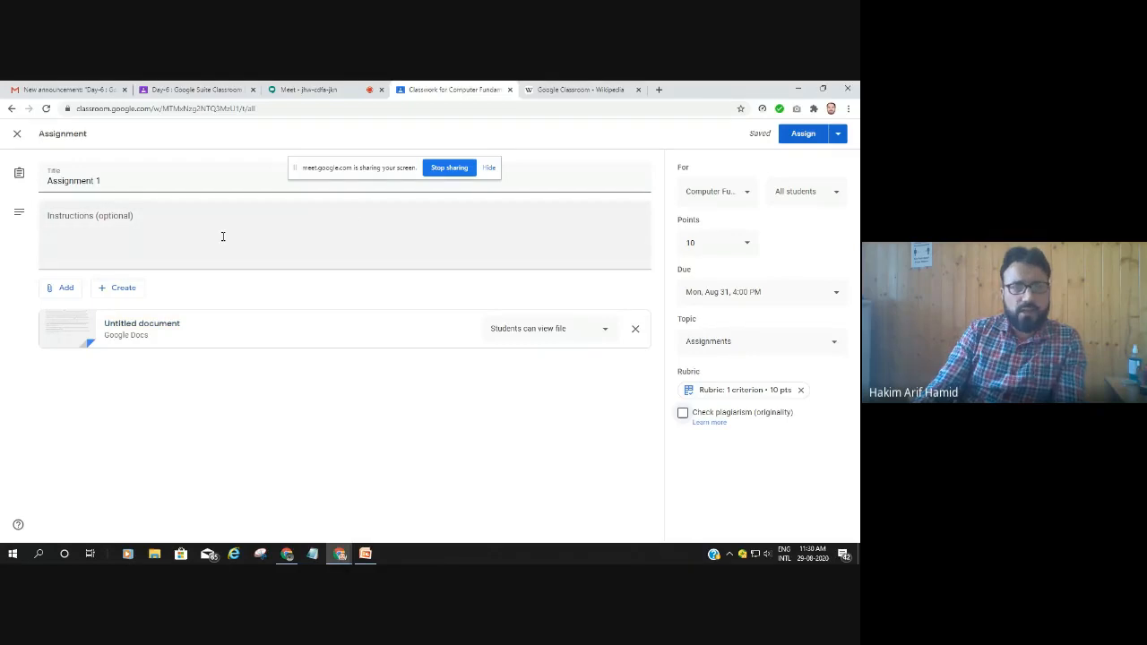
Move the screen-sharing notice out of the way and close the Assignment 1 editor without assigning it
drag(345, 173, 379, 140)
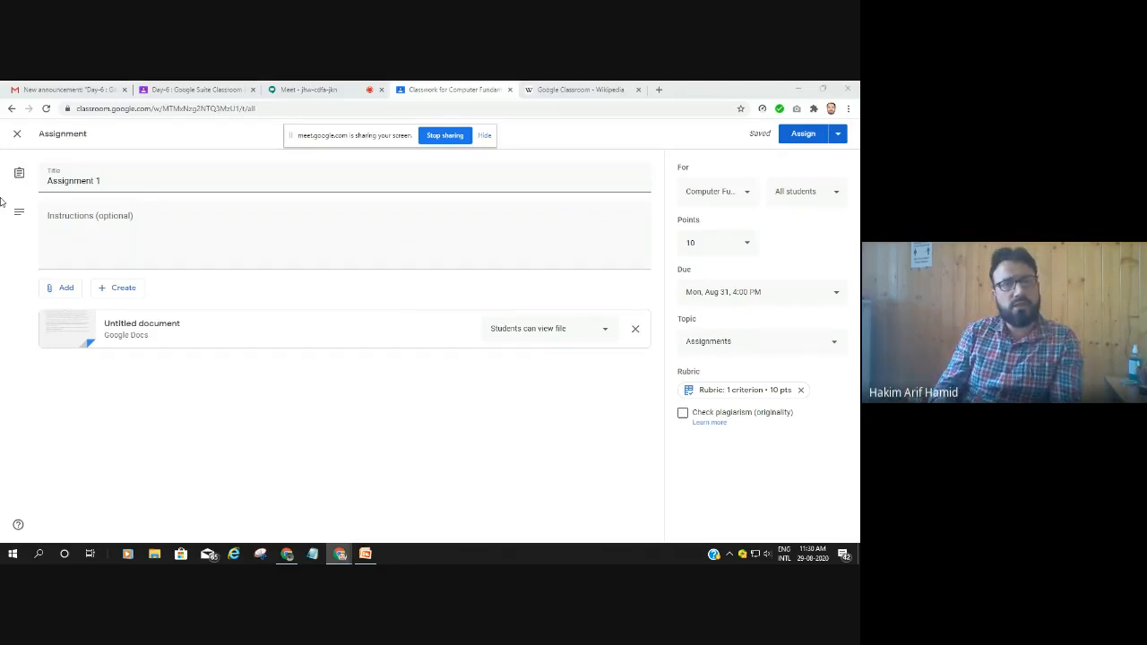
click(17, 136)
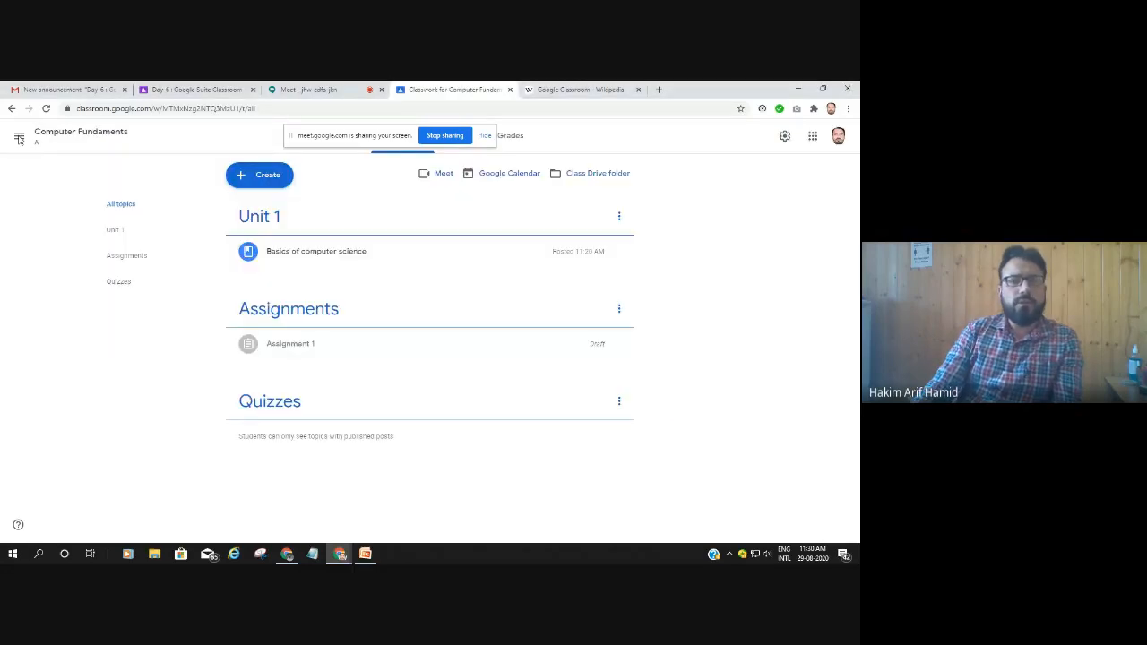
Reopen the Assignment 1 draft for editing and assign it to all students of the class
click(295, 348)
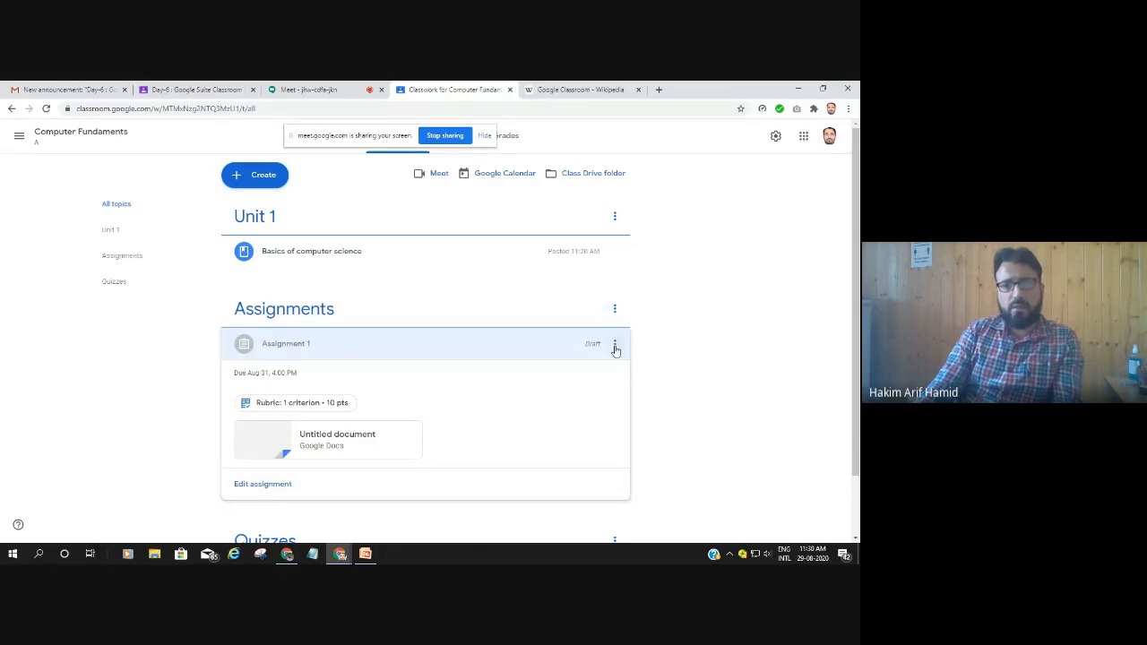
click(614, 348)
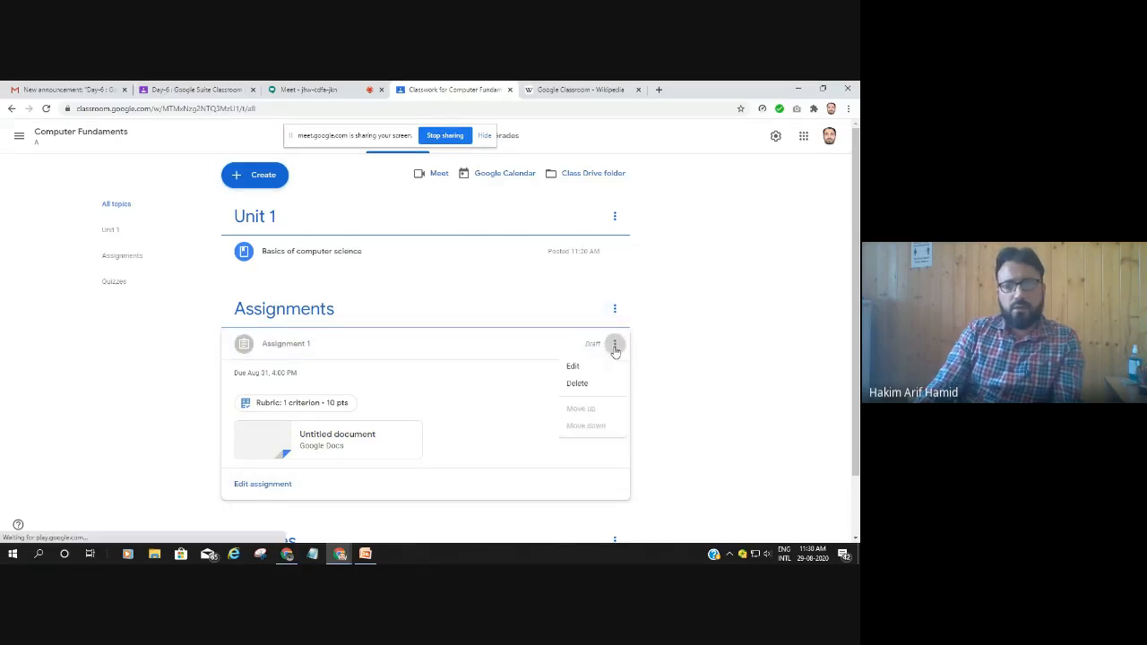
click(572, 371)
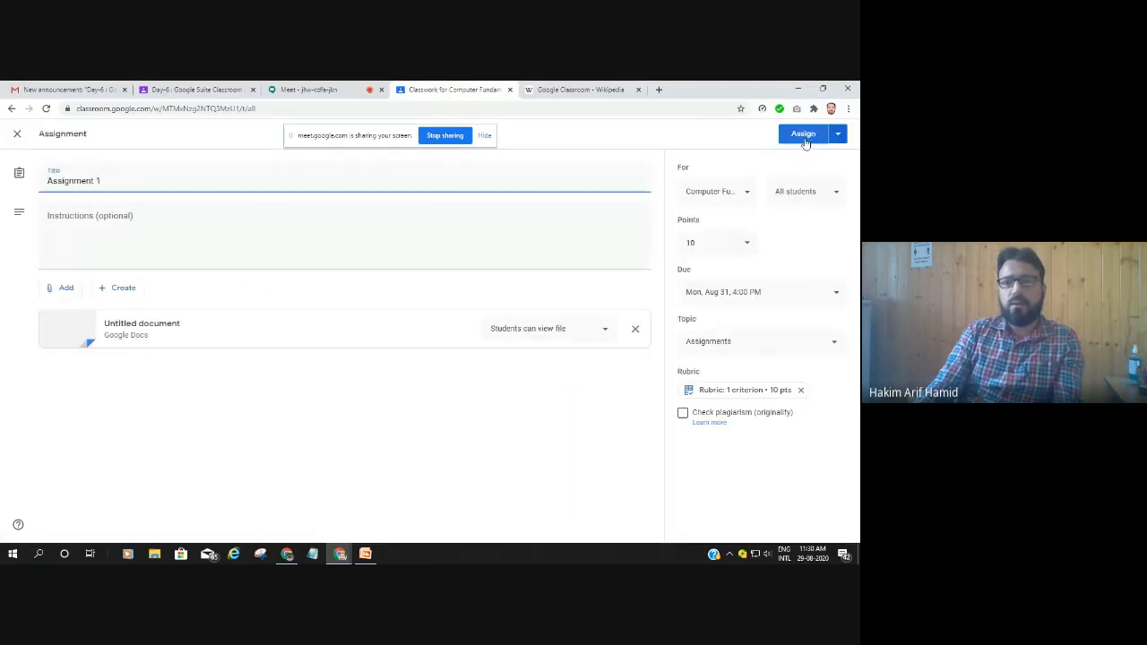
click(804, 136)
click(492, 359)
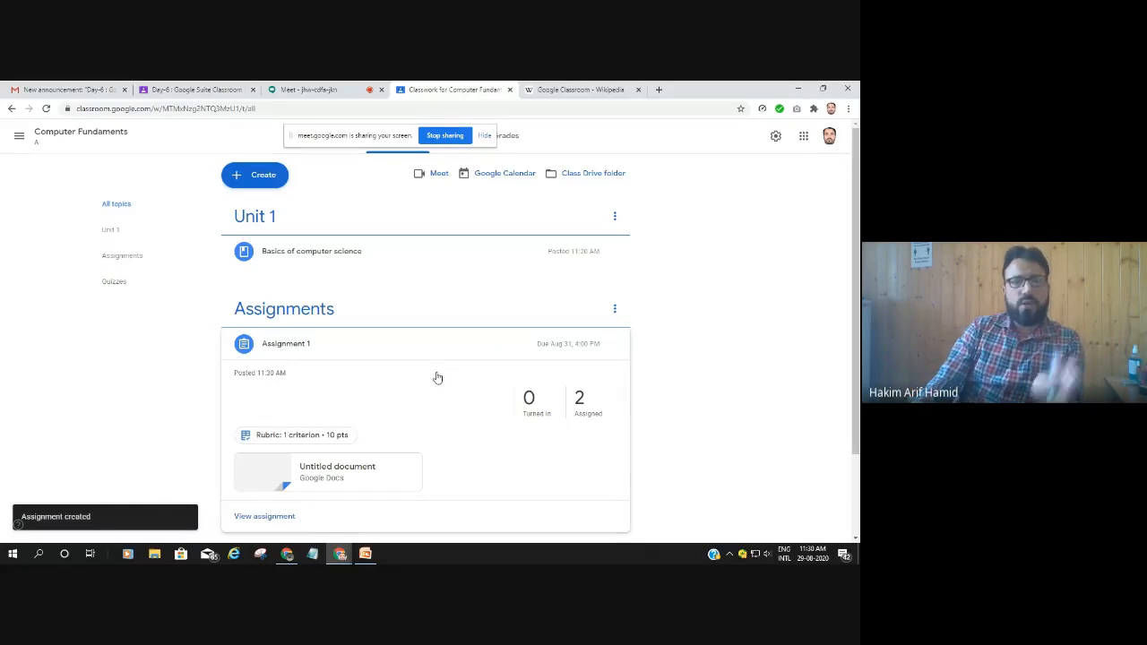
scroll(472, 415, down, 1)
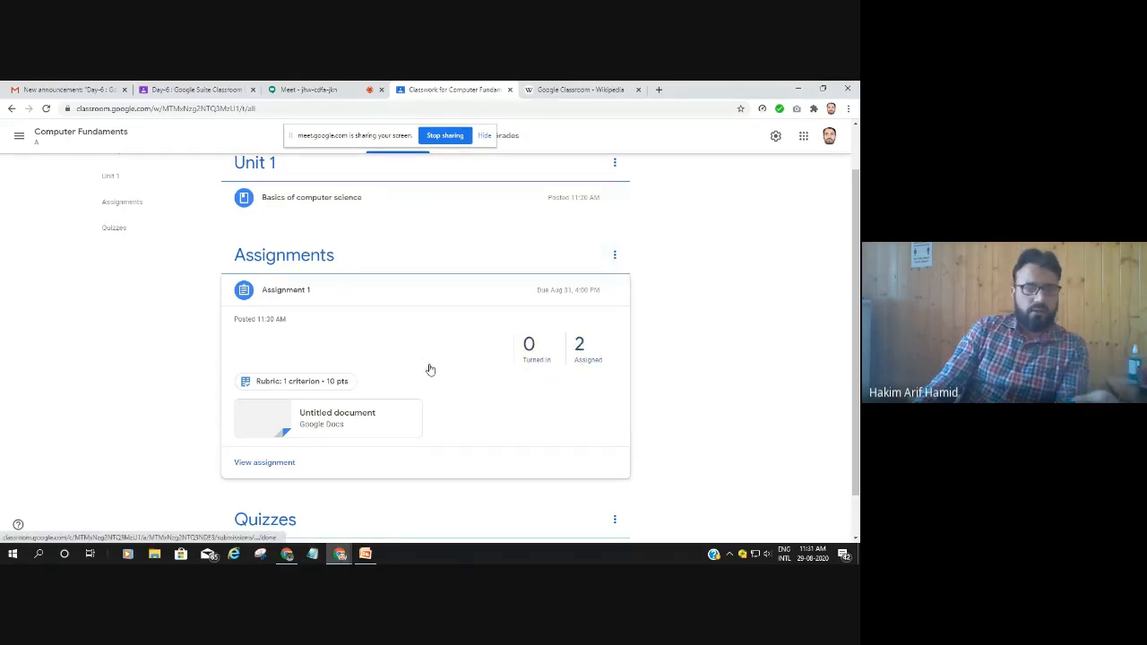
click(615, 258)
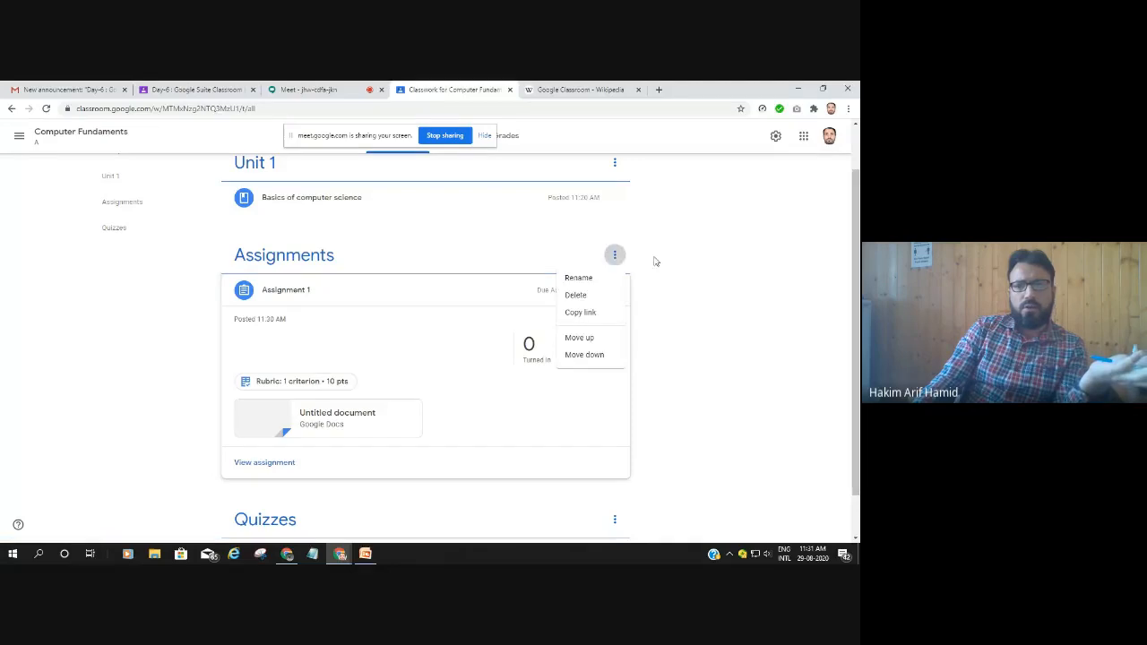
click(540, 361)
scroll(502, 453, down, 1)
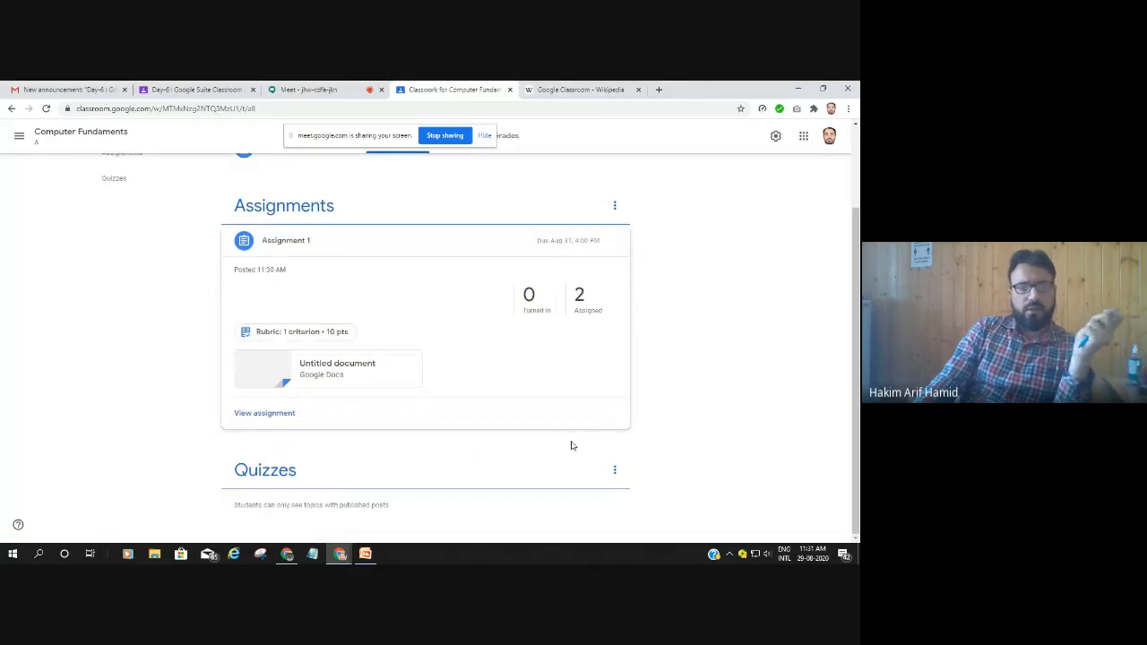
scroll(229, 504, up, 3)
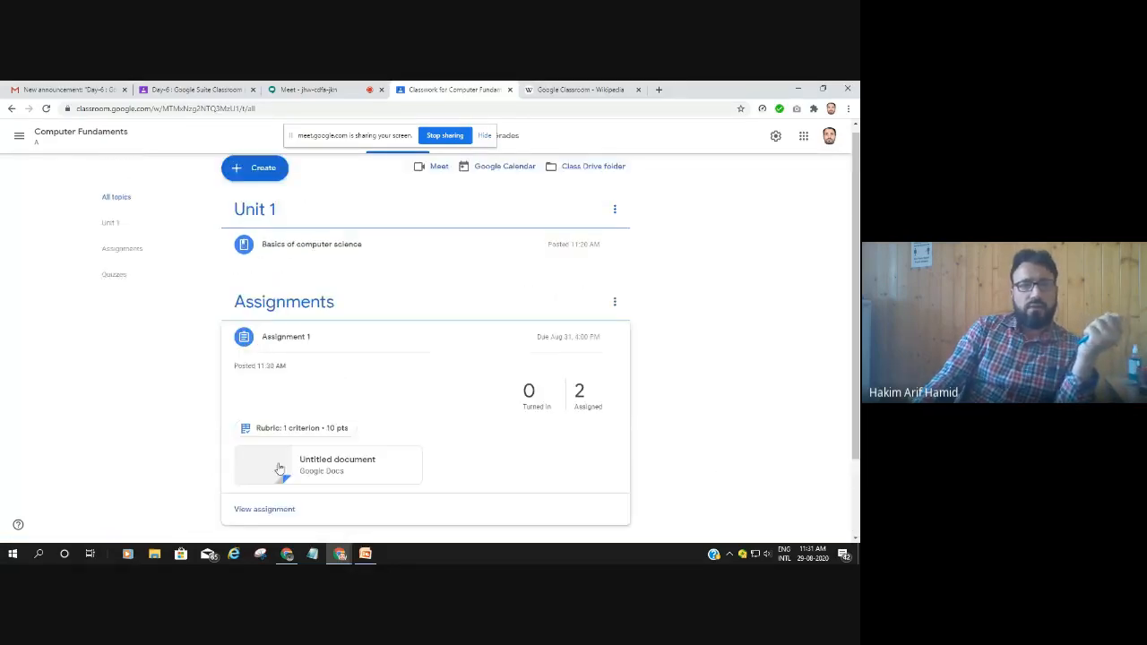
Create a short-answer classwork question reading "Scope of computer science in todays world"
click(256, 175)
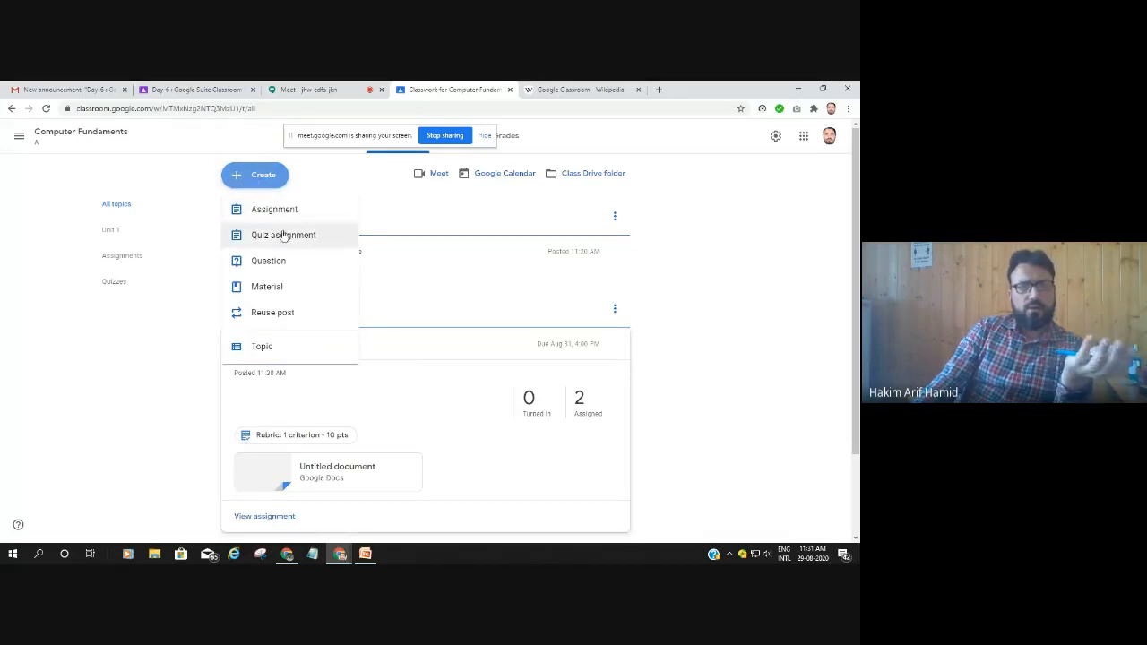
click(272, 265)
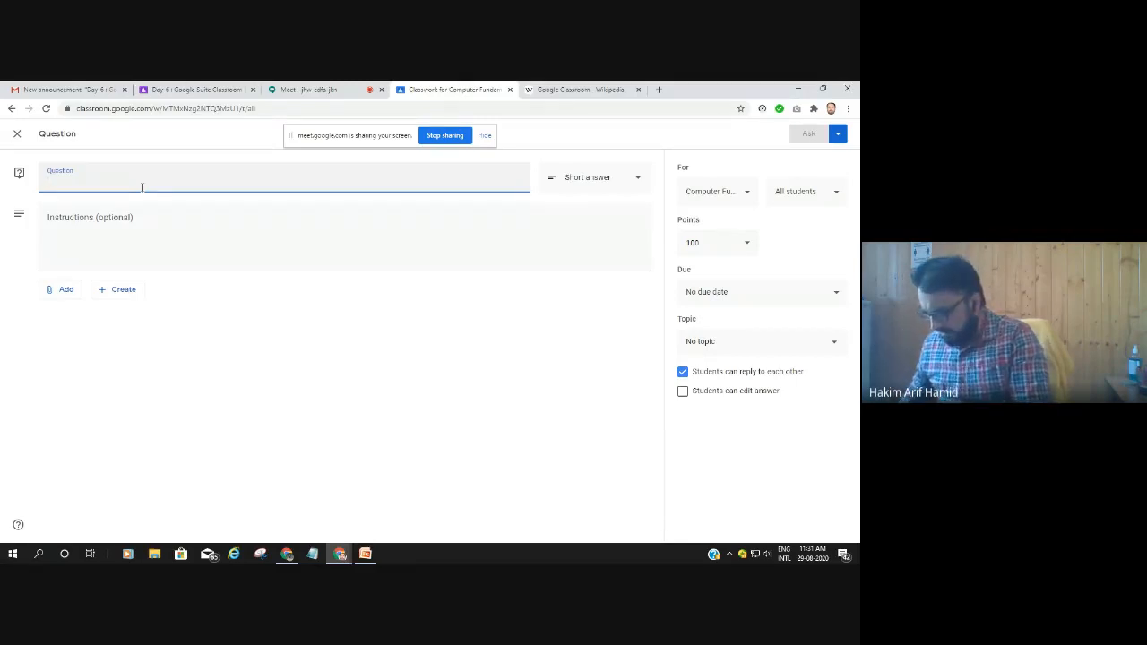
text(Scope of c)
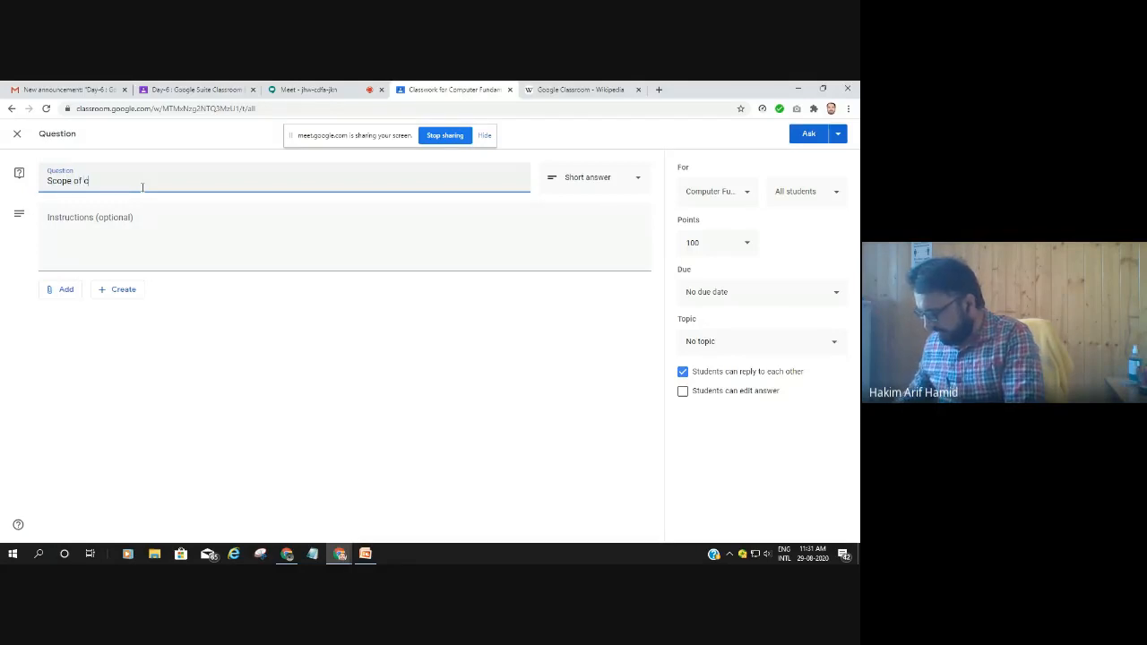
text(omputer science in p)
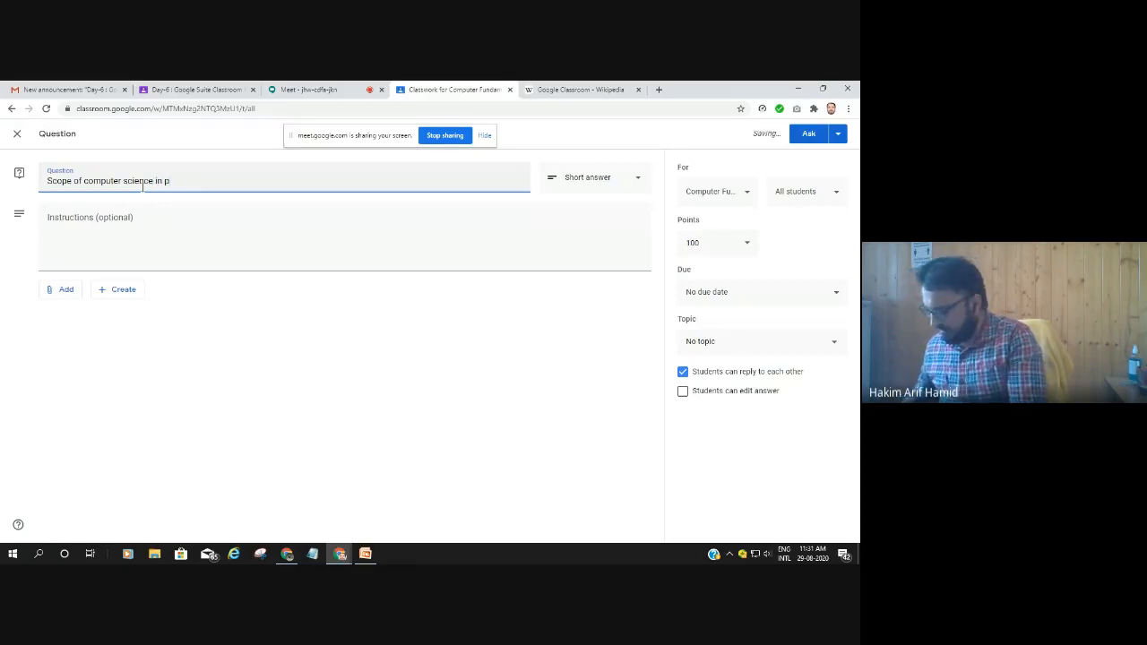
key(BackSpace)
text(todays)
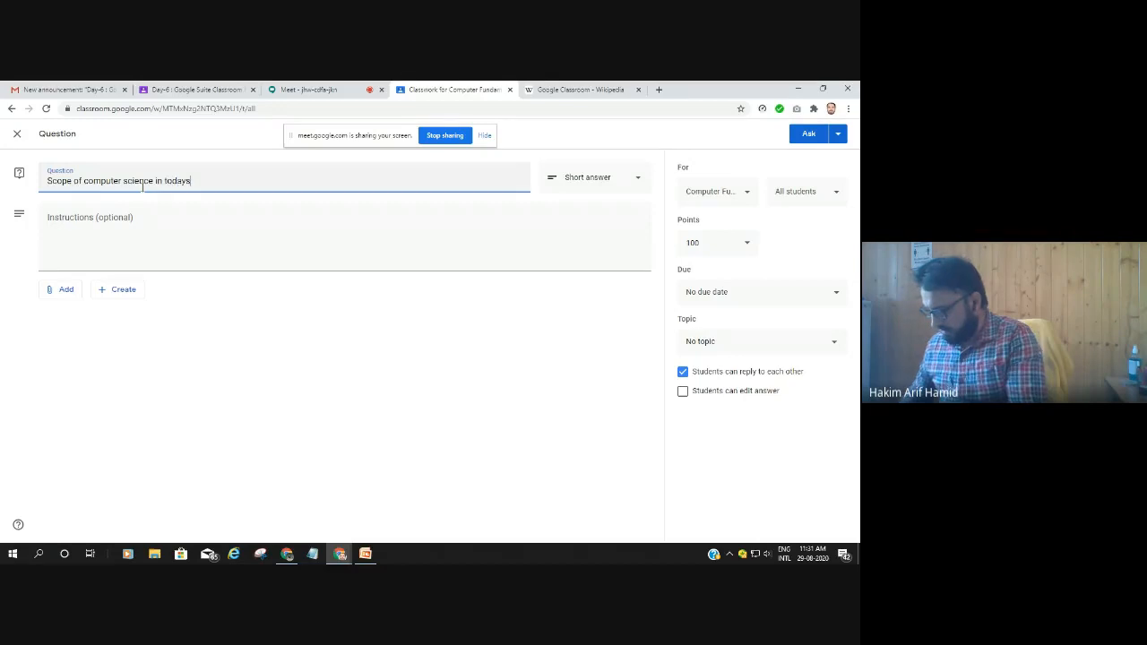
text( worls)
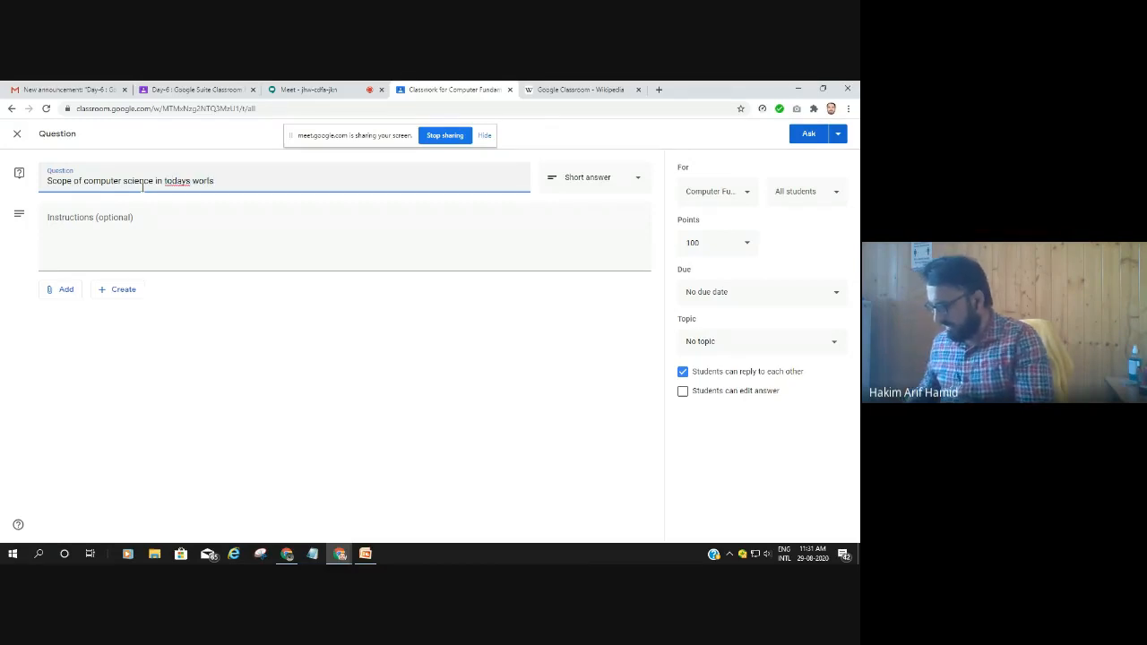
text(.)
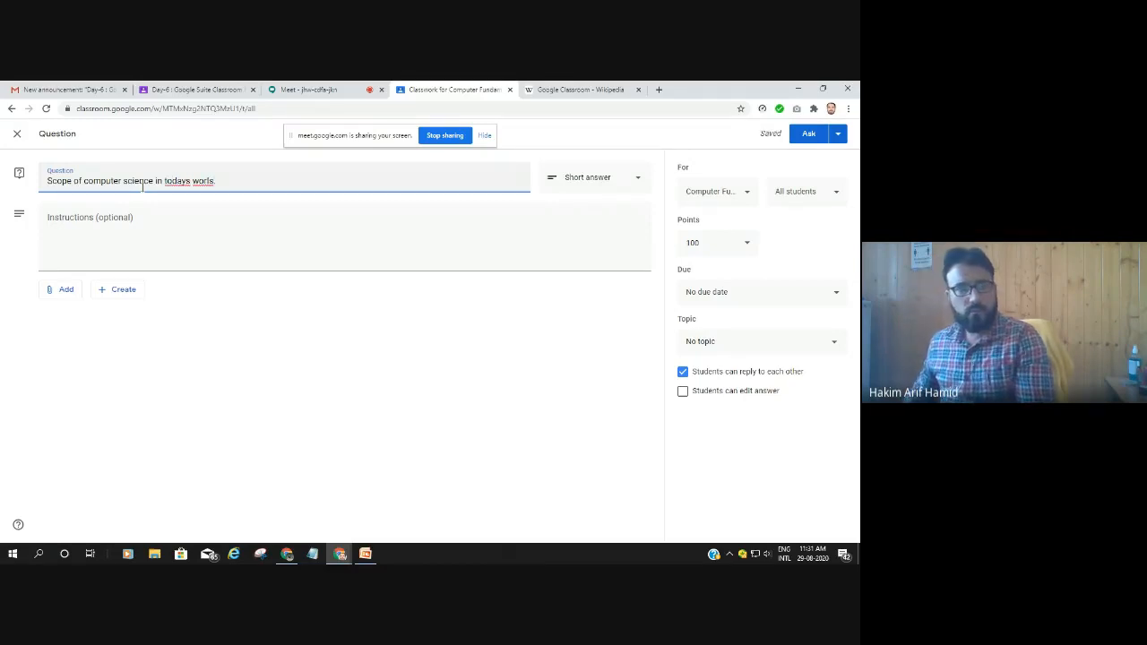
key(BackSpace)
key(BackSpace)
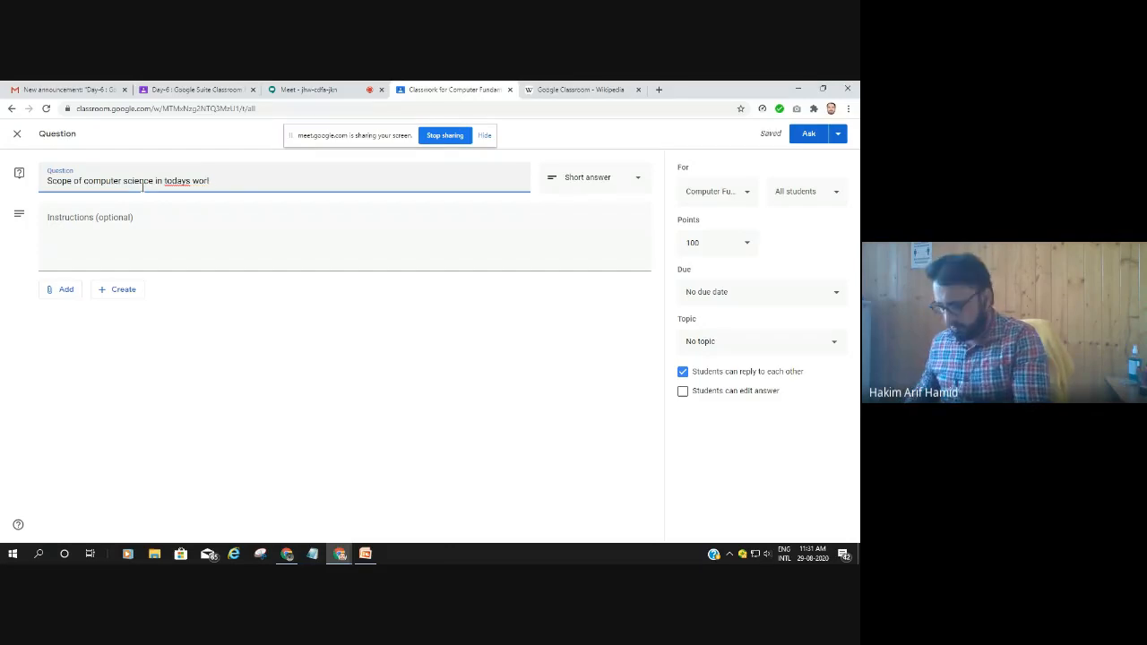
text(d)
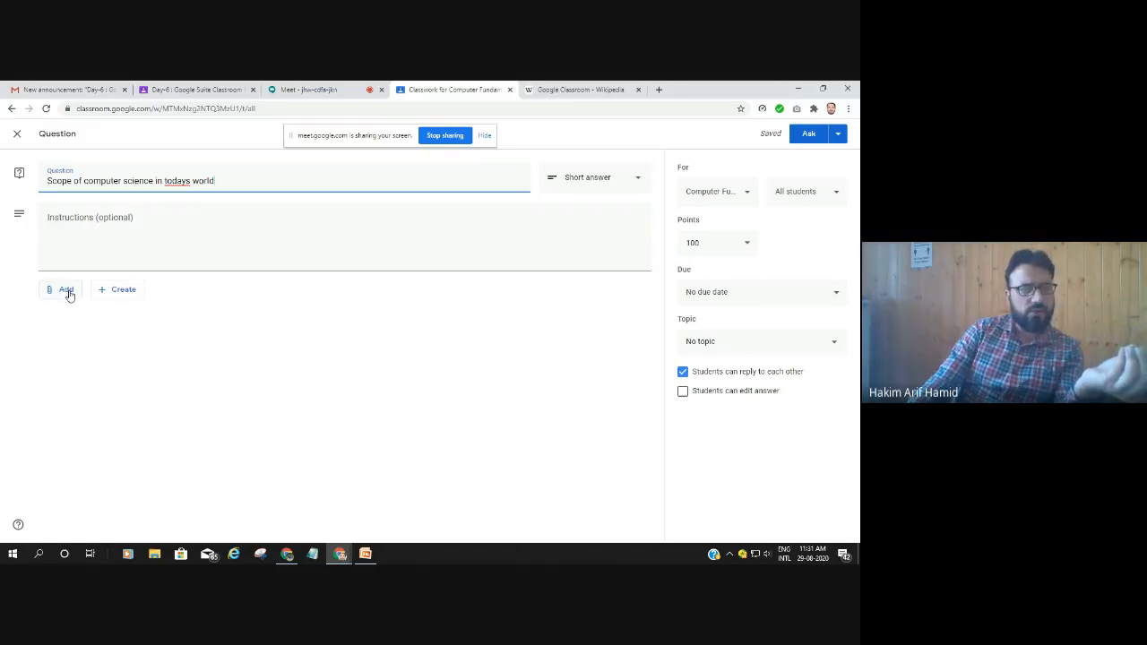
Copy the address of the open Wikipedia article on Google Classroom and attach it to the question as a link
click(69, 296)
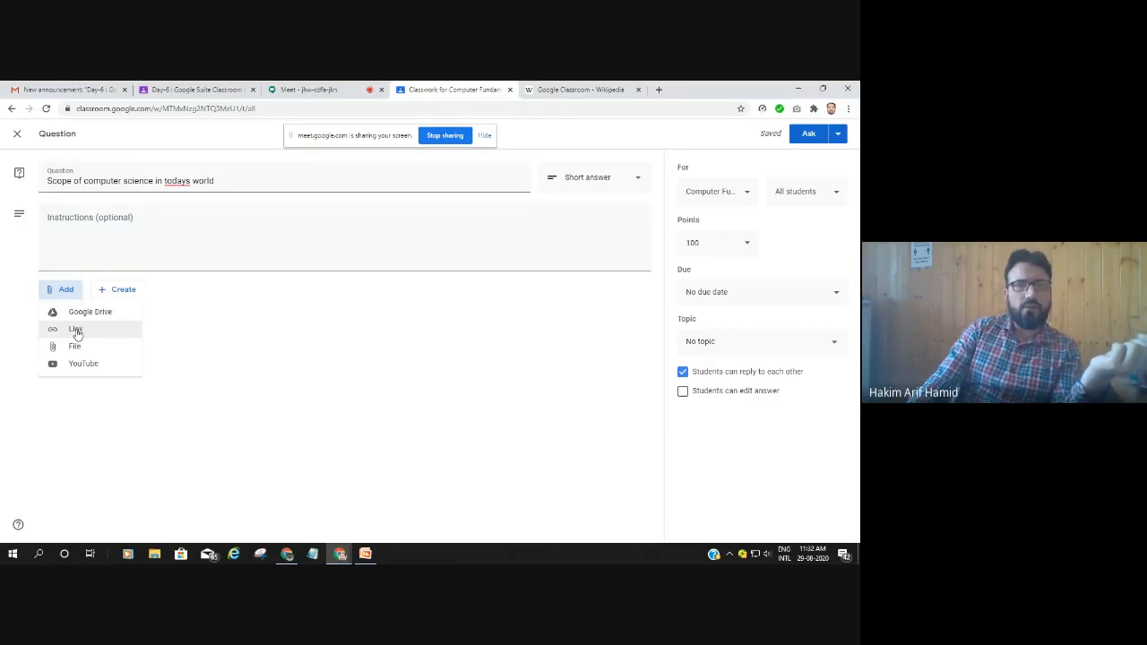
click(565, 89)
click(94, 108)
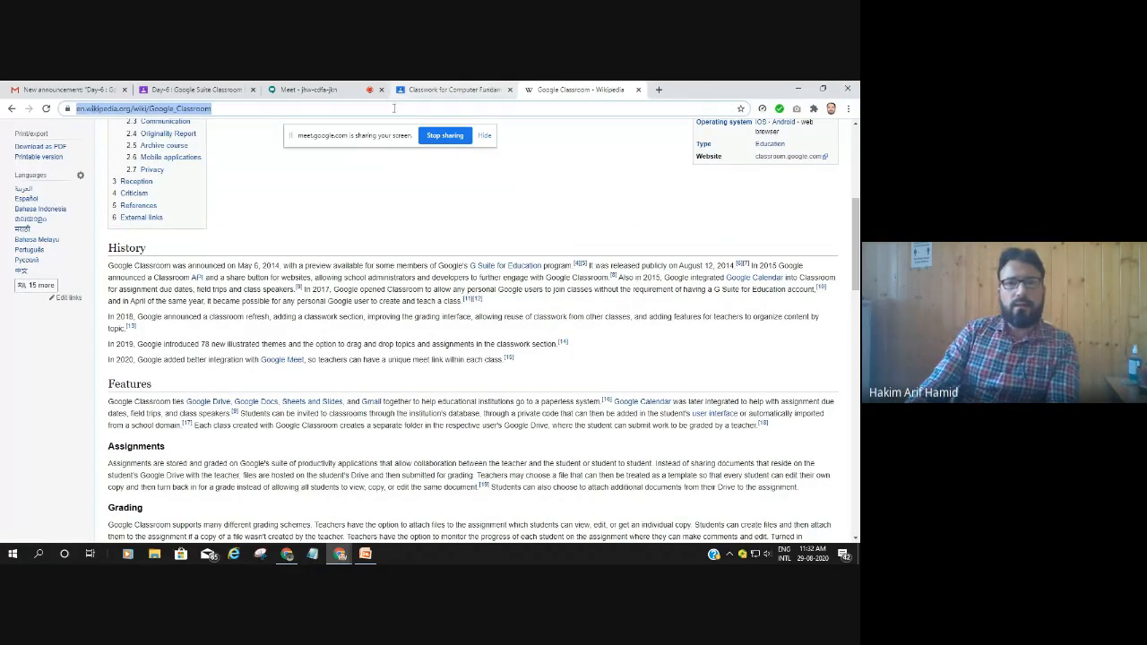
click(428, 89)
click(73, 328)
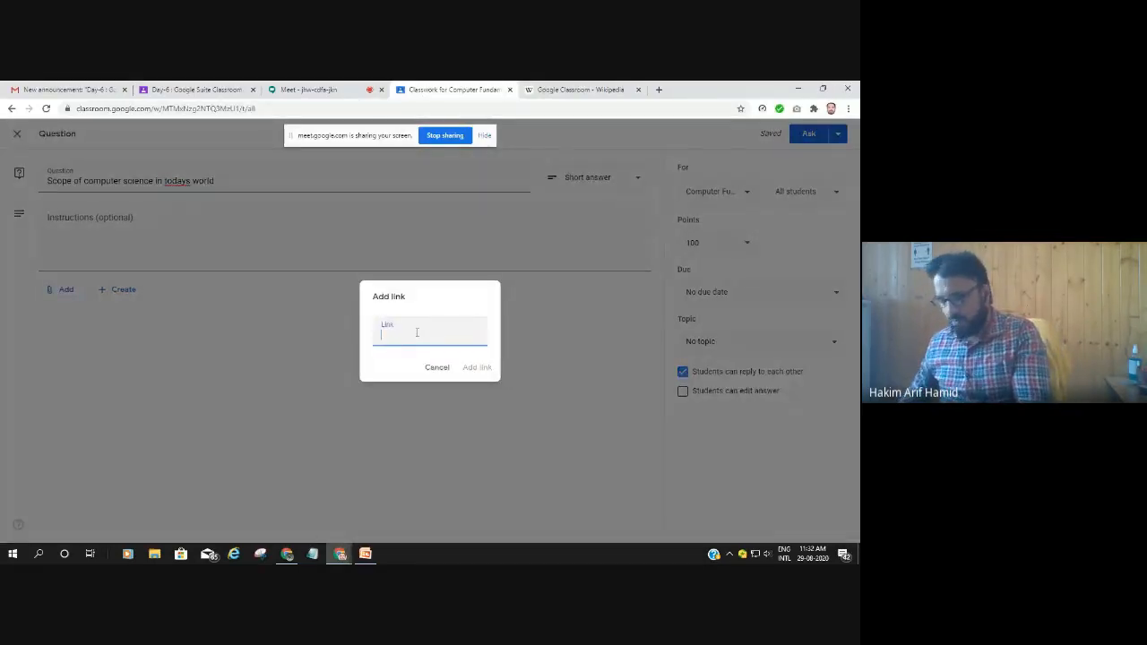
key(ctrl+v)
click(476, 367)
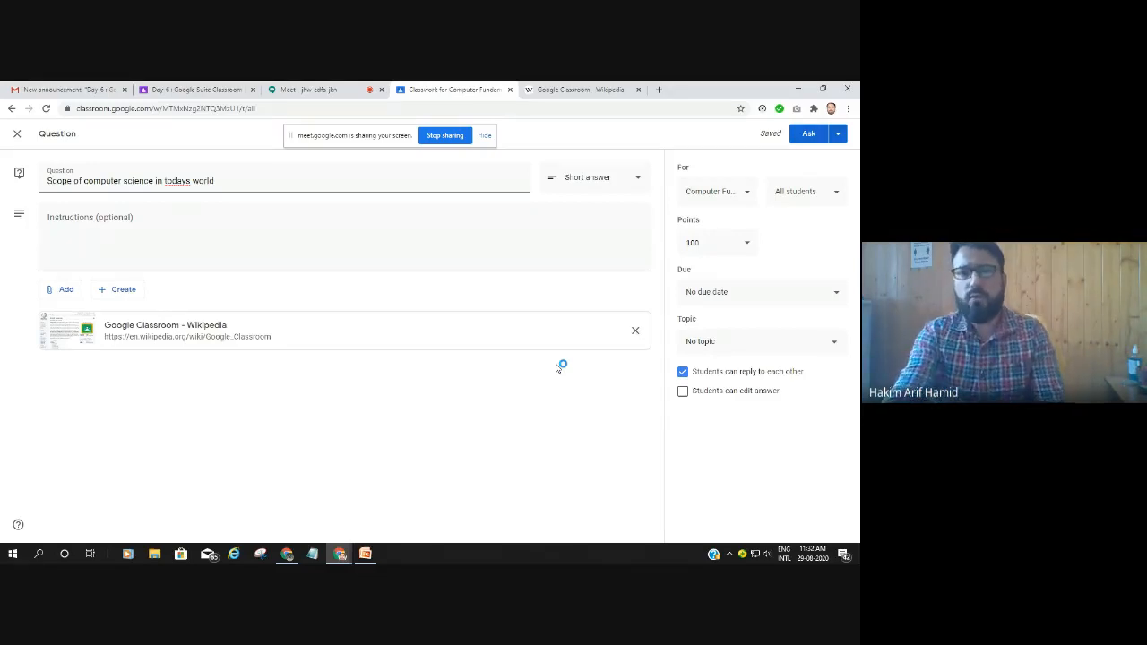
Set the question's points to 10 and file it under a new topic named "Questions"
click(710, 242)
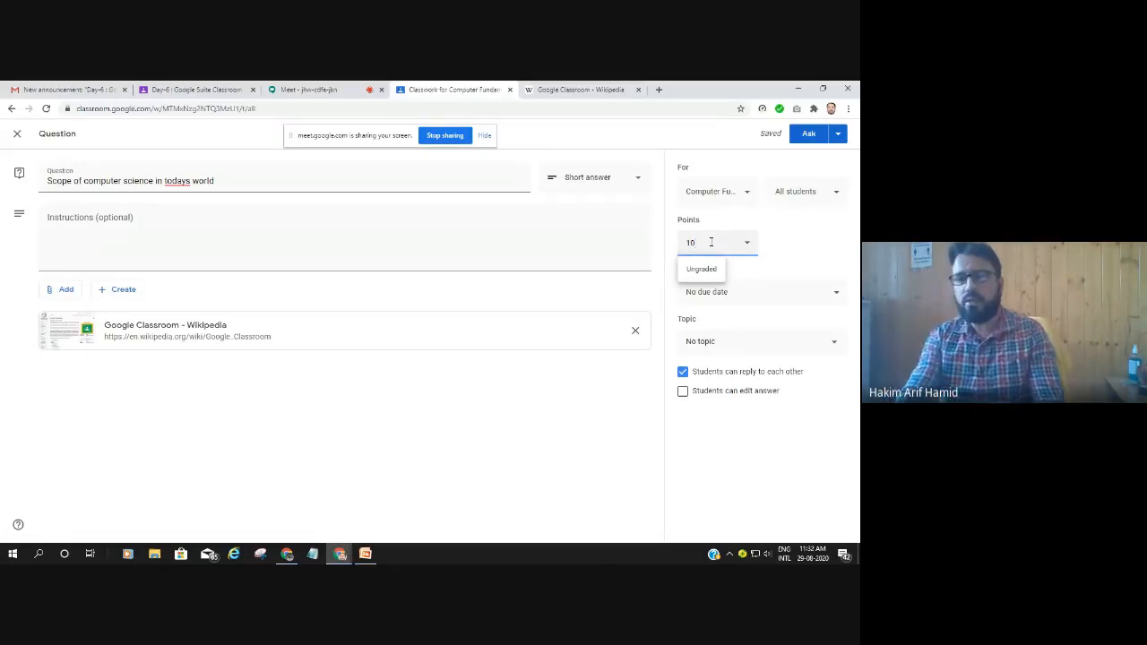
click(717, 341)
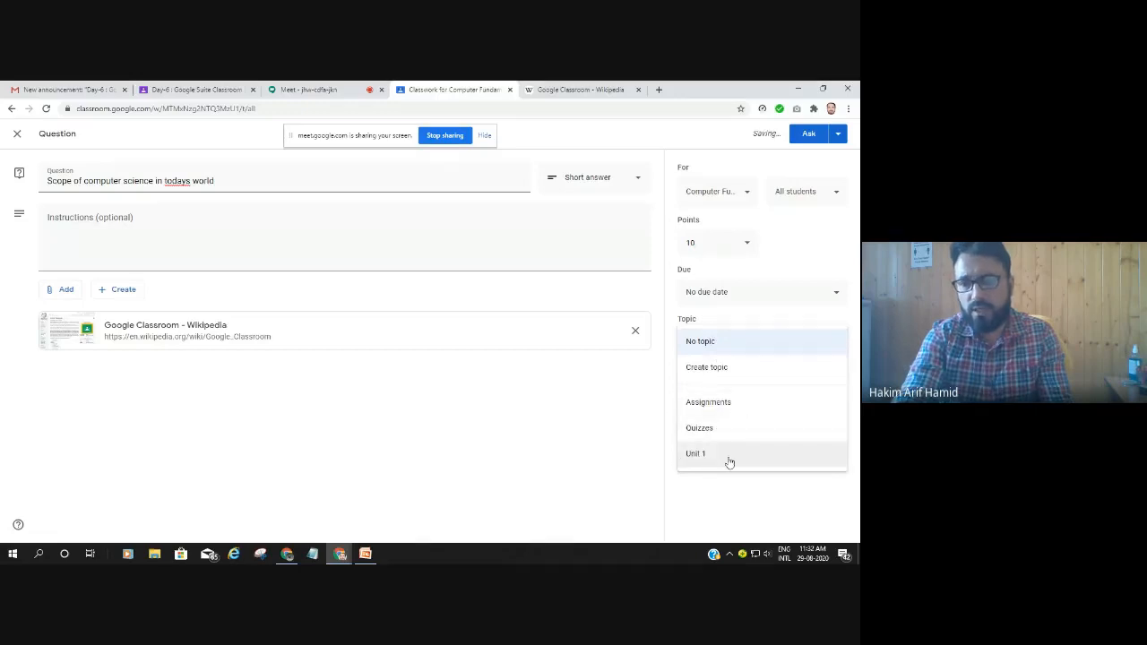
click(708, 367)
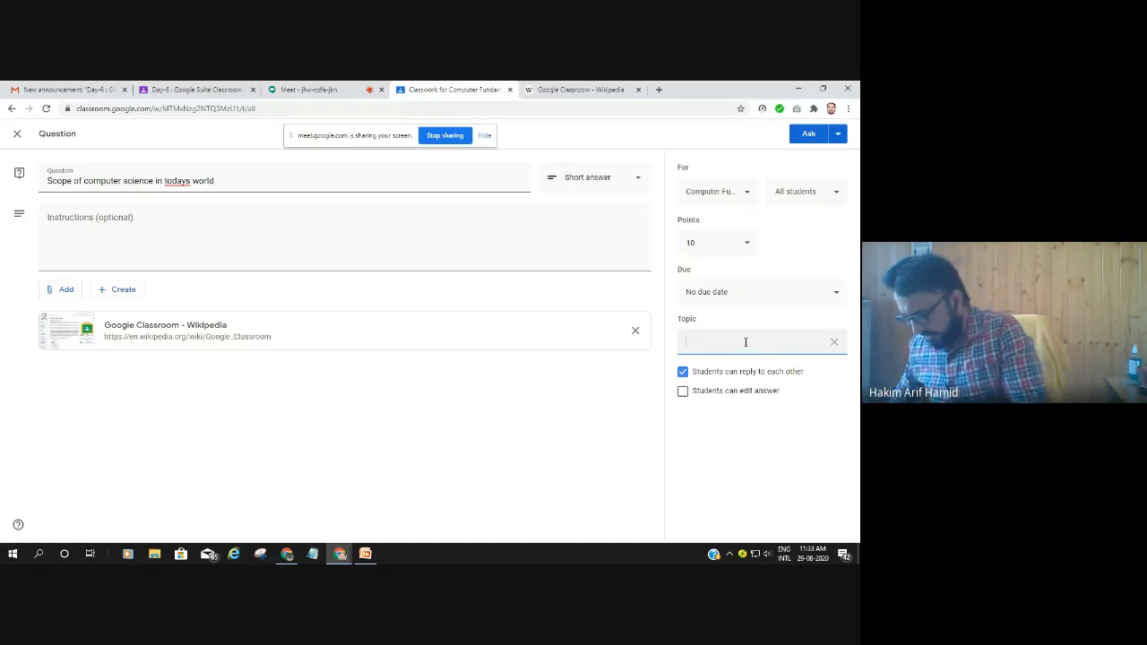
text(Questio)
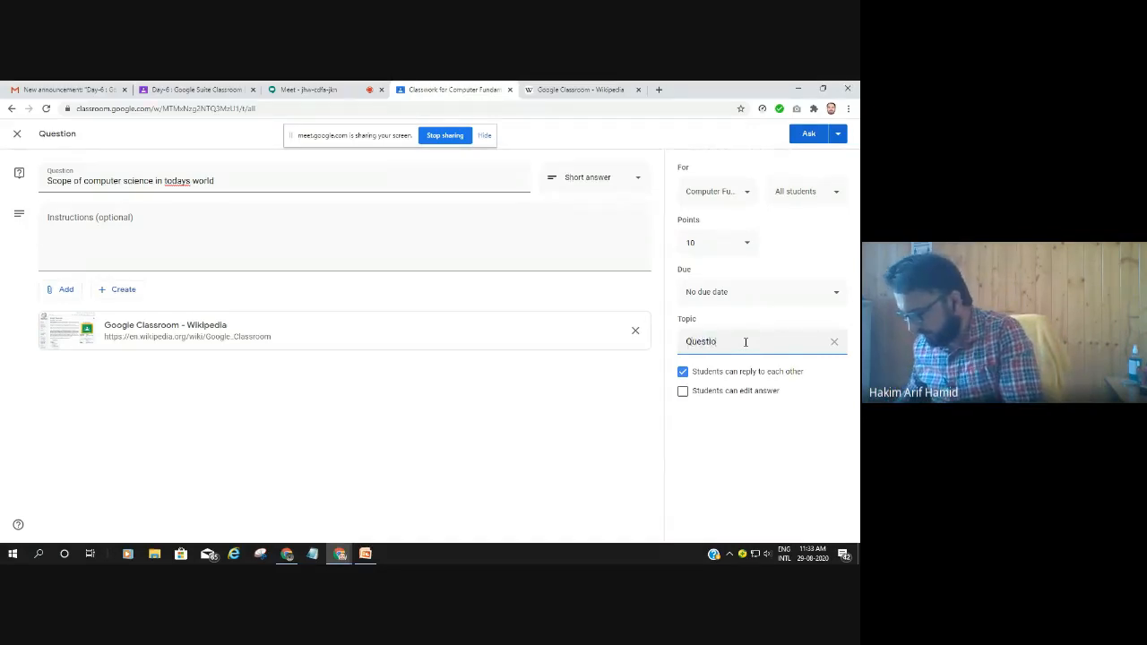
text(ns)
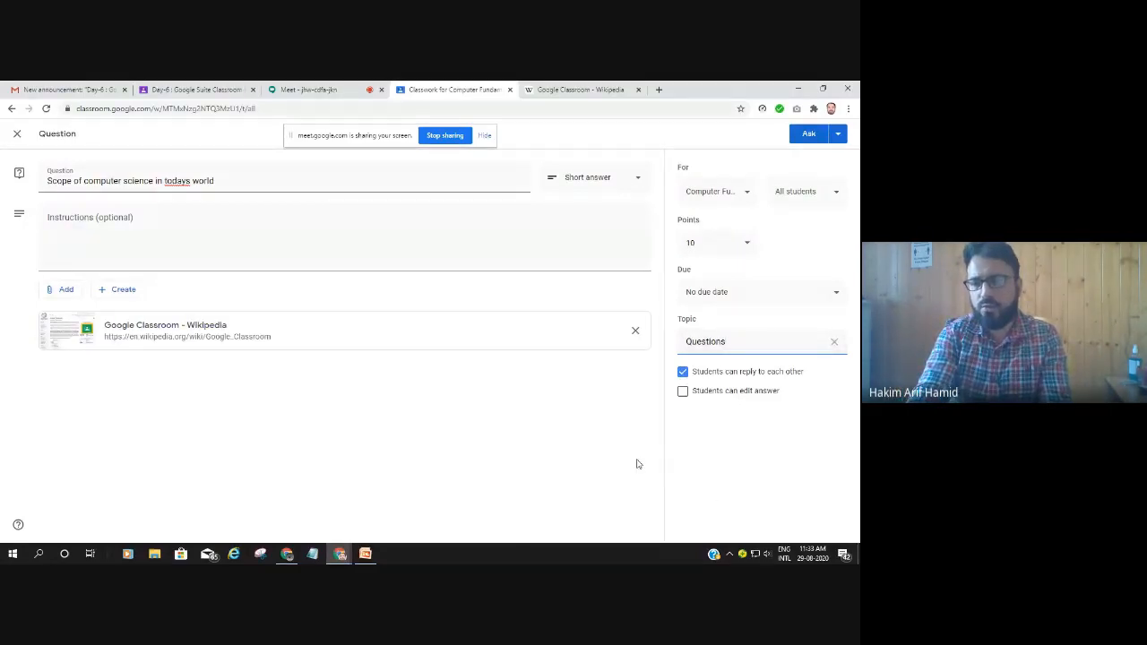
Disallow students replying to each other, keep answer editing off, and post the question to the class
click(683, 392)
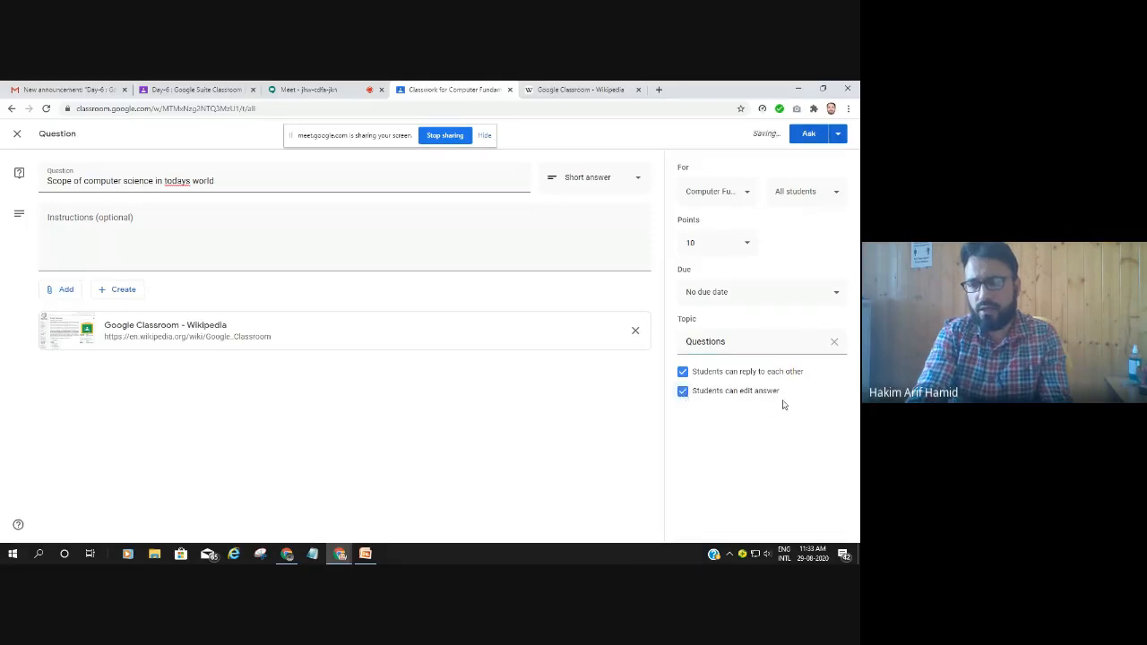
click(683, 392)
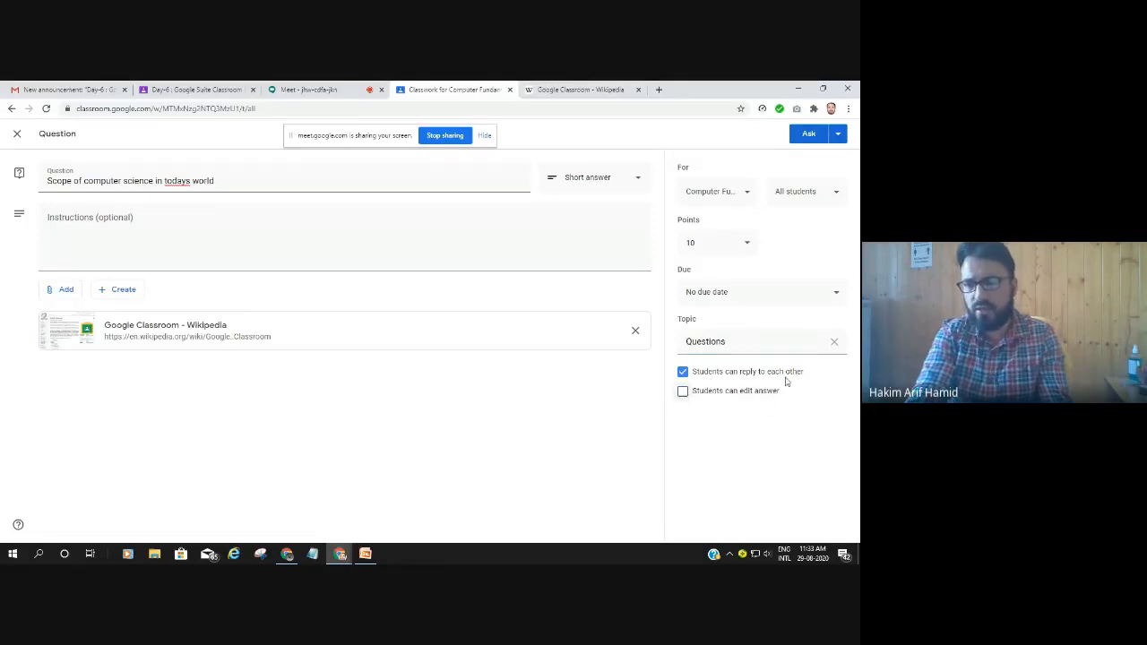
click(685, 375)
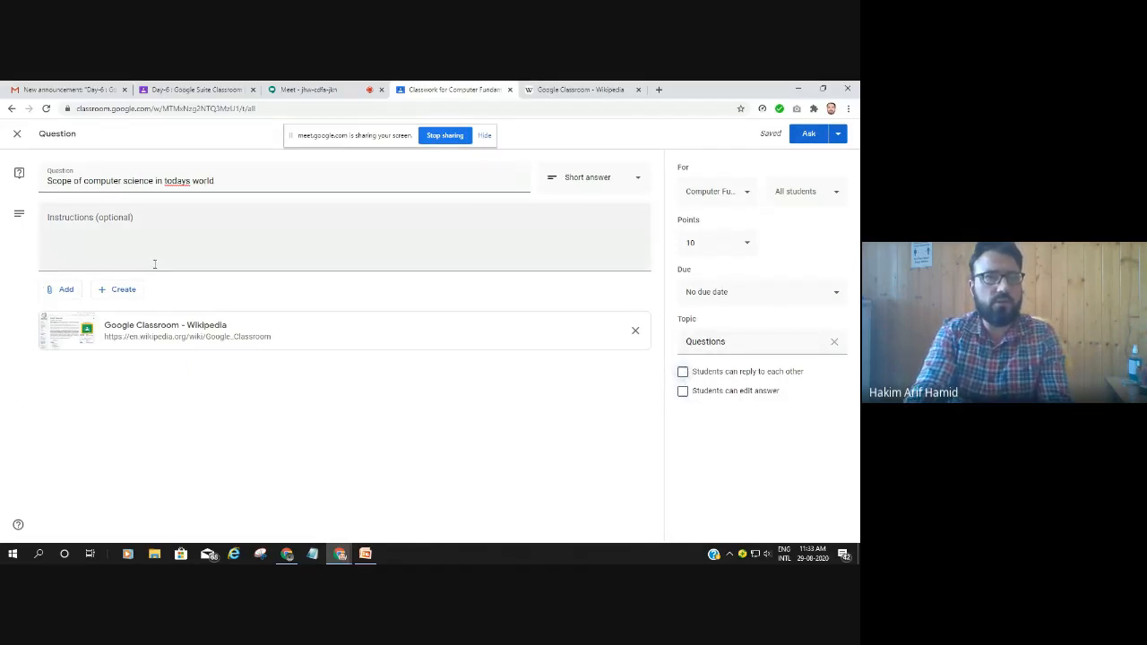
click(106, 216)
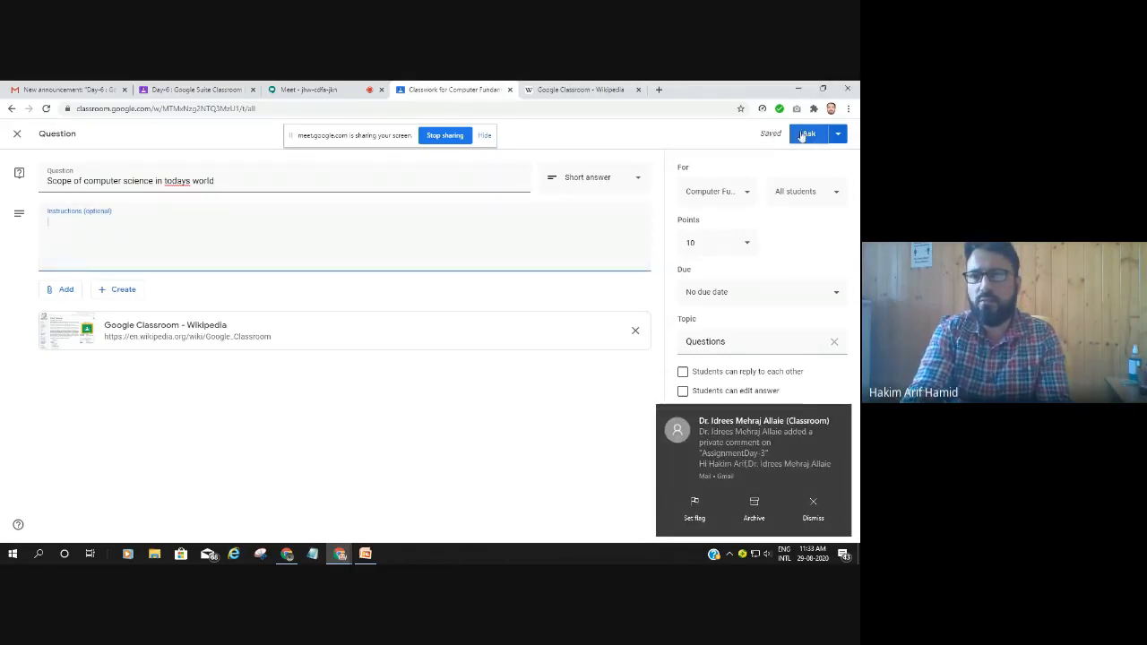
click(809, 135)
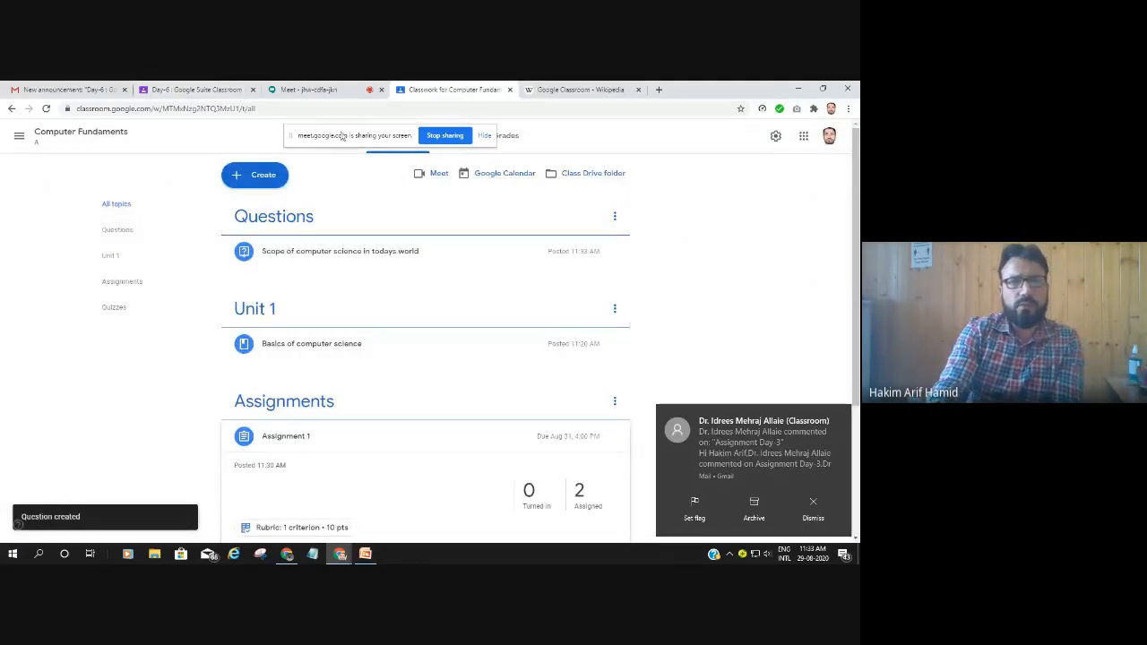
Move the screen-sharing notice out of the way and reorder the Questions topic to the end of the classwork, below Quizzes
drag(340, 139, 70, 154)
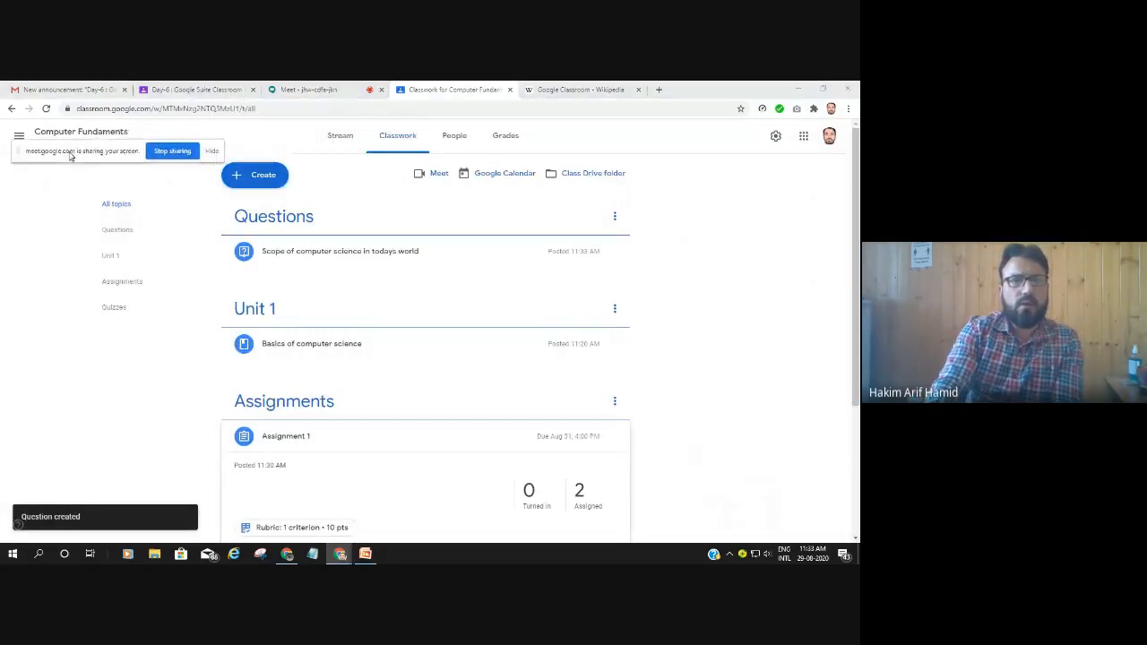
scroll(394, 412, down, 2)
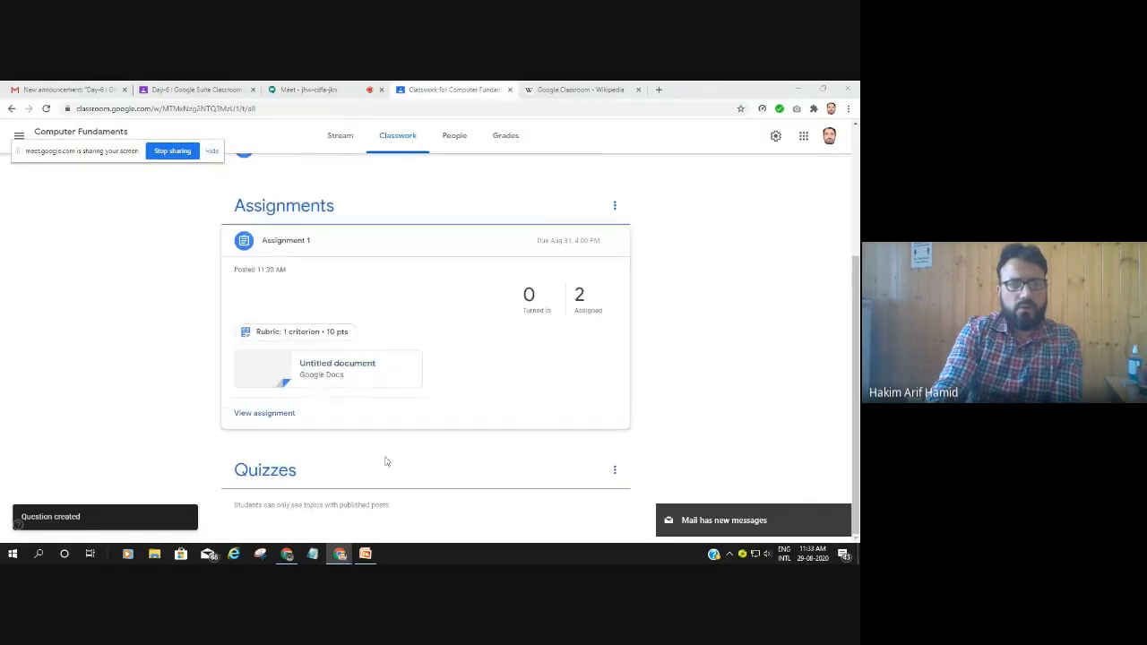
scroll(340, 480, up, 1)
scroll(311, 479, up, 2)
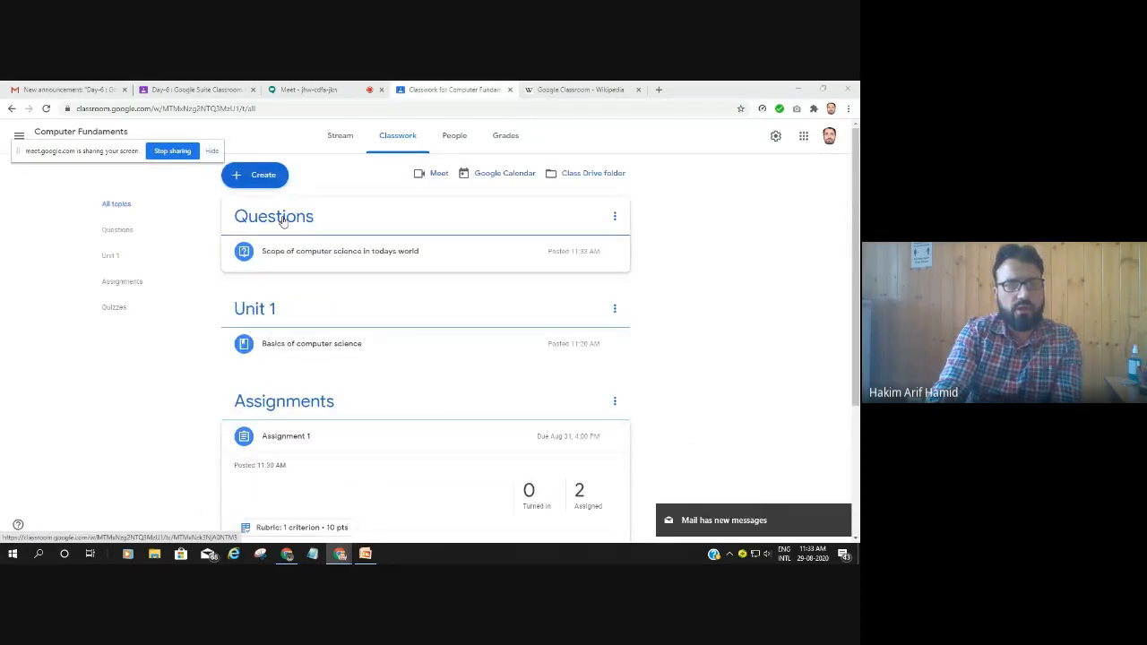
drag(282, 220, 310, 488)
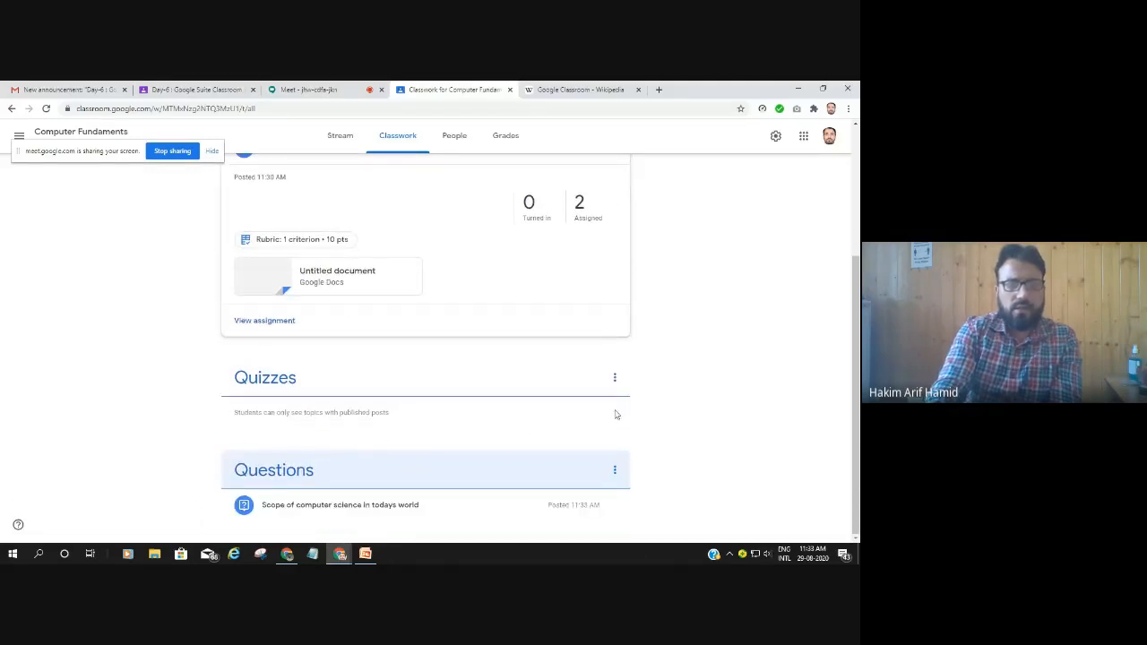
Move the Questions topic above Quizzes in the classwork, and return it to its place below Quizzes
click(614, 469)
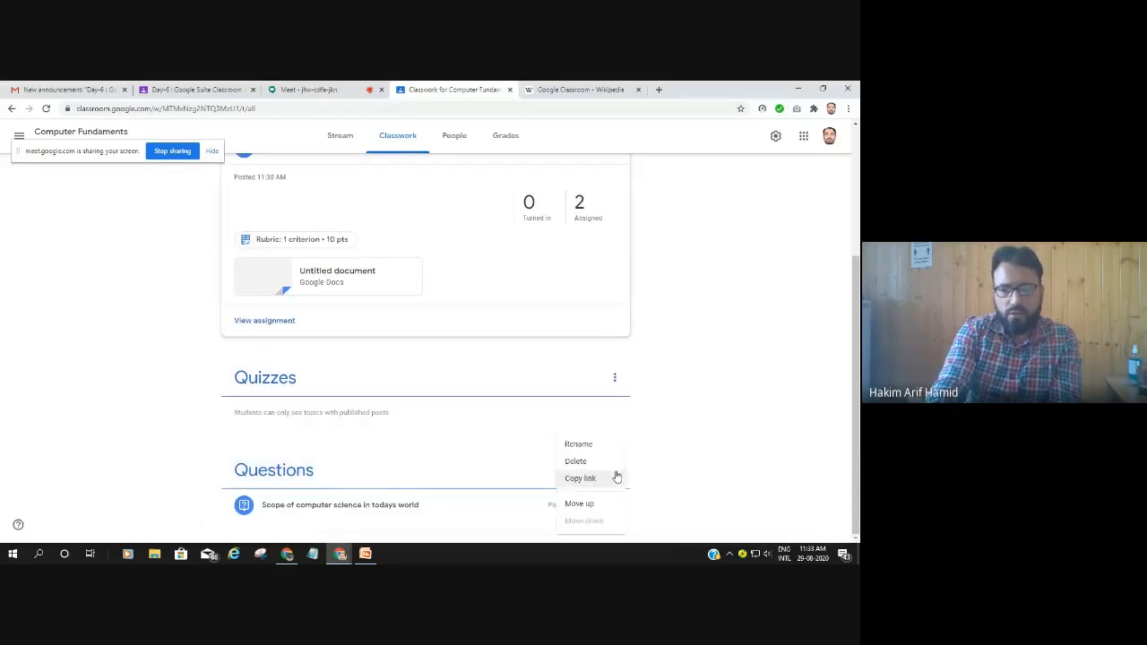
click(584, 506)
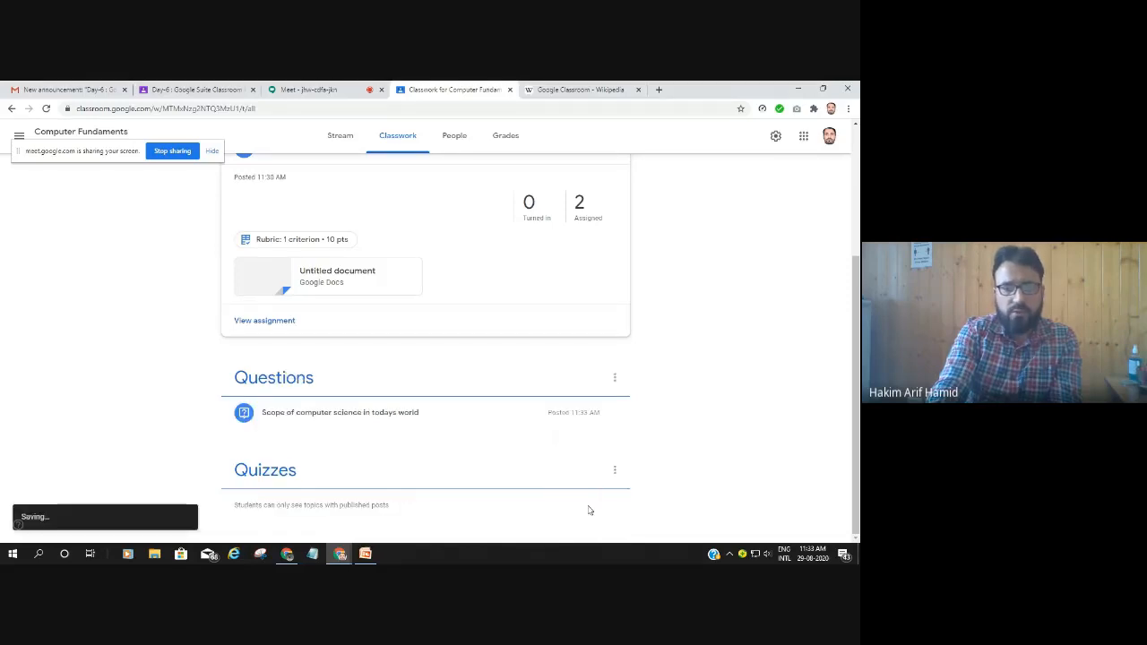
click(614, 381)
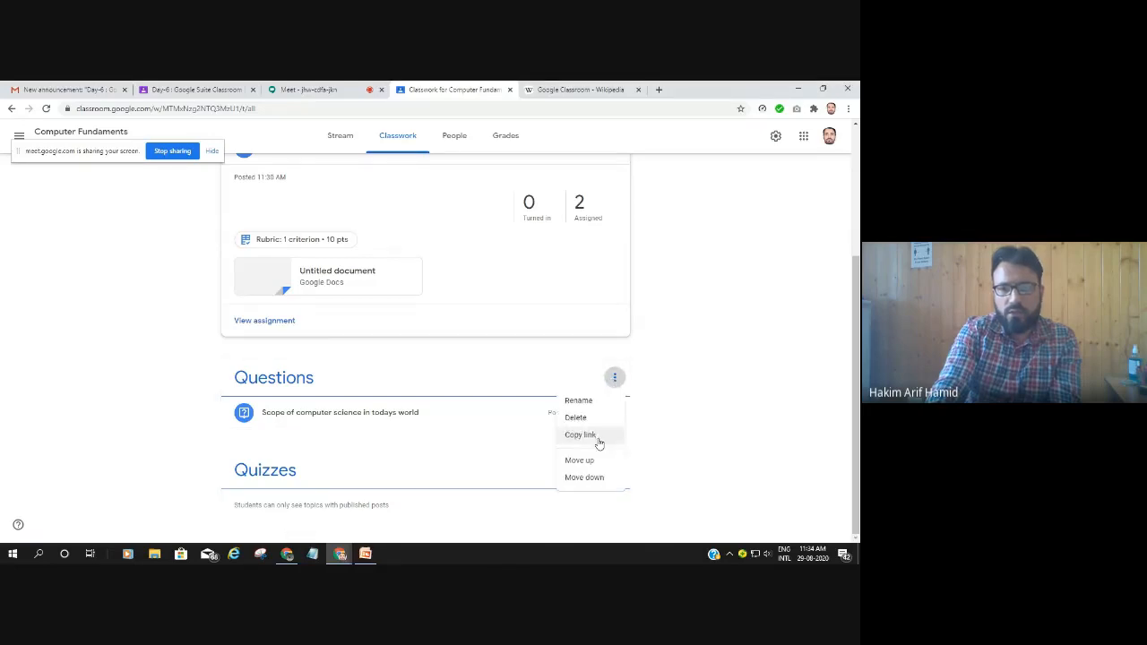
click(584, 476)
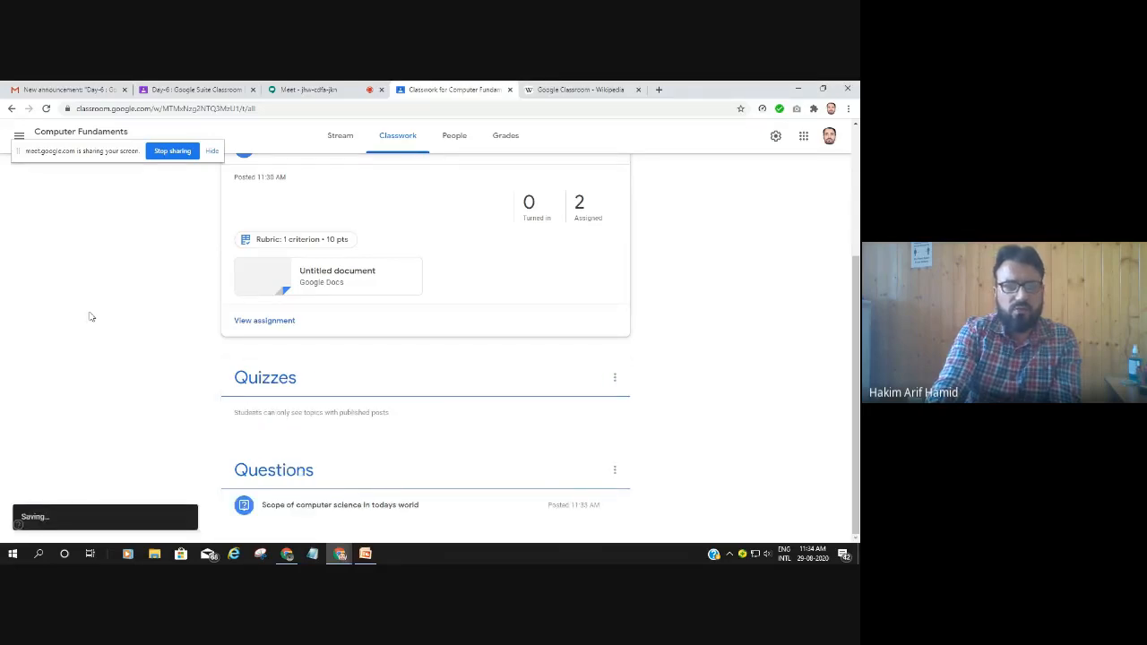
scroll(690, 389, up, 5)
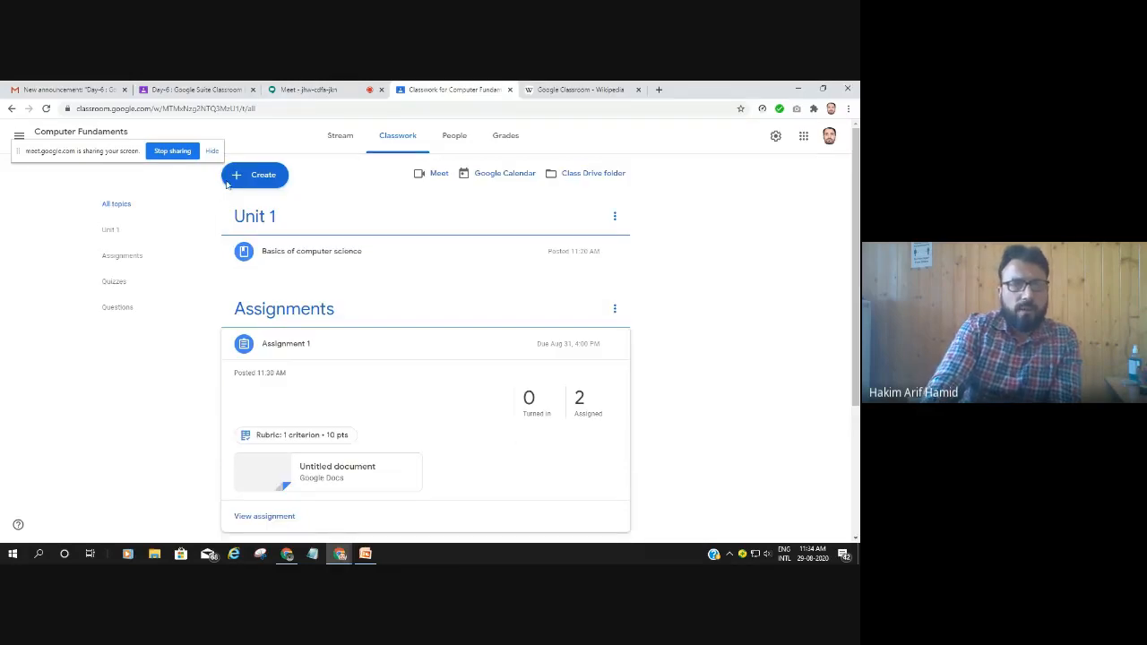
click(257, 177)
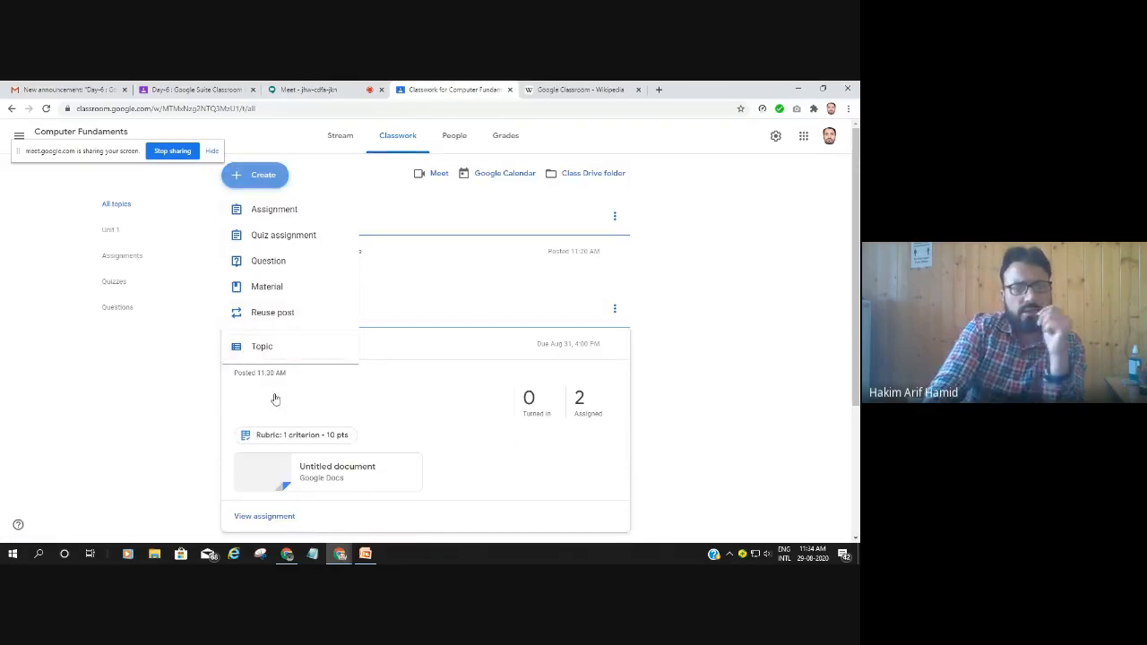
click(278, 315)
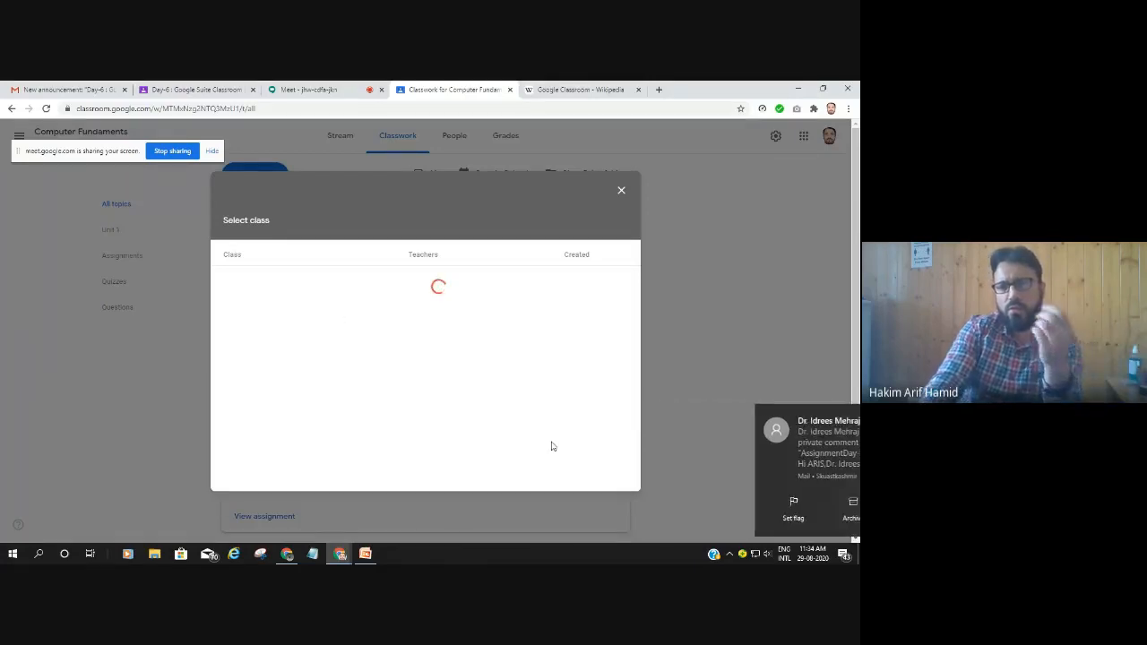
click(621, 191)
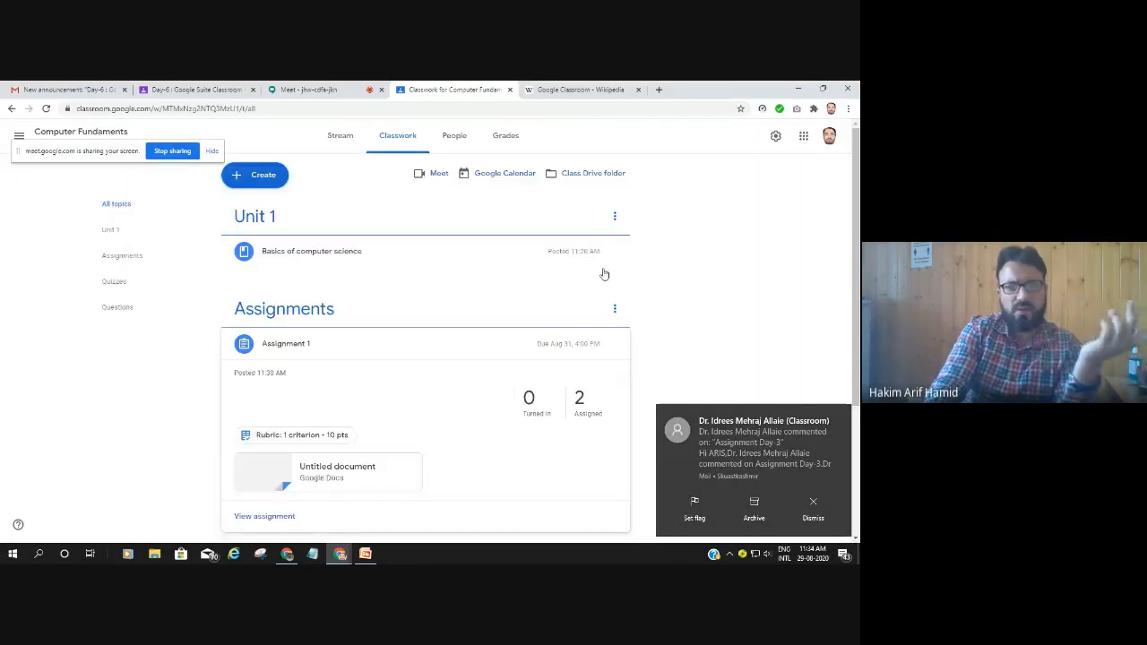
Create a quiz assignment with a blank quiz form, clear the screen-sharing notice from its header, and start the title with "Qui"
click(240, 176)
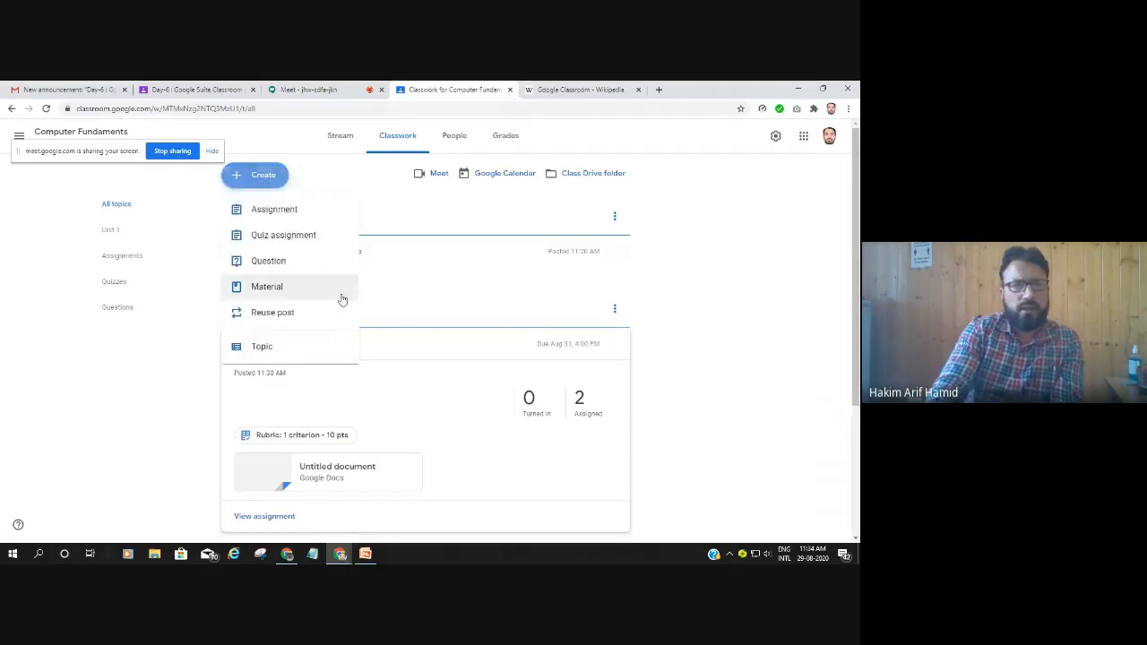
click(282, 236)
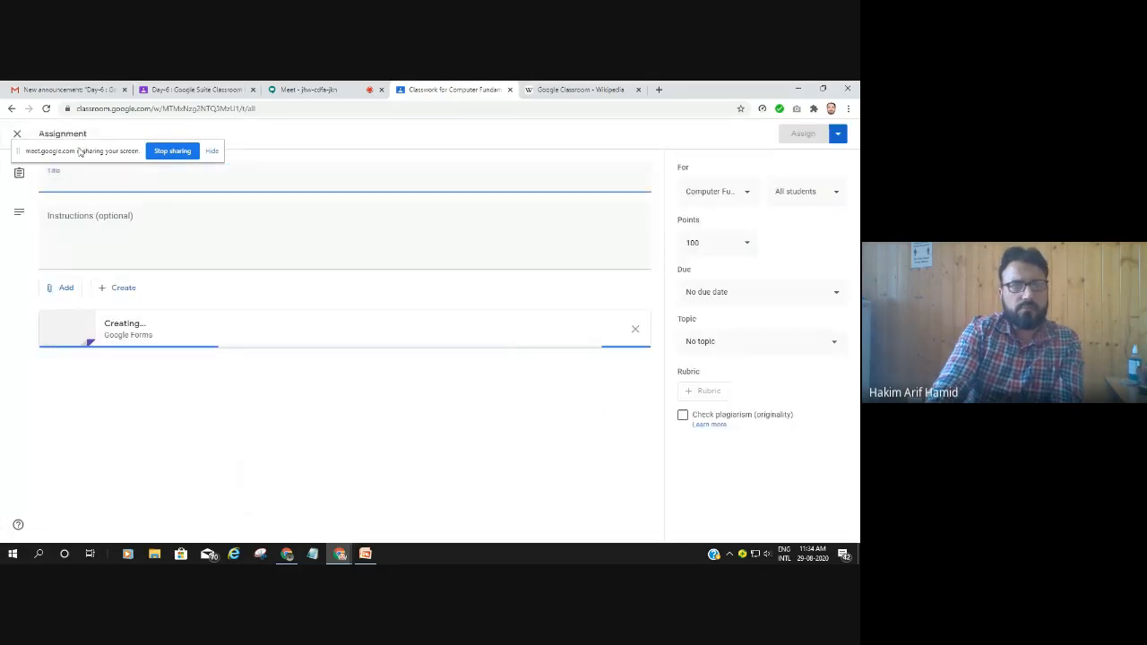
drag(79, 153, 295, 141)
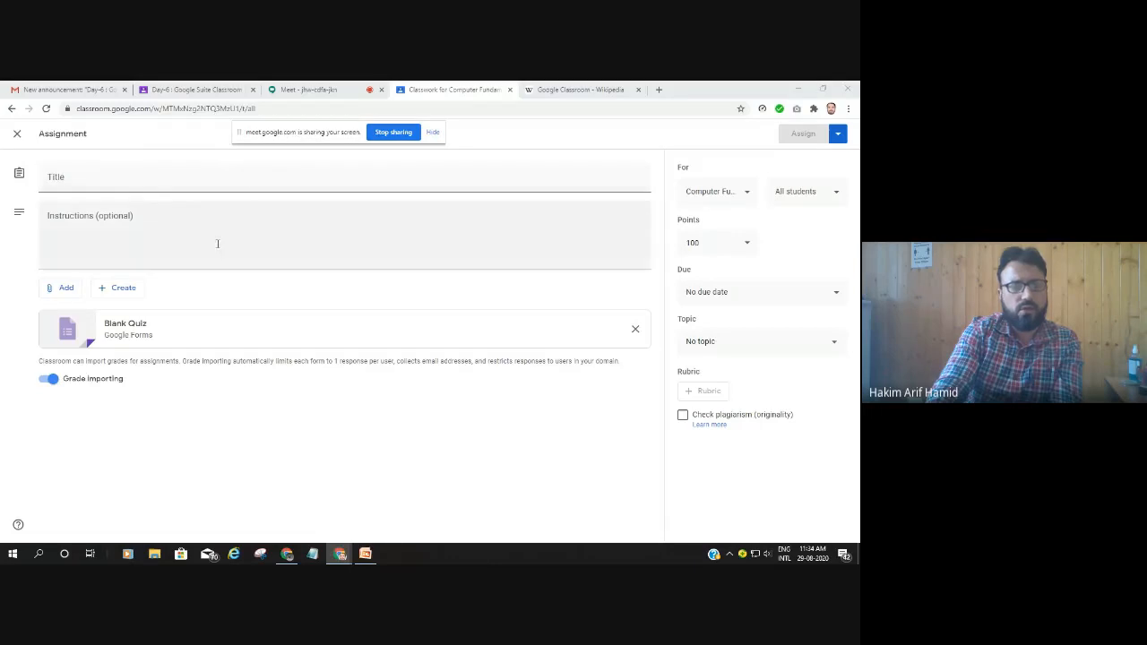
click(68, 178)
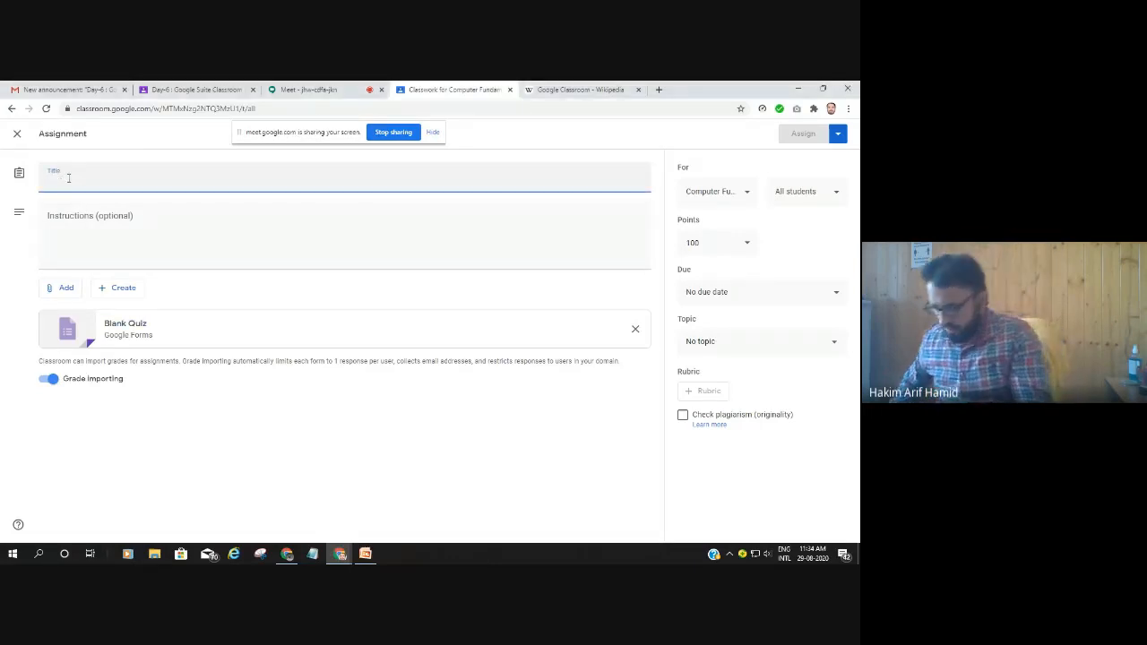
text(Qui)
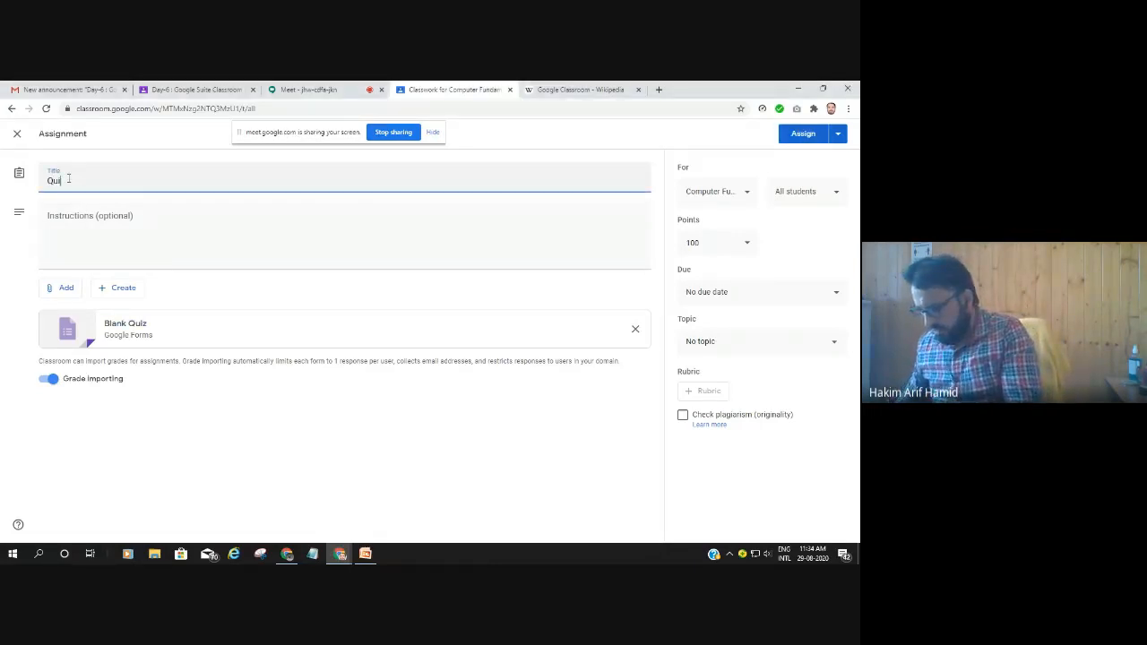
Title the new assignment Quiz 1 and enter MCQs as its instructions
text(z 1)
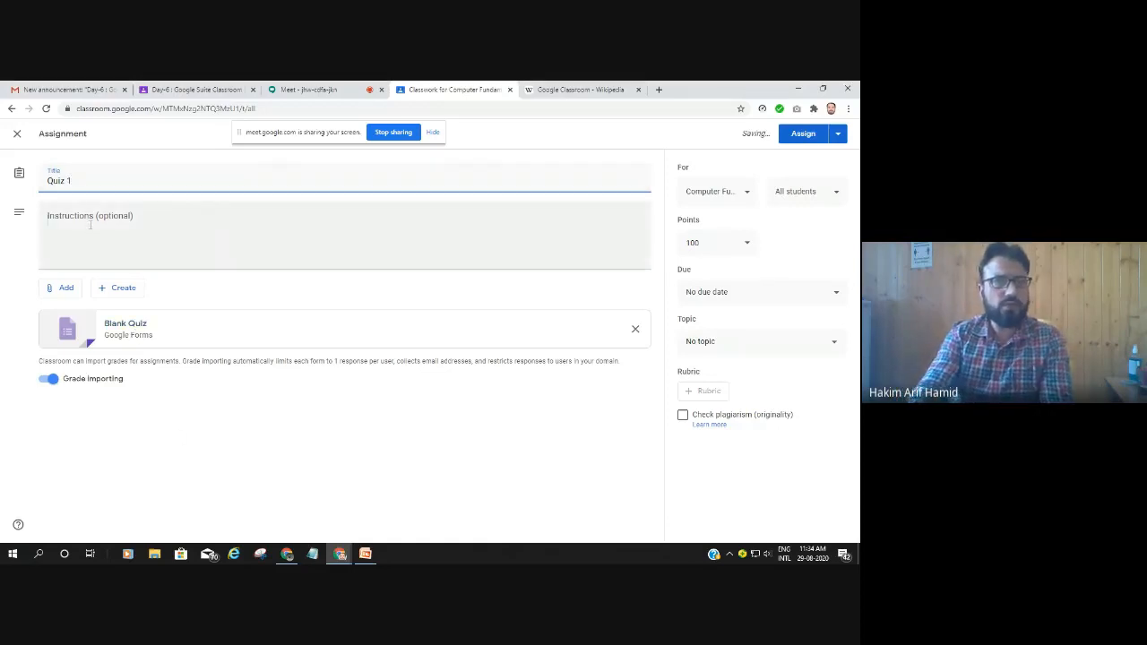
click(90, 225)
text(MC)
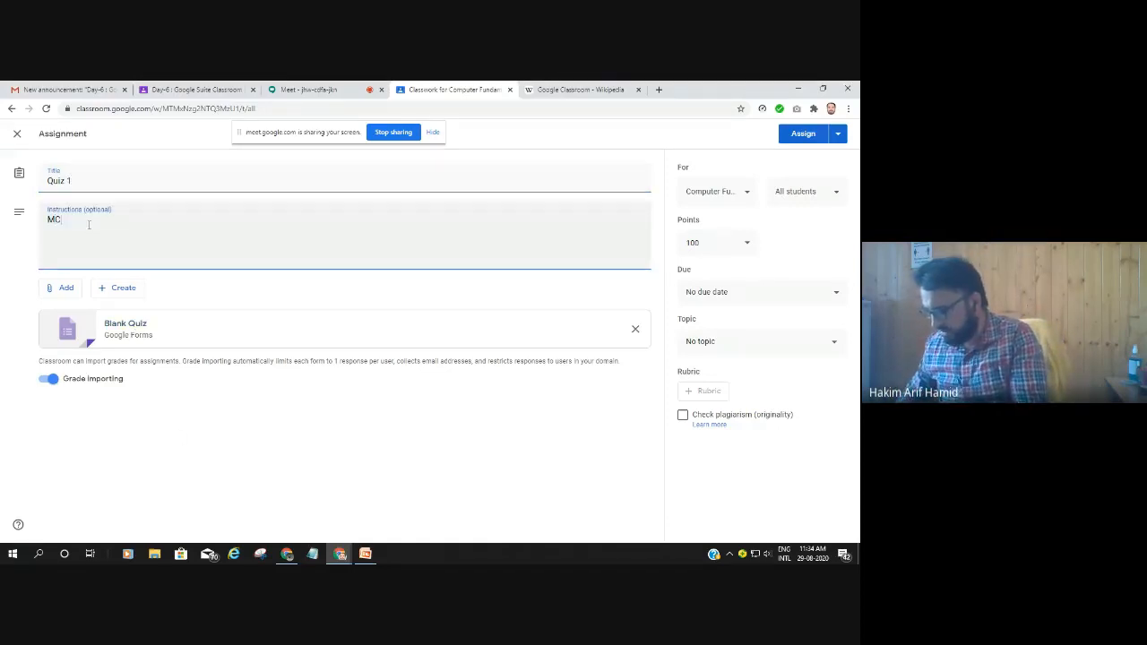
text(Qs)
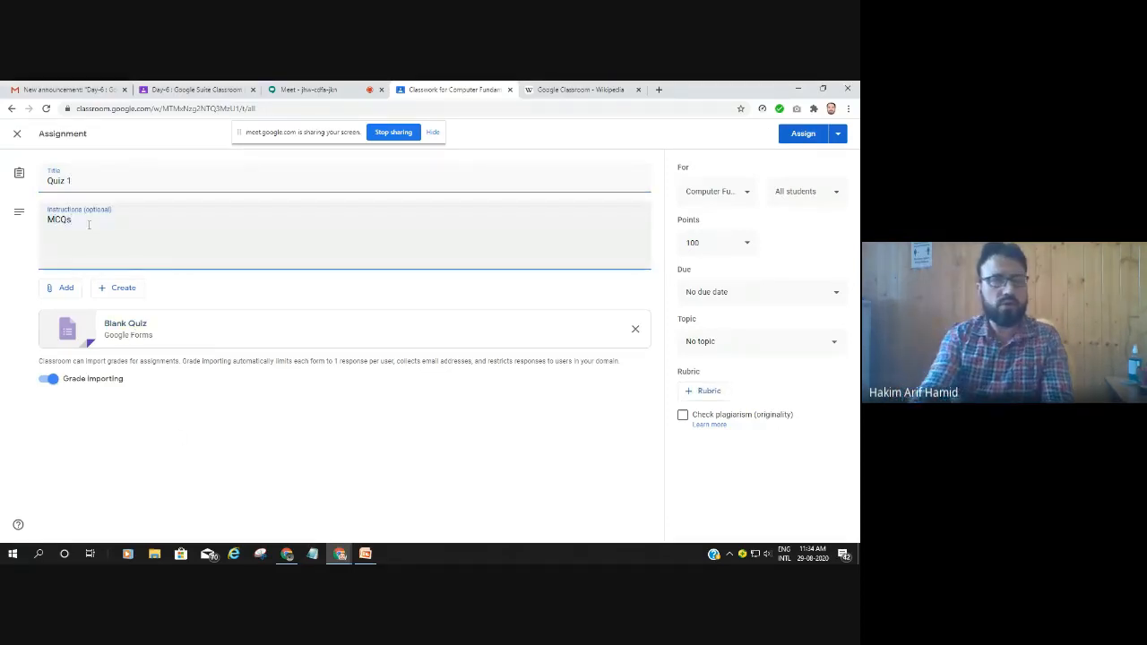
Reload the class page and look over its classwork topics and the Quiz 1 draft
click(68, 287)
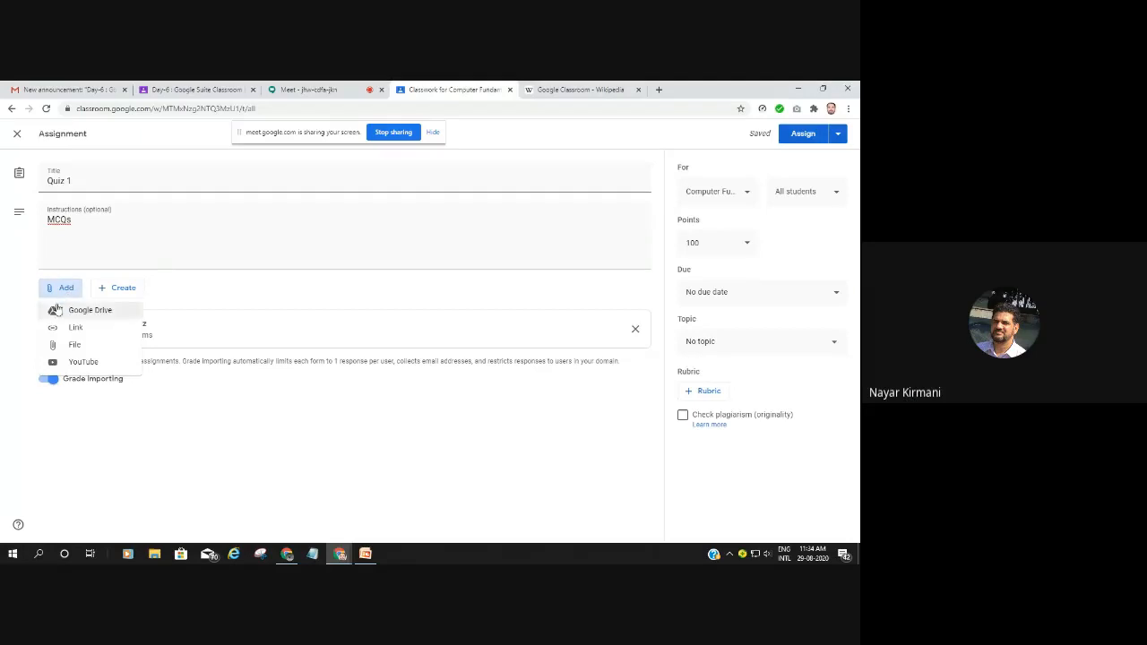
click(46, 109)
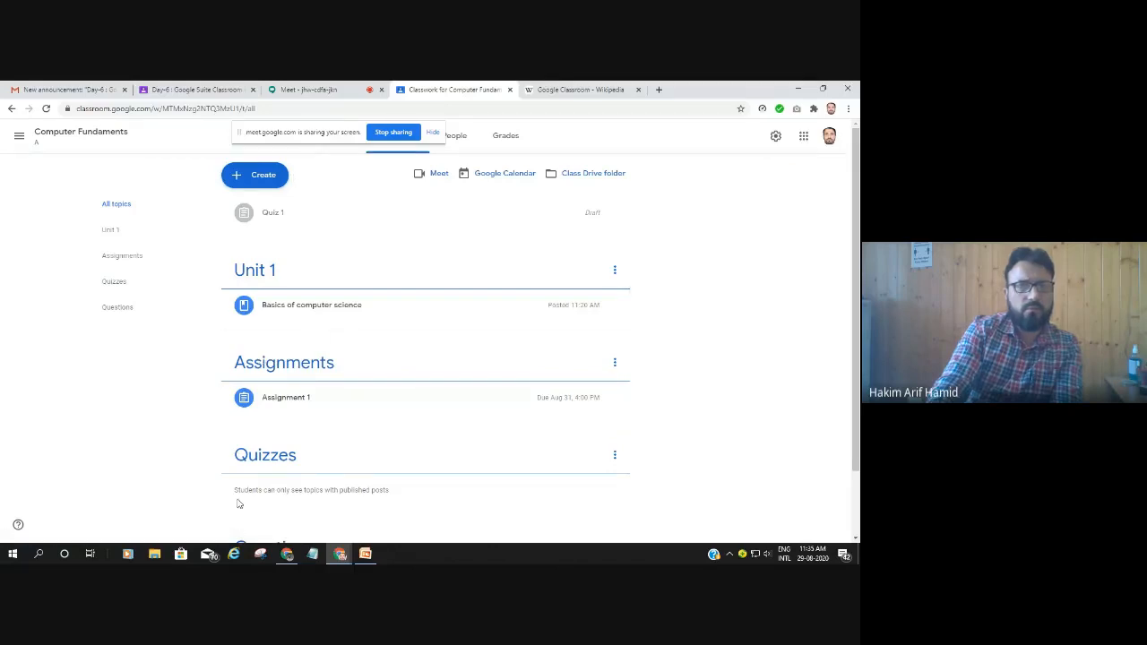
scroll(433, 391, down, 2)
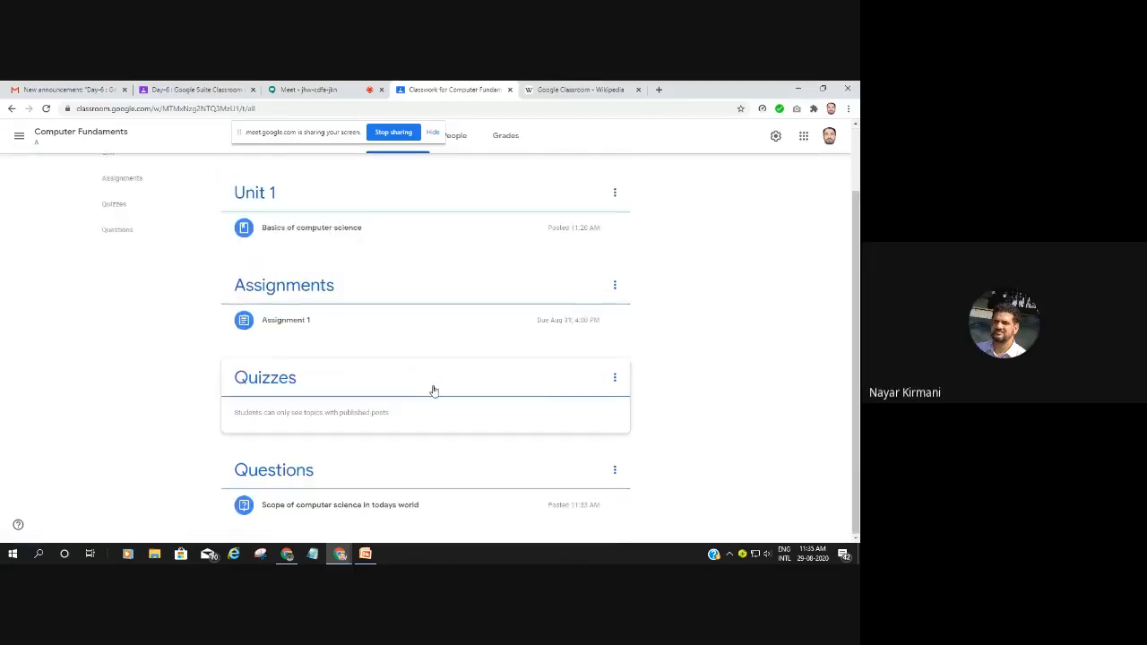
scroll(430, 394, up, 2)
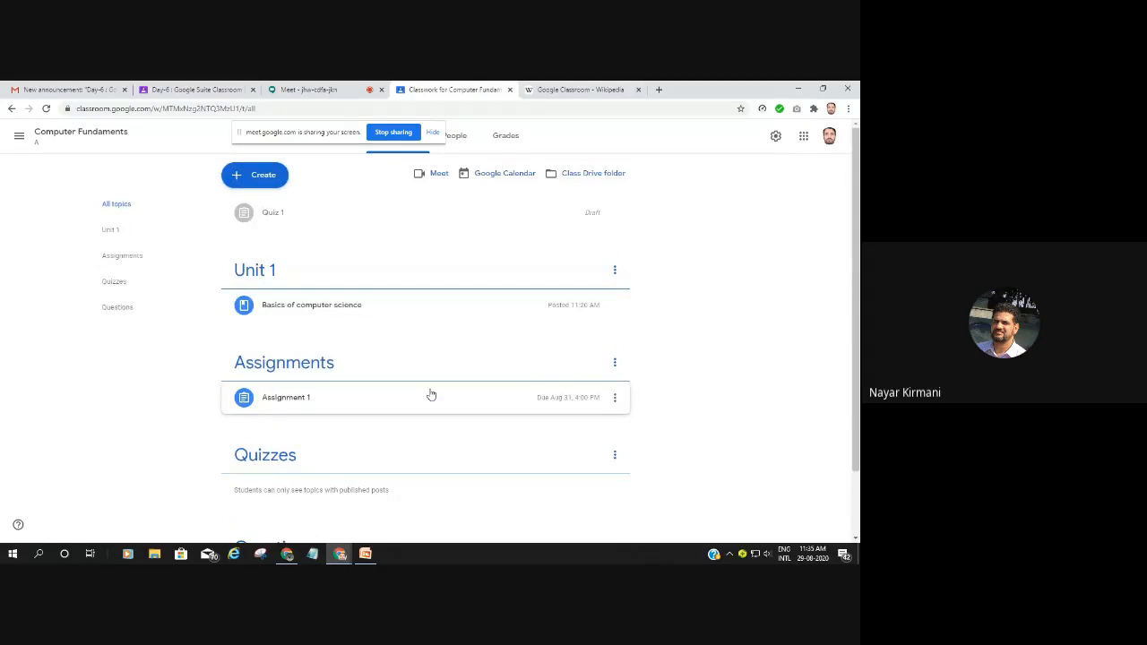
scroll(431, 394, down, 2)
scroll(431, 395, up, 2)
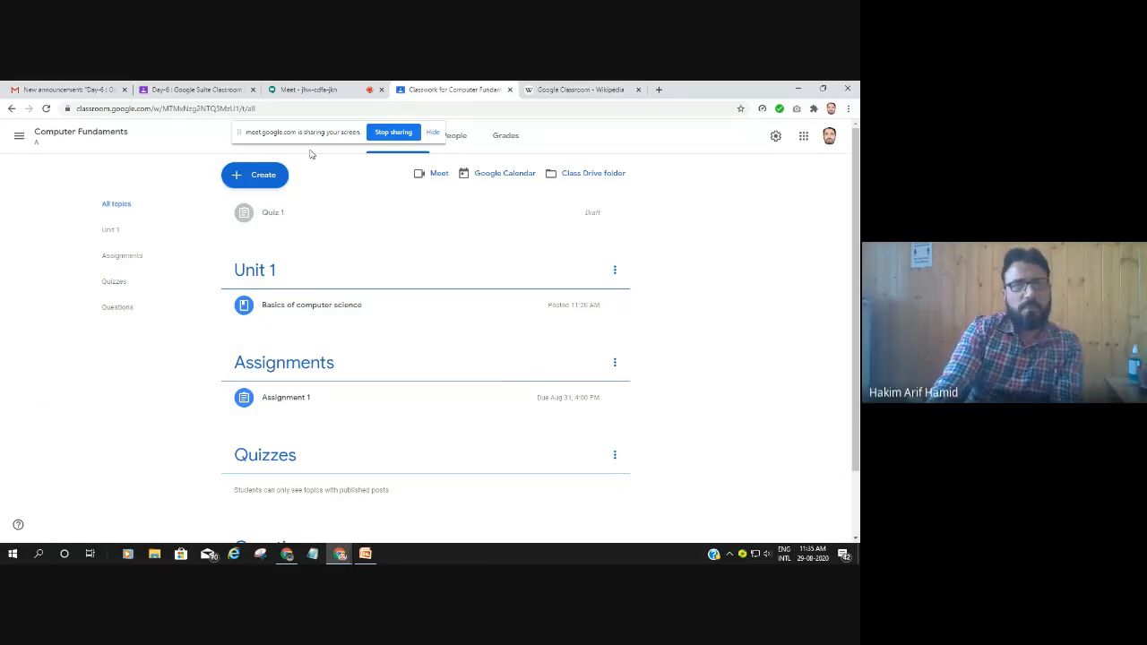
drag(329, 133, 631, 141)
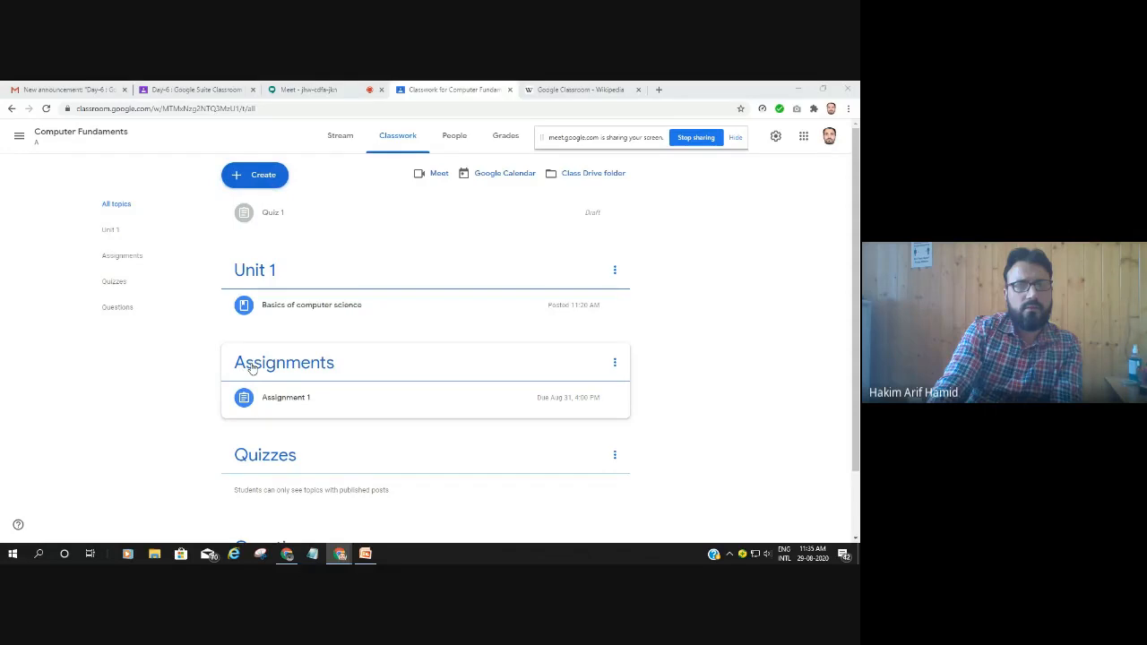
drag(618, 141, 618, 136)
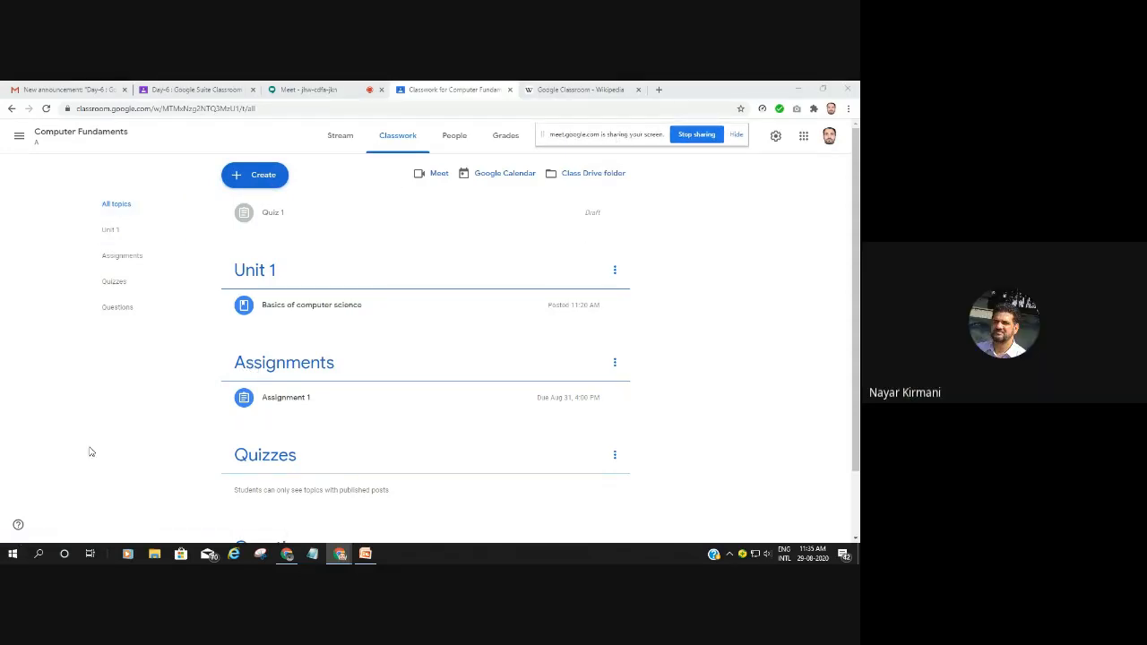
click(46, 110)
click(47, 110)
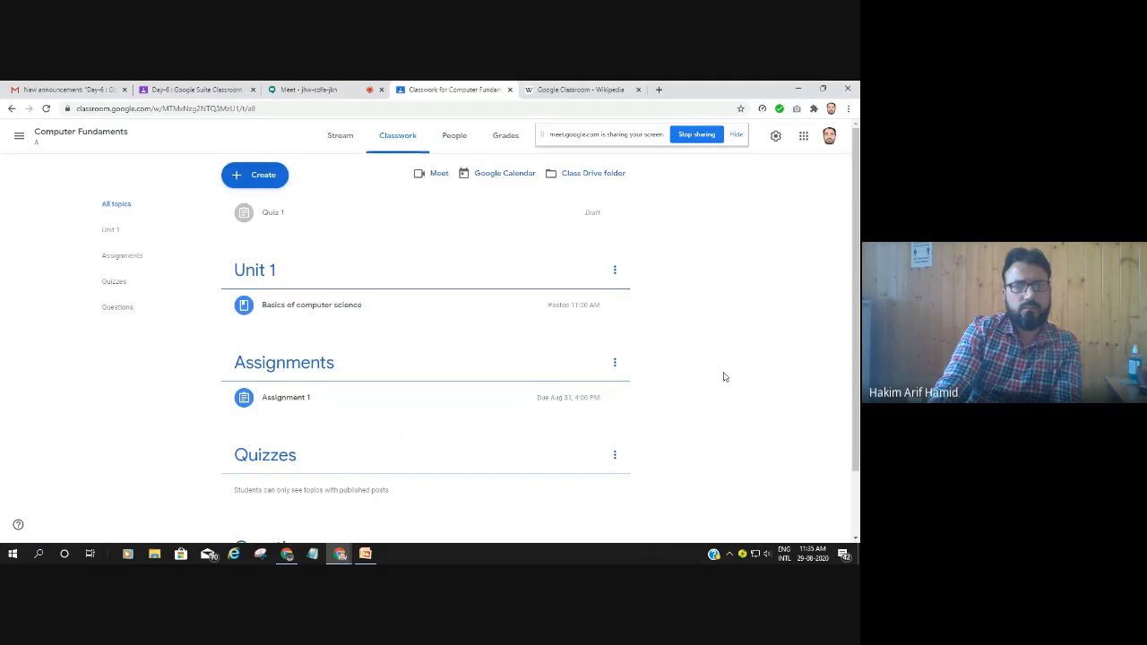
scroll(721, 378, down, 2)
scroll(714, 384, up, 2)
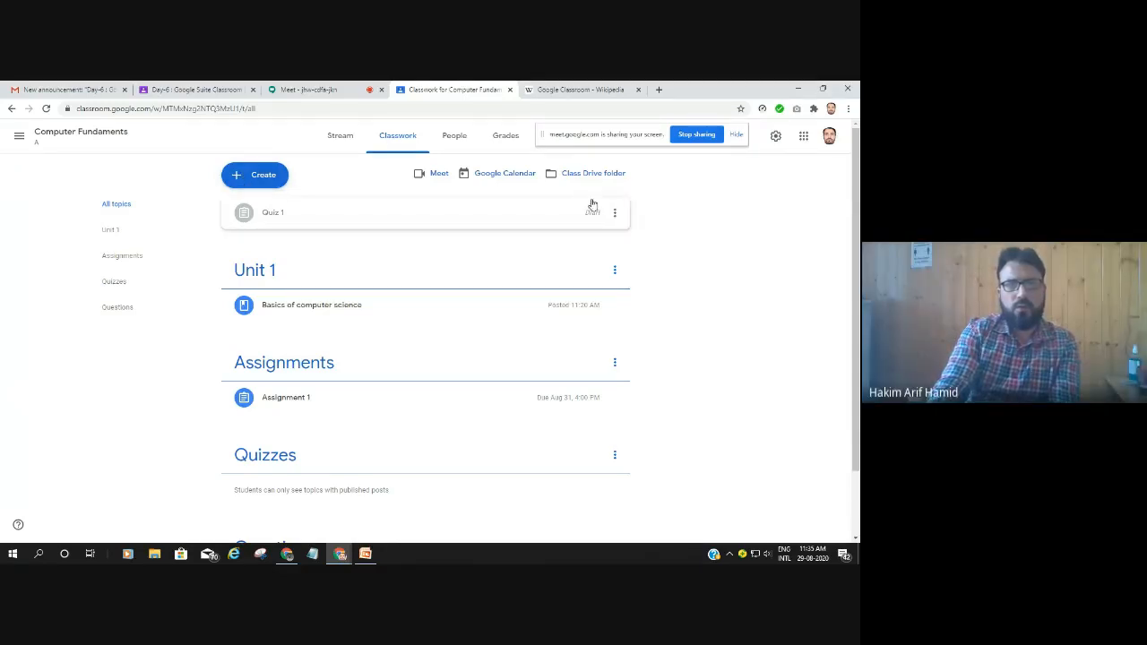
Open the Quiz 1 draft for editing
click(614, 215)
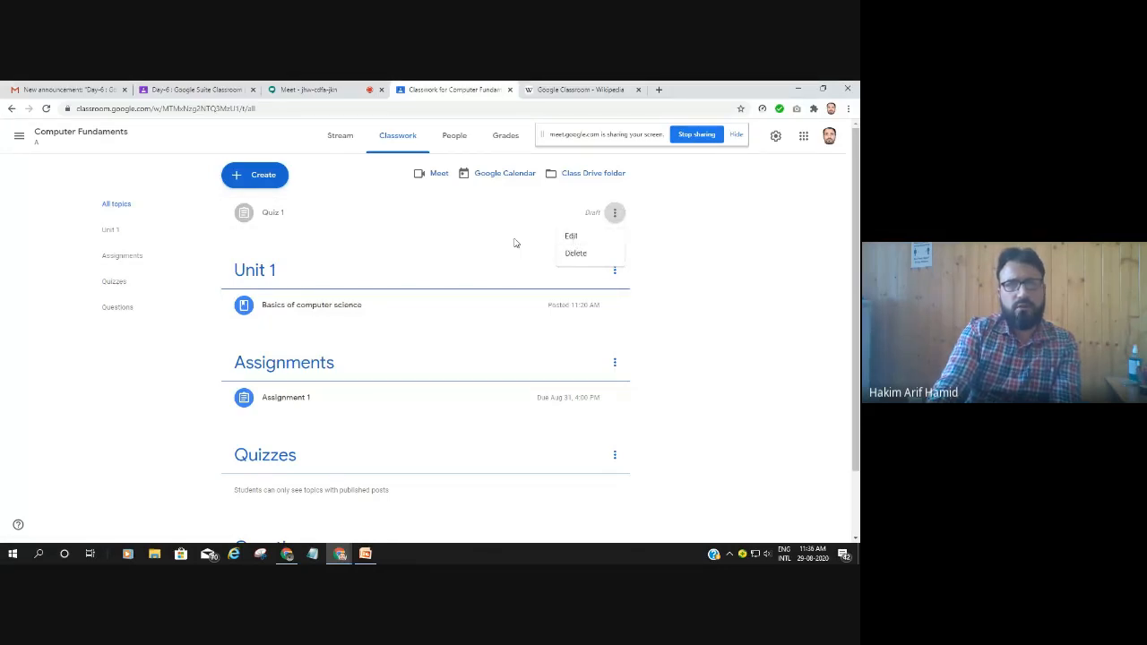
click(29, 429)
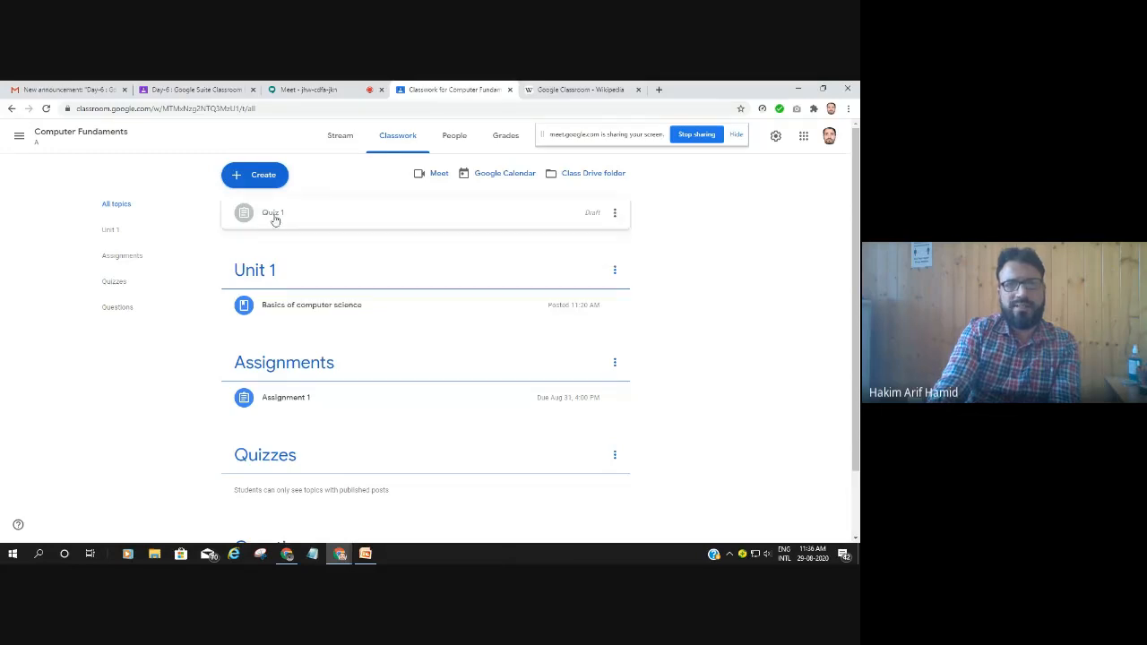
click(615, 216)
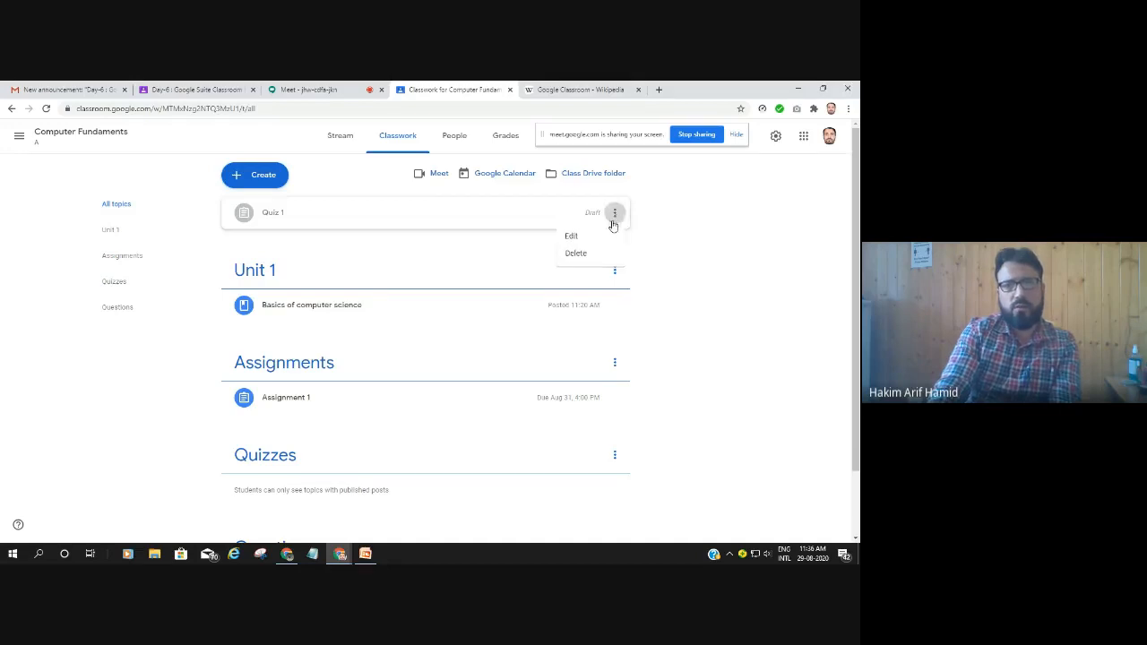
click(570, 238)
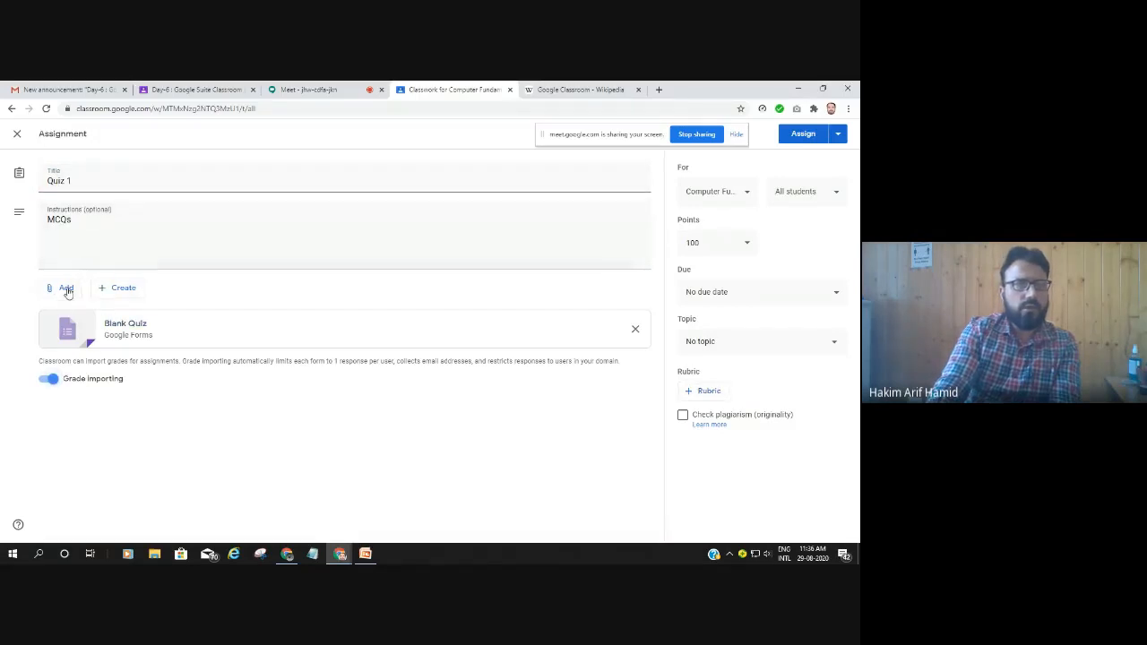
click(65, 289)
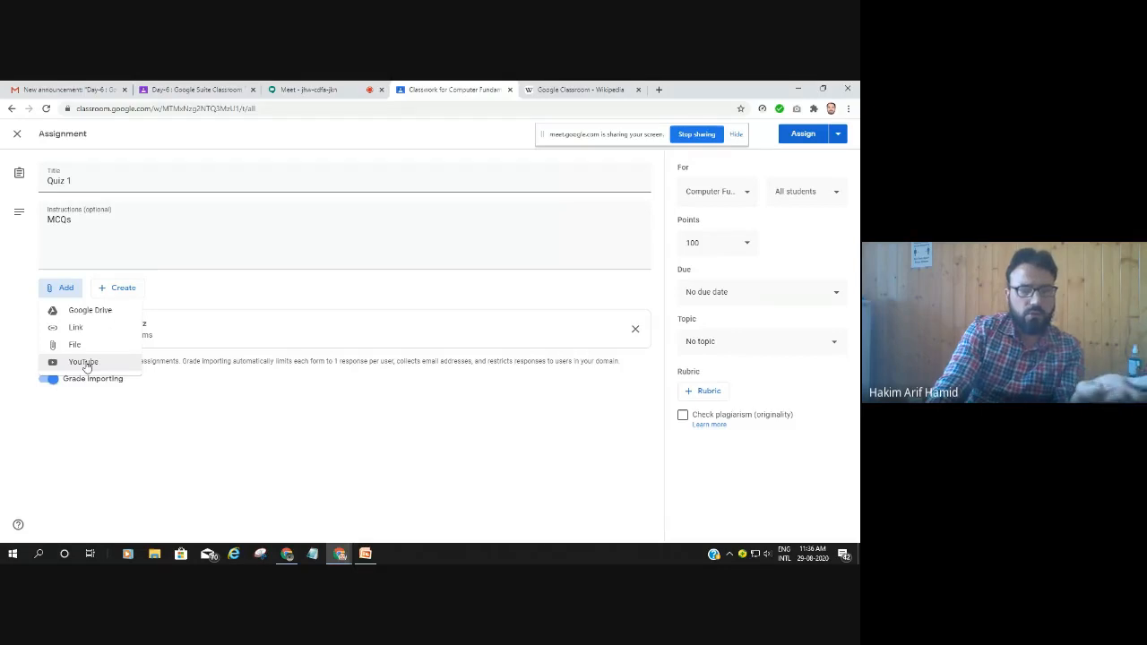
click(226, 305)
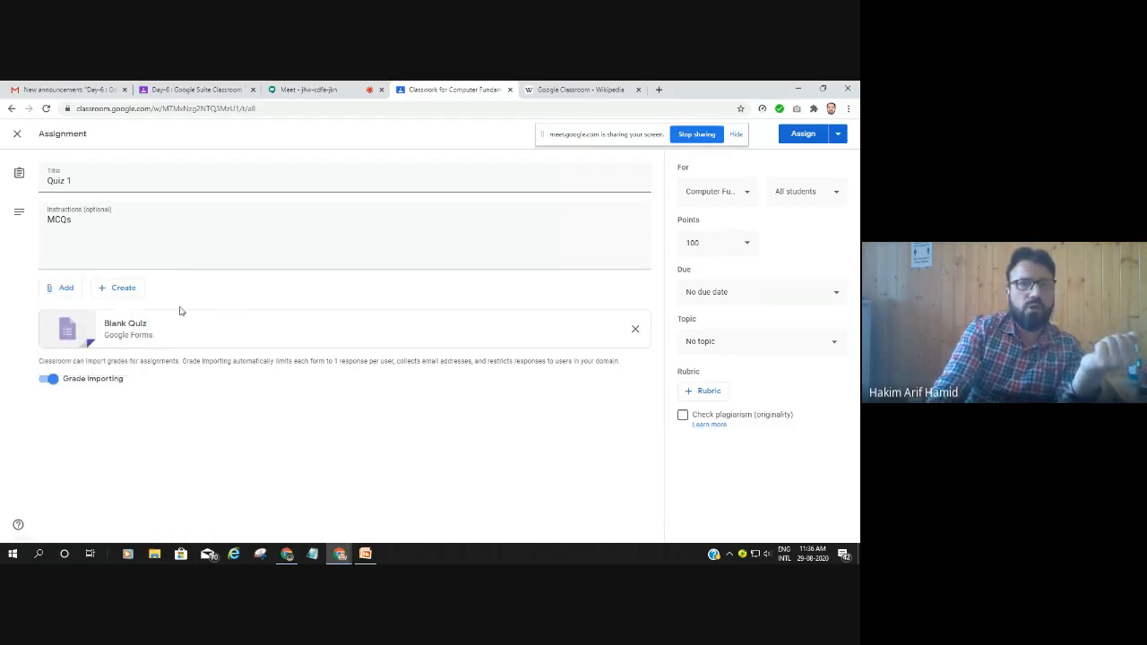
click(117, 292)
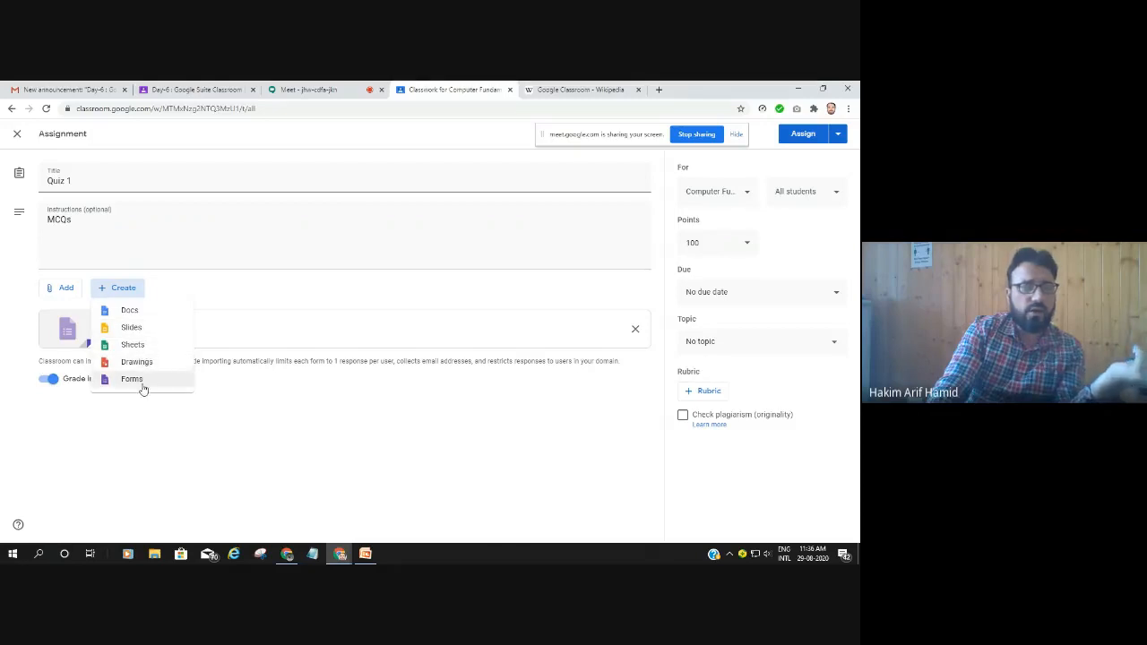
click(112, 437)
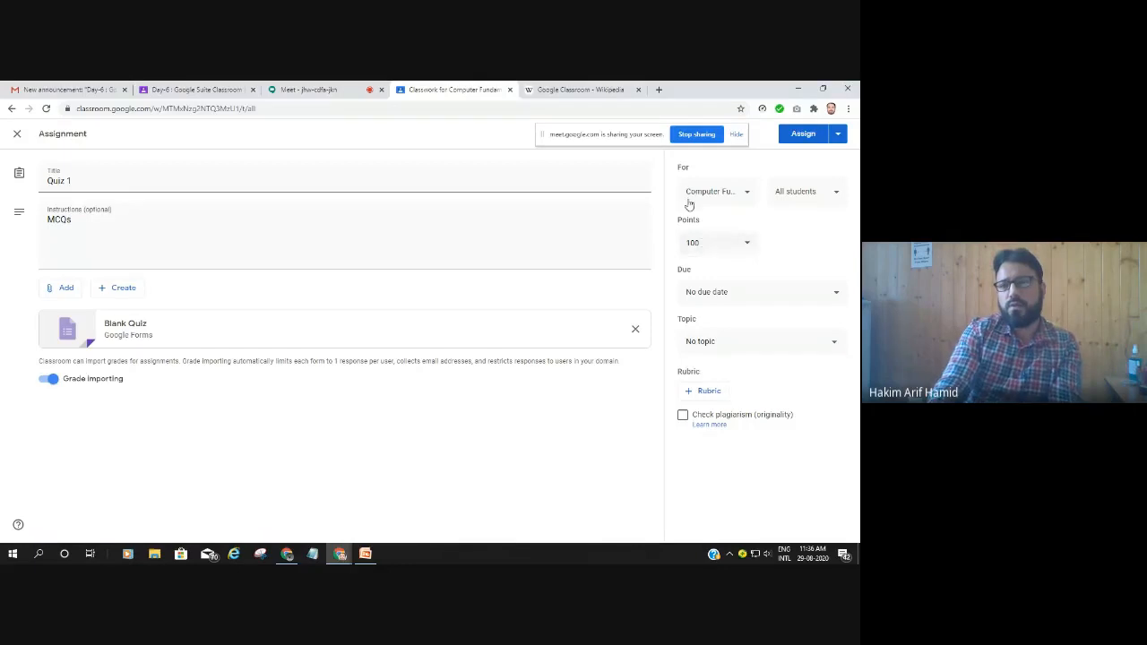
Set the assignment's points to 10 and its due date to Aug 30, 2020
drag(625, 138, 416, 142)
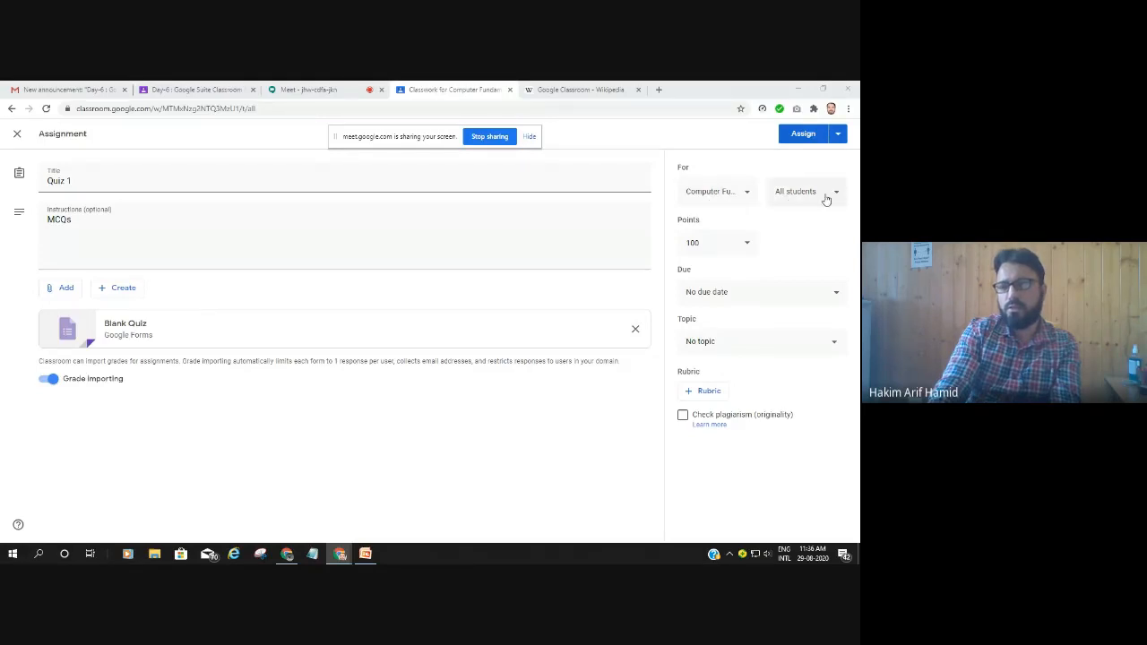
click(747, 242)
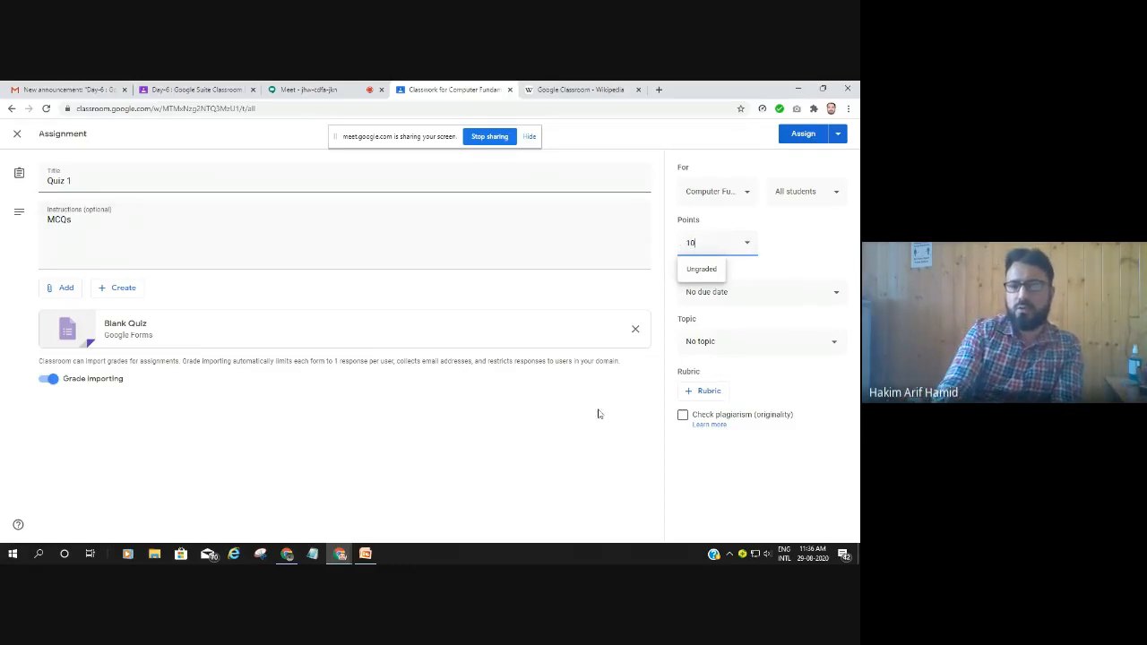
click(719, 293)
click(718, 339)
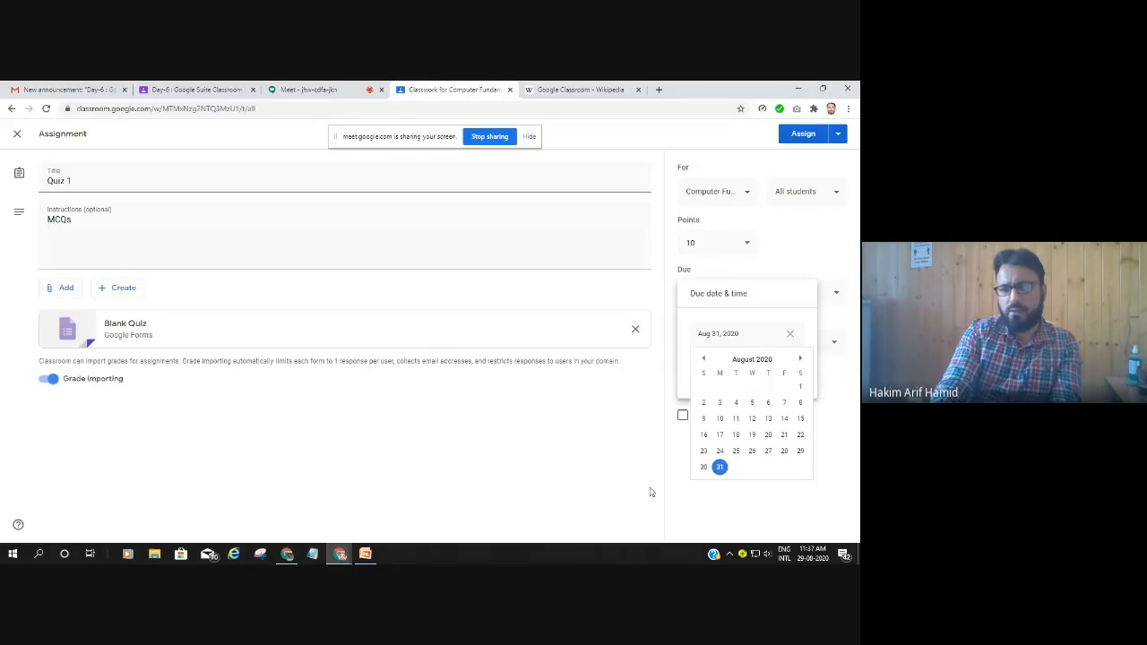
click(702, 468)
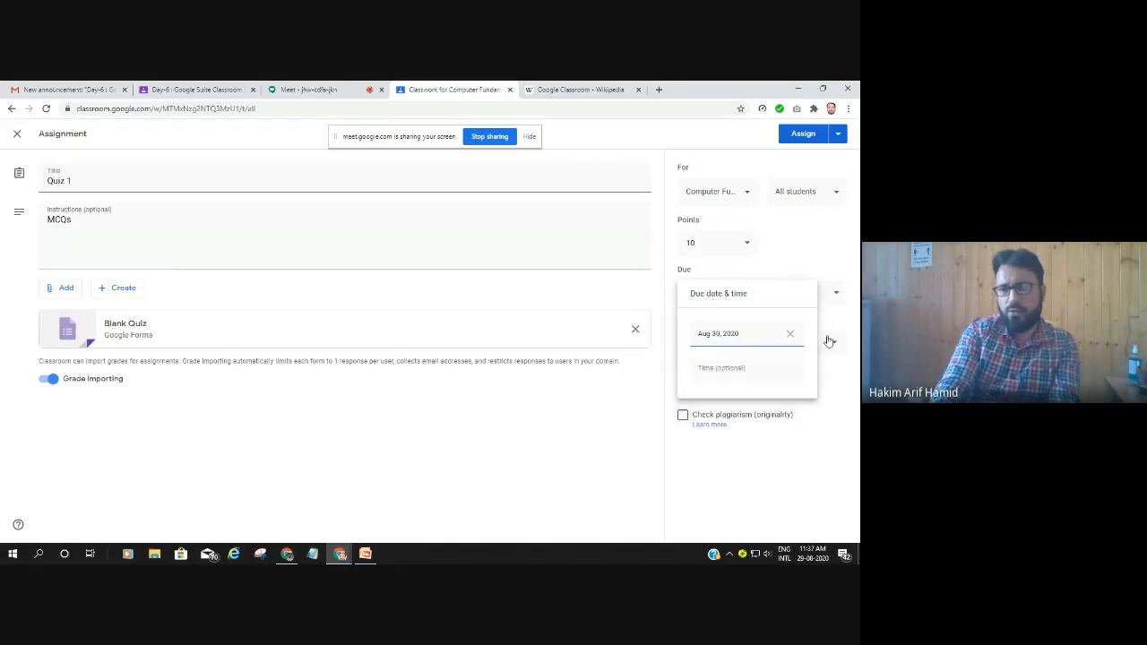
Set the due time to 2:00 PM and assign the quiz to the Quizzes topic
click(714, 366)
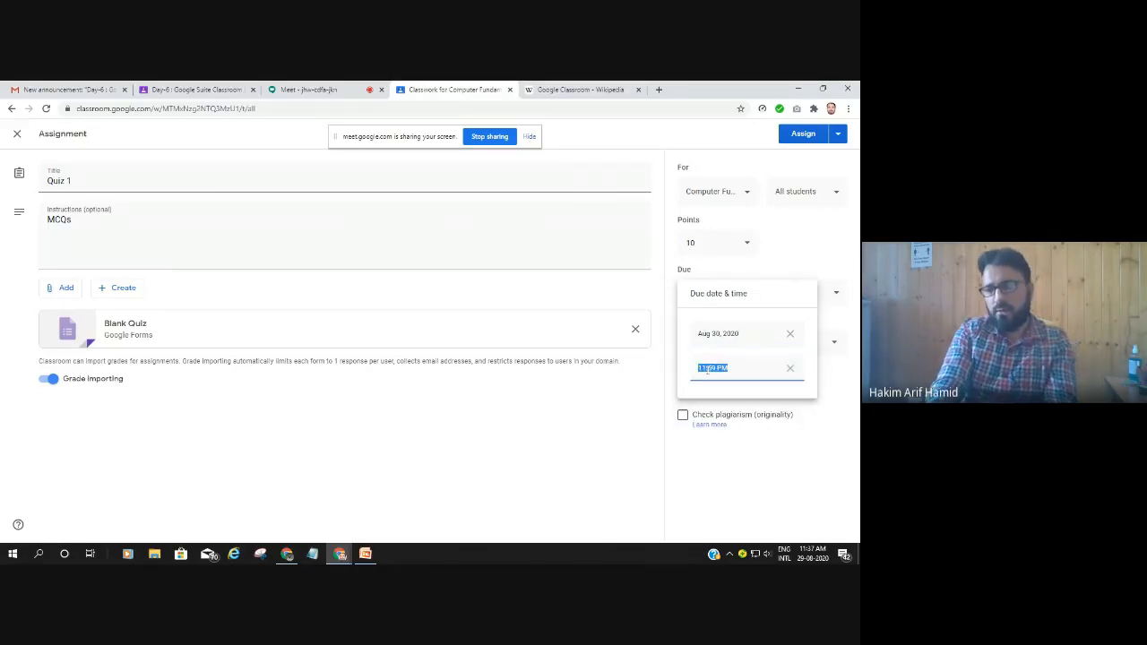
click(698, 368)
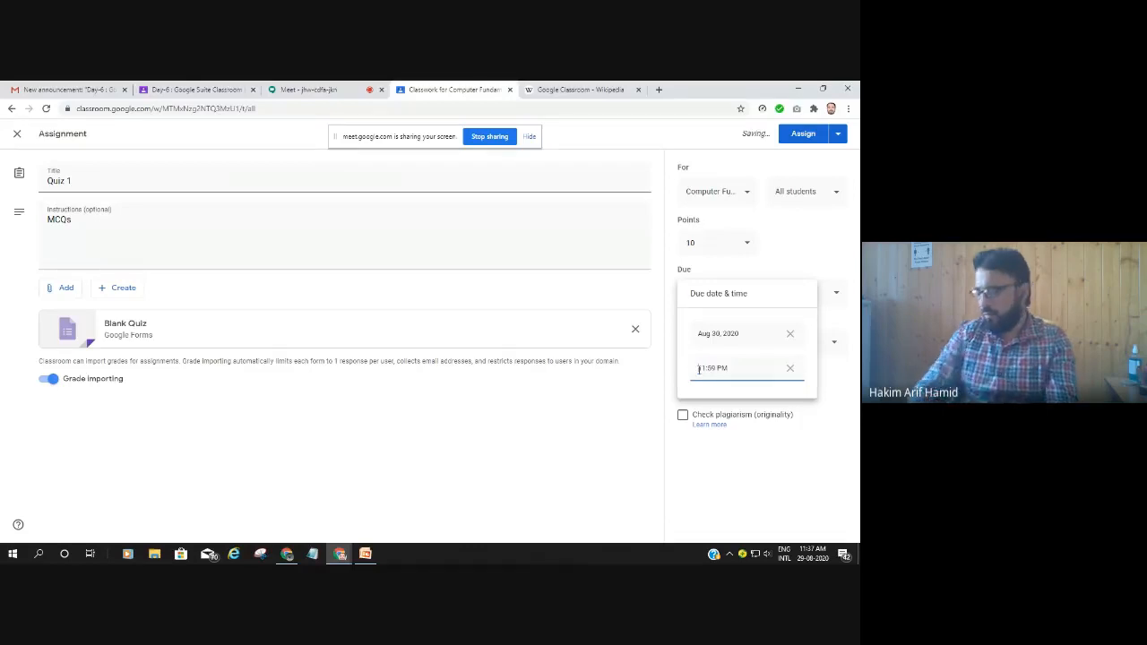
key(Delete)
key(Delete)
key(Delete)
text(1:)
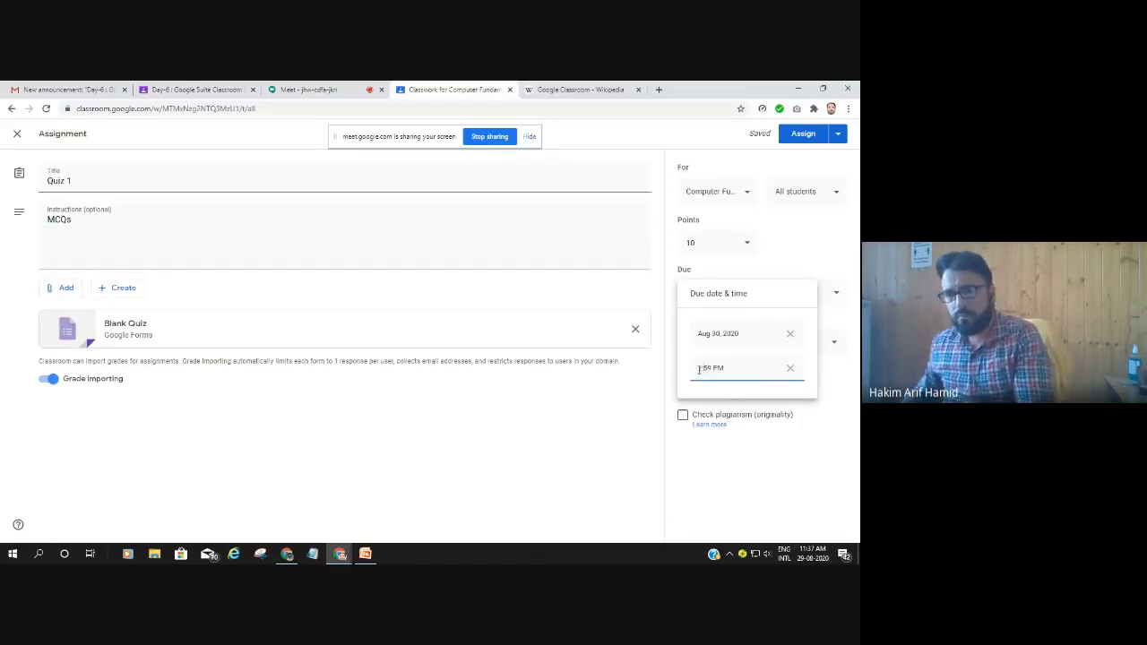
key(Delete)
key(Delete)
text(00)
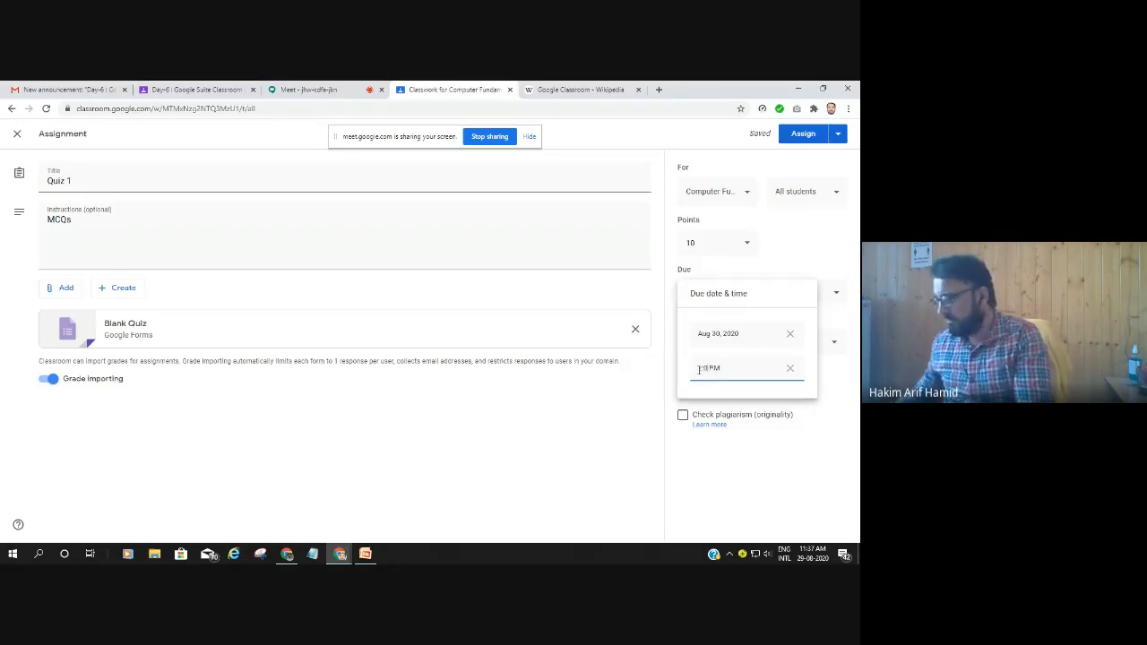
click(703, 487)
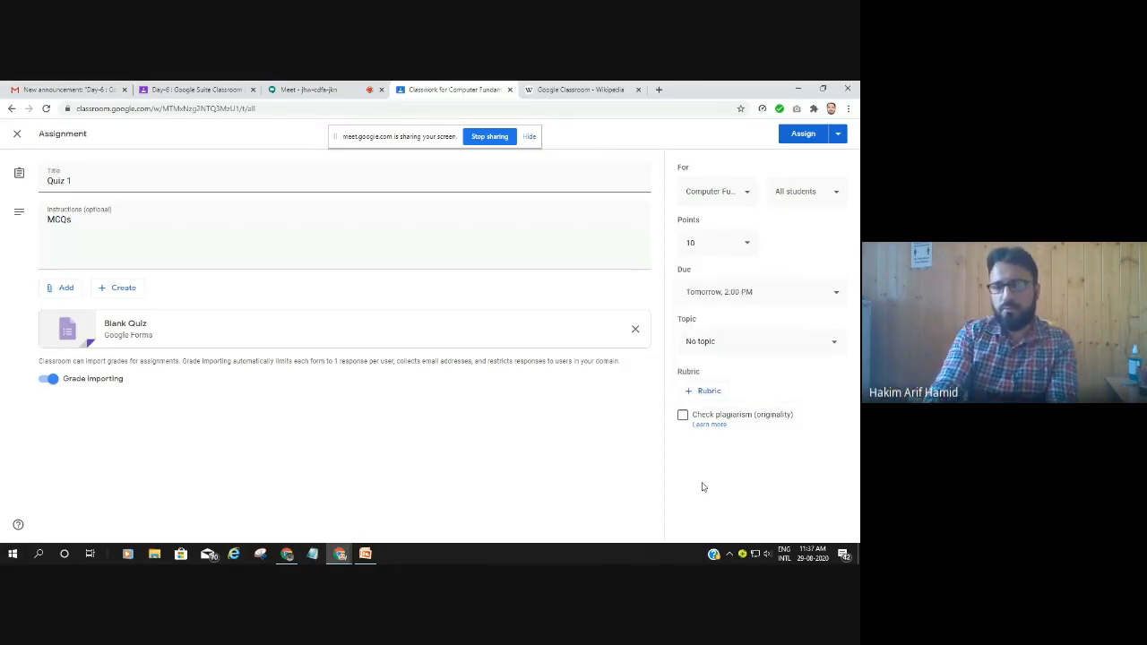
click(739, 340)
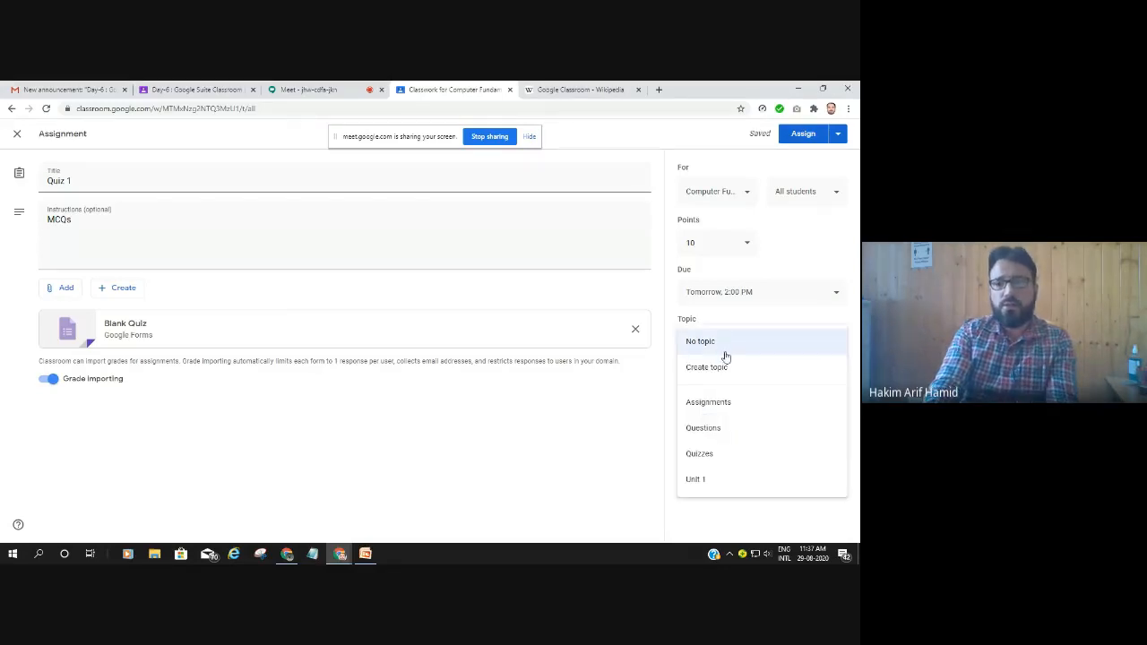
click(701, 455)
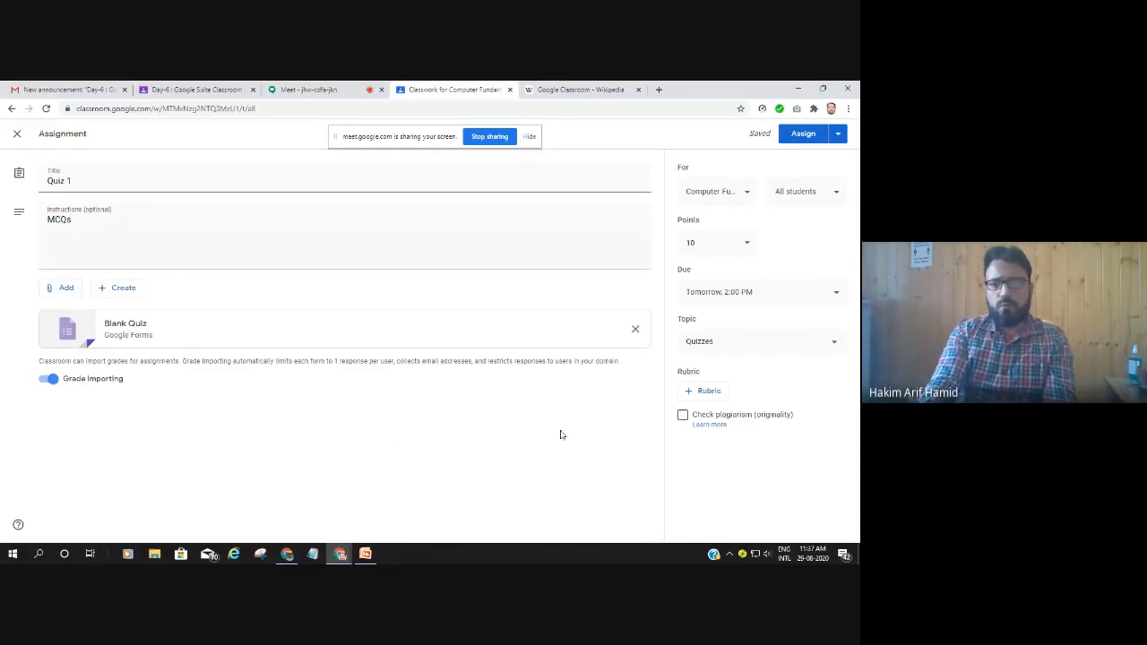
Open the Blank Quiz form attached to the assignment and reload its page
click(133, 324)
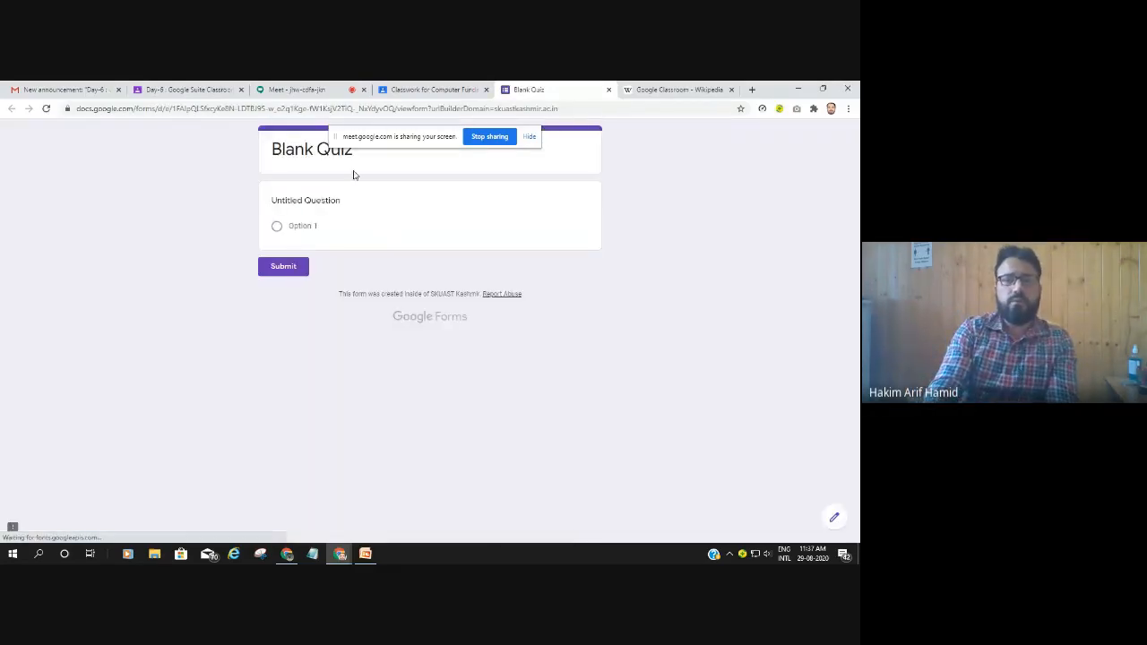
drag(406, 141, 98, 153)
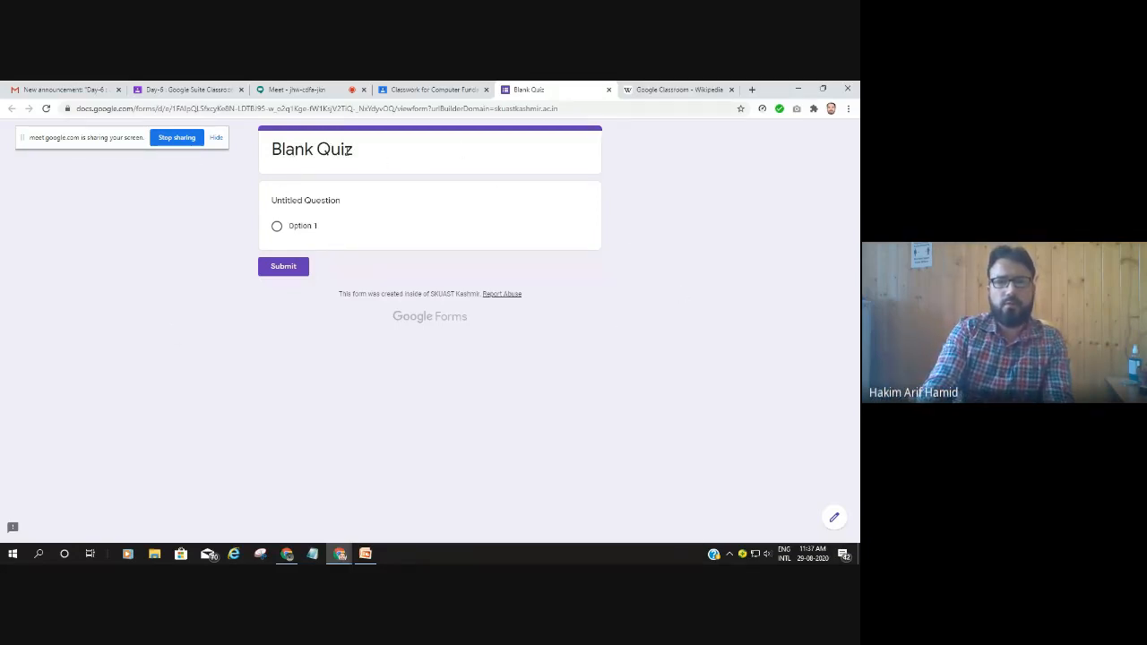
triple_click(342, 150)
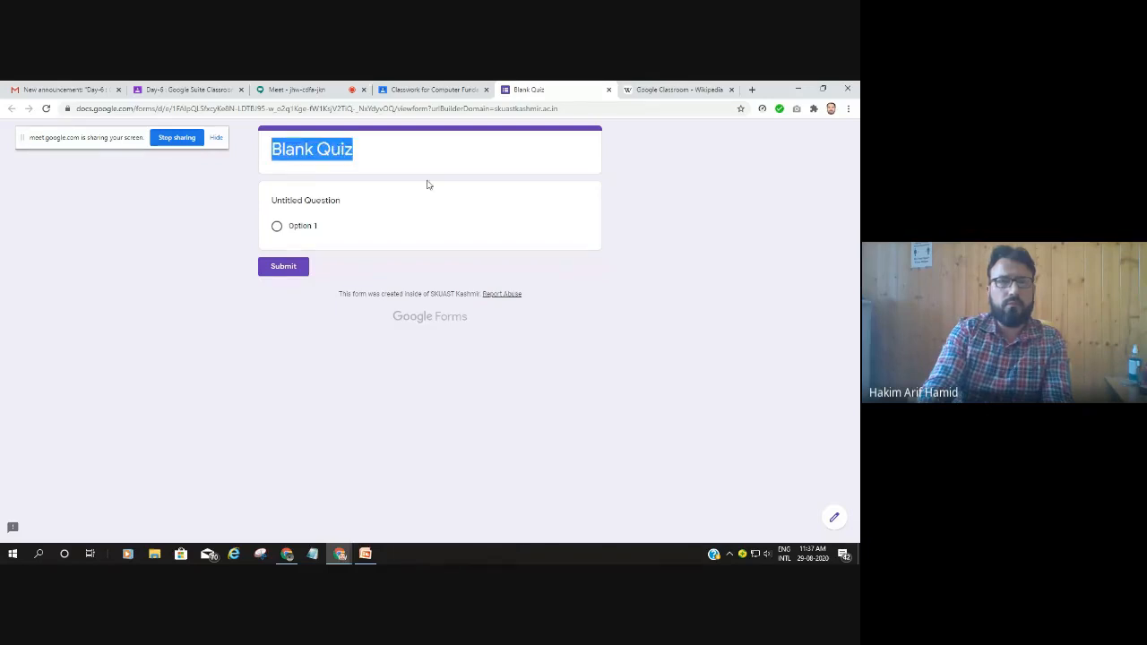
key(F5)
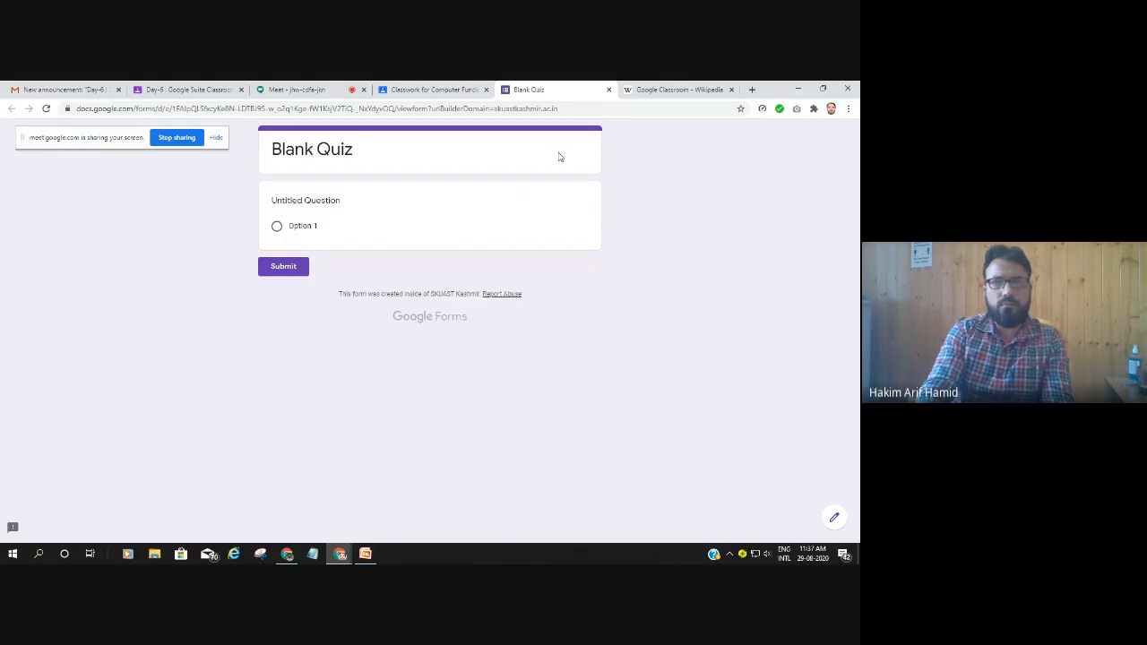
click(608, 91)
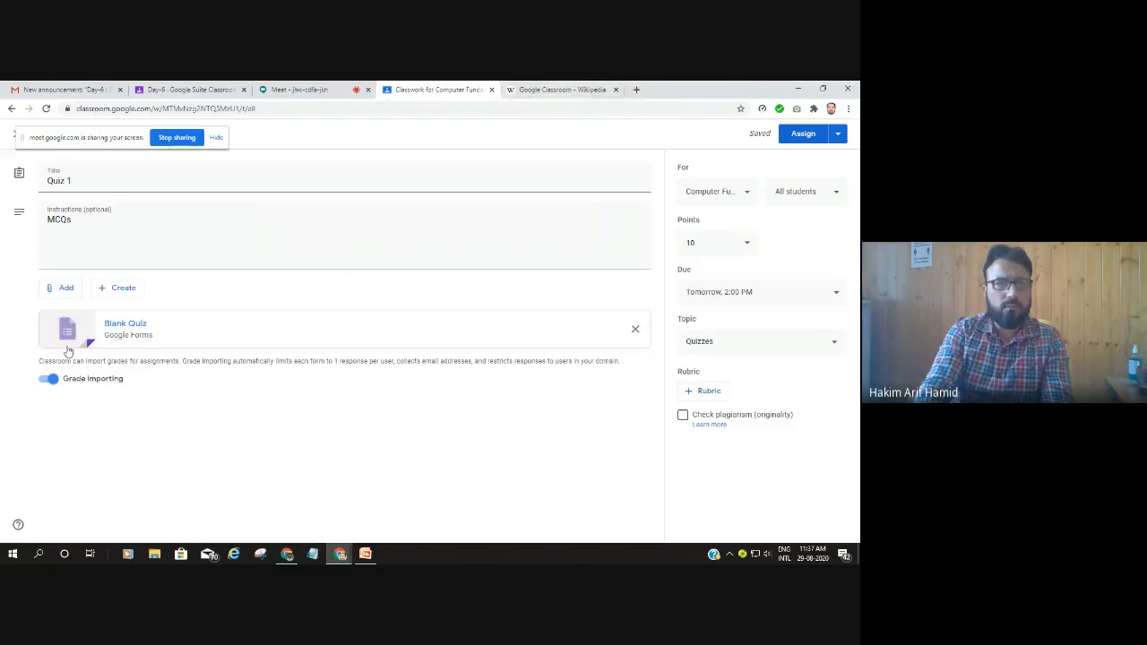
click(134, 323)
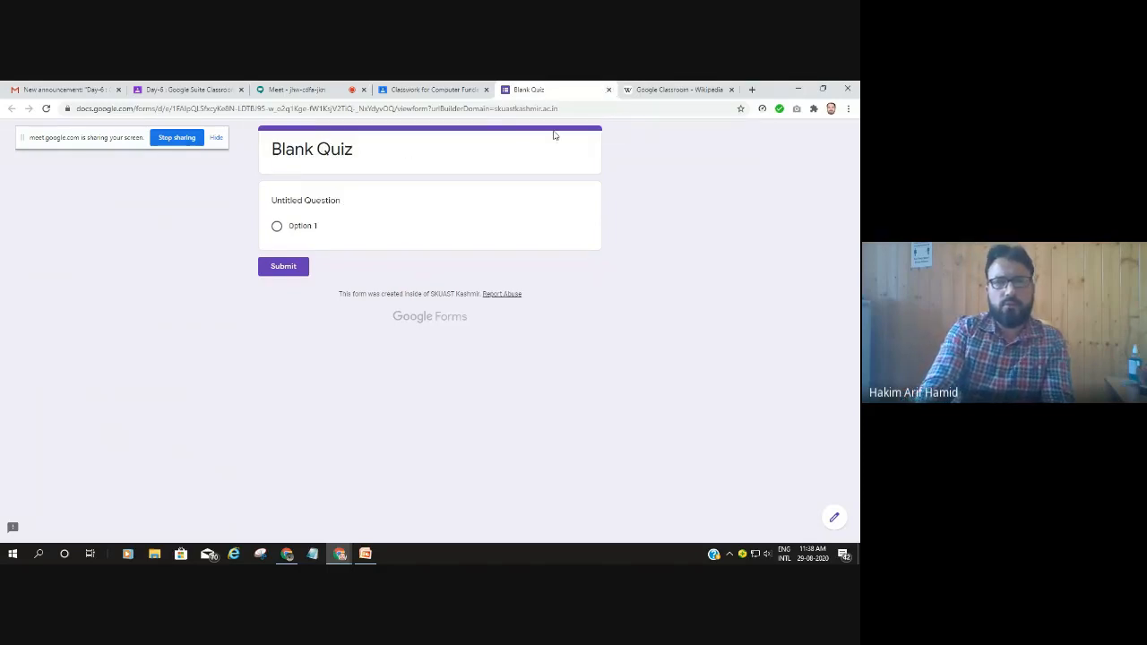
click(609, 89)
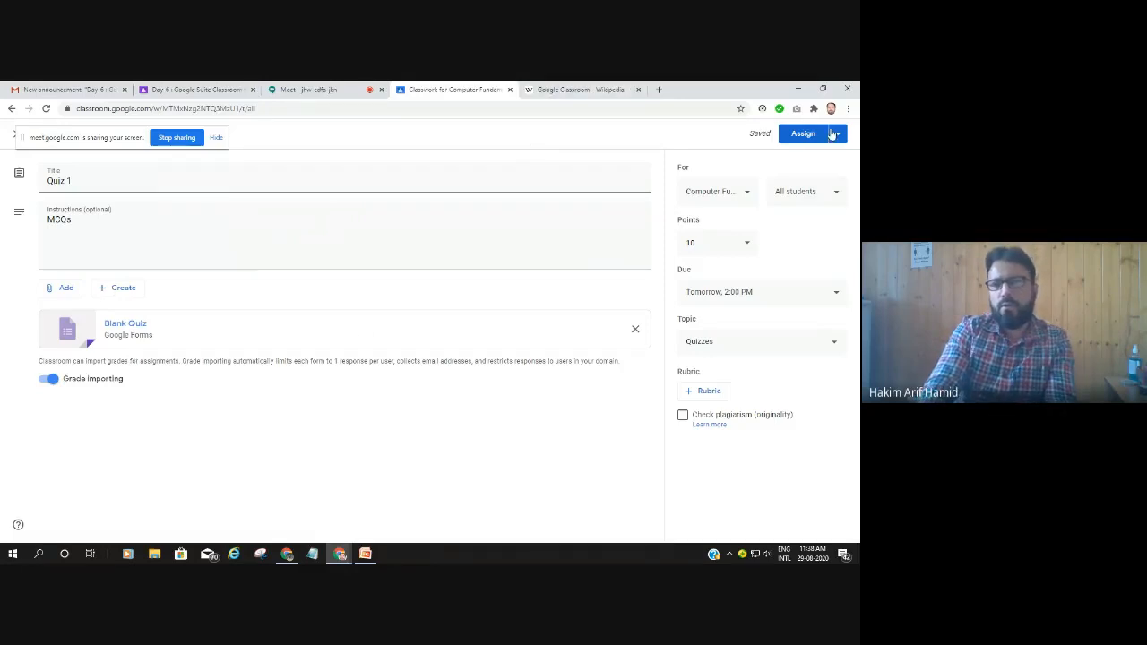
click(658, 89)
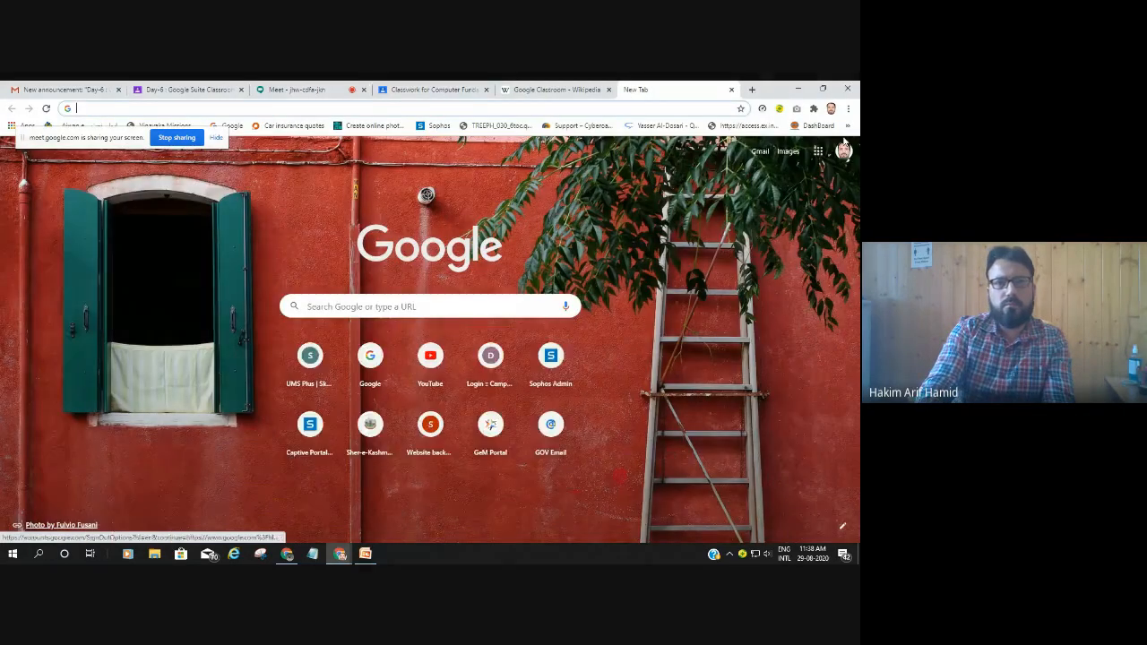
click(313, 89)
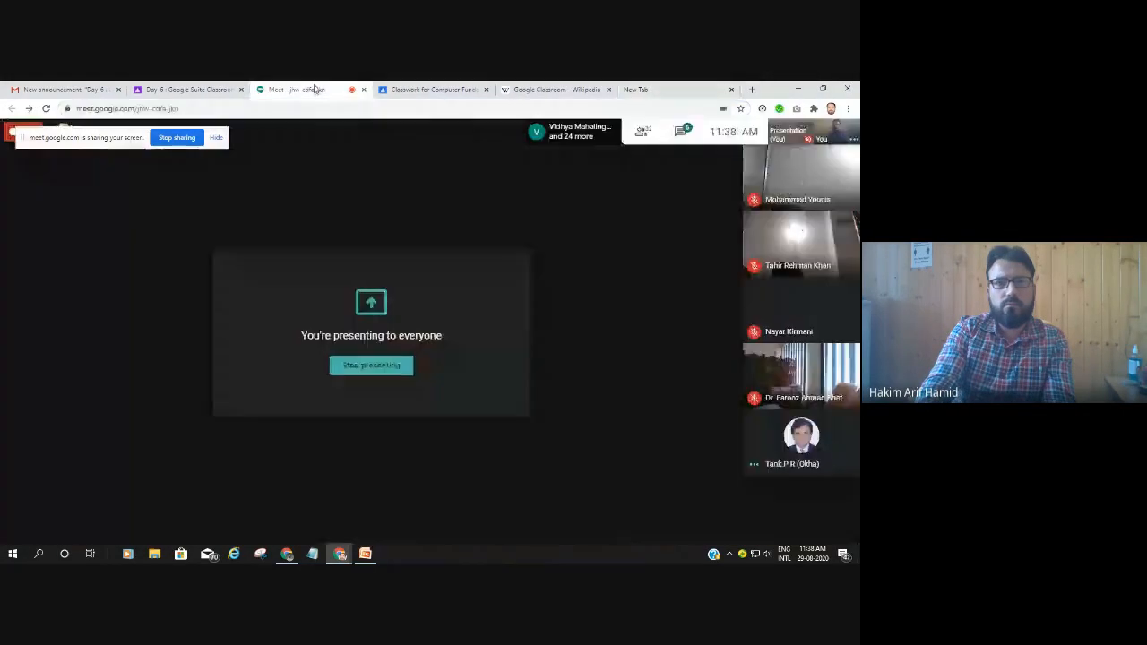
click(208, 93)
click(425, 89)
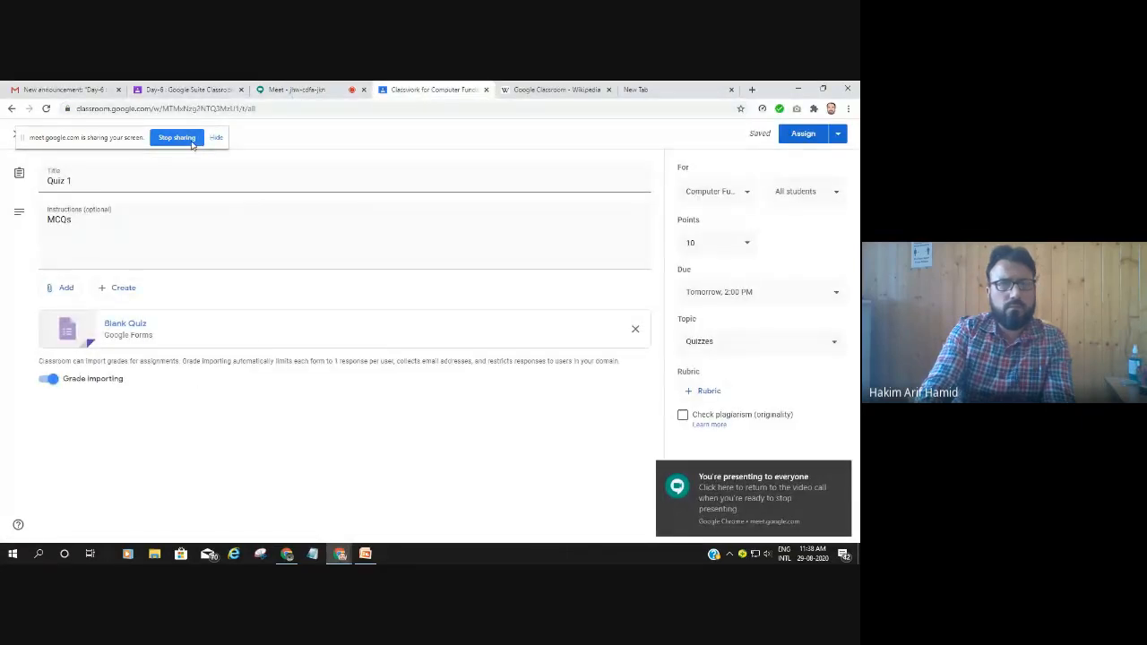
Leave the Quiz 1 assignment draft and open the Blank Quiz form for editing from the class Drive folder
drag(113, 148, 212, 489)
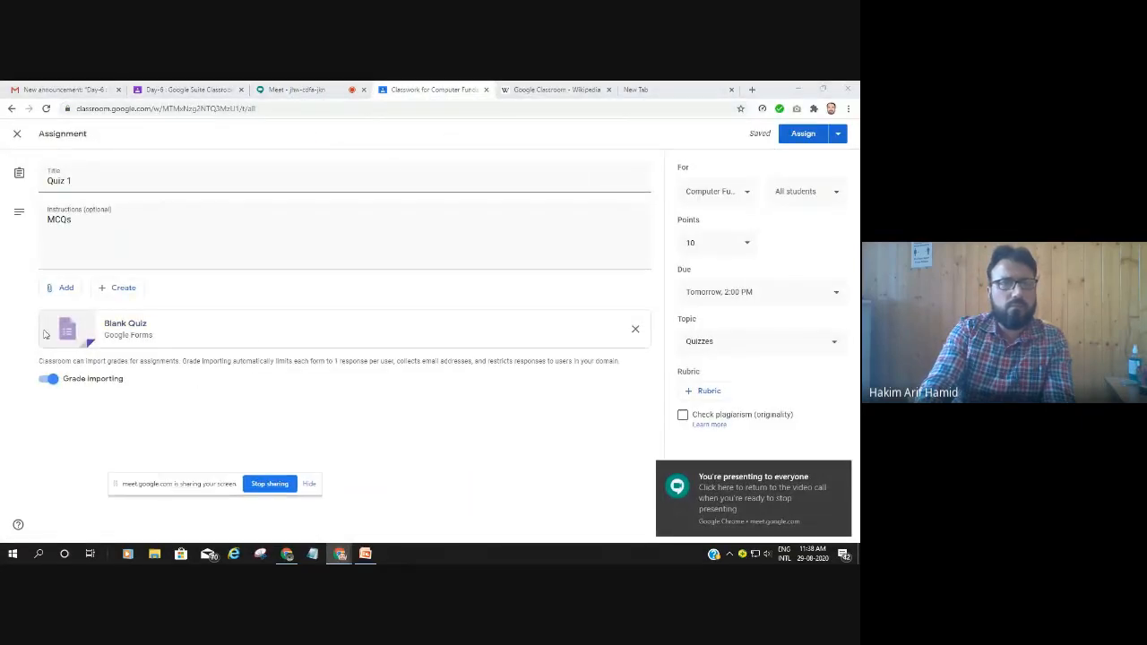
click(17, 133)
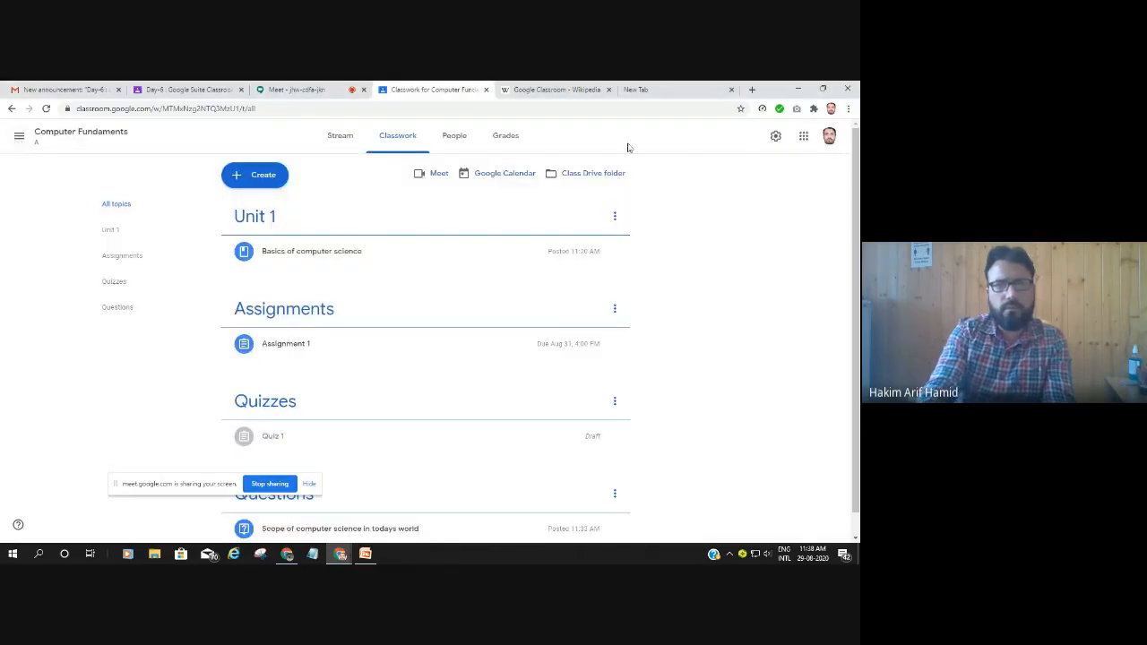
click(580, 173)
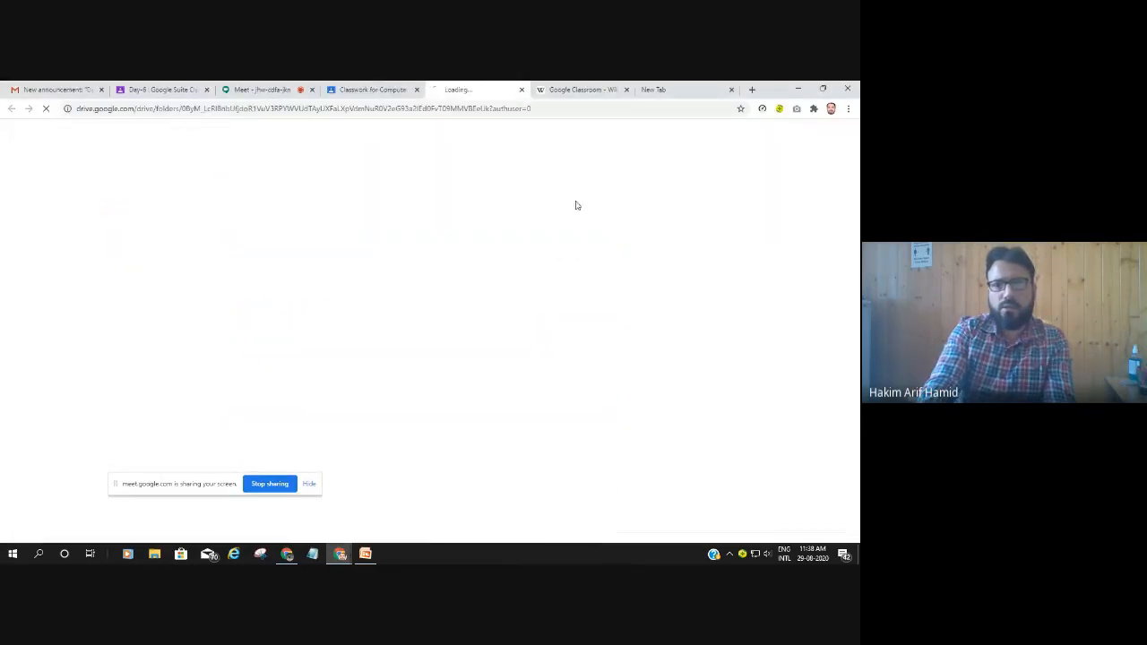
drag(215, 488, 106, 513)
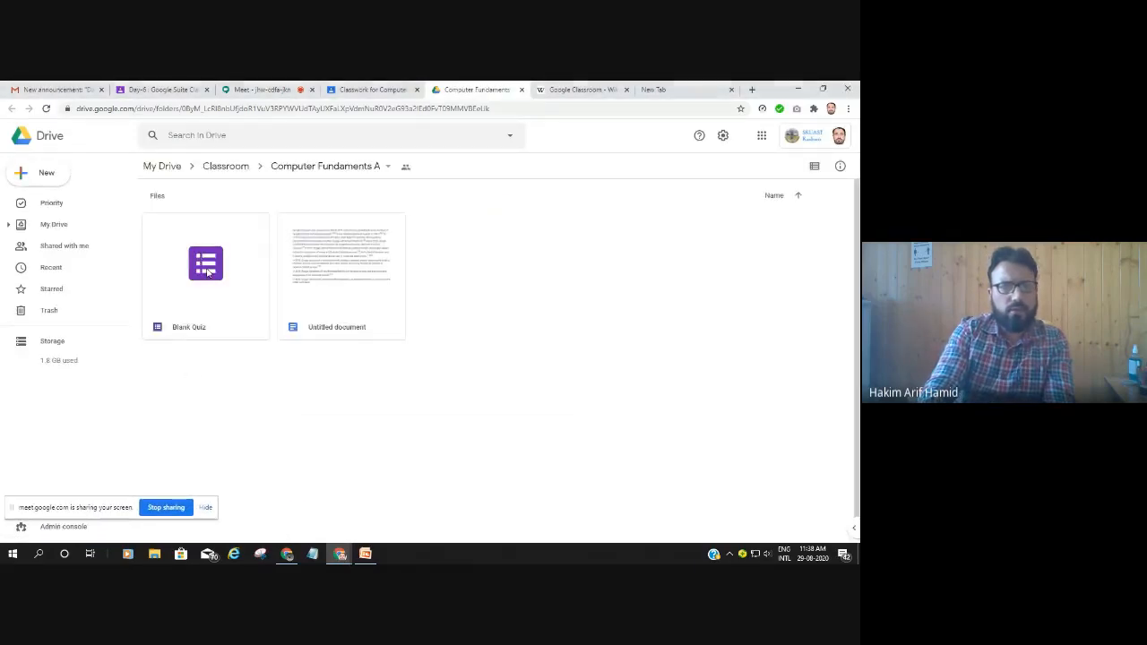
double_click(208, 274)
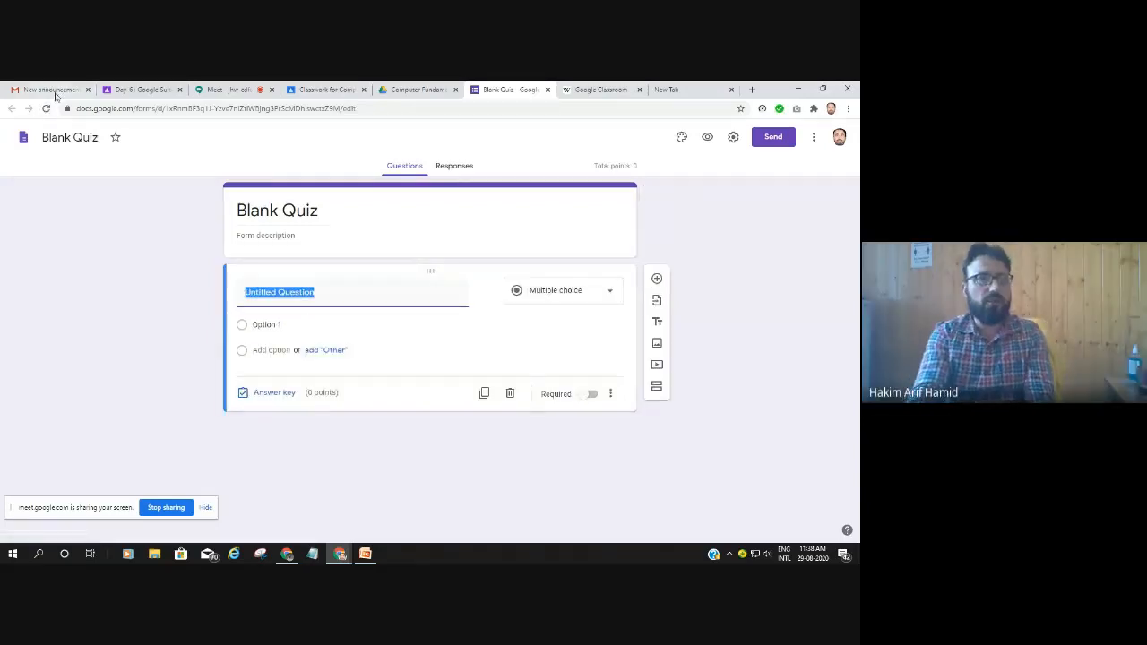
click(47, 109)
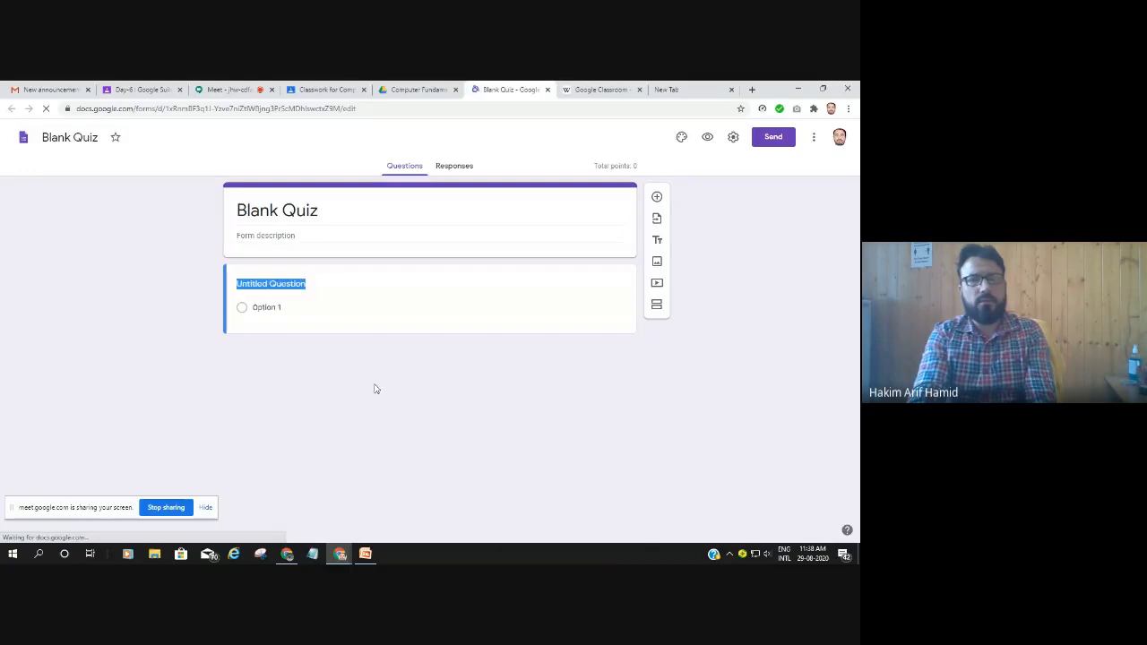
Rename the Blank Quiz form file as Quiz 1
click(270, 216)
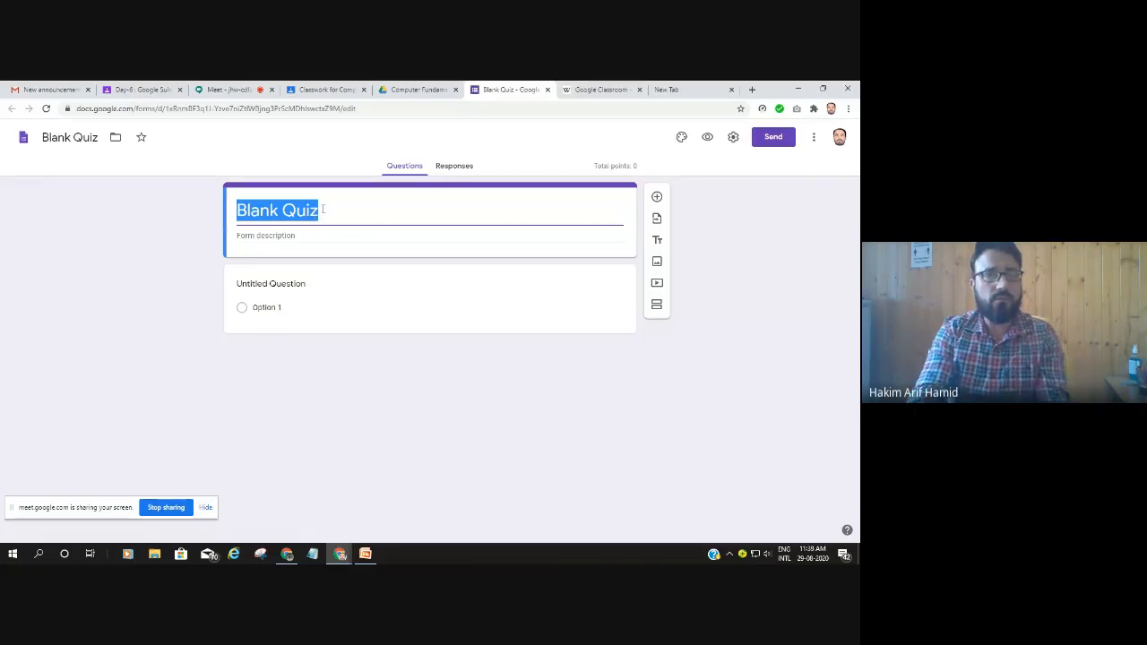
click(95, 137)
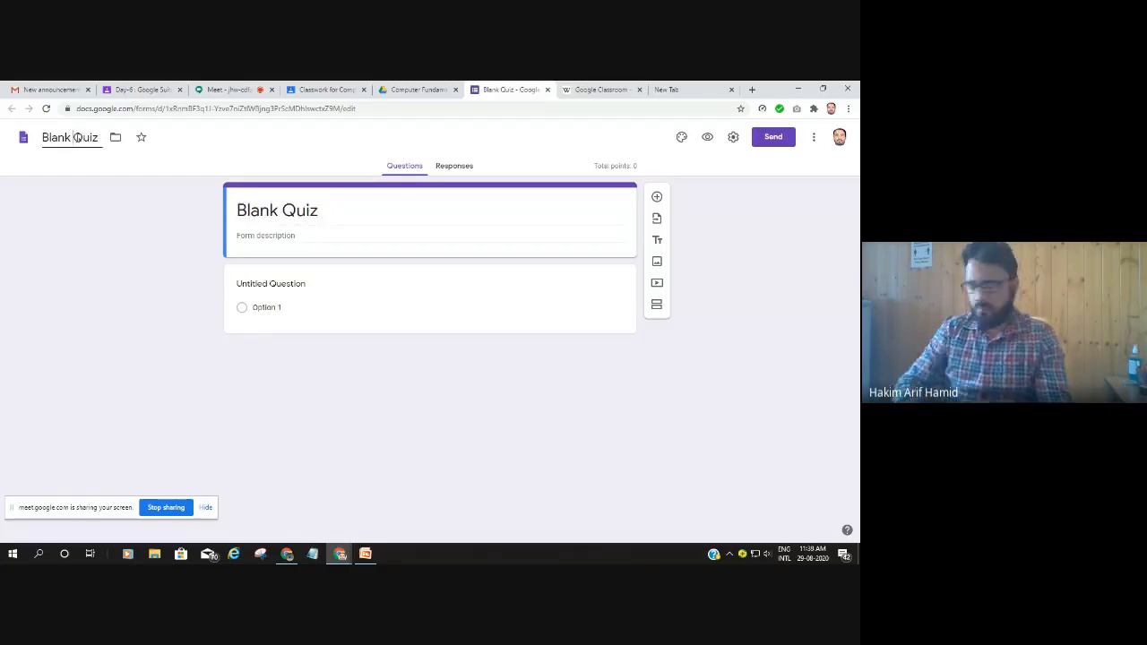
click(75, 138)
key(BackSpace)
key(BackSpace)
key(BackSpace)
key(BackSpace)
key(BackSpace)
key(BackSpace)
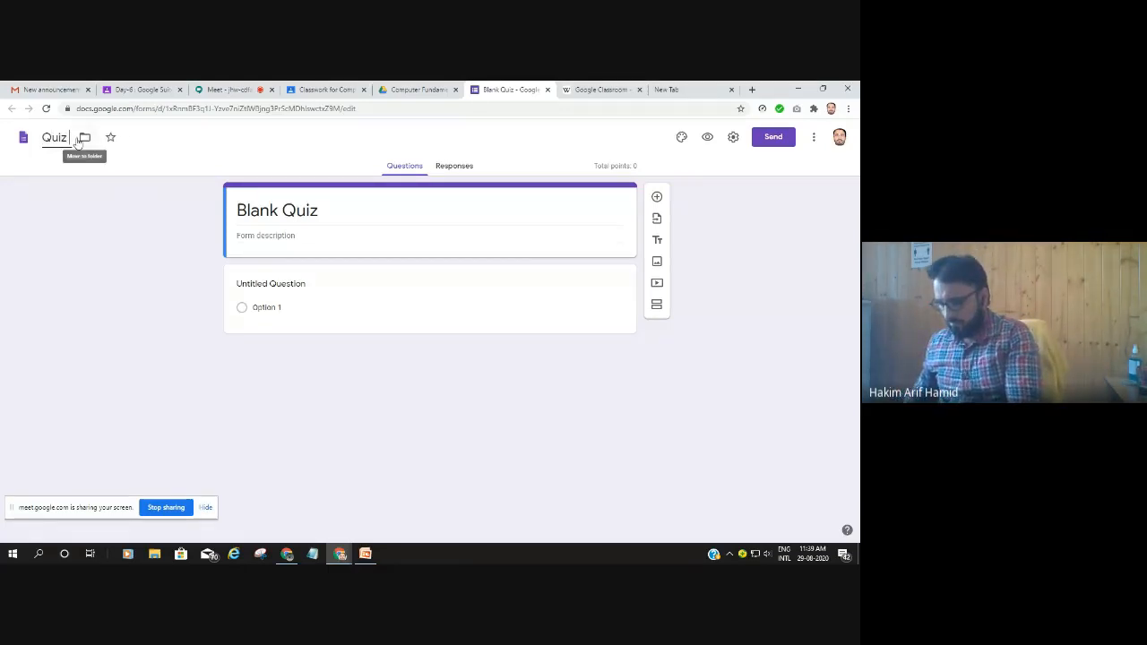
text(1)
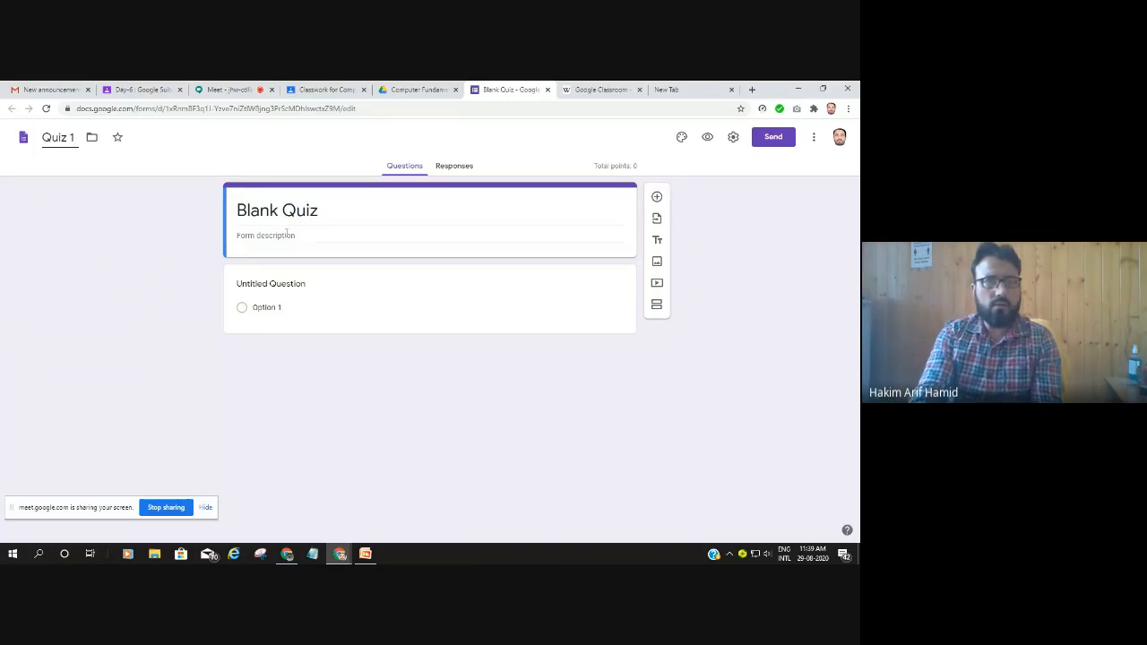
Change the title in the form's header to "Quiz 1"
triple_click(268, 205)
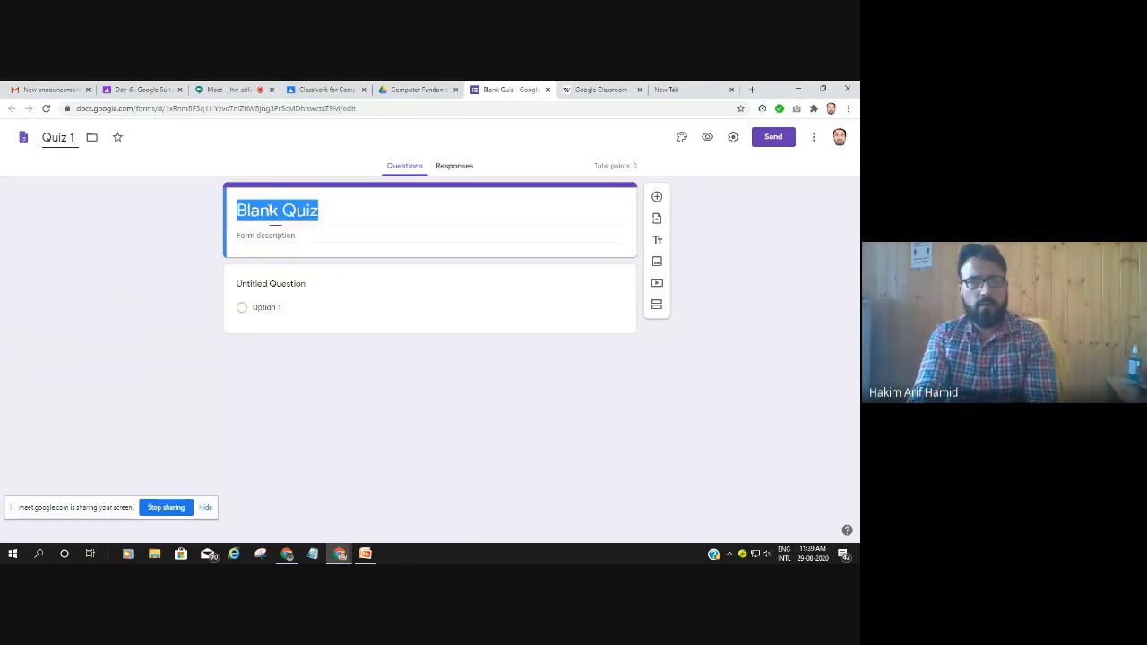
text(Q)
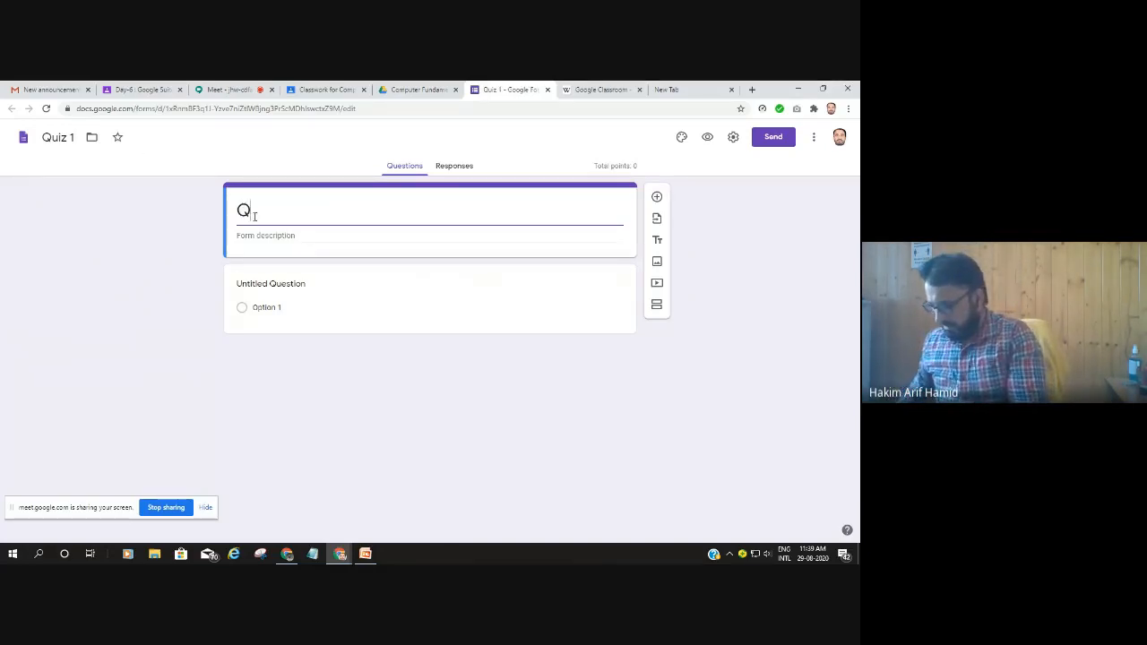
text(uiz )
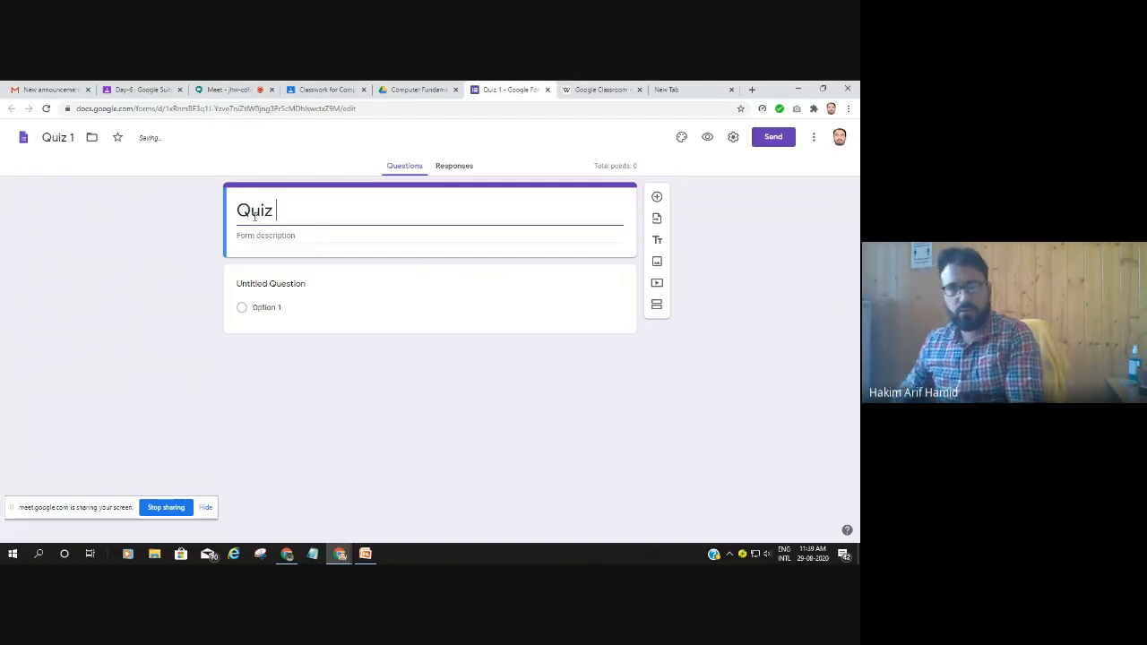
text(1)
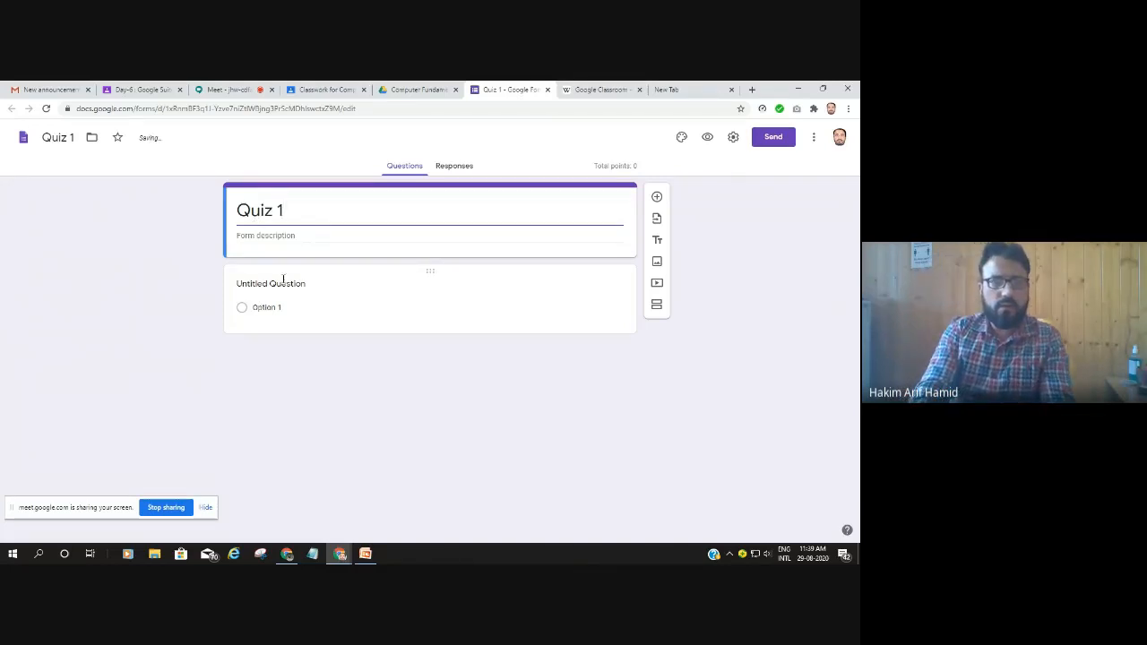
Enter "ICT stands for" as the first question's text and review the question types, keeping Multiple choice
click(283, 280)
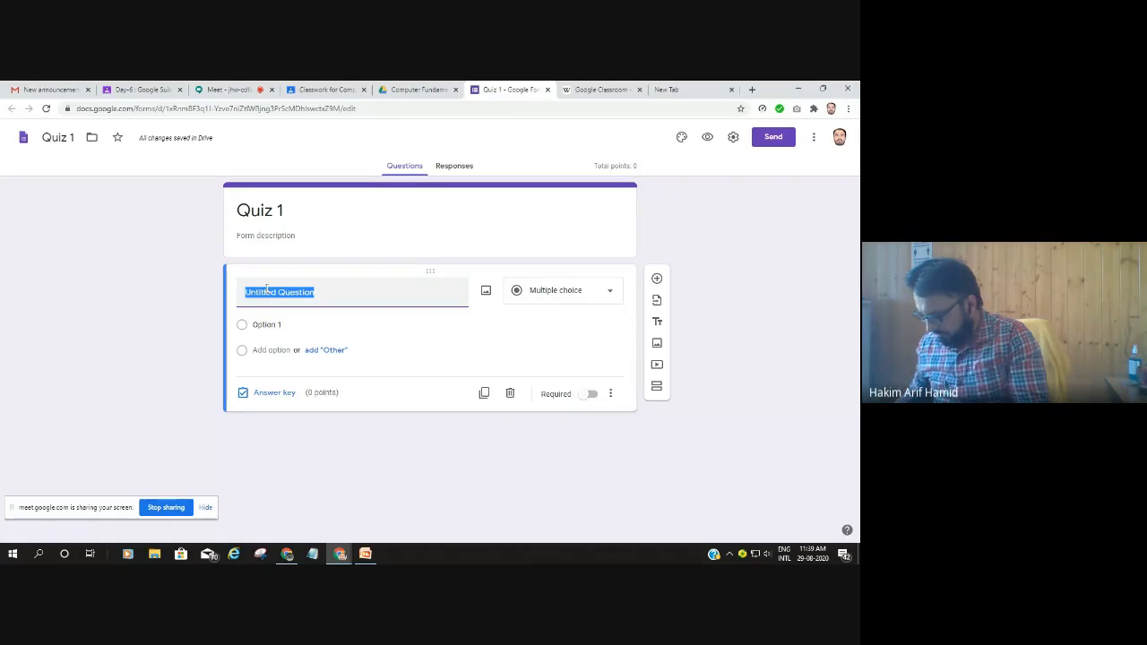
text(ICT sta)
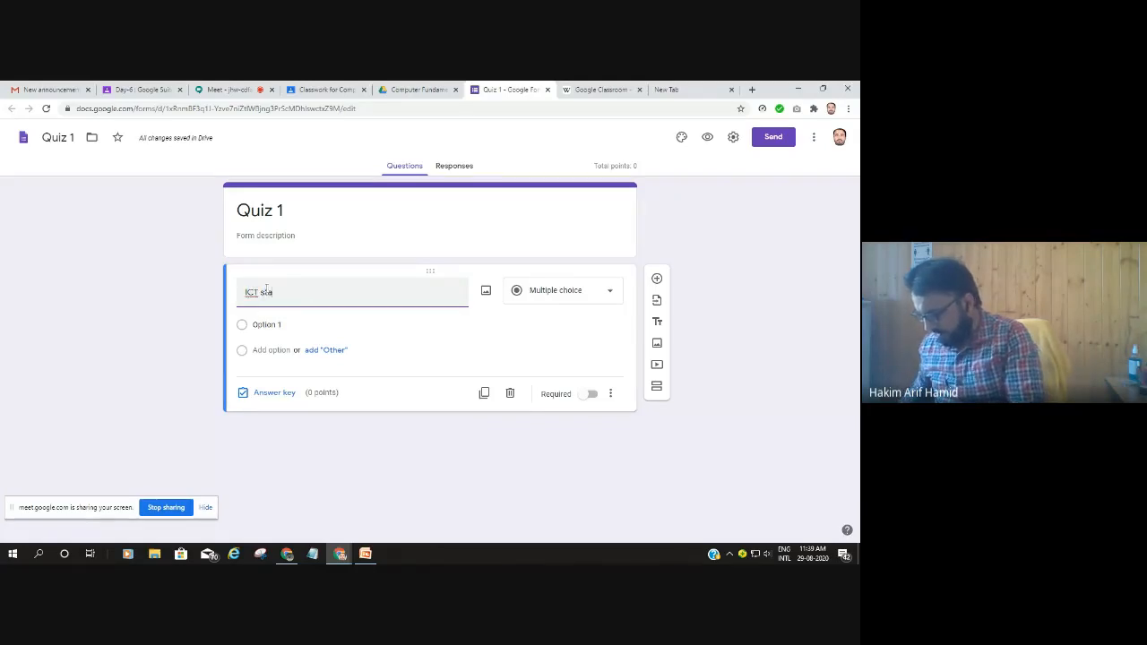
text(nds for)
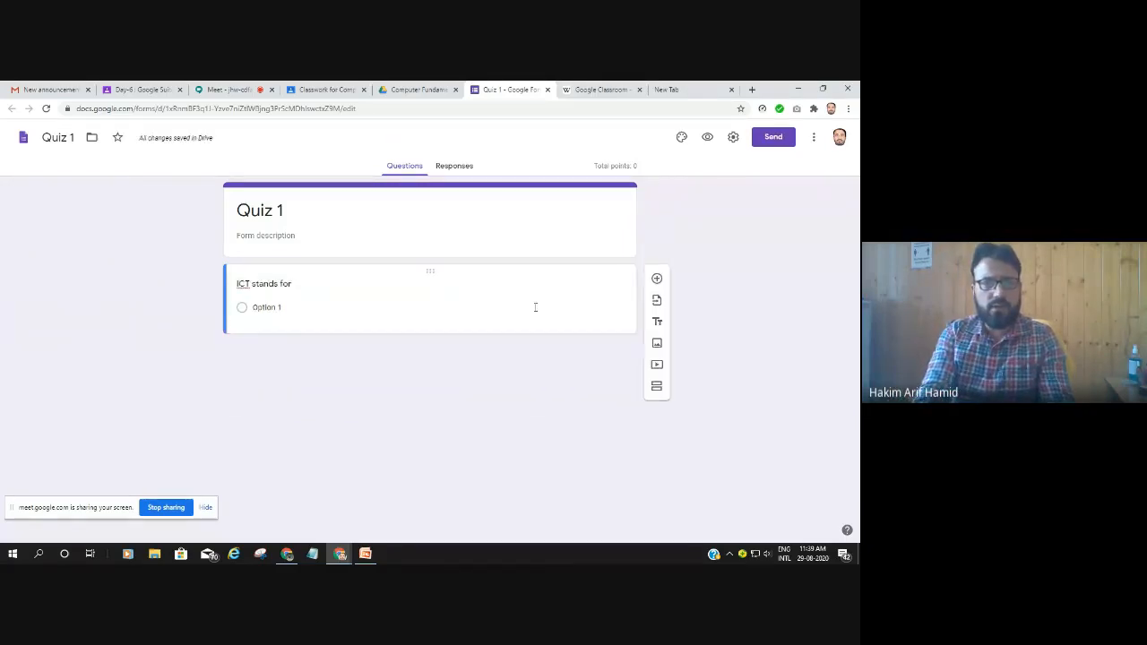
click(292, 286)
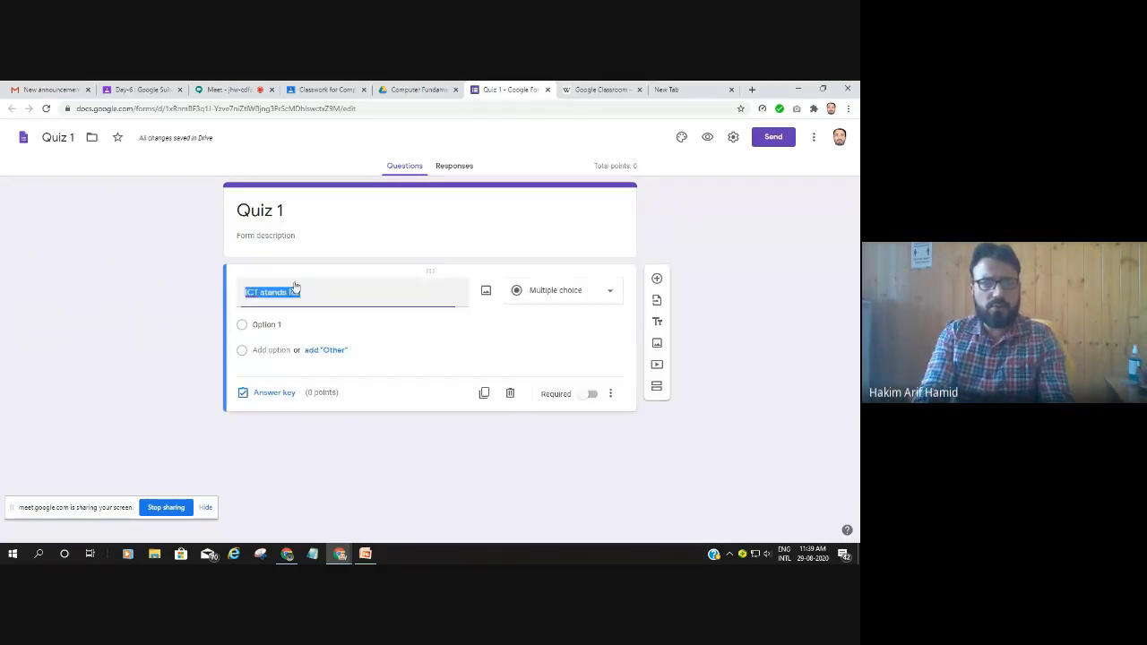
click(613, 294)
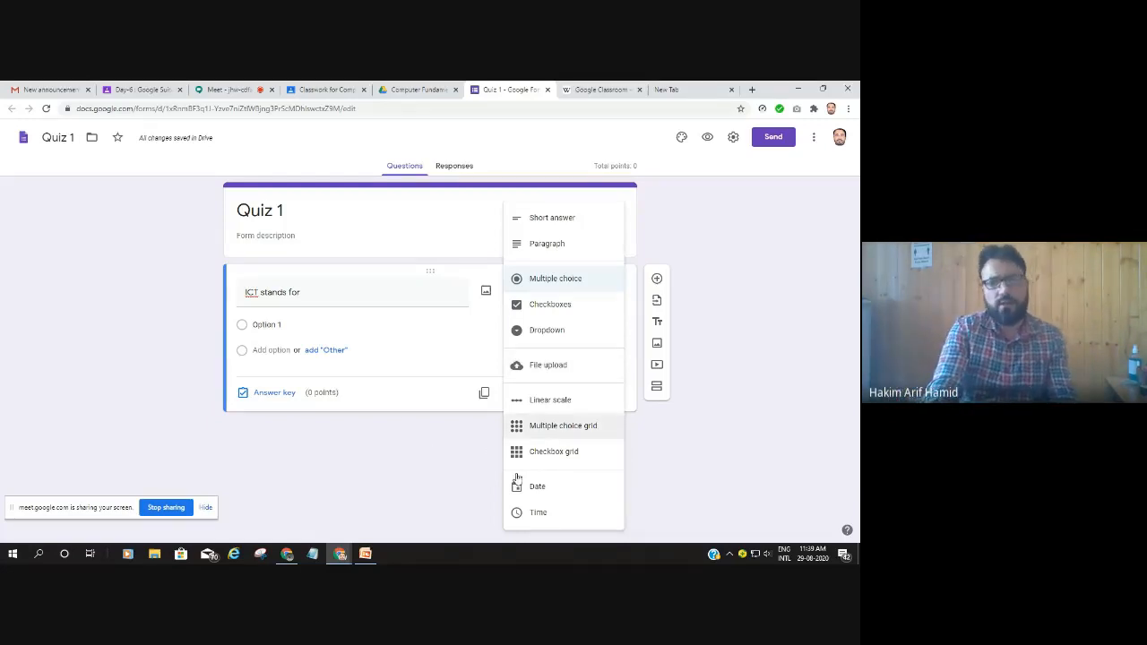
click(374, 474)
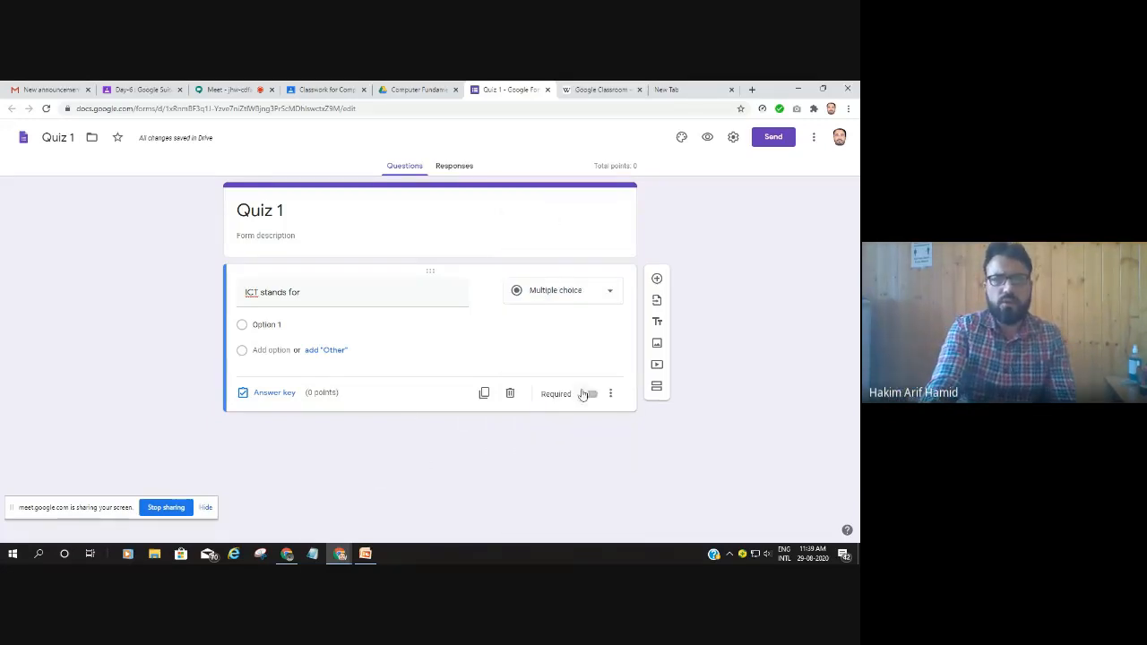
Set the first answer option of the ICT question to "Information communication Technology"
click(257, 326)
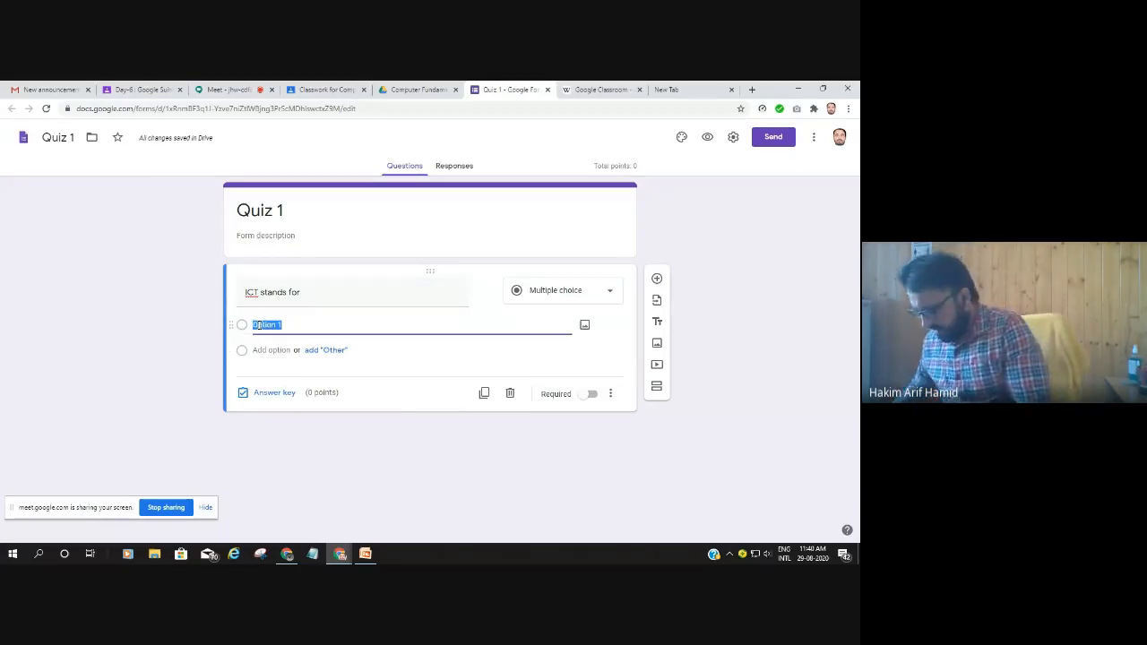
text(Informat)
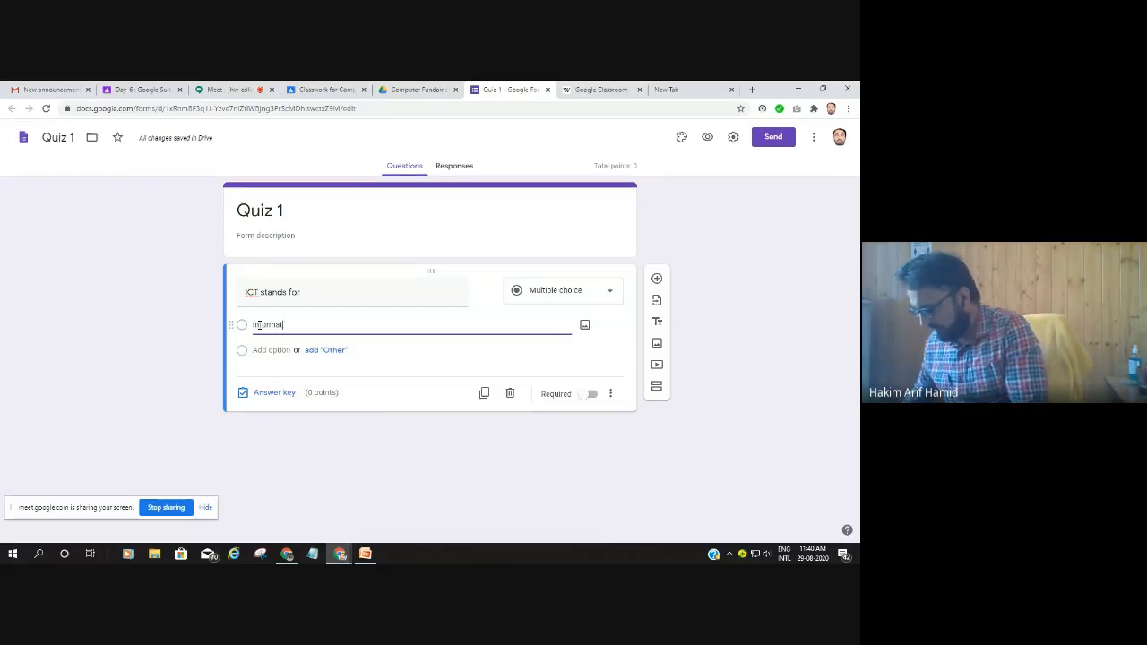
text(ion commu)
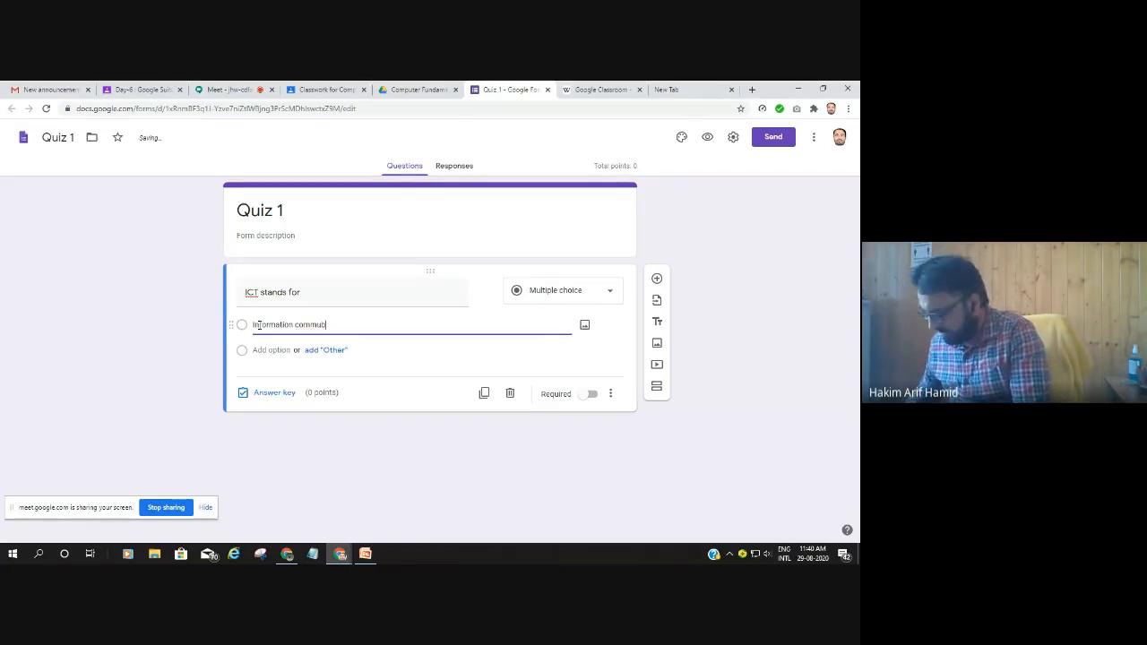
key(BackSpace)
text(nicat)
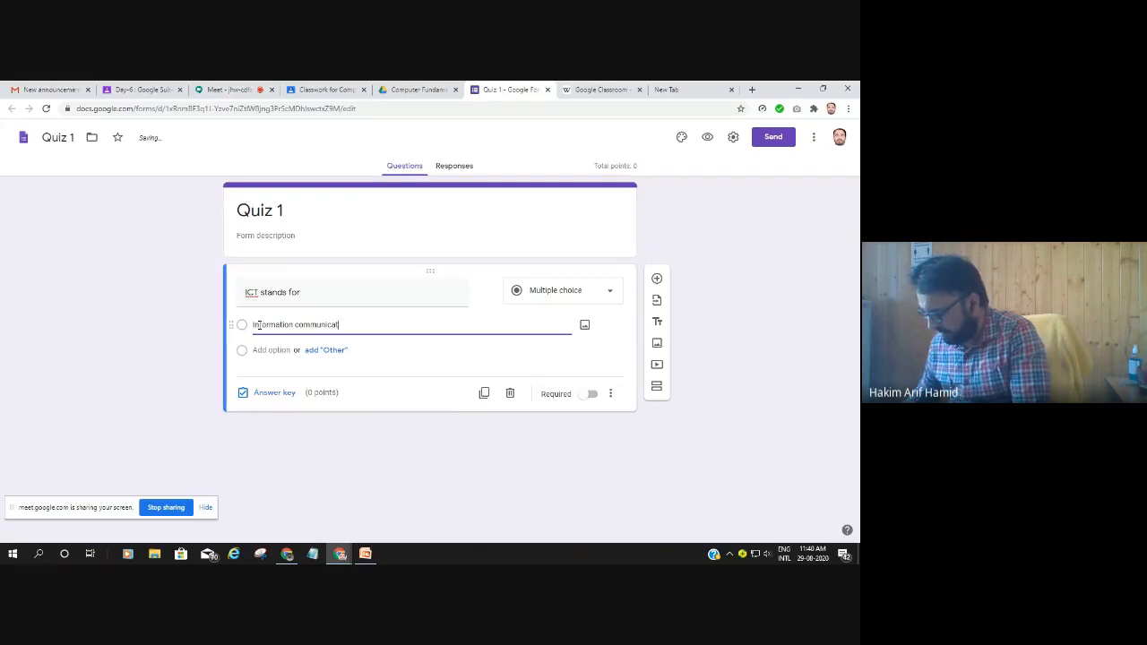
text(ion Tech)
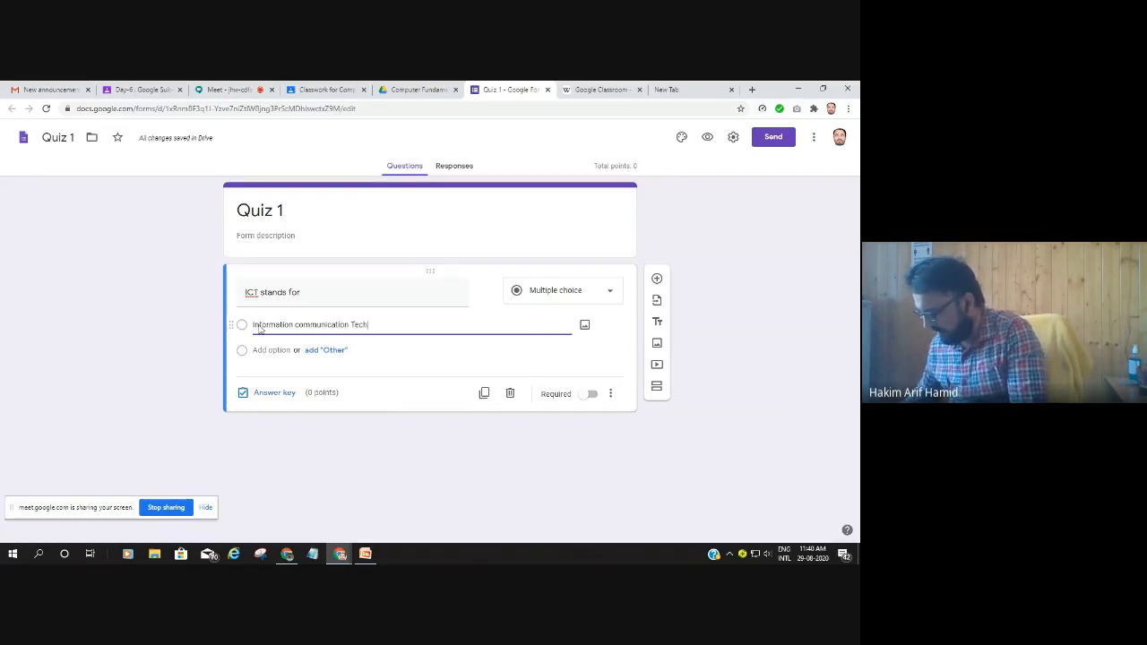
text(nology)
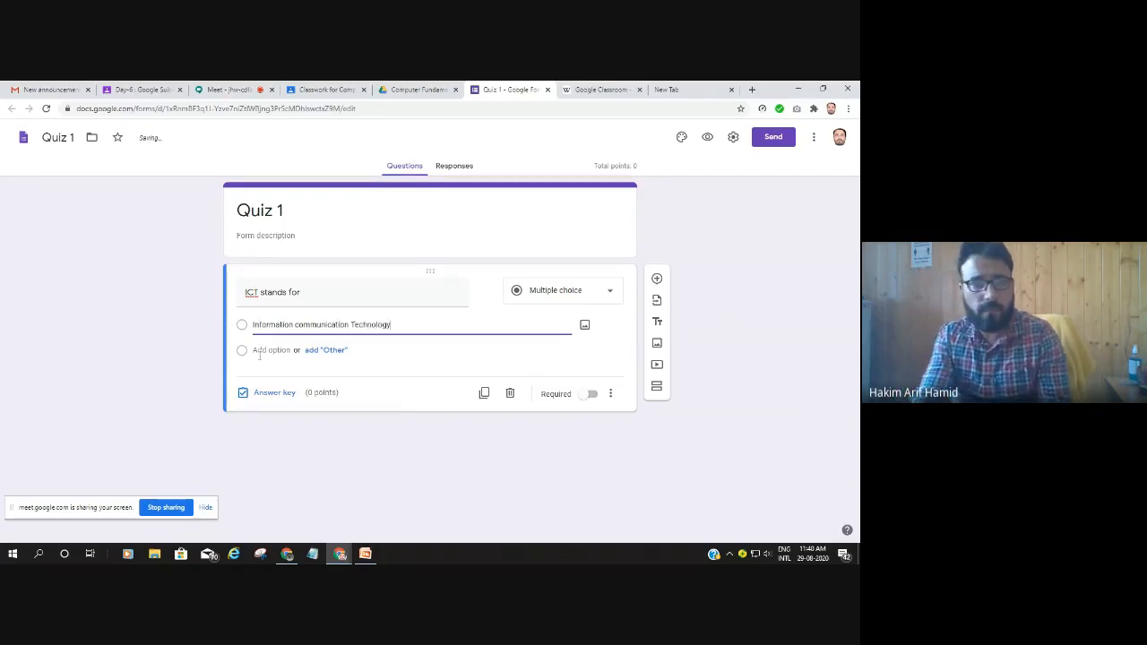
Add "Information Technique" as the second answer option of the ICT question
click(263, 351)
text(Information Techni)
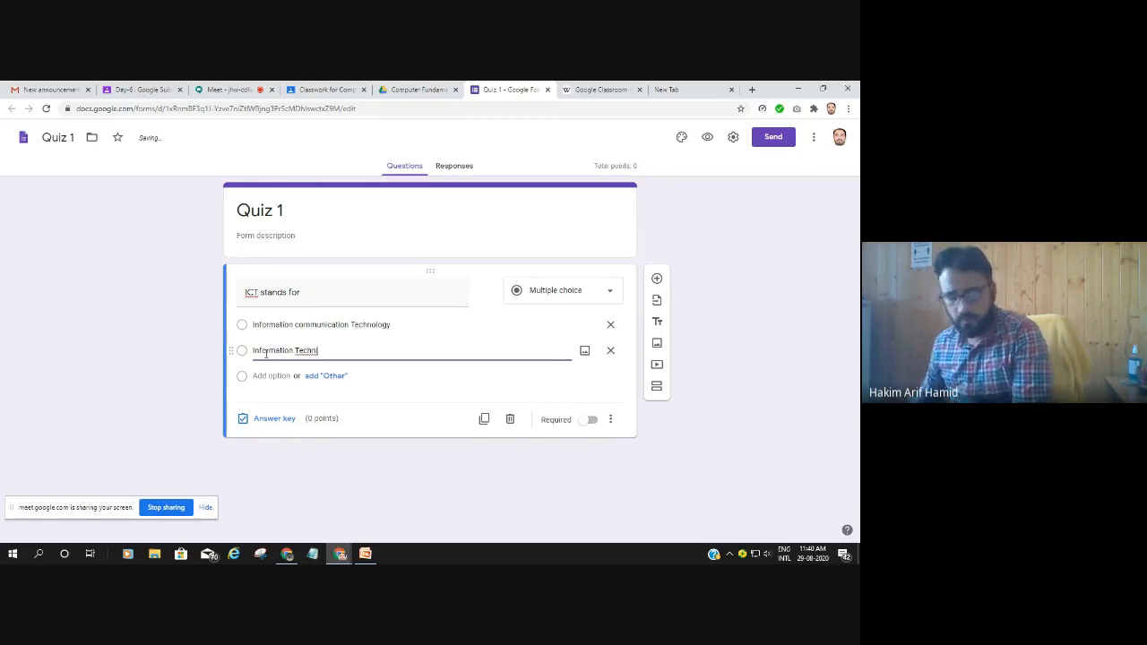
text(qu)
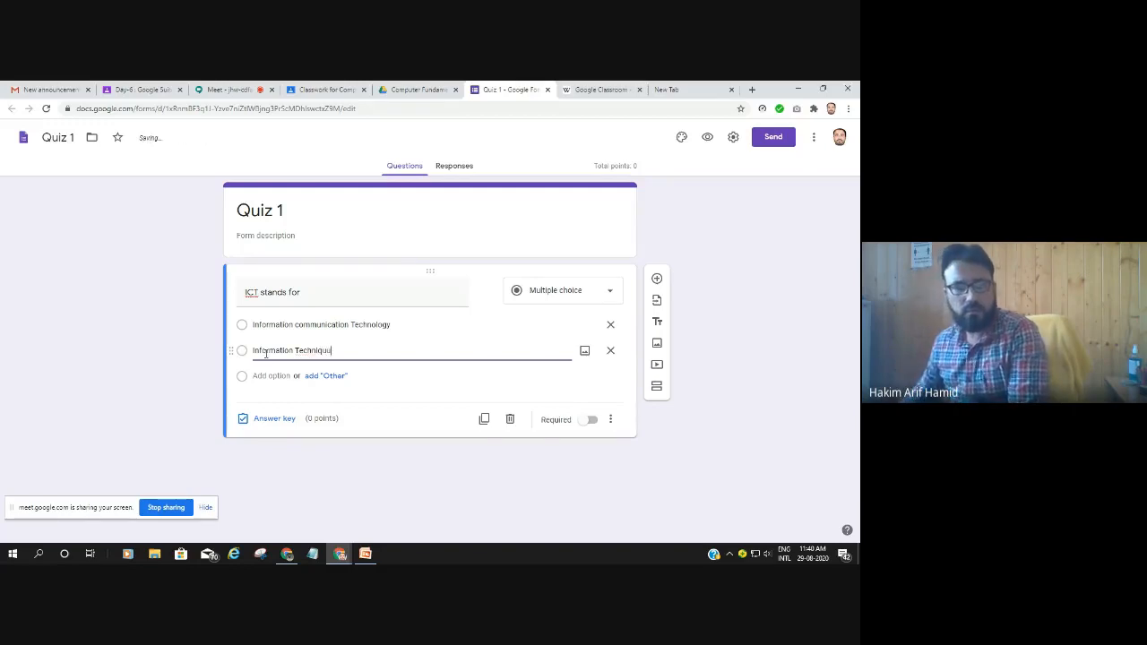
text(e)
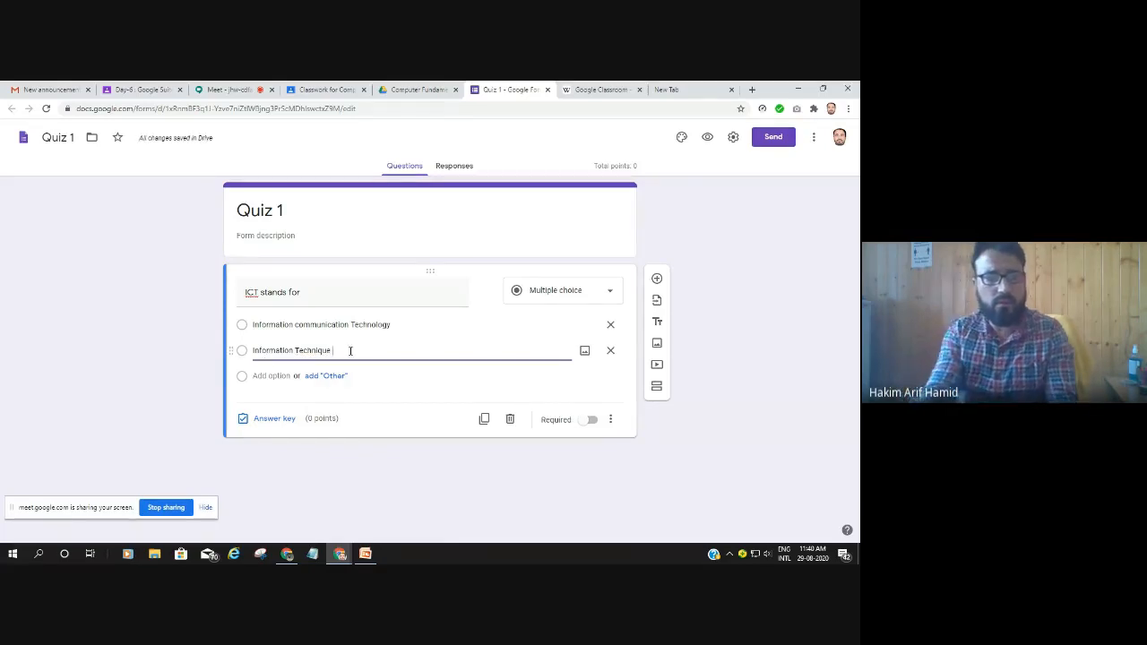
Change the second option of the ICT question to "Information common Technique" and add "Informative common Te chnology" as the third option
click(298, 349)
text(common)
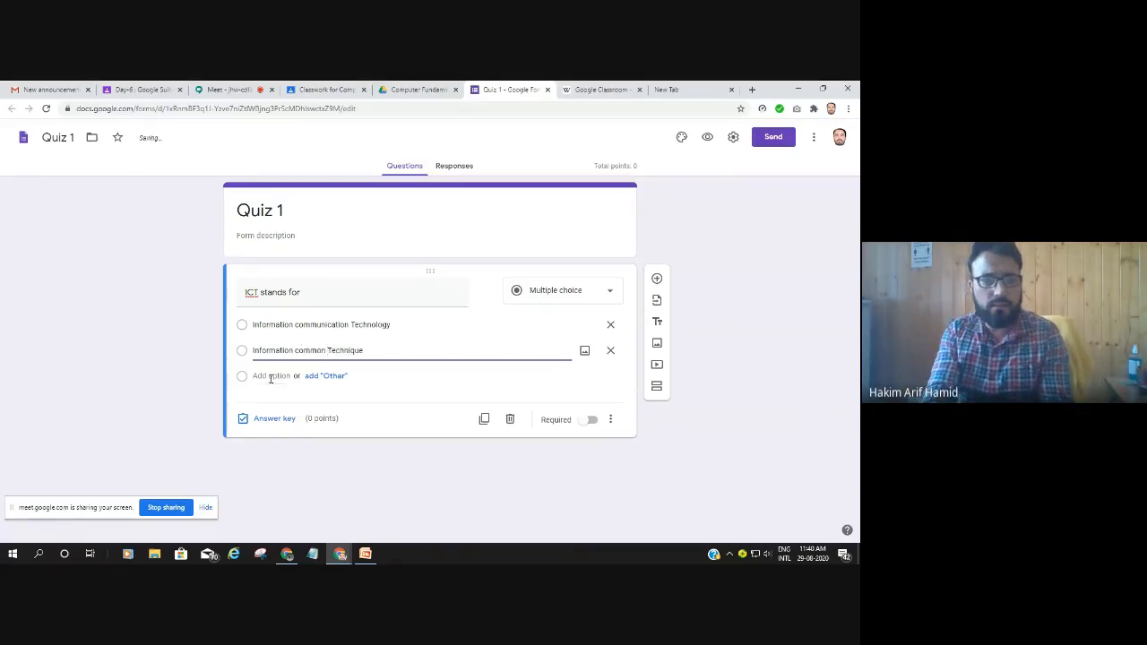
click(267, 375)
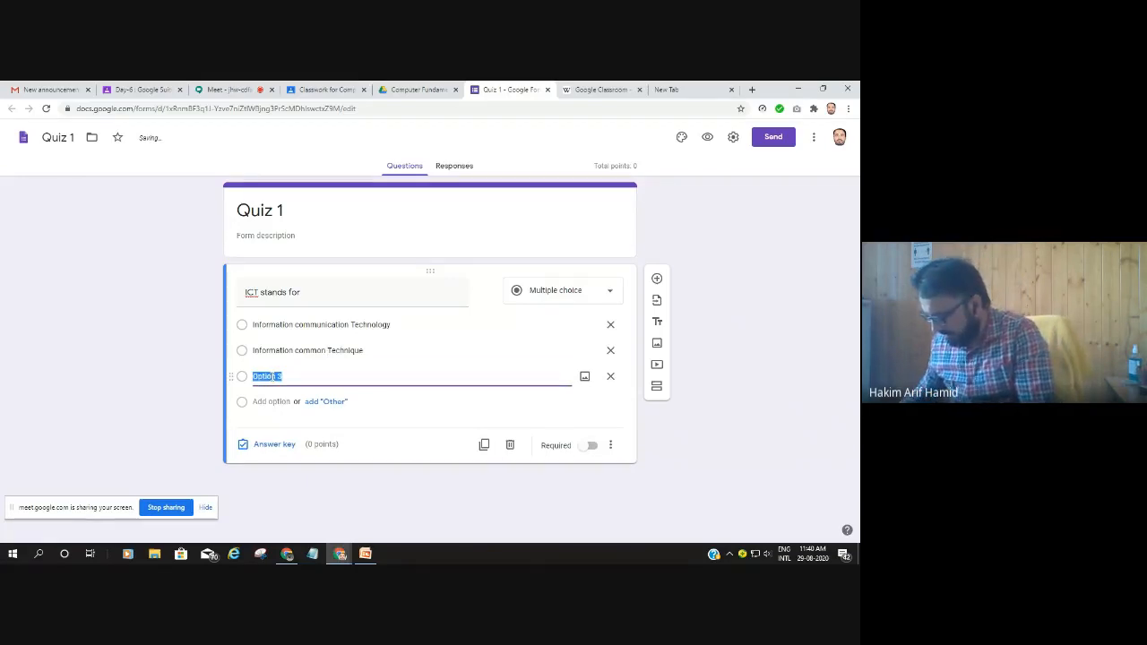
text(Infor)
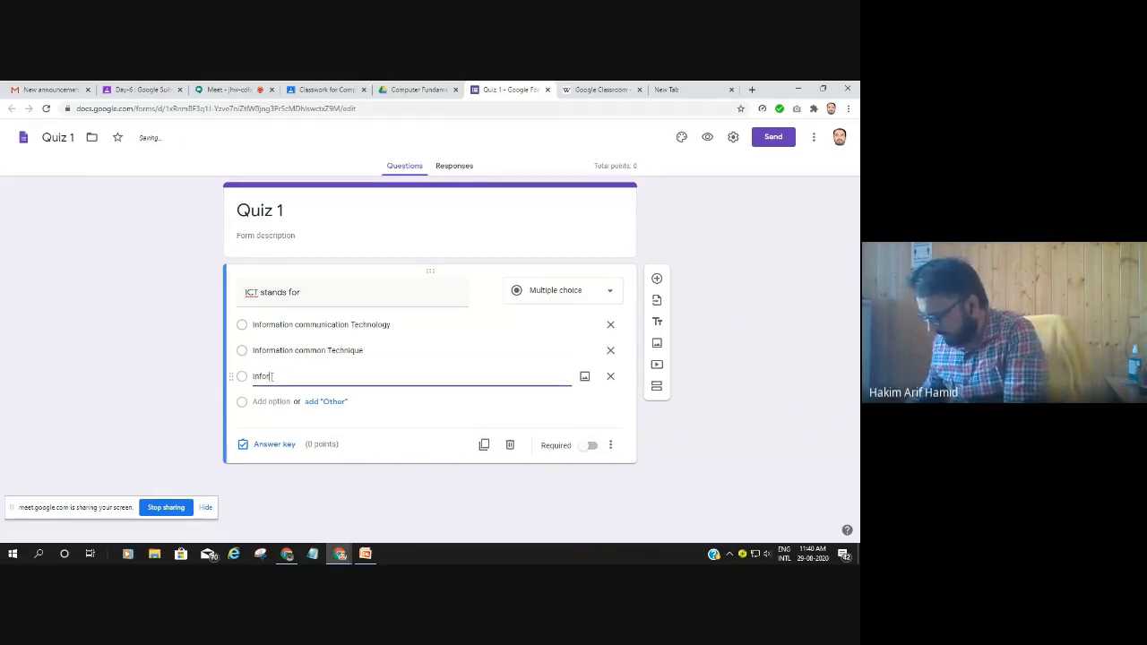
text(mative )
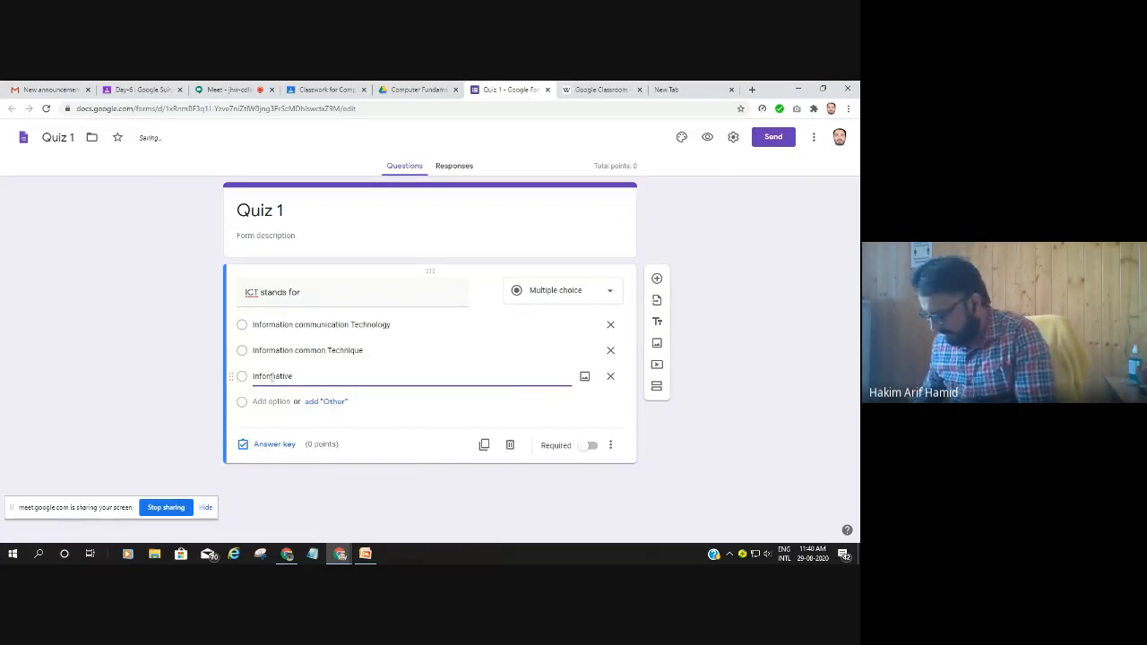
text(commo)
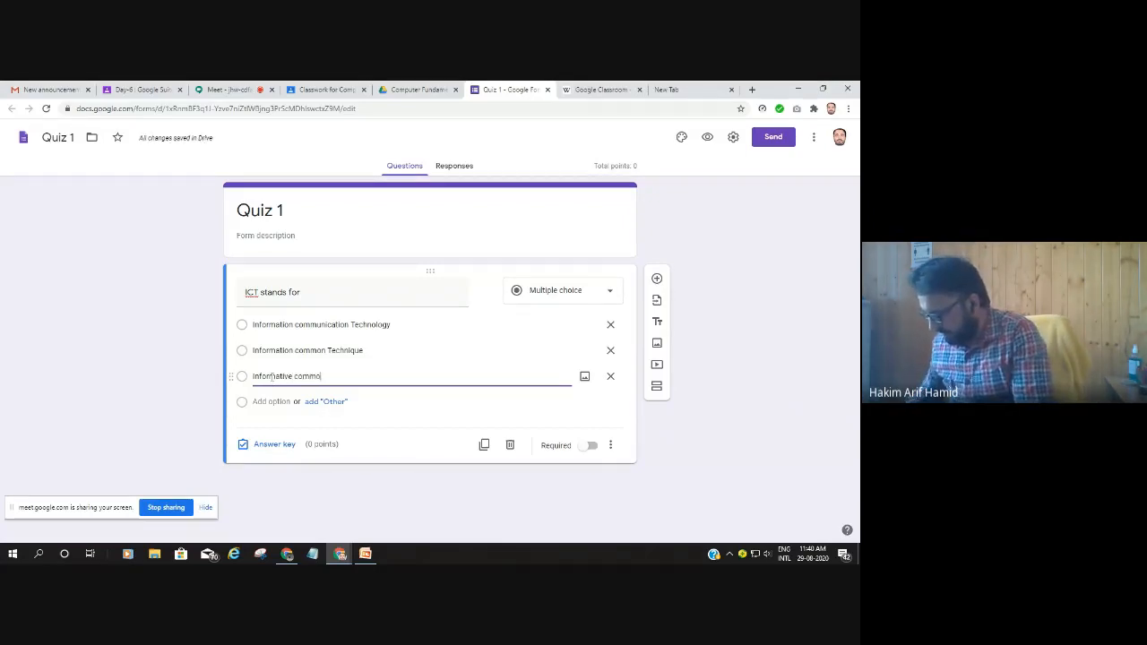
text(n Te chnology)
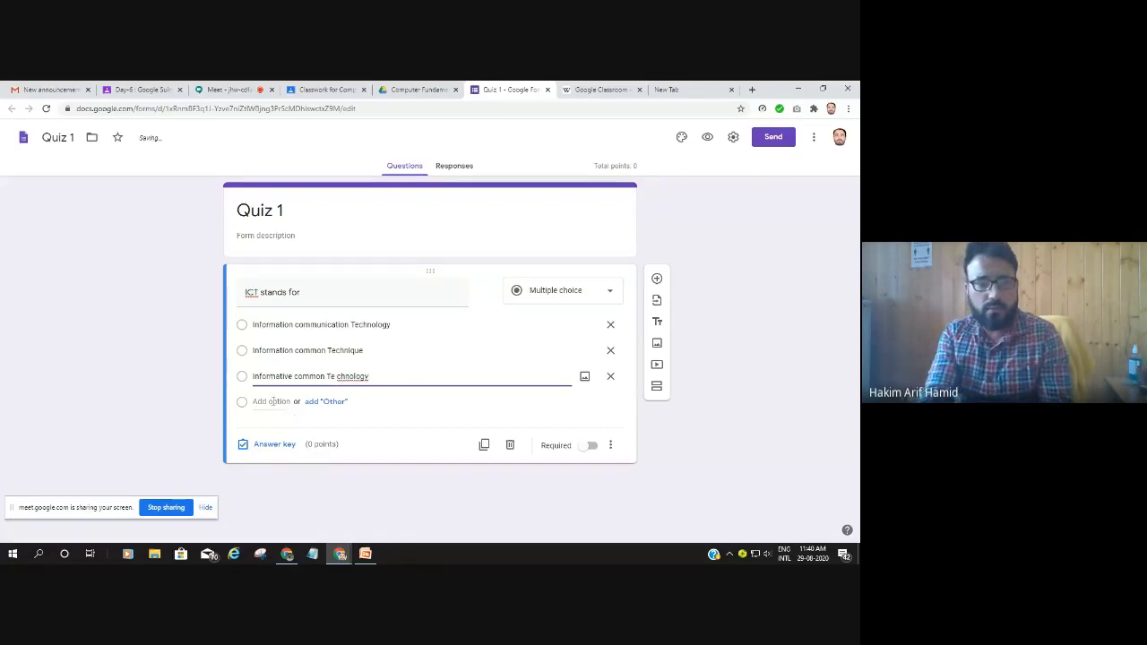
Add "None of the above" as the fourth answer option of the ICT question
click(272, 401)
text(No)
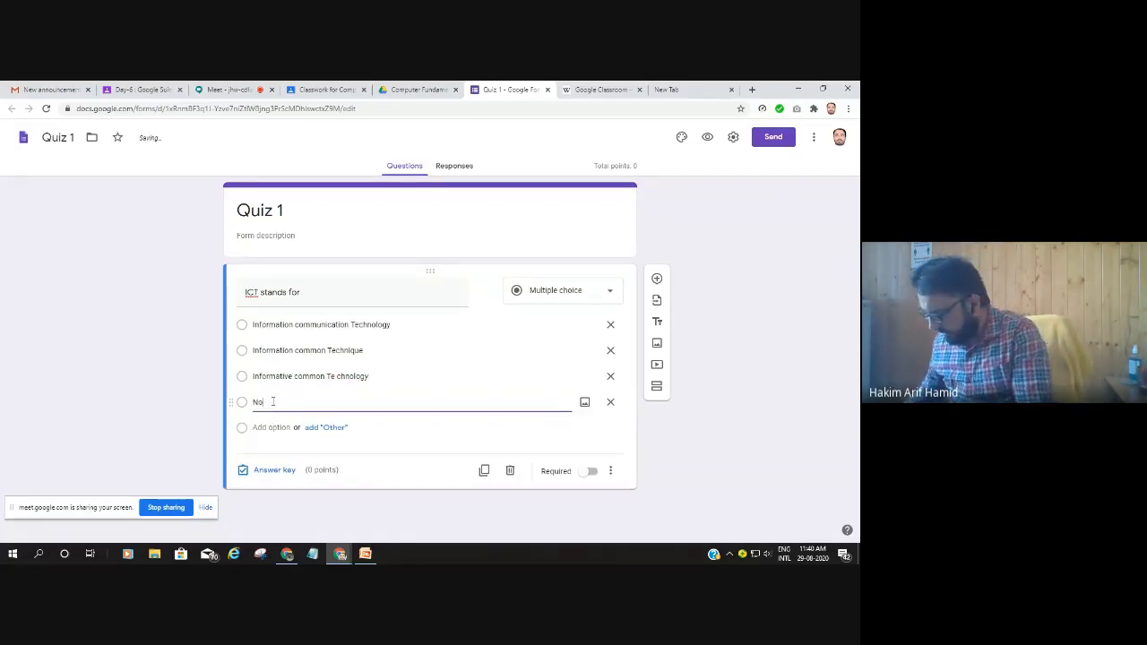
text(ne of the)
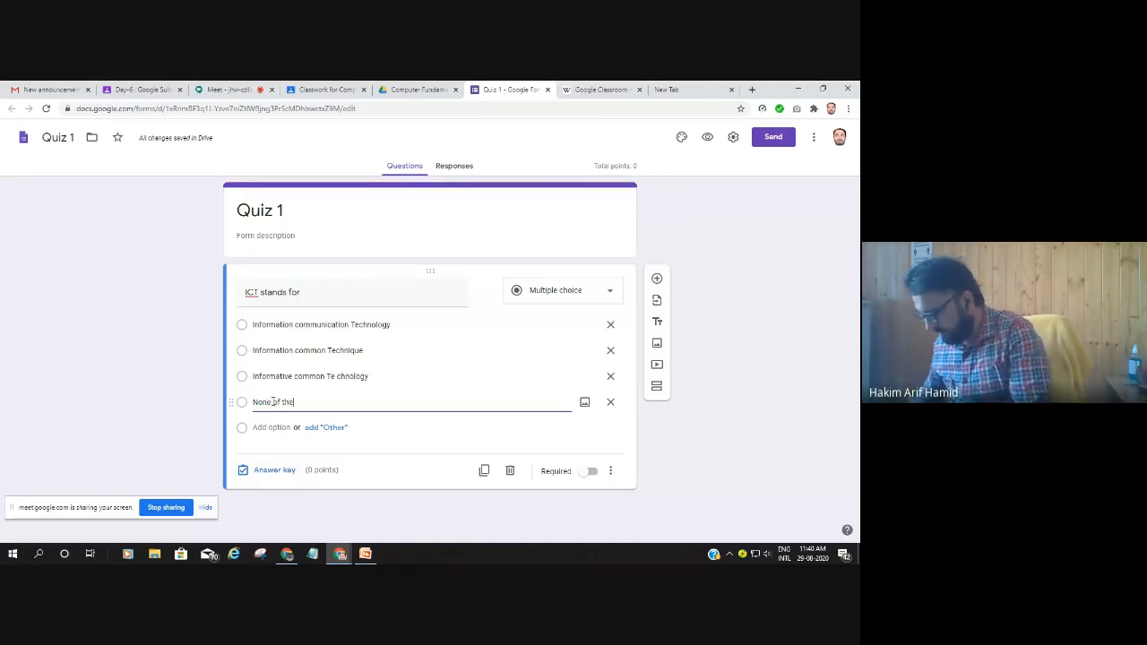
text( above)
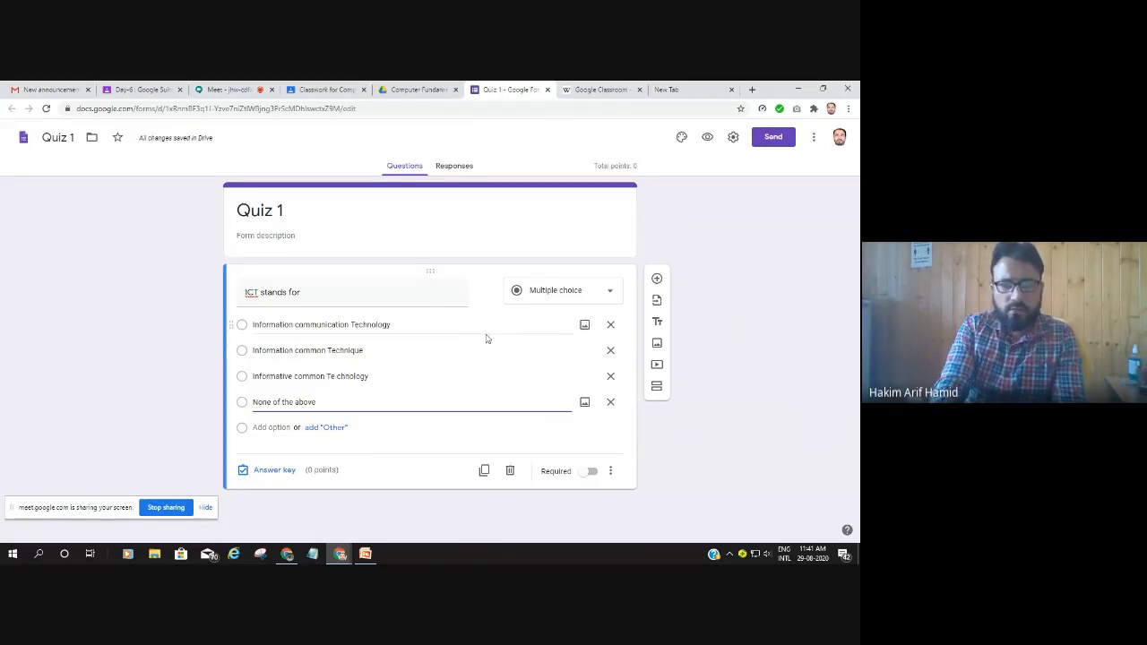
Set the ICT question's answer key to "Information communication Technology", worth 1 point
click(274, 471)
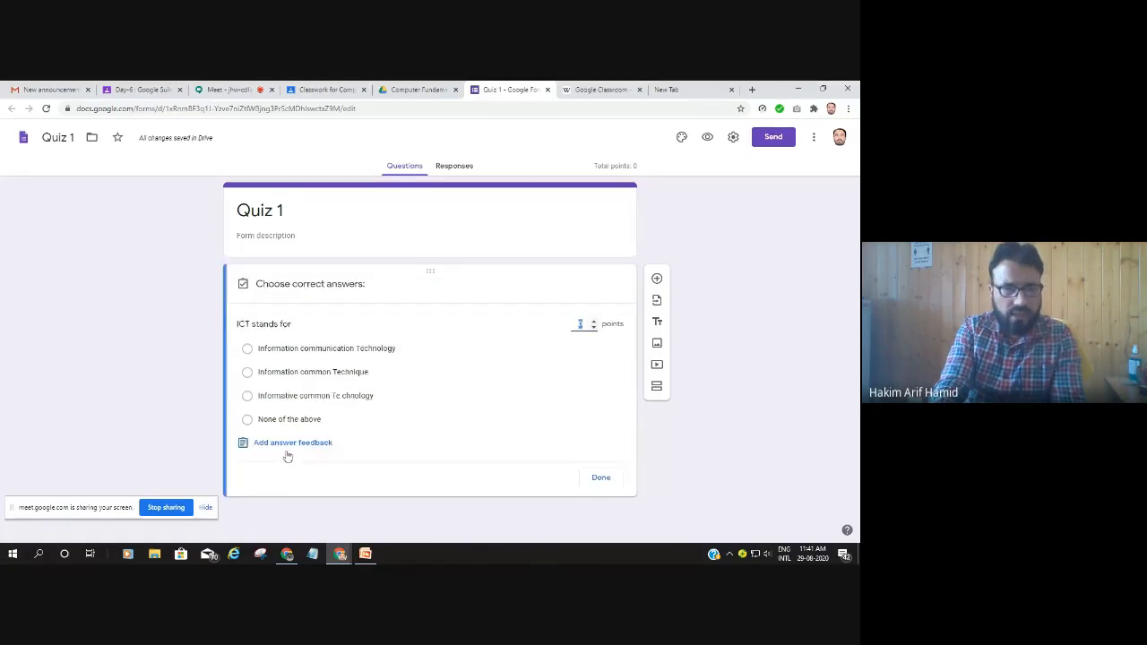
click(248, 350)
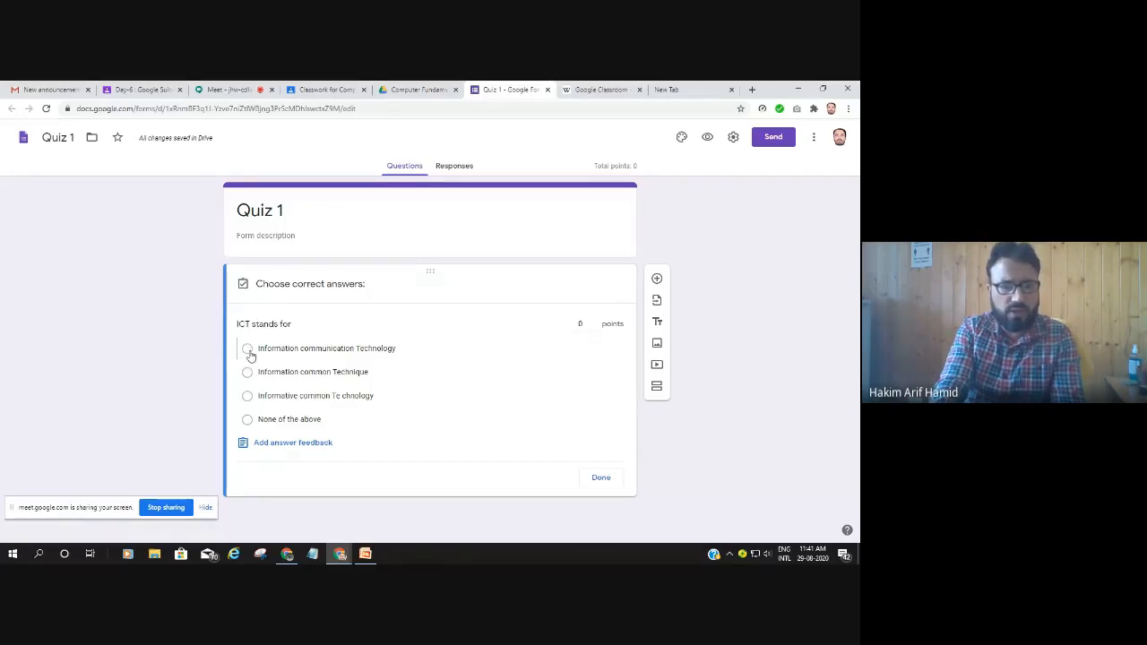
click(593, 320)
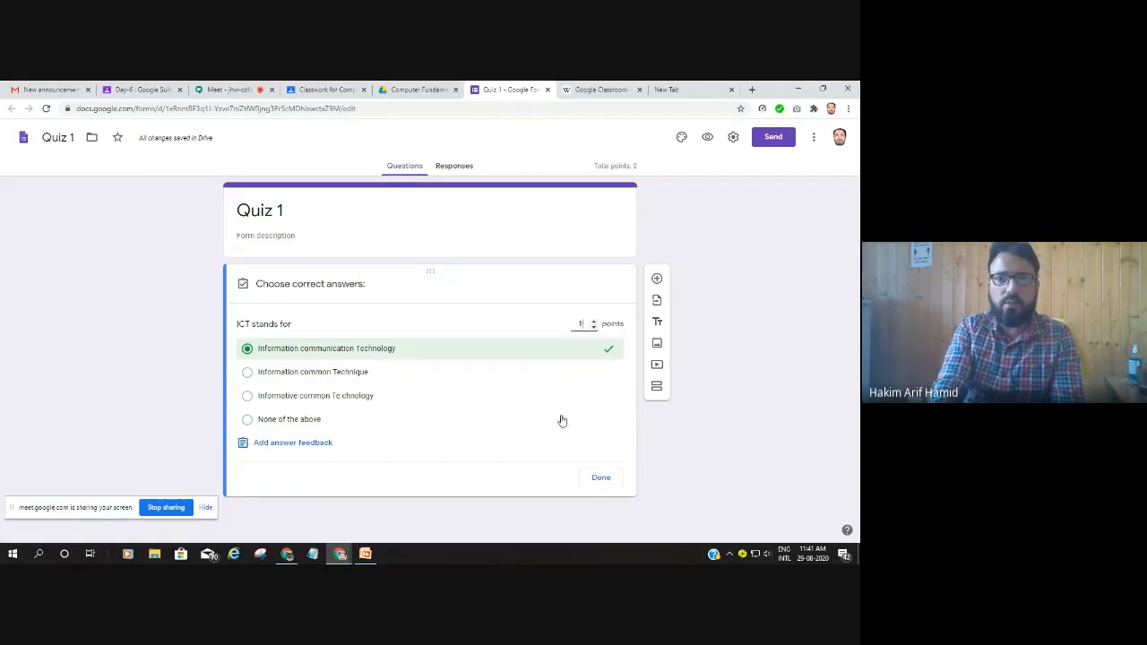
click(602, 479)
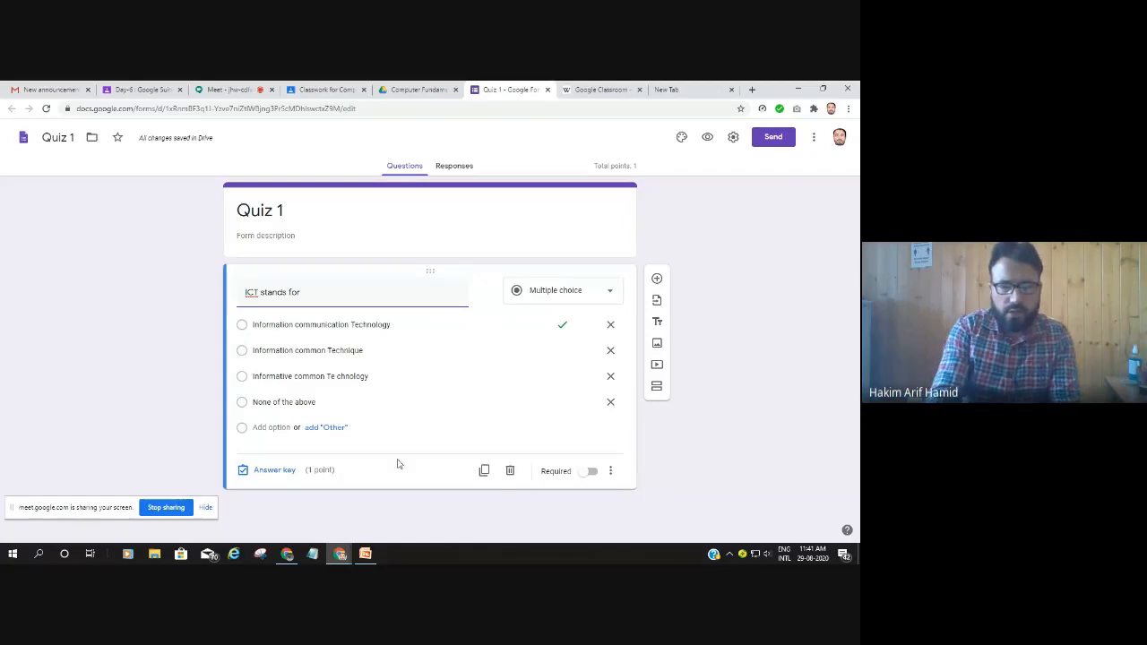
Duplicate the ICT question and make the original one required
click(484, 471)
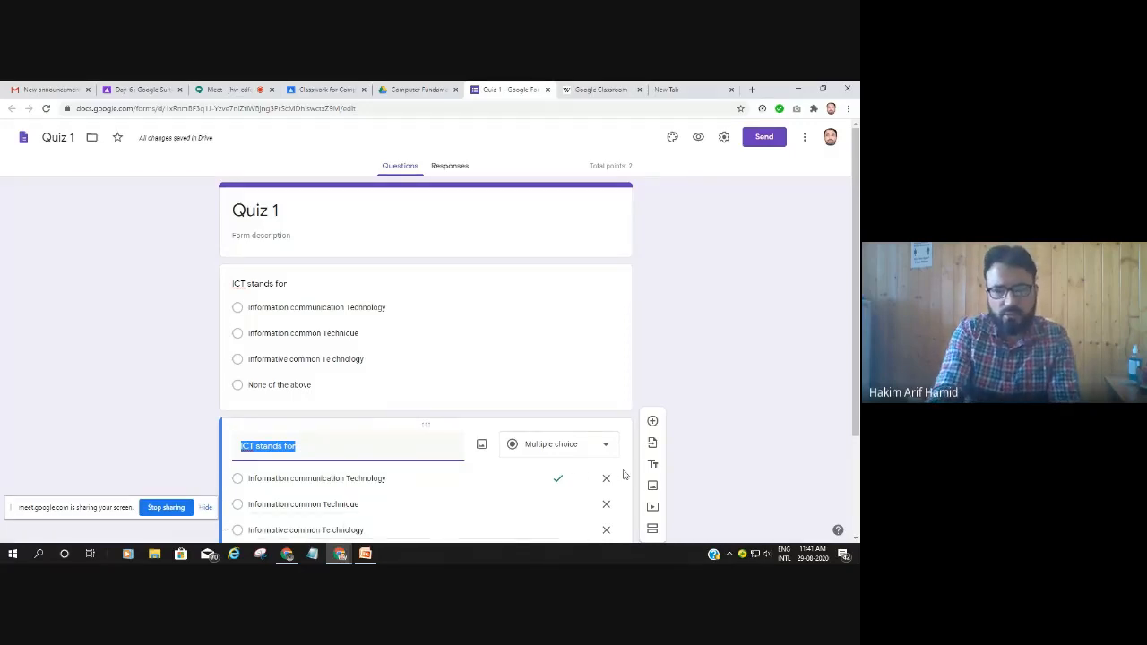
click(492, 289)
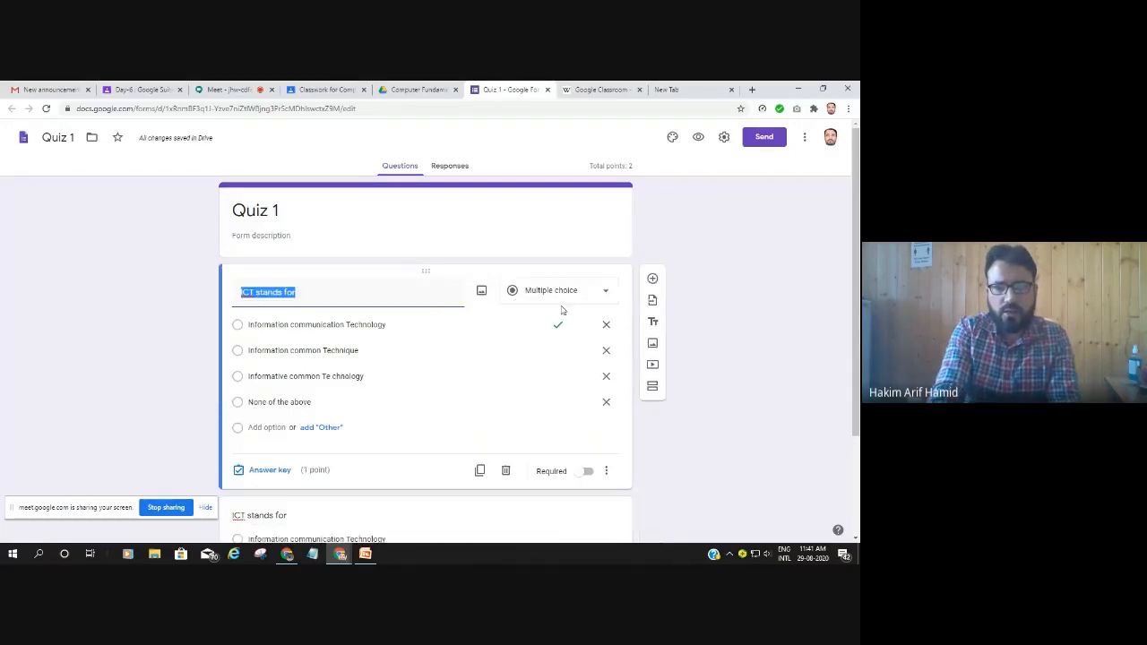
click(589, 472)
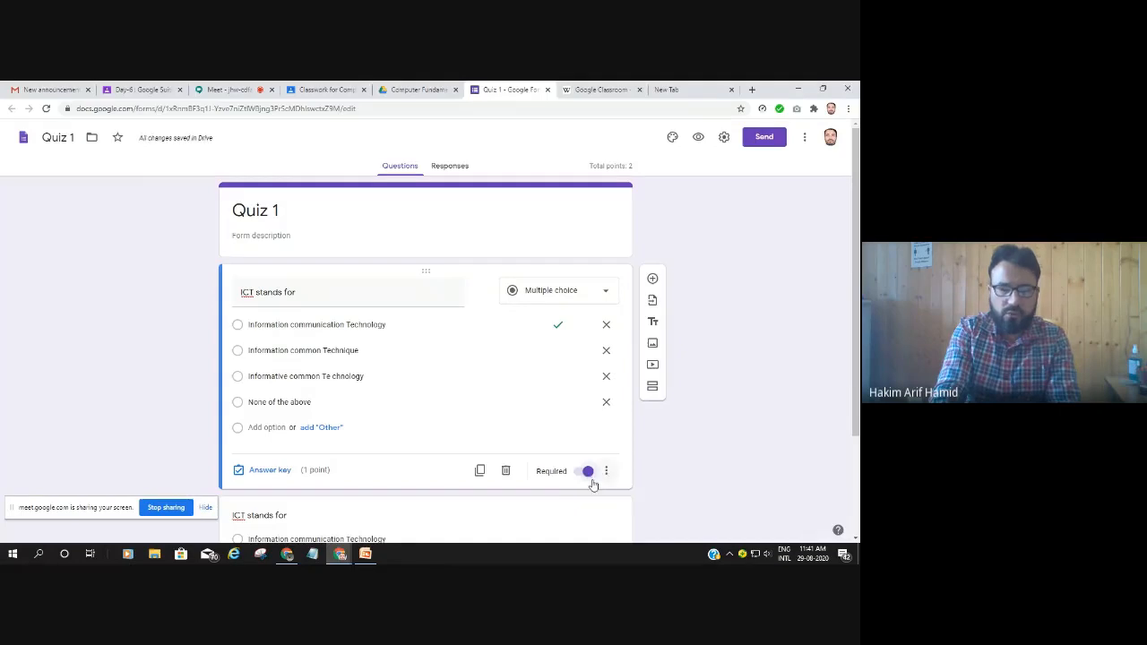
Change the duplicated question's text to "cs stands for"
scroll(537, 480, down, 1)
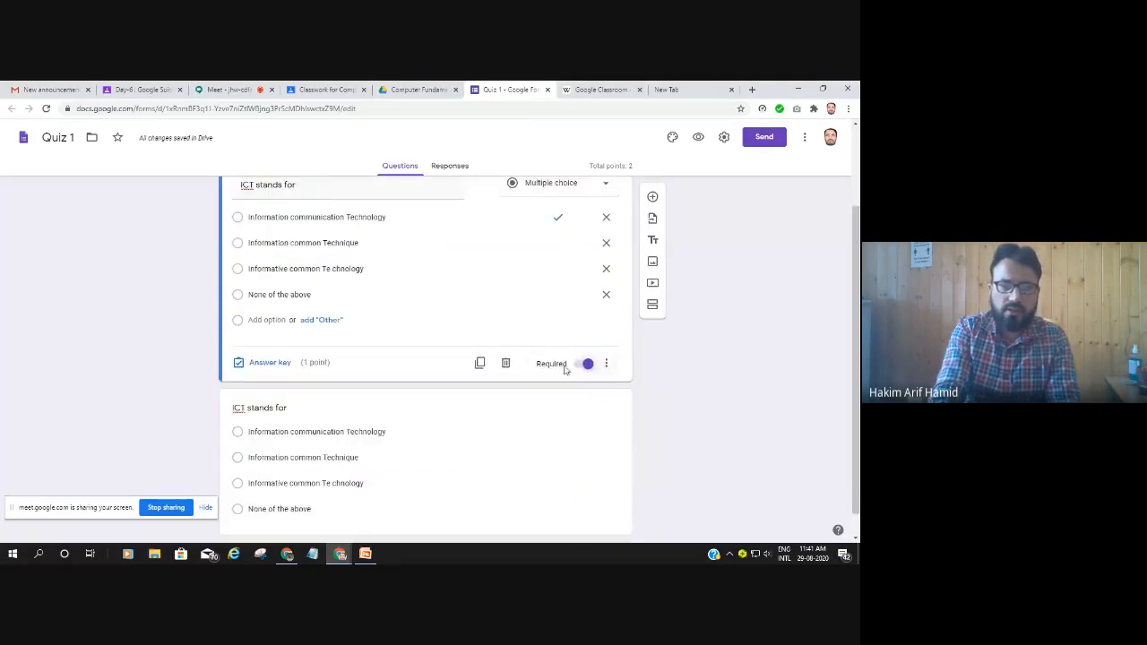
scroll(523, 430, down, 1)
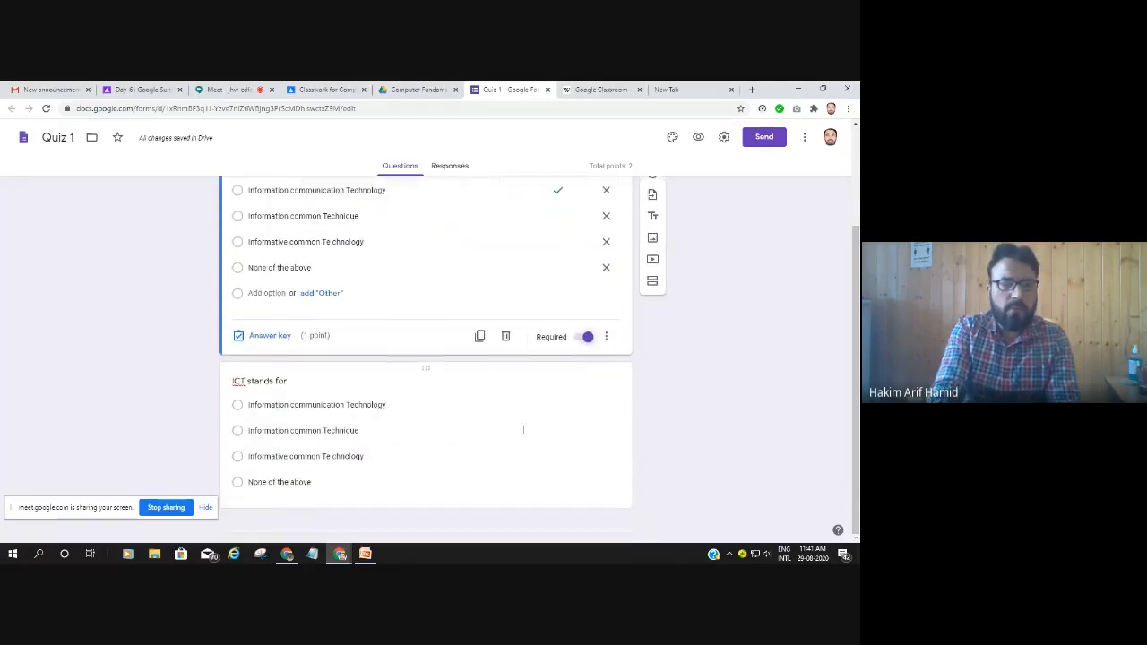
click(244, 382)
click(254, 310)
key(BackSpace)
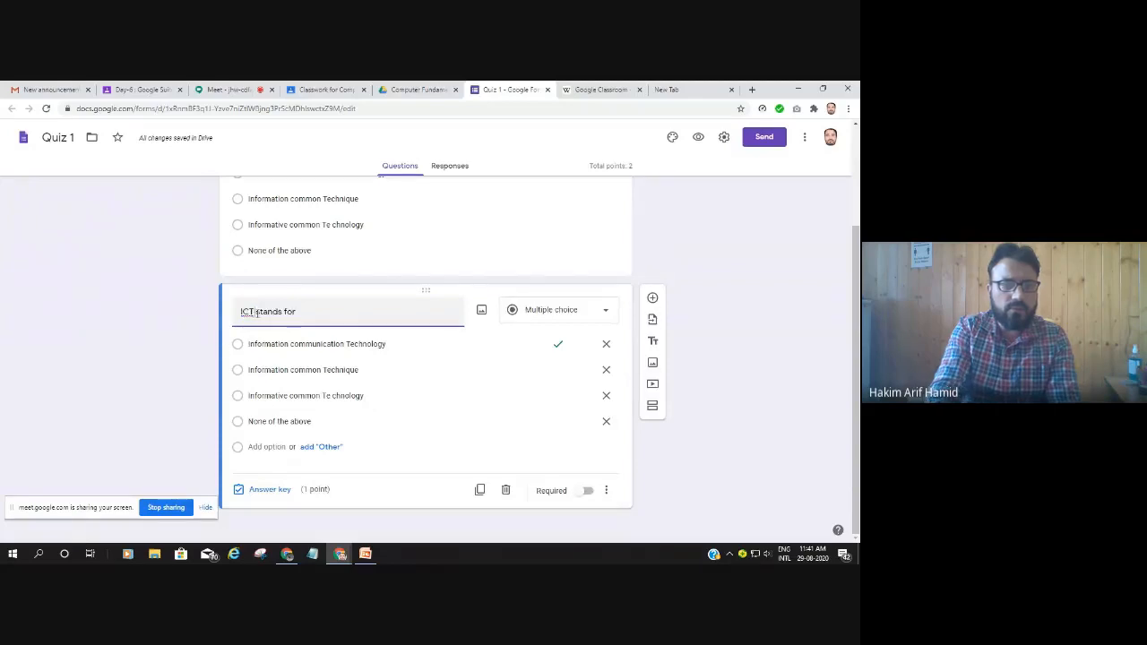
key(BackSpace)
key(BackSpace)
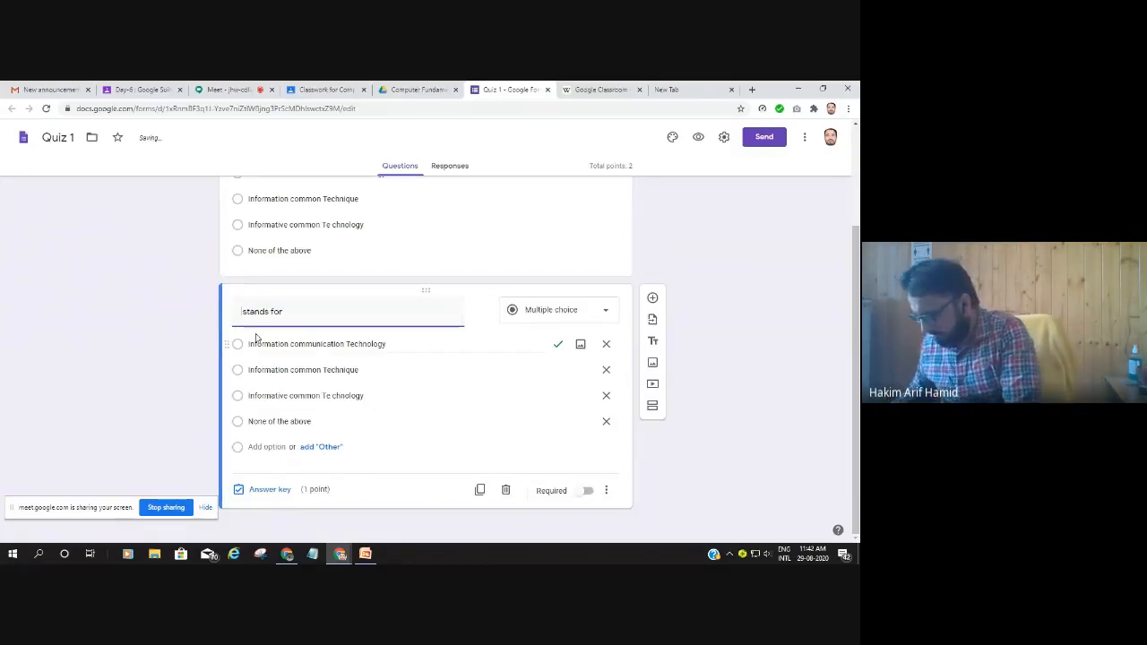
text(cs)
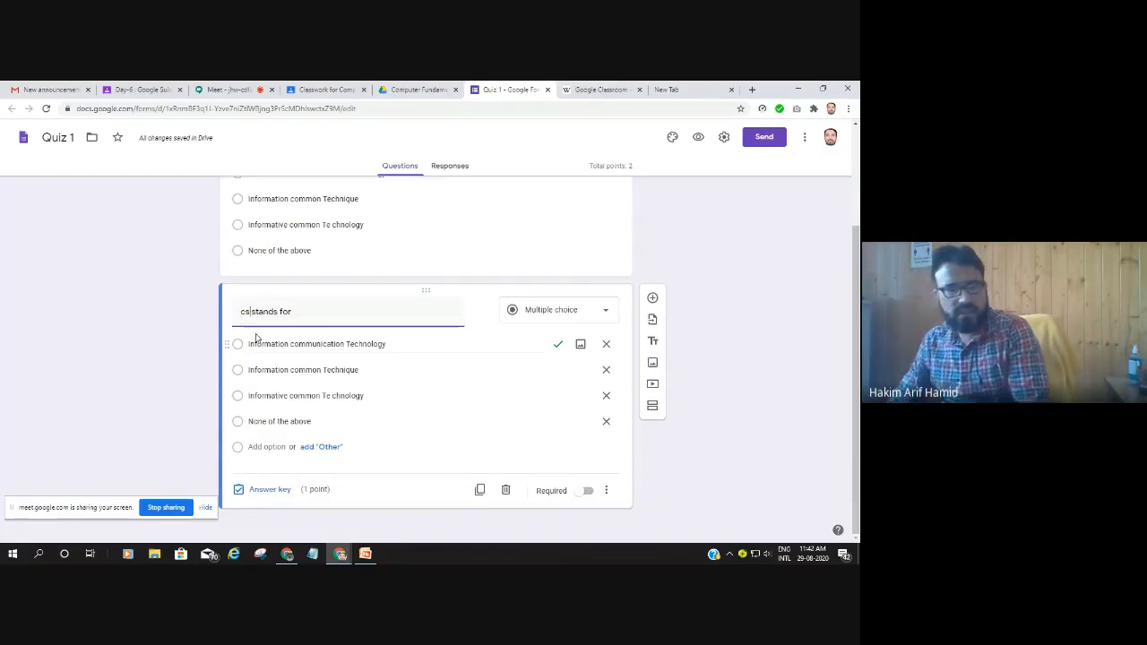
Replace the first two answer options of the "cs stands for" question with "computer science" and "commuter science"
click(252, 343)
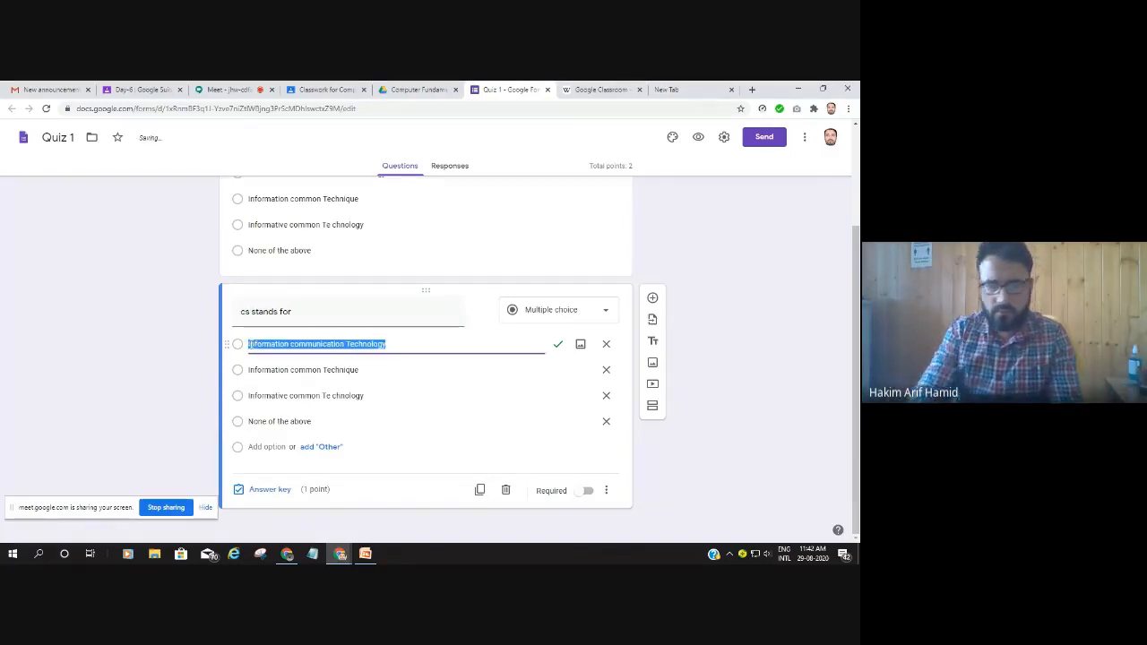
text(comp)
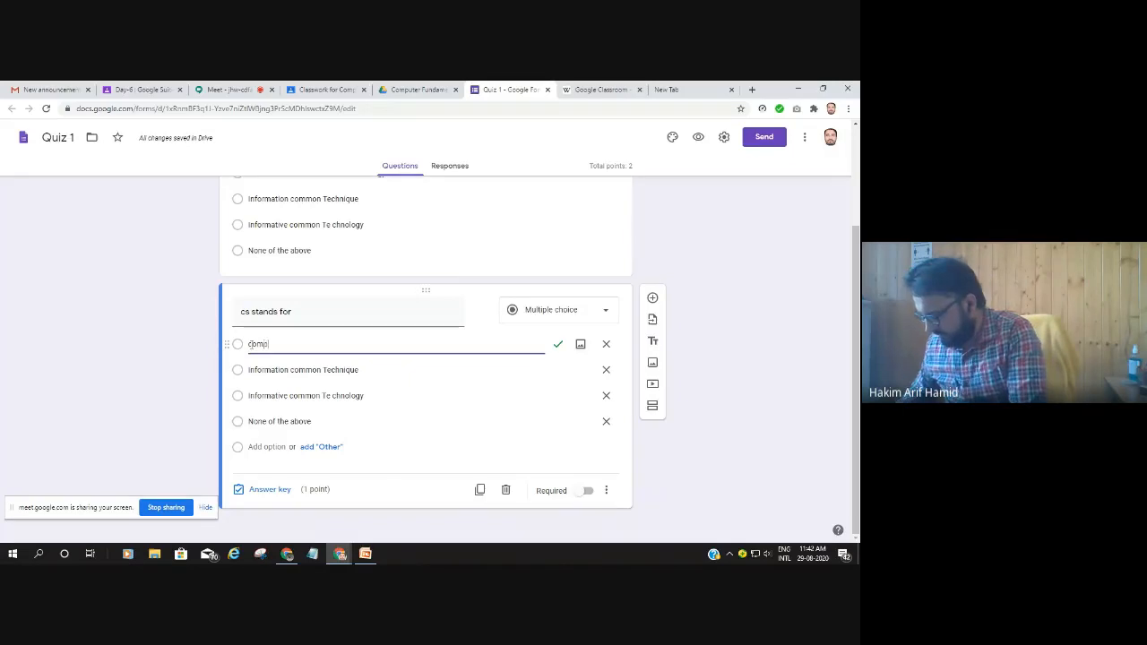
text(uter science)
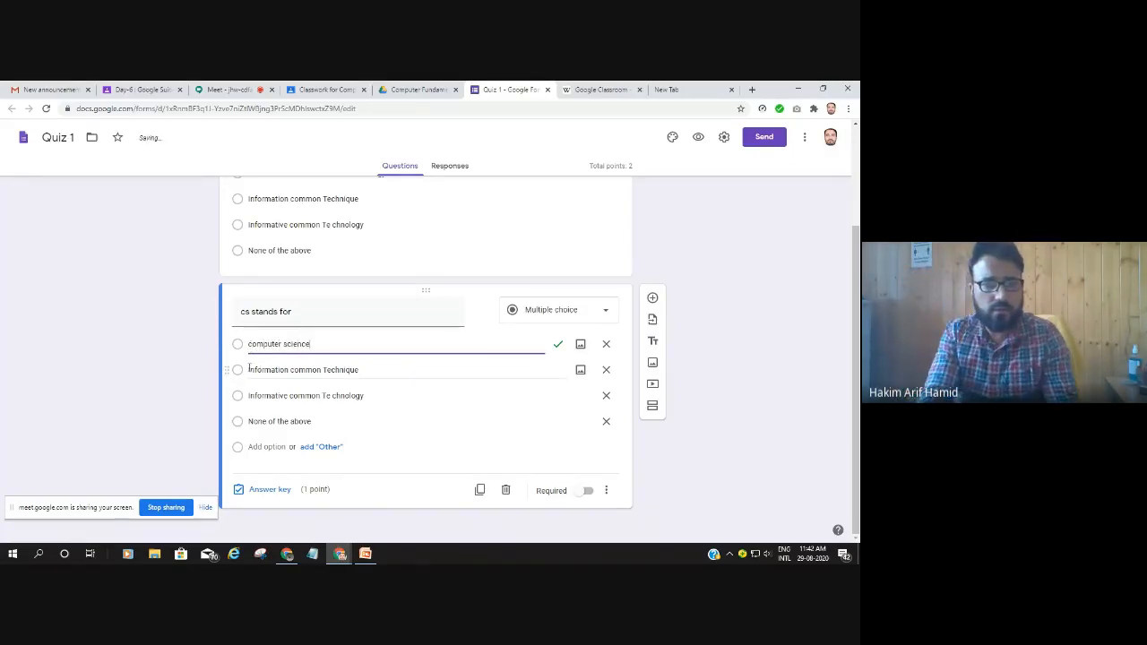
click(251, 370)
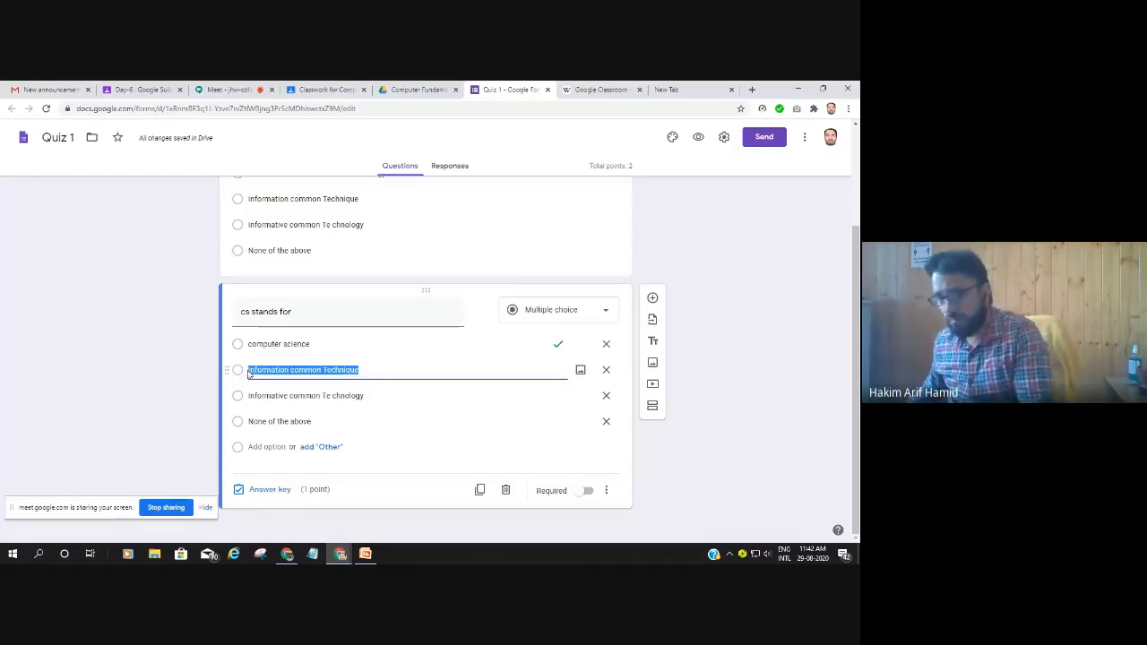
text(co)
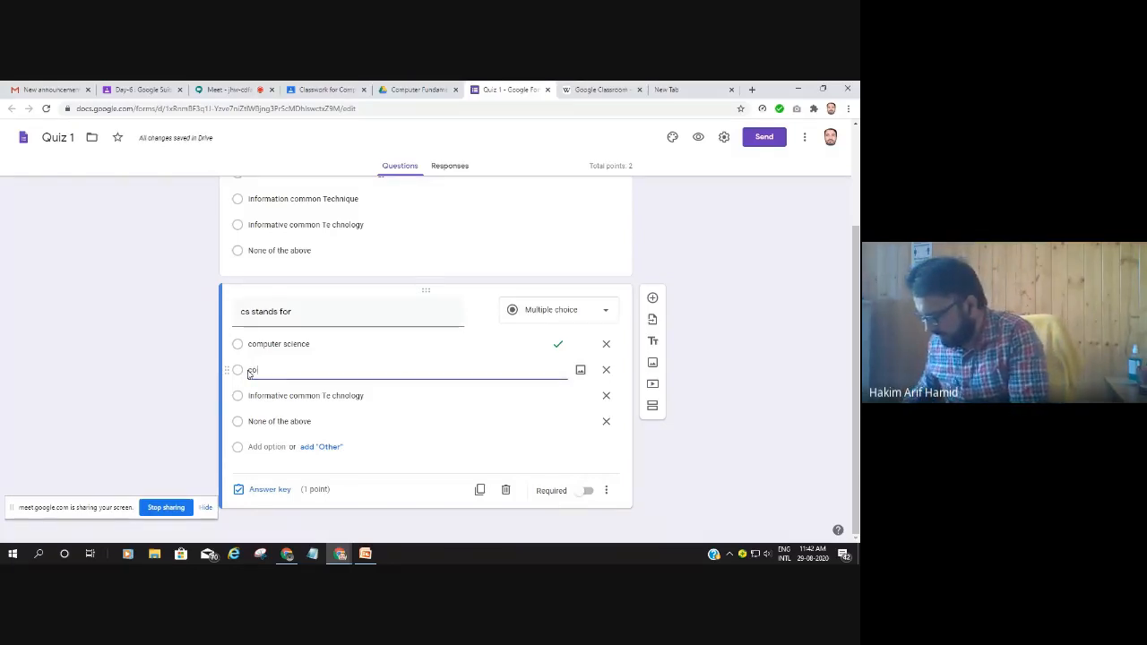
text(mmuter sciie)
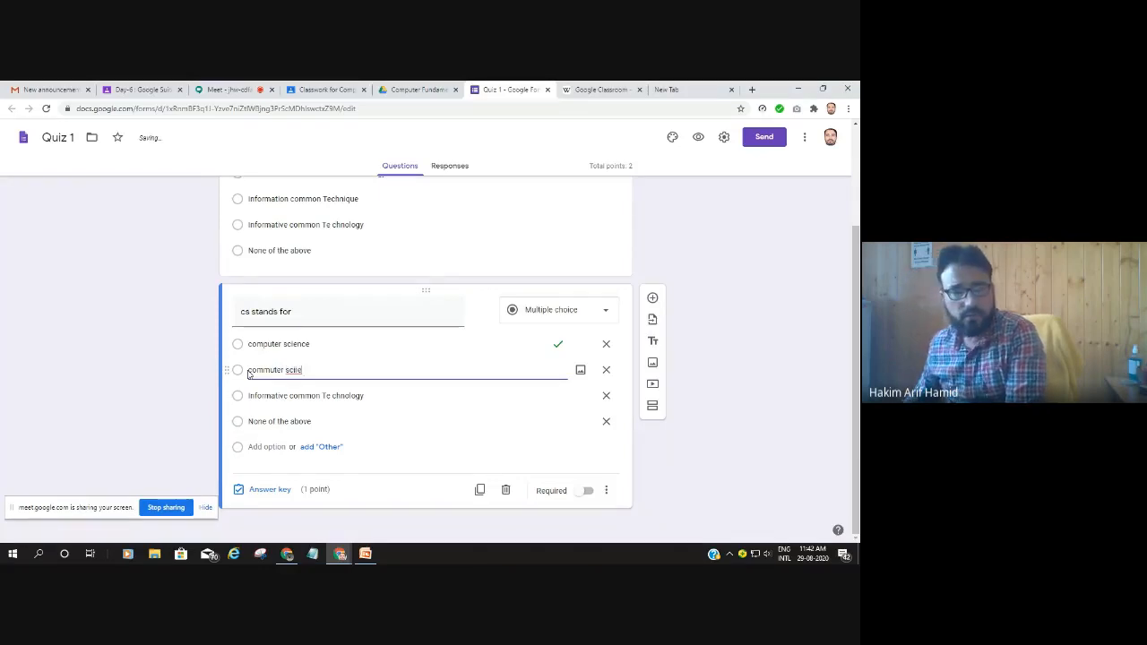
key(BackSpace)
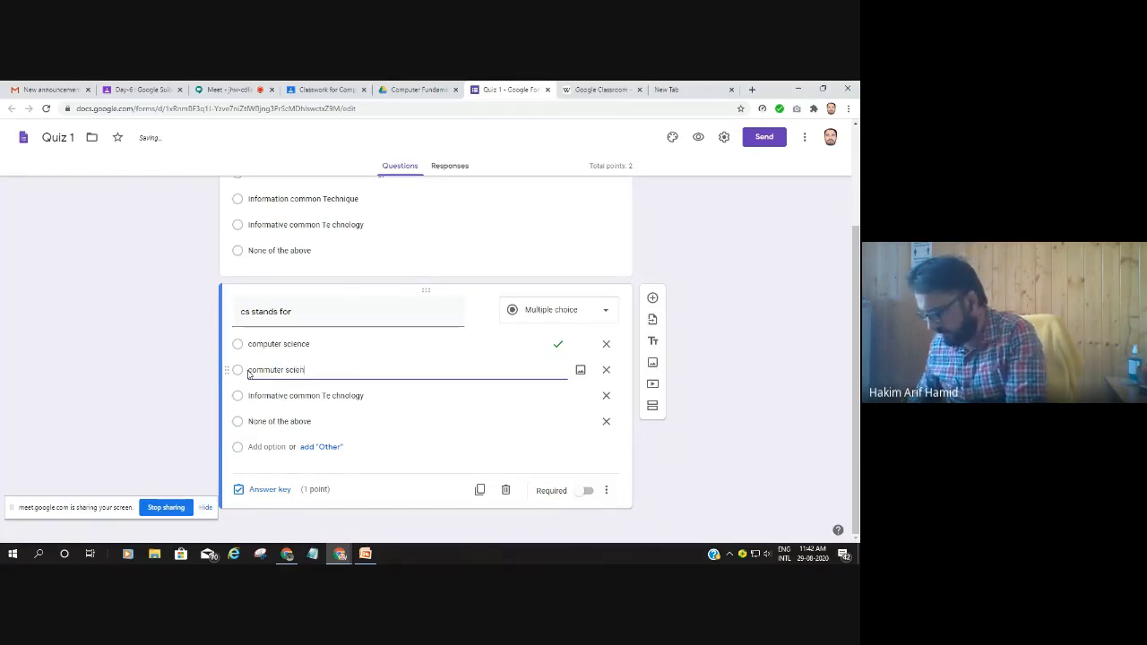
Replace the third answer option of the "cs stands for" question with "common sense"
triple_click(270, 394)
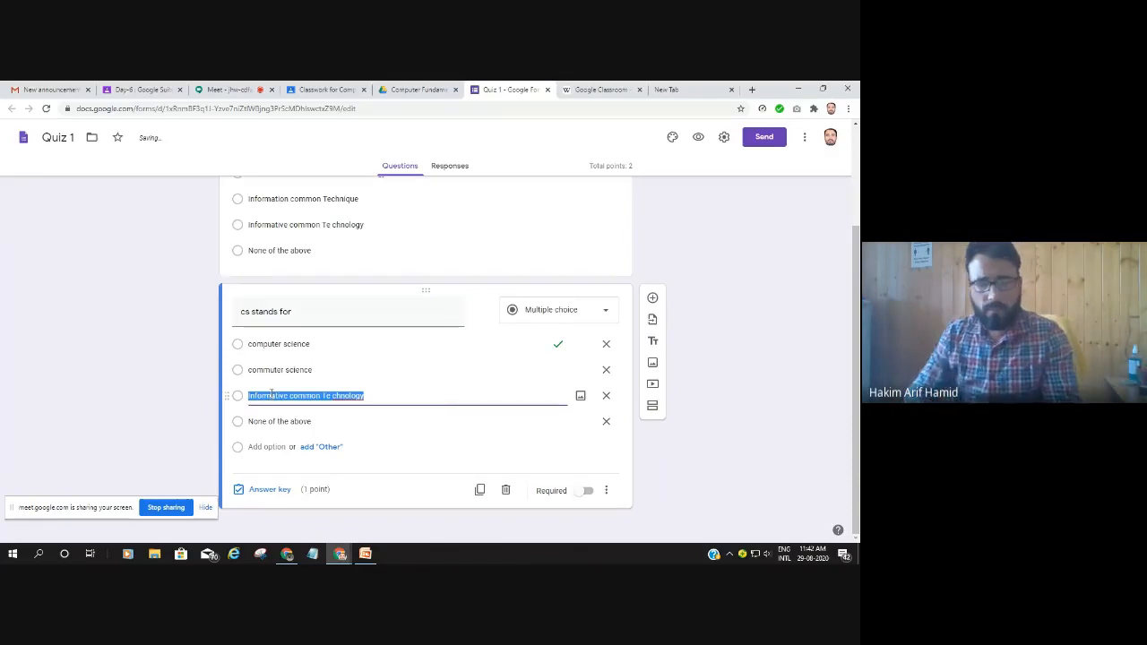
text(common)
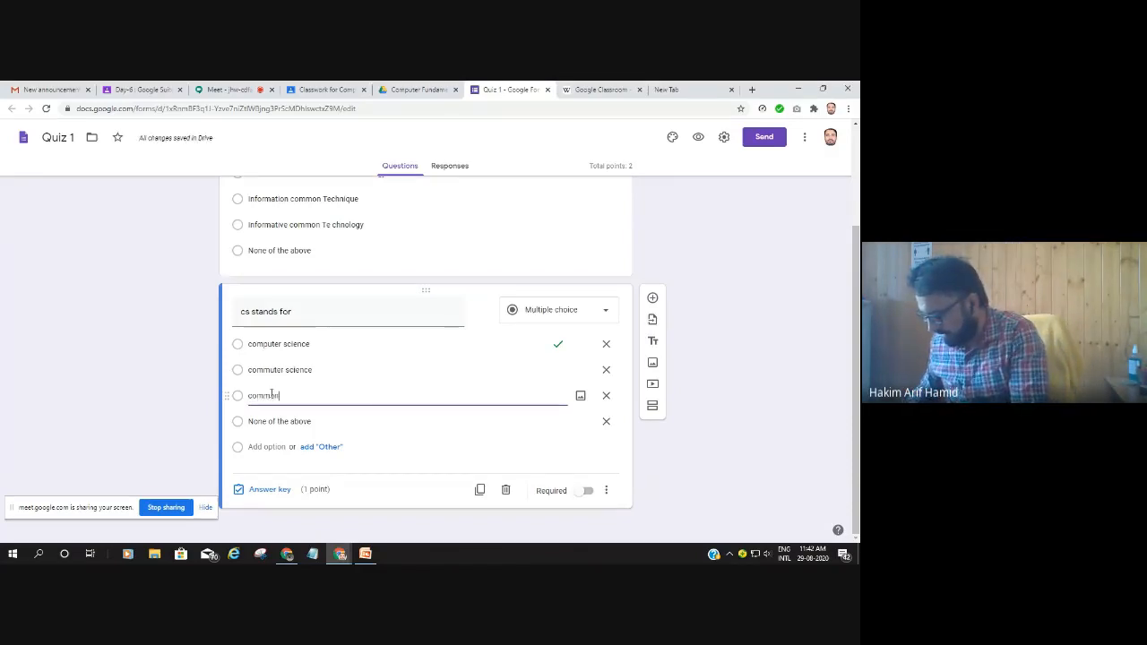
text( scie)
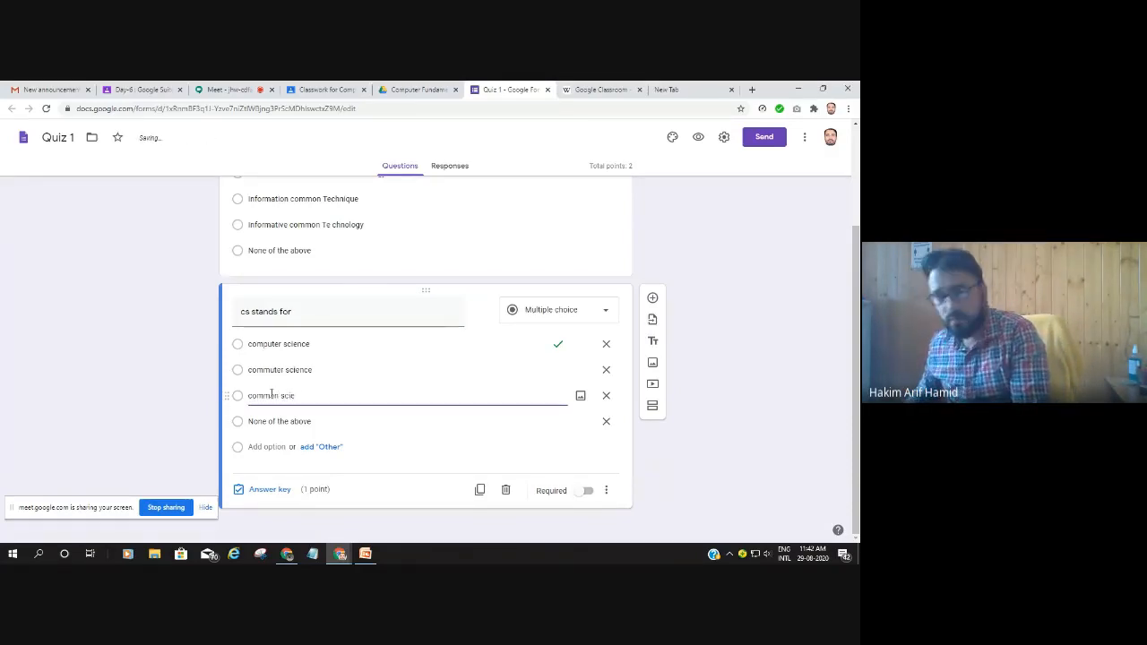
key(BackSpace)
key(BackSpace)
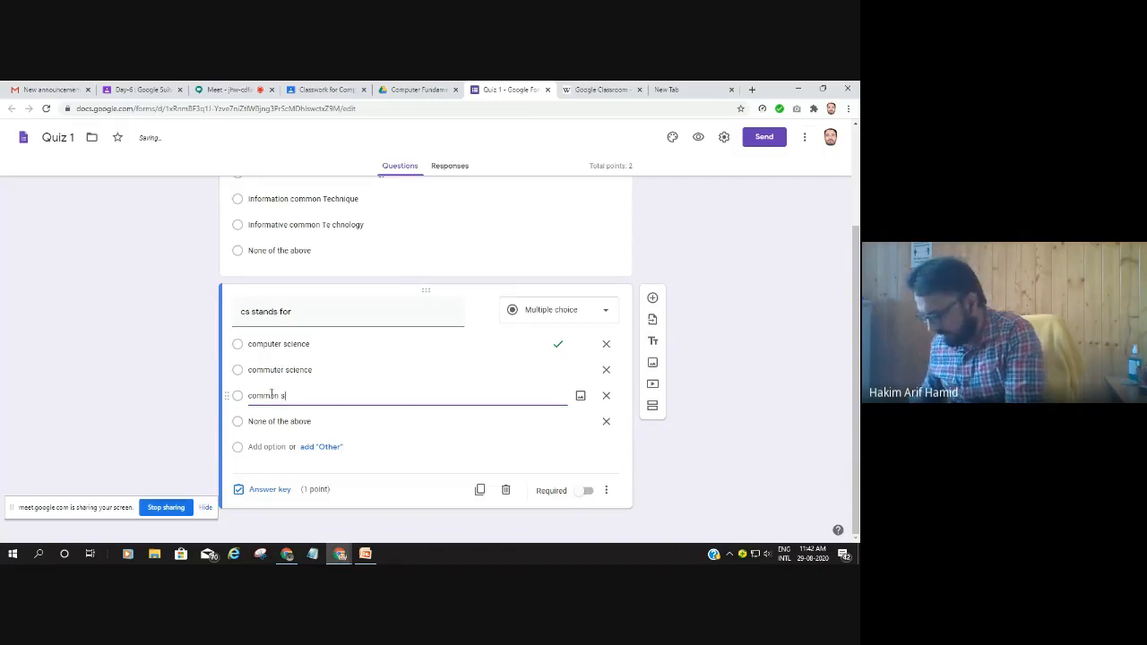
text(ense)
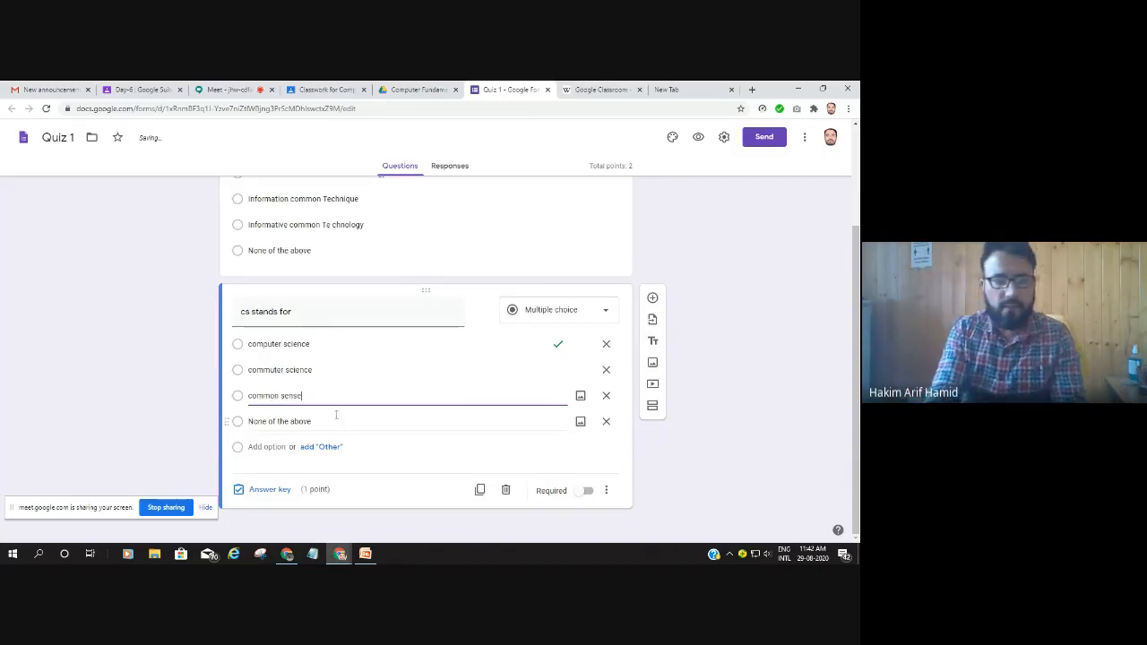
Set "computer science" as the correct answer of the "cs stands for" question and make the question required
click(280, 491)
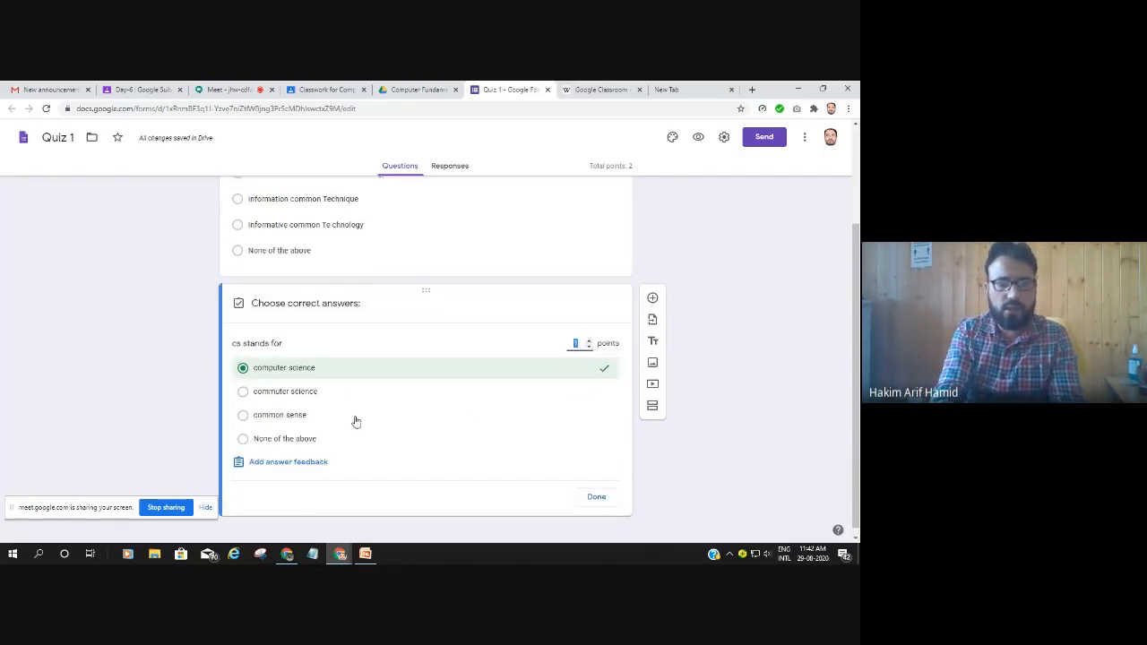
click(273, 392)
click(246, 369)
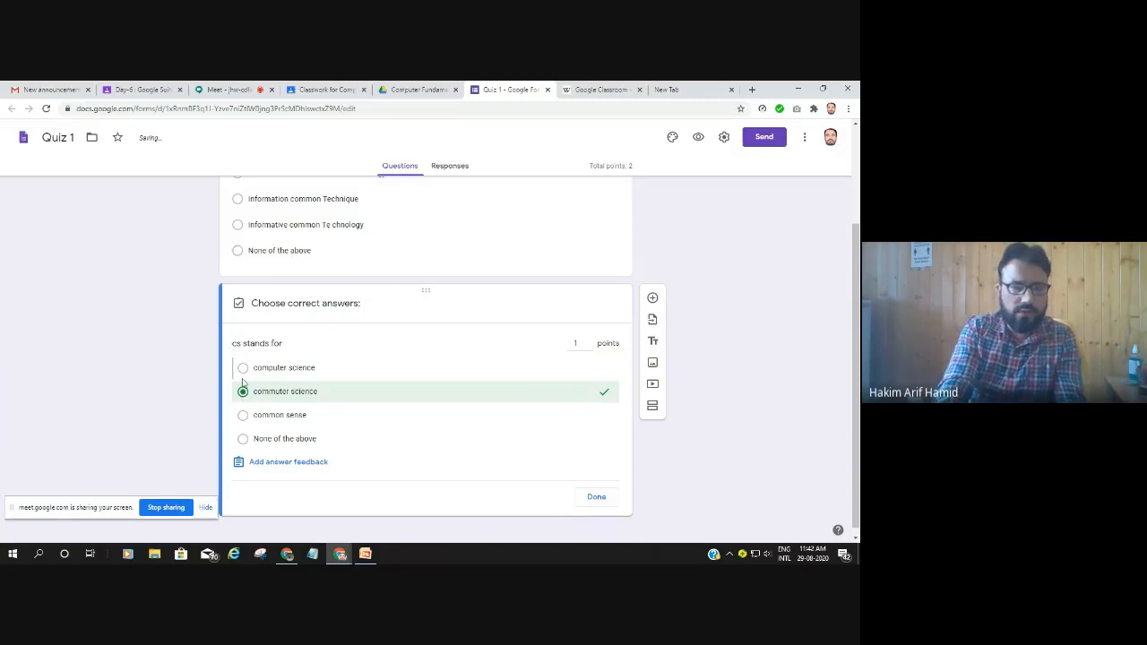
click(242, 369)
click(244, 391)
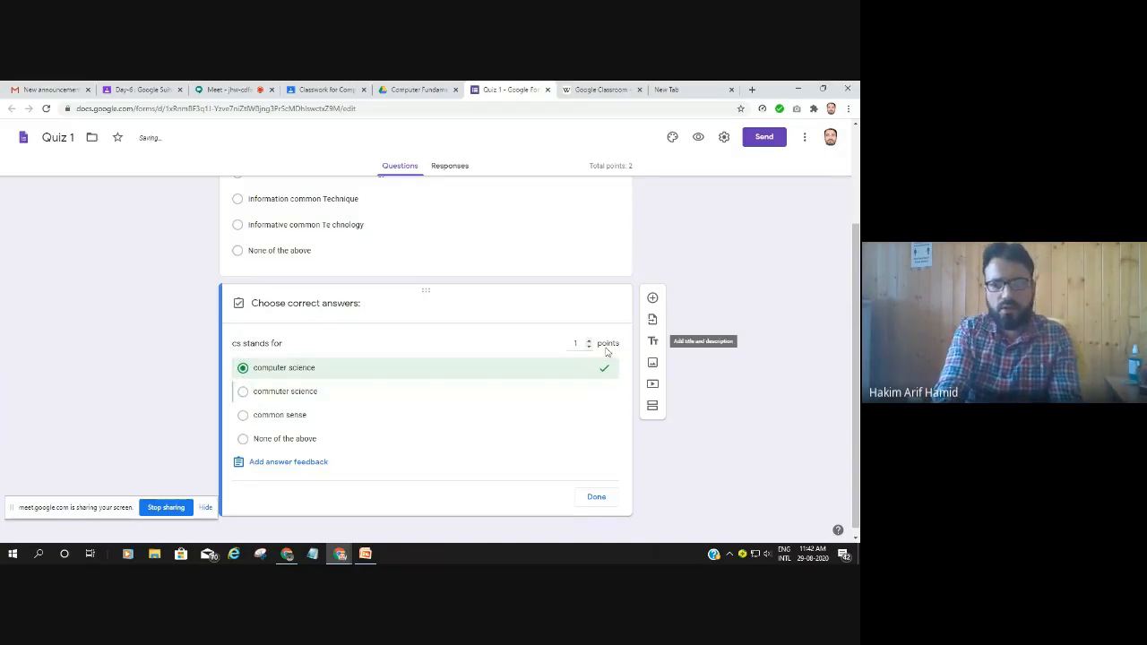
click(597, 495)
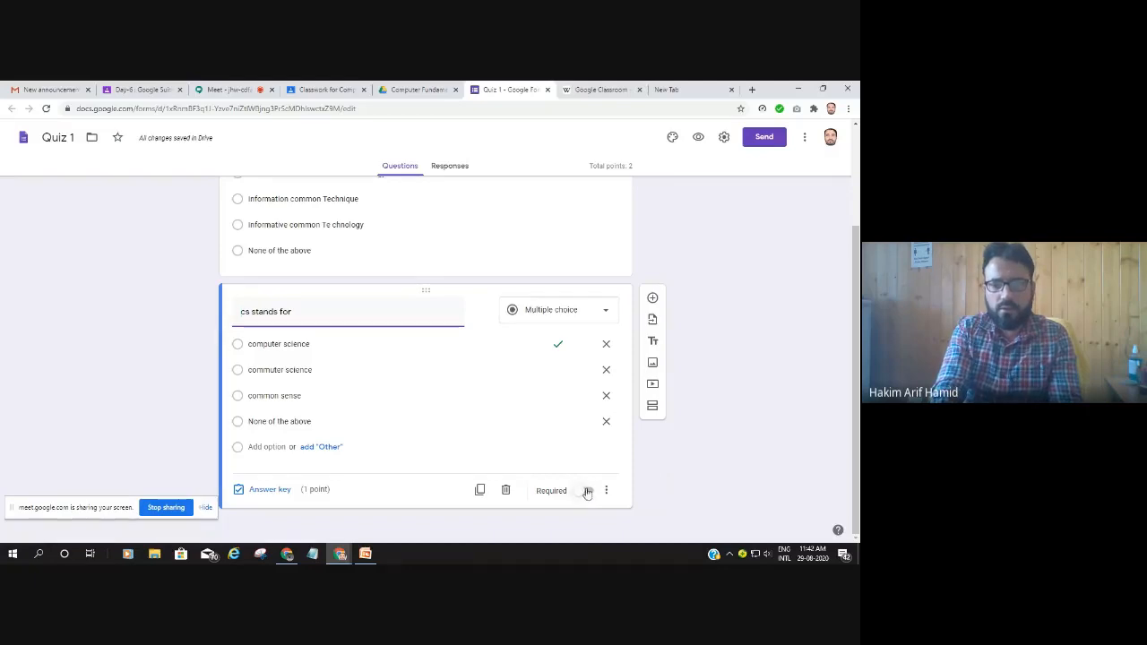
click(587, 491)
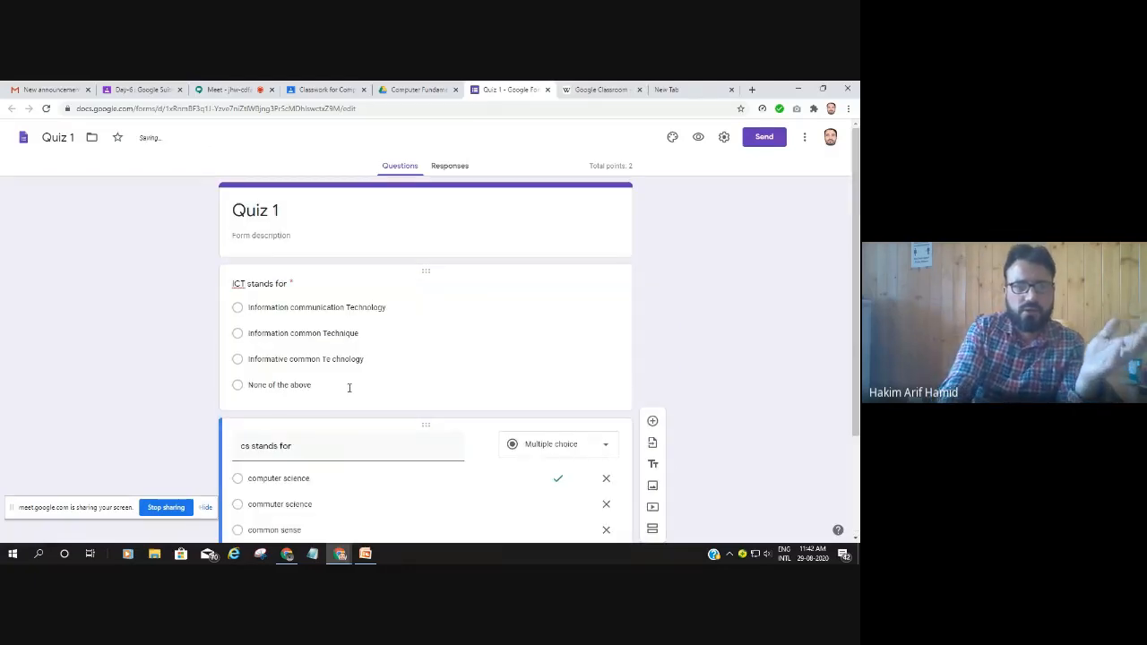
scroll(573, 377, down, 2)
click(605, 311)
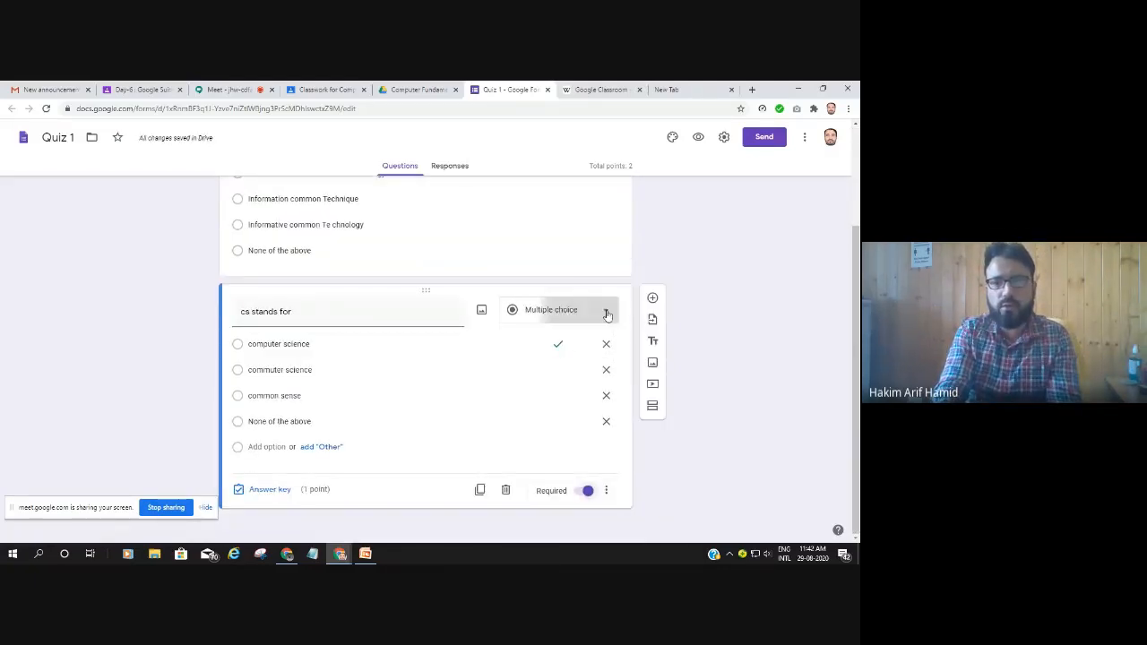
click(402, 389)
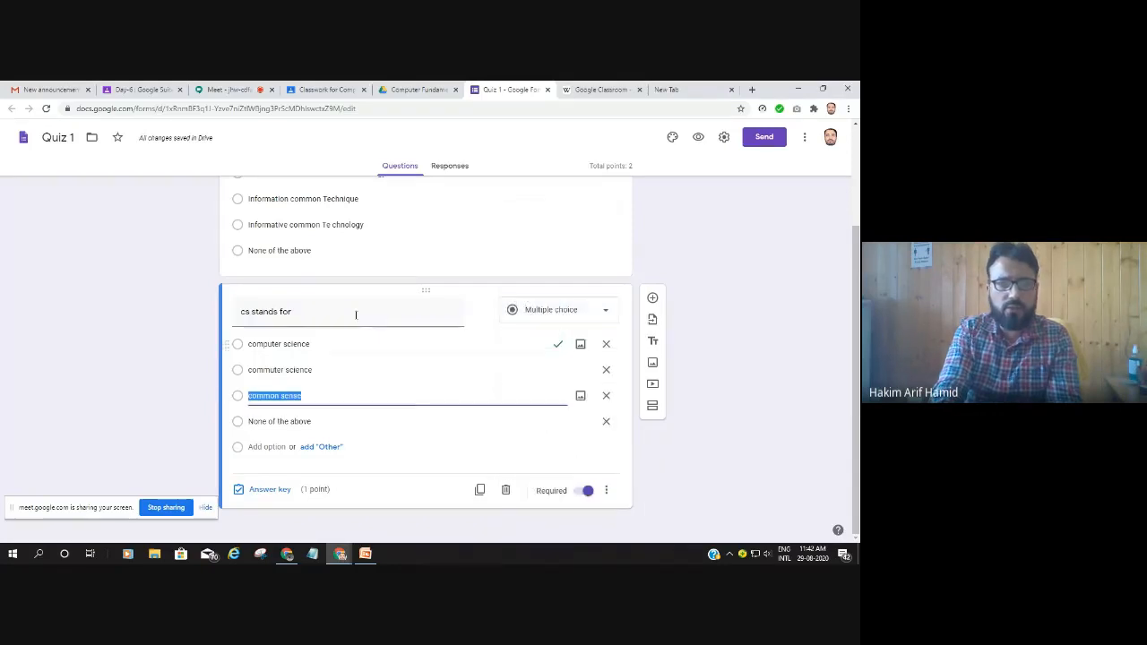
Set the answer key of the "ICT stands for" question to 5 points
scroll(412, 295, up, 2)
click(466, 305)
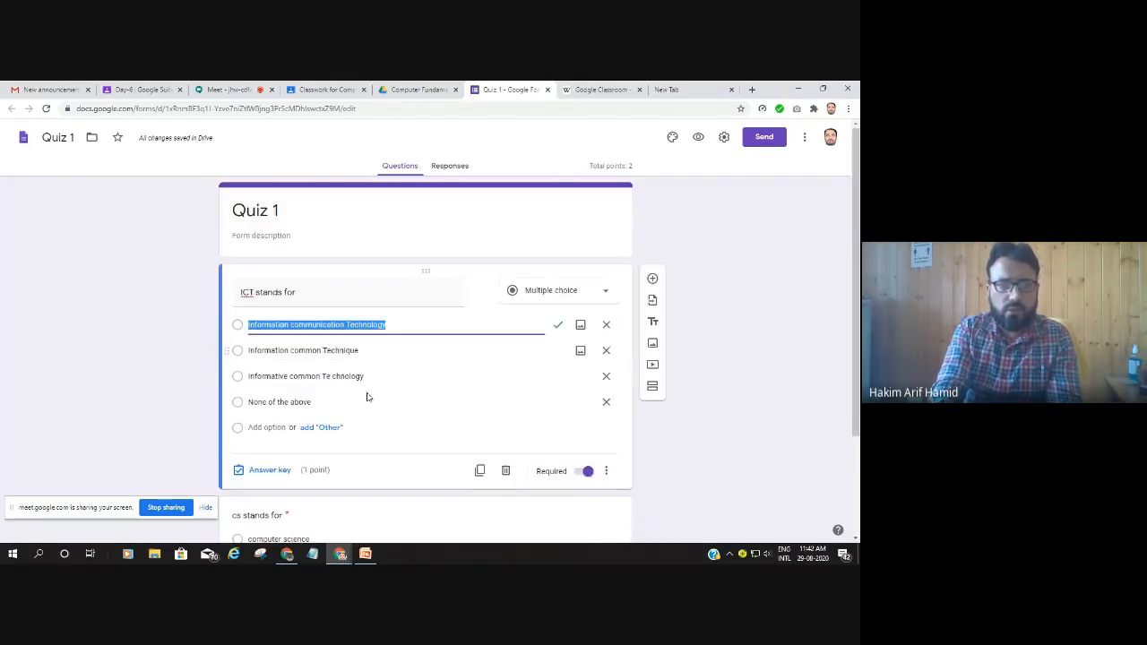
click(269, 472)
click(590, 323)
click(590, 322)
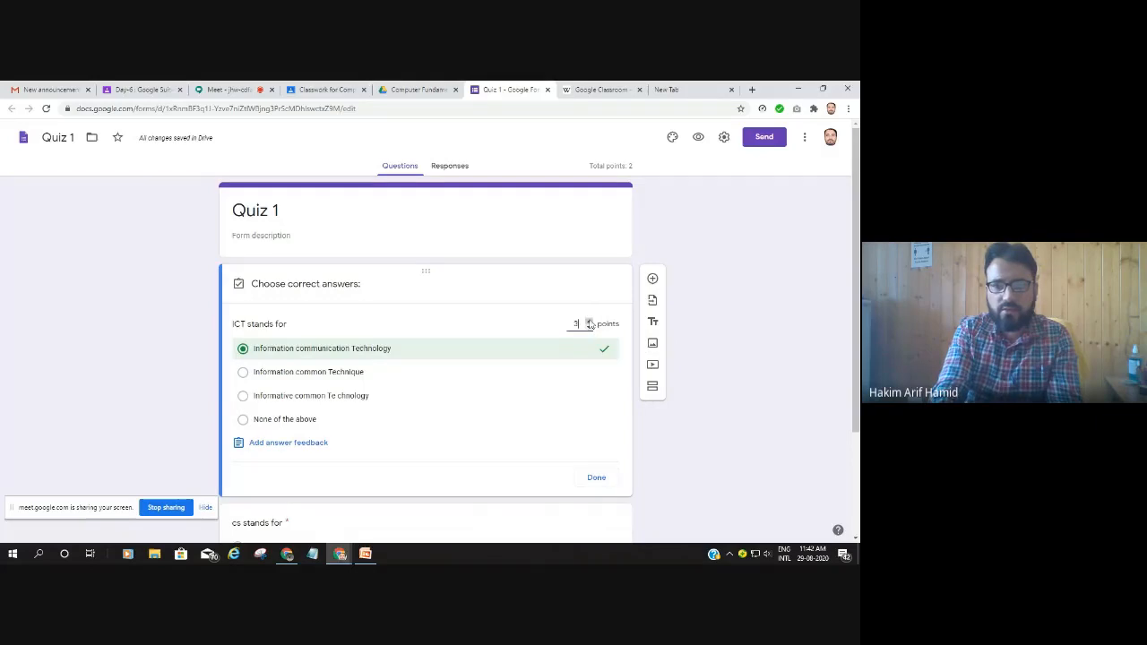
scroll(537, 403, down, 2)
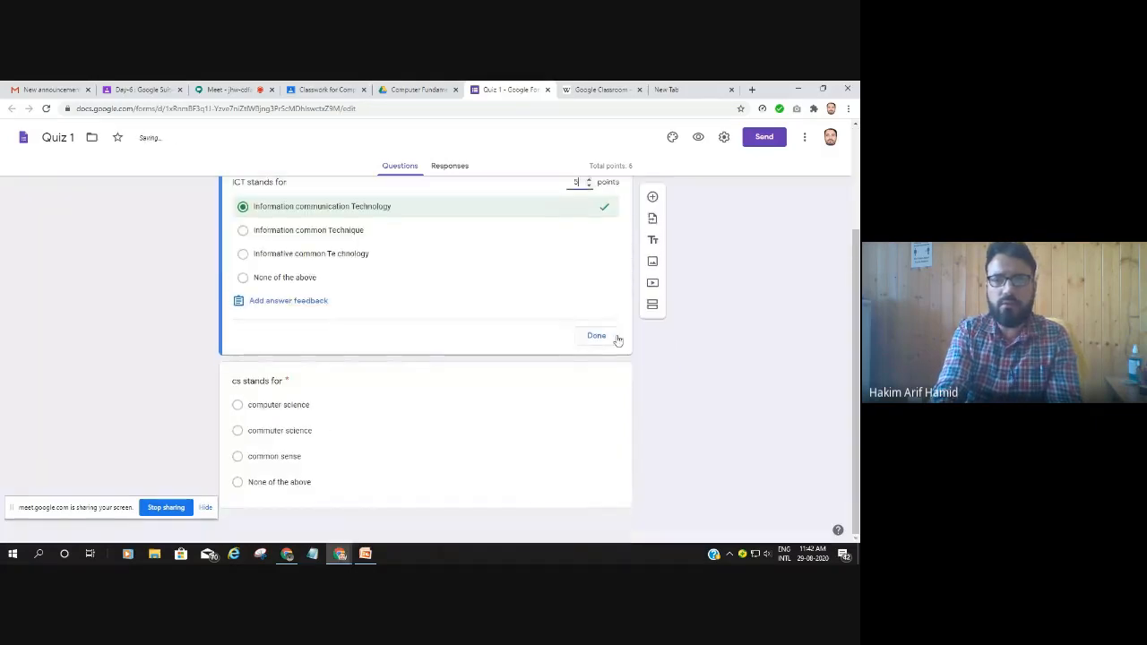
click(598, 337)
Set the answer key of the "cs stands for" question to 5 points
click(443, 407)
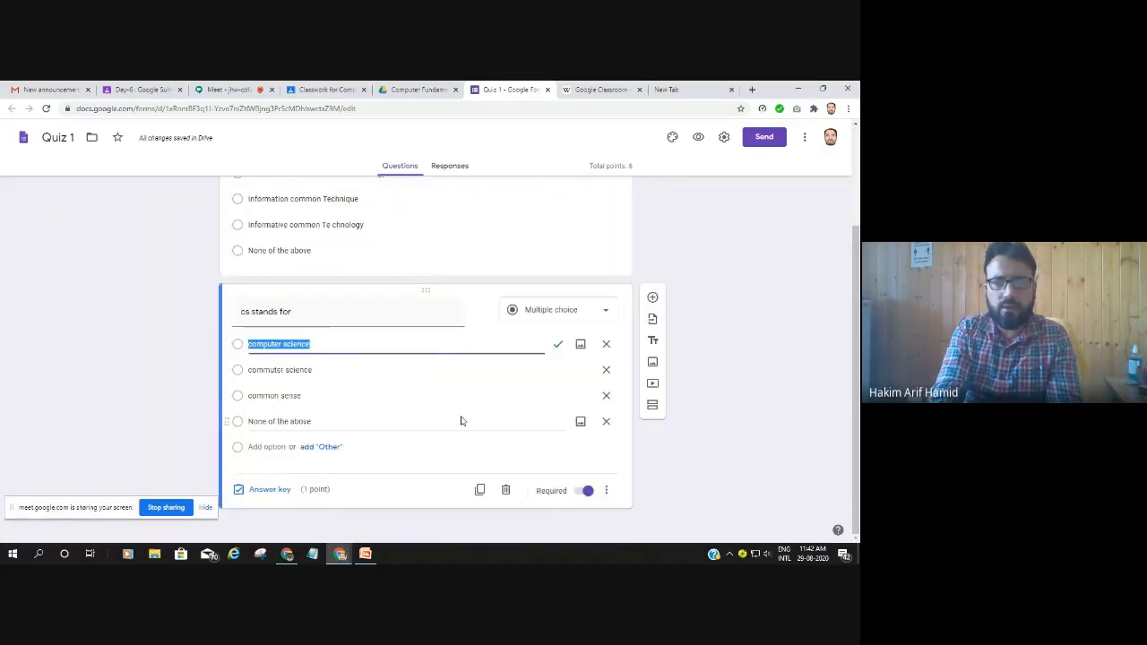
click(255, 491)
click(255, 490)
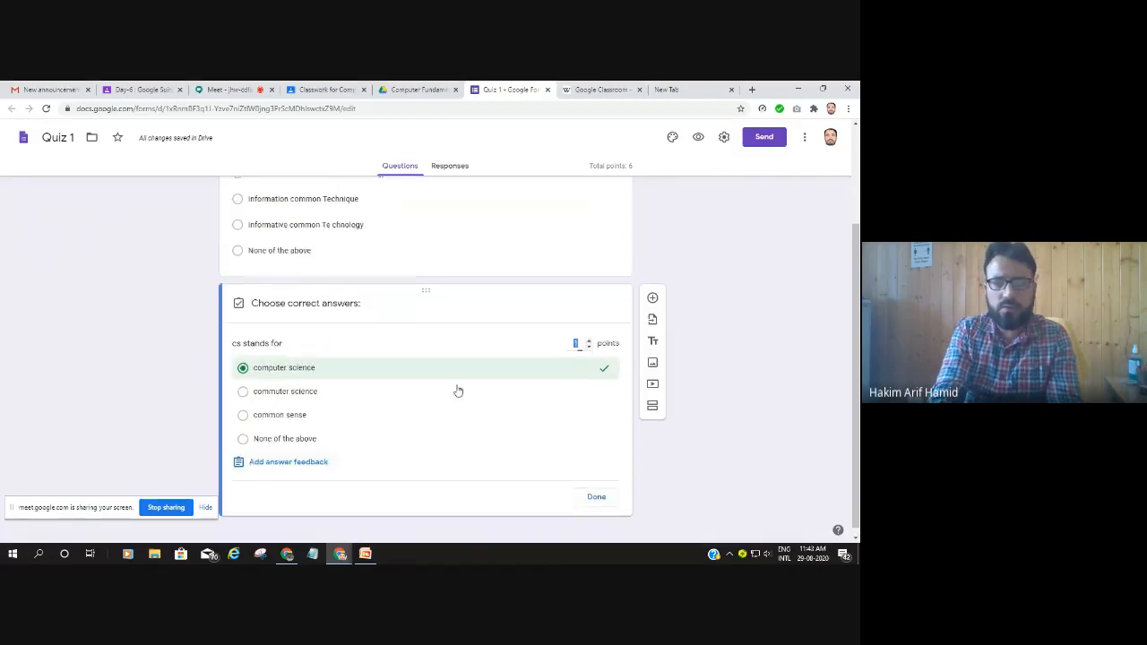
click(589, 343)
click(589, 342)
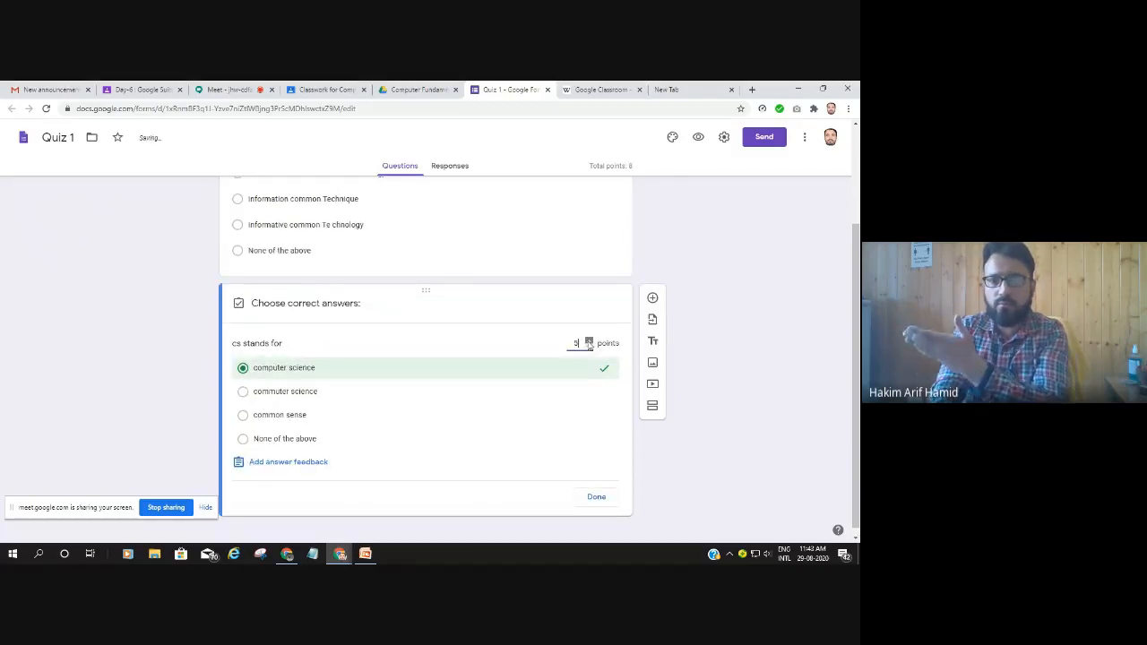
scroll(615, 451, down, 1)
click(602, 494)
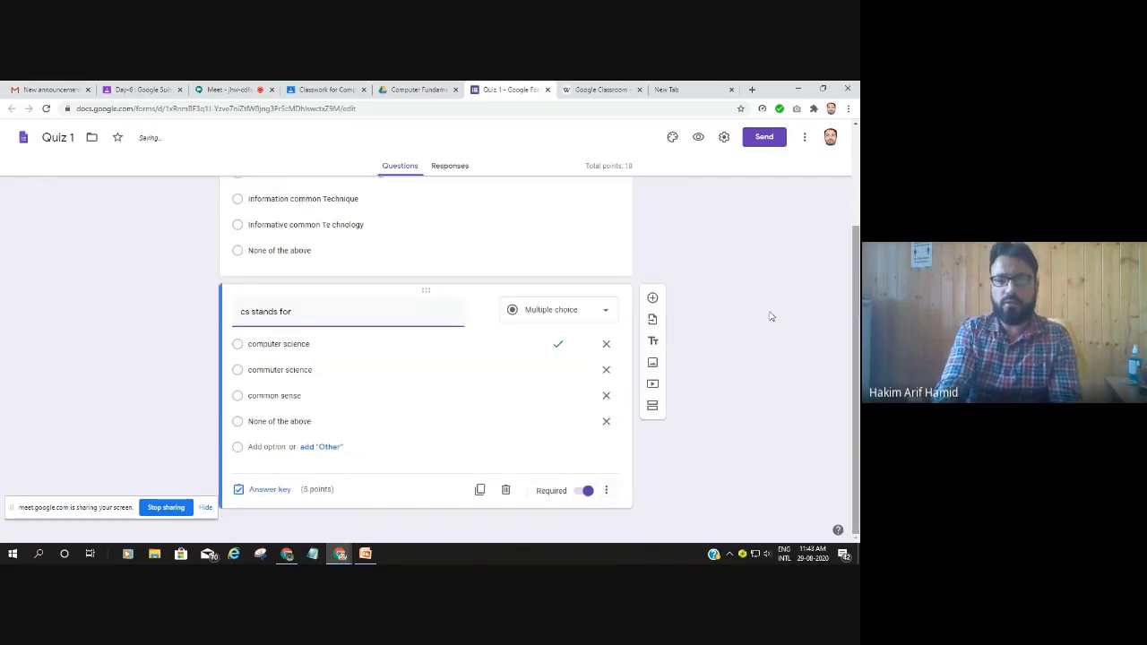
Configure the form to collect email addresses, drop the restriction to SKUAST Kashmir users, and limit respondents to 1 response
scroll(281, 396, up, 2)
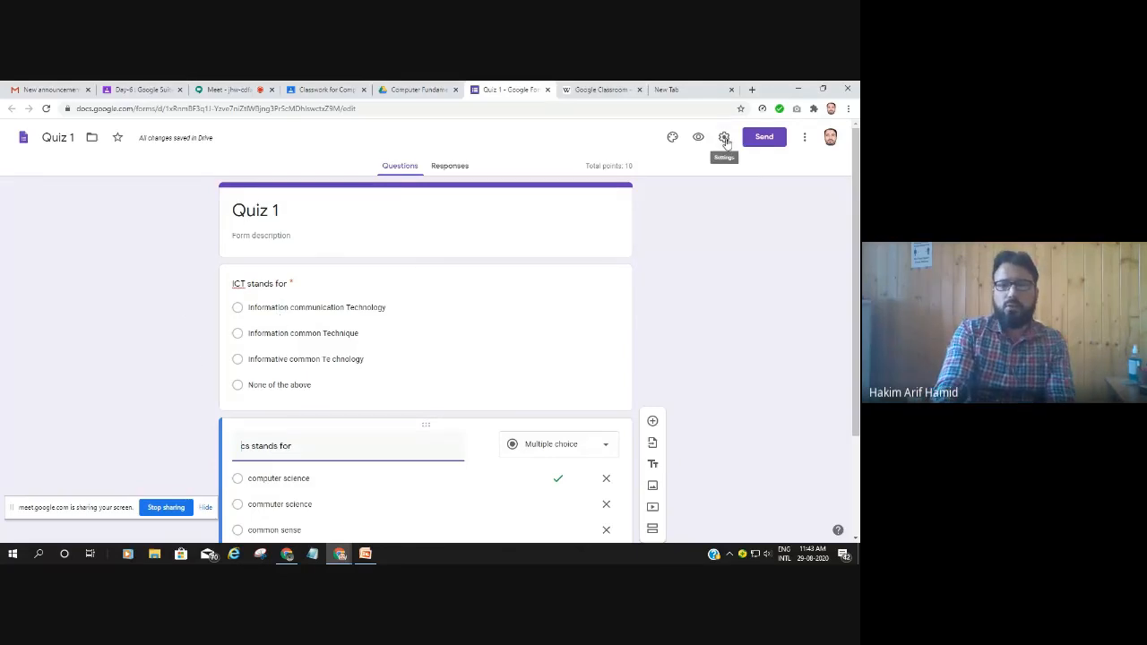
click(726, 141)
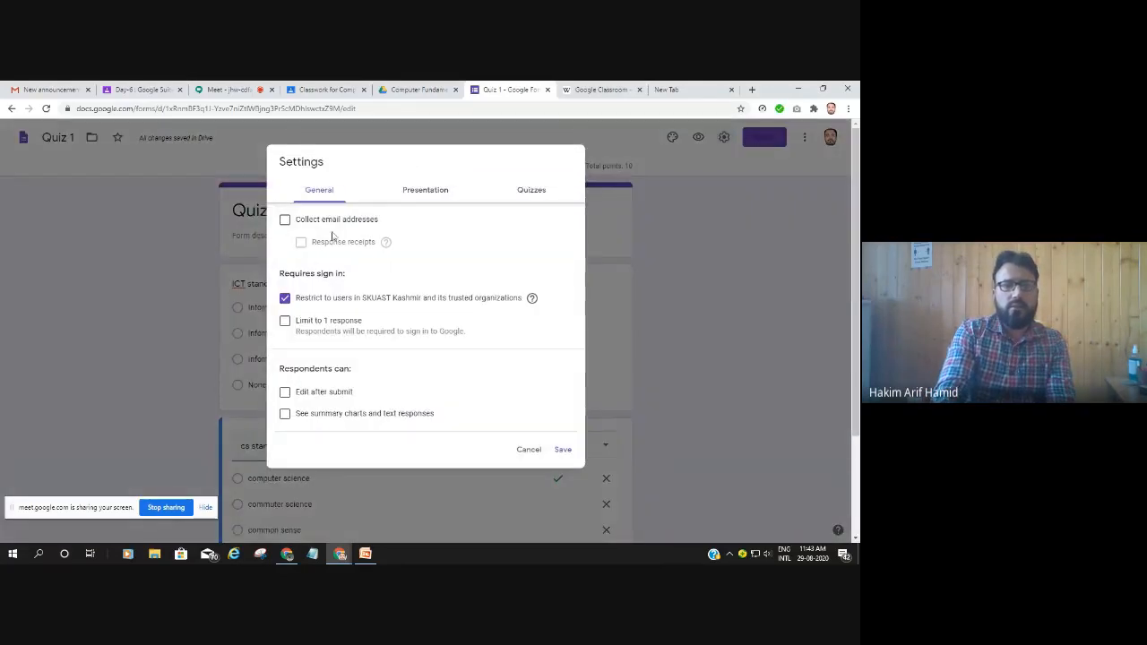
click(284, 221)
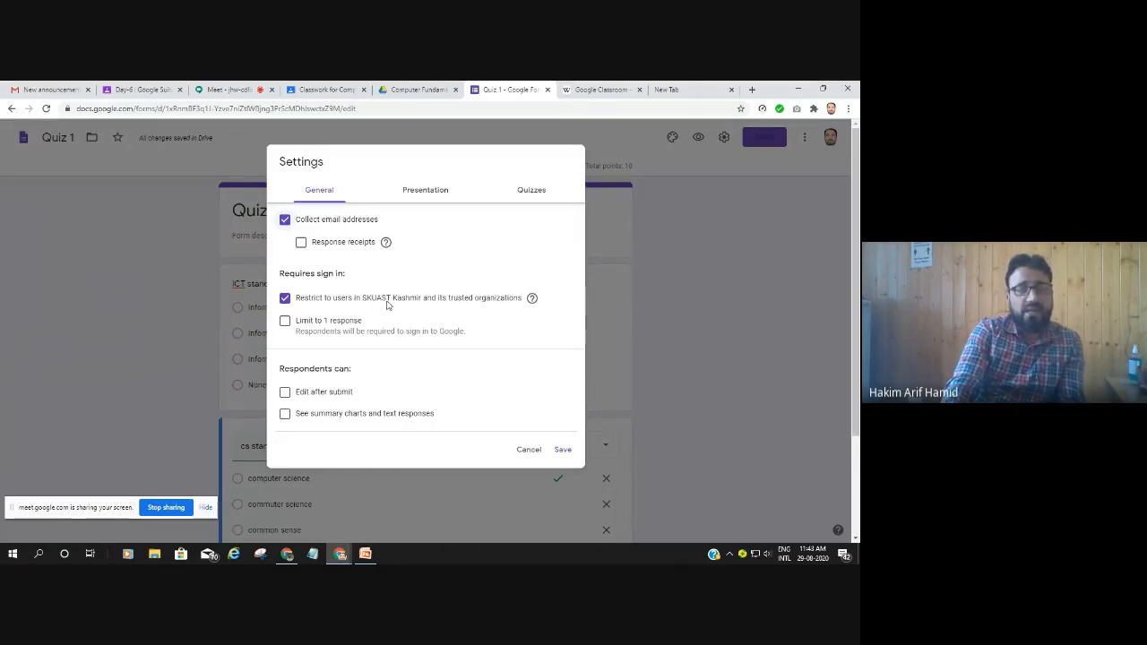
click(285, 301)
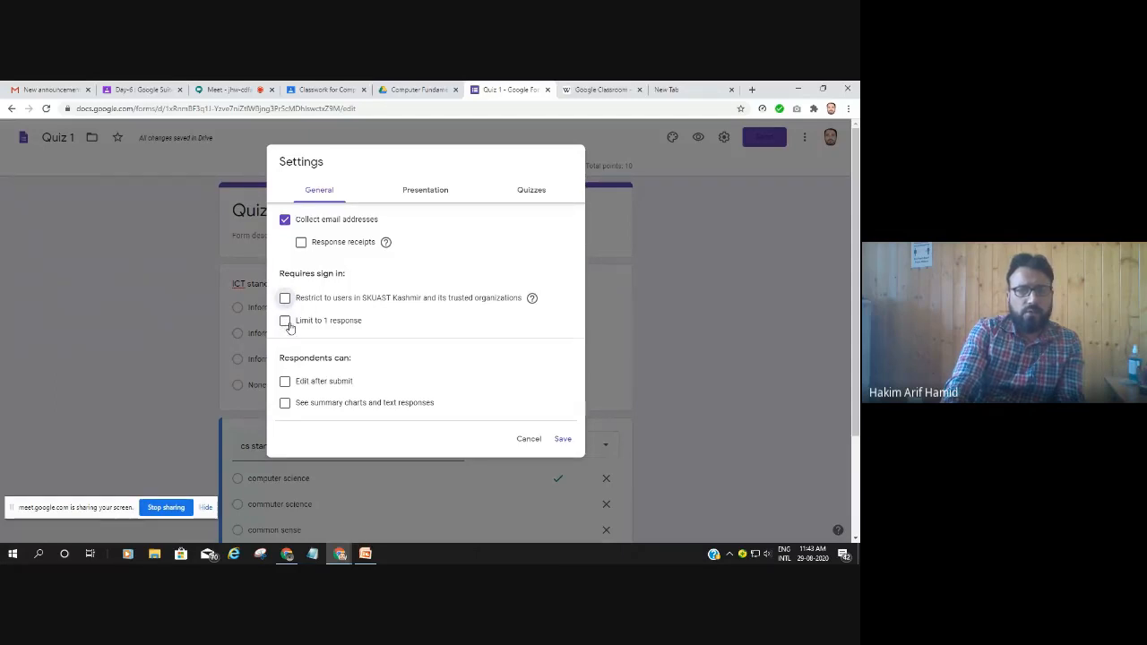
click(285, 322)
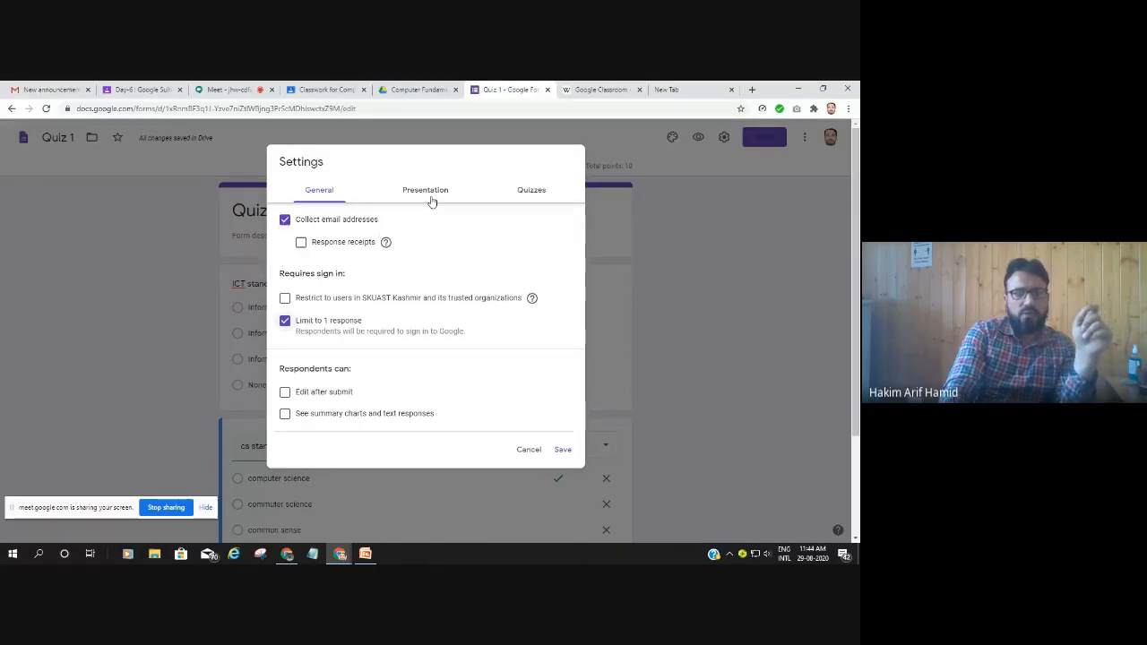
click(561, 450)
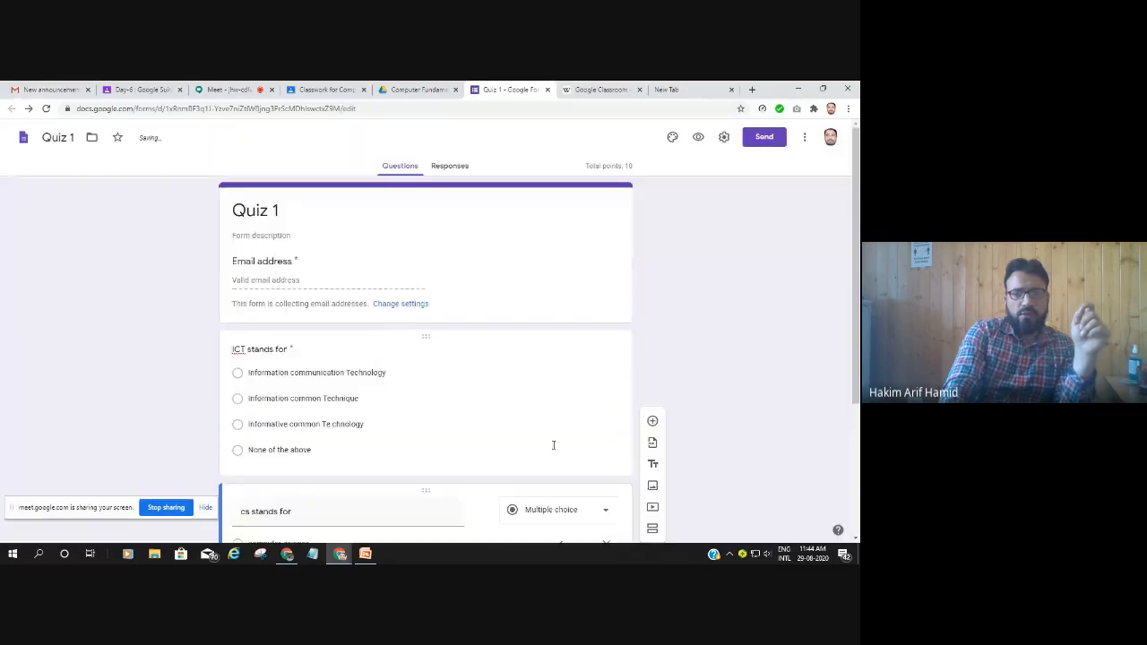
Set the quiz's grade release to "Later, after manual review" and save the settings
click(724, 139)
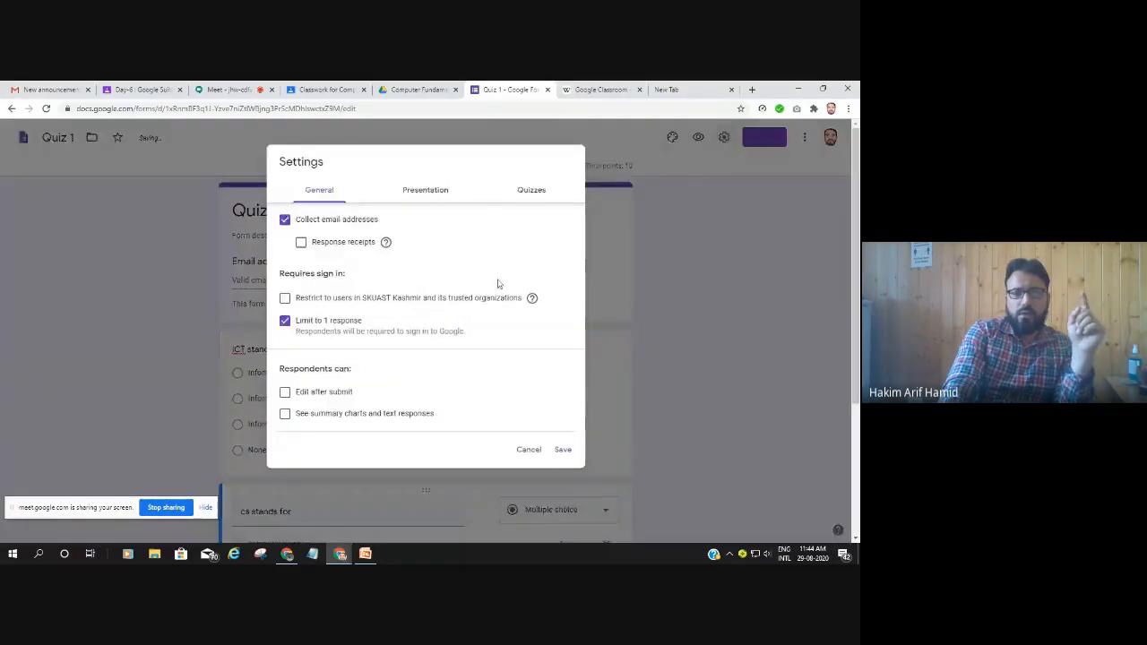
click(534, 191)
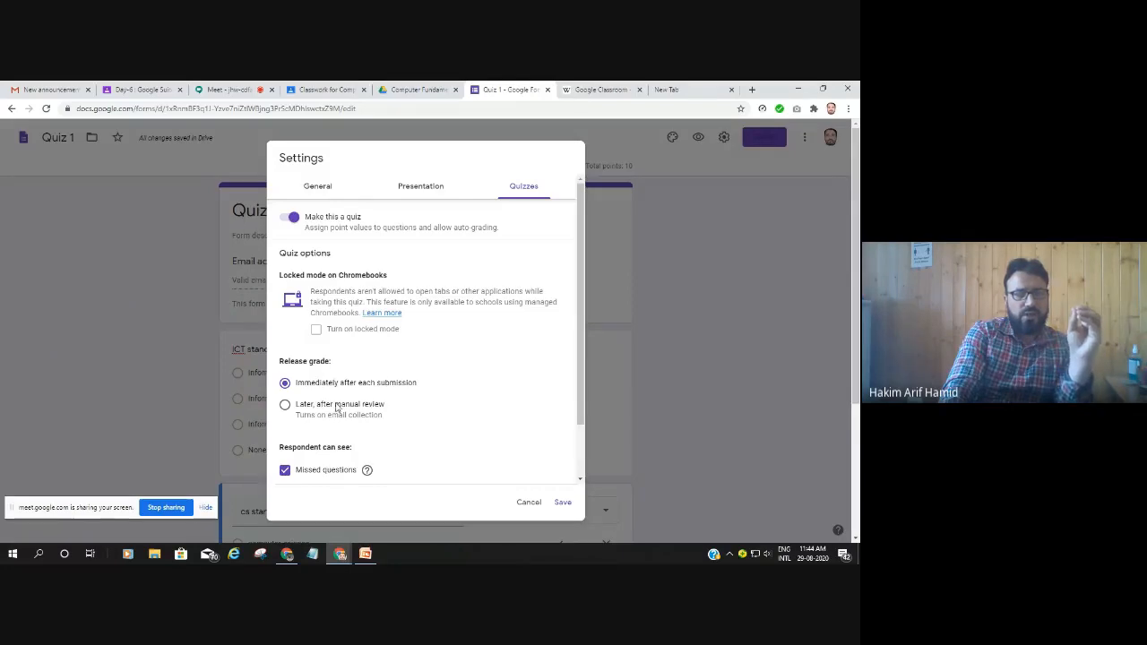
click(284, 406)
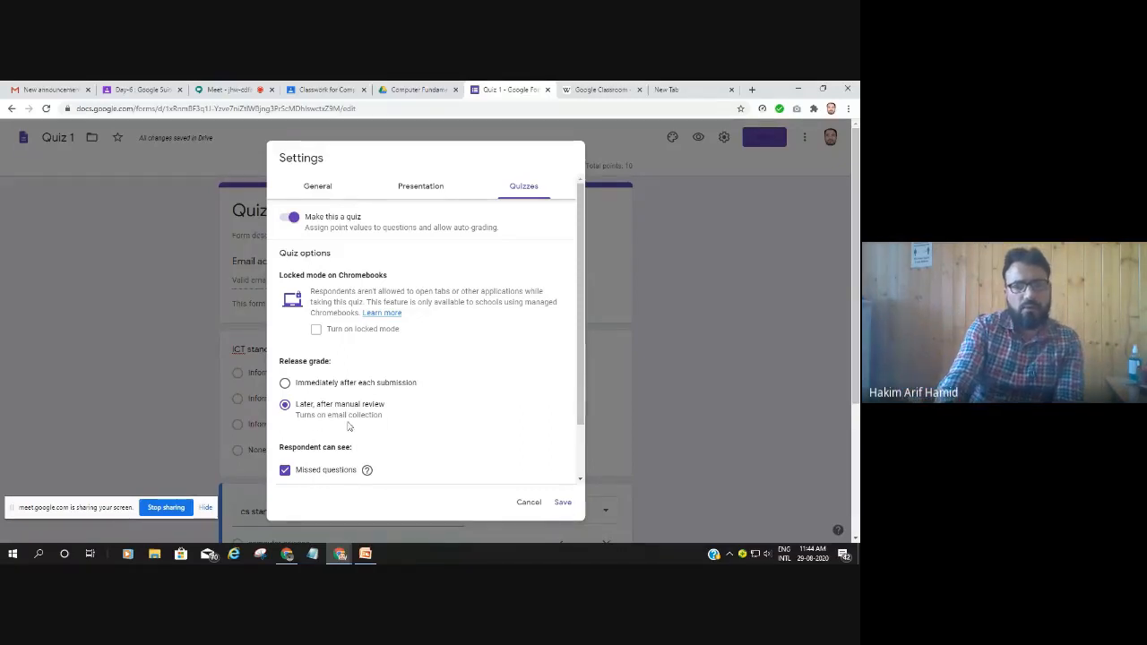
click(562, 502)
scroll(545, 466, down, 4)
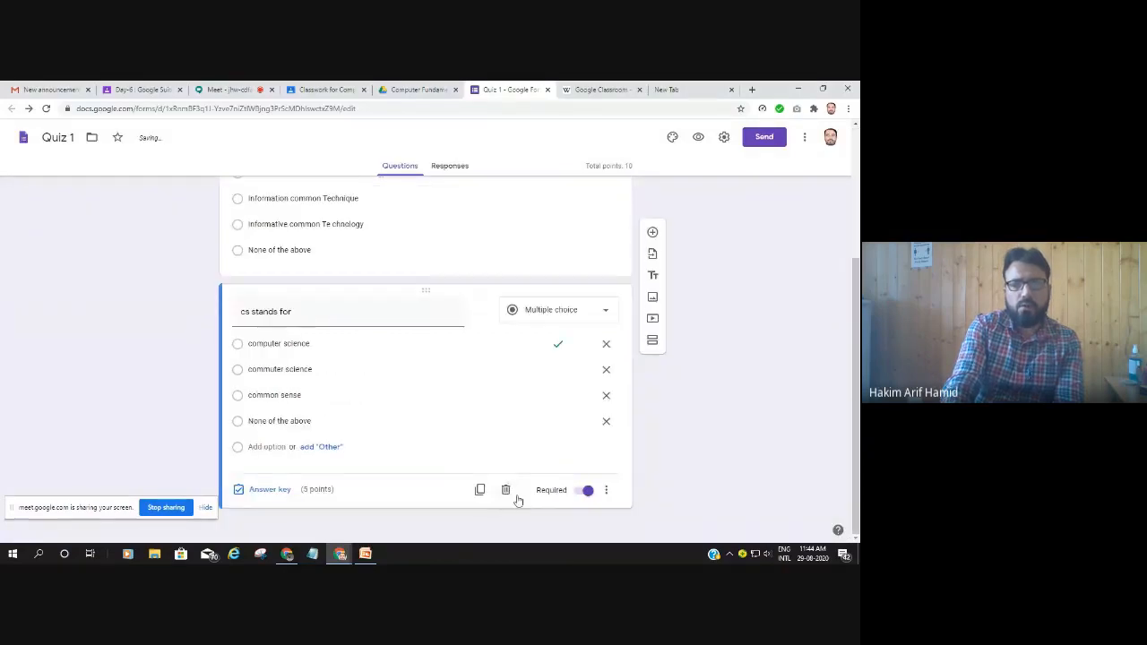
scroll(518, 496, up, 4)
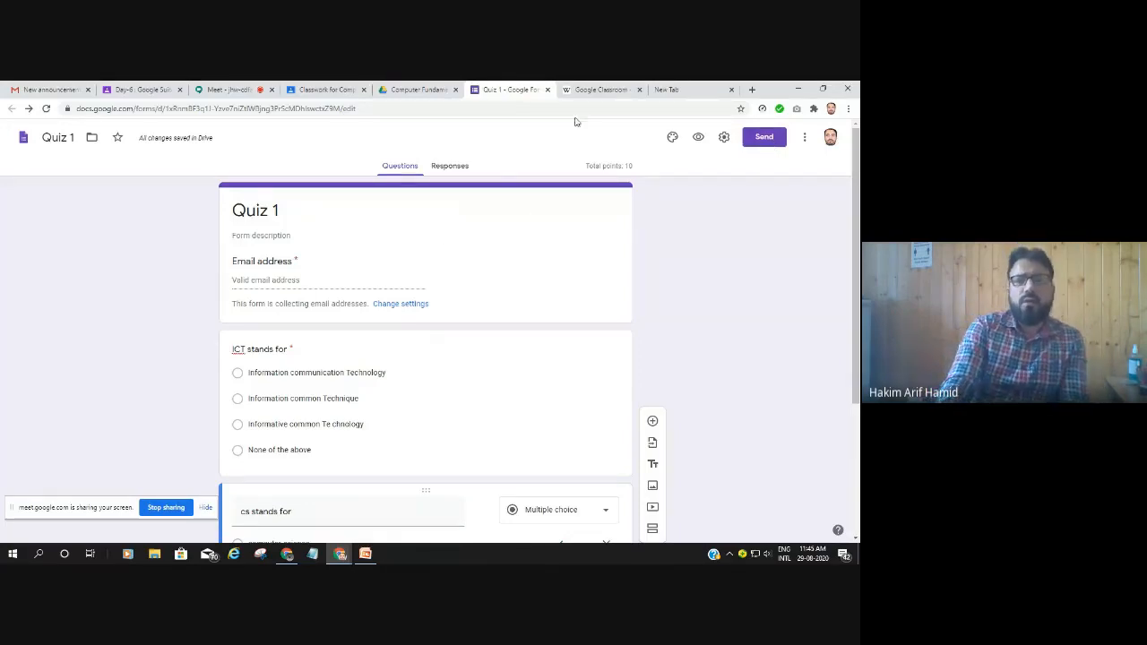
Close the form, return to the class's Classwork page and assign the draft Quiz 1 to the students
click(548, 89)
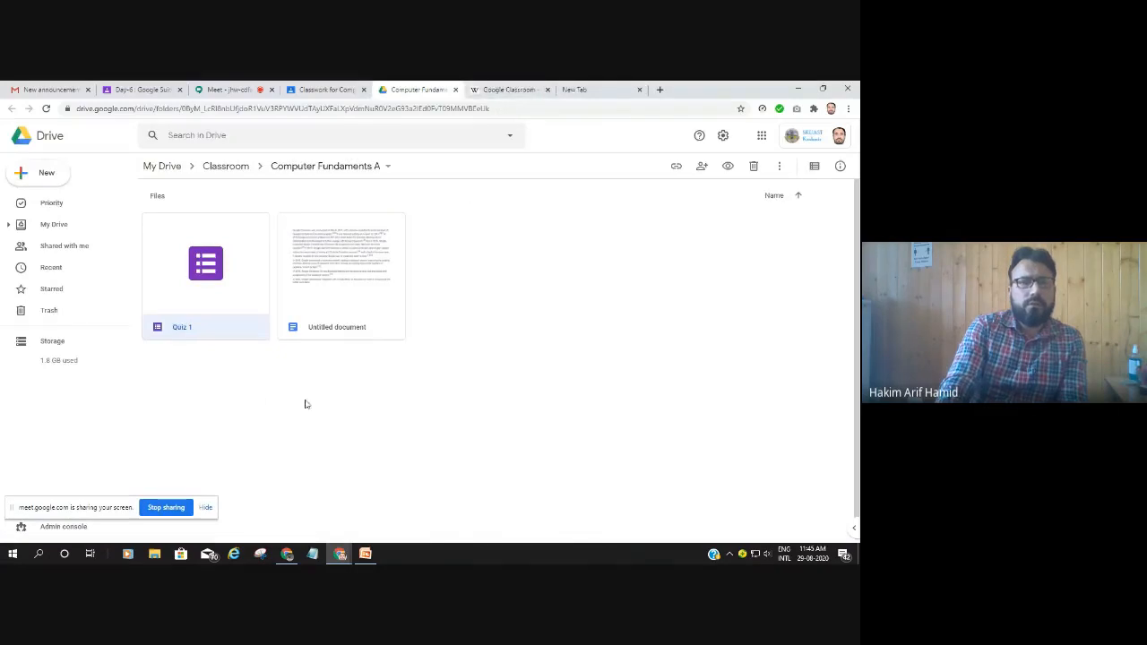
click(348, 93)
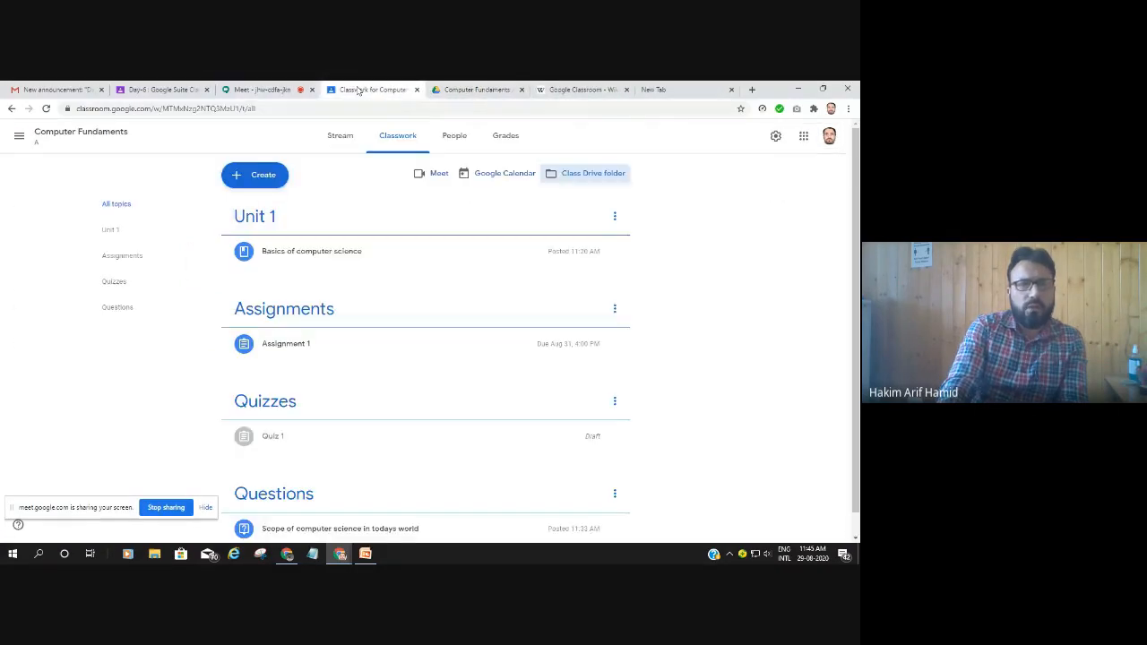
scroll(376, 381, down, 1)
scroll(402, 402, up, 1)
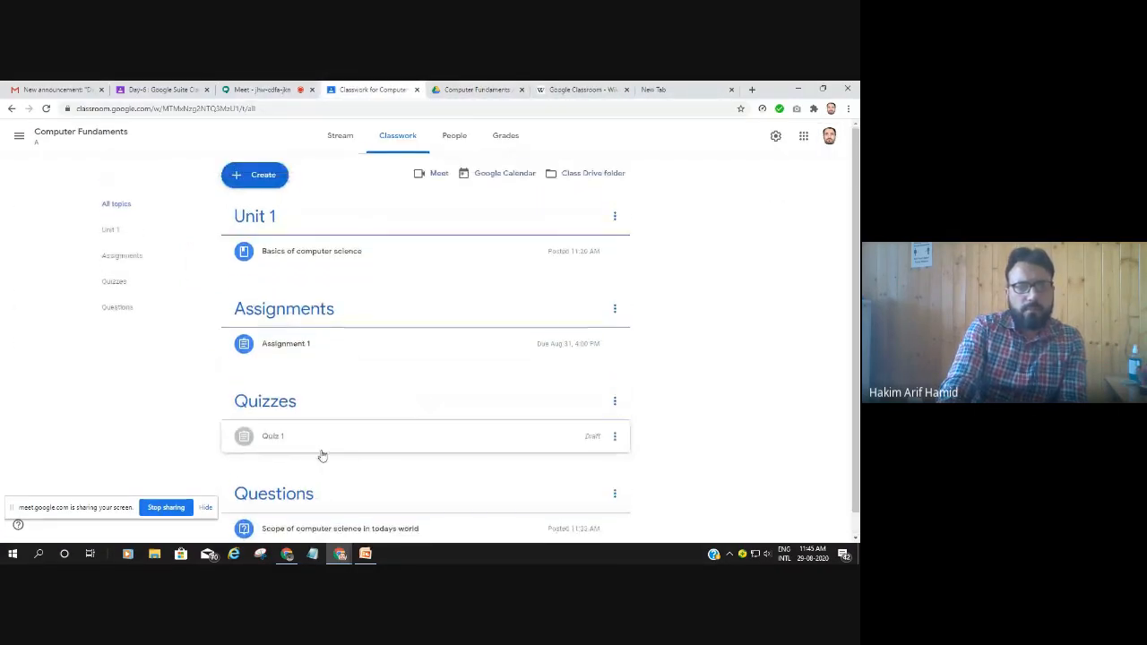
click(615, 438)
click(573, 461)
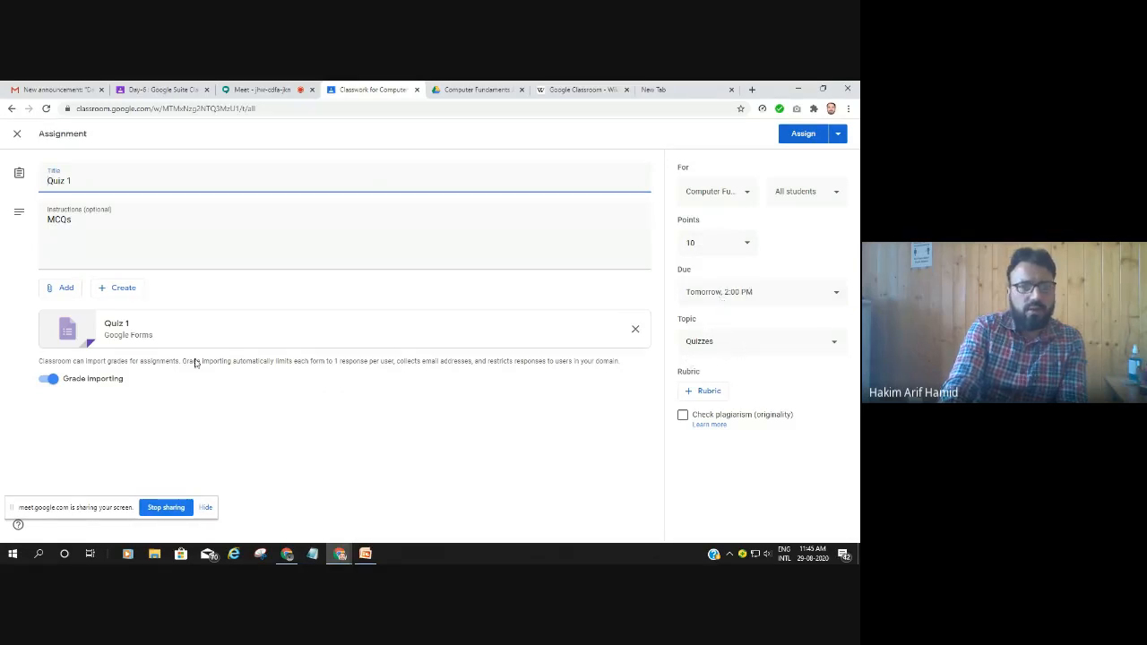
click(803, 136)
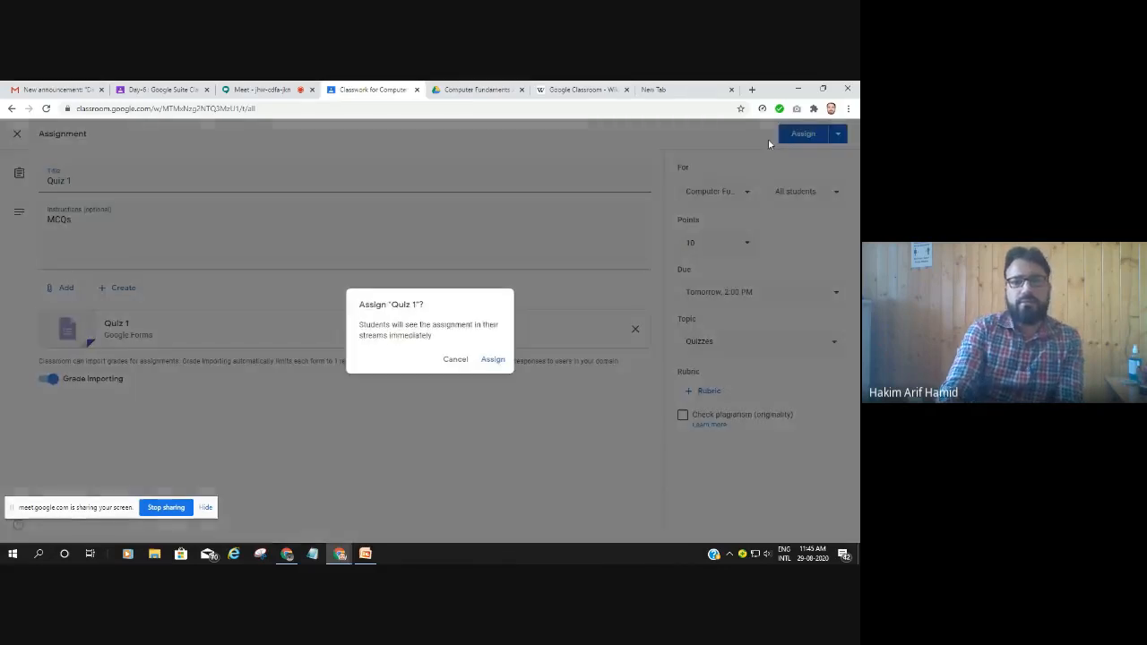
click(499, 363)
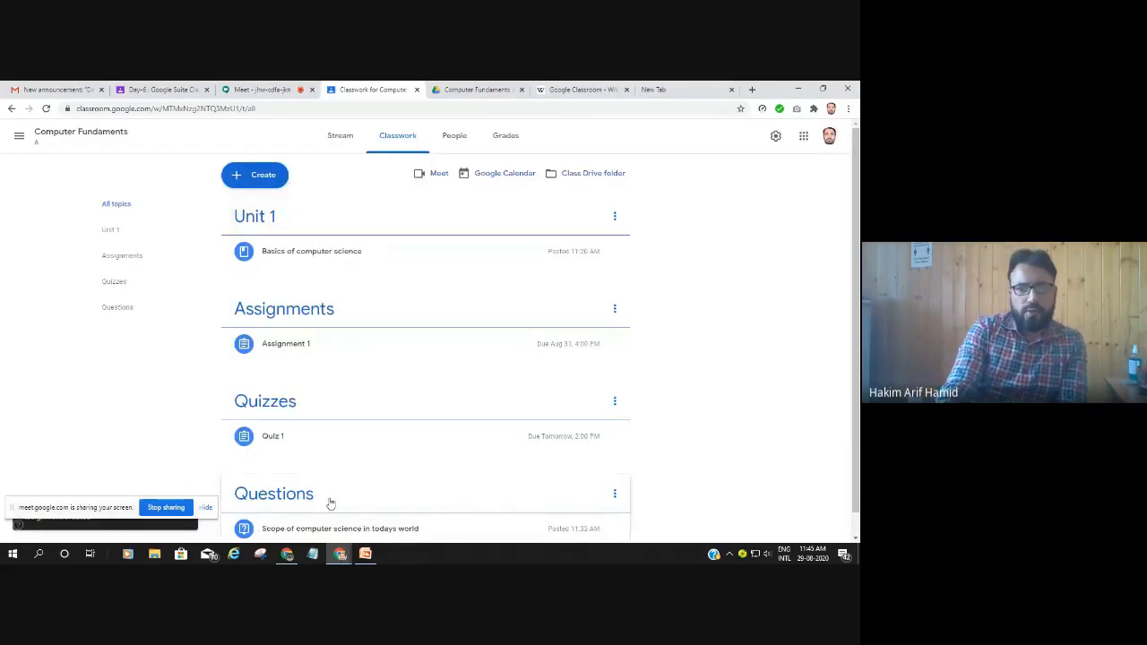
click(258, 173)
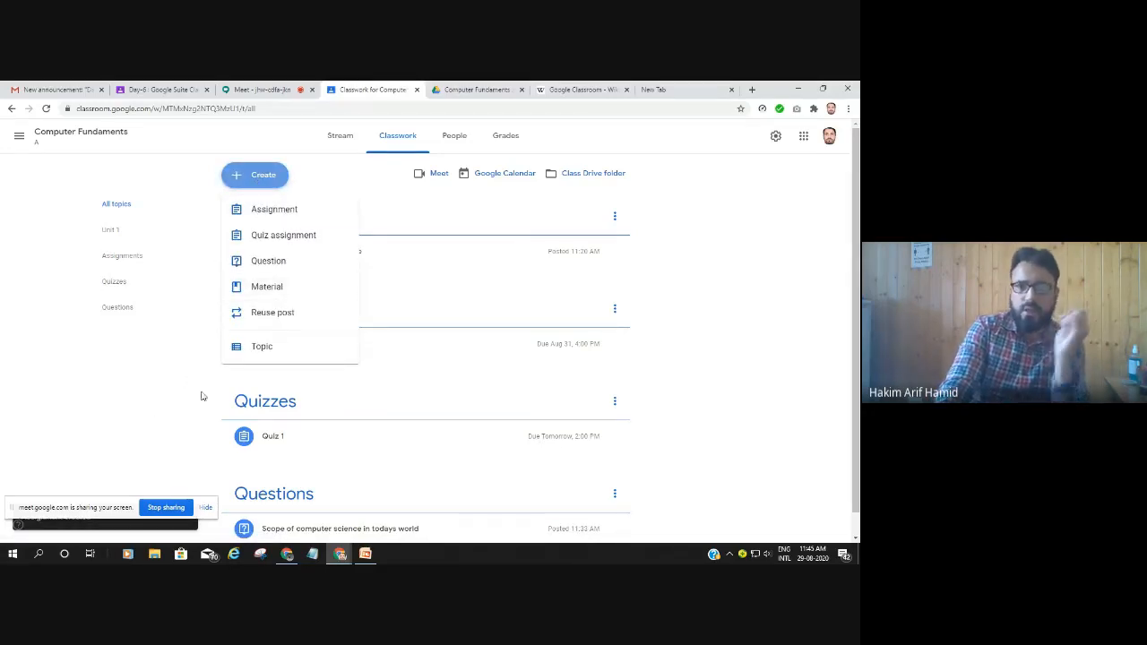
click(421, 332)
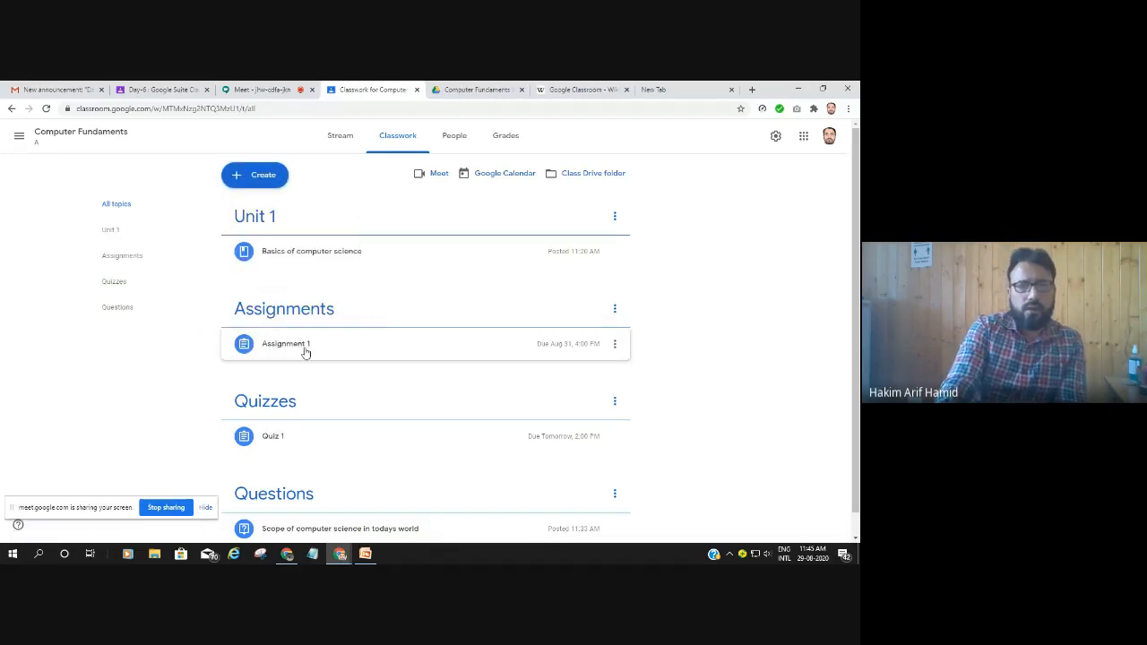
Expand Assignment 1 in the classwork list and open its turned-in student work
click(615, 344)
click(638, 385)
click(285, 348)
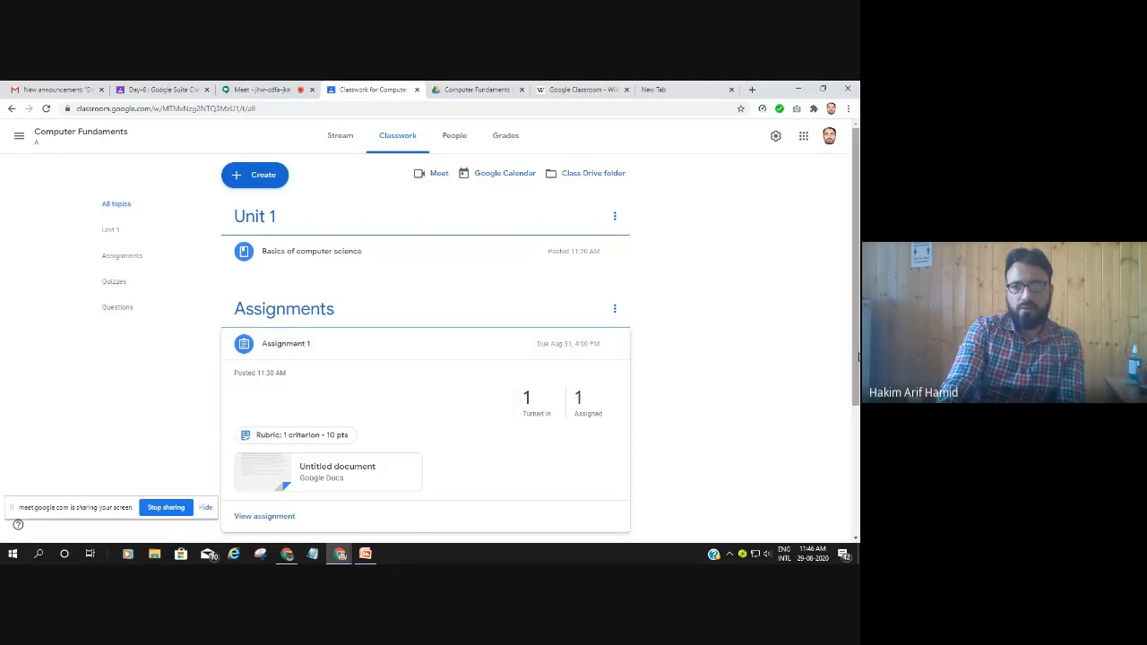
click(528, 404)
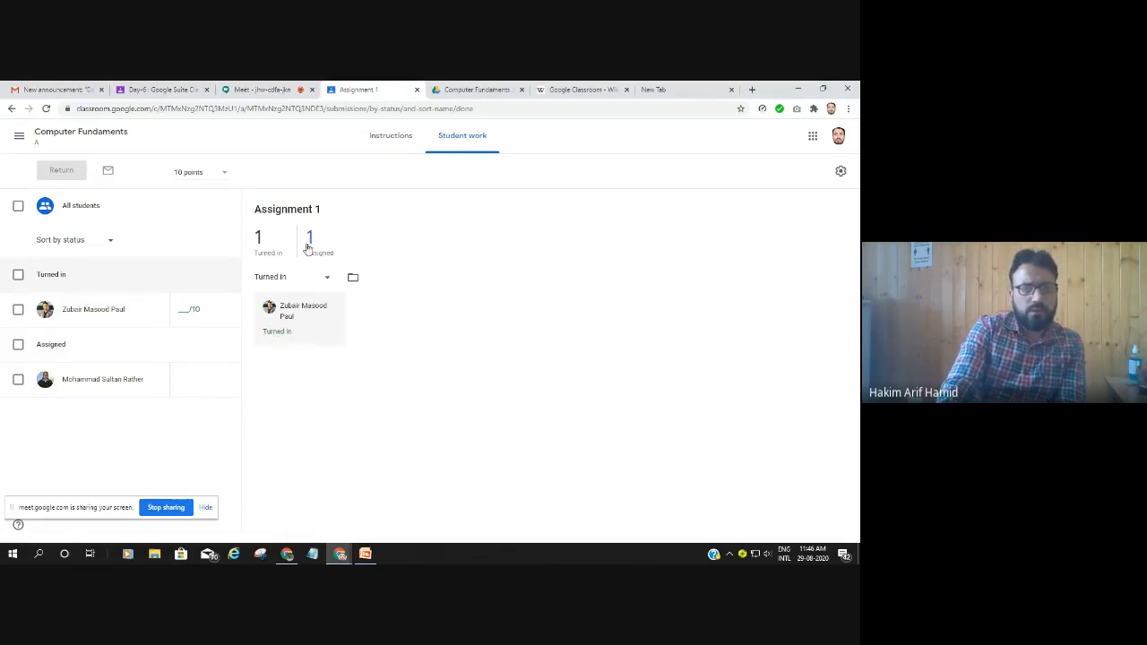
View the turned-in student's submission for Assignment 1 and return to the class's Classwork page
click(185, 309)
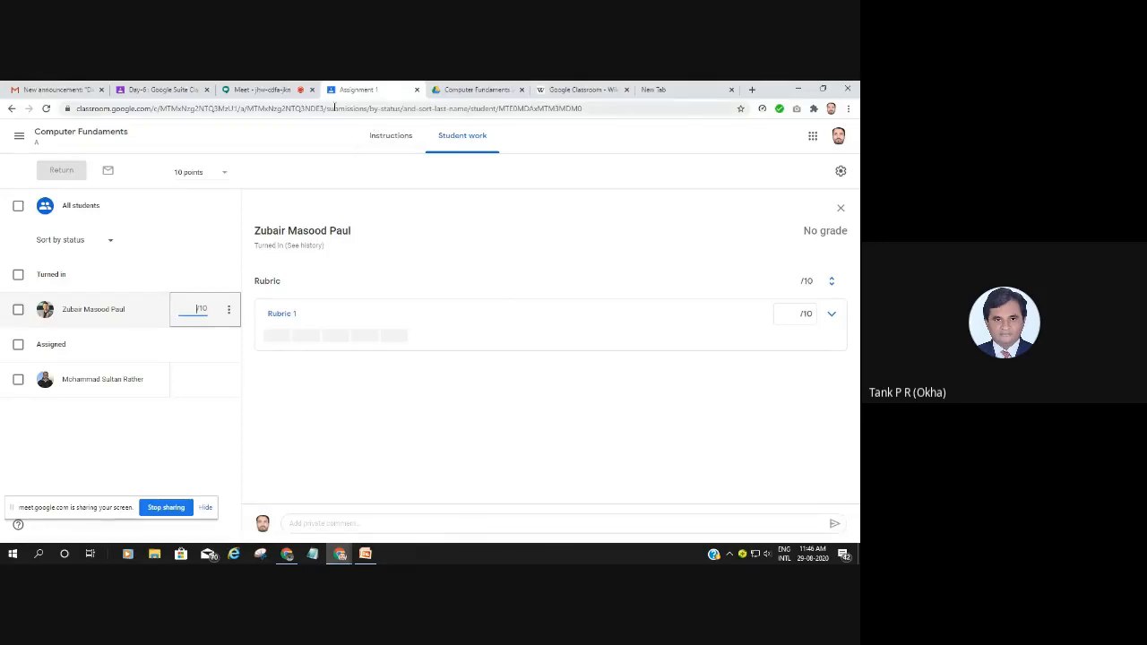
click(71, 134)
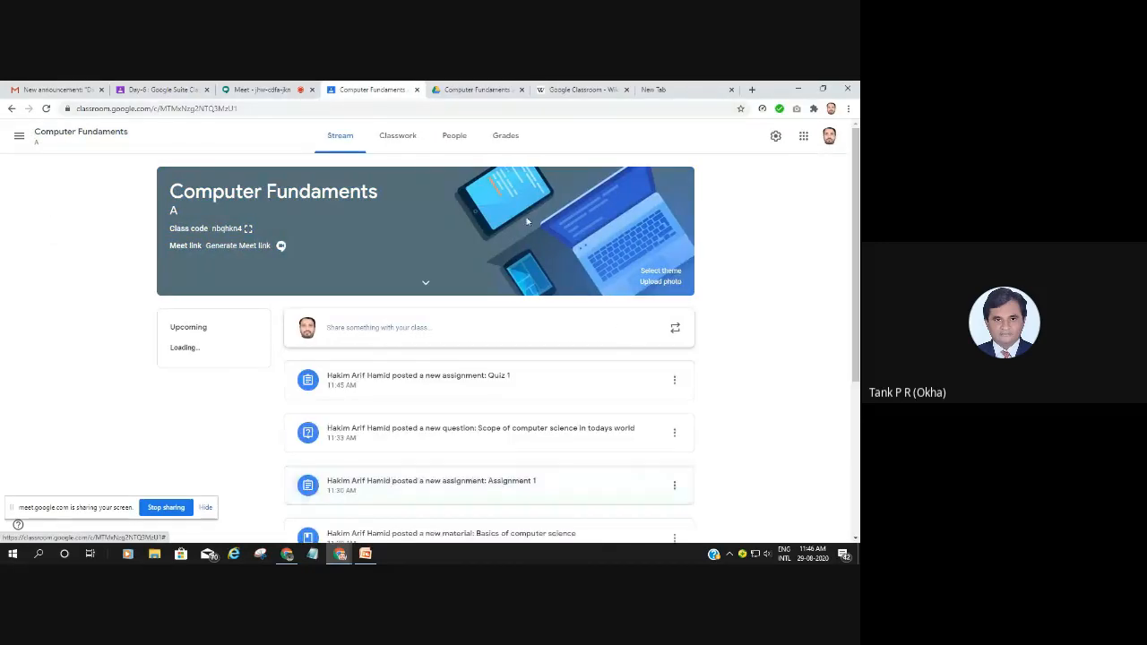
click(402, 141)
scroll(448, 425, down, 4)
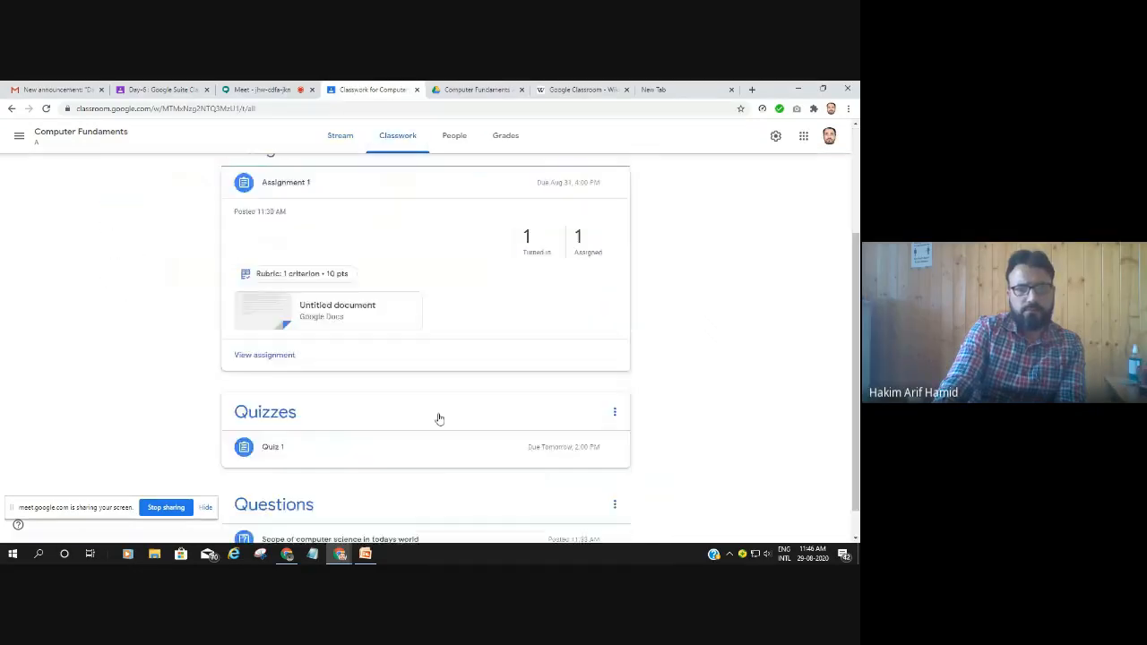
scroll(359, 370, up, 3)
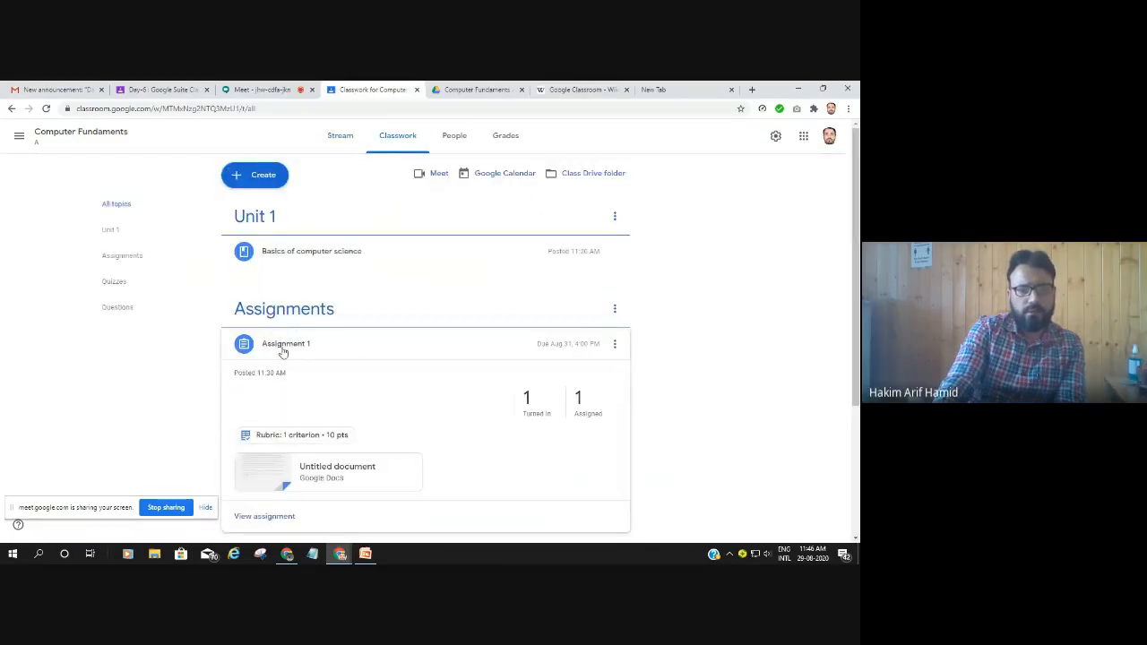
Open the Google Docs file attached to Assignment 1 to view its contents, and close it
click(284, 348)
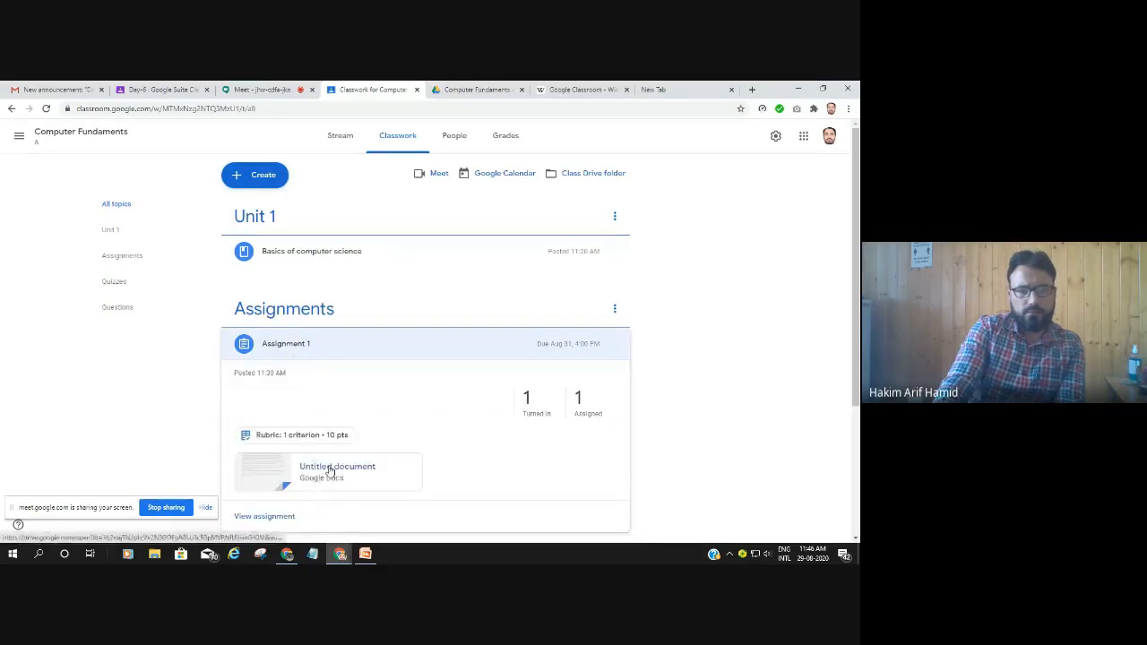
click(328, 469)
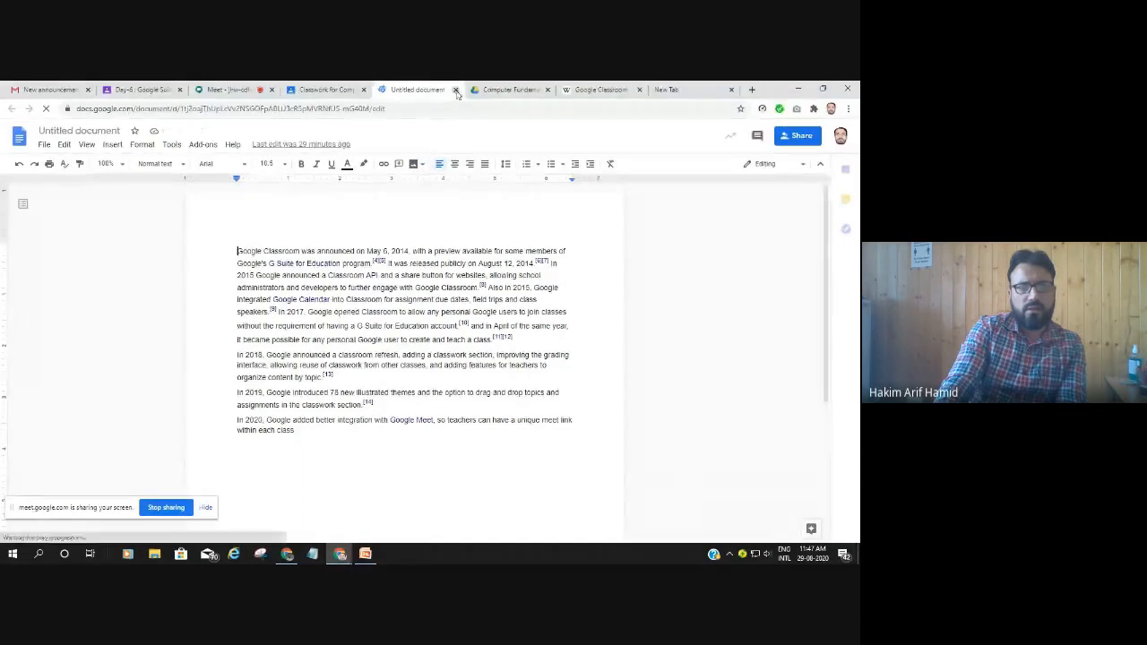
key(ctrl+w)
Open the turned-in work for Assignment 1 and grade the student's submission 10/10 using the first level of Rubric 1
scroll(540, 446, down, 2)
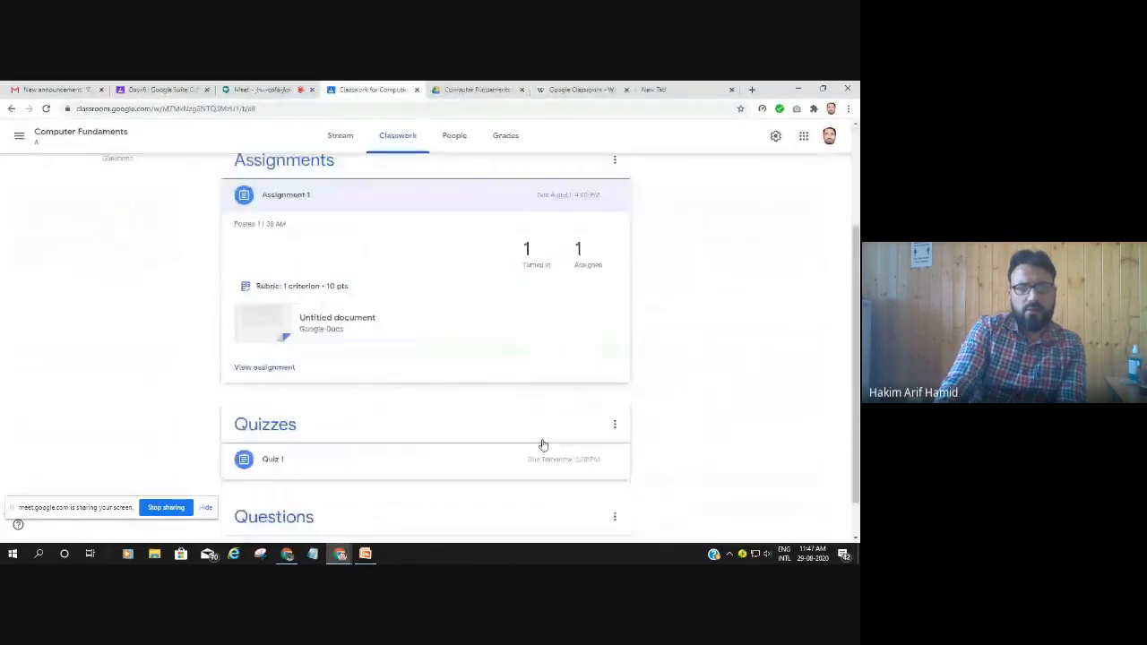
click(526, 239)
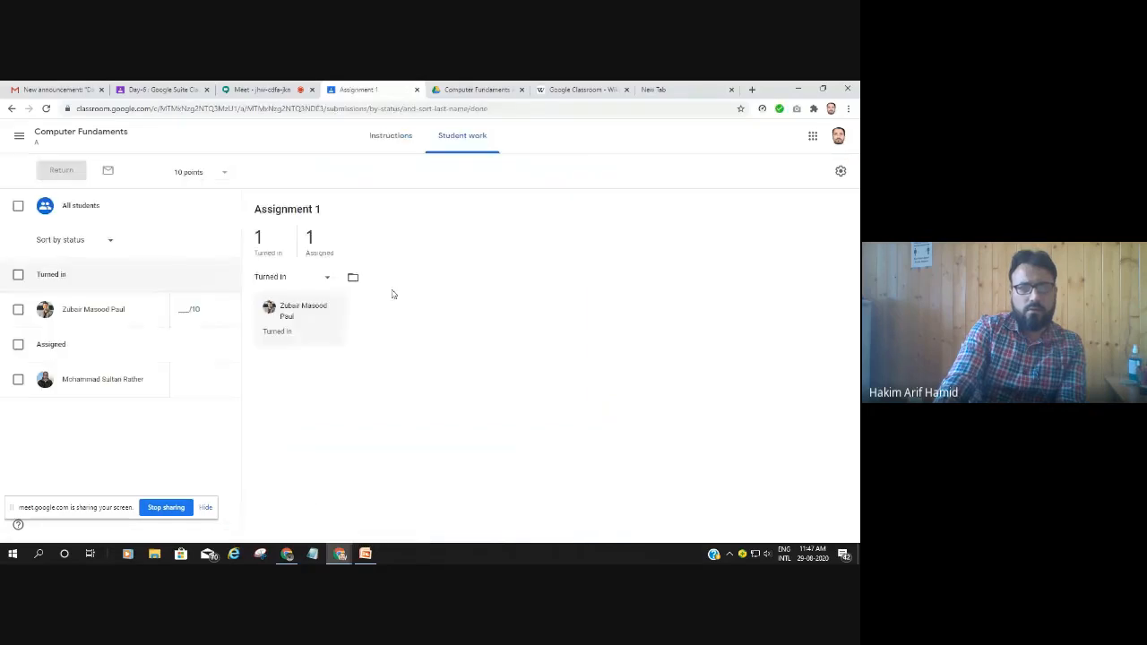
click(190, 310)
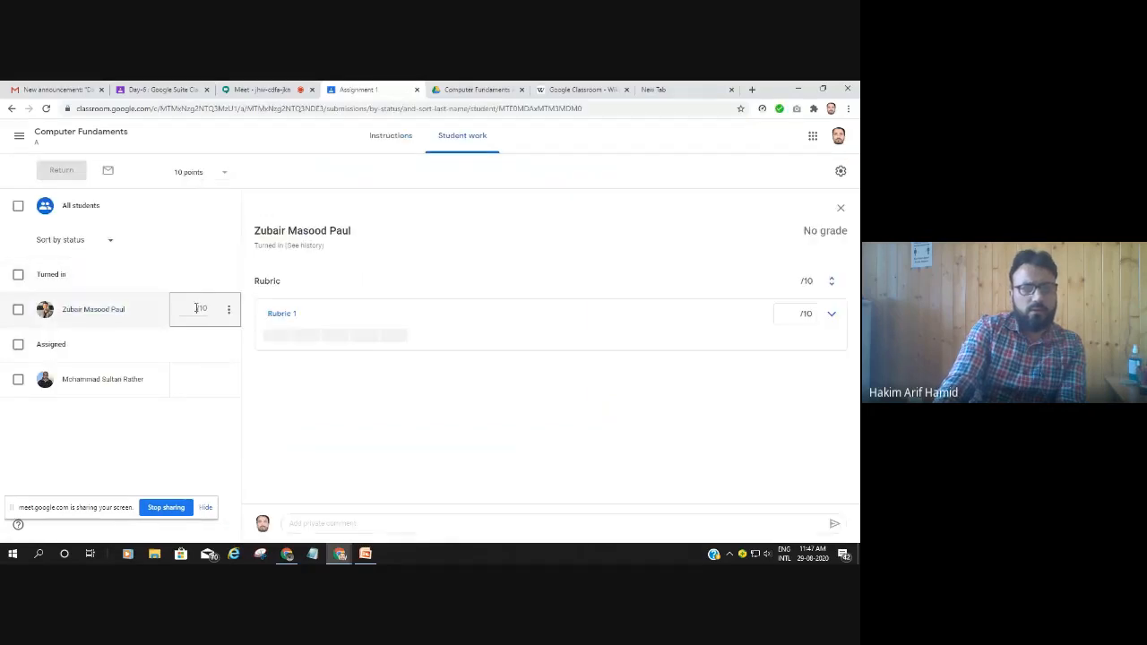
click(280, 339)
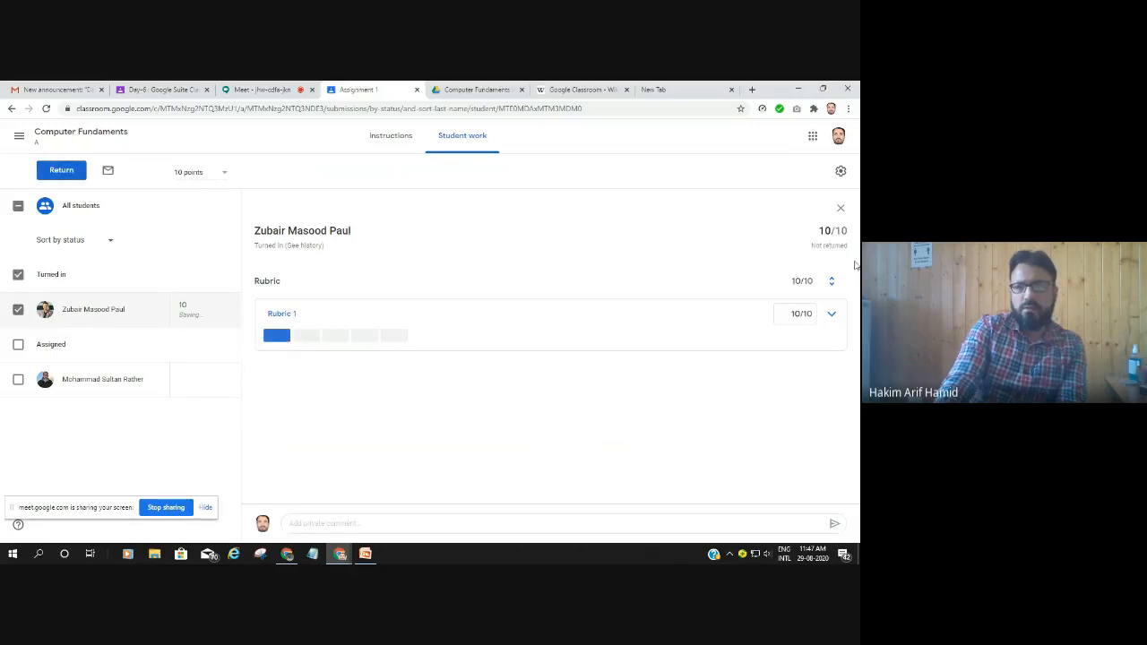
Return the graded work to the student with the private comment "You have exceptionally well. Keep it up"
click(60, 170)
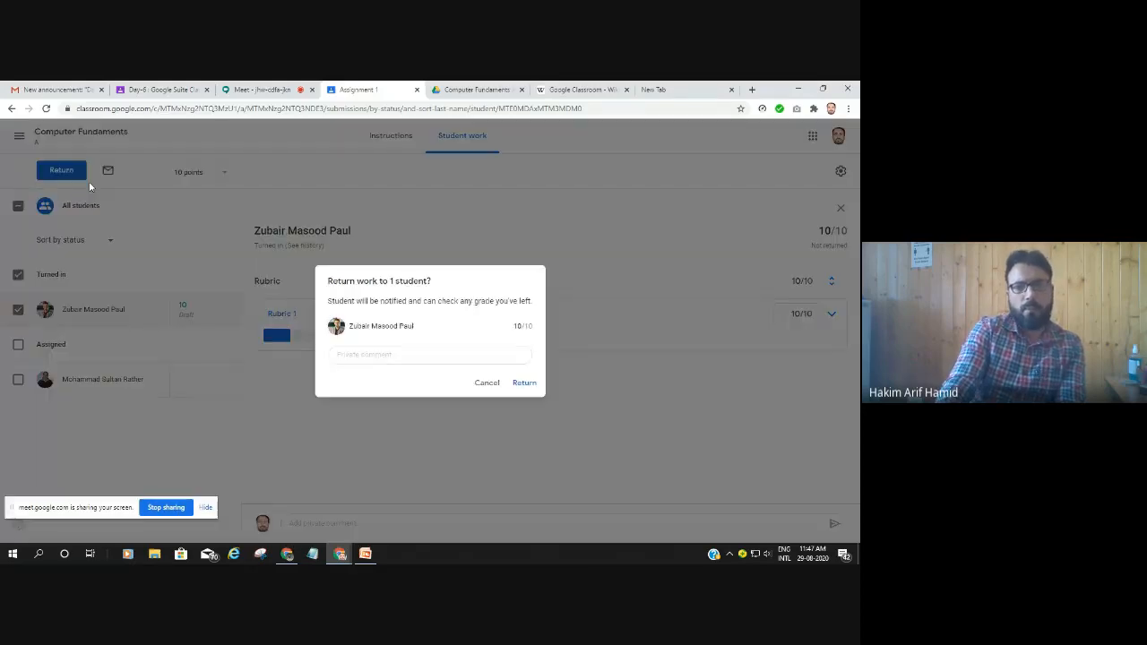
click(367, 356)
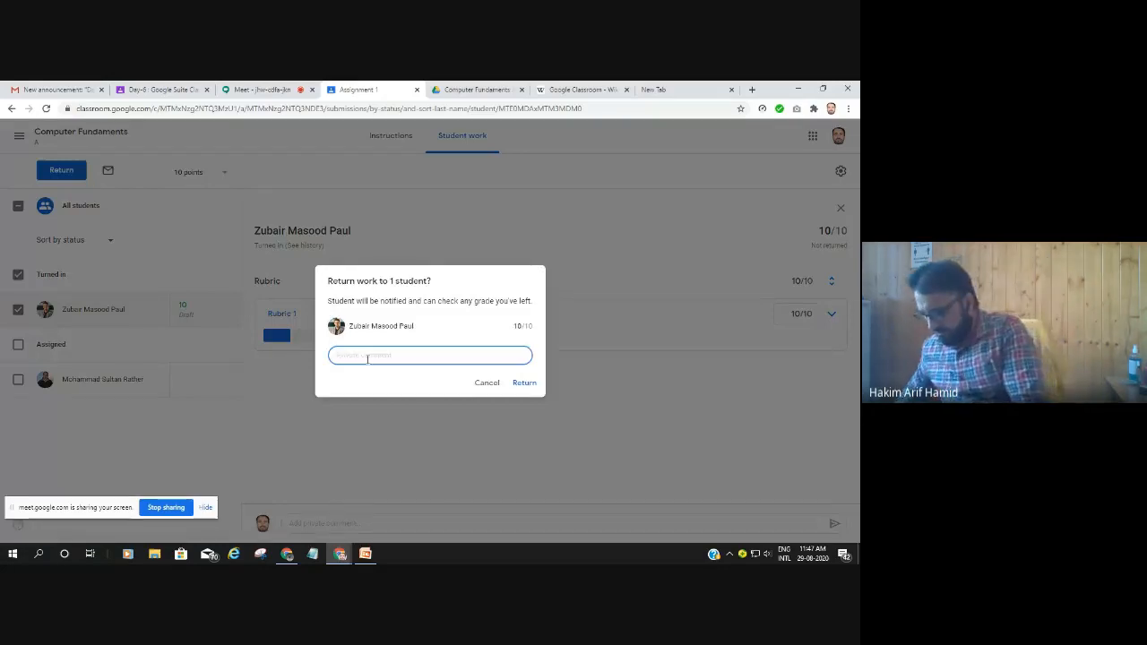
text(Y)
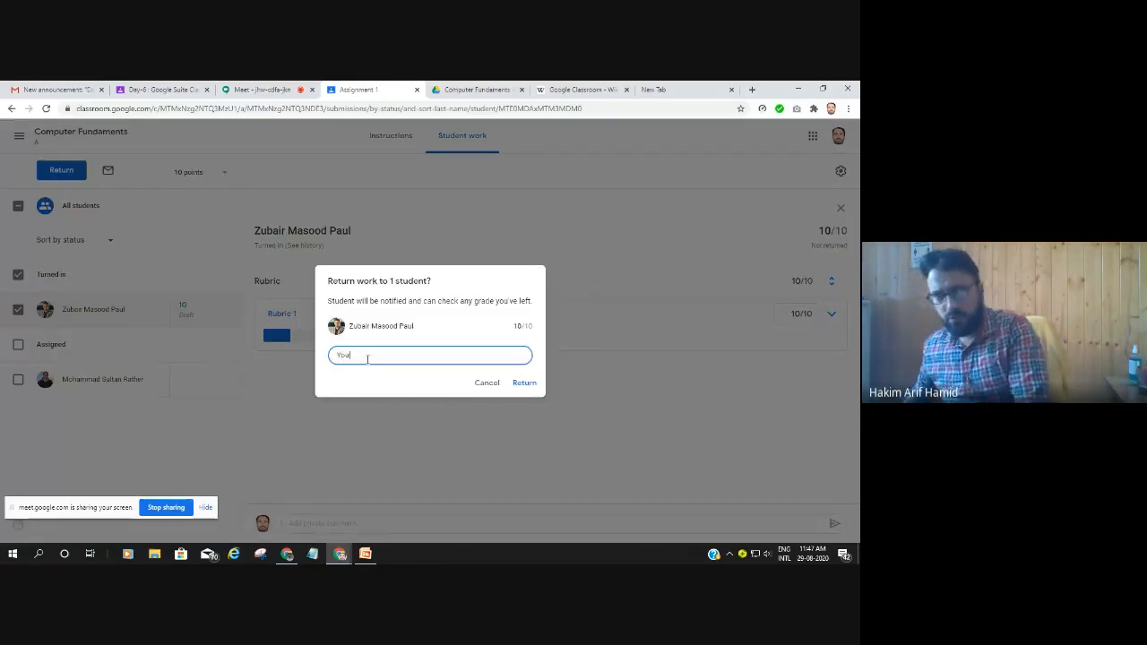
text(ou )
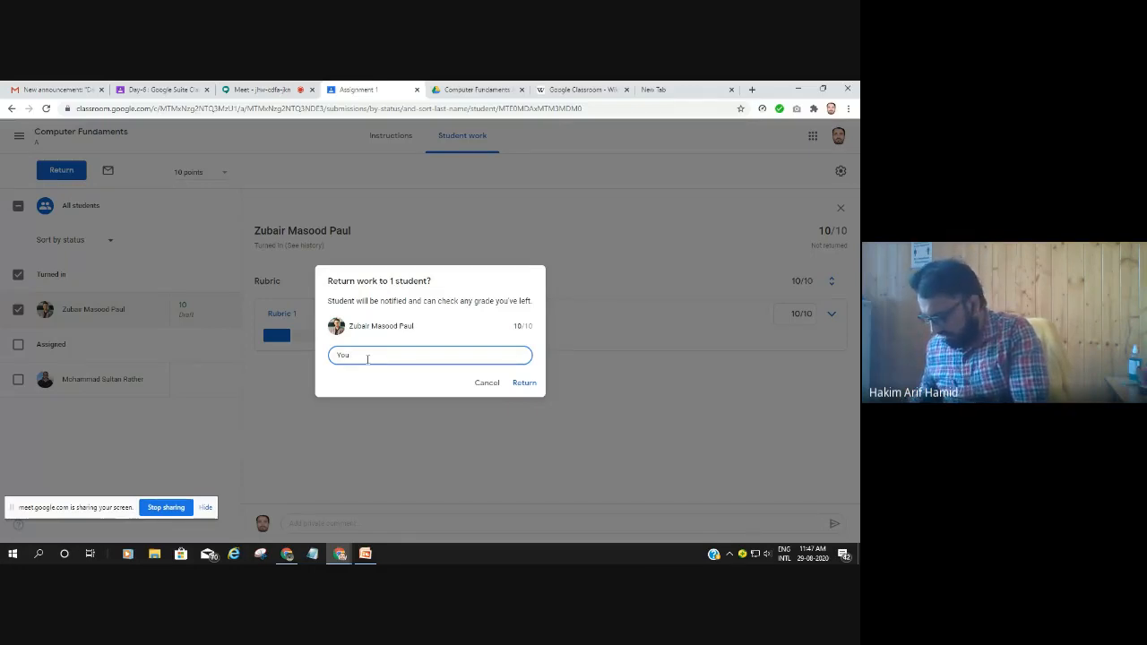
text(have ex)
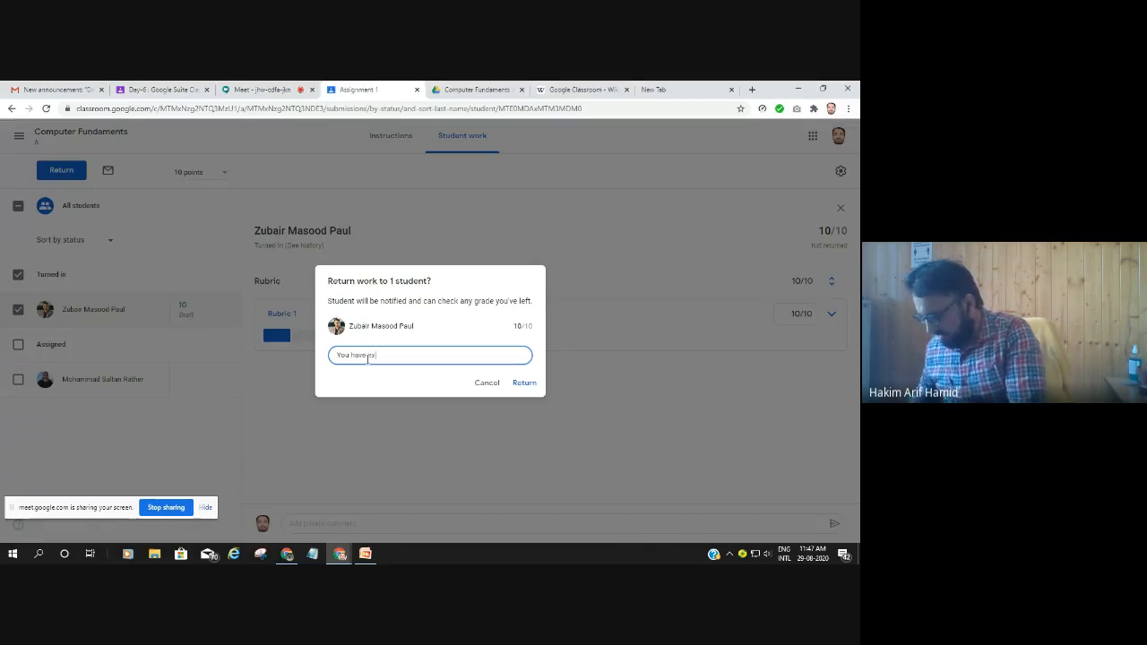
text(ceptional)
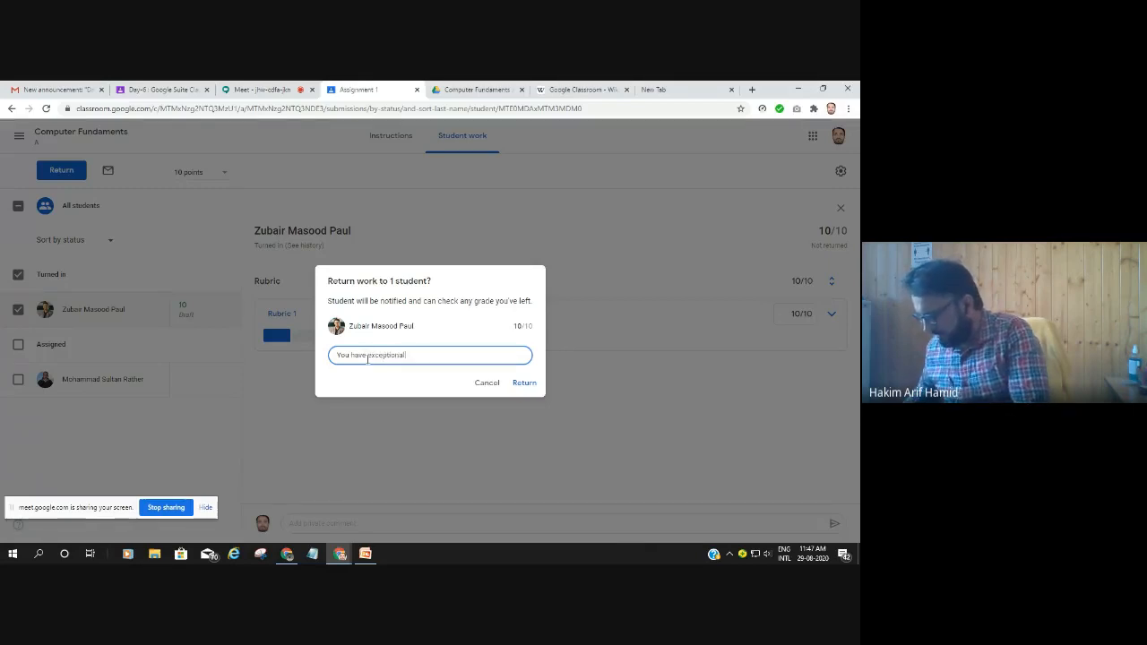
text(ly well.)
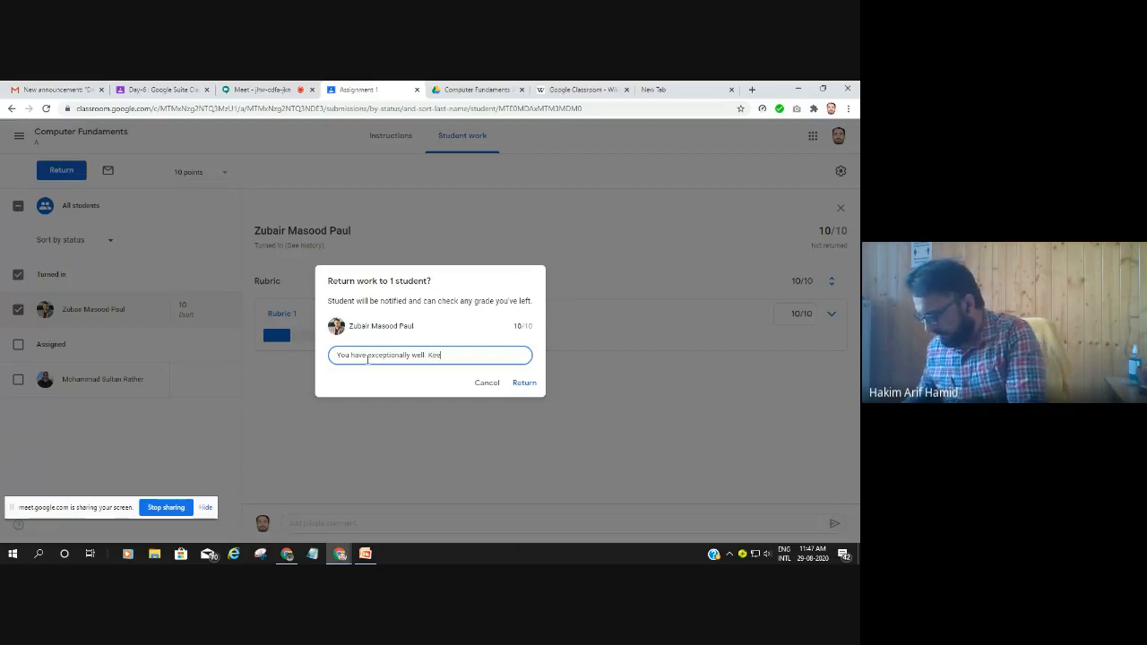
text(  Keep it up)
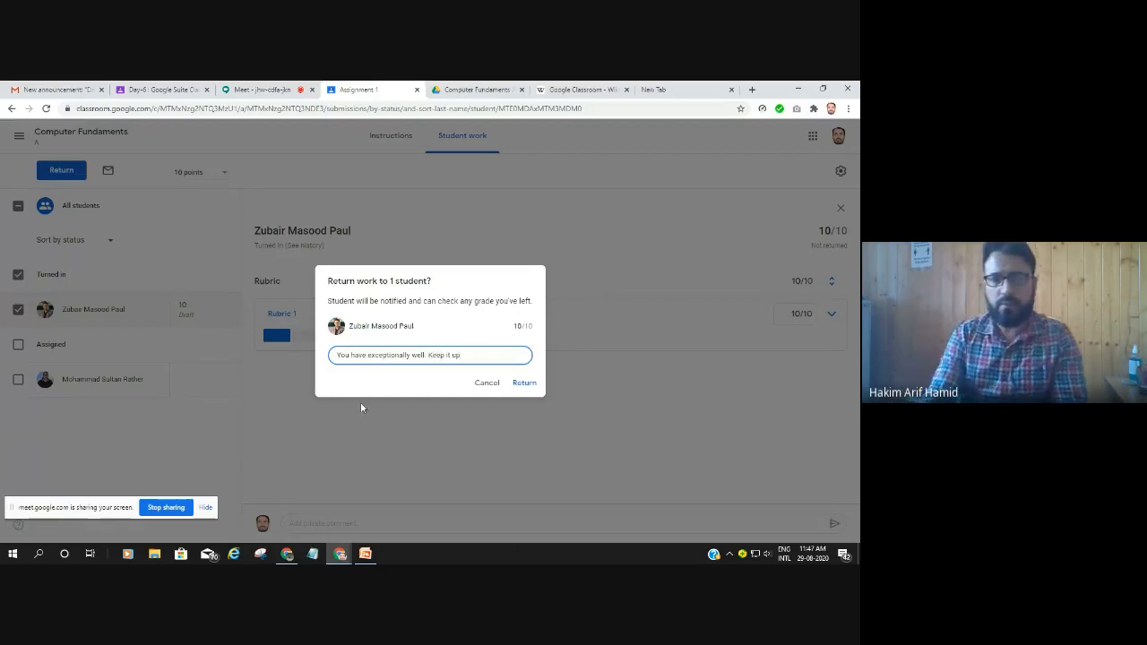
click(519, 384)
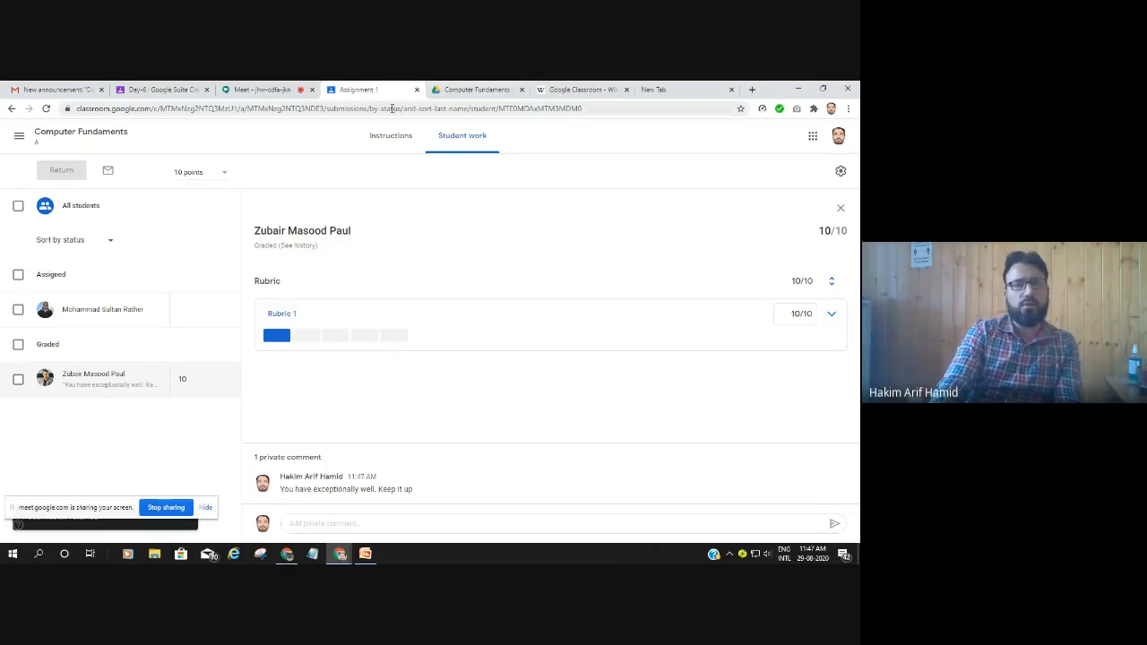
Go back to the Computer Fundaments class and open its grade overview
click(60, 133)
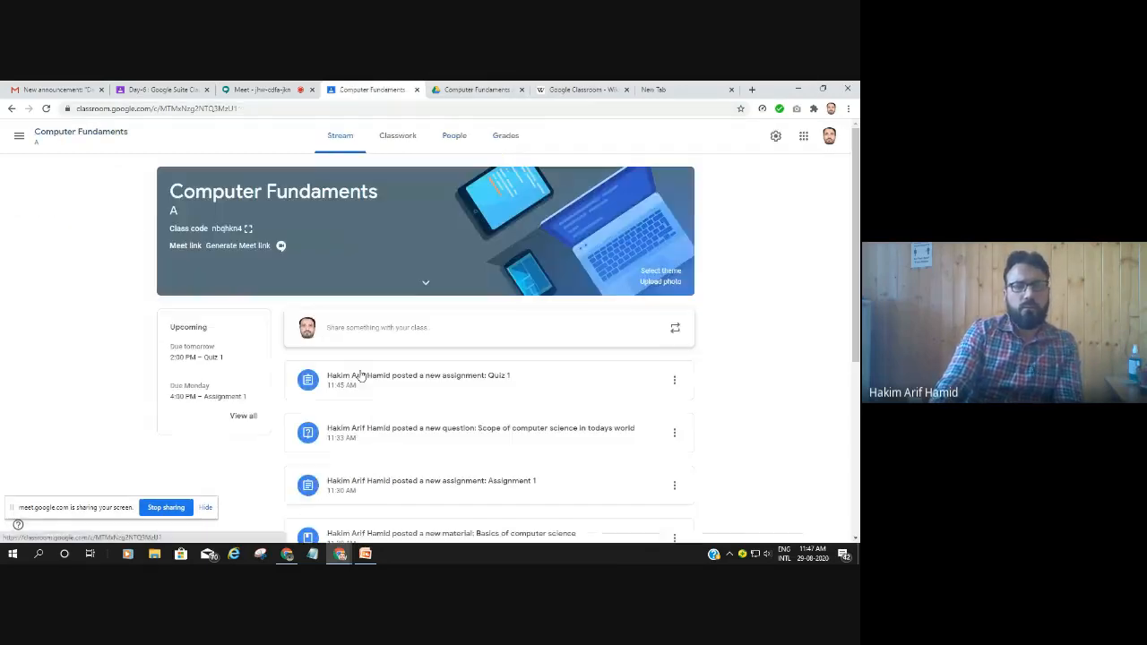
scroll(636, 400, down, 1)
scroll(637, 402, up, 1)
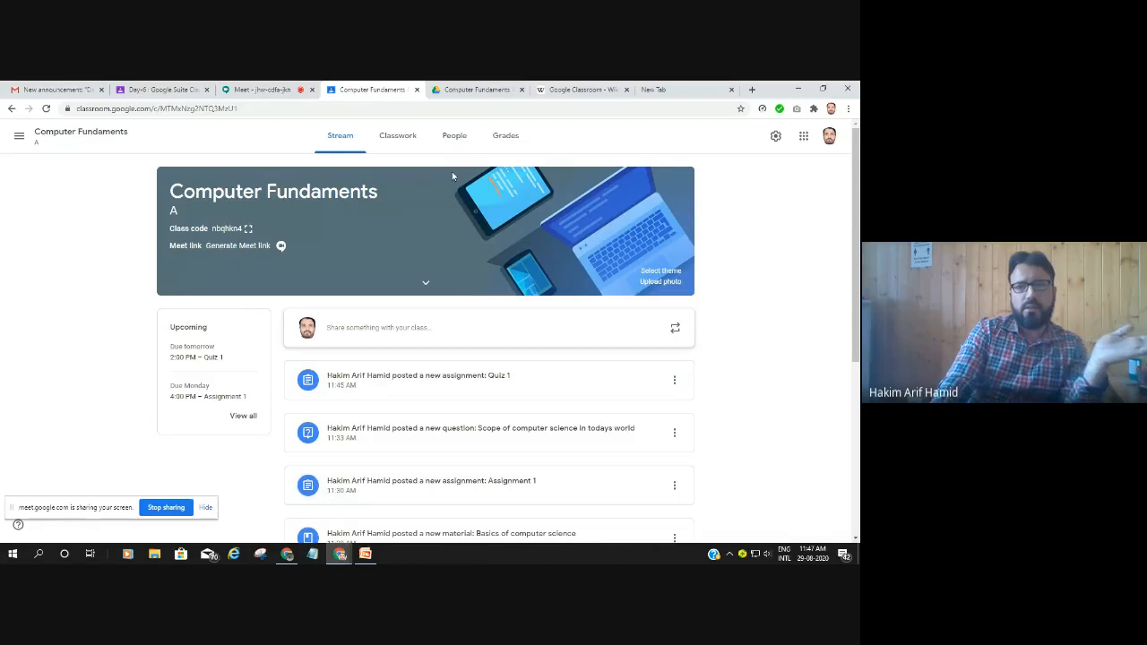
click(505, 136)
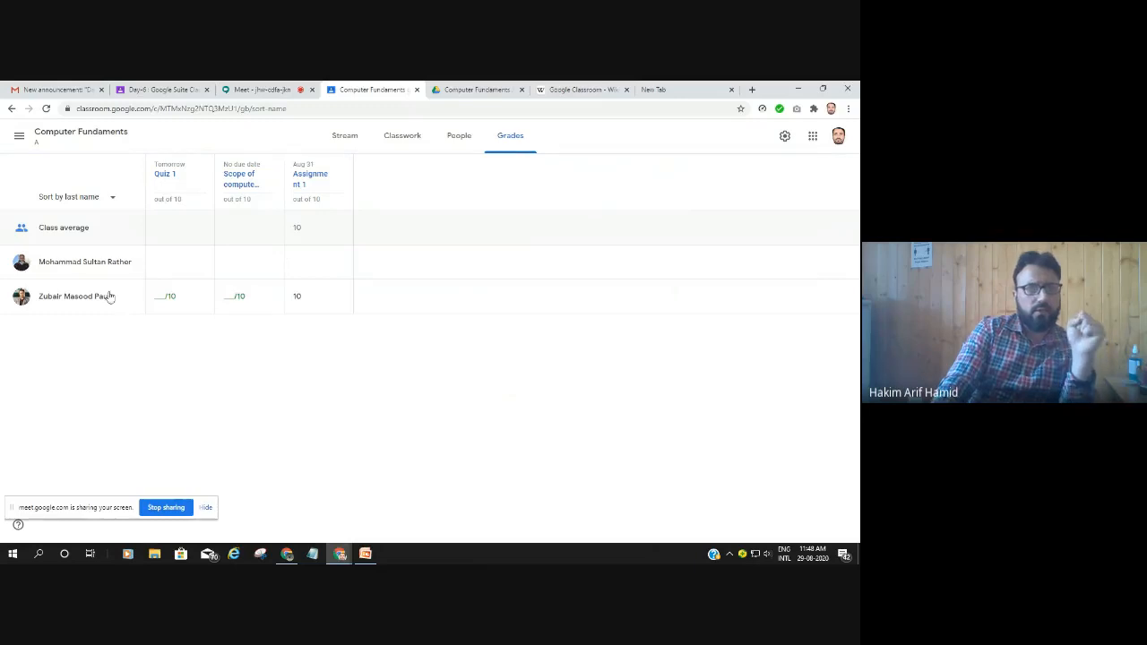
Examine the grade entry cells for Quiz 1 and the computer science scope question in the row of the student who submitted Assignment 1
click(162, 298)
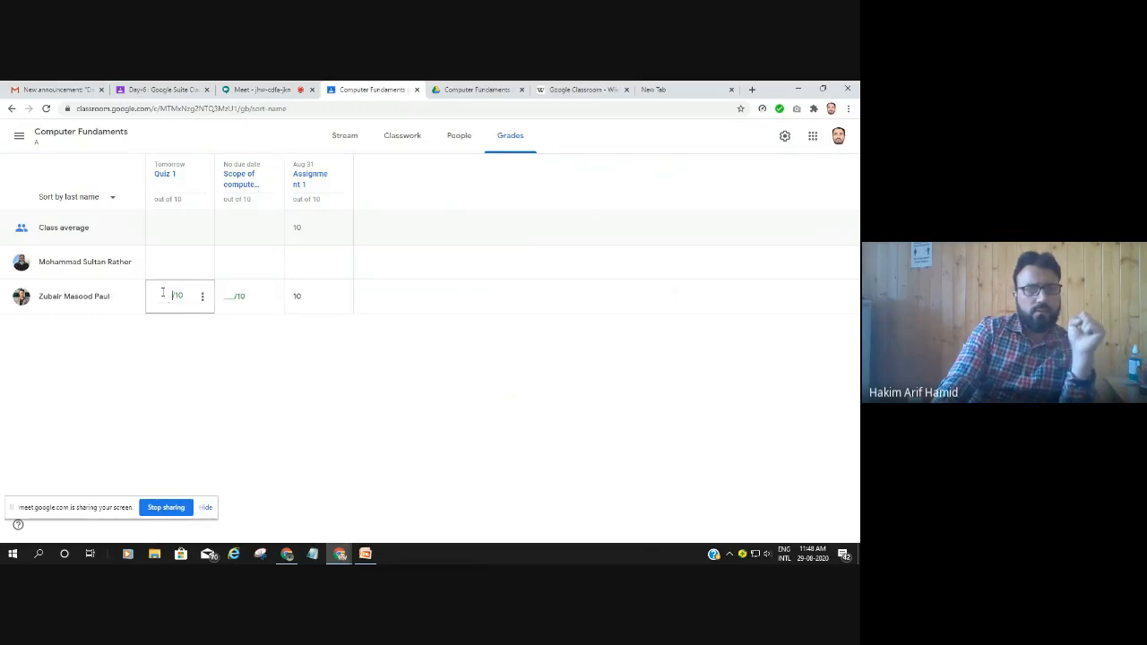
click(210, 350)
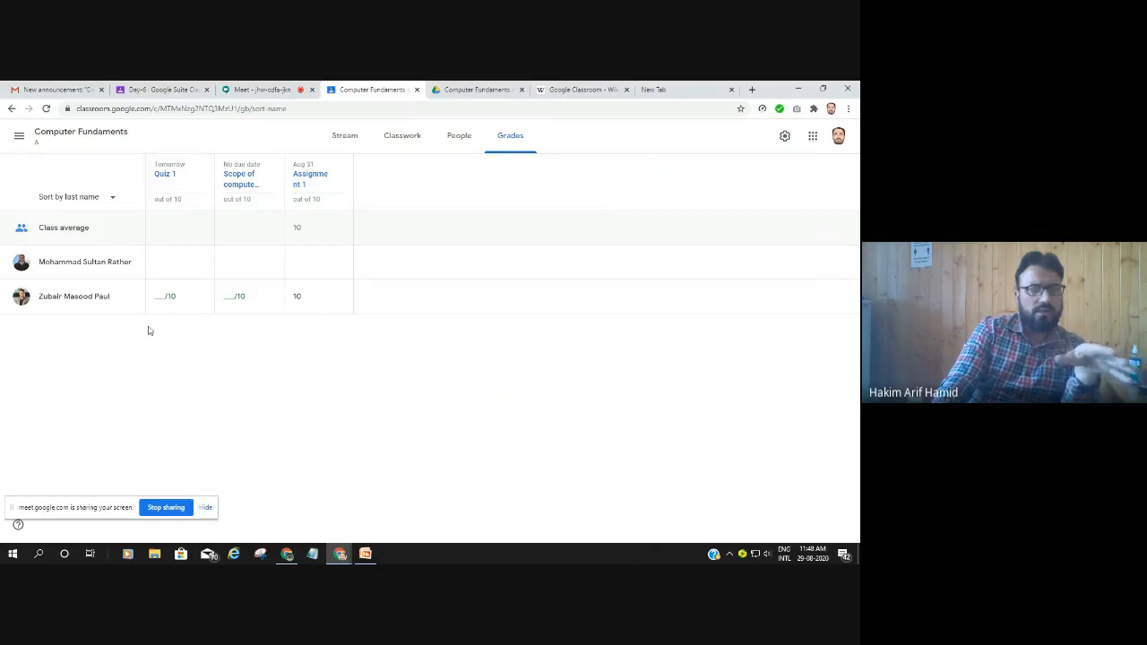
click(162, 298)
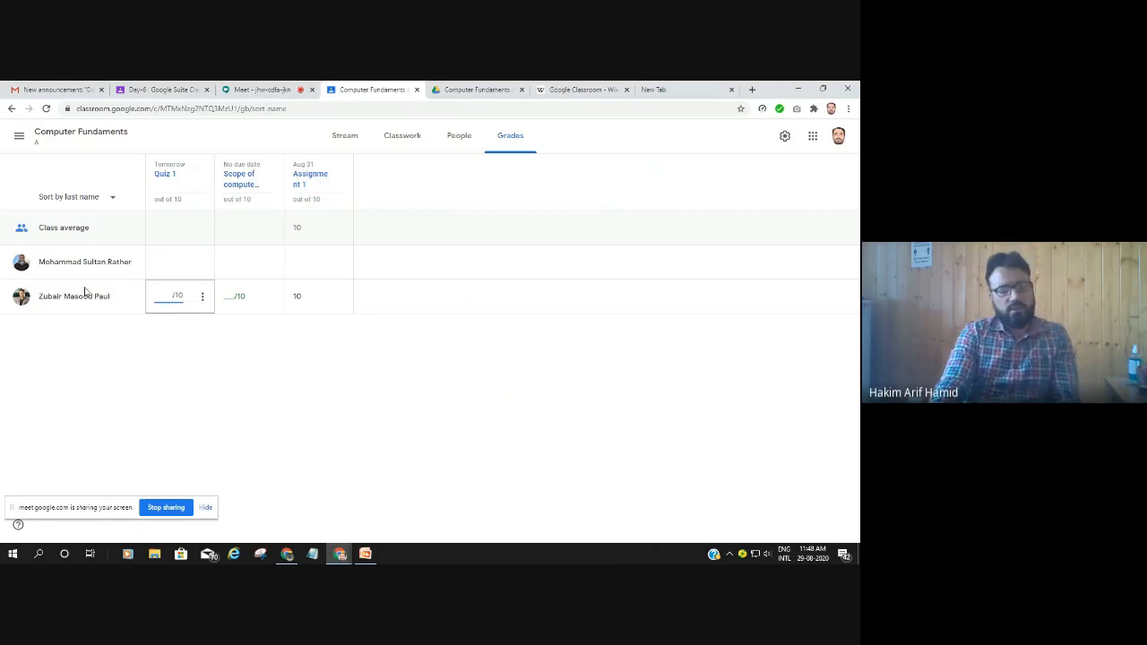
click(222, 346)
click(159, 305)
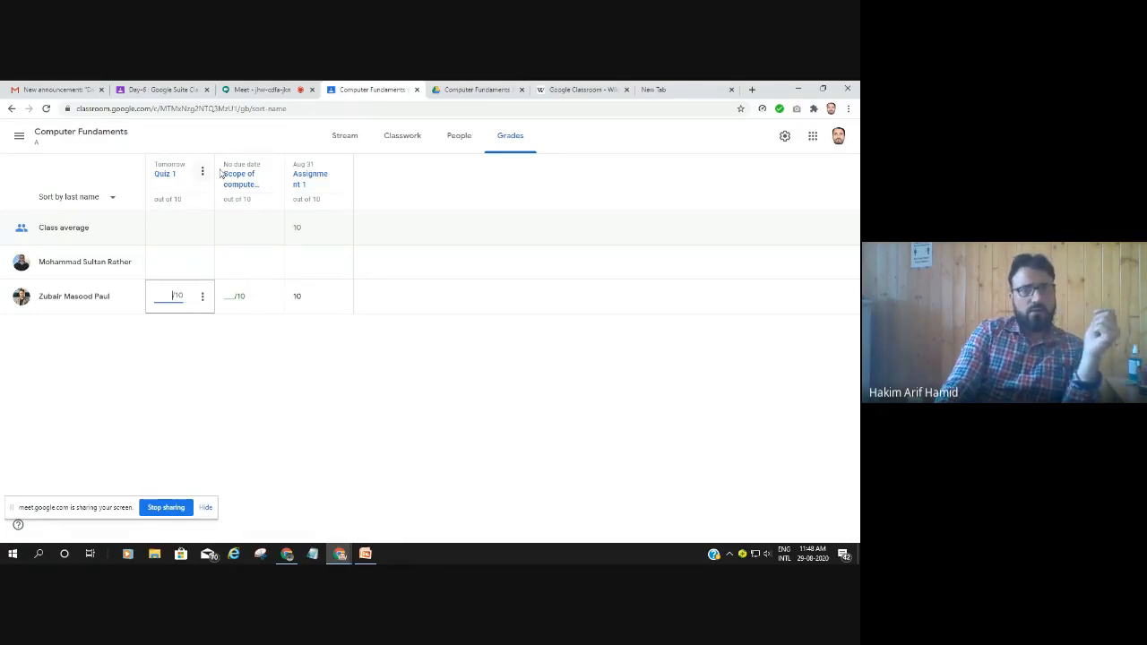
click(237, 296)
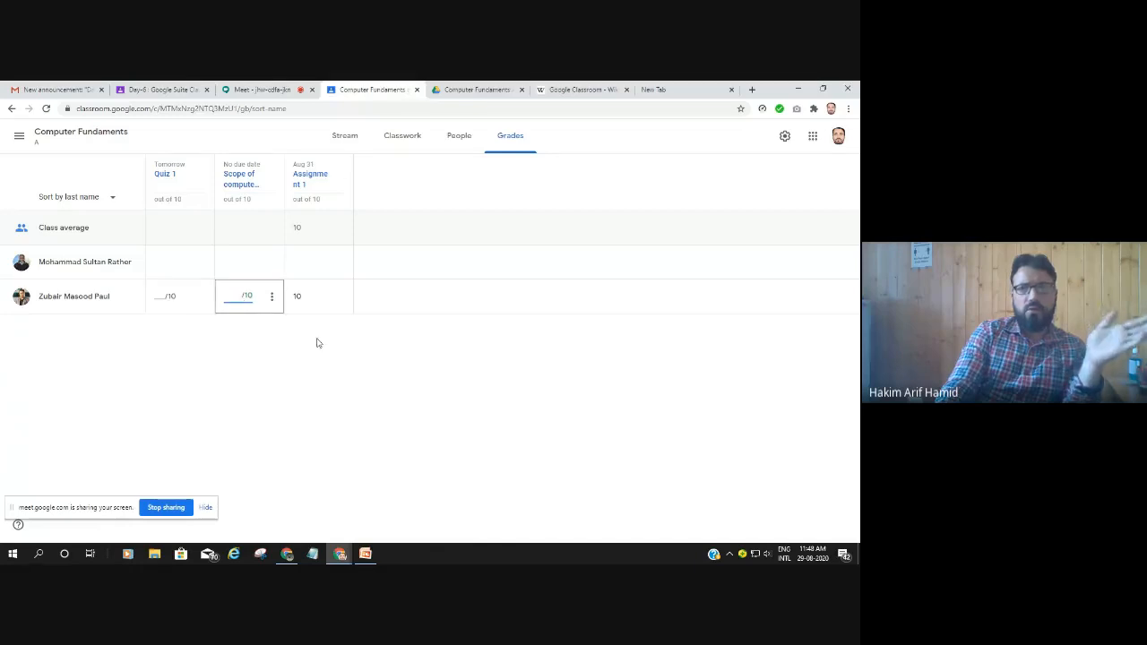
Return to the class Stream and look through its posts
click(342, 137)
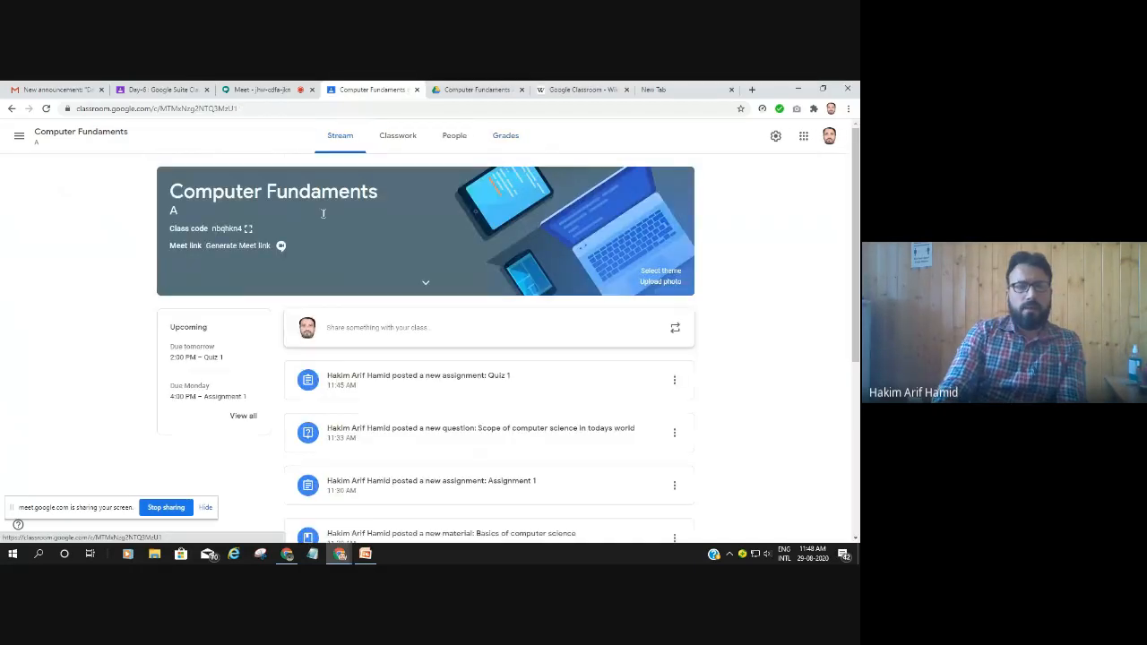
scroll(185, 476, down, 5)
scroll(185, 476, up, 5)
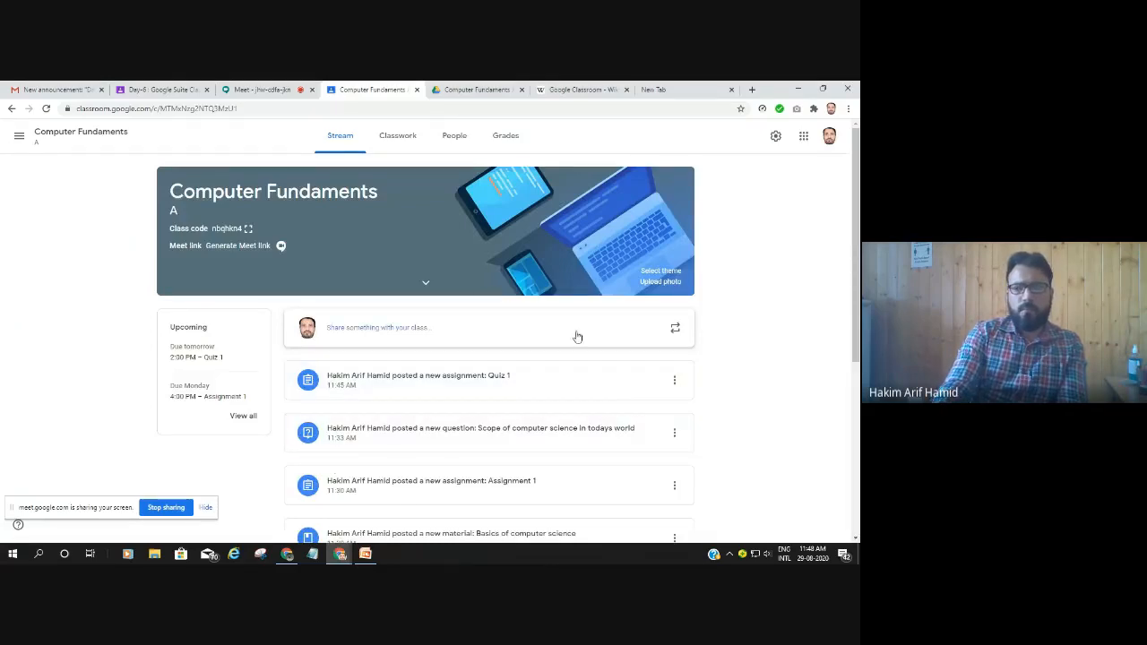
drag(854, 304, 146, 279)
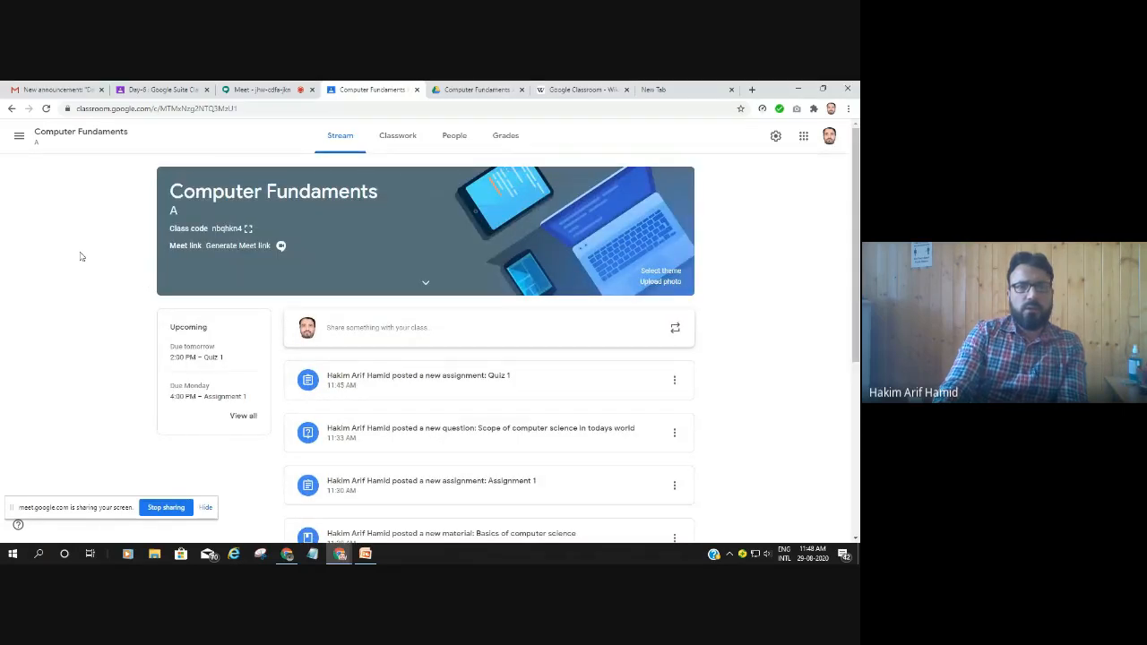
Switch to PowerPoint, present the Google Classroom Features slide and the Google Suite Jamboard, Google Docs, Sheets slide, and end the show
mouse_move(363, 558)
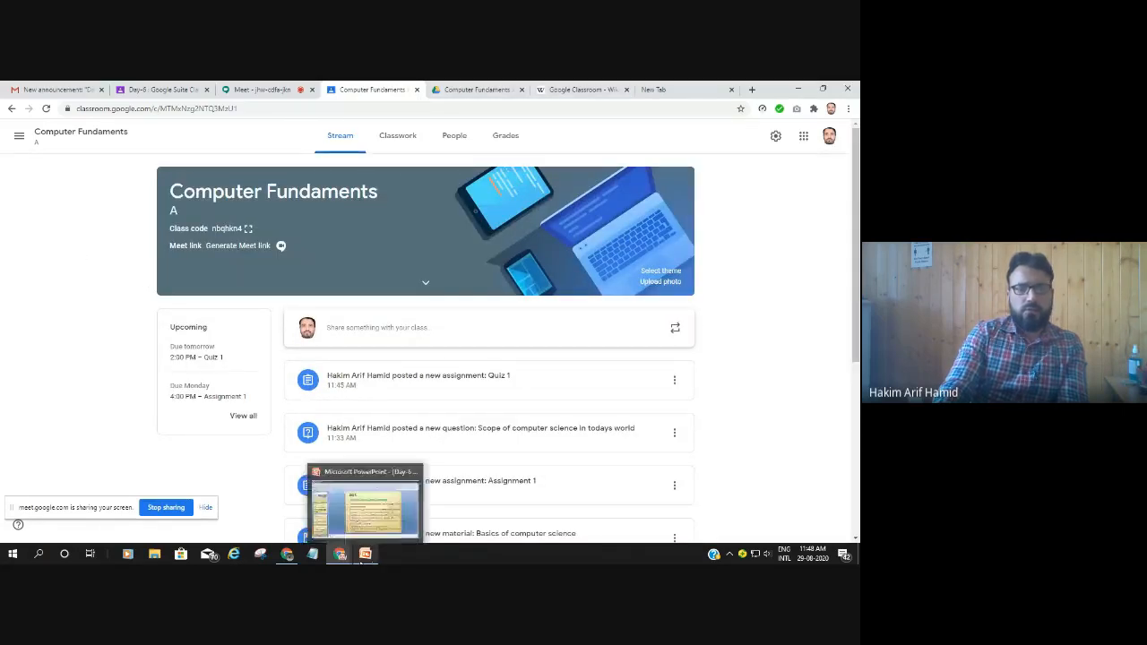
click(364, 555)
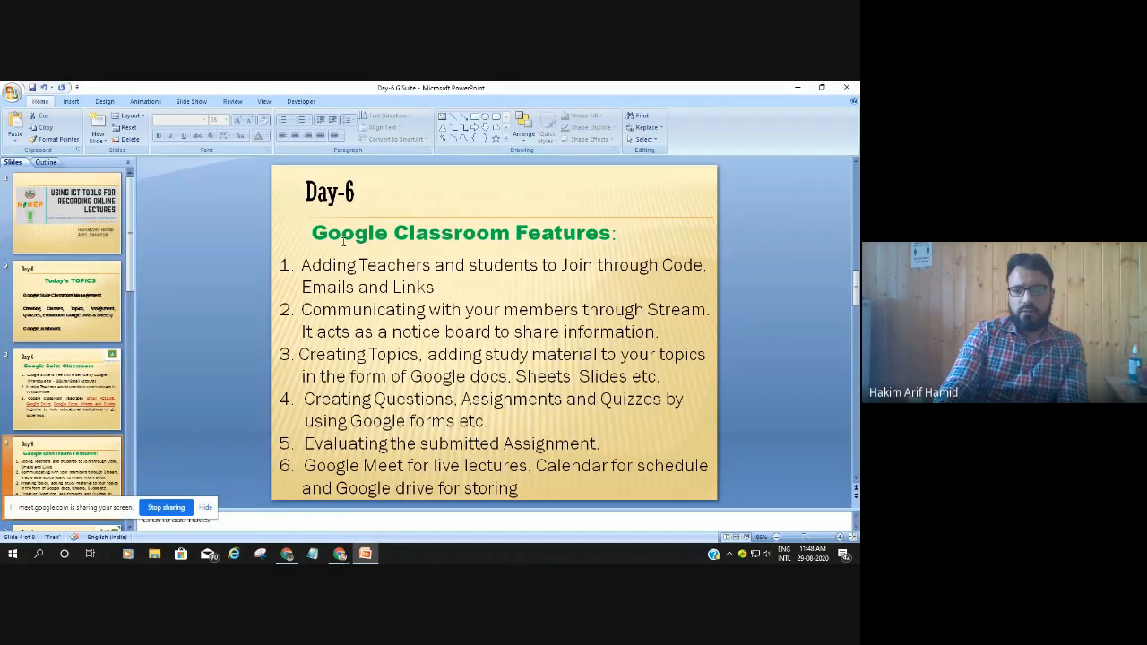
click(748, 537)
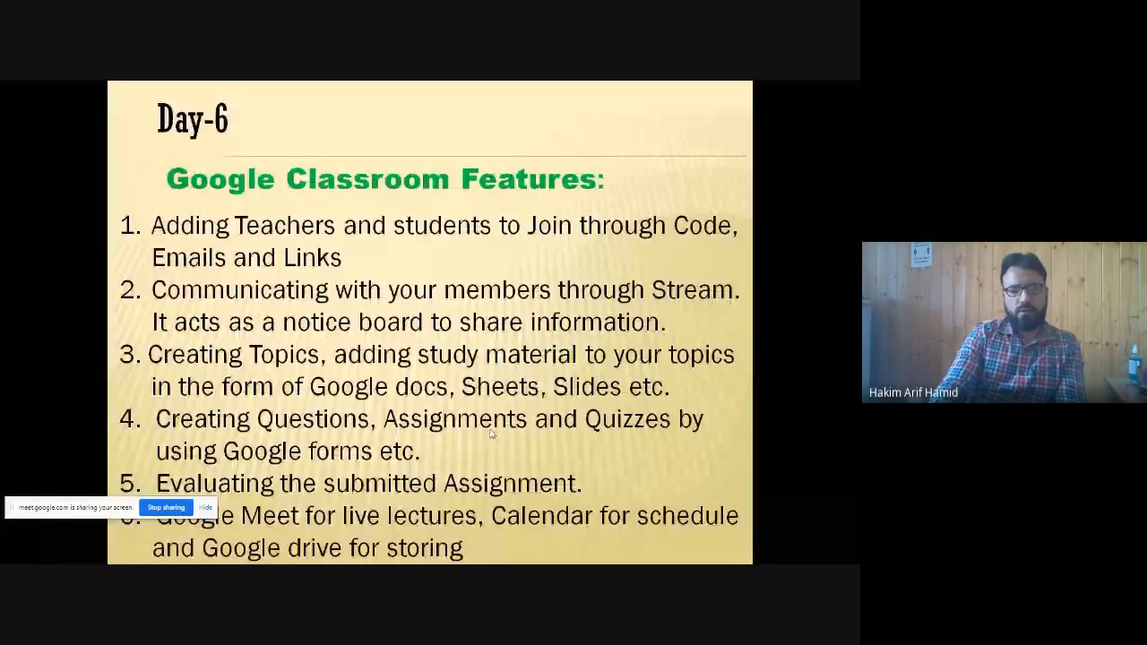
click(753, 488)
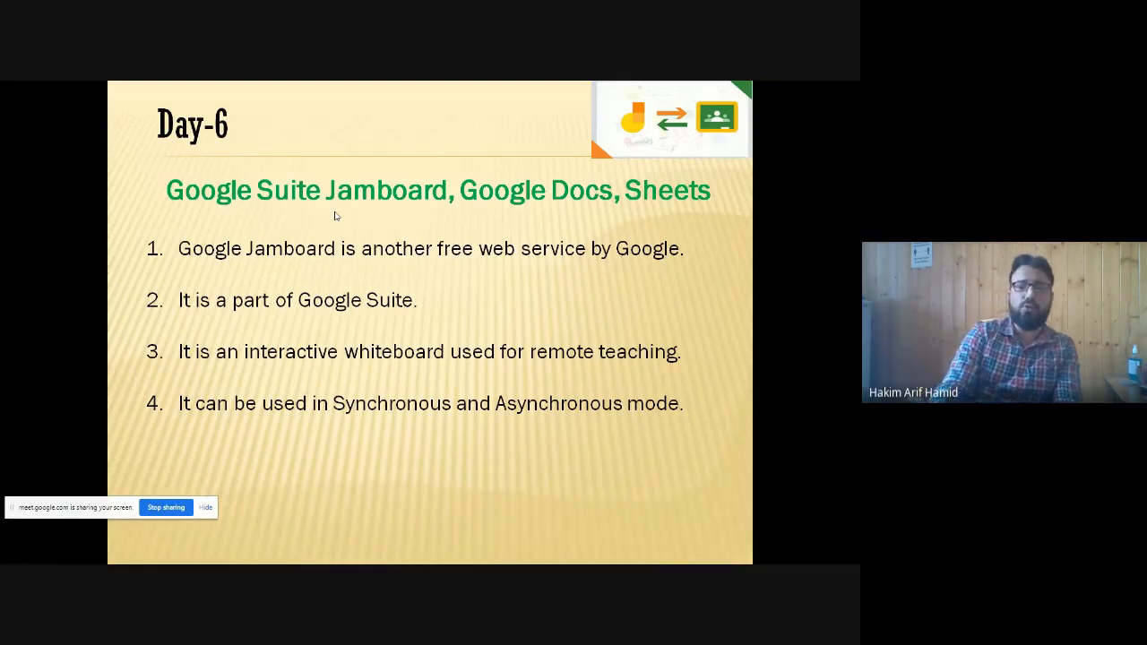
right_click(504, 380)
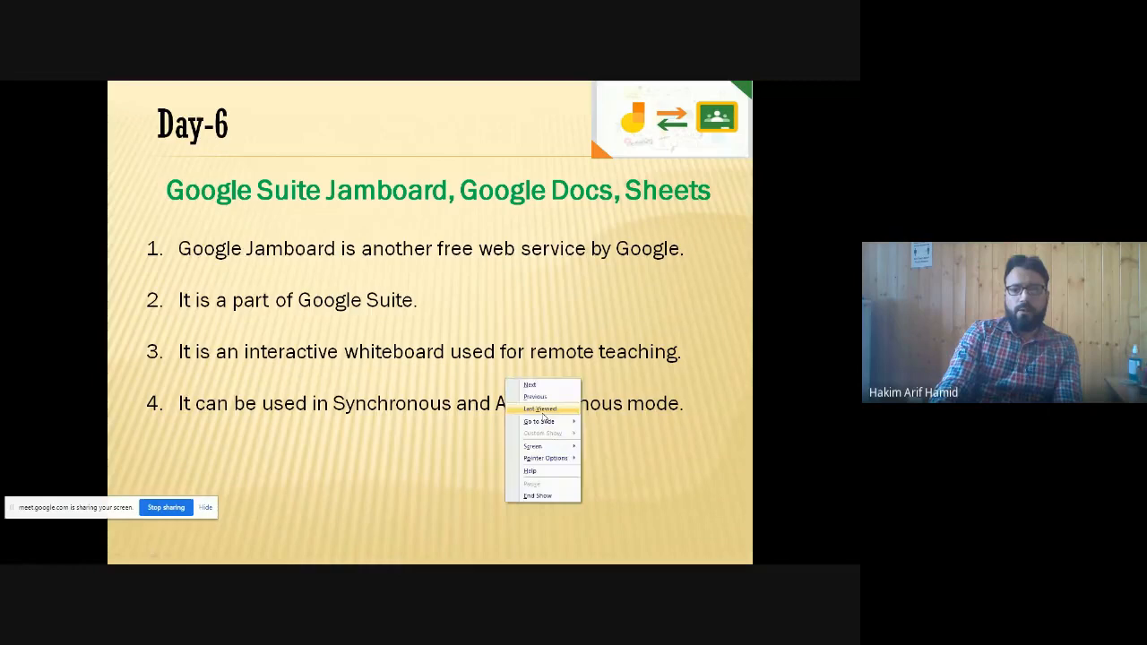
click(538, 496)
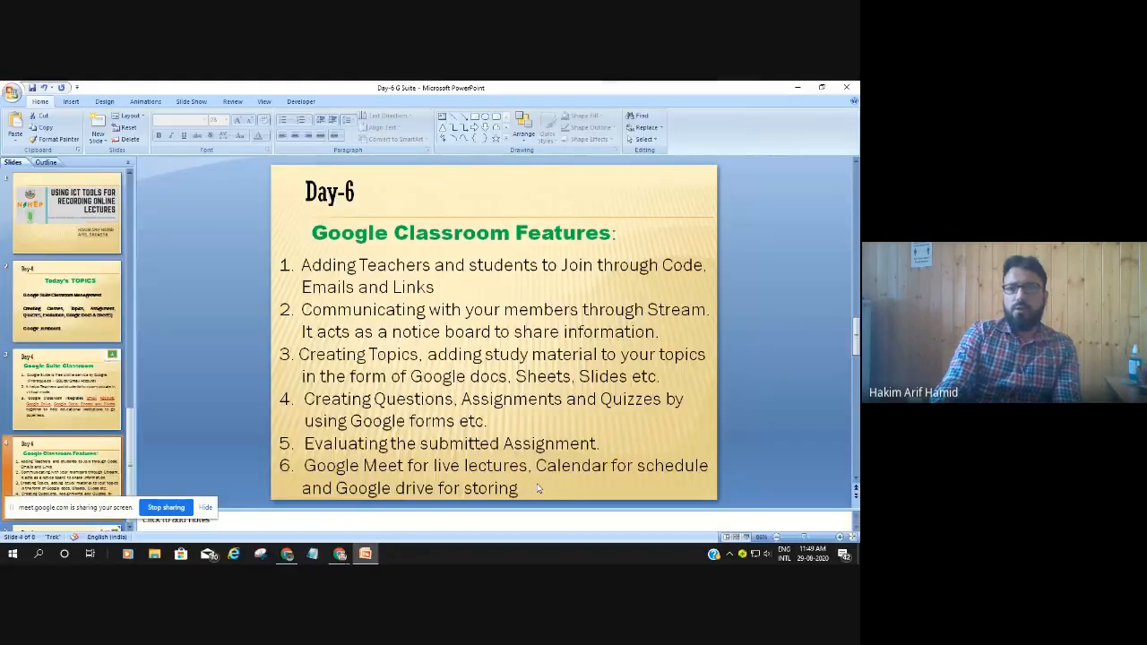
Return to Chrome and close the Google Classroom Wikipedia page and the Computer Fundaments Drive folder
key(alt+Tab)
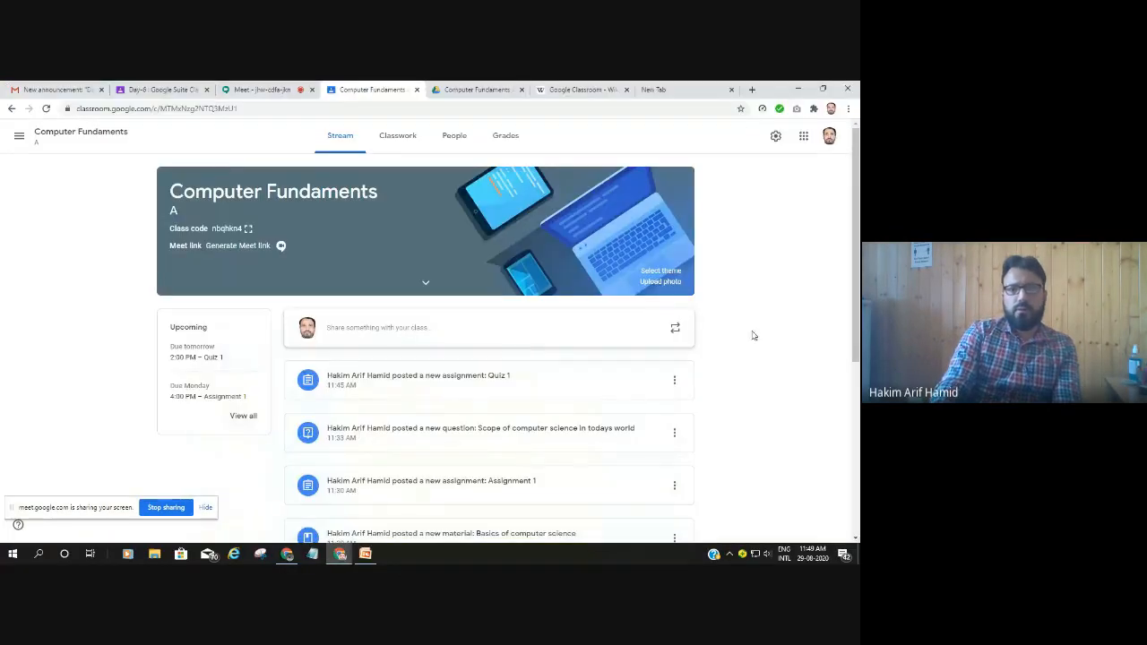
click(626, 90)
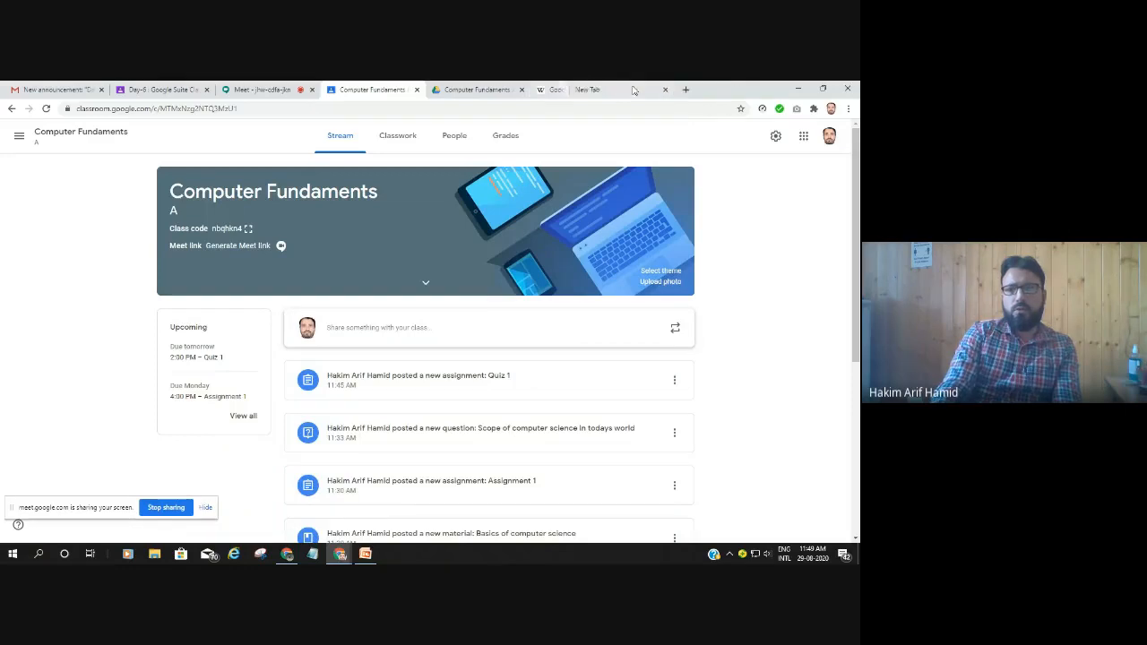
click(467, 92)
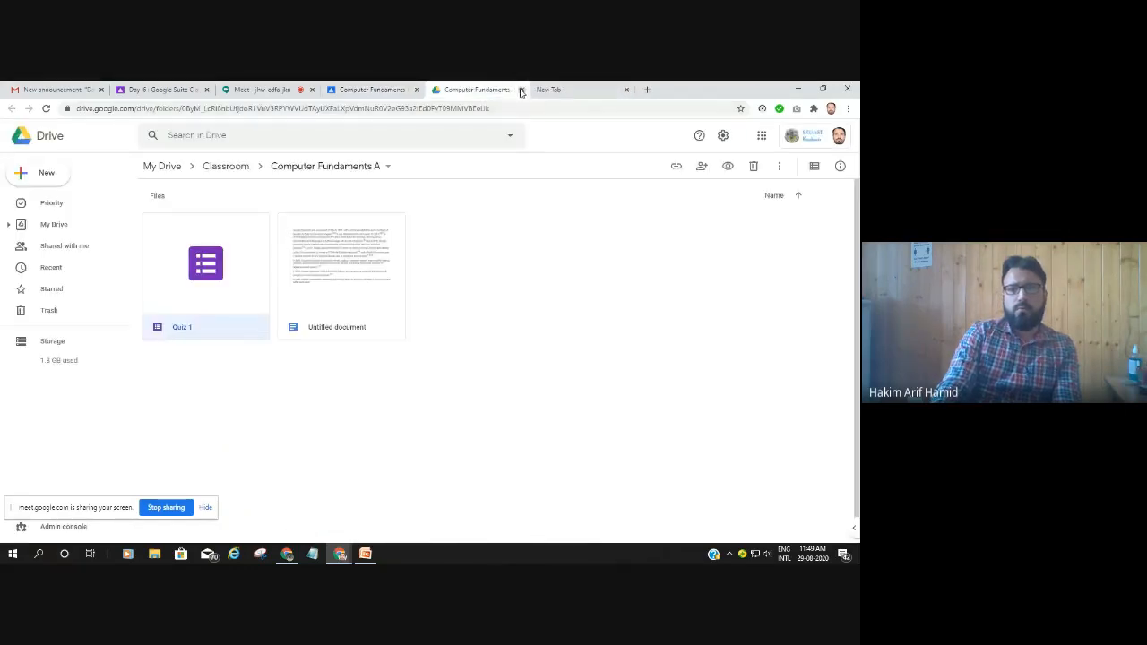
click(522, 89)
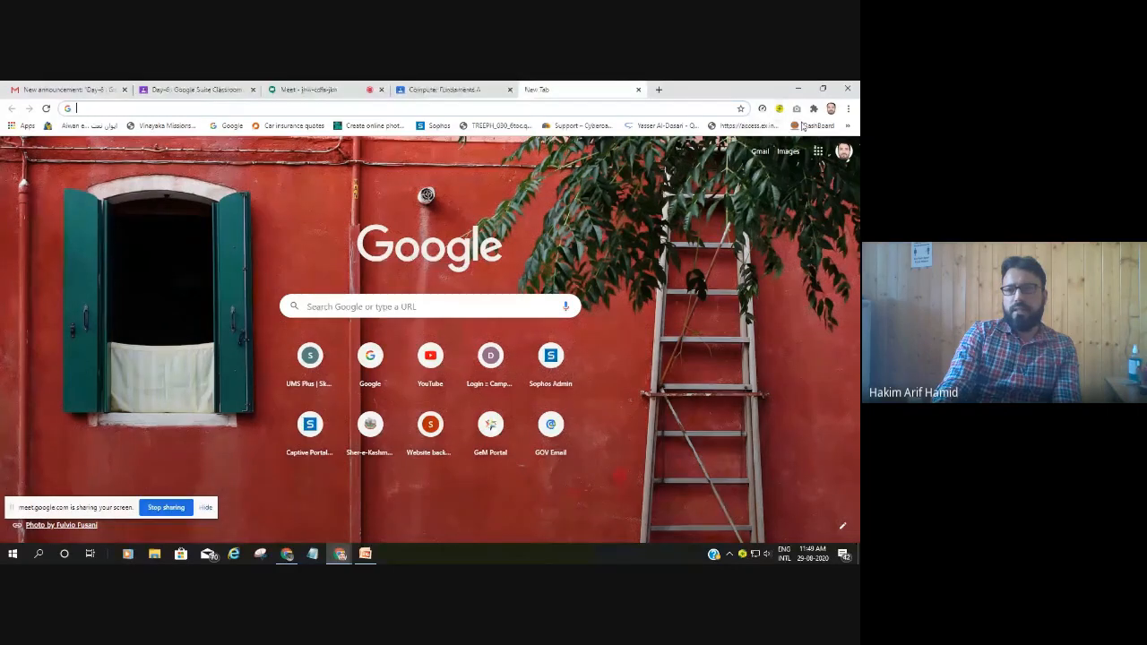
Look through the list of Google apps and open the Jamboard site at jamboard.google.com
click(818, 150)
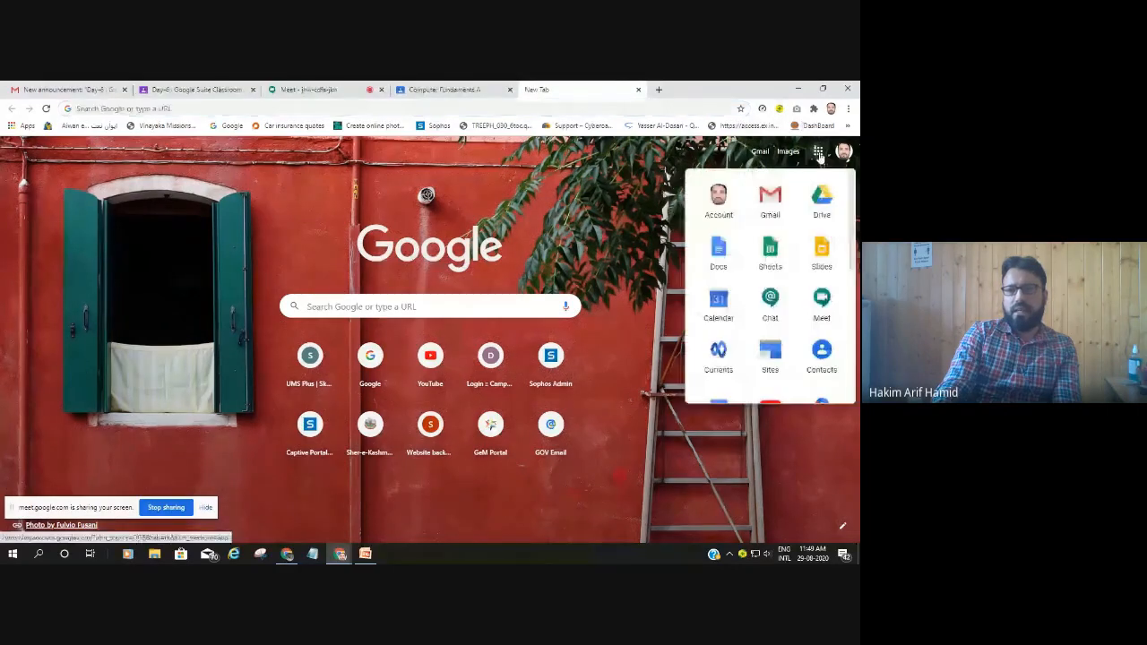
scroll(776, 334, down, 2)
scroll(776, 334, down, 1)
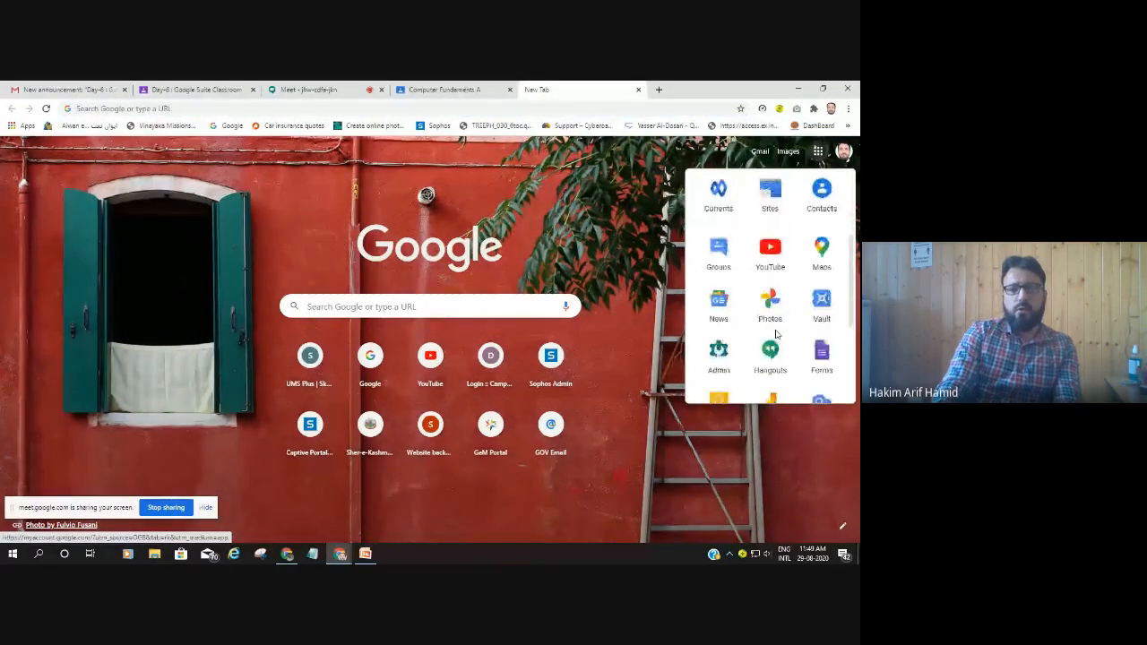
click(151, 107)
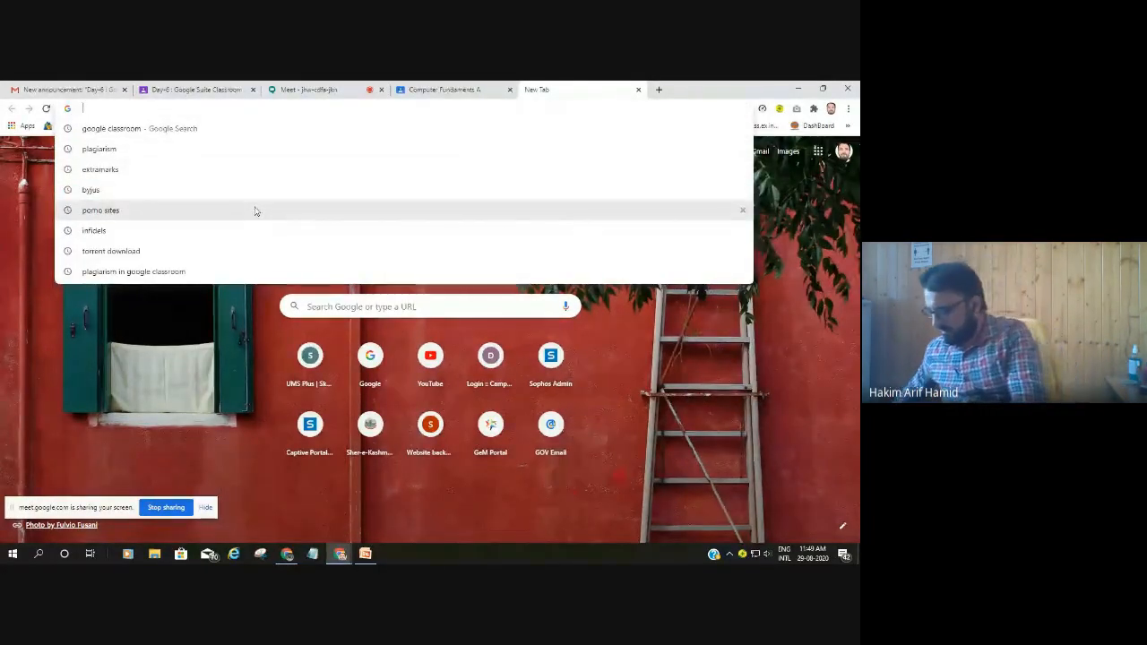
text(jamboard)
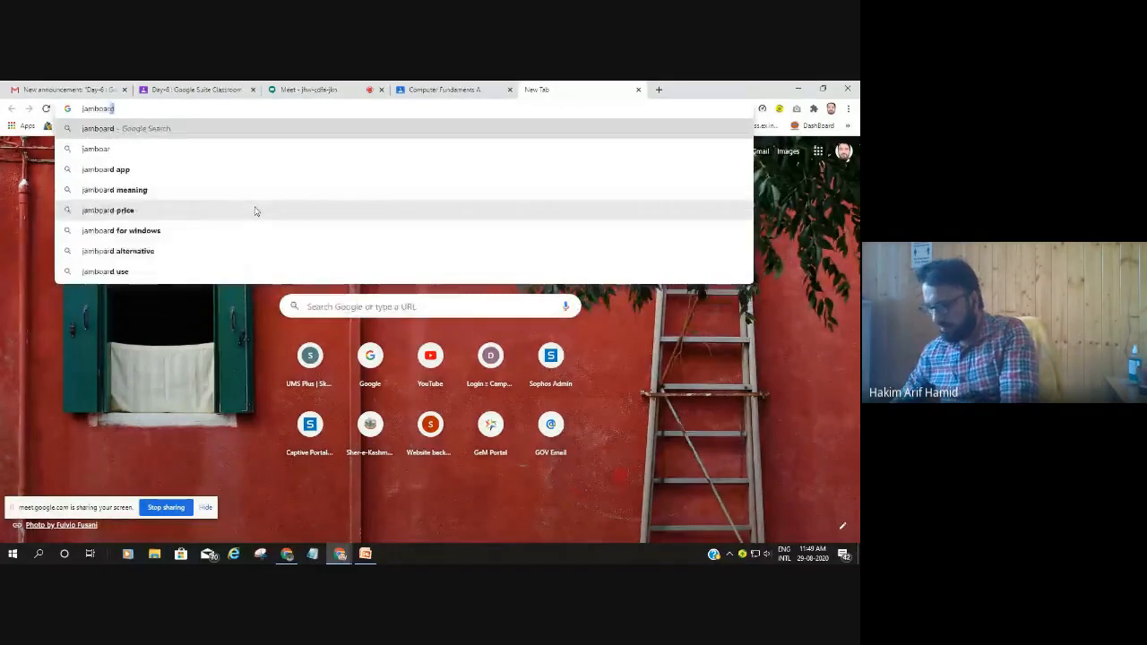
text(.google)
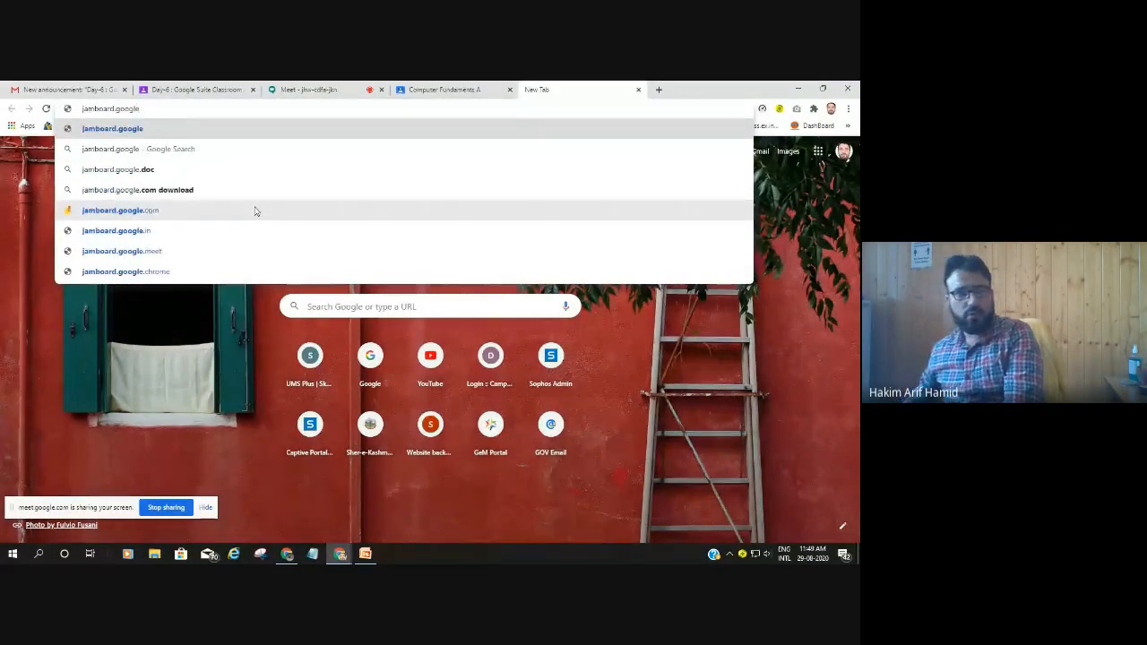
key(Down)
key(Down)
key(Down)
key(Down)
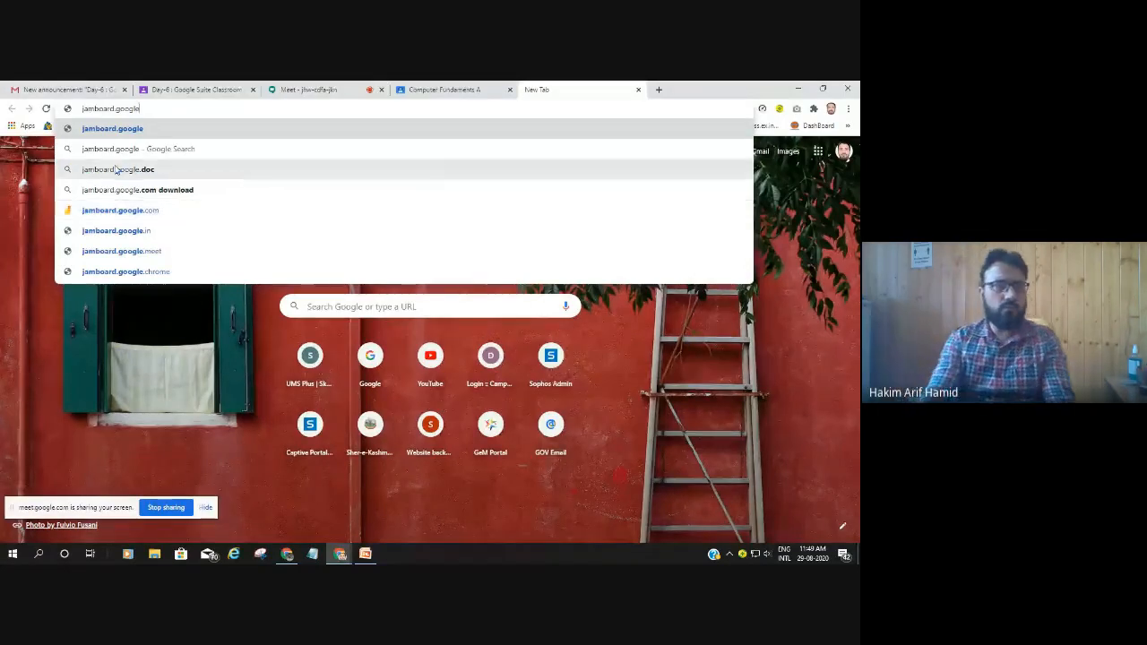
key(Return)
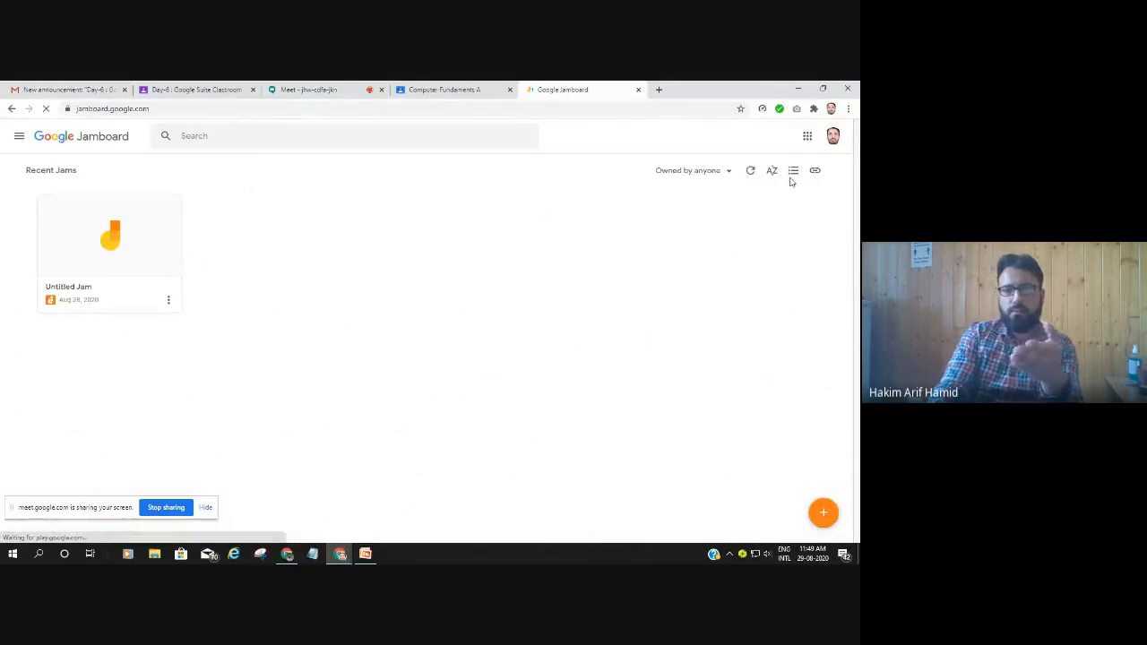
Show where Jamboard is listed among the Google apps and create a new jam
click(807, 136)
scroll(806, 286, down, 5)
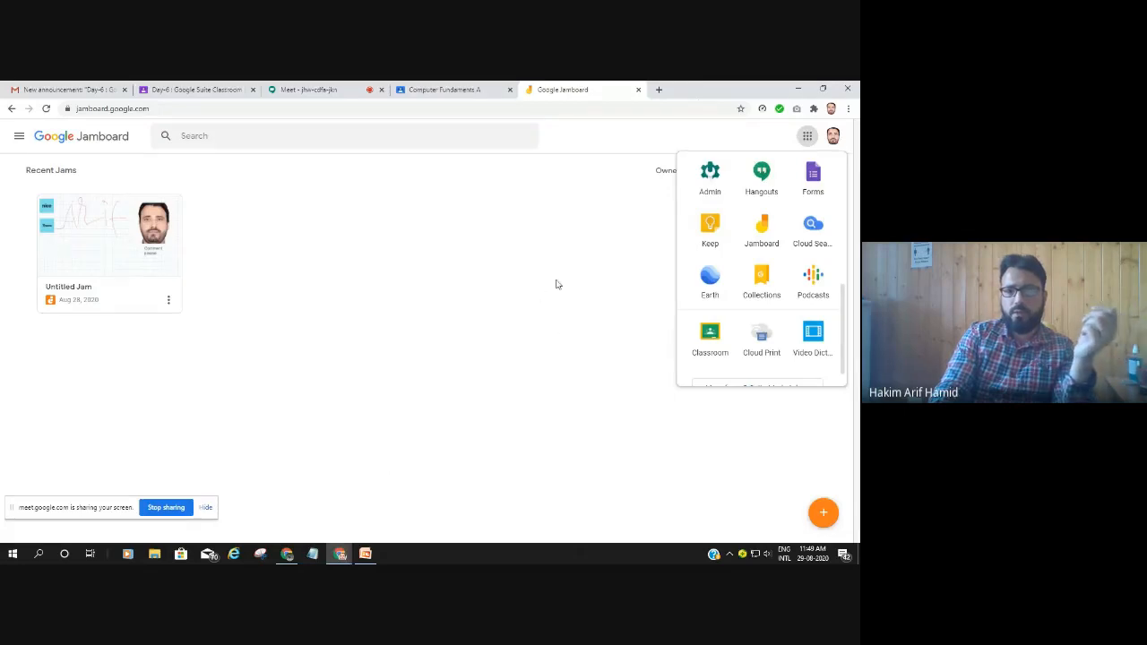
click(705, 458)
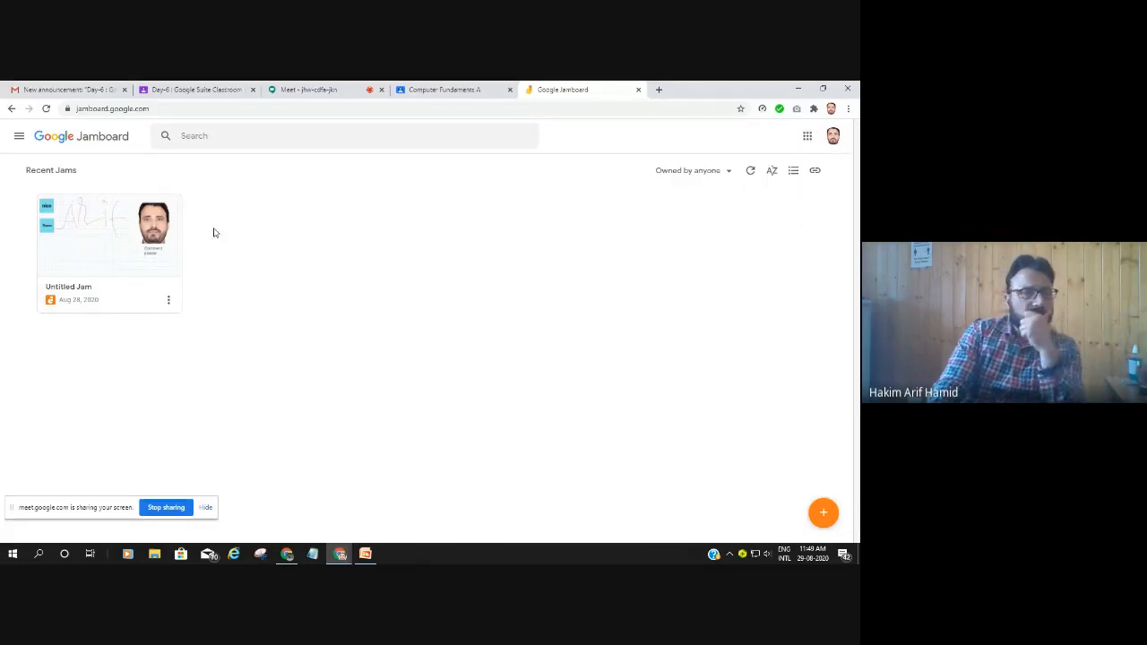
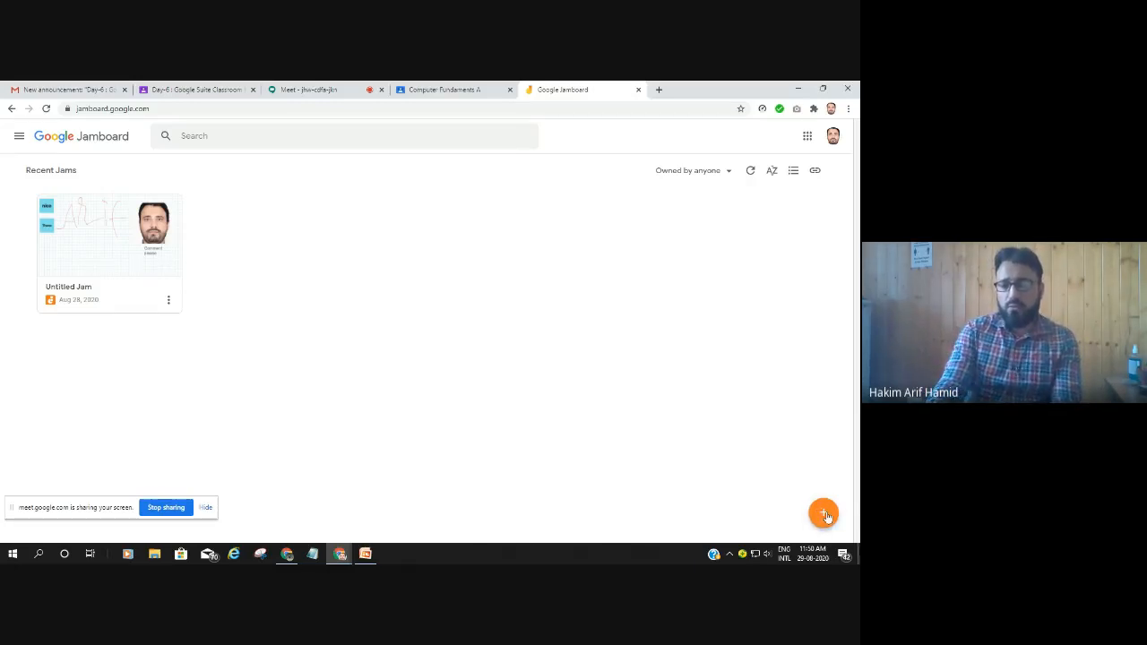
click(824, 515)
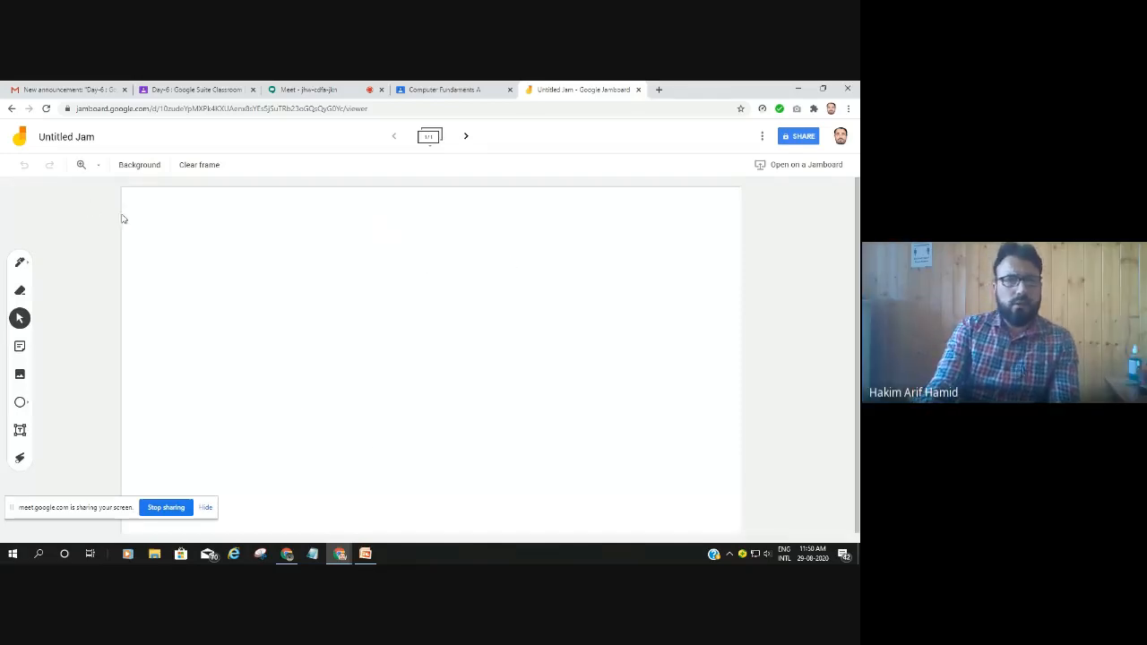
Try the dotted, lined, squares and gray grid backgrounds on the empty frame and restore the plain white one
click(136, 169)
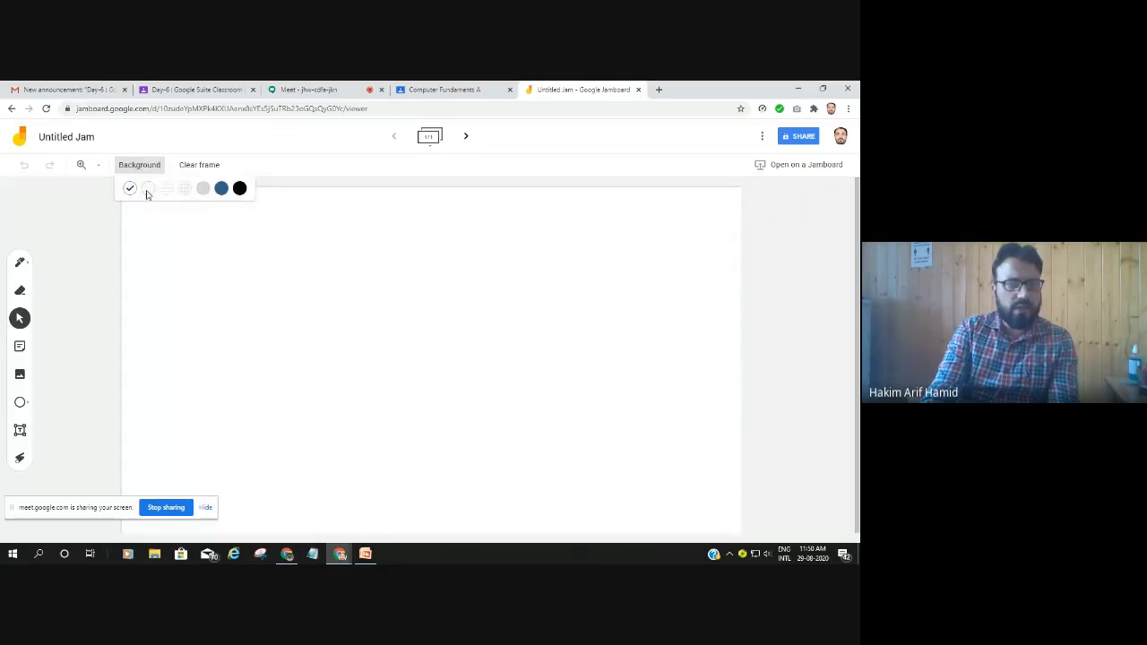
click(147, 190)
click(146, 164)
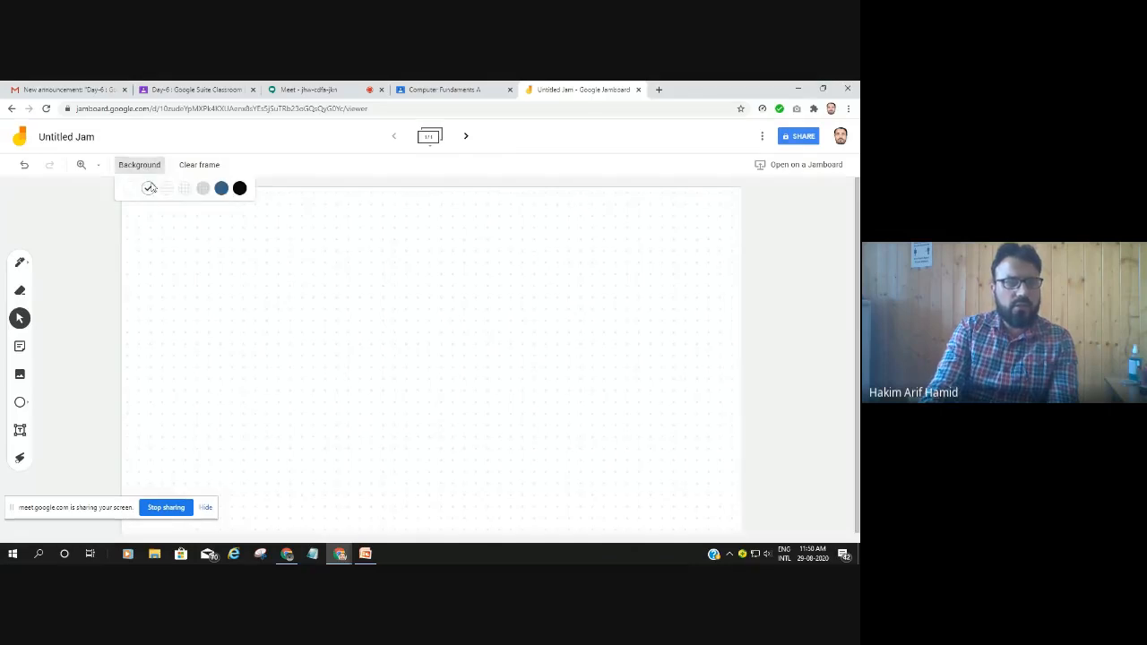
click(169, 191)
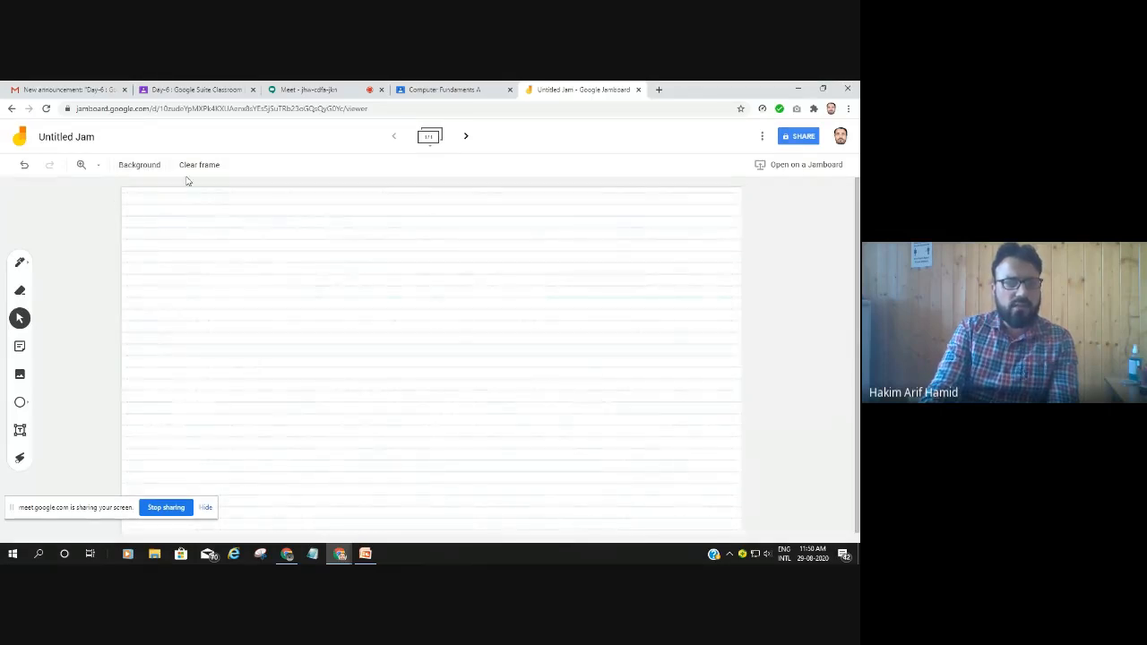
click(139, 166)
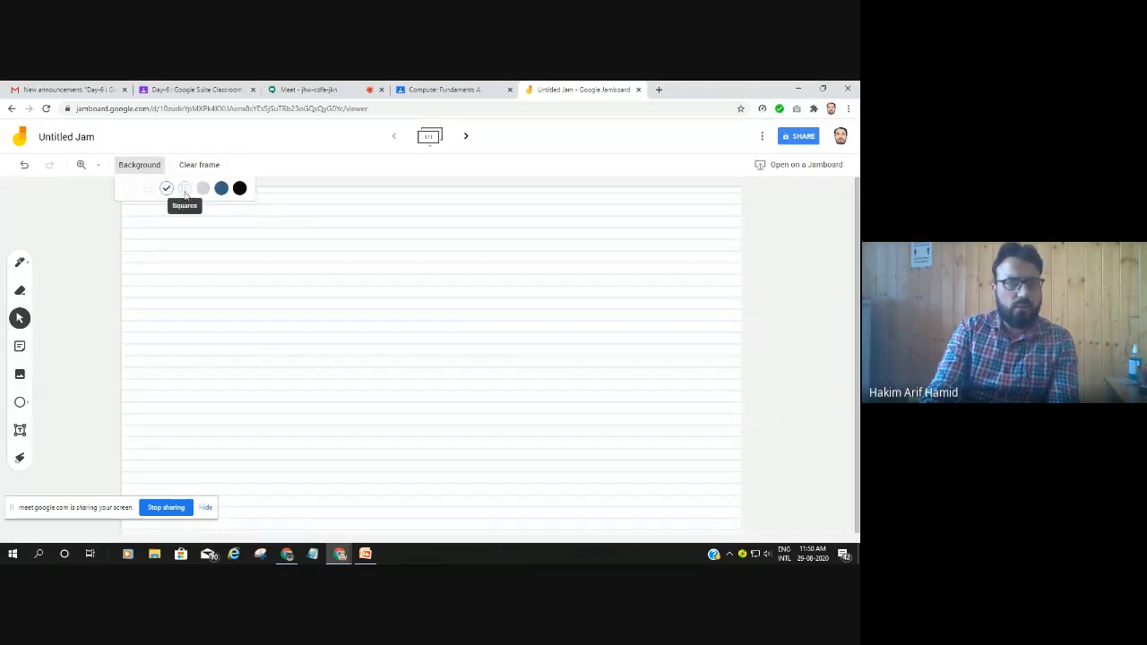
click(184, 192)
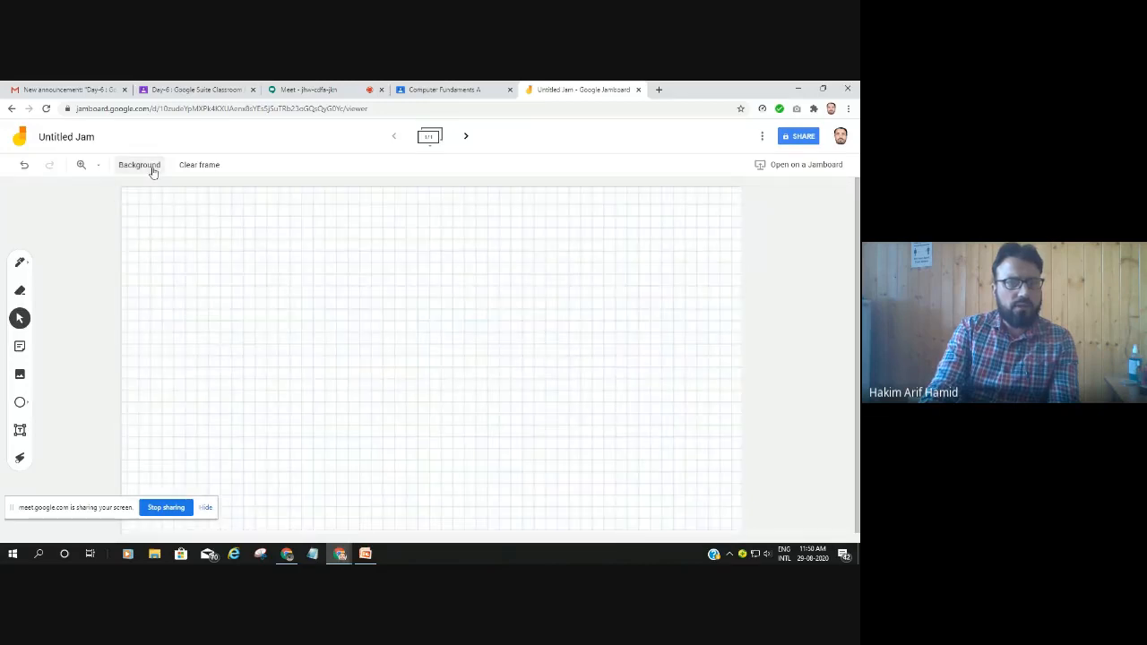
click(151, 169)
click(203, 188)
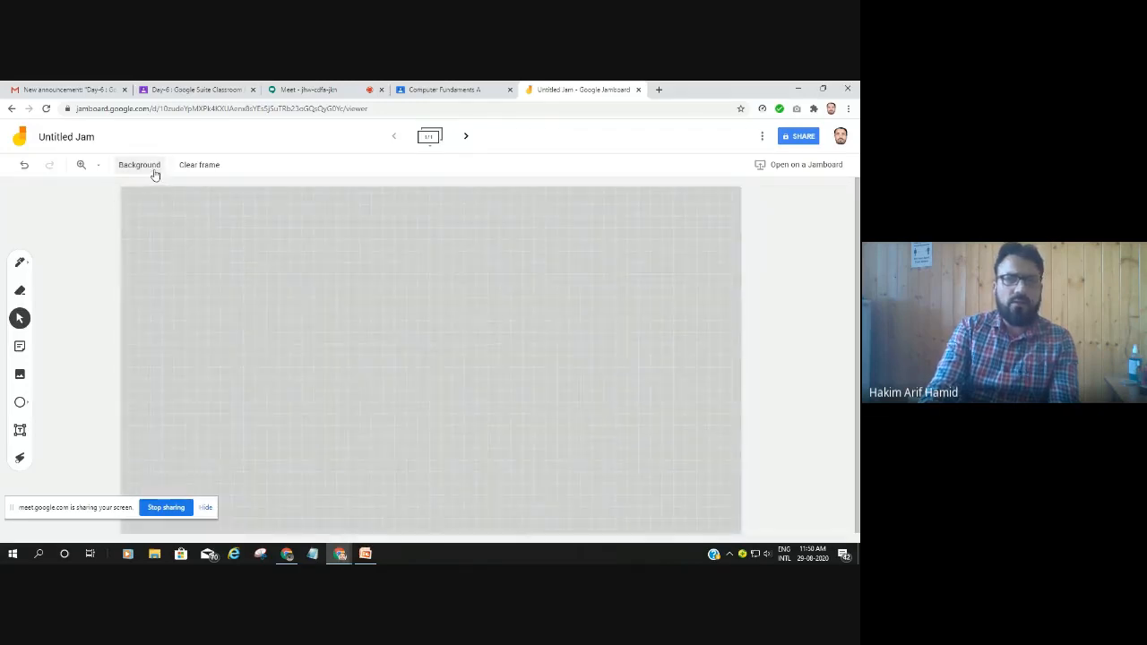
click(151, 170)
click(130, 191)
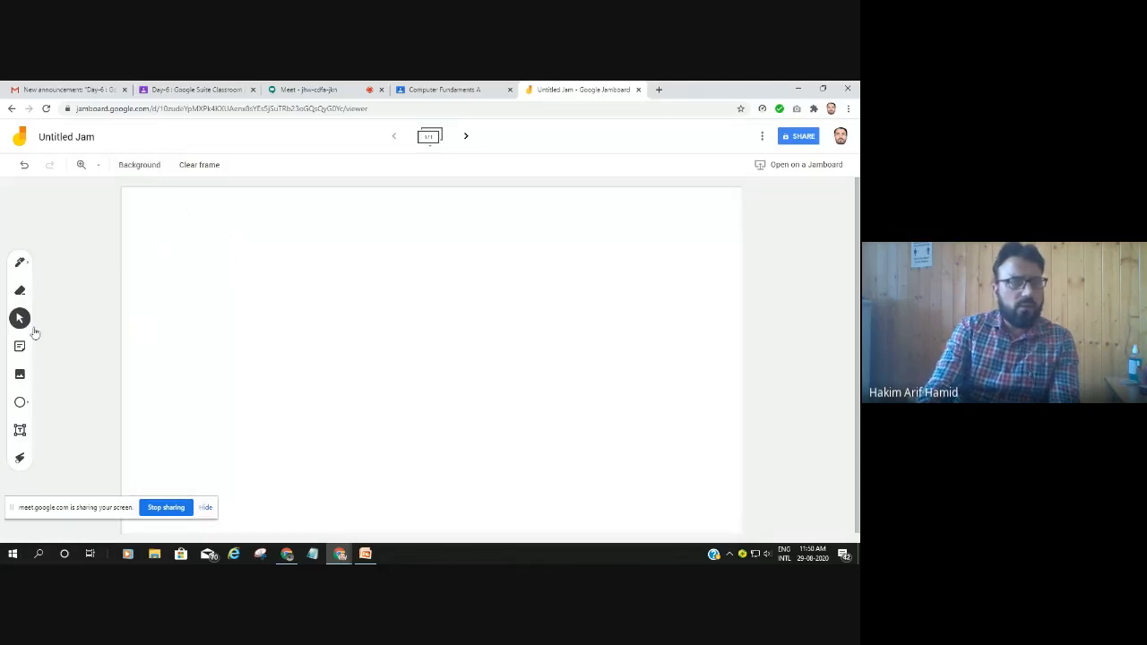
Handwrite "Our Jam class" across the upper part of the frame with the blue marker
click(20, 263)
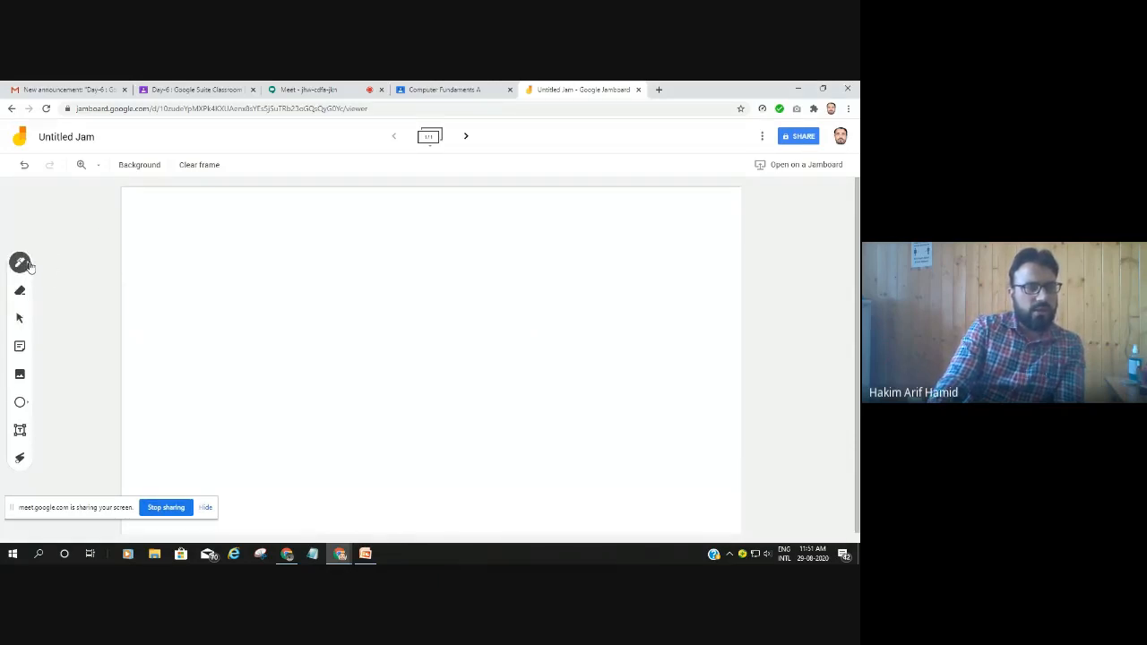
click(28, 264)
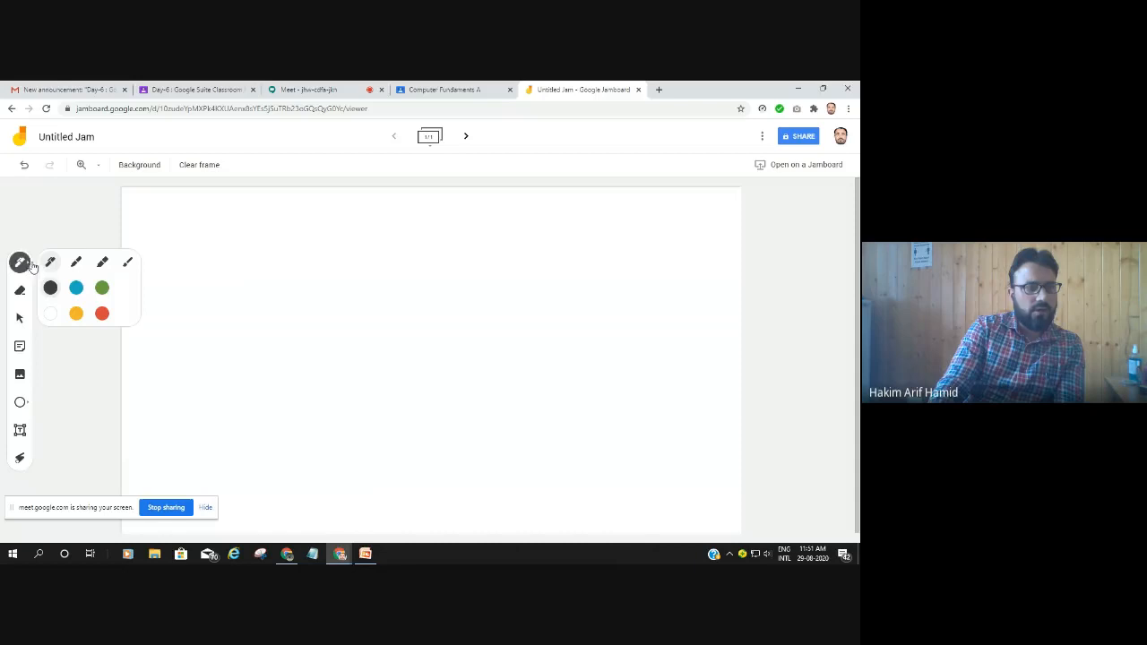
click(76, 263)
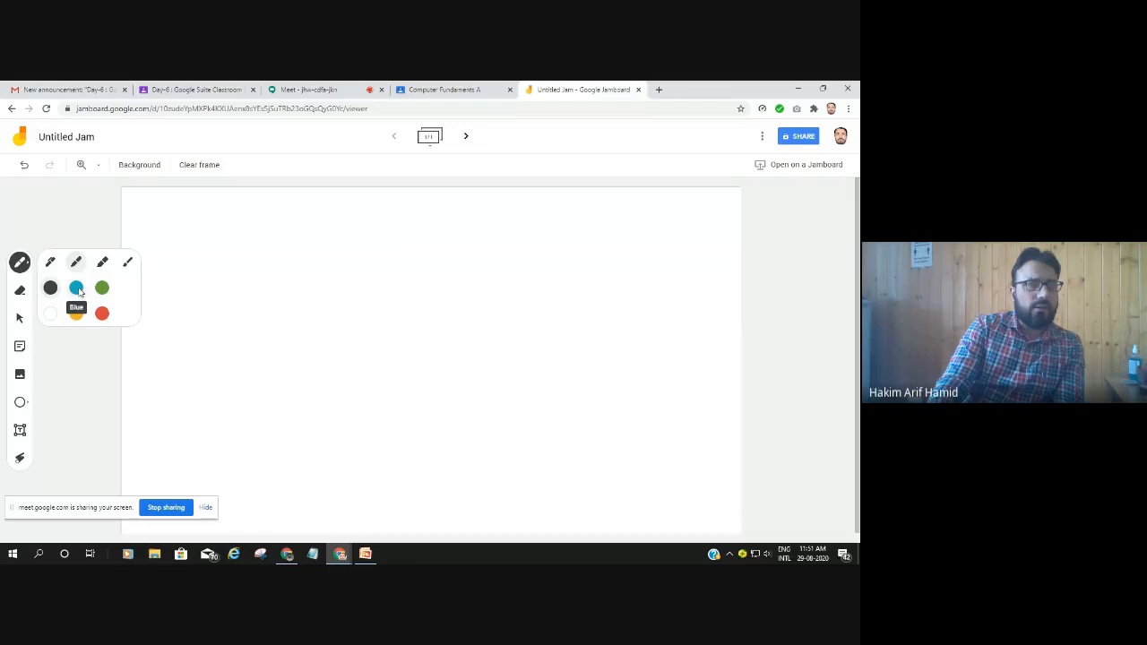
click(79, 291)
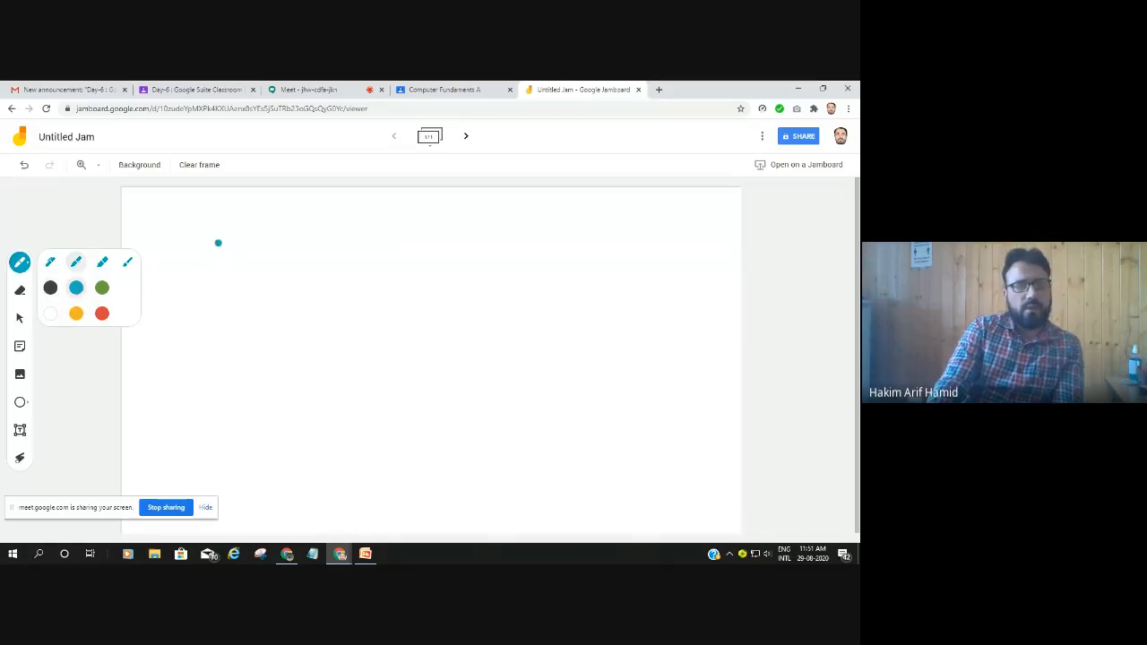
mouse_move(218, 243)
mouse_down()
mouse_move(228, 221)
mouse_move(215, 231)
mouse_move(298, 265)
mouse_move(336, 240)
mouse_move(375, 281)
mouse_up()
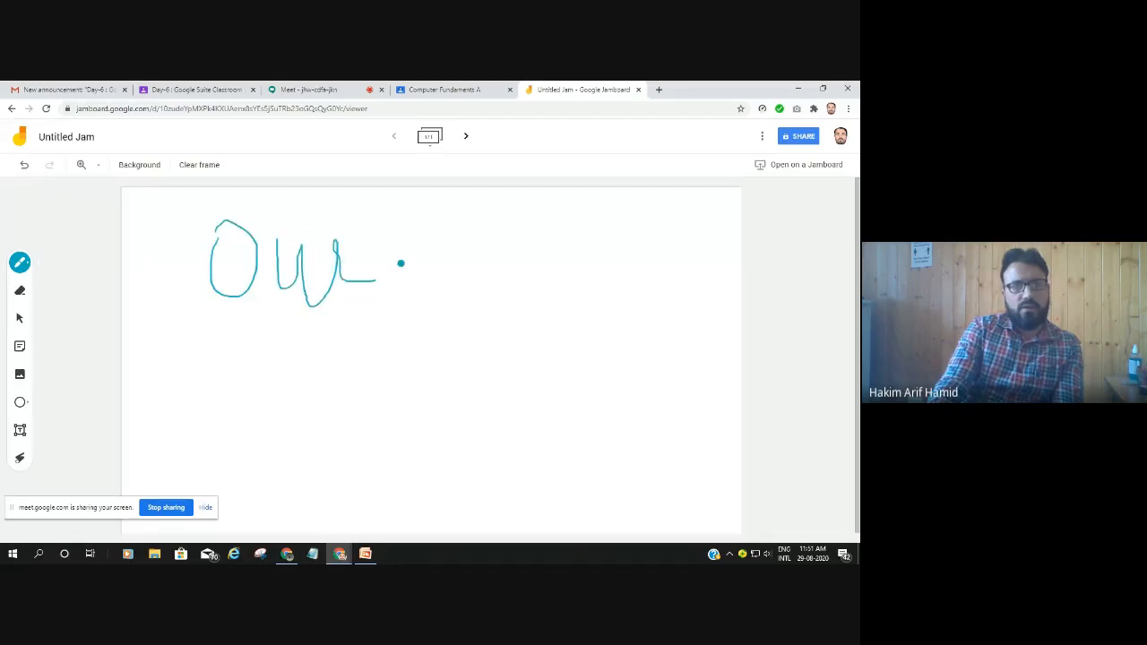
mouse_move(392, 235)
mouse_down()
mouse_move(404, 302)
mouse_move(466, 259)
mouse_move(544, 259)
mouse_up()
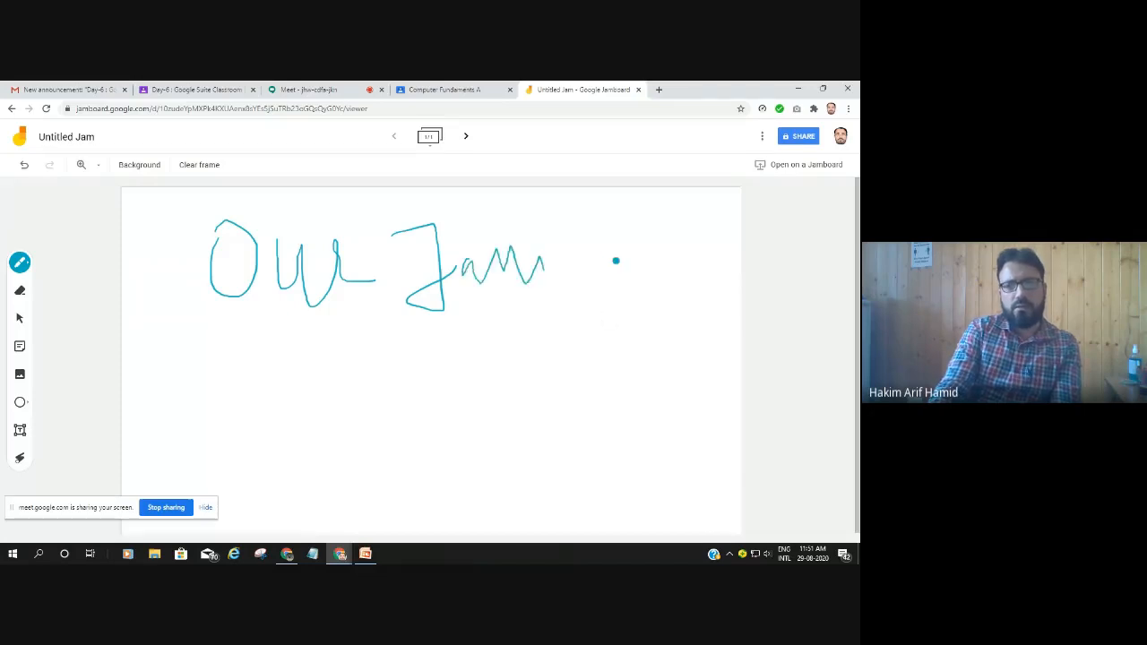
mouse_move(616, 262)
mouse_down()
mouse_move(629, 314)
mouse_move(667, 301)
mouse_move(736, 306)
mouse_up()
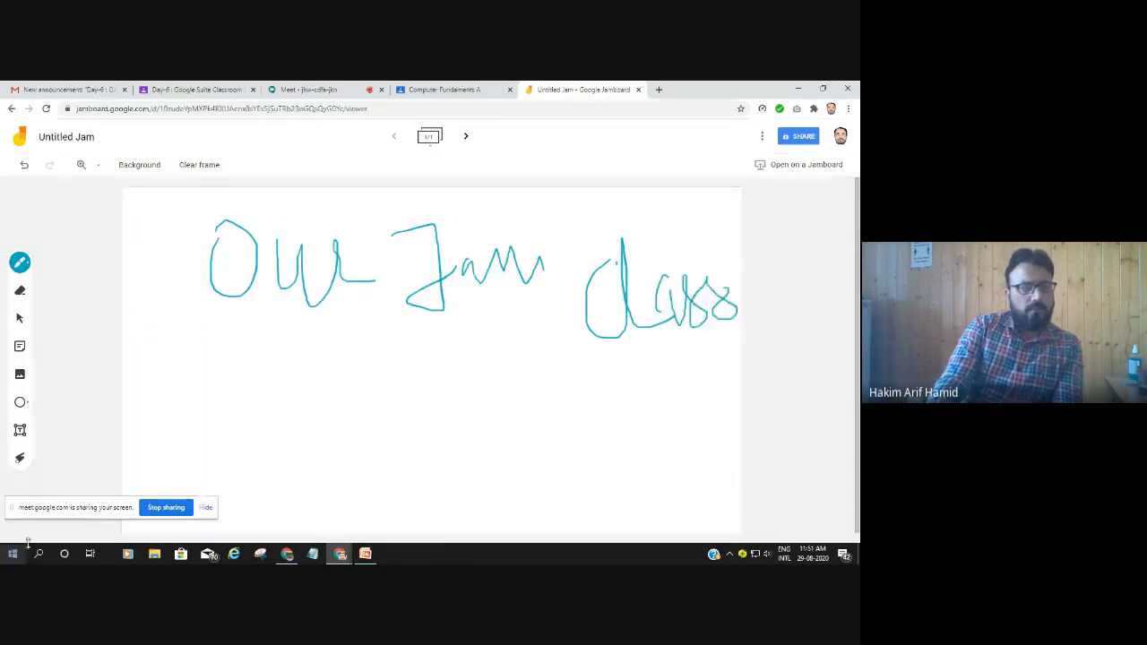
Erase the final "s" of the handwritten word "class" on the frame
click(20, 292)
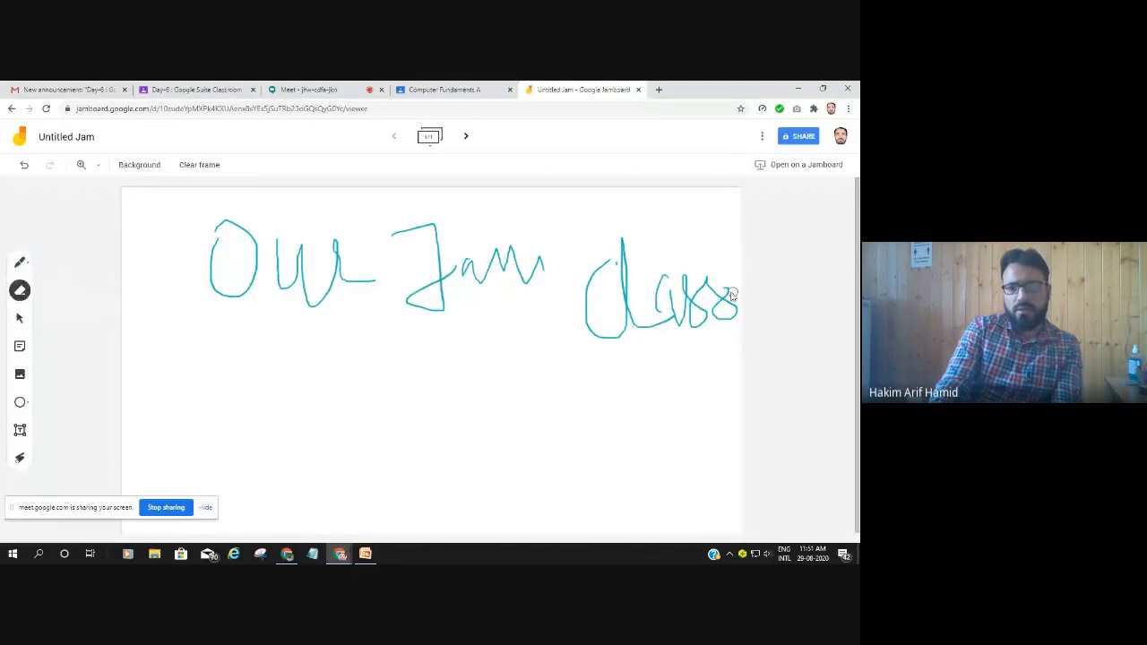
mouse_move(731, 294)
mouse_down()
mouse_move(719, 308)
mouse_move(701, 281)
mouse_up()
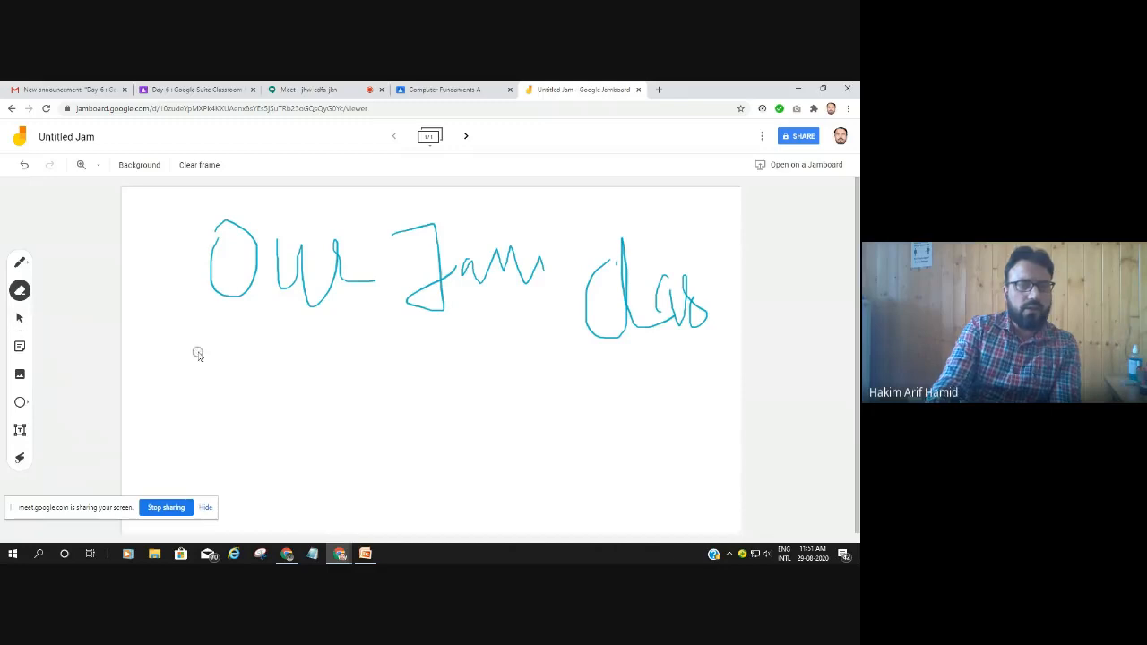
Add a yellow sticky note reading "Have you submitted your assigments." and place it below the handwriting near the frame's left edge
click(20, 347)
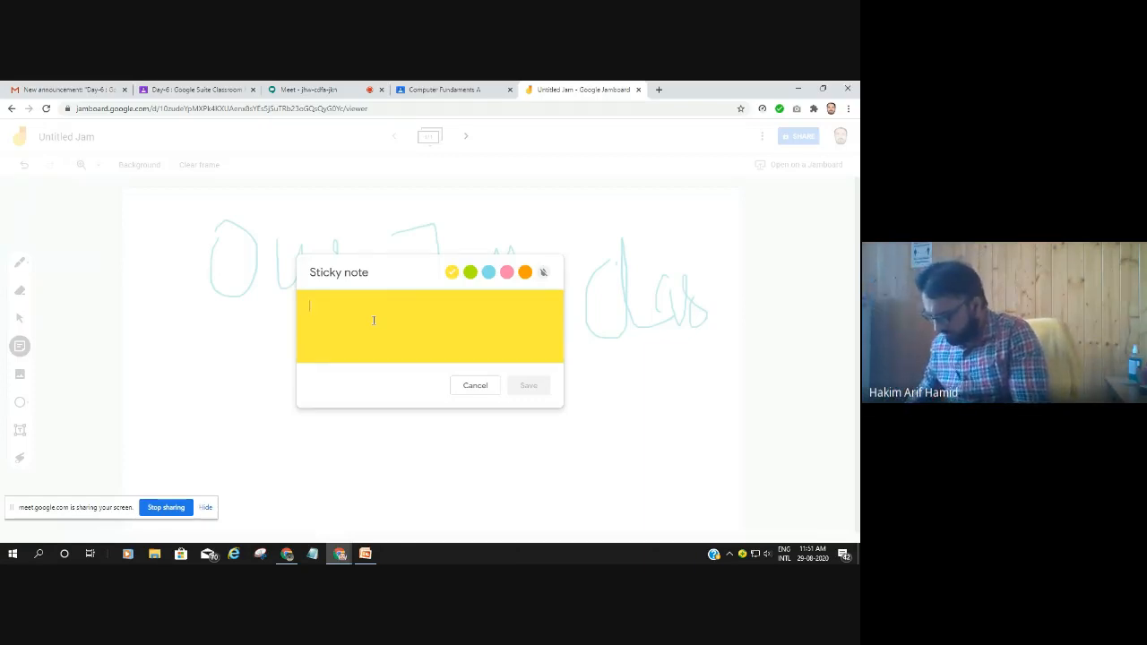
text(Have)
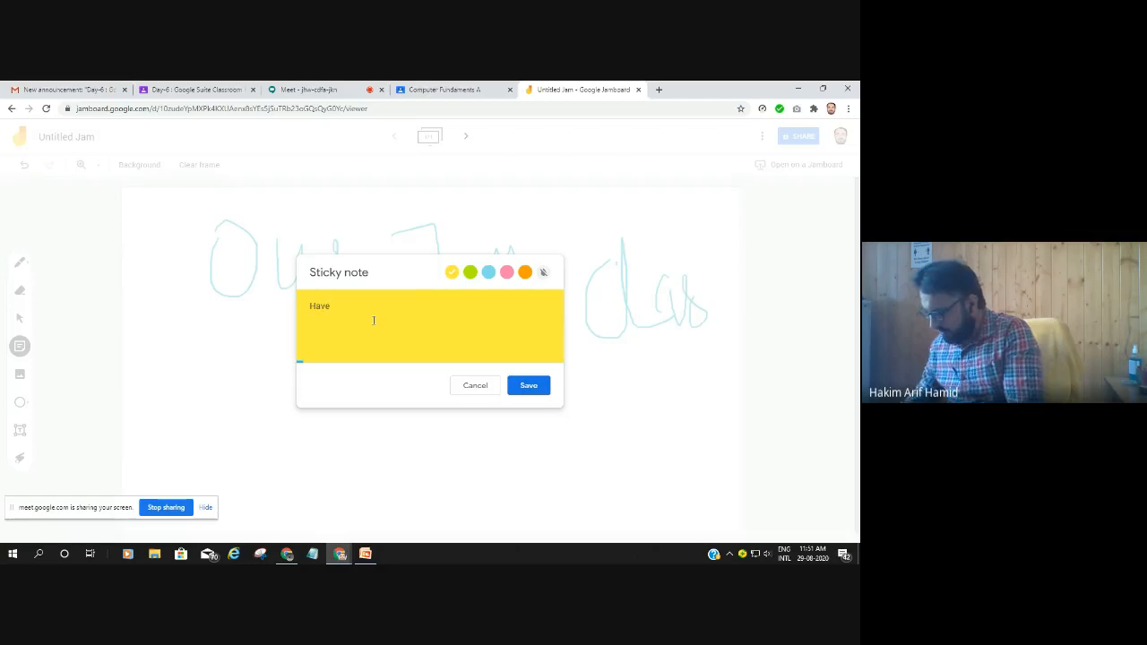
text( you su)
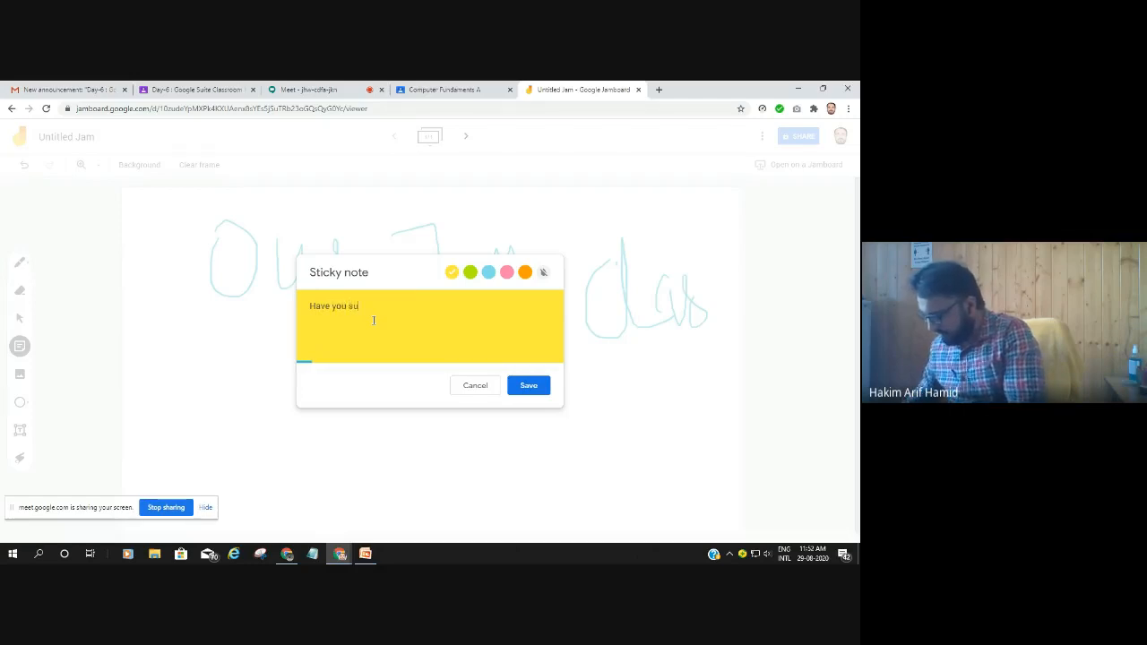
text(bmitted )
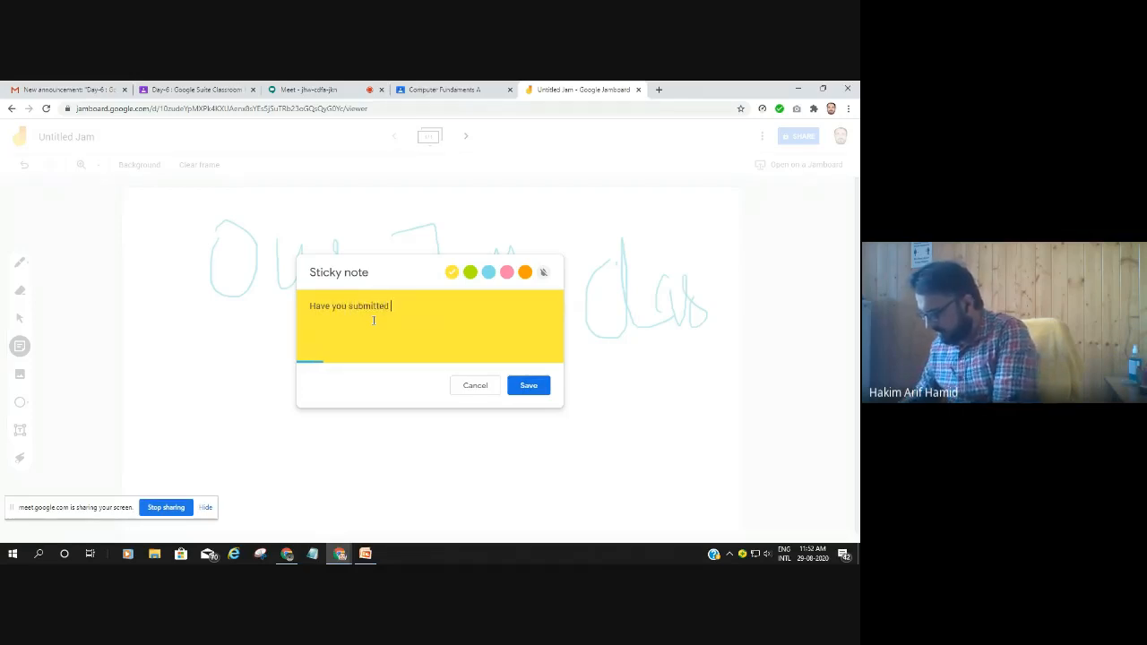
text(your ass)
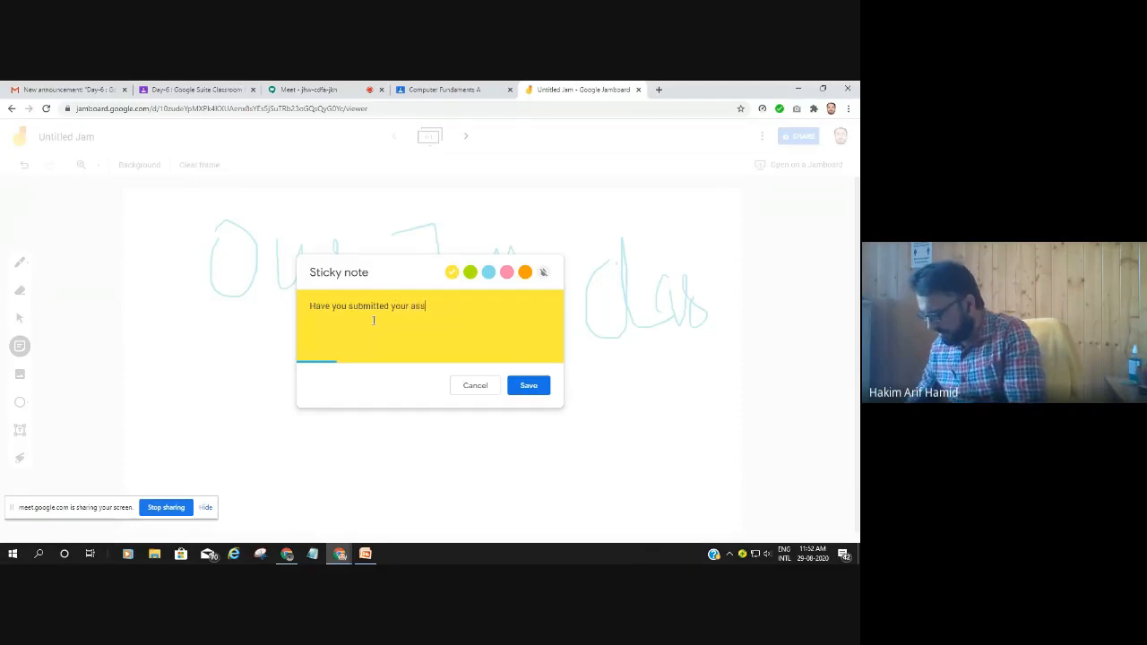
text(igments.)
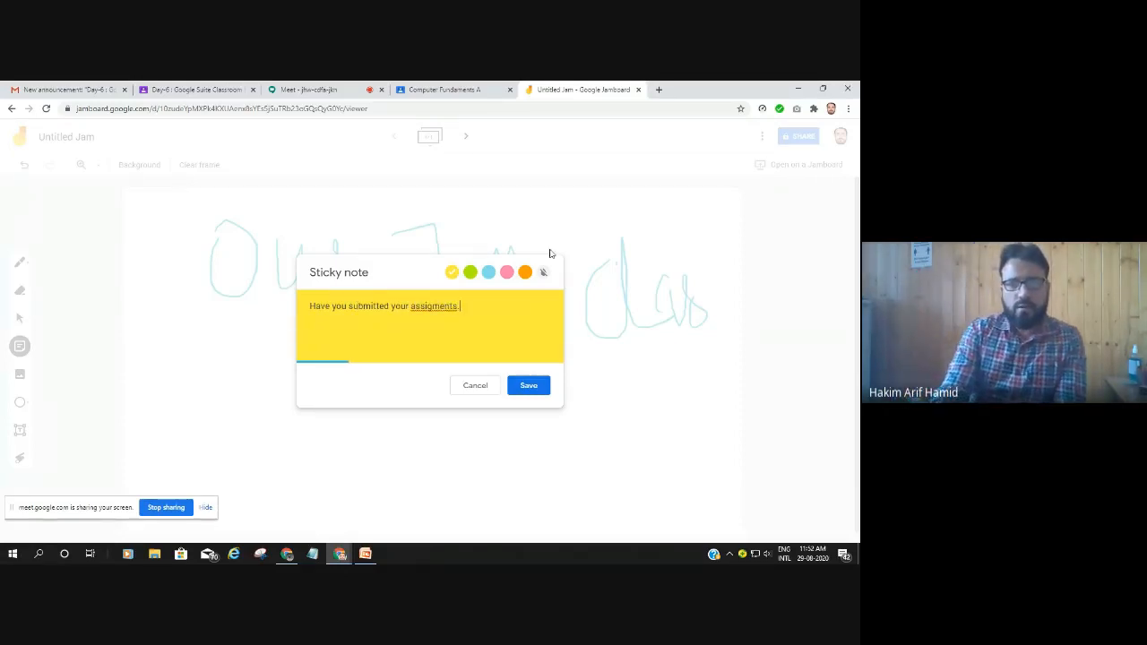
click(531, 392)
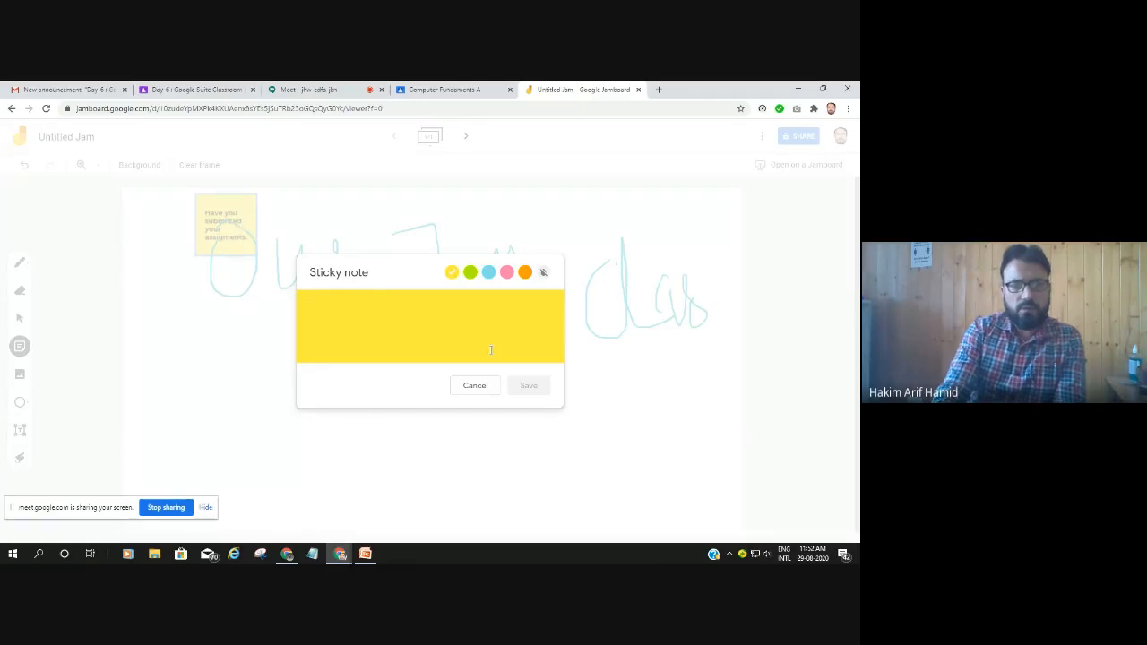
click(482, 389)
drag(241, 208, 174, 313)
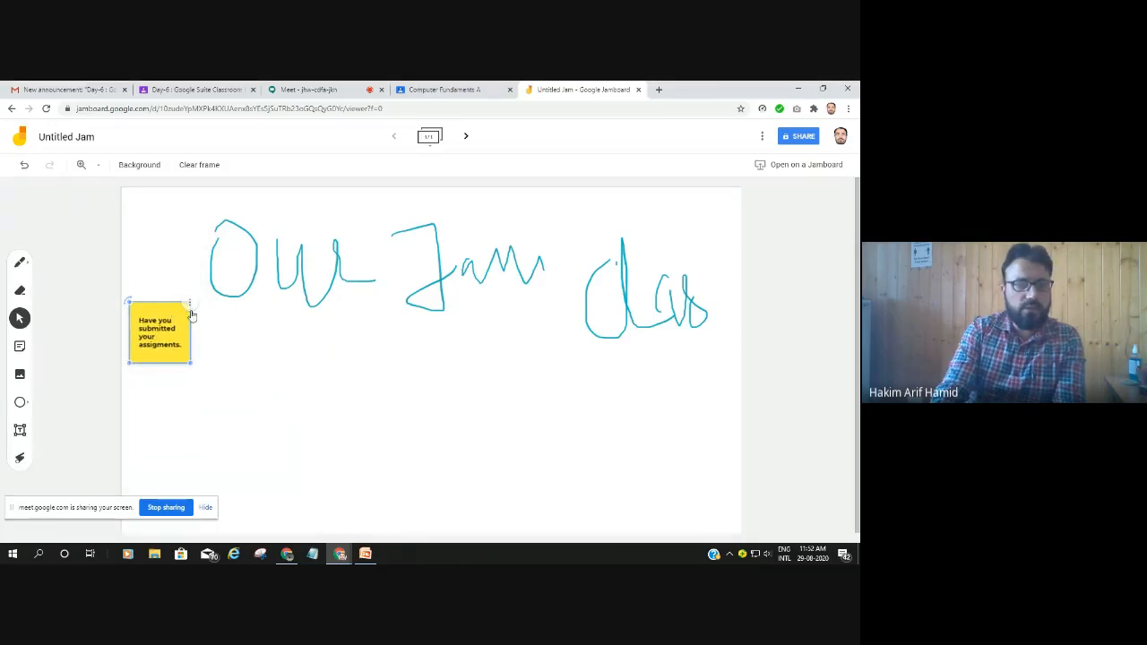
click(148, 271)
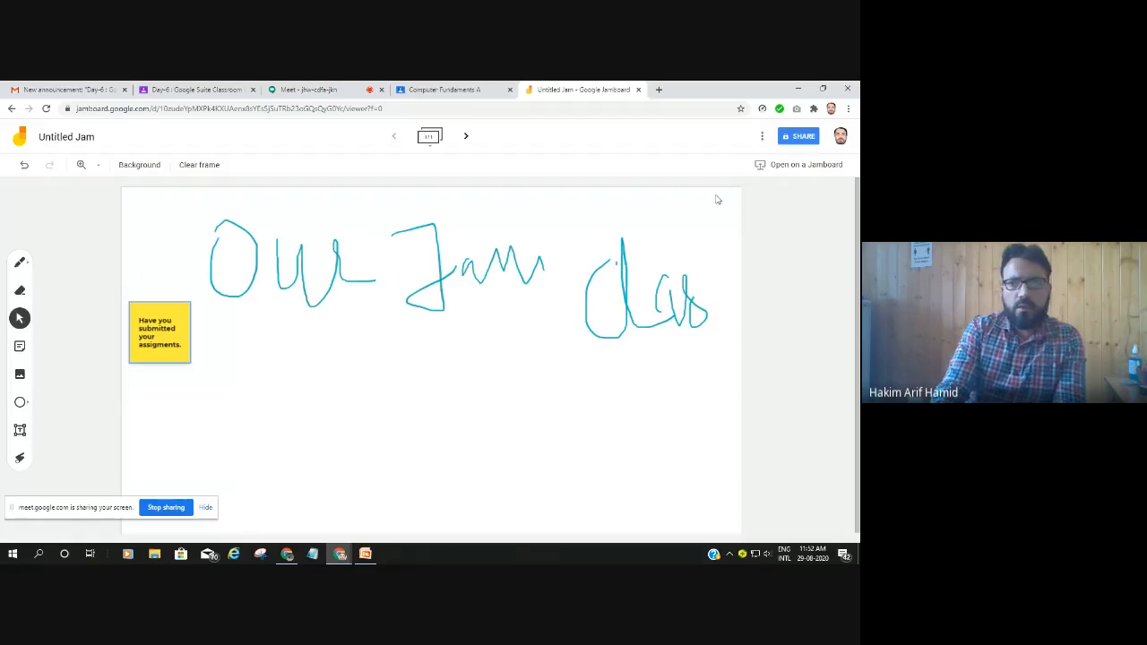
Add a colleague's e-mail as a person to share the jam with, try the Viewer role and set the role to Editor
click(800, 137)
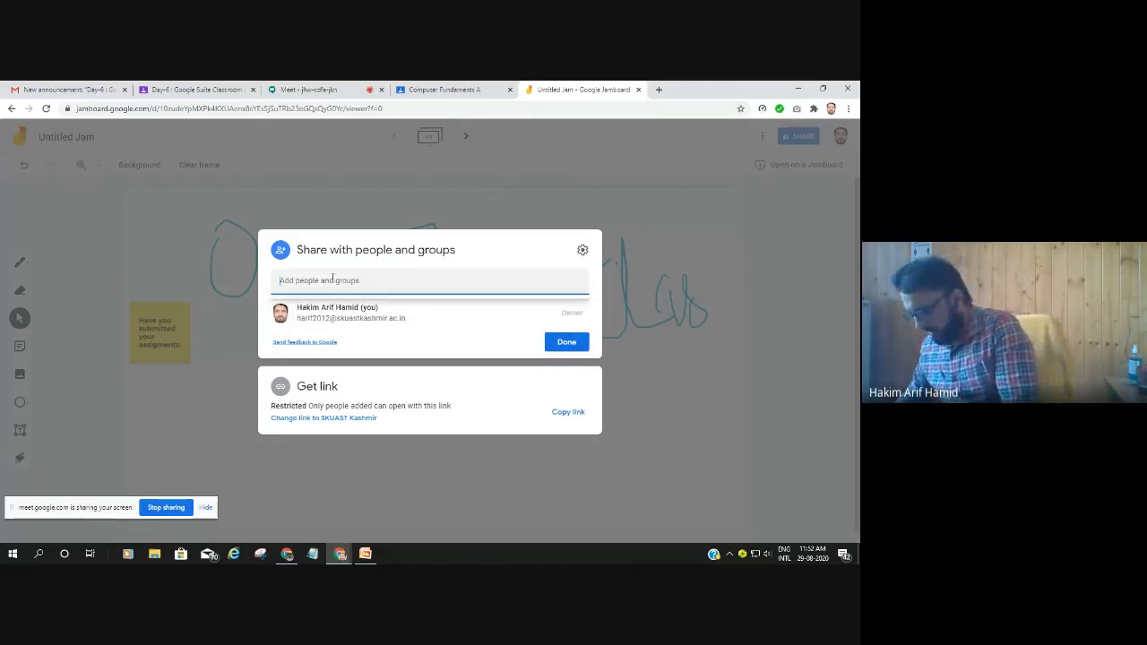
text(zubair)
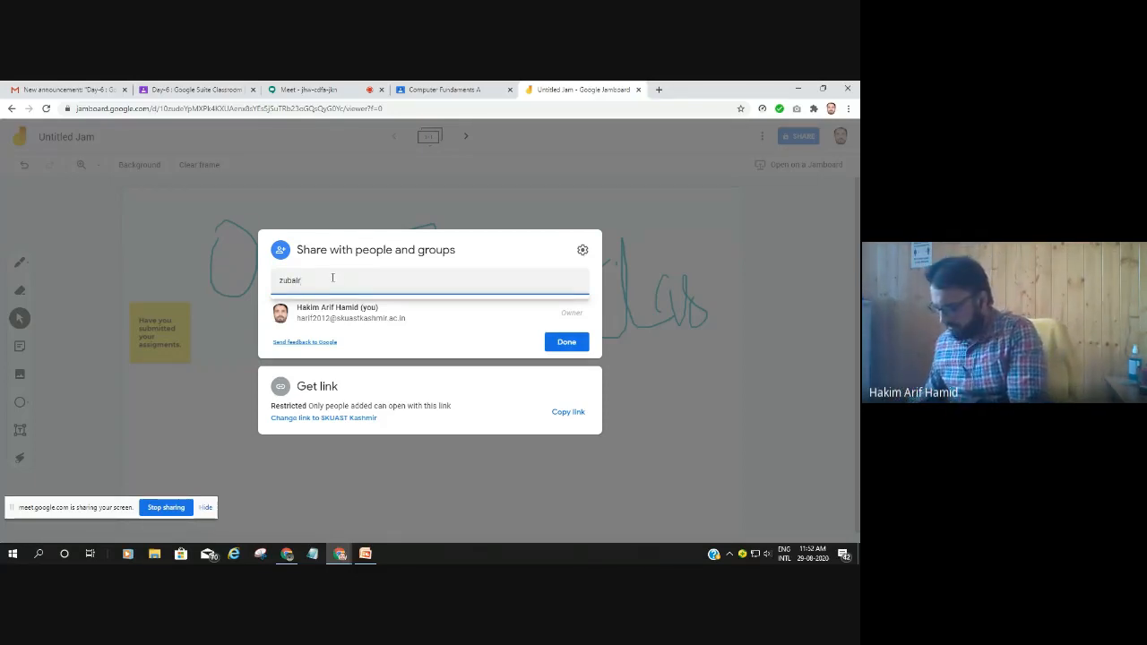
text(m)
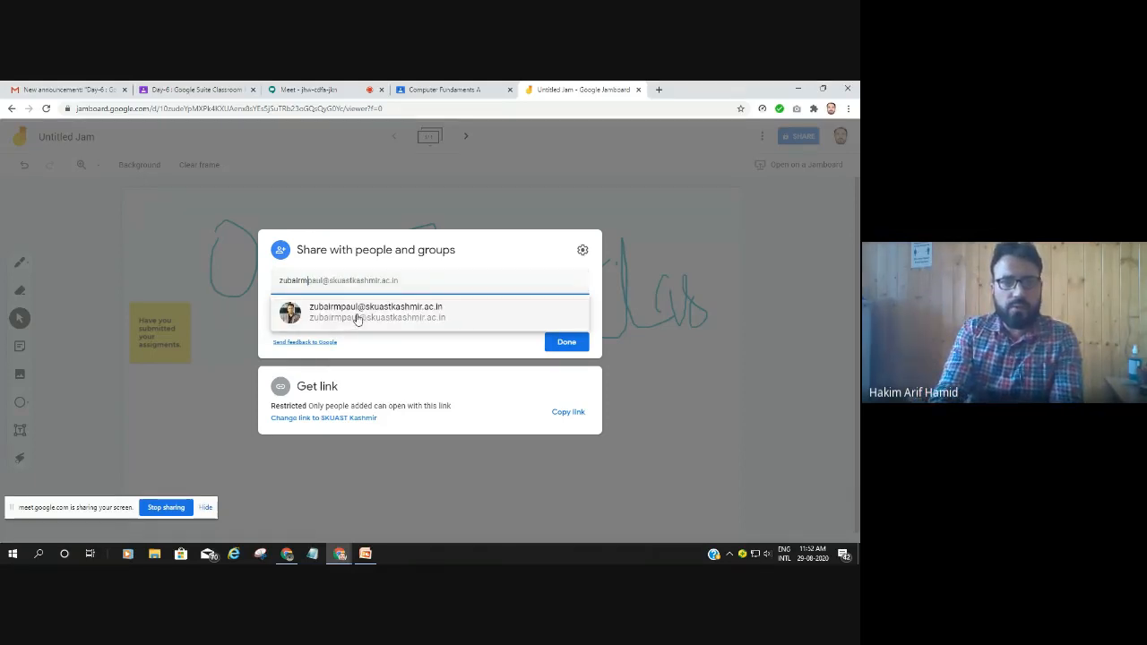
click(357, 313)
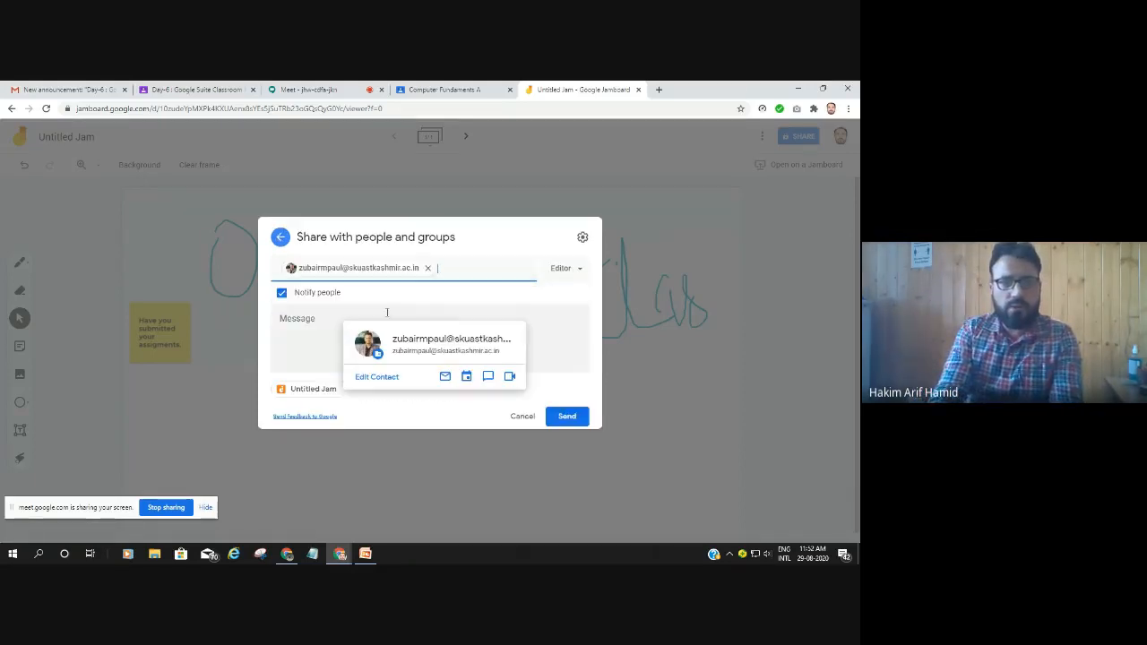
click(578, 274)
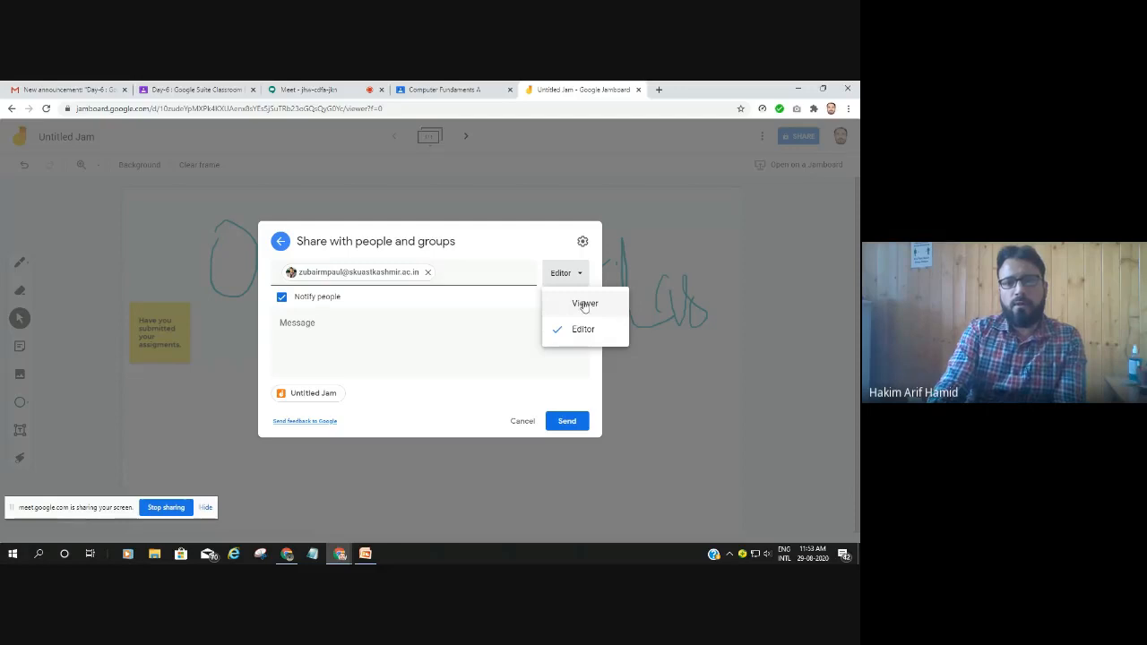
click(584, 305)
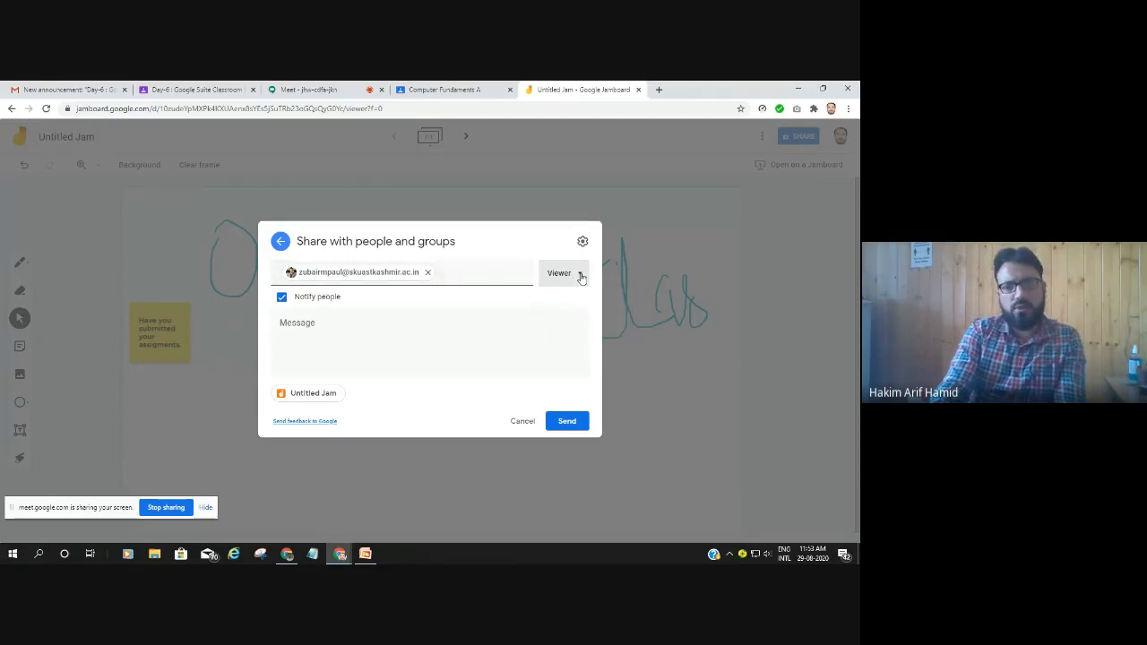
click(579, 274)
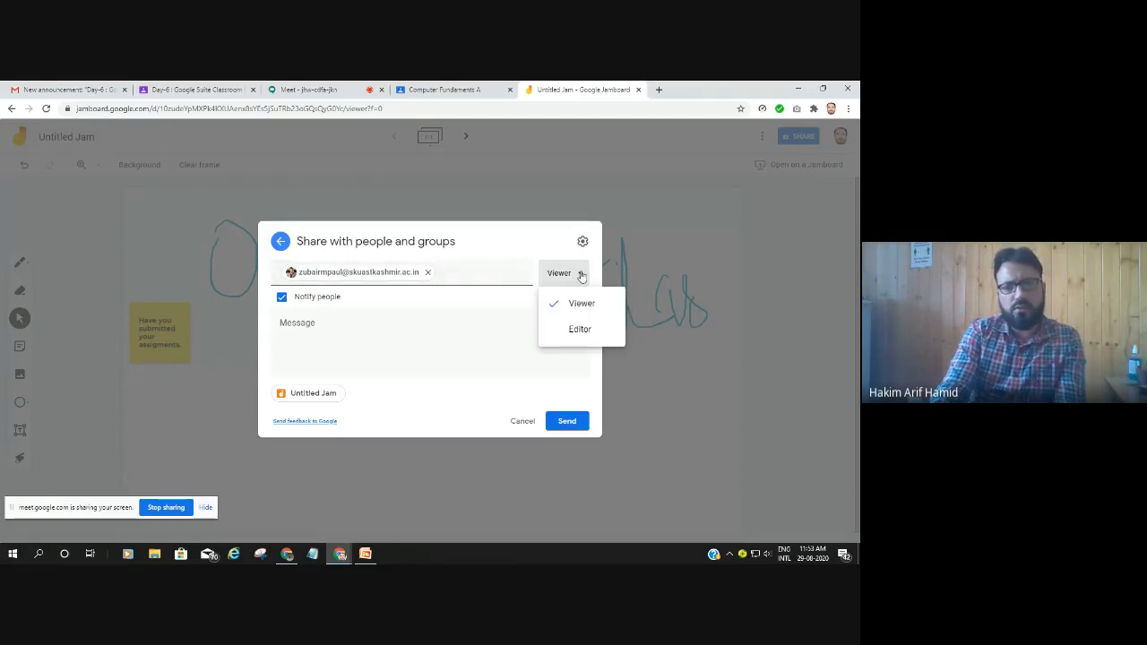
click(578, 330)
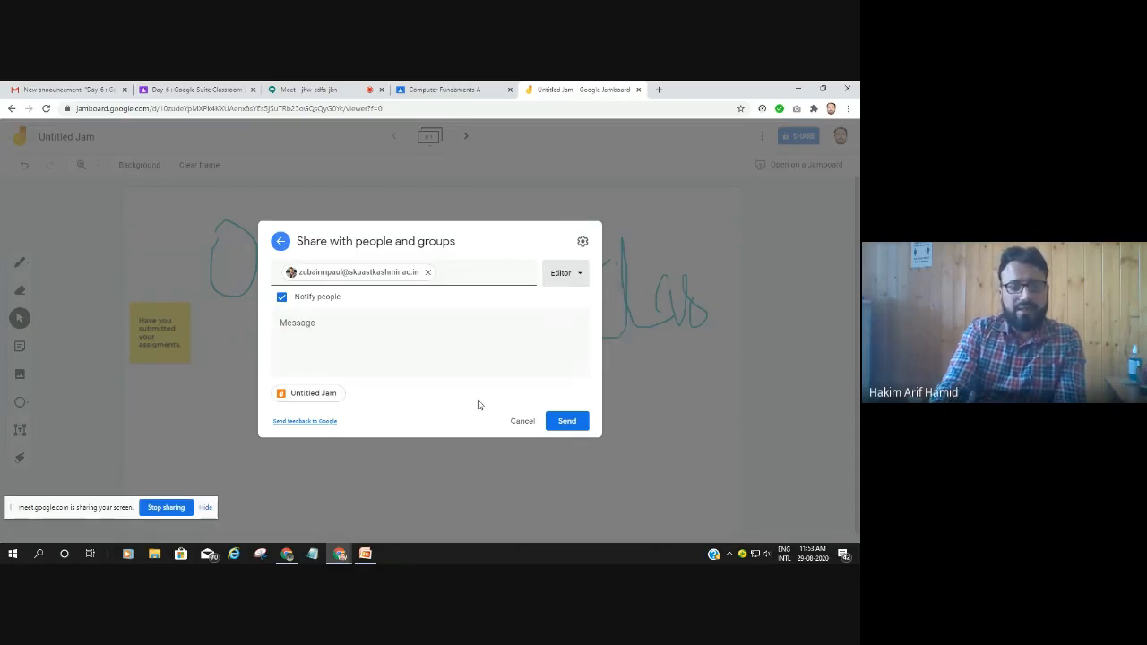
Include the message "Say something" and send the sharing invitation to the colleague
click(339, 334)
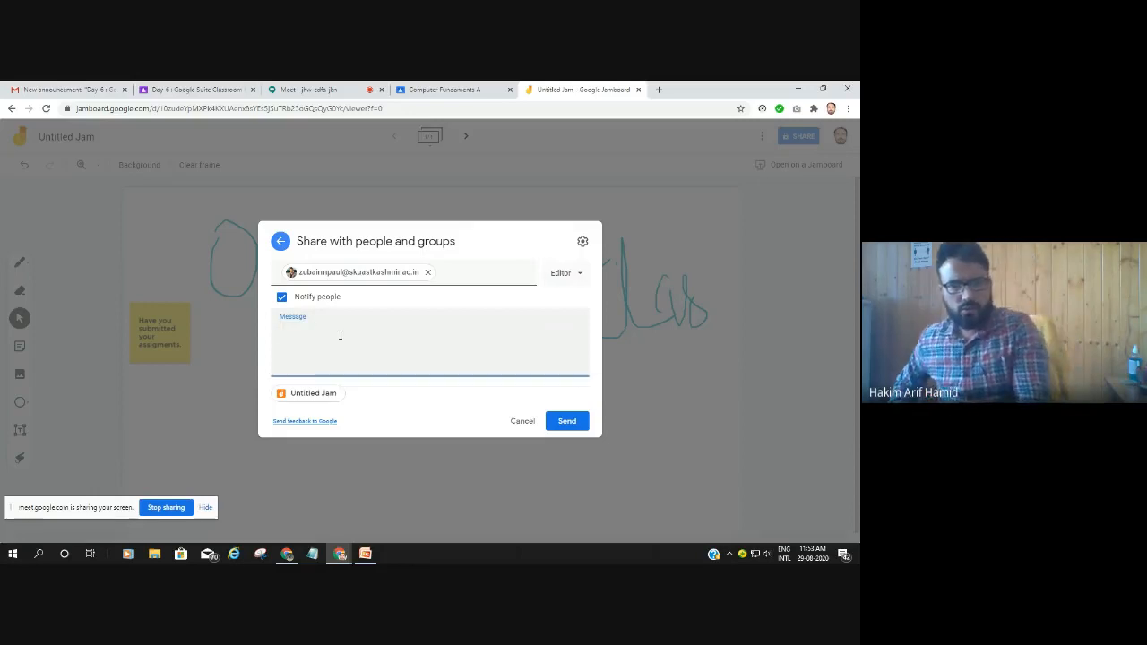
text(Say)
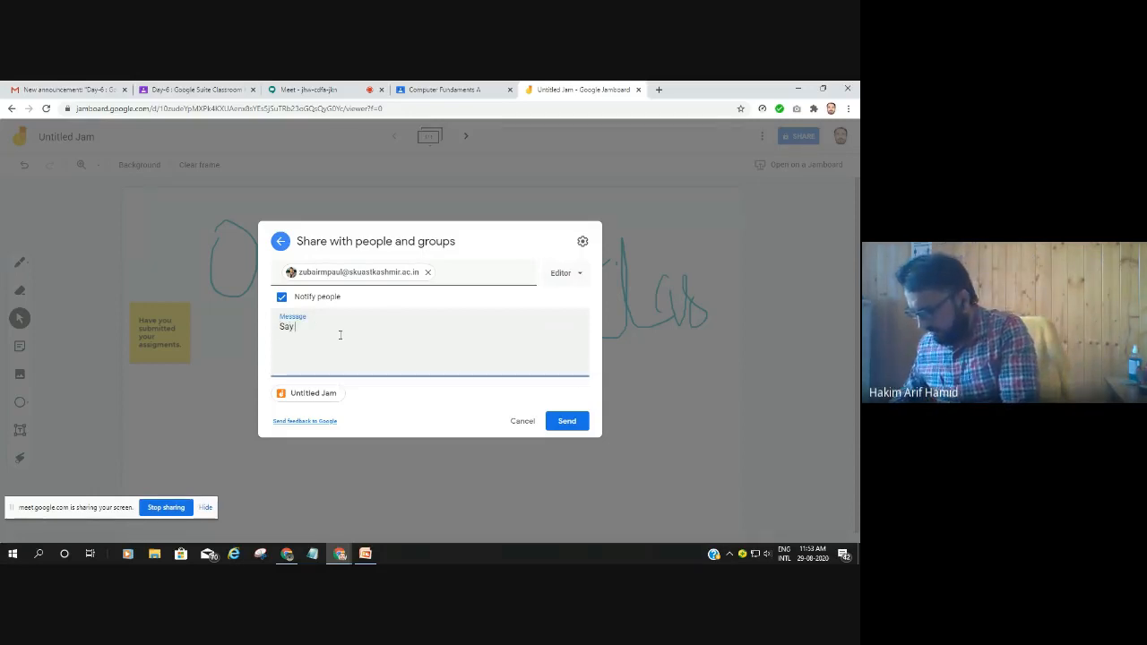
text( something)
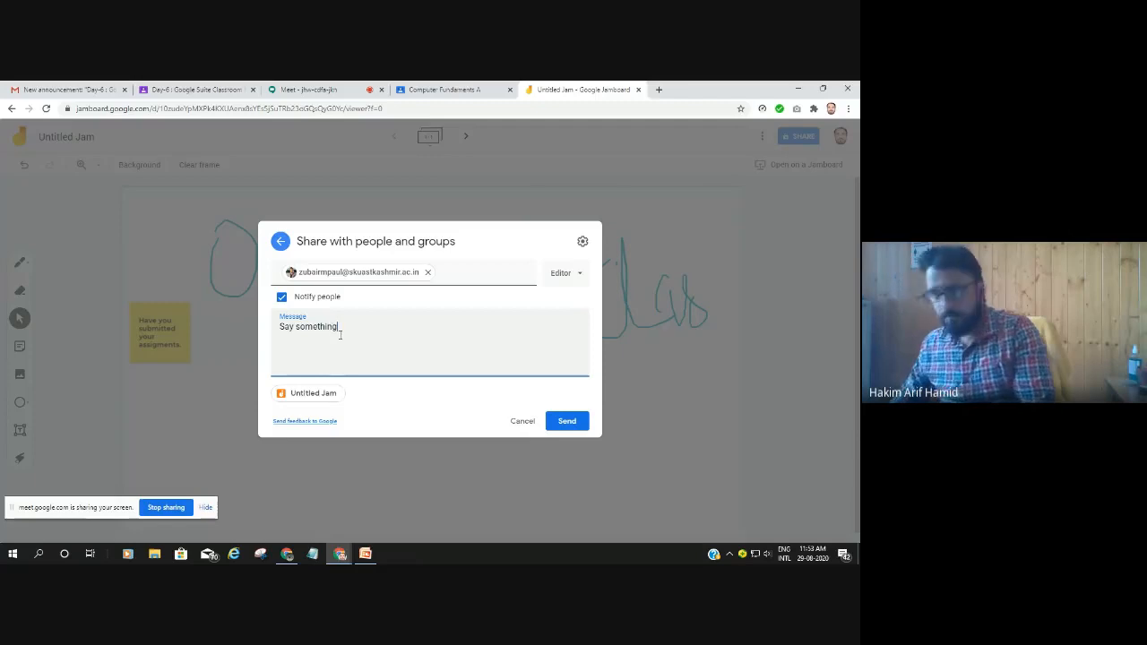
click(573, 427)
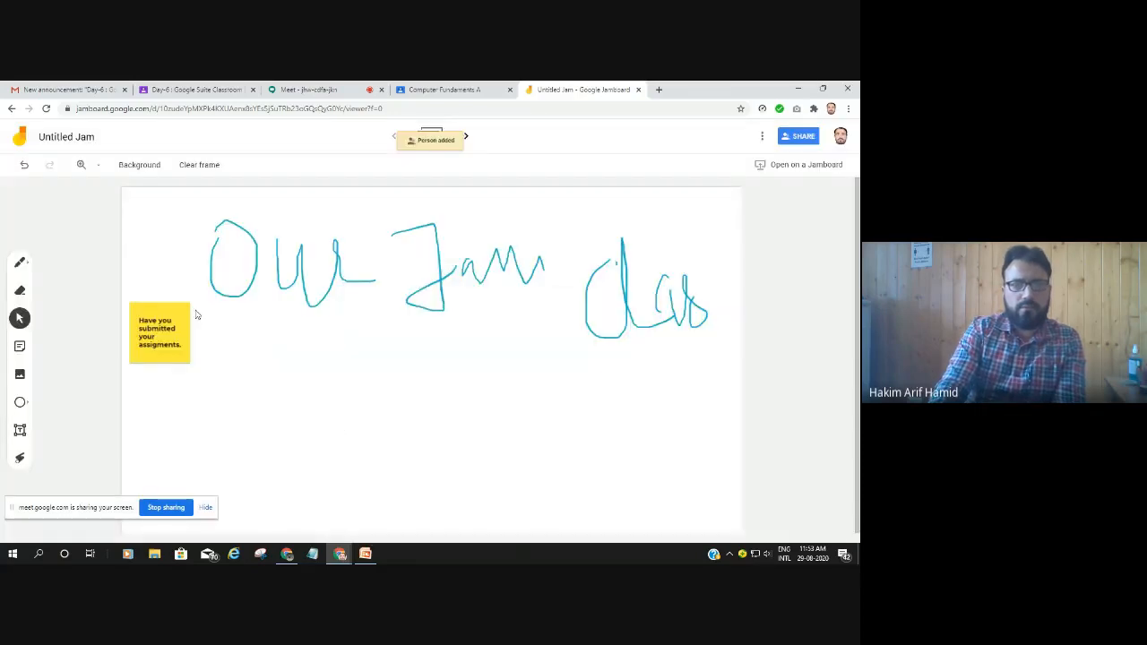
Share the jam with the suggested Gmail contact as Editor and approve sharing outside the organization
click(798, 136)
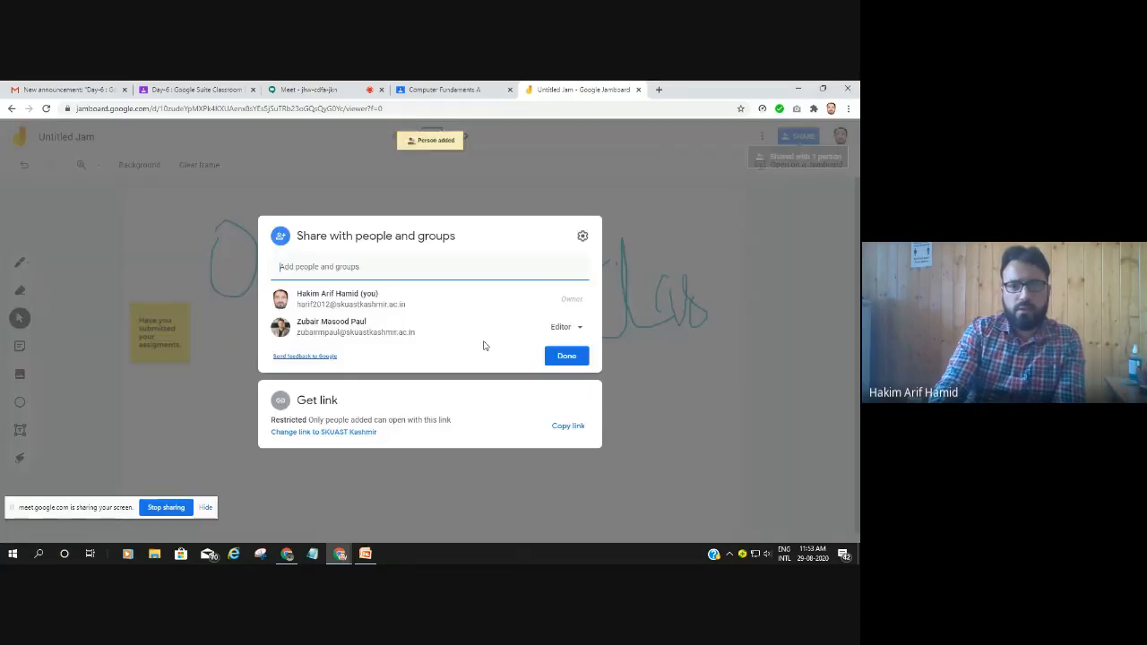
click(397, 267)
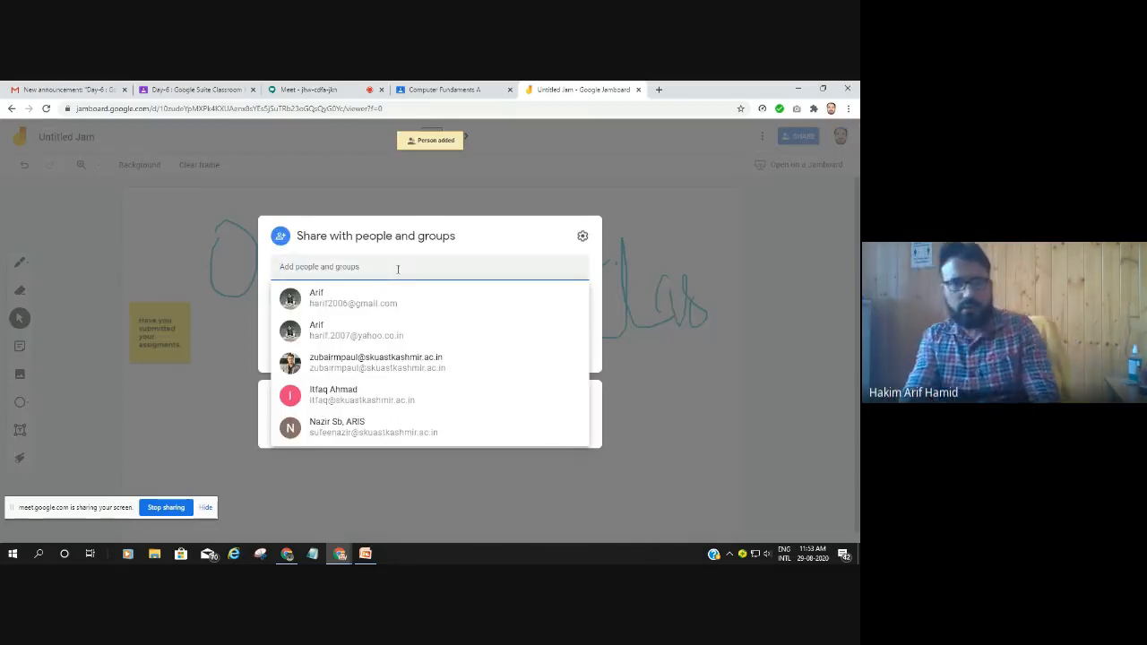
click(341, 302)
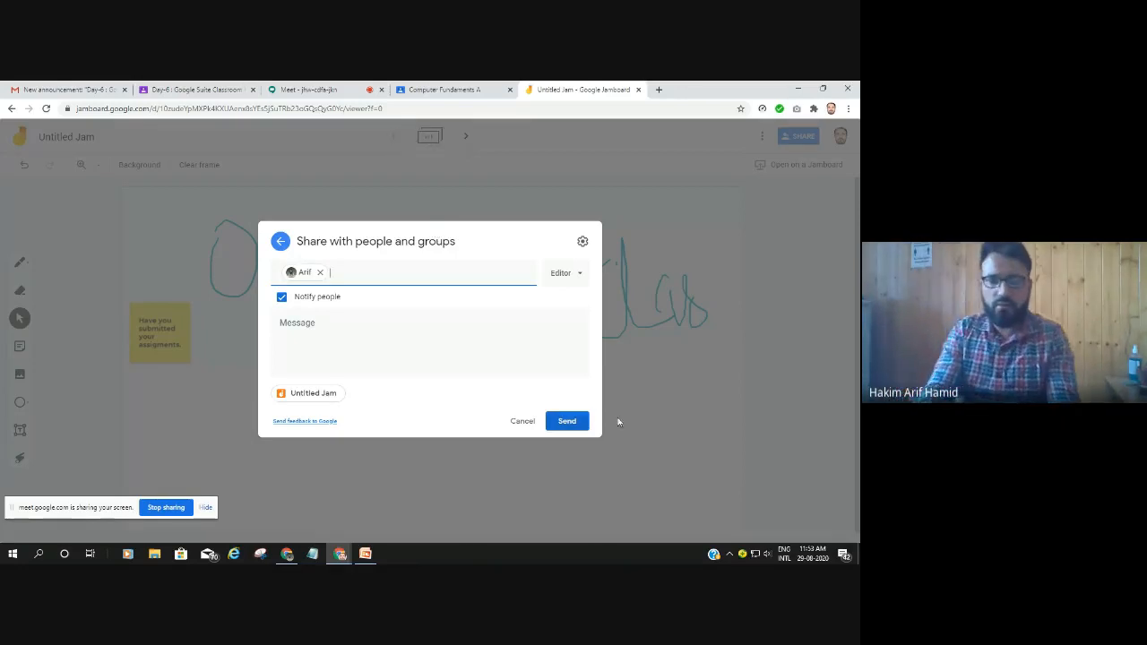
click(565, 421)
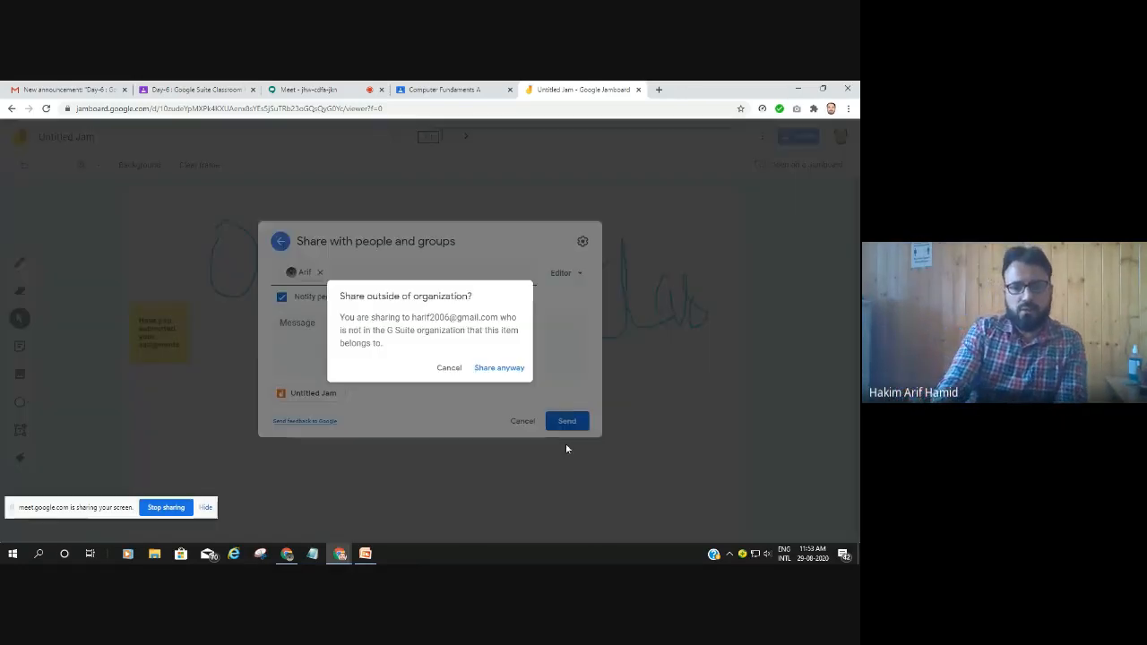
click(491, 367)
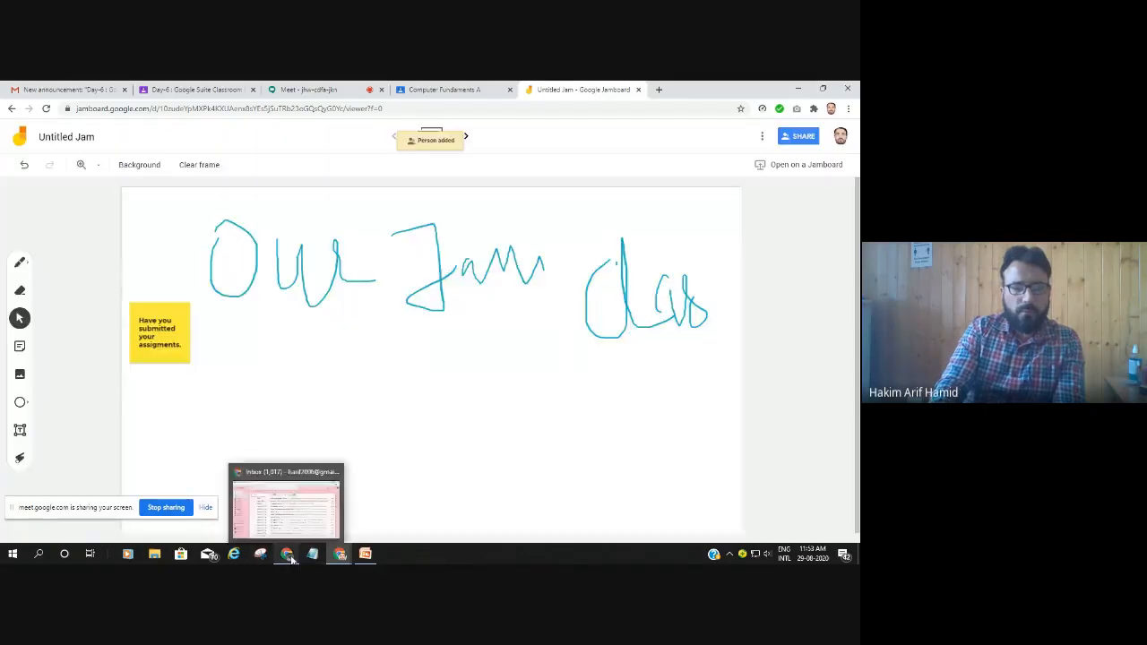
Switch to the invited account's Chrome window and open Jamboard from the Google apps in a new tab
click(291, 558)
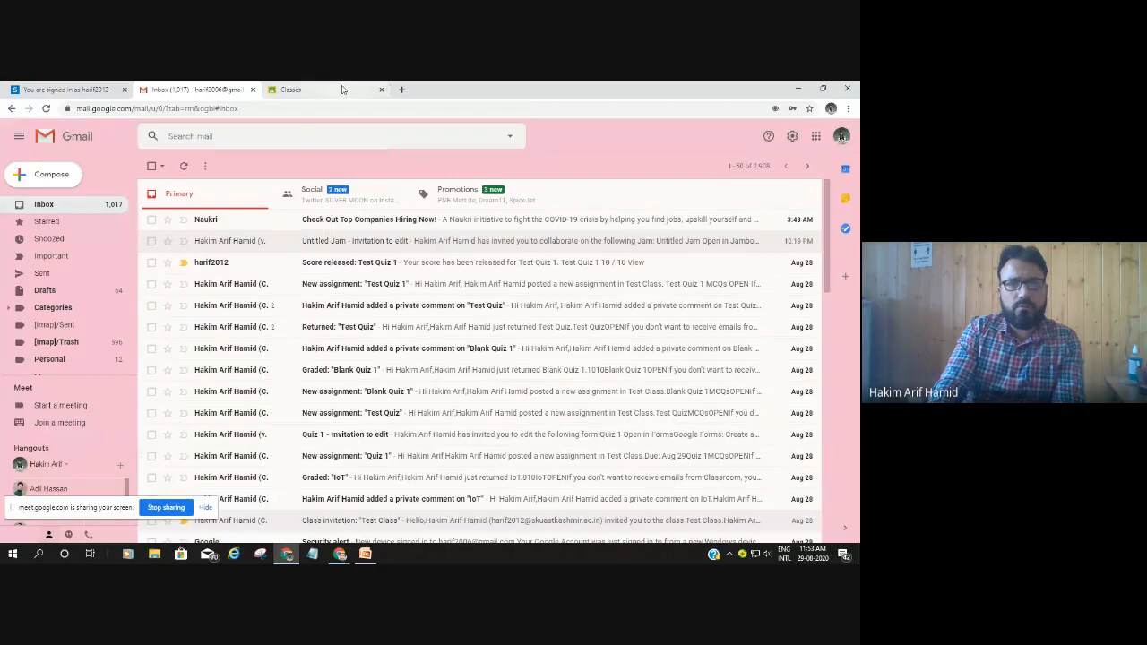
key(ctrl+t)
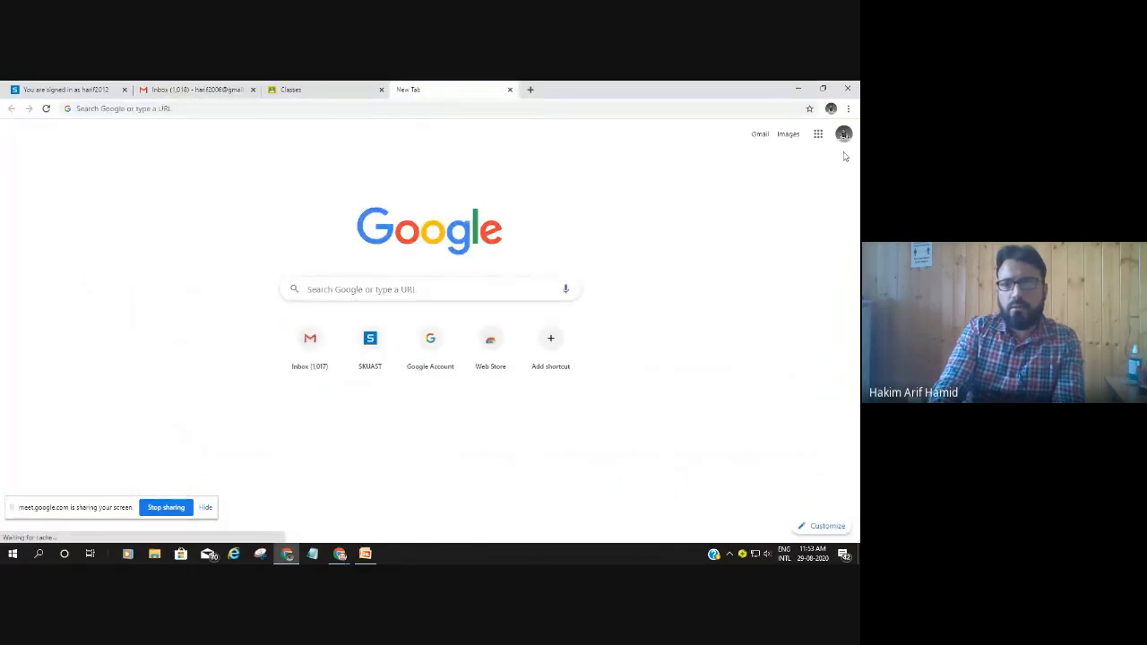
click(818, 133)
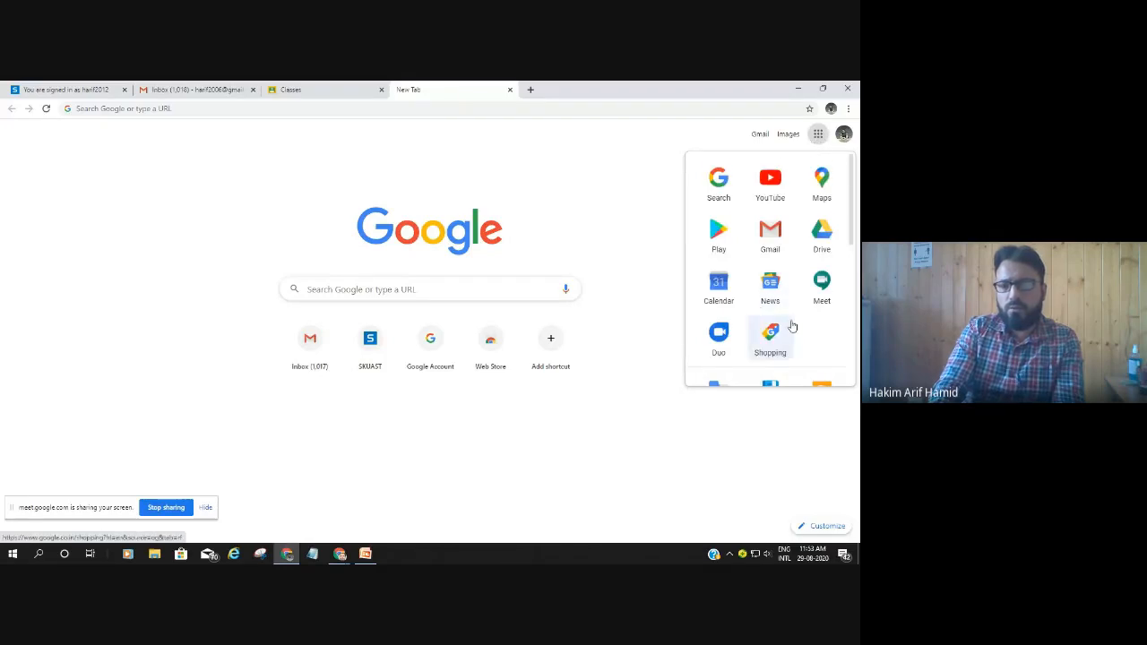
scroll(791, 325, down, 2)
scroll(791, 327, down, 1)
click(814, 339)
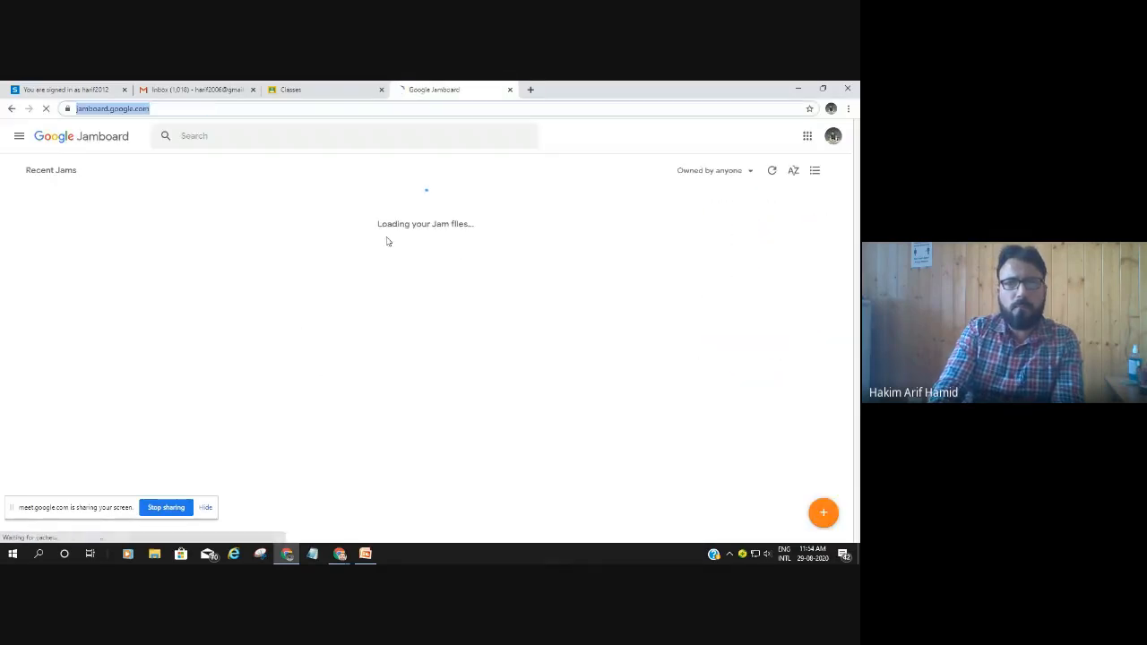
Open the newest "Untitled Jam - Invitation to edit" e-mail in Gmail and open the shared jam from it in Jamboard
click(193, 89)
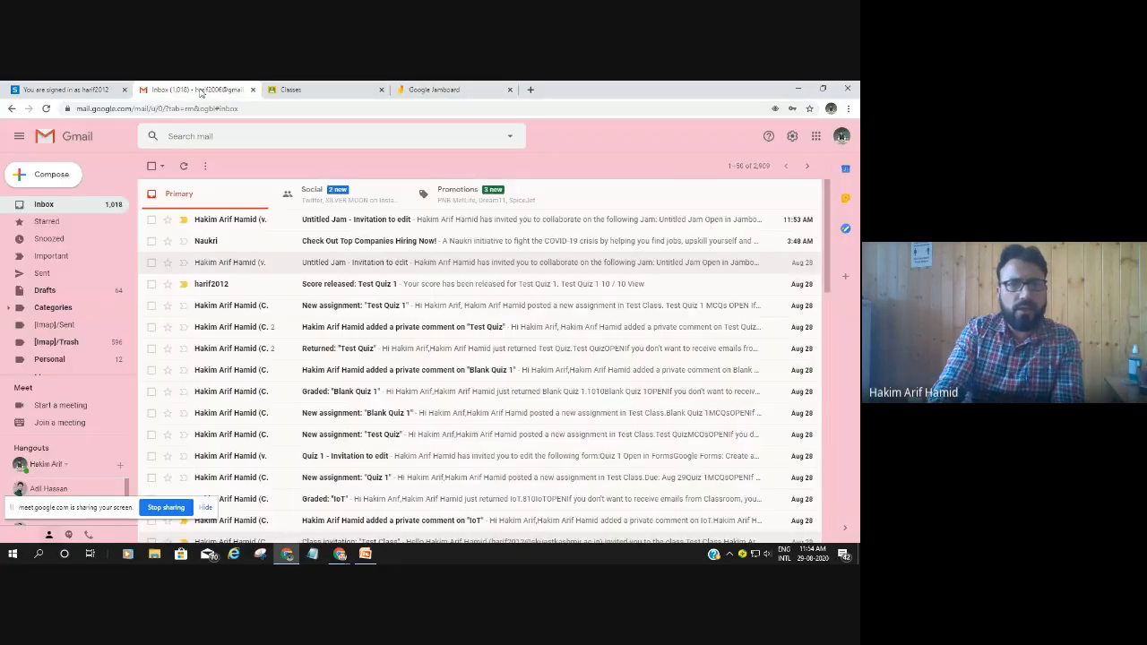
click(346, 224)
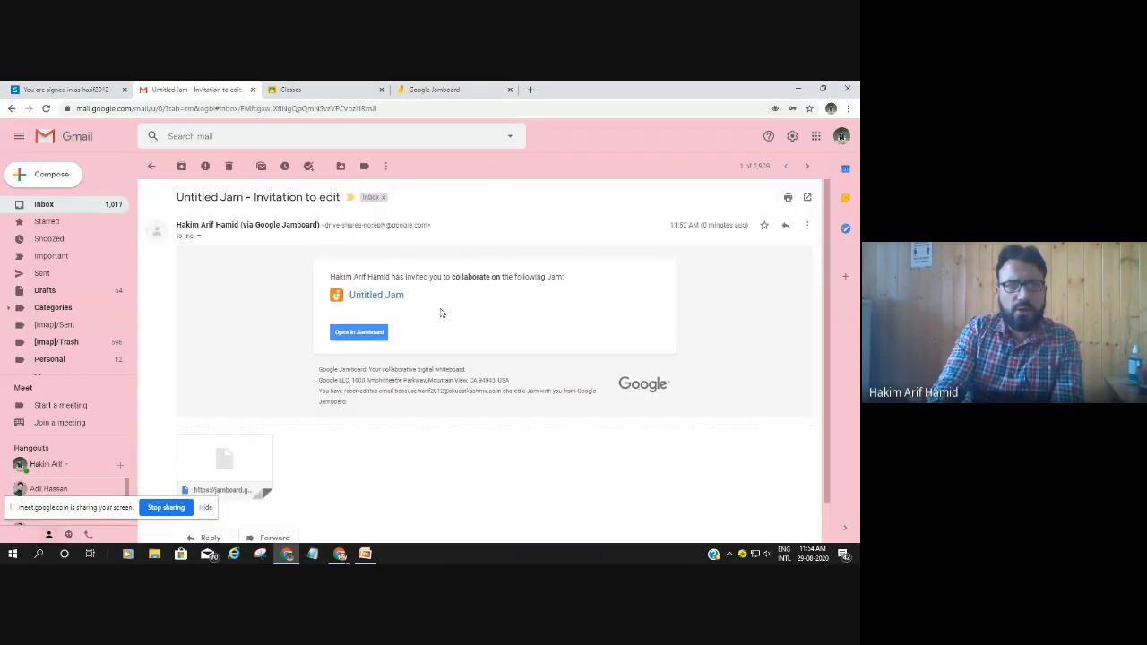
click(360, 332)
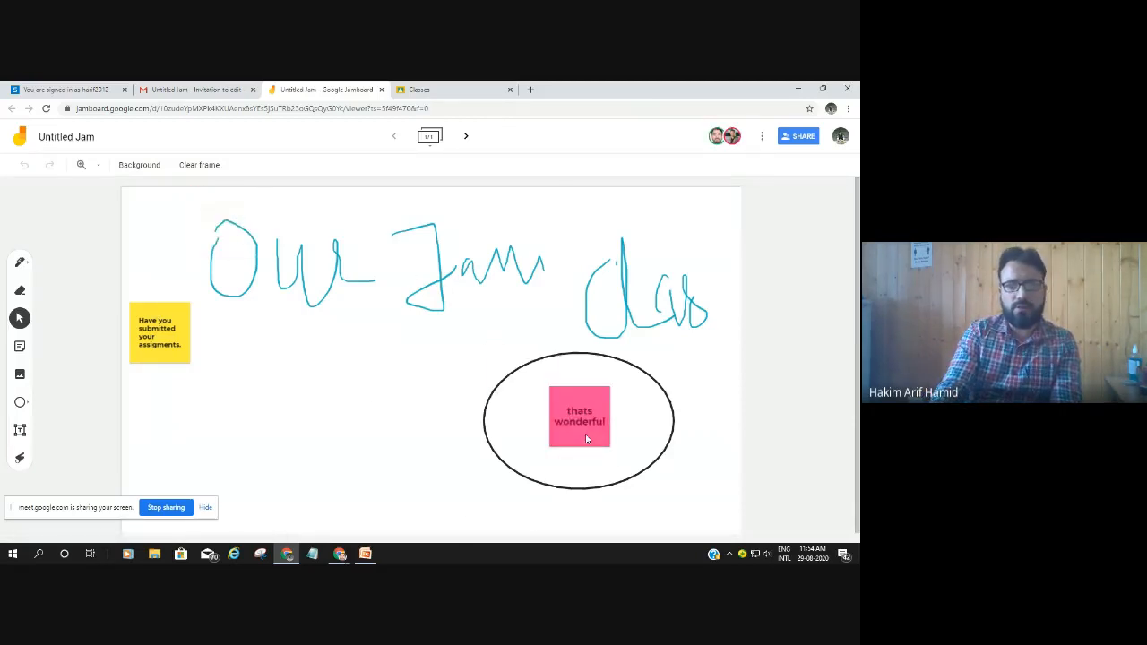
Shift the pink note slightly inside the ellipse, then add a yellow sticky note reading "Sir i have submitted" and place it below the assignments note
drag(586, 439, 599, 441)
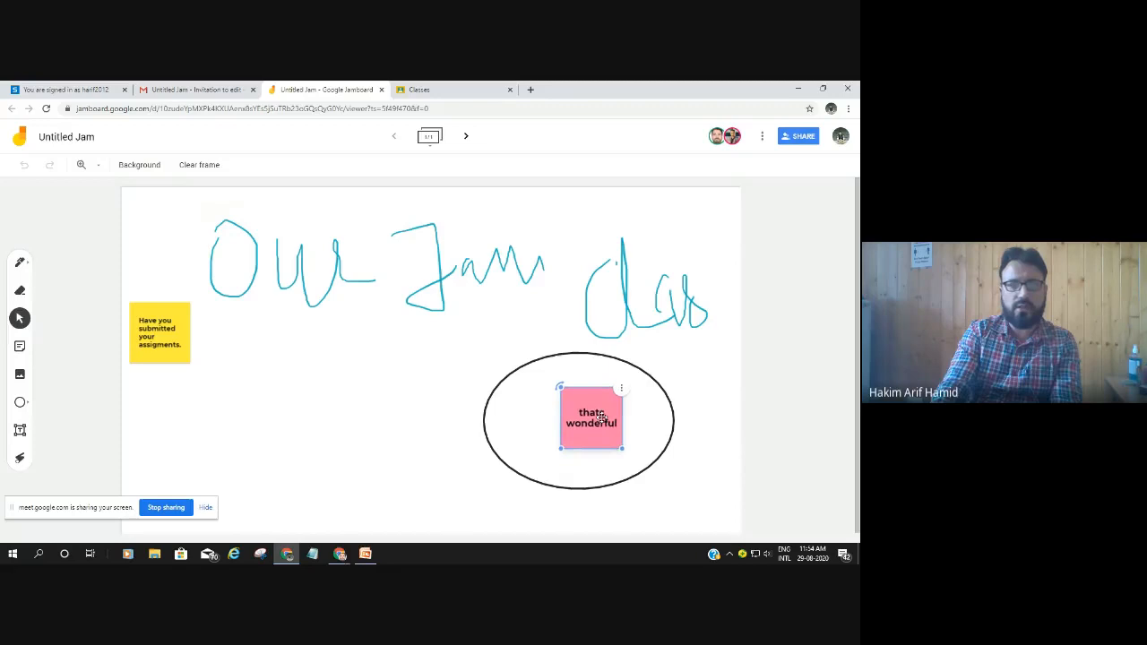
click(190, 427)
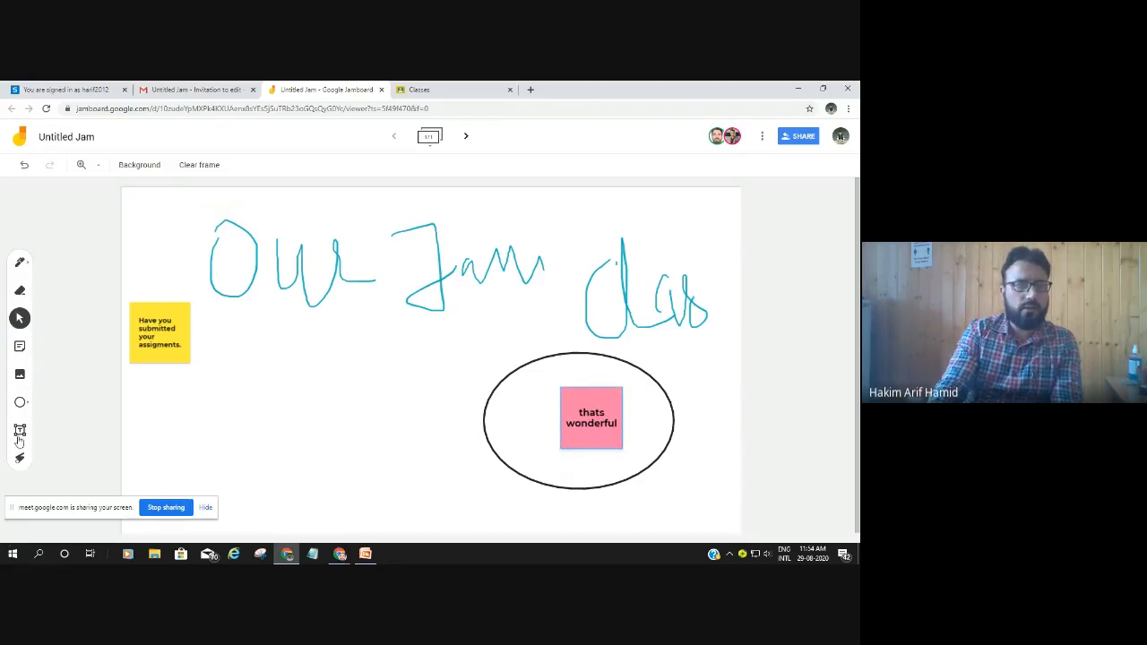
click(19, 346)
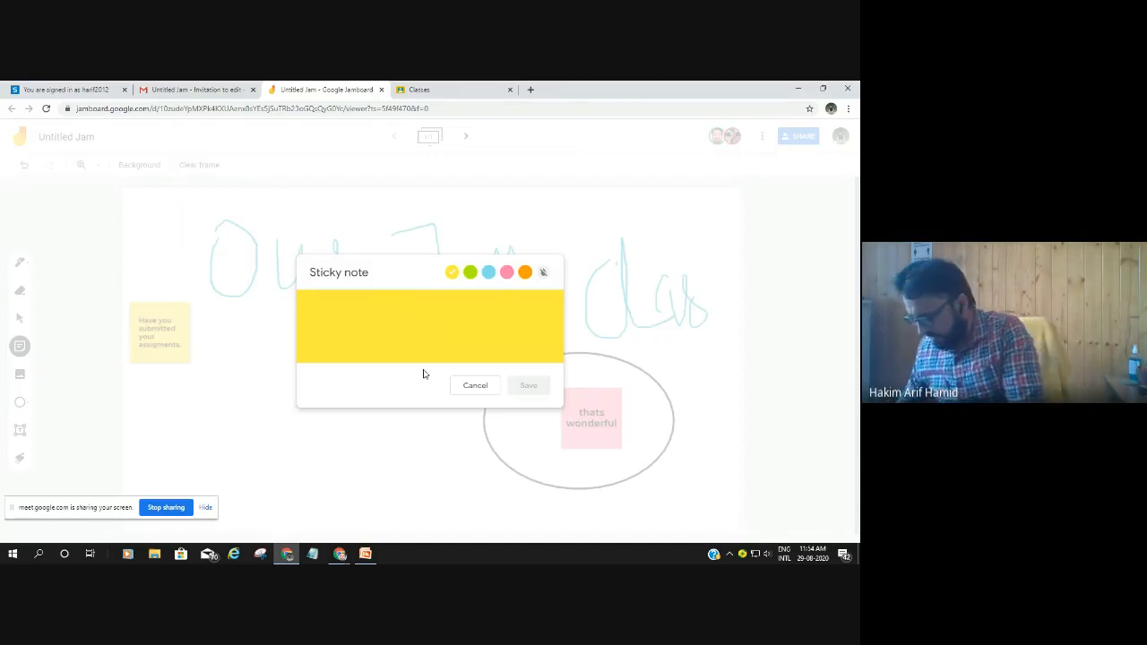
text(Sir i h)
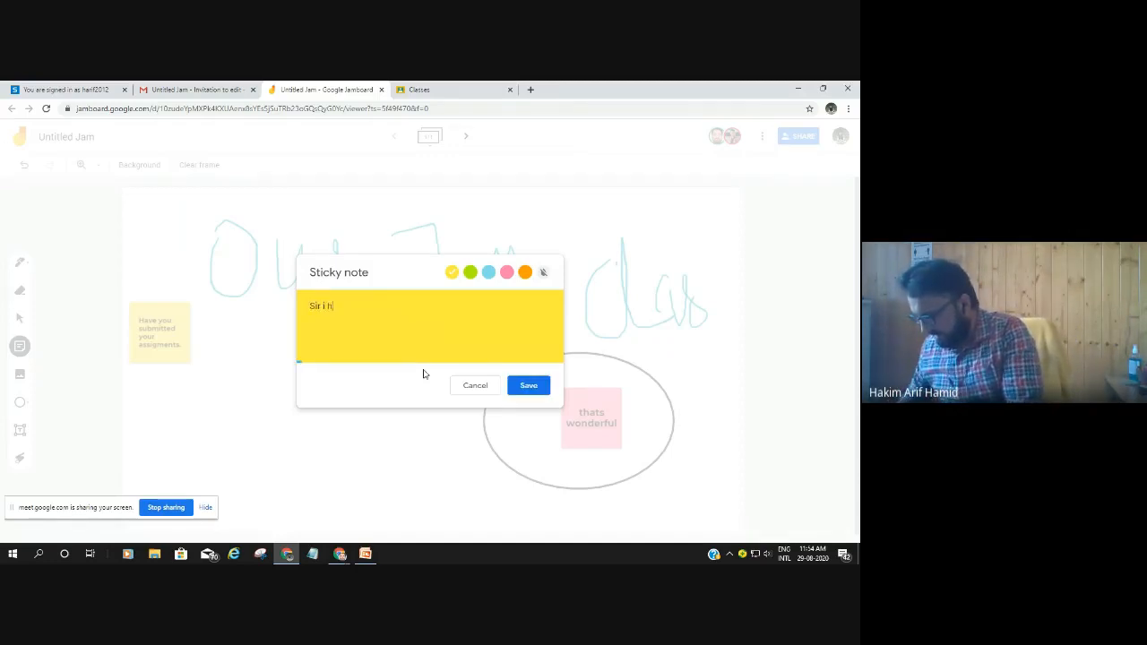
text(ave submitted)
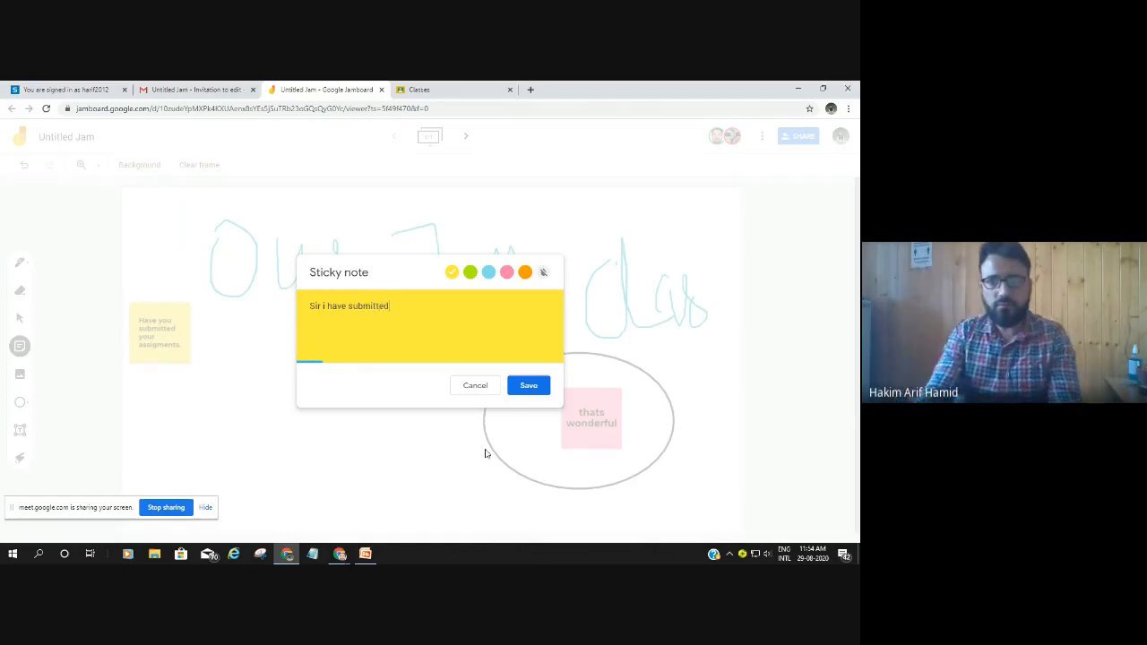
click(540, 387)
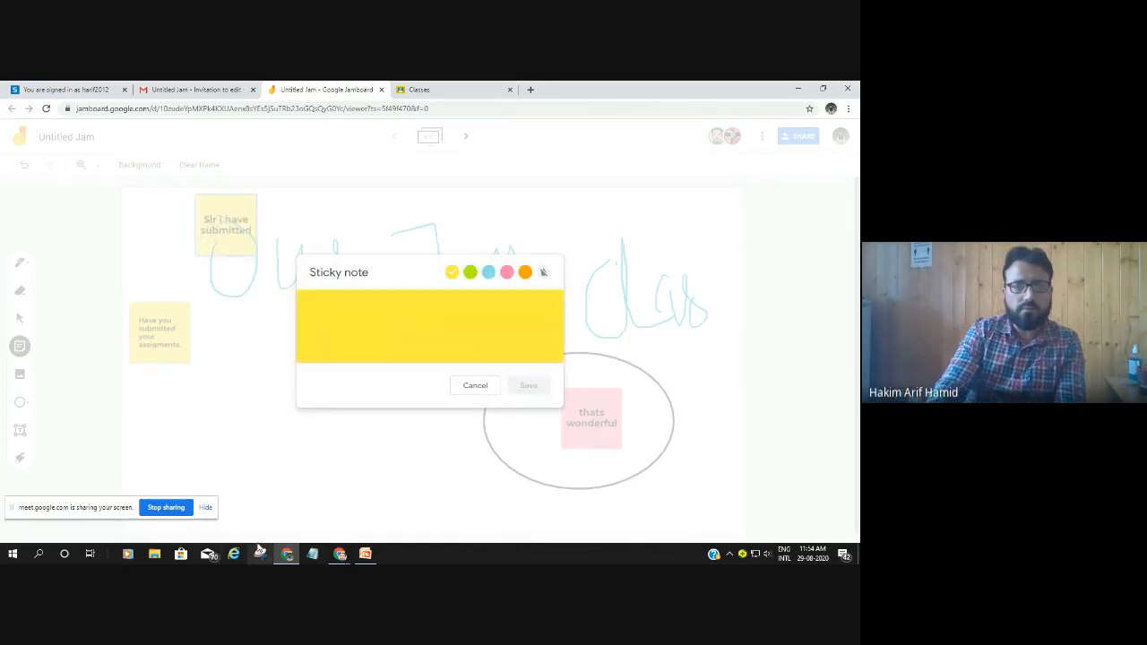
click(474, 385)
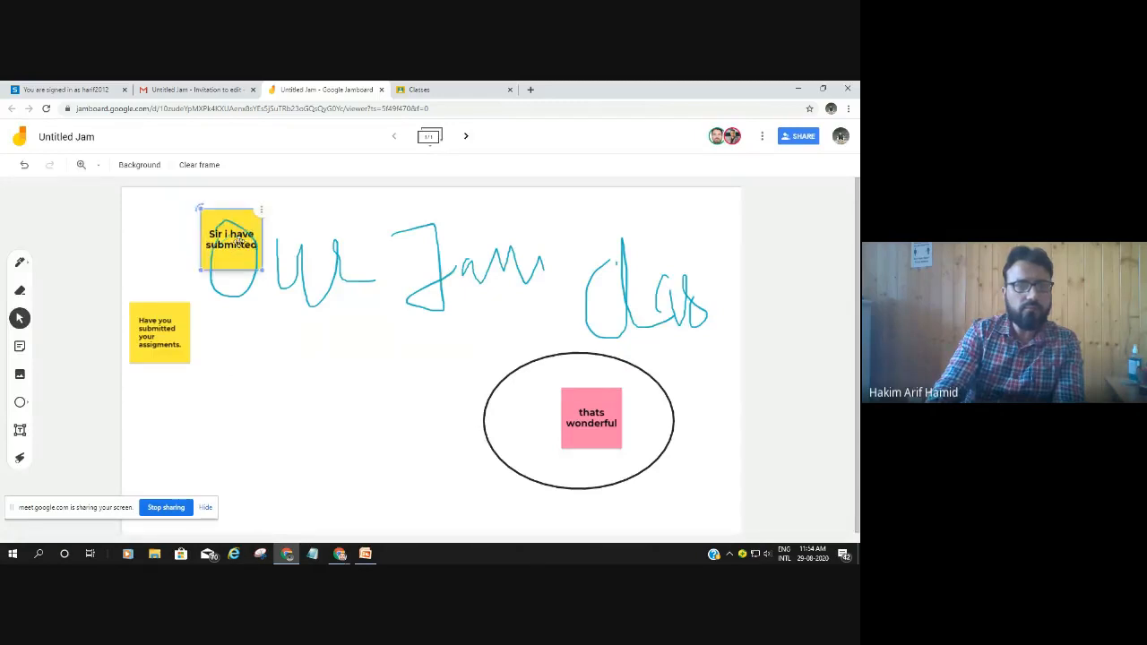
drag(220, 226, 159, 403)
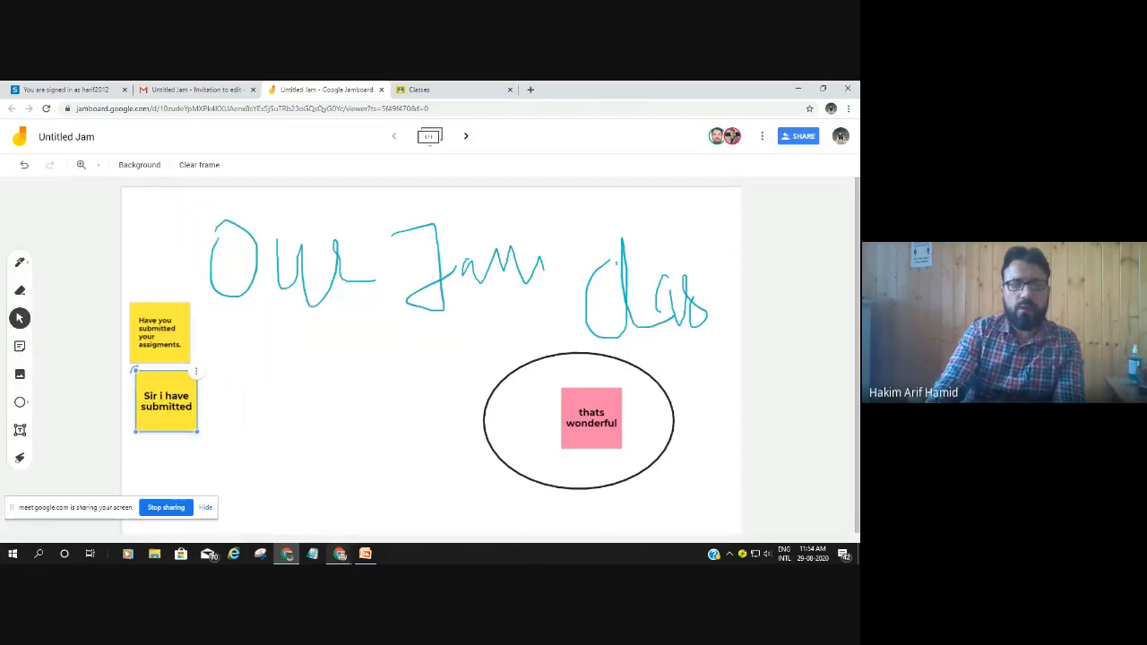
Switch to the jam owner's Chrome window, align the "Sir i have submitted" note under the question note, and place the pink note beside it
click(341, 554)
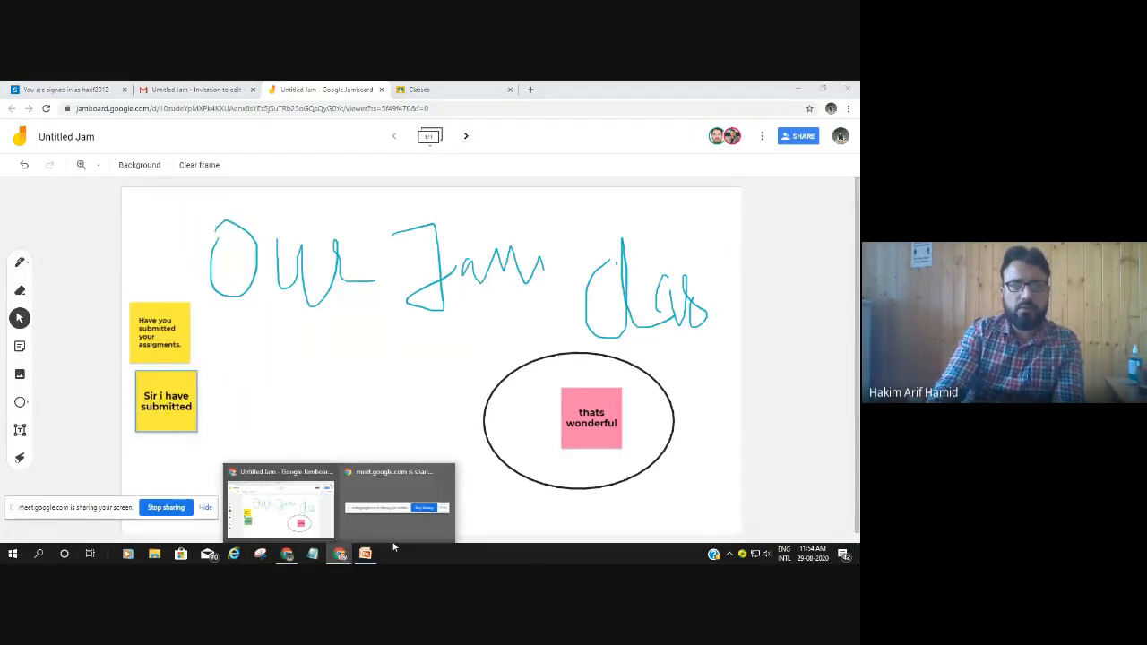
click(305, 505)
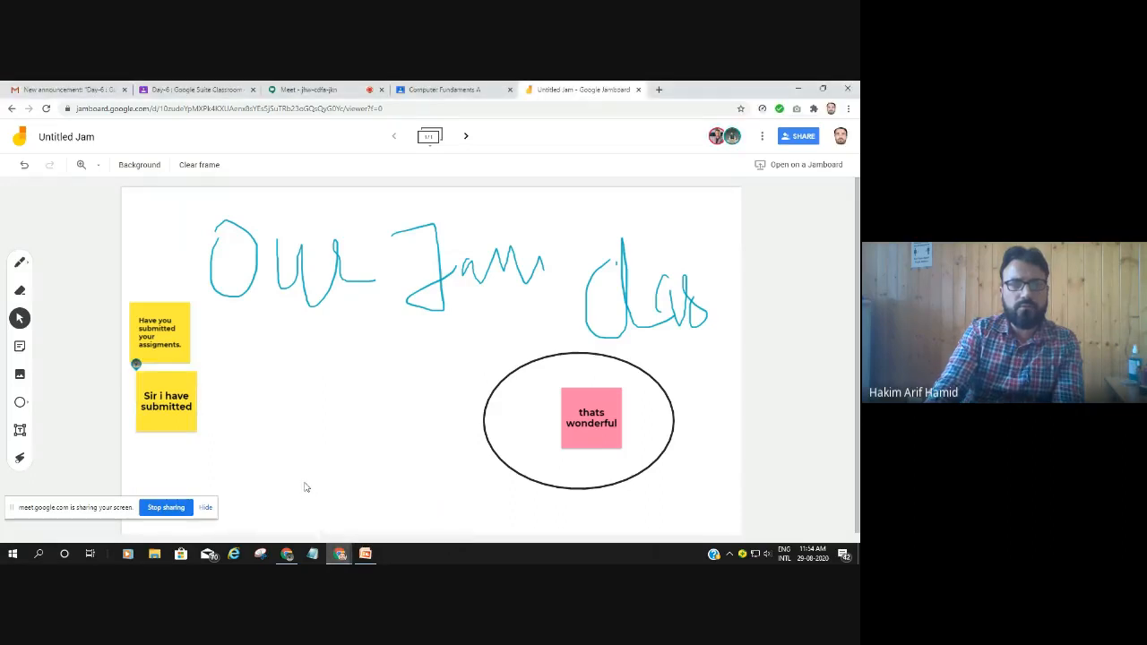
drag(167, 398, 158, 401)
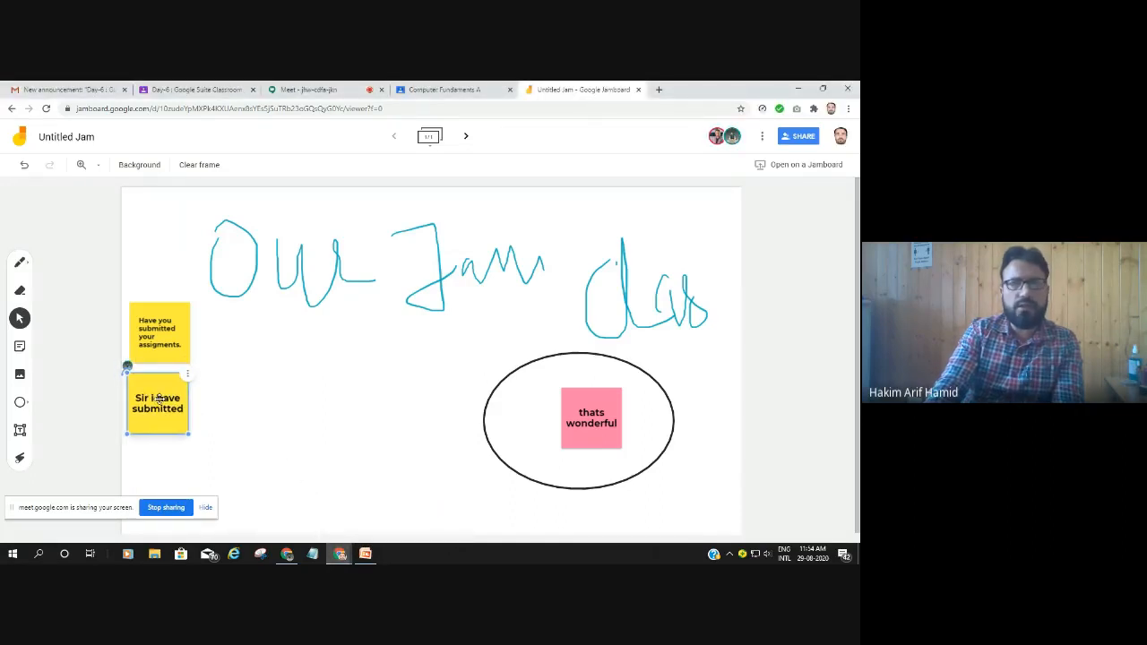
drag(573, 417, 230, 405)
click(327, 439)
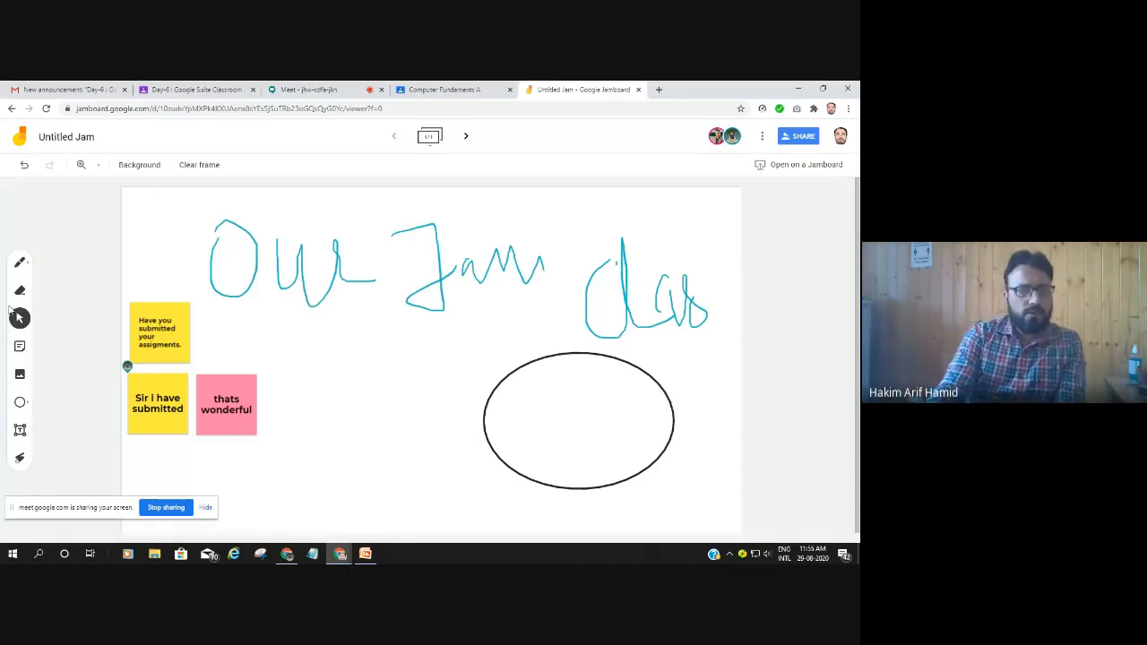
Insert the first picture from a Google Image Search for "jamboard" into the frame
click(19, 375)
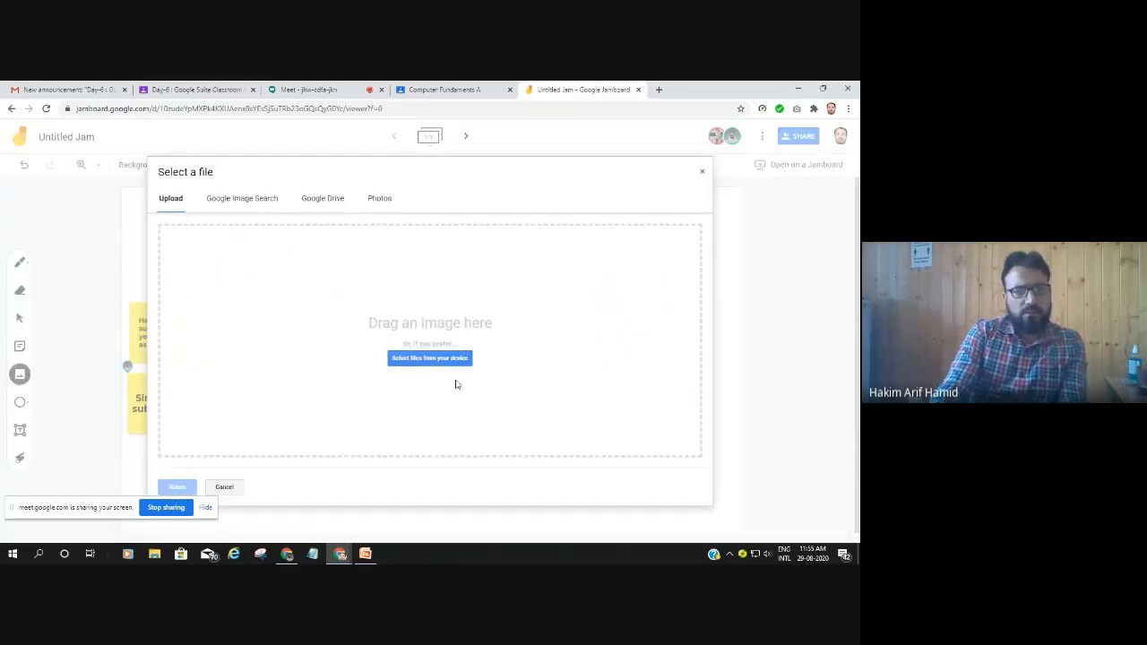
click(241, 199)
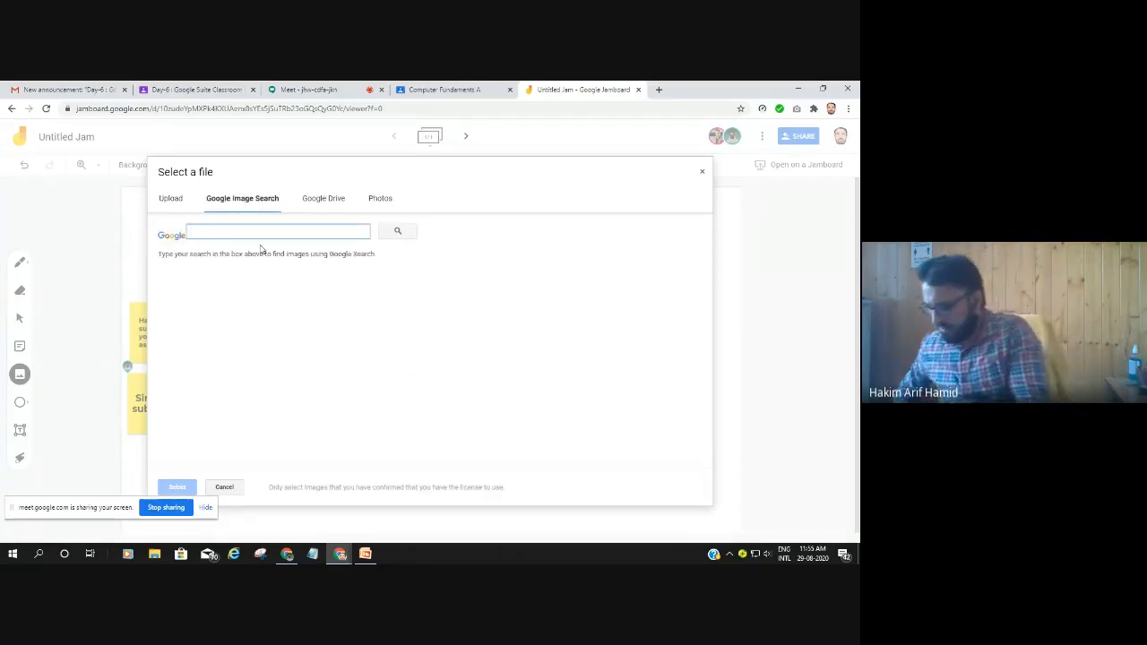
text(jamboard)
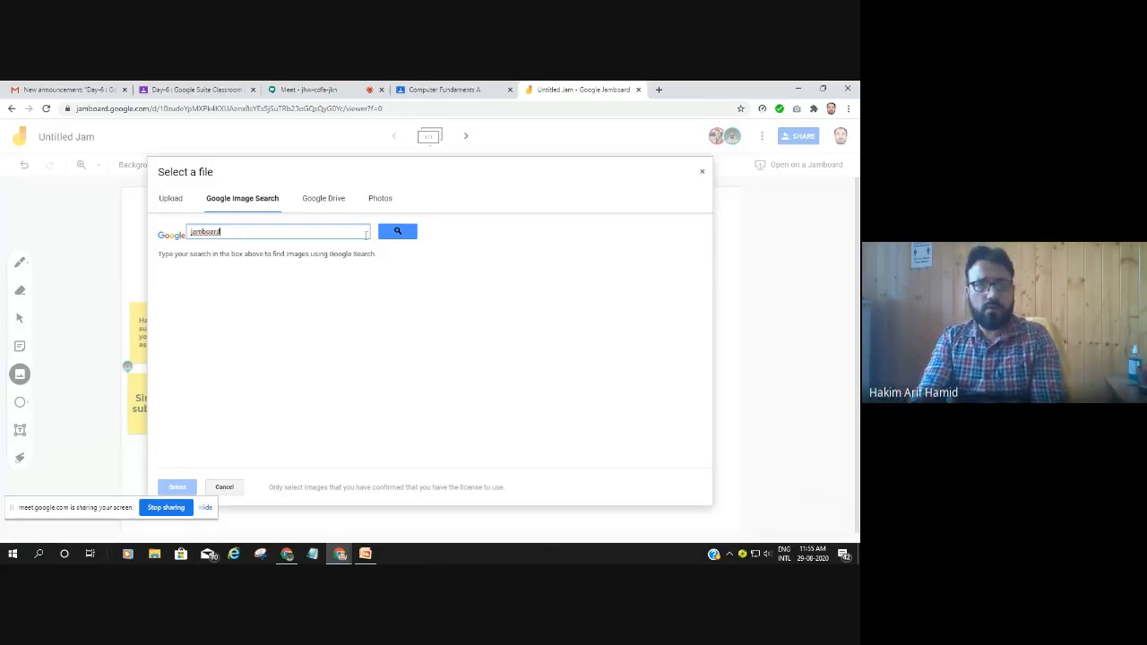
click(397, 231)
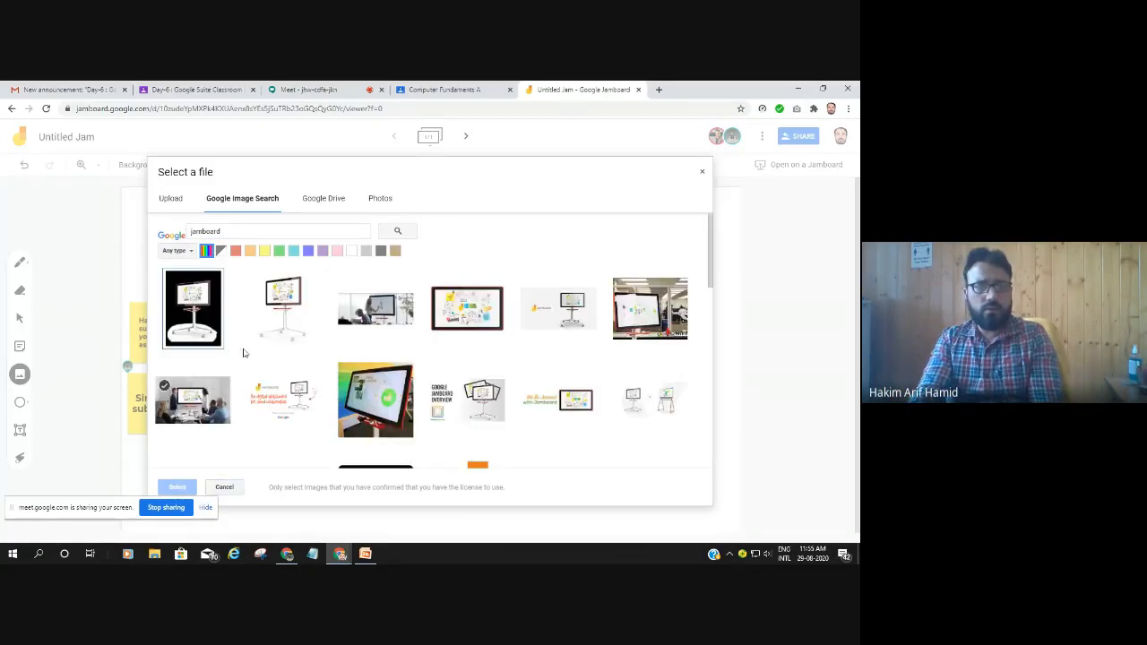
click(175, 279)
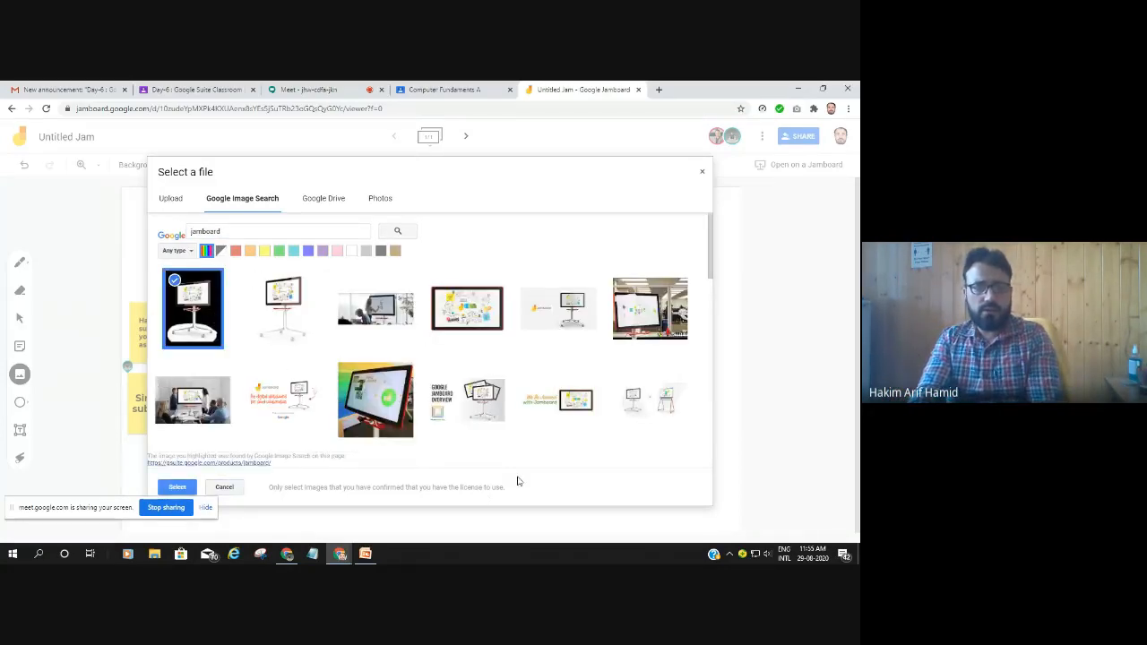
click(179, 488)
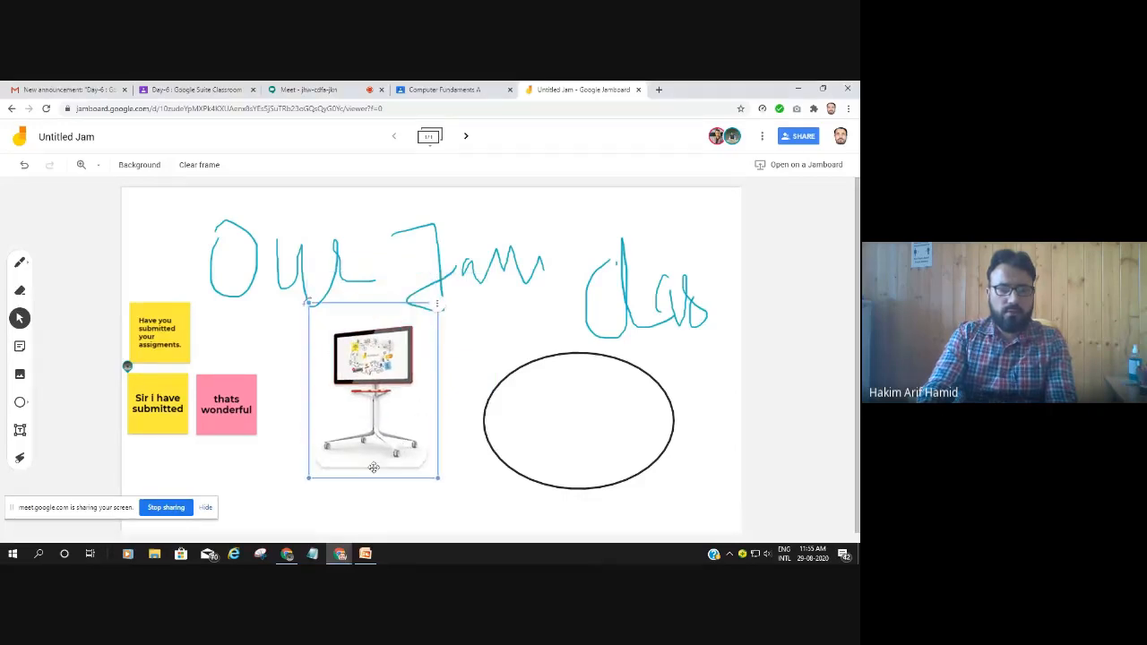
click(396, 503)
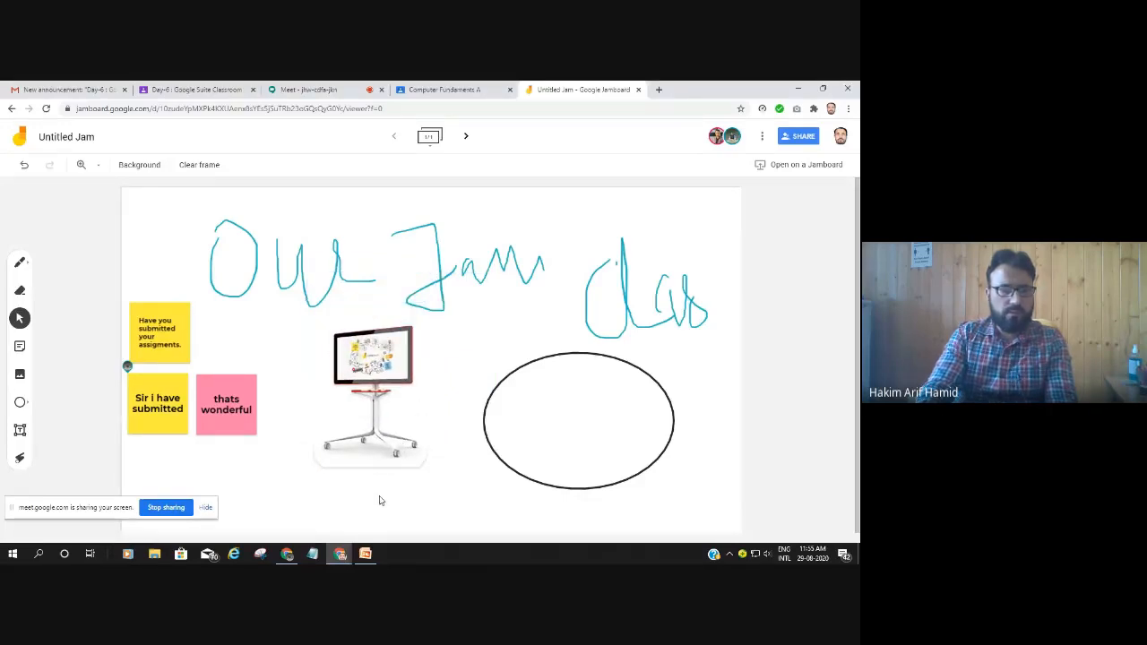
Add a text box reading "say something about it" just below the Jamboard picture and adjust its position slightly
click(20, 430)
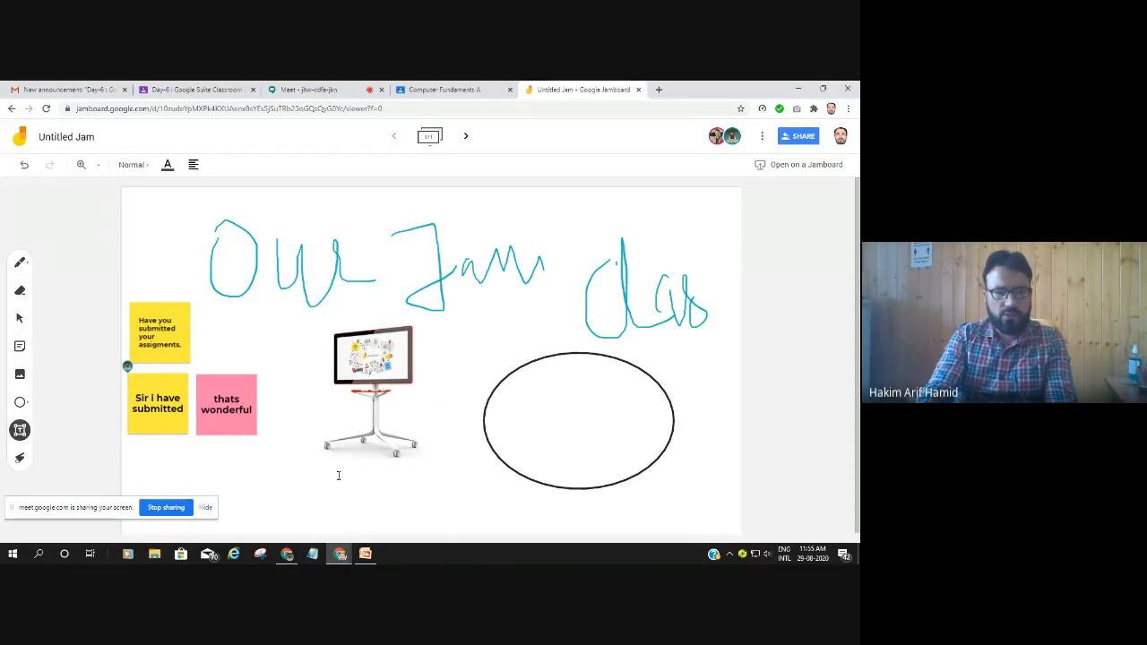
click(365, 463)
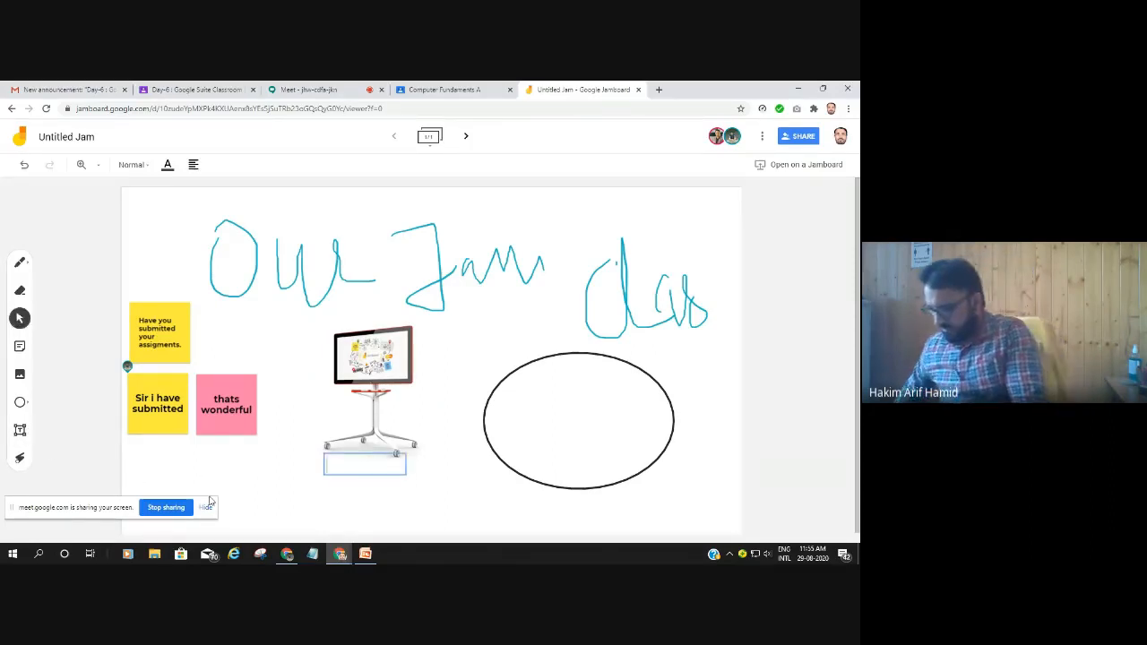
text(sa)
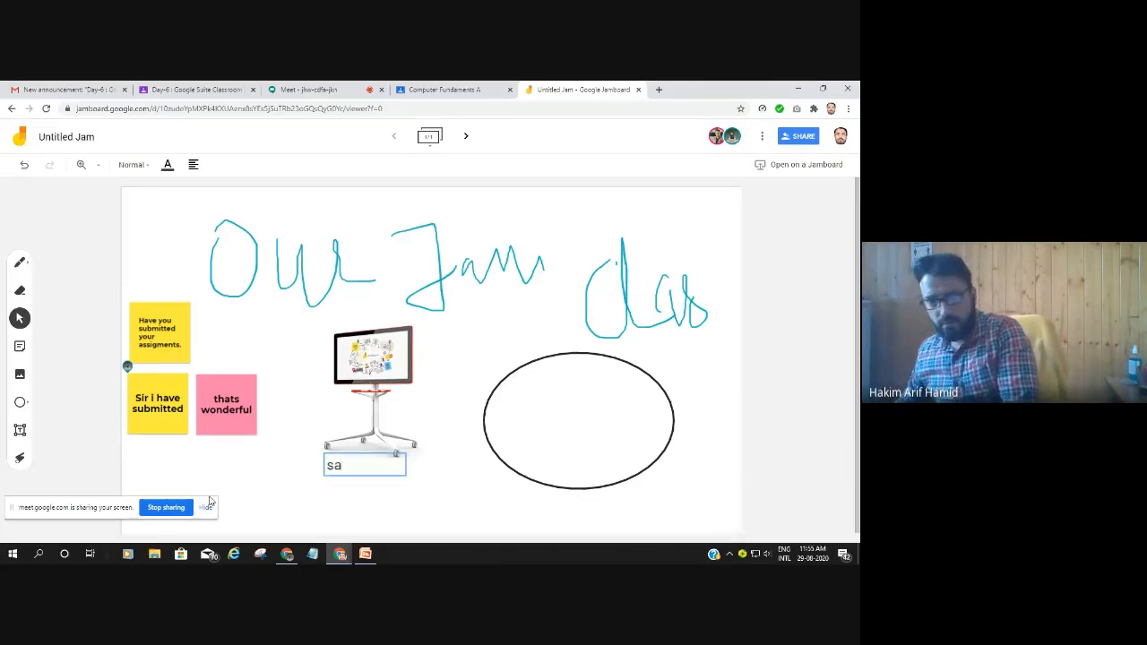
text(y)
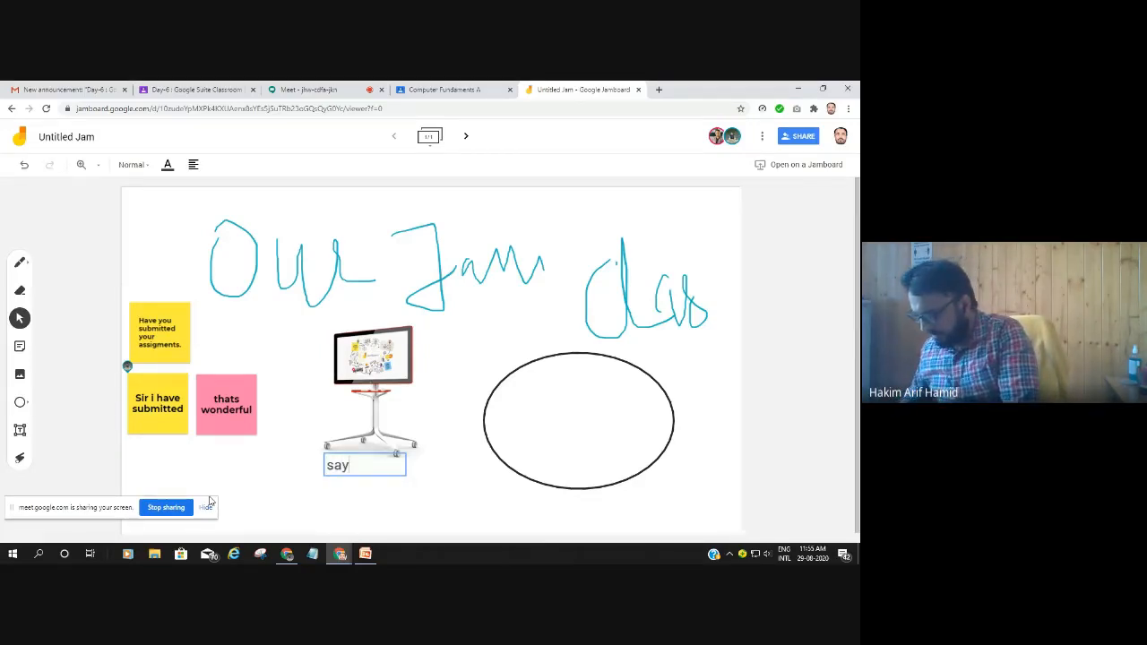
text( somethi)
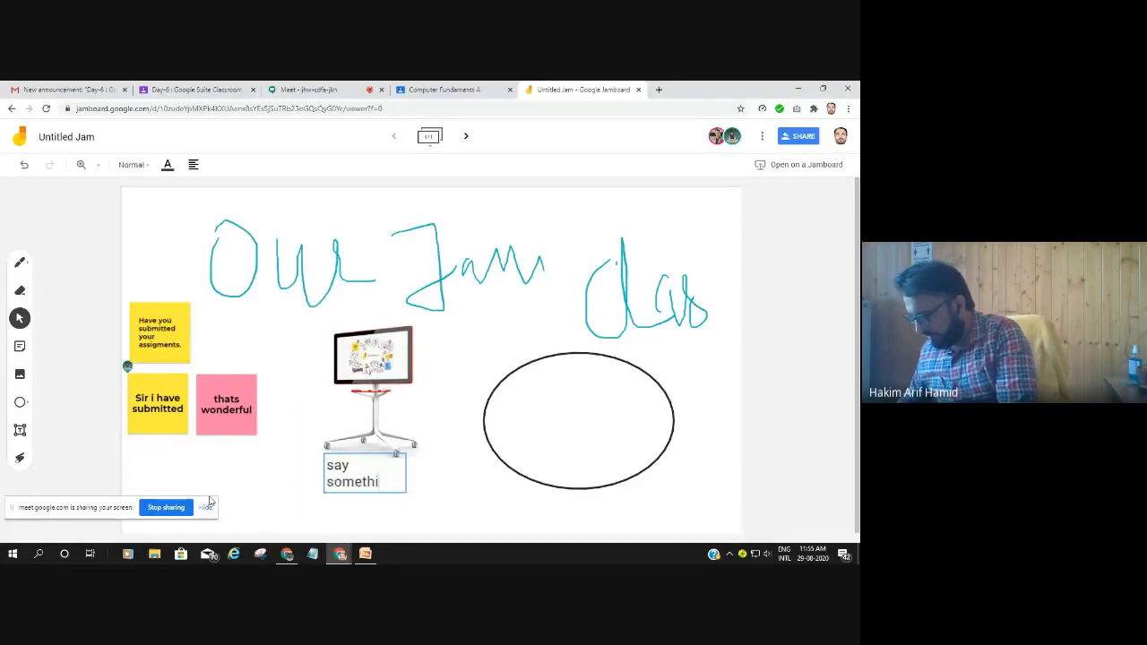
text(ng about)
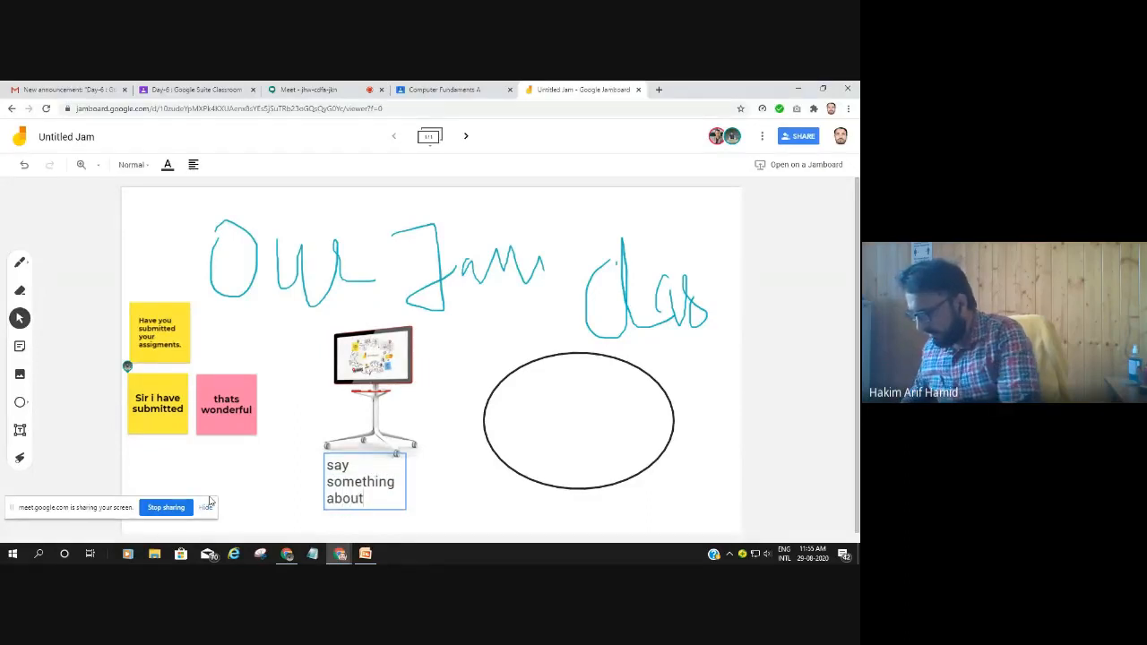
text( it)
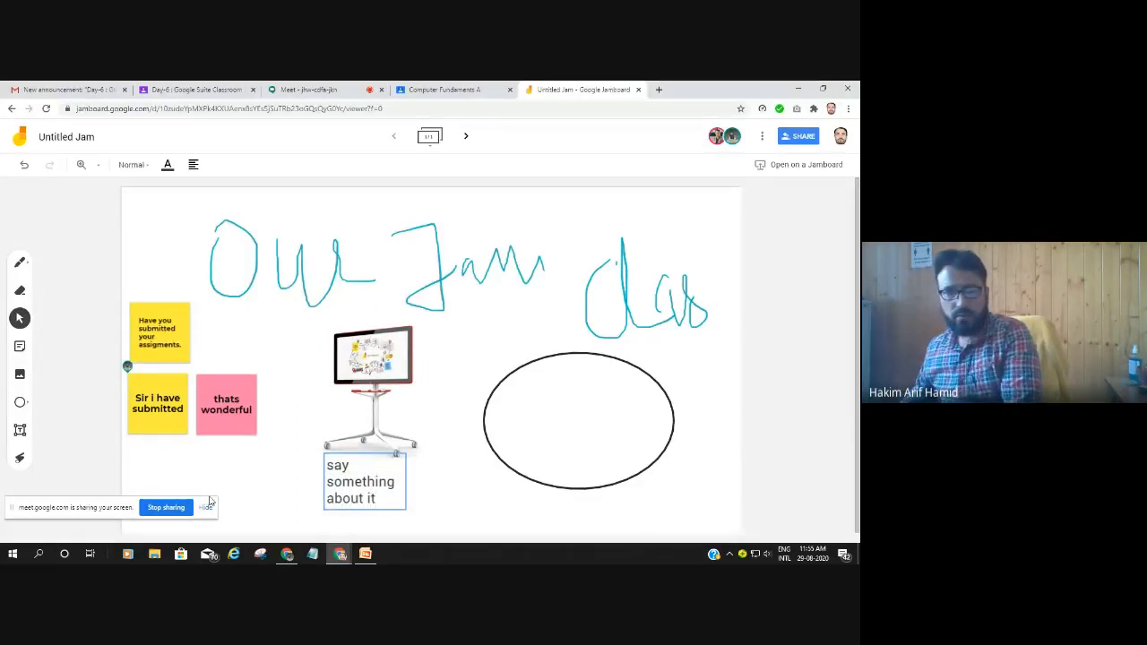
key(Return)
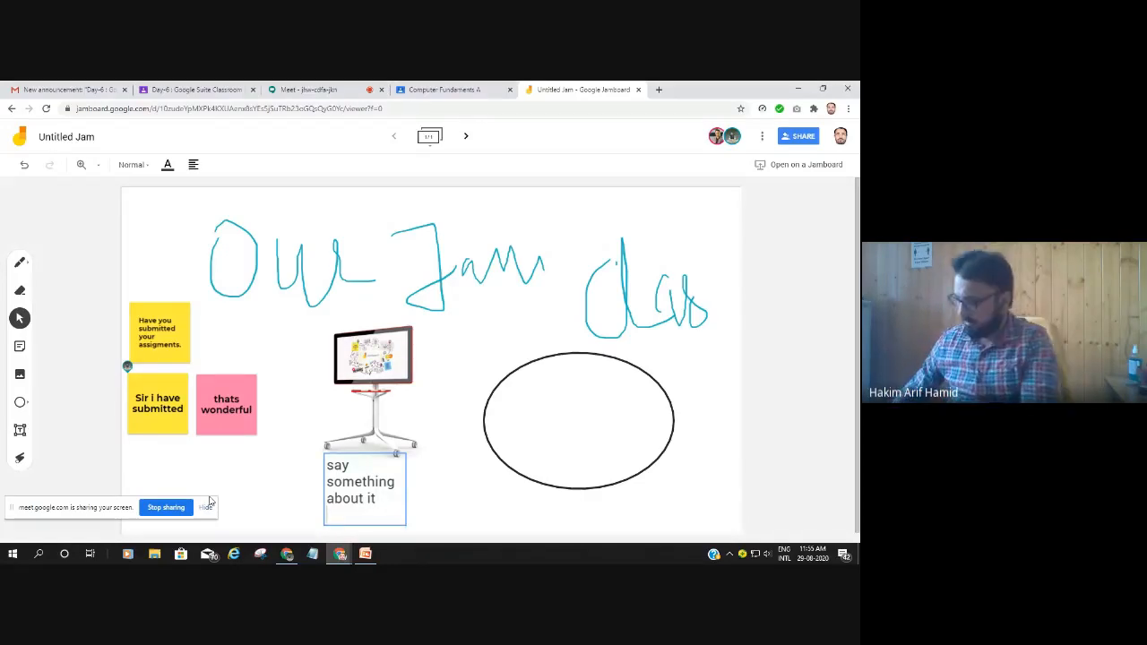
key(BackSpace)
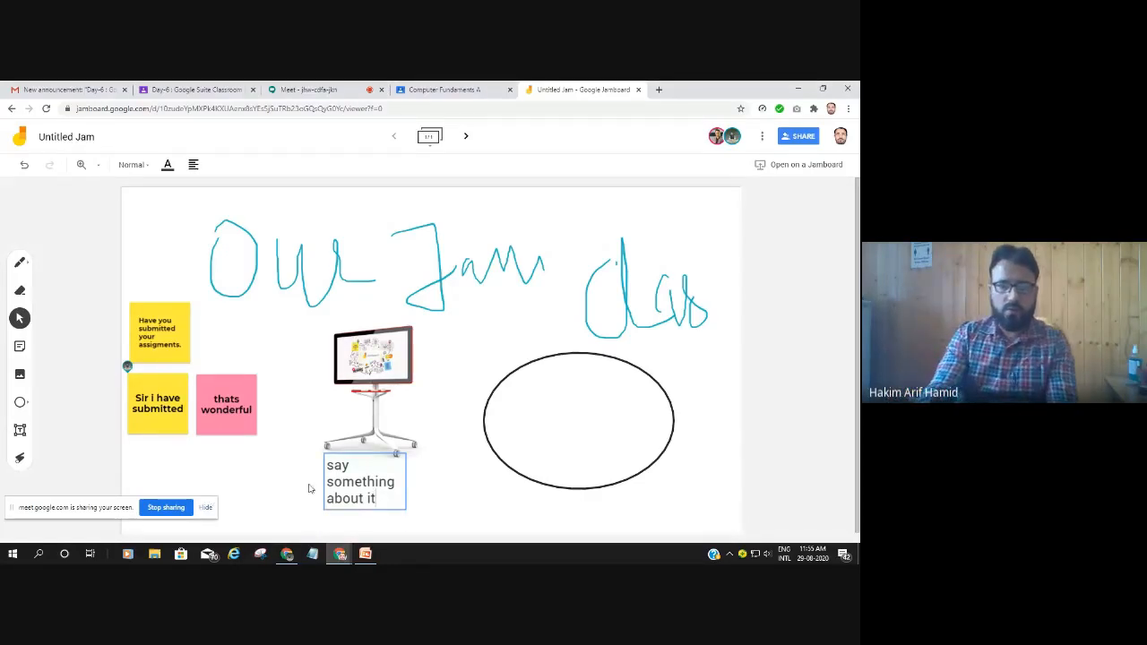
click(459, 498)
mouse_move(351, 494)
mouse_down()
mouse_move(363, 491)
mouse_move(355, 495)
mouse_up()
click(439, 502)
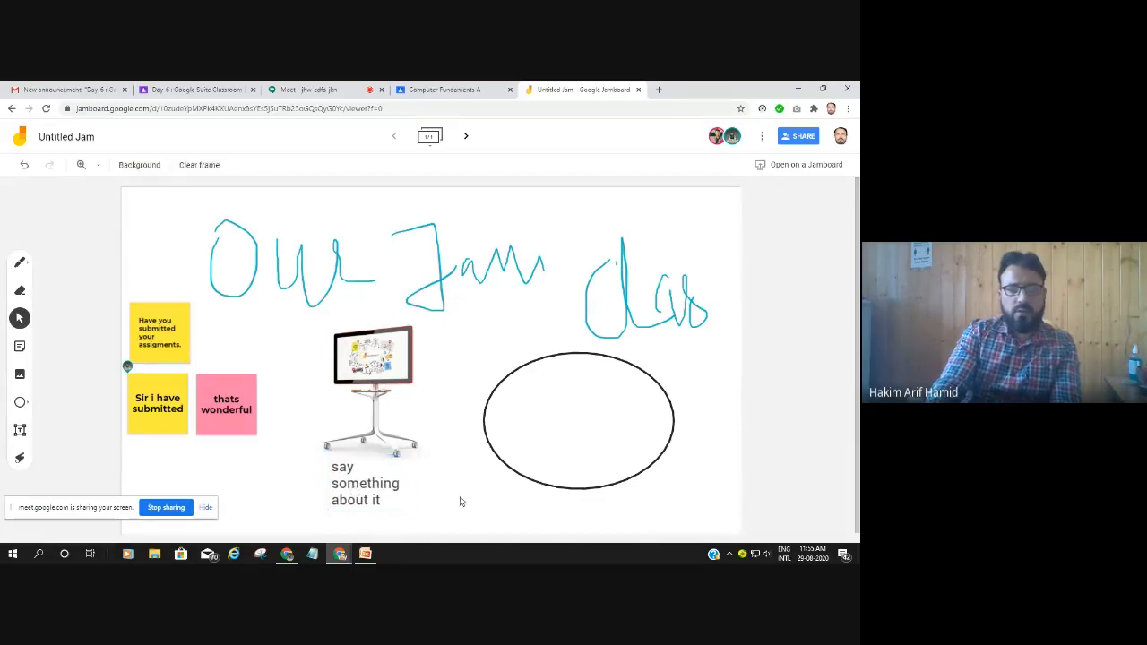
Switch to the collaborator's Chrome window, add a yellow sticky note reading "Sir this is Jamboard", and move it within the frame
click(286, 553)
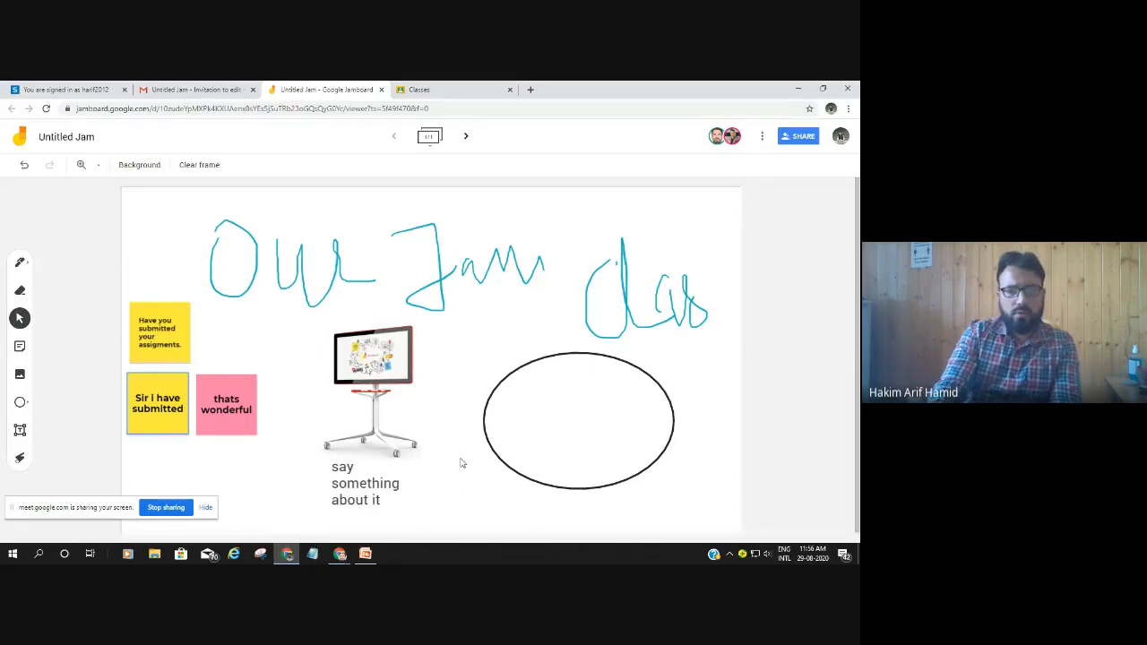
click(21, 348)
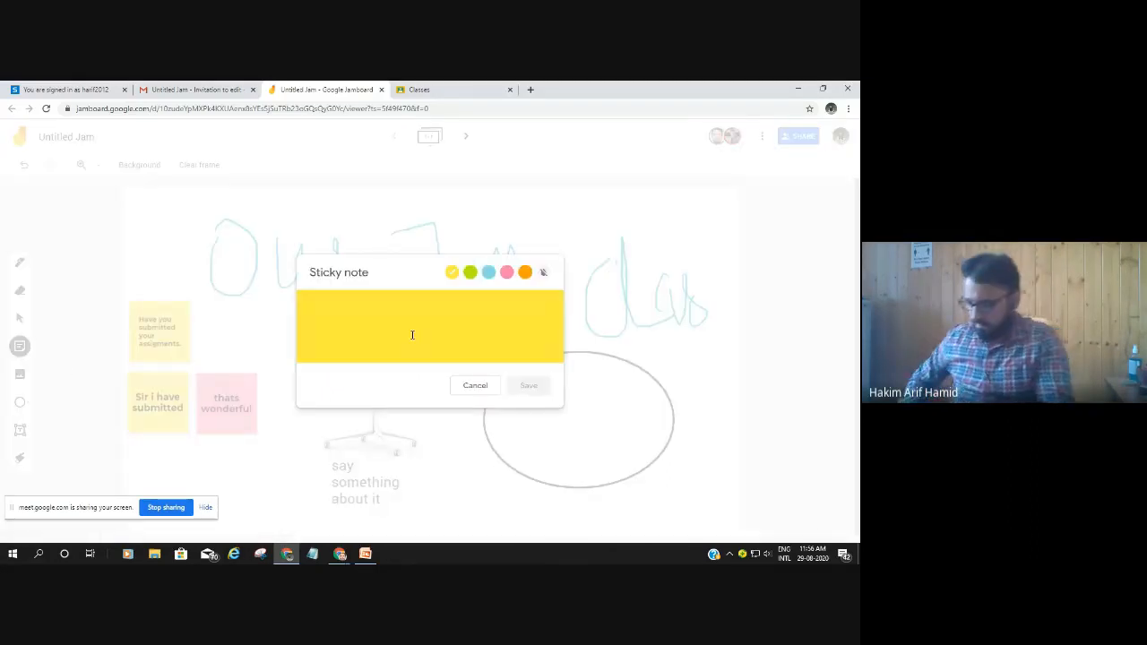
text(ir)
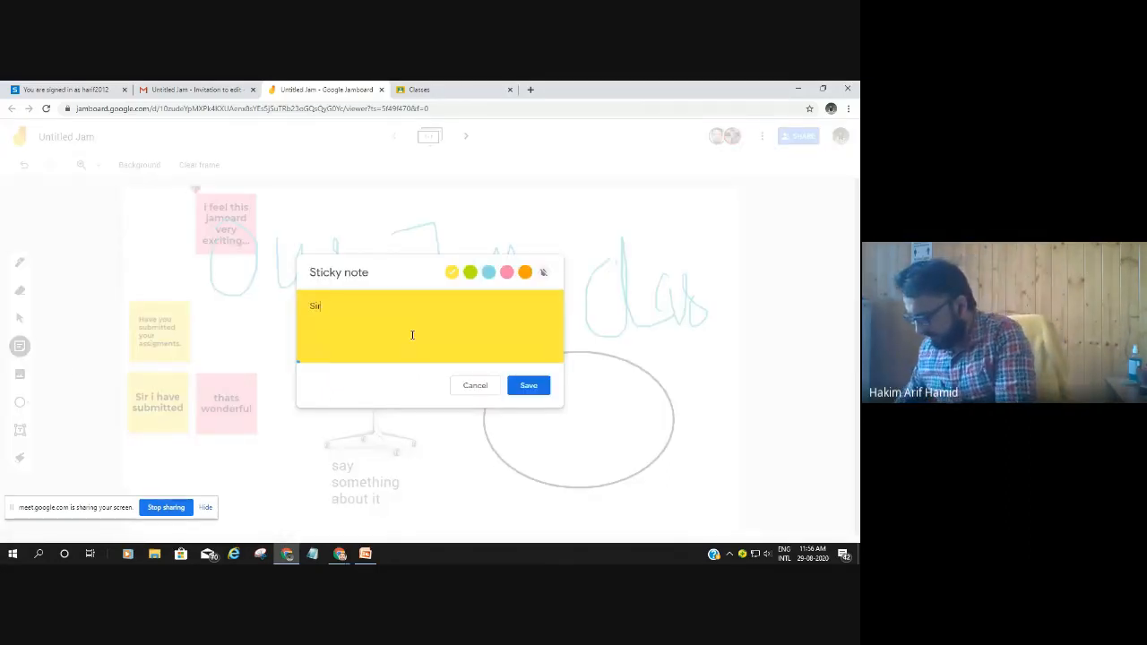
text( this )
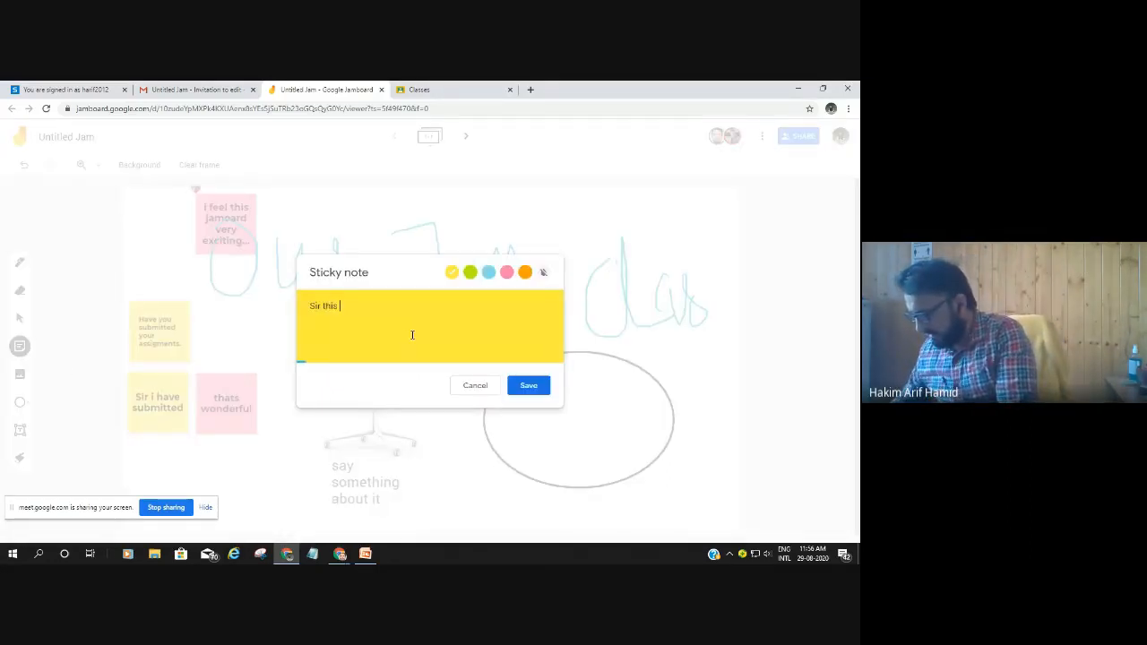
text(is Jam)
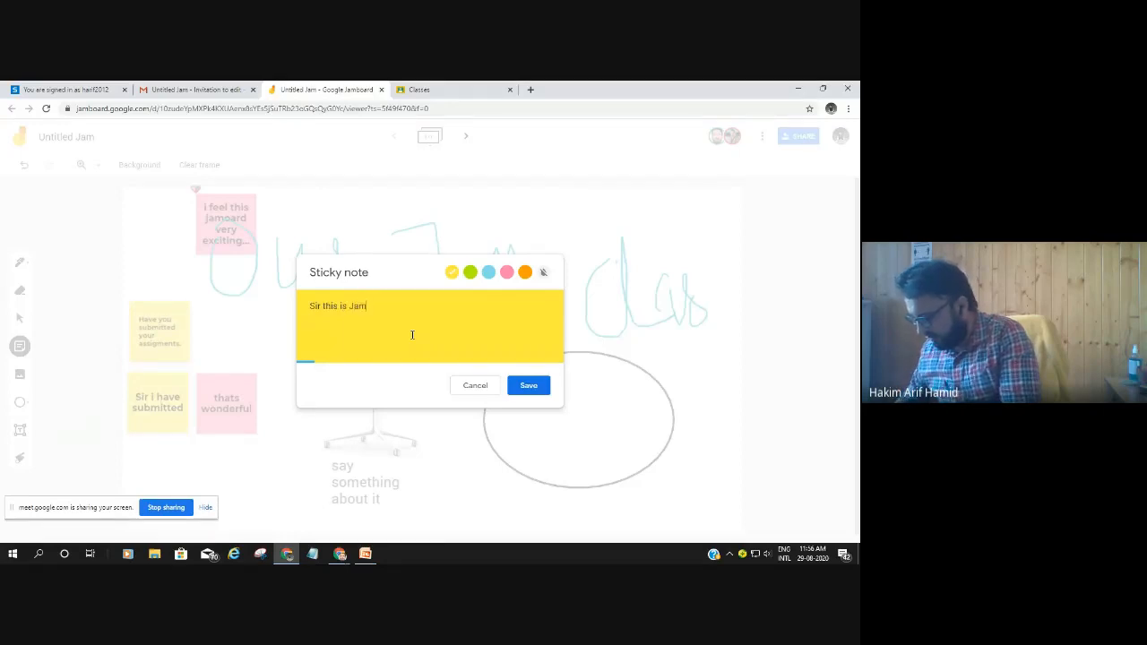
text(board)
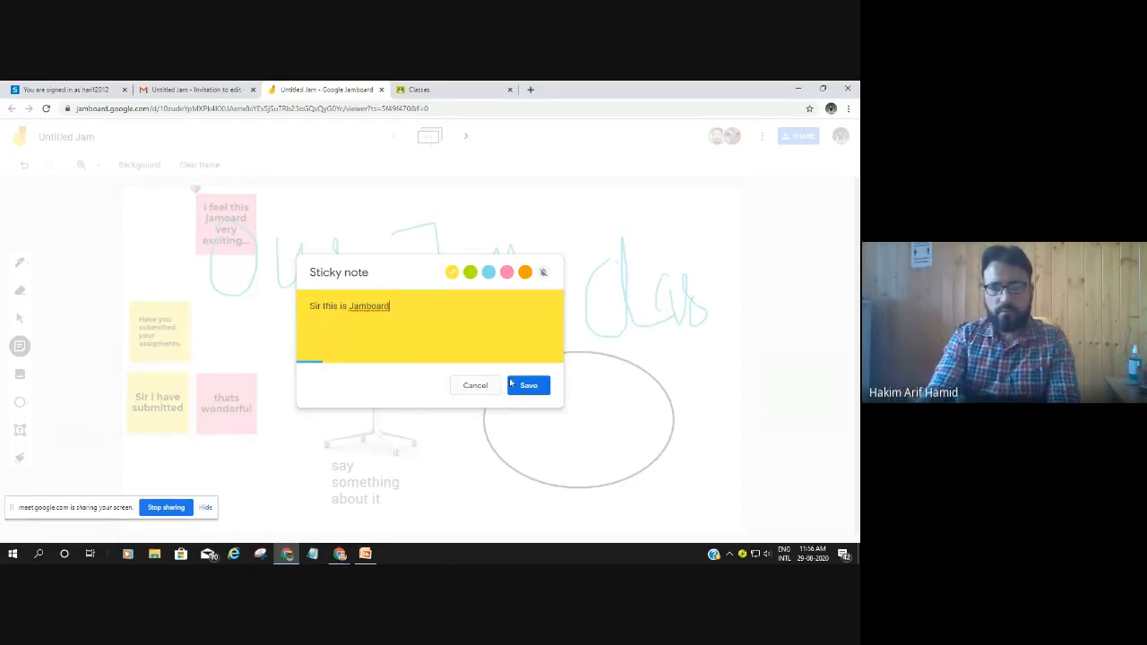
click(530, 386)
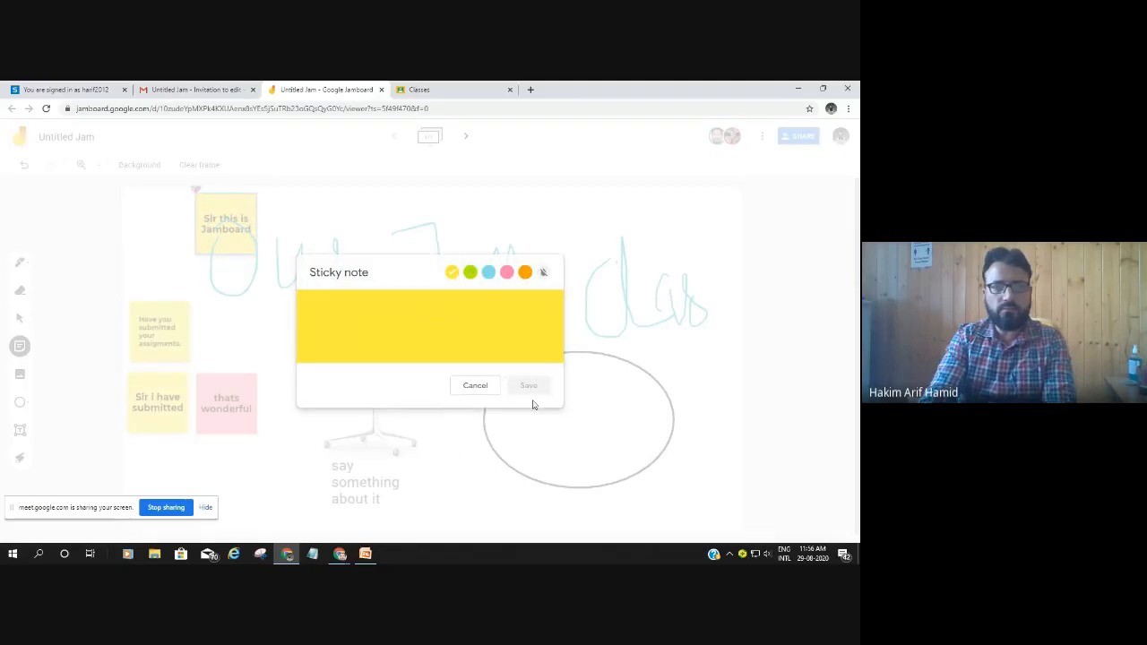
click(474, 385)
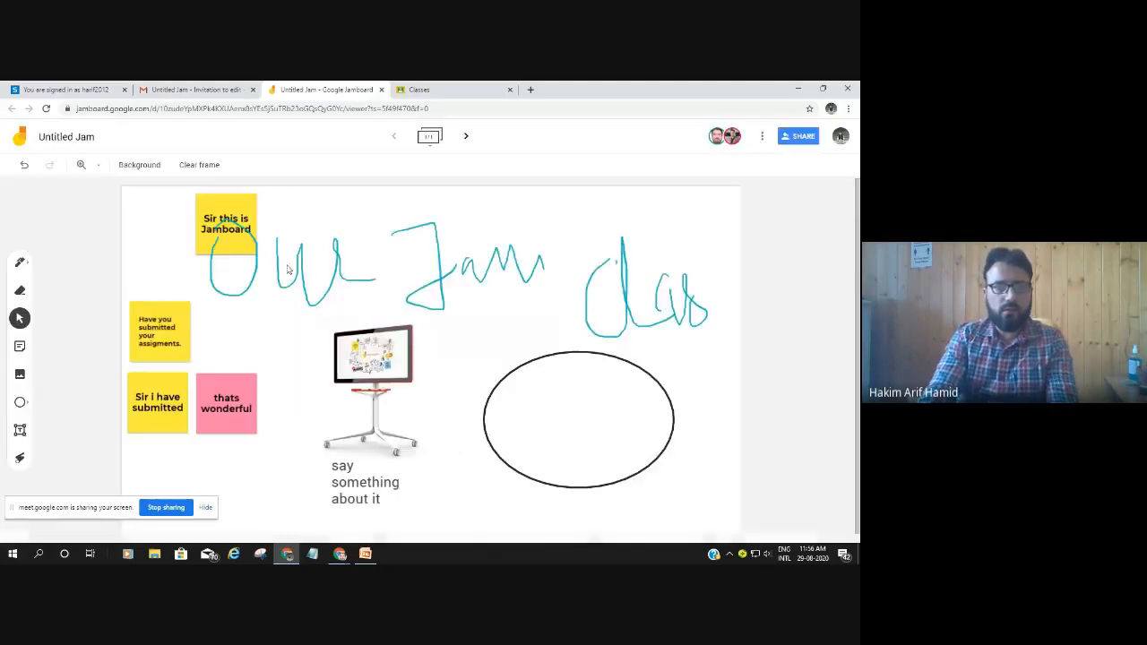
drag(238, 224, 444, 494)
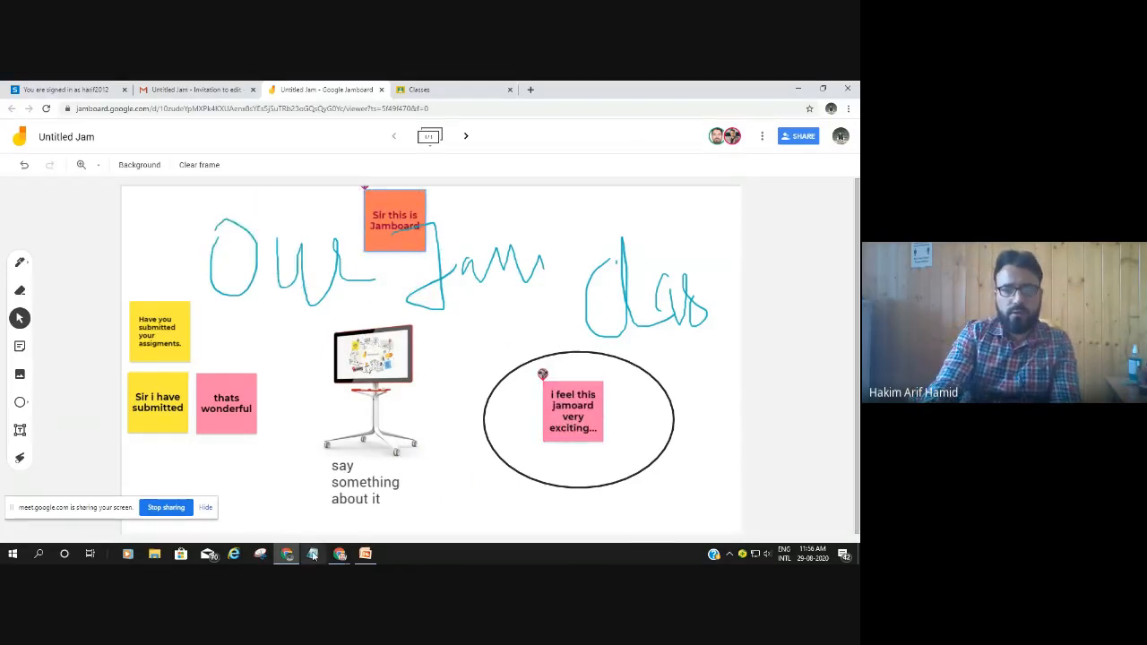
Switch to the jam owner's Chrome window and place the "Sir this is Jamboard" and pink "i feel this jamoard very exciting..." notes on either side of the picture's caption
mouse_move(340, 552)
click(281, 511)
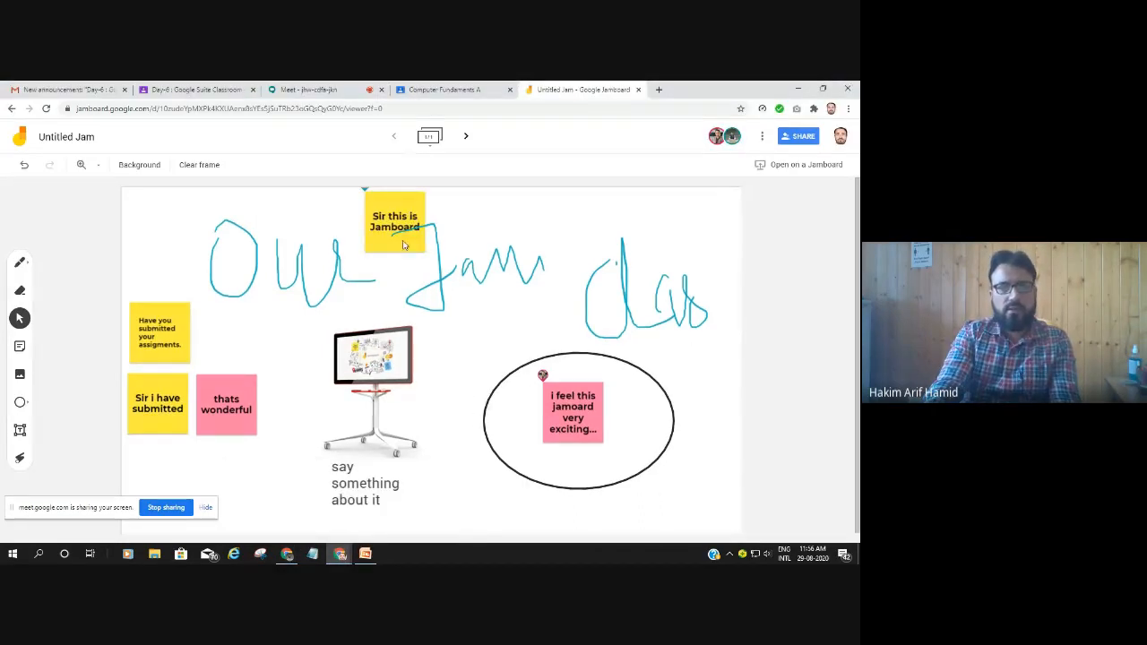
drag(394, 222, 289, 490)
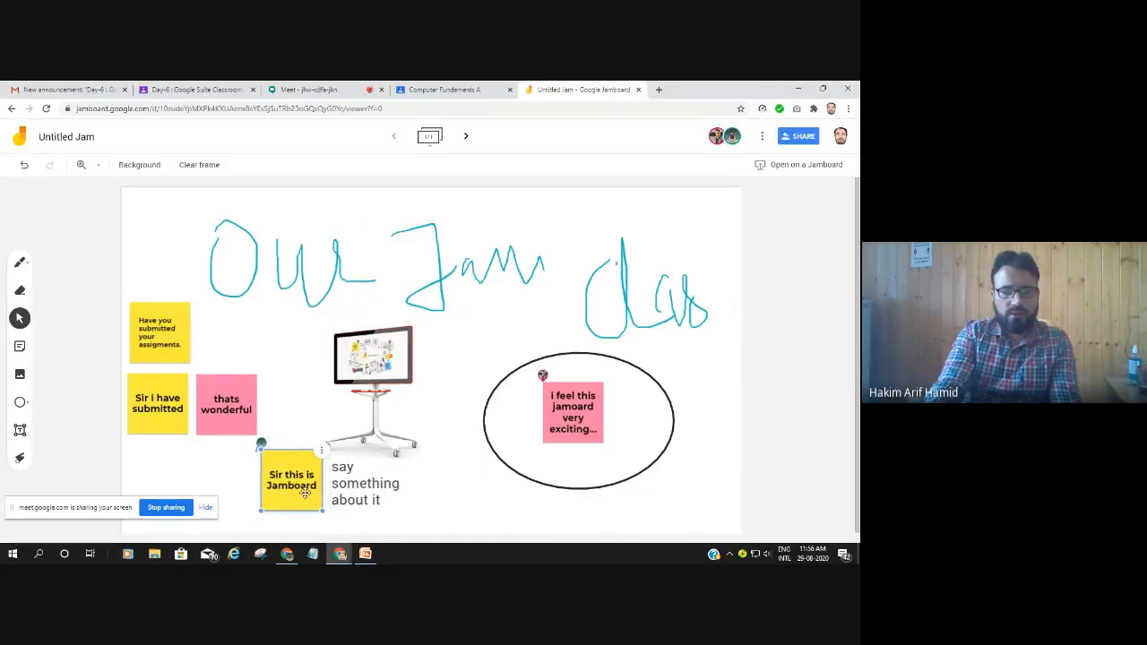
drag(583, 407, 450, 491)
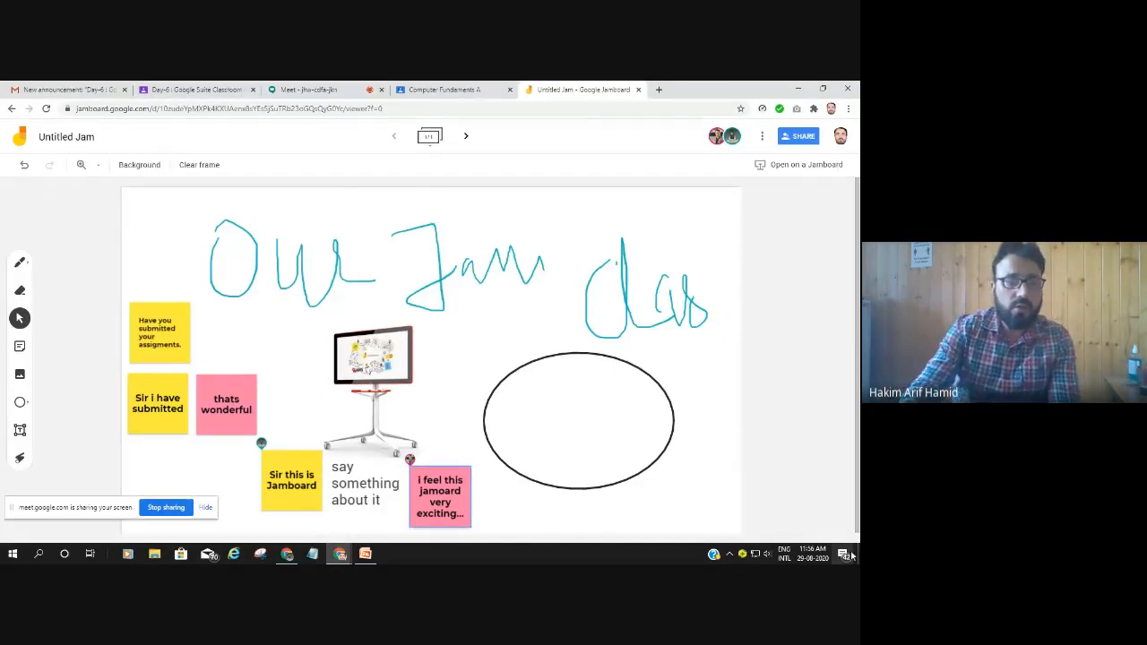
Demonstrate the laser pointer with strokes across the frame around the Jamboard picture, and end the Google Meet screen sharing
click(20, 459)
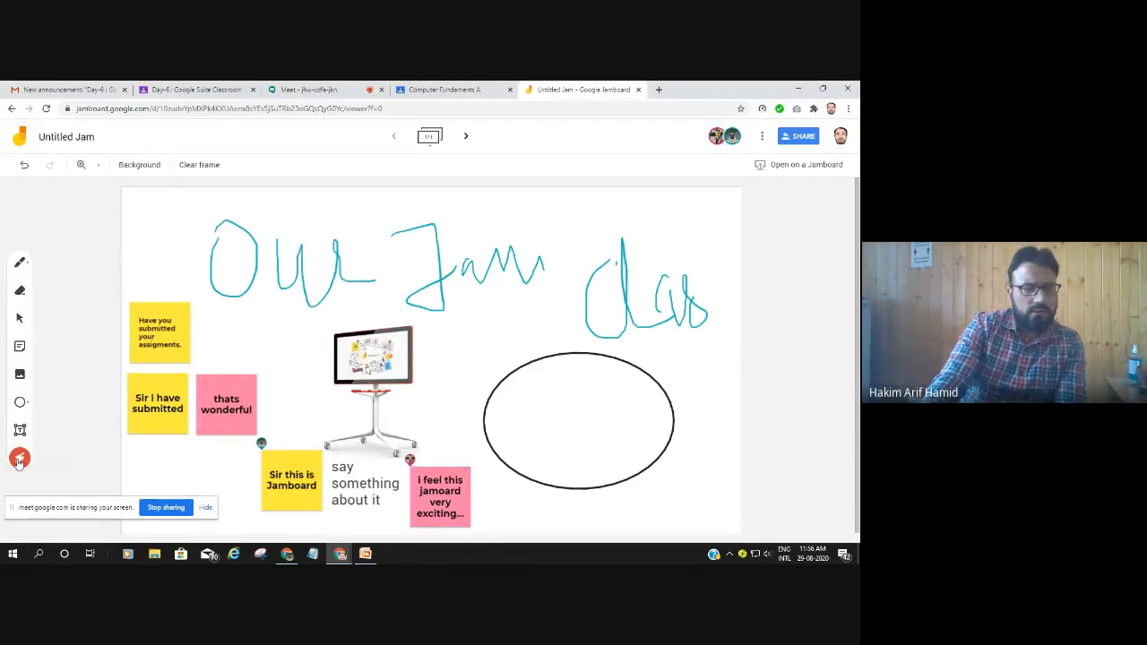
mouse_move(246, 340)
mouse_down()
mouse_move(261, 292)
mouse_move(502, 302)
mouse_up()
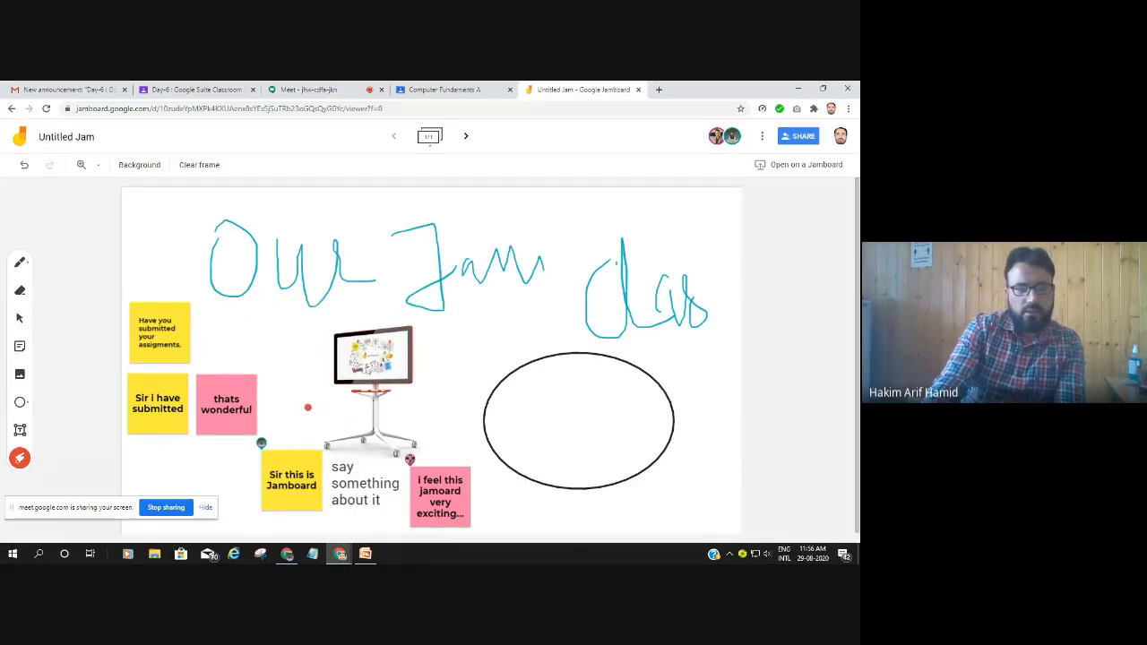
drag(307, 408, 408, 394)
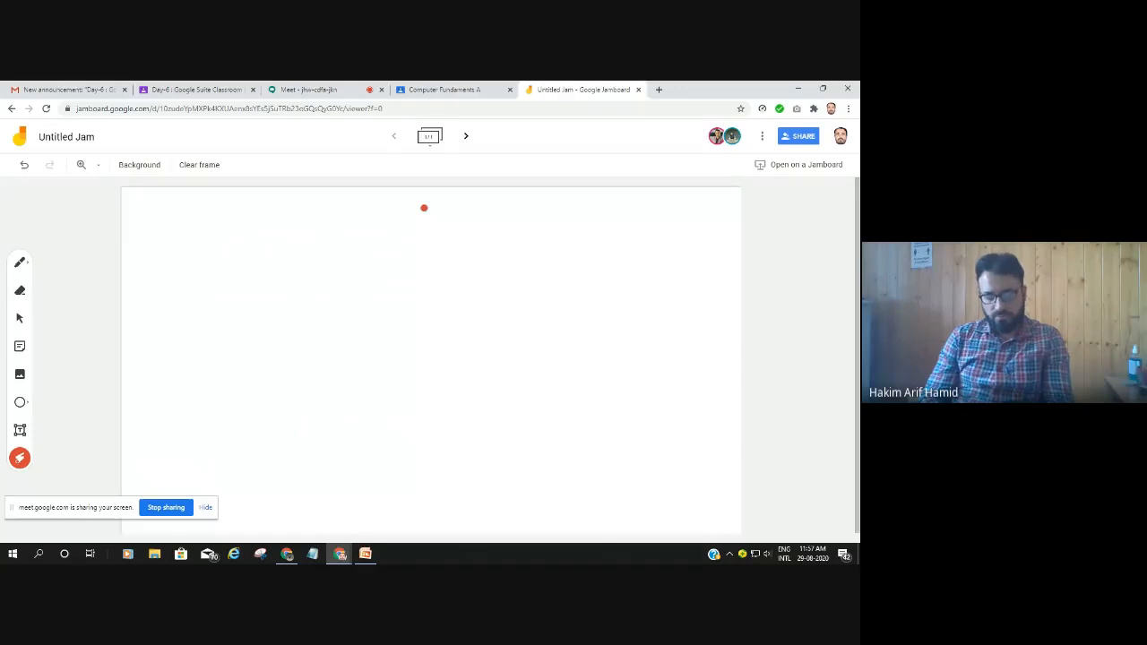
click(166, 507)
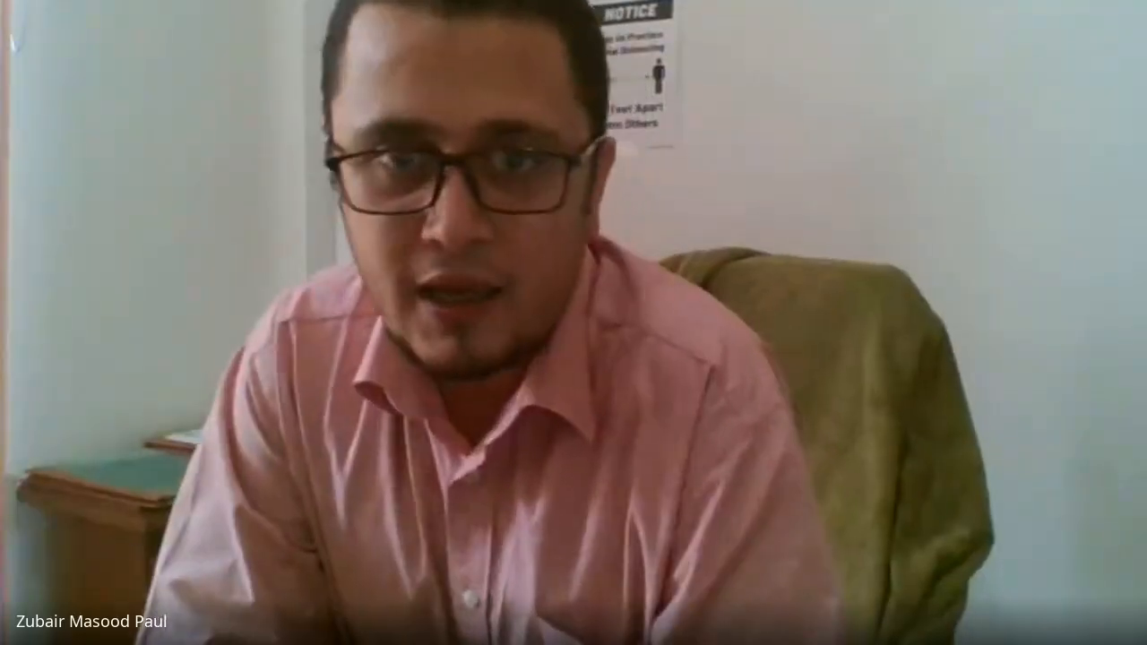